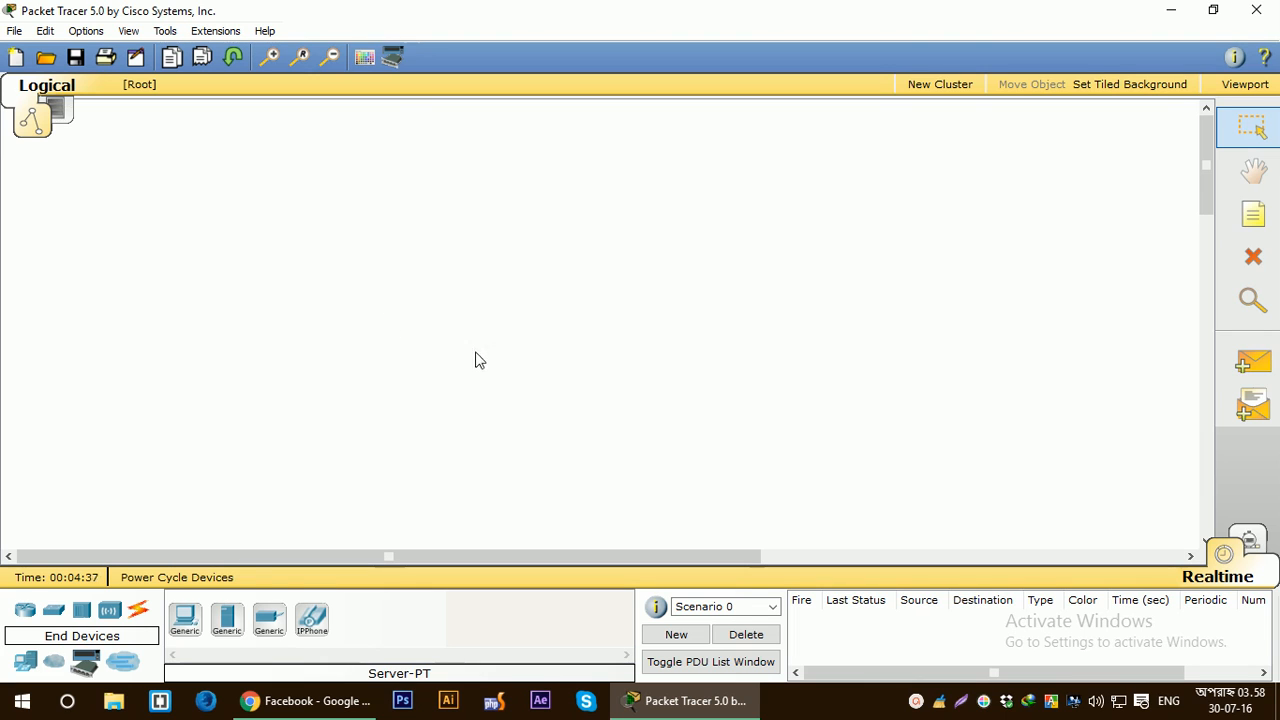
Open the drawing palette and set the shape colour to red for outlining rectangles
{"action": "left_click", "coordinate": [385, 64]}
{"action": "left_click_drag", "start_coordinate": [629, 287], "coordinate": [1123, 210]}
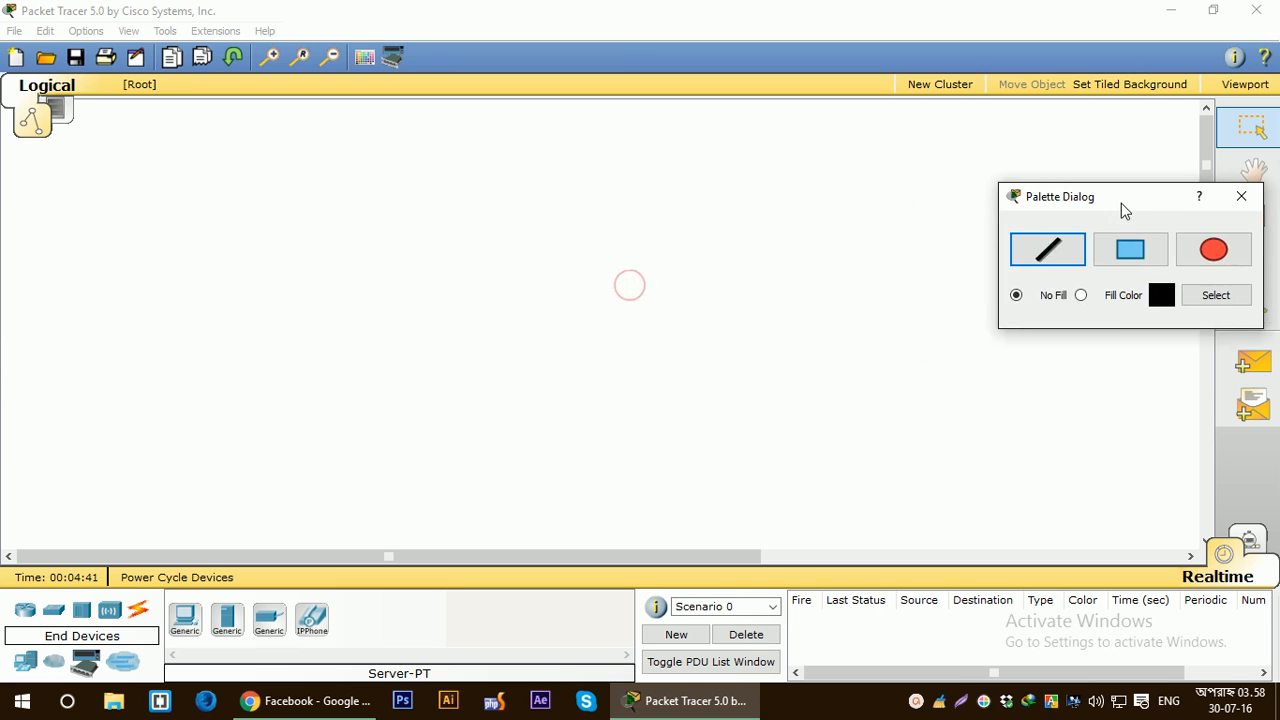
{"action": "left_click", "coordinate": [1136, 258]}
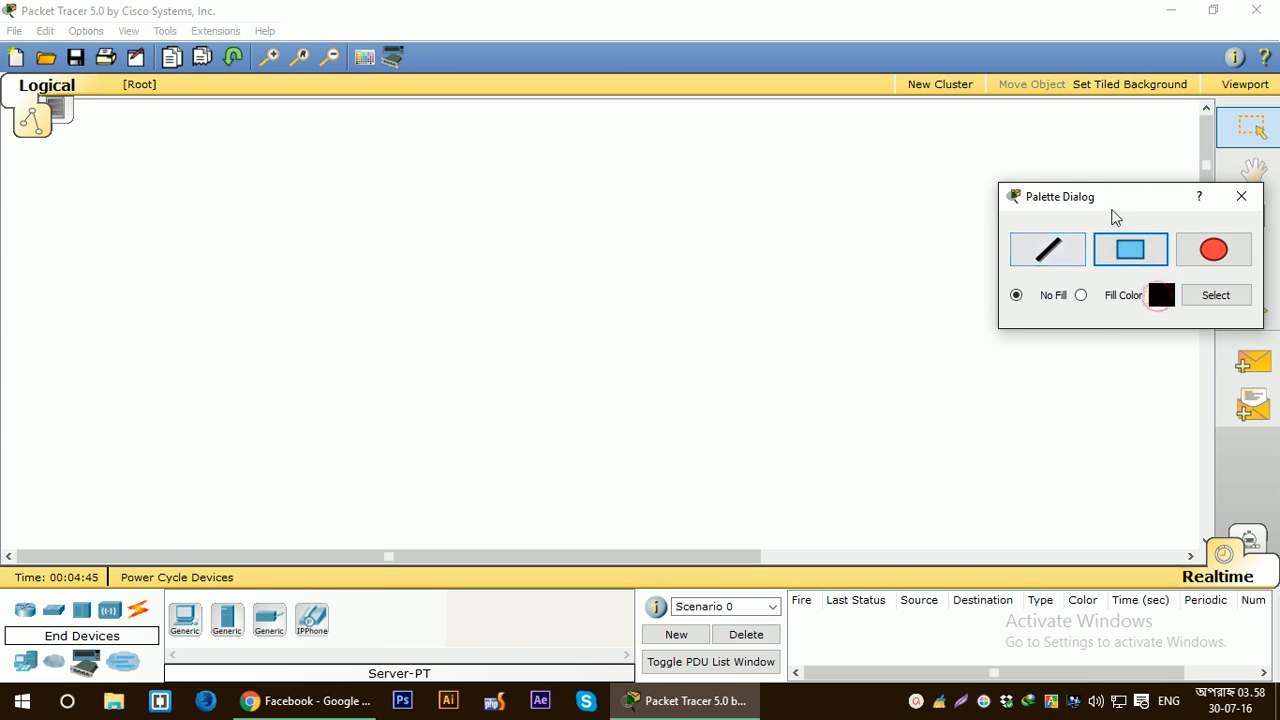
{"action": "left_click_drag", "start_coordinate": [1114, 214], "coordinate": [1117, 192]}
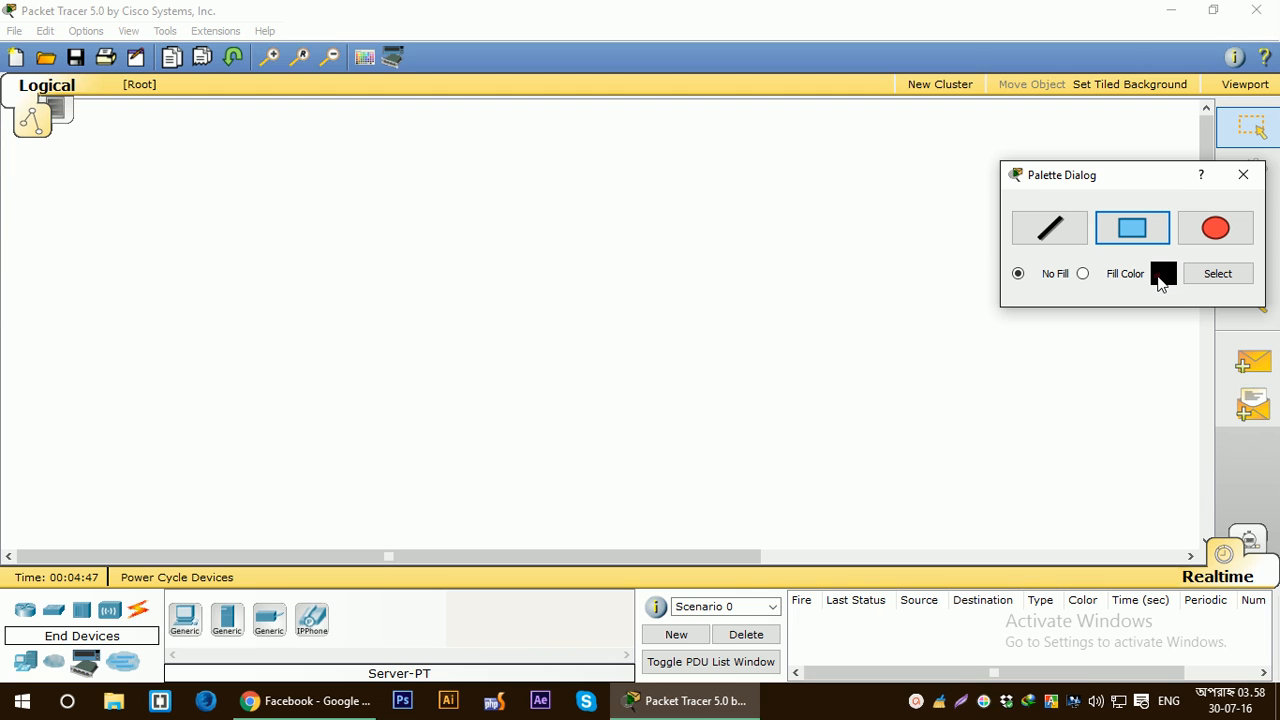
{"action": "left_click", "coordinate": [1215, 274]}
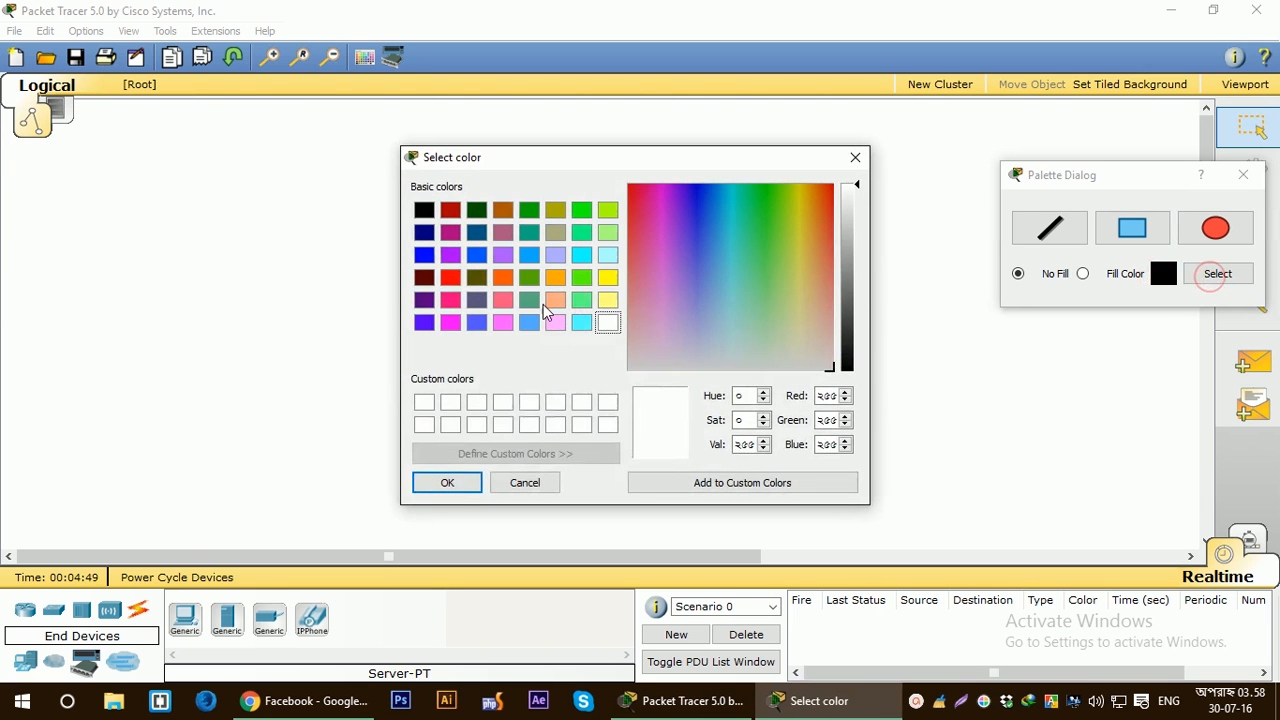
{"action": "left_click", "coordinate": [450, 278]}
{"action": "left_click", "coordinate": [447, 482]}
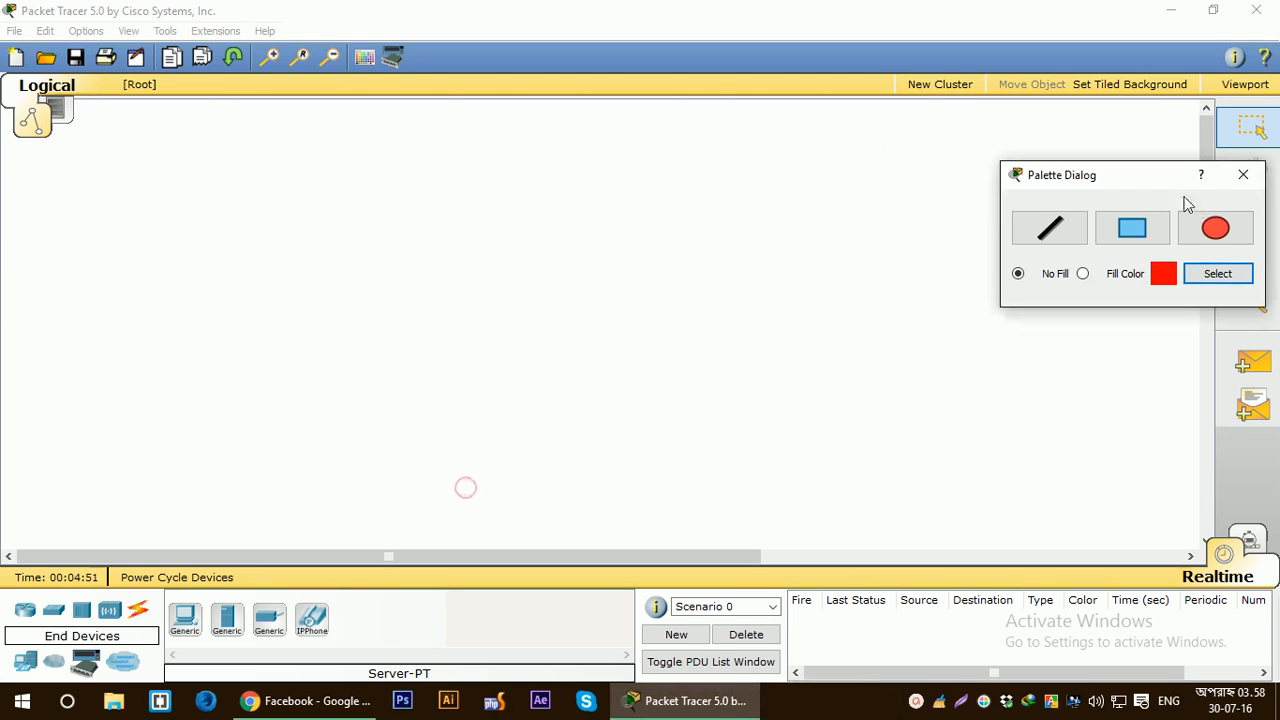
Draw two unfilled red rectangles on the workspace, one at the lower left and one at the upper left
{"action": "left_click_drag", "start_coordinate": [1147, 189], "coordinate": [1157, 165]}
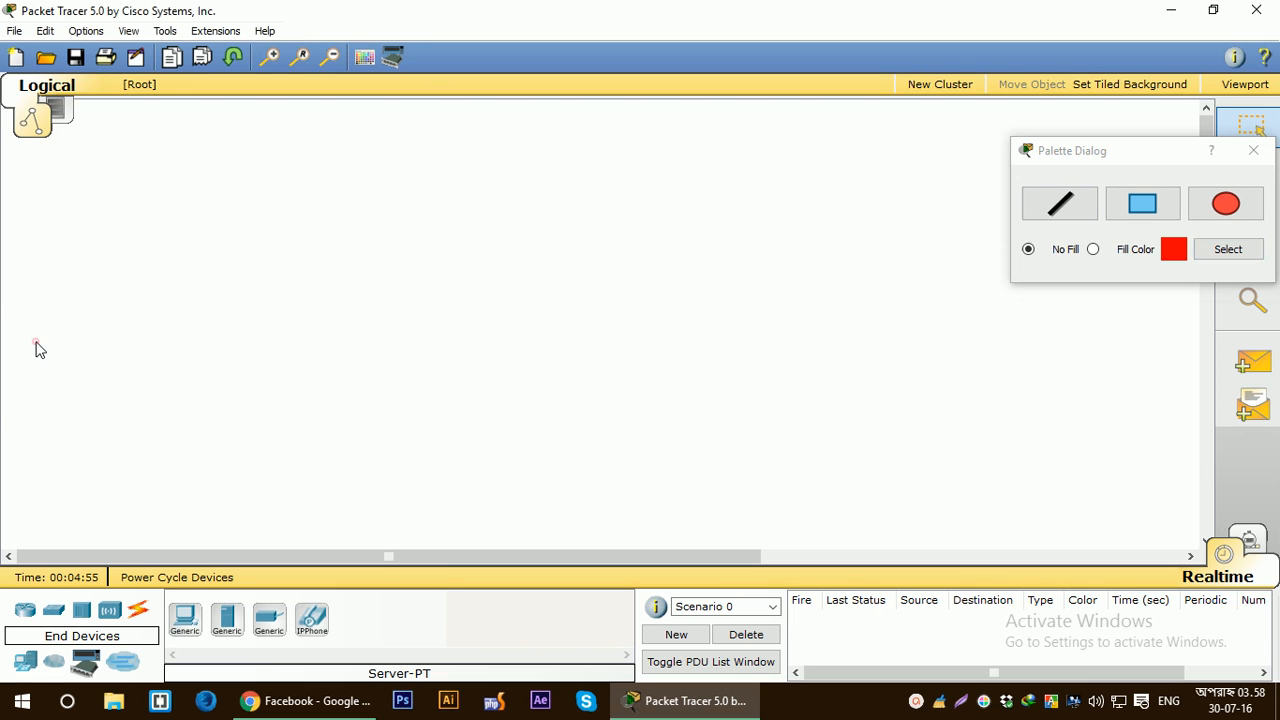
{"action": "left_click_drag", "start_coordinate": [35, 349], "coordinate": [351, 536]}
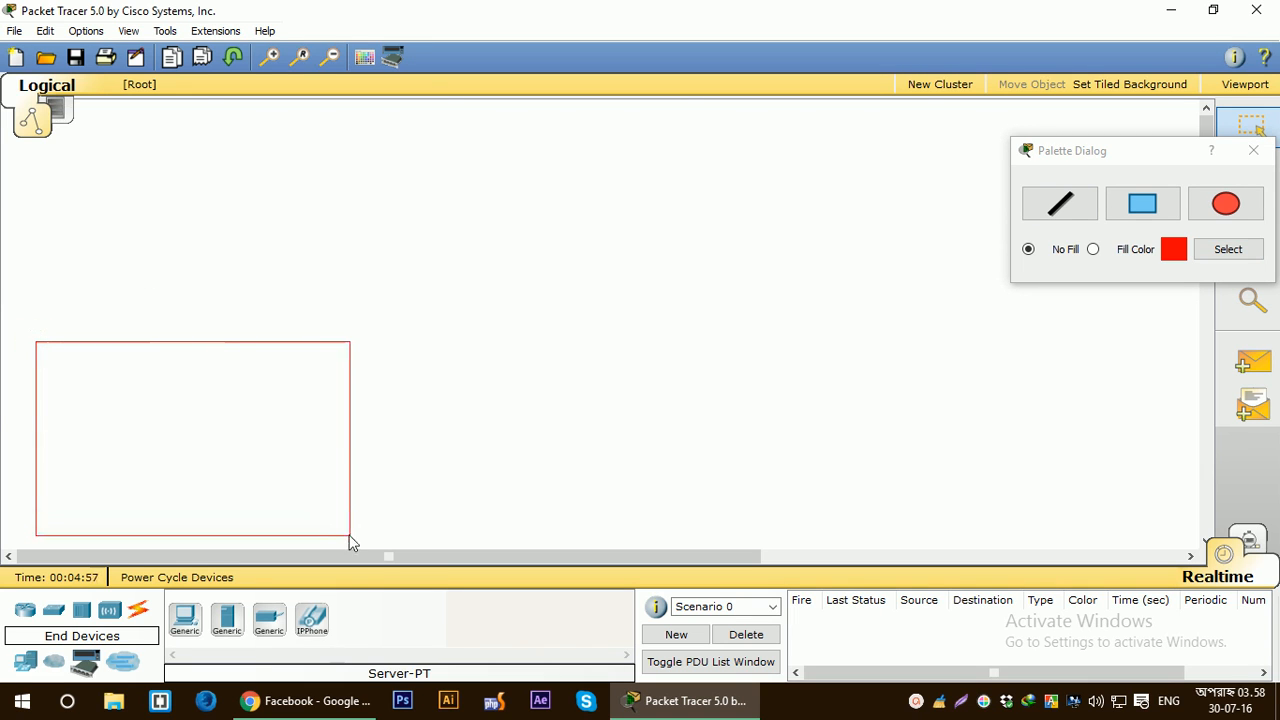
{"action": "left_click", "coordinate": [1142, 204]}
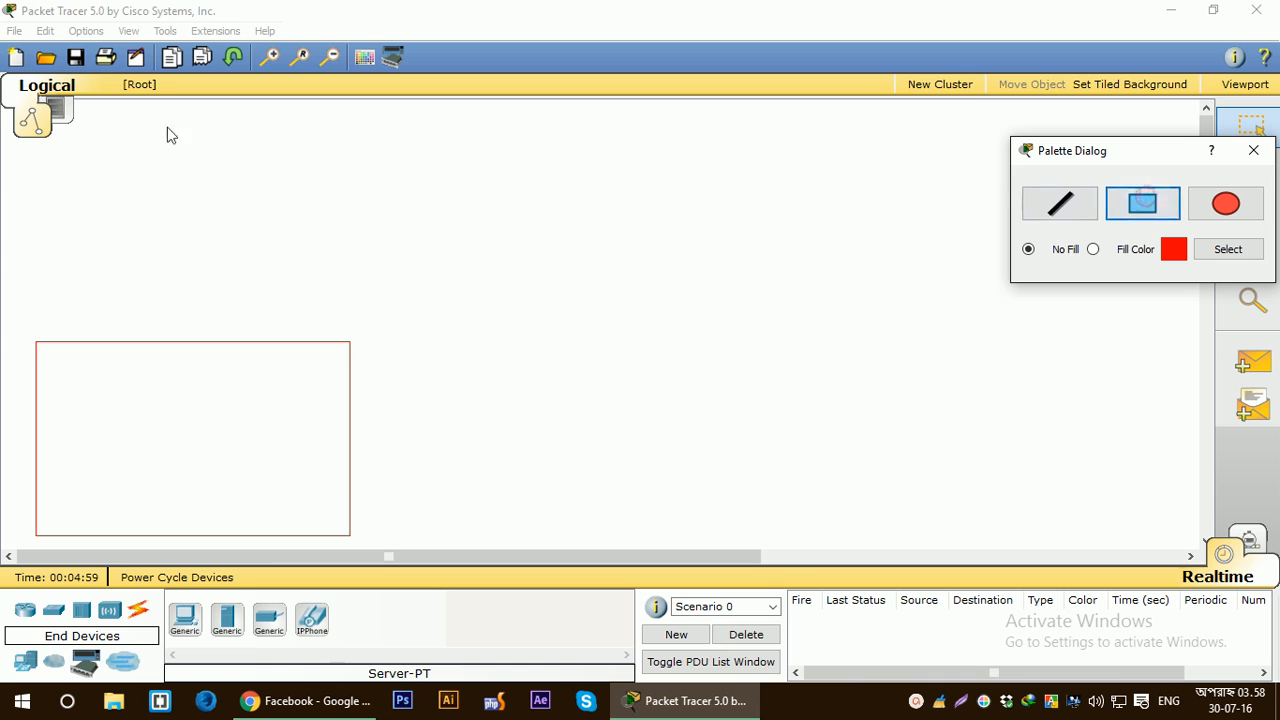
{"action": "left_click_drag", "start_coordinate": [69, 139], "coordinate": [340, 298]}
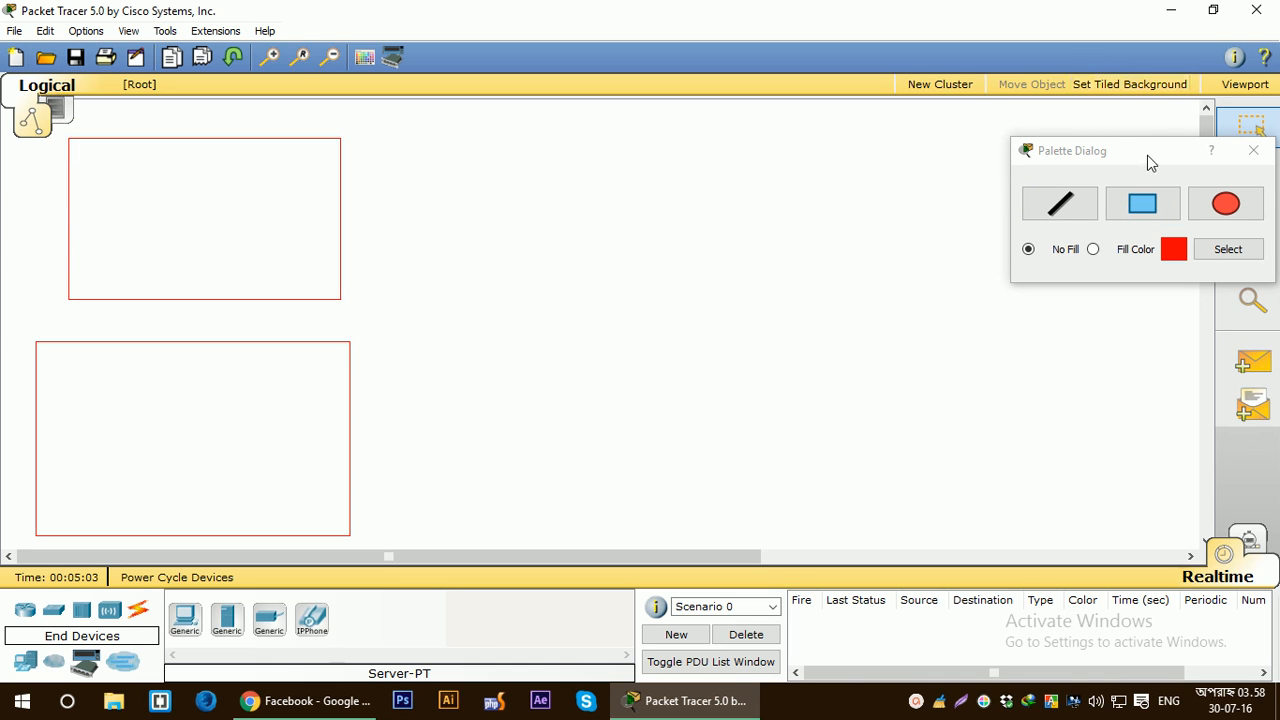
Draw three more unfilled red rectangles at the upper right, lower right and bottom centre of the workspace
{"action": "left_click_drag", "start_coordinate": [1147, 155], "coordinate": [473, 56]}
{"action": "left_click", "coordinate": [489, 108]}
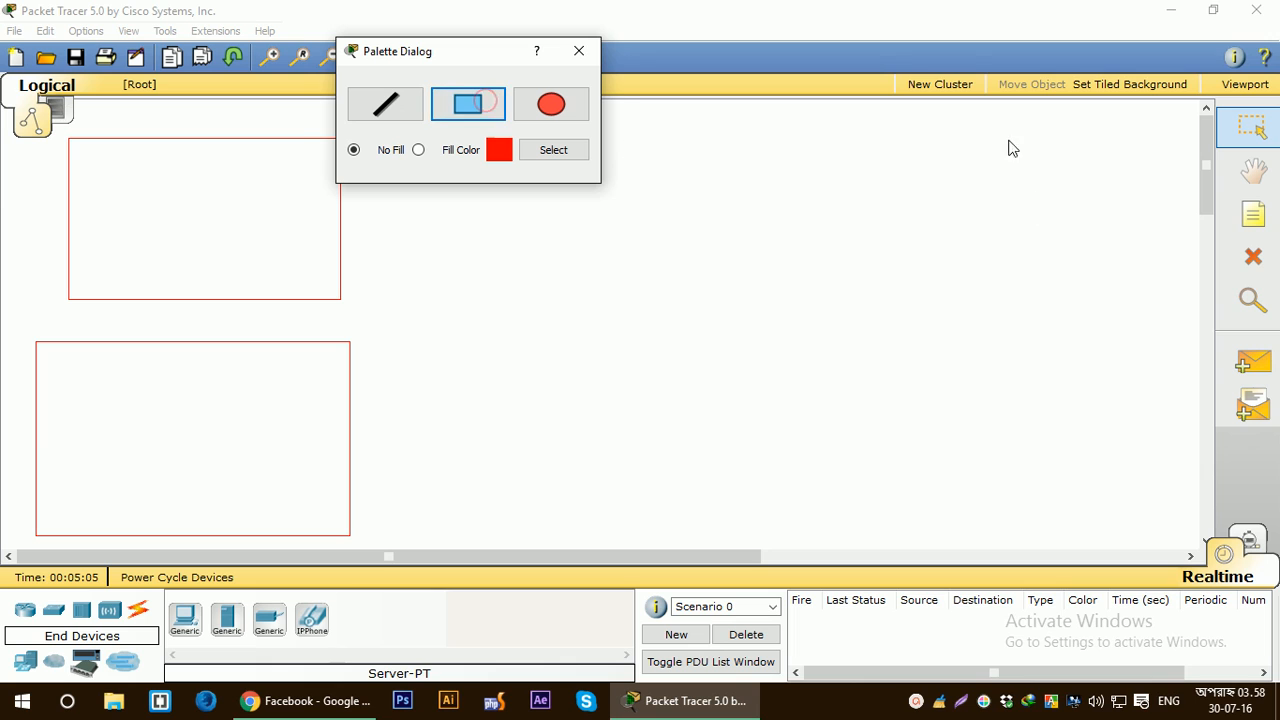
{"action": "left_click_drag", "start_coordinate": [1012, 132], "coordinate": [1190, 276]}
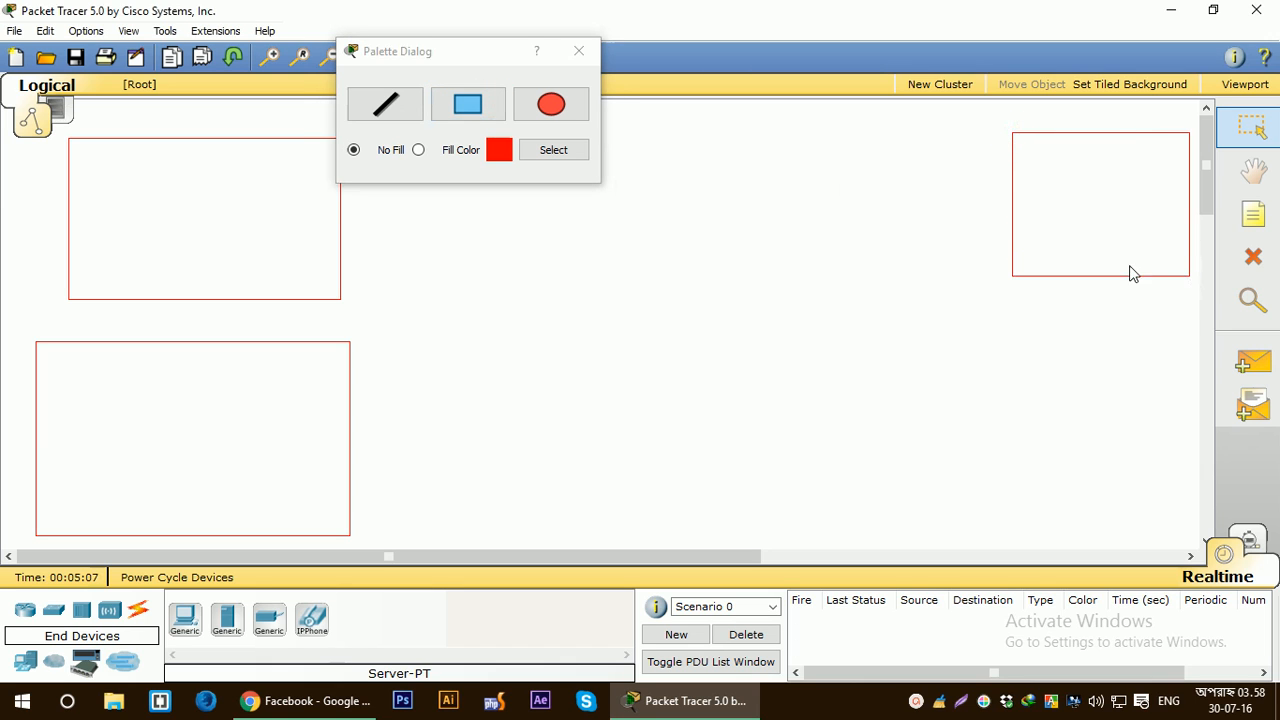
{"action": "left_click", "coordinate": [462, 104]}
{"action": "left_click_drag", "start_coordinate": [1025, 349], "coordinate": [1190, 523]}
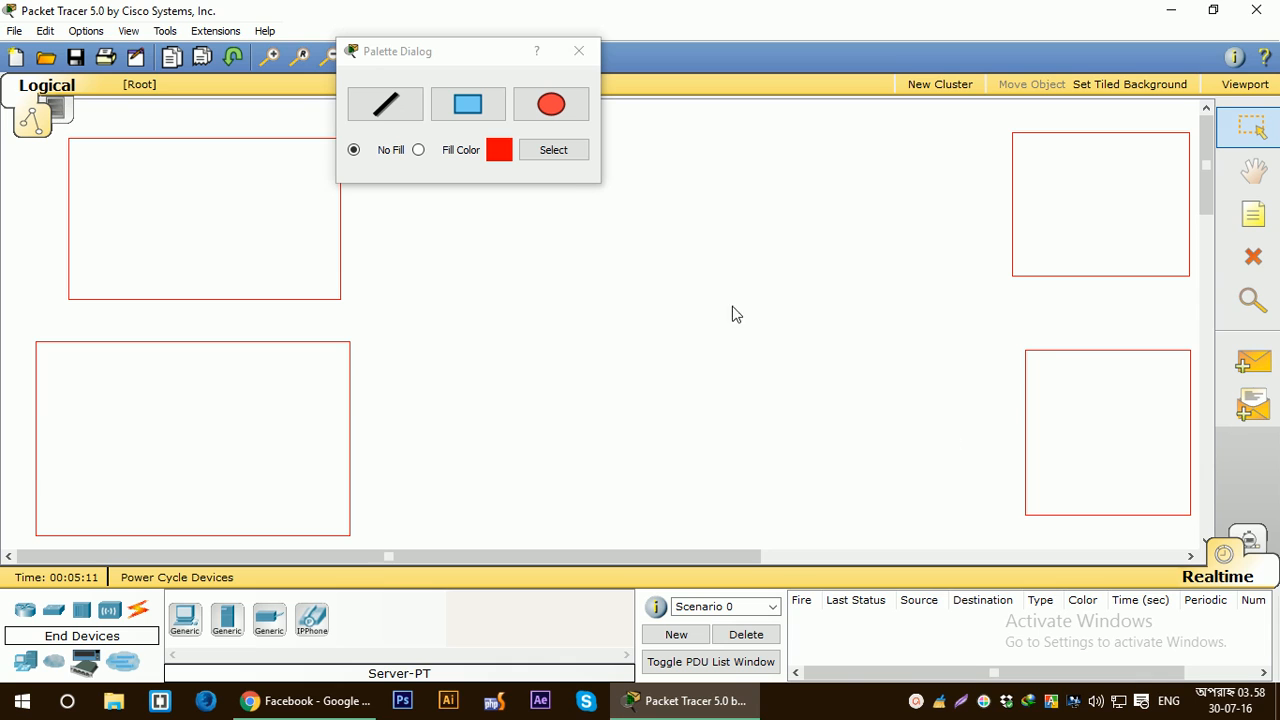
{"action": "left_click", "coordinate": [468, 104]}
{"action": "left_click_drag", "start_coordinate": [551, 416], "coordinate": [799, 540]}
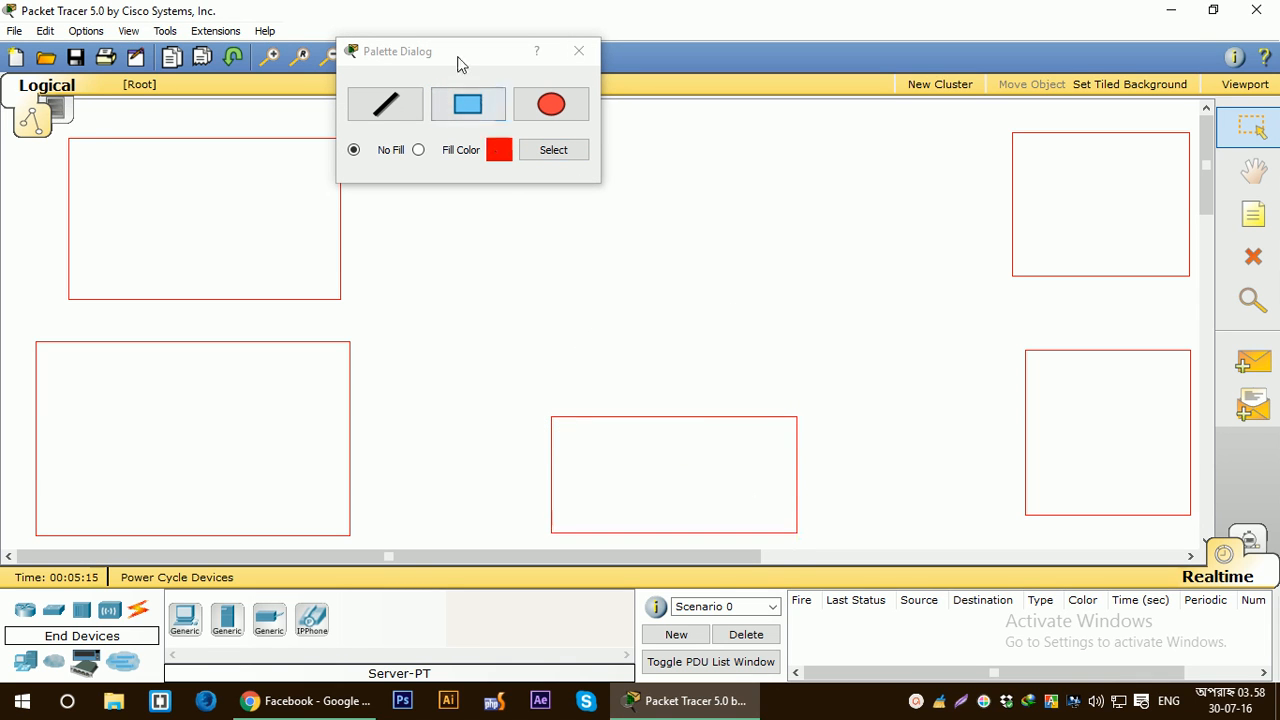
Draw two unfilled red ellipses in the area between the upper rectangles, and close the drawing palette
{"action": "left_click_drag", "start_coordinate": [460, 63], "coordinate": [483, 86]}
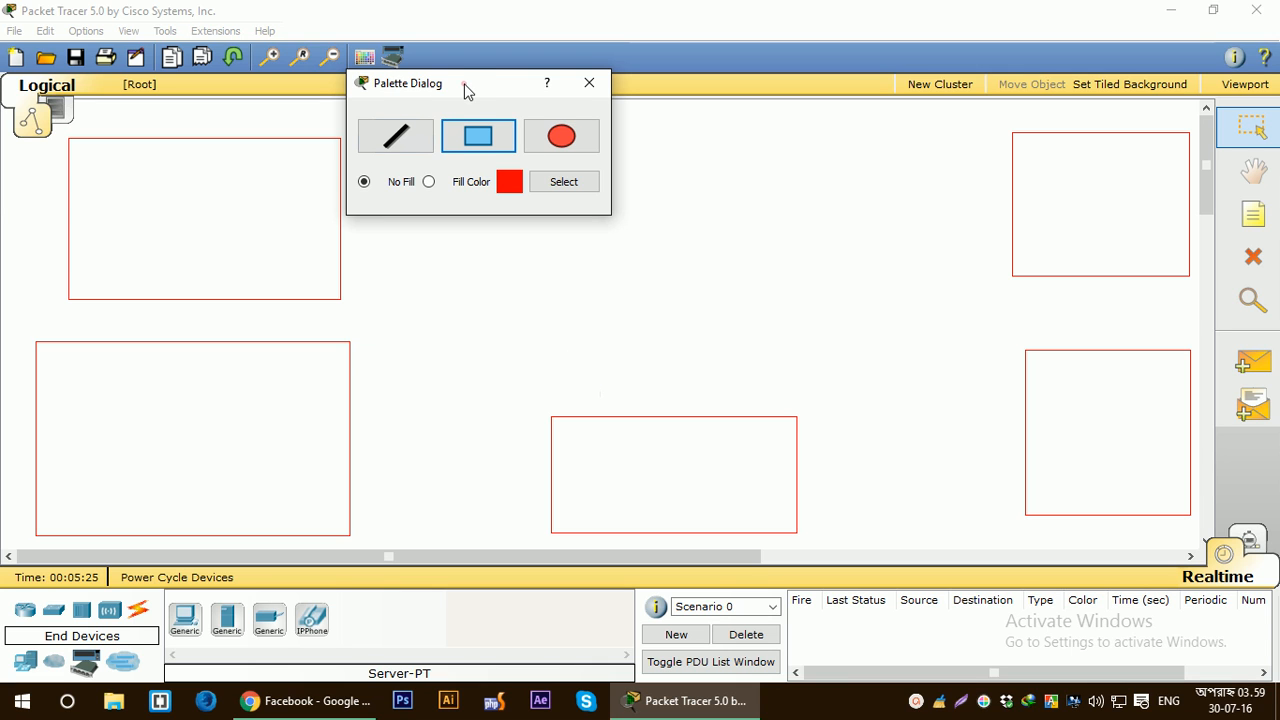
{"action": "left_click_drag", "start_coordinate": [465, 91], "coordinate": [348, 59]}
{"action": "left_click", "coordinate": [435, 108]}
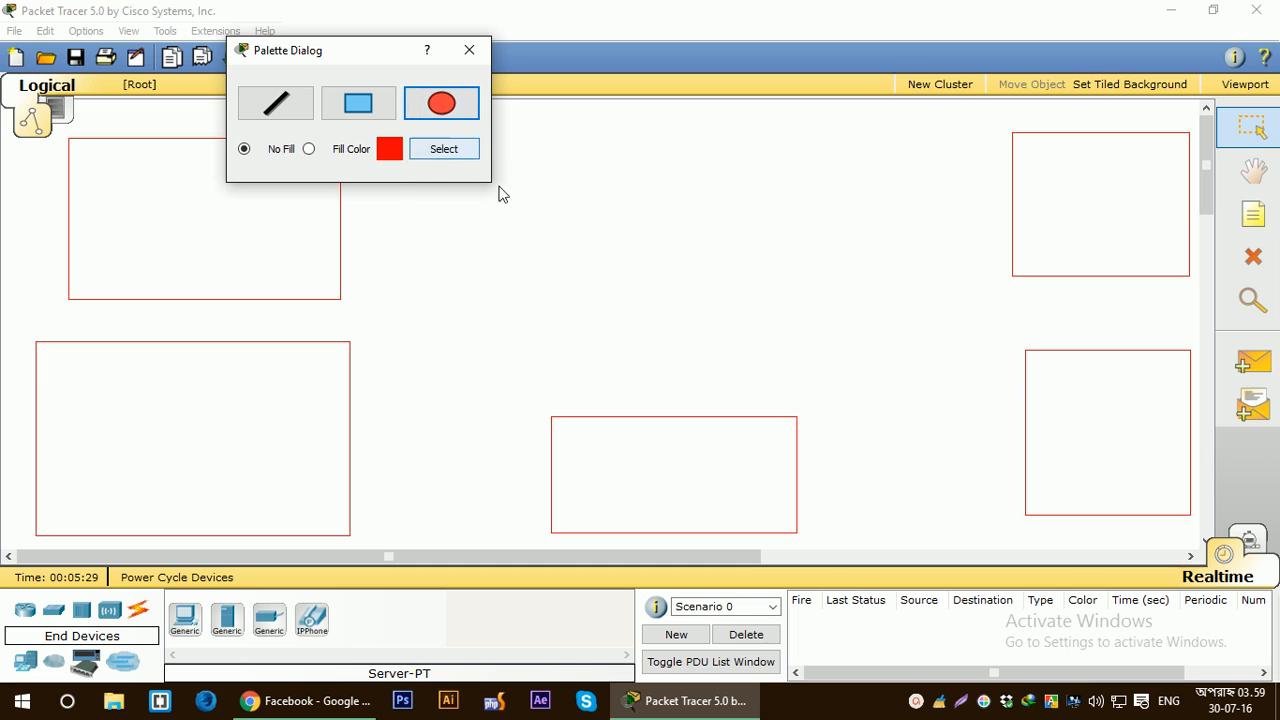
{"action": "left_click_drag", "start_coordinate": [530, 201], "coordinate": [586, 257]}
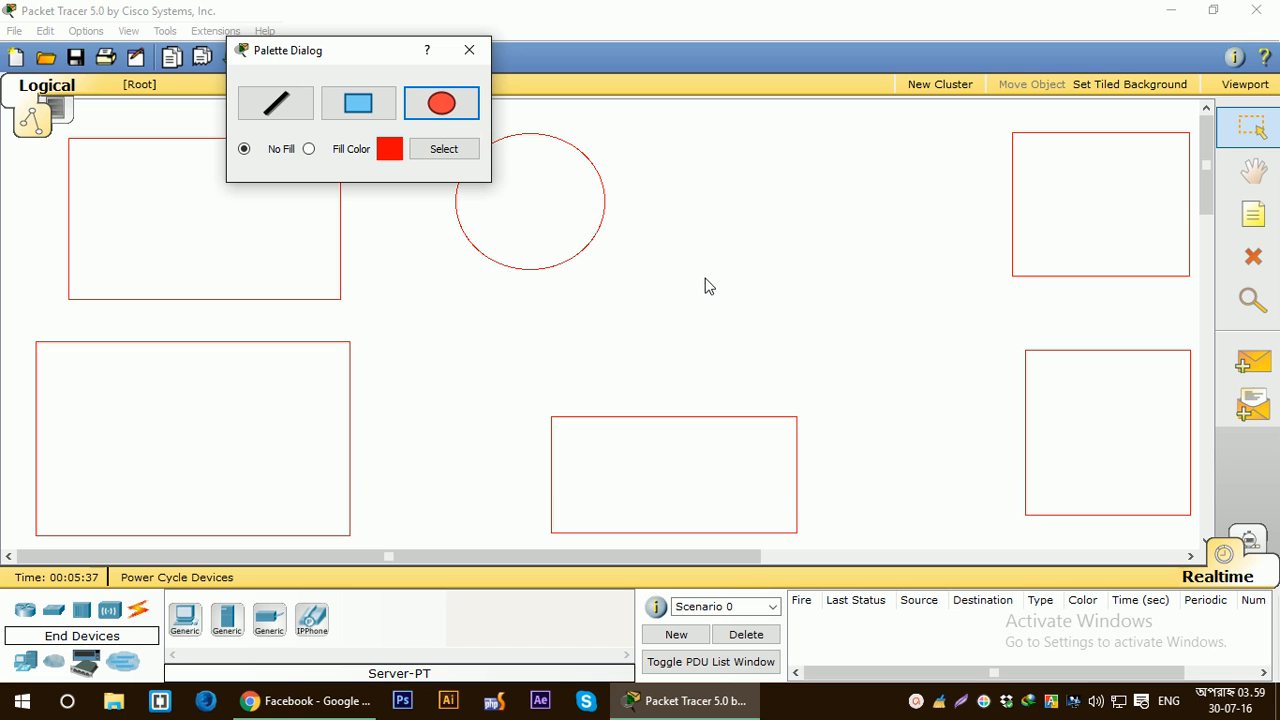
{"action": "left_click_drag", "start_coordinate": [858, 247], "coordinate": [912, 311]}
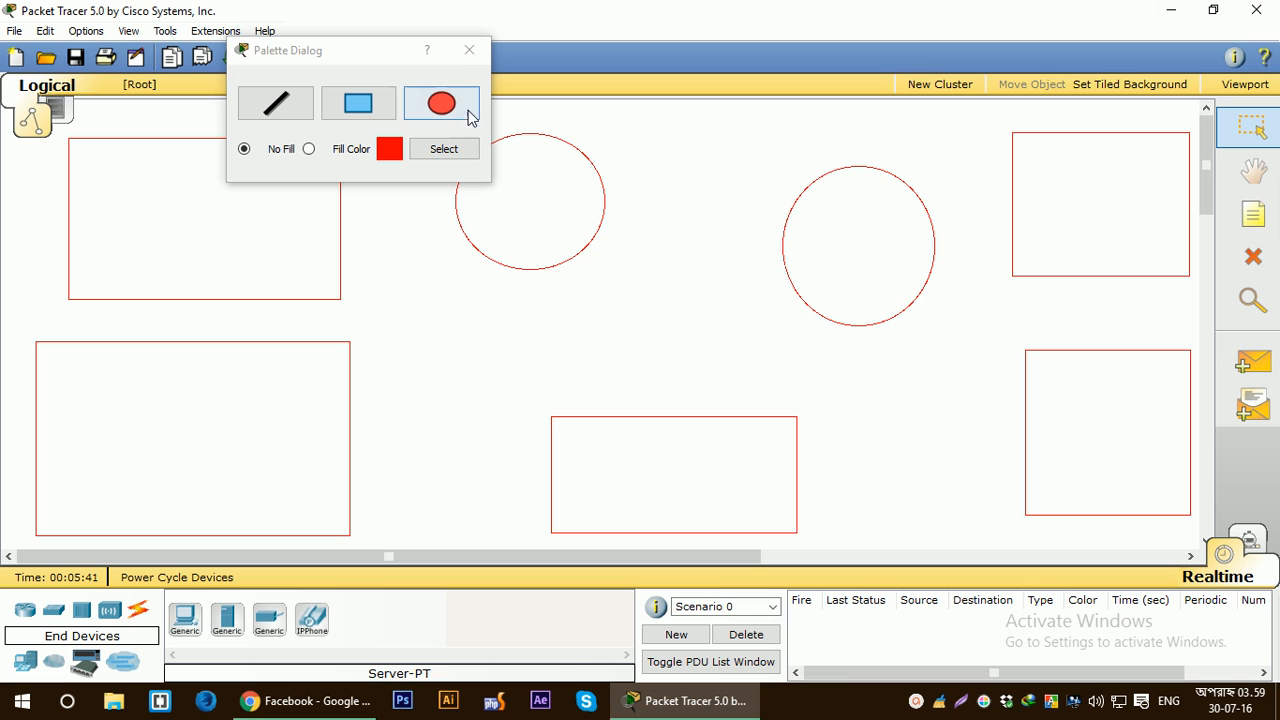
{"action": "left_click", "coordinate": [469, 51]}
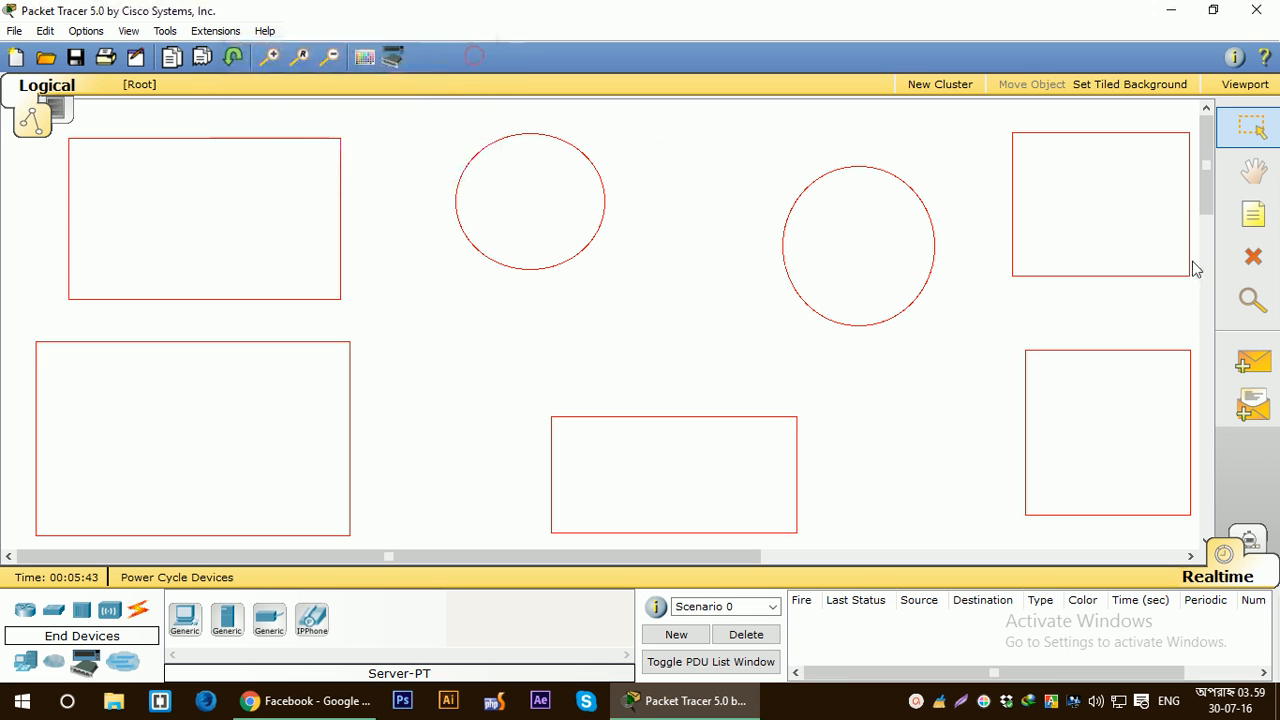
Delete both ellipses from the workspace and return to selection mode
{"action": "left_click", "coordinate": [1253, 257]}
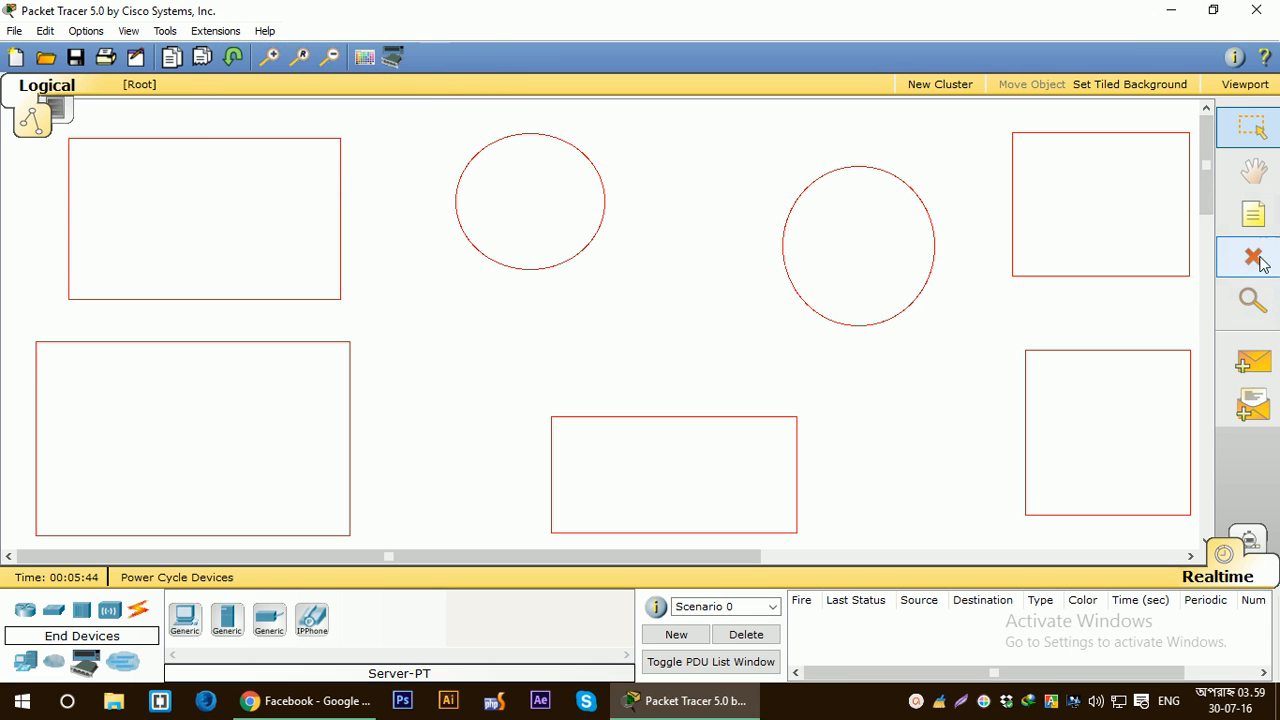
{"action": "left_click", "coordinate": [907, 305]}
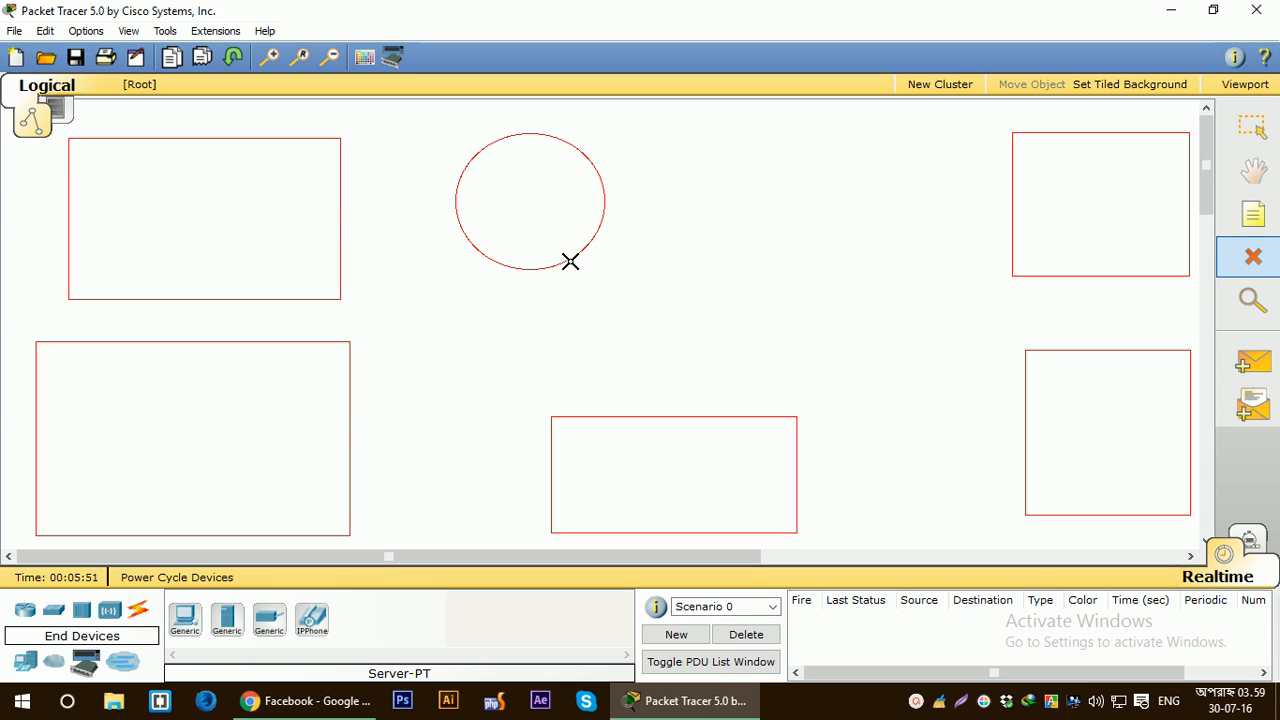
{"action": "left_click", "coordinate": [570, 259]}
{"action": "key", "text": "Escape"}
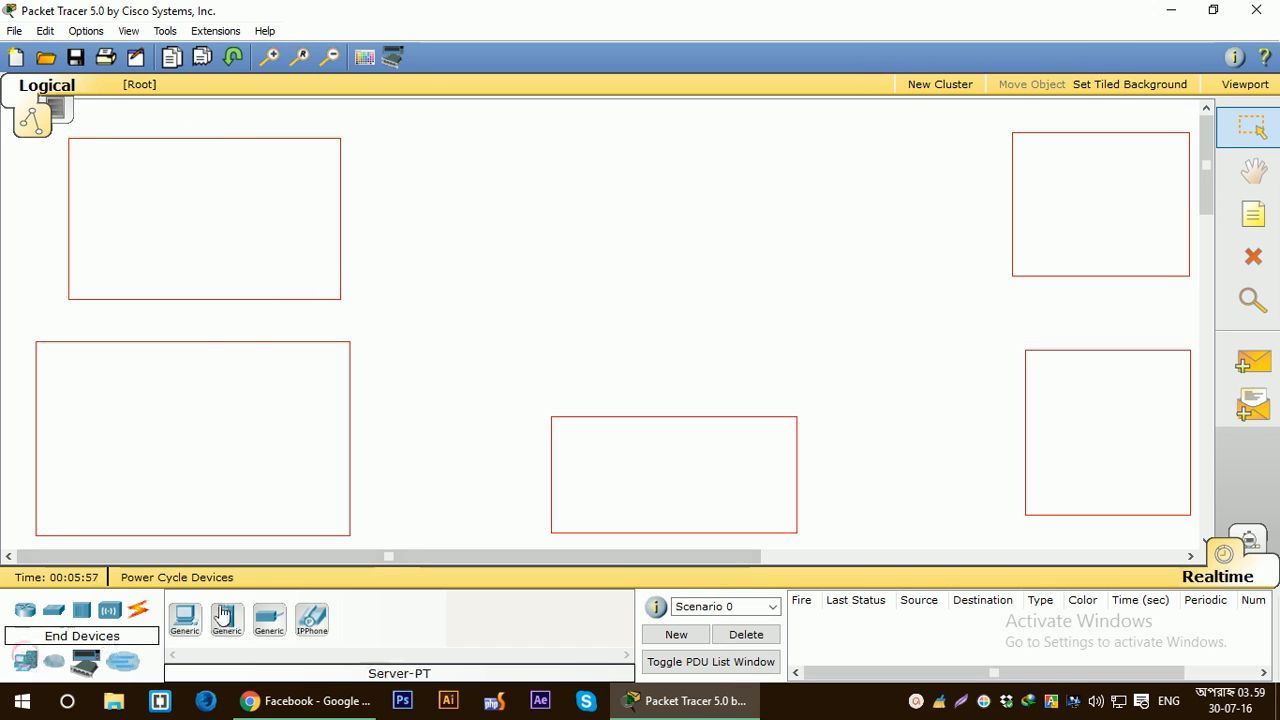
Place three generic PCs in a row along the bottom of the lower-left rectangle
{"action": "left_click", "coordinate": [184, 618]}
{"action": "left_click", "coordinate": [67, 500]}
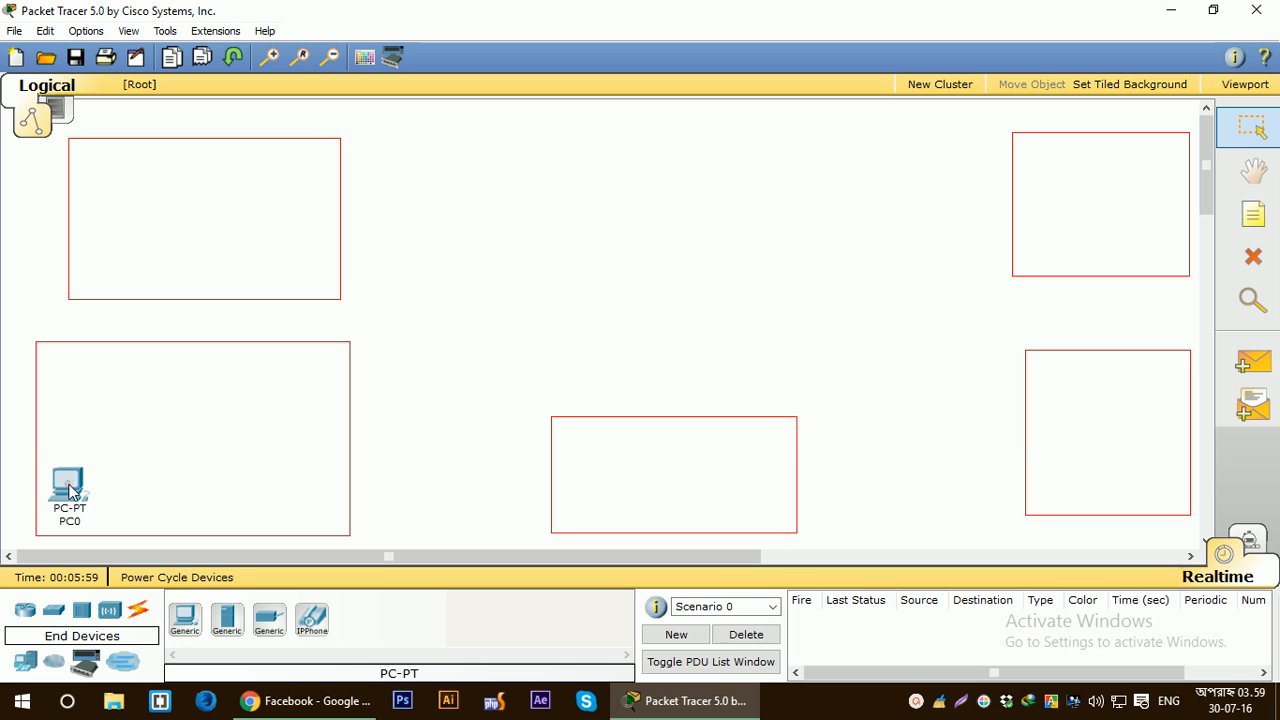
{"action": "left_click", "coordinate": [256, 492]}
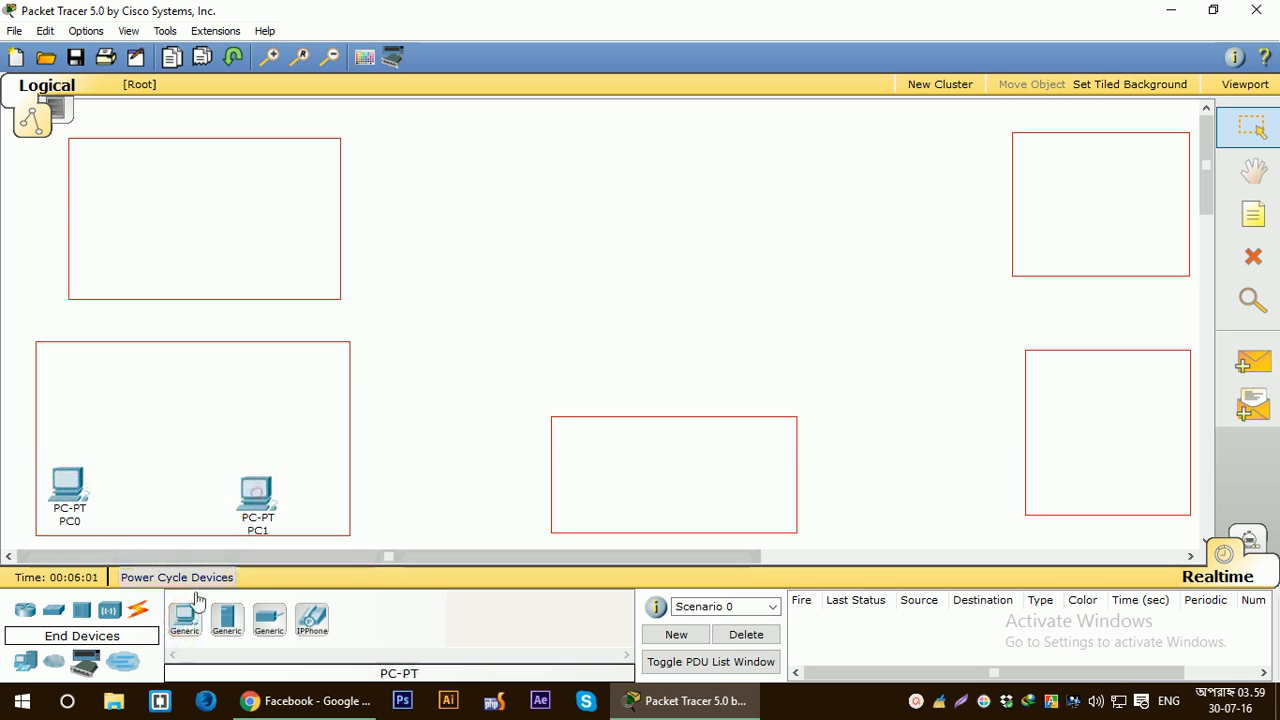
{"action": "left_click", "coordinate": [184, 618]}
{"action": "left_click", "coordinate": [157, 489]}
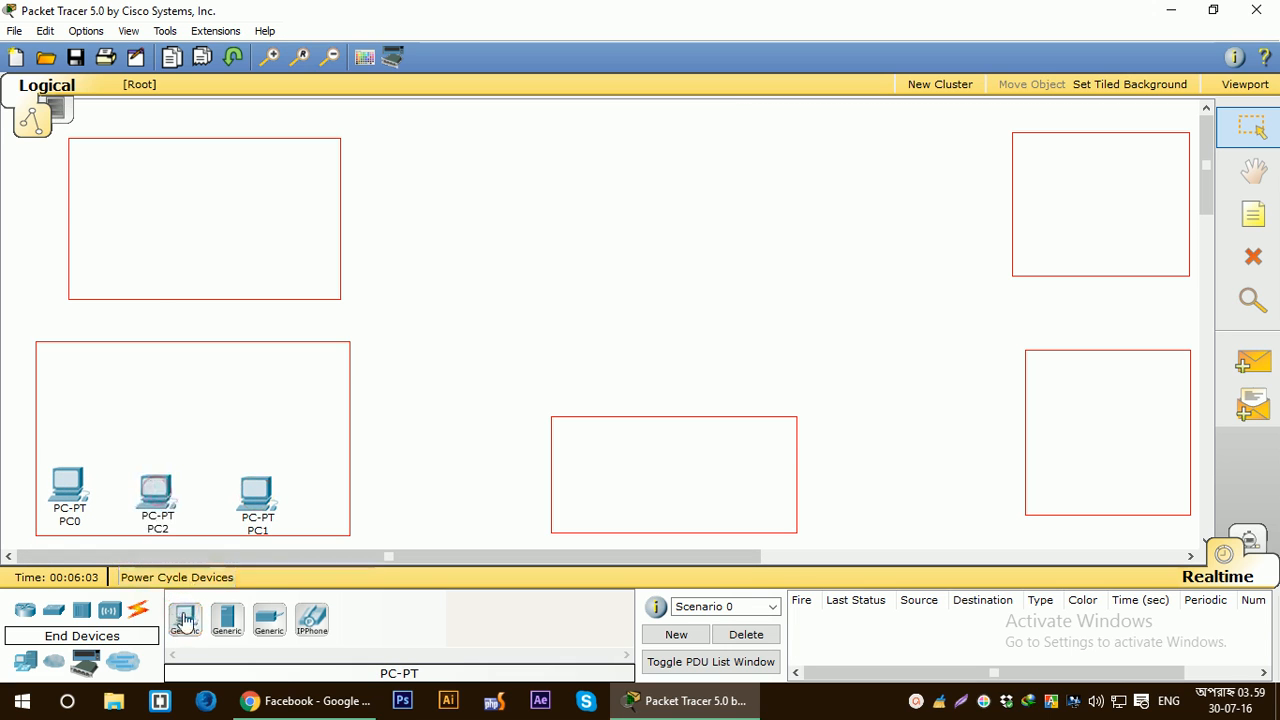
Place three generic PCs in a row along the top of the upper-left rectangle
{"action": "left_click", "coordinate": [184, 618]}
{"action": "left_click", "coordinate": [100, 163]}
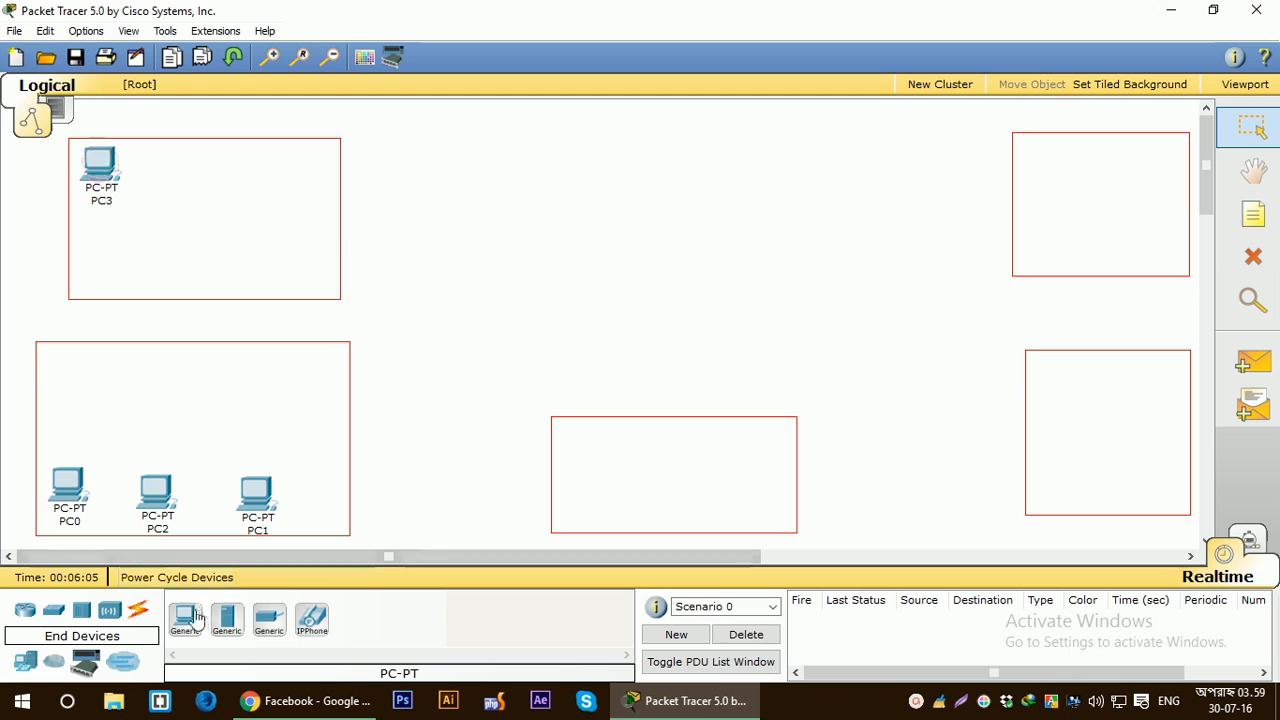
{"action": "left_click", "coordinate": [195, 167]}
{"action": "left_click", "coordinate": [184, 618]}
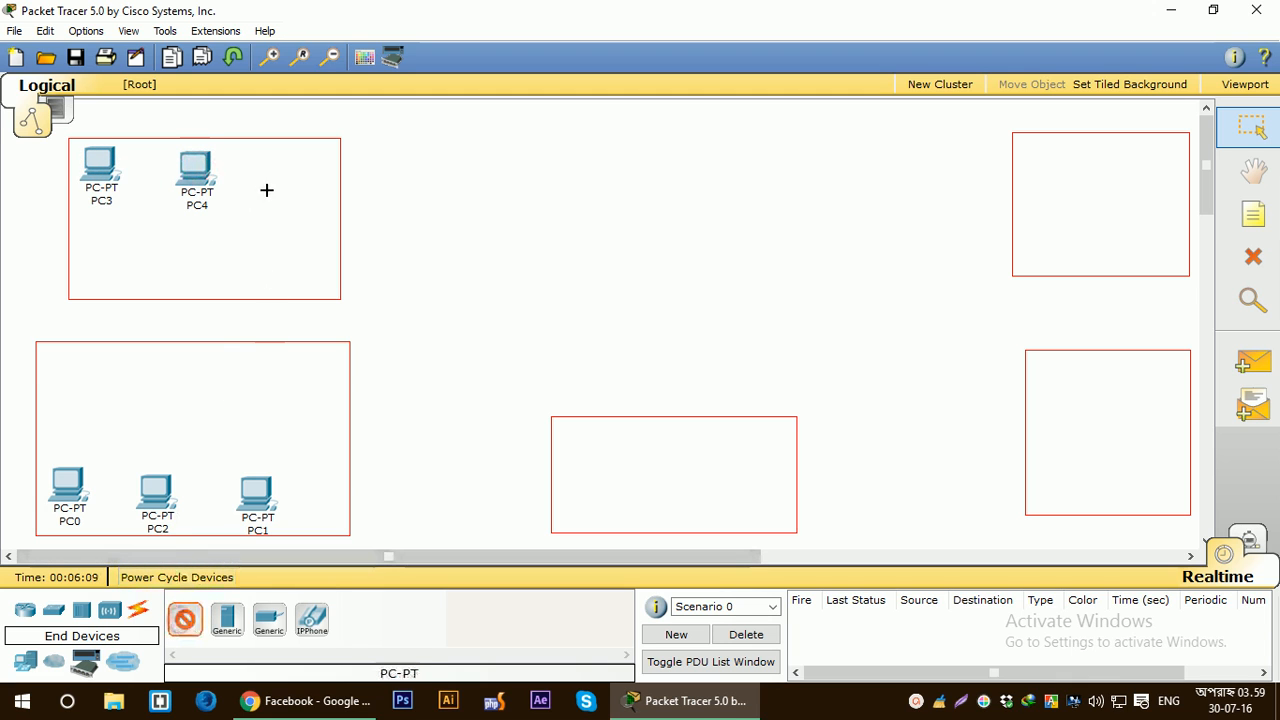
{"action": "left_click", "coordinate": [276, 174]}
Place two generic PCs side by side in the bottom-centre rectangle
{"action": "left_click", "coordinate": [184, 618]}
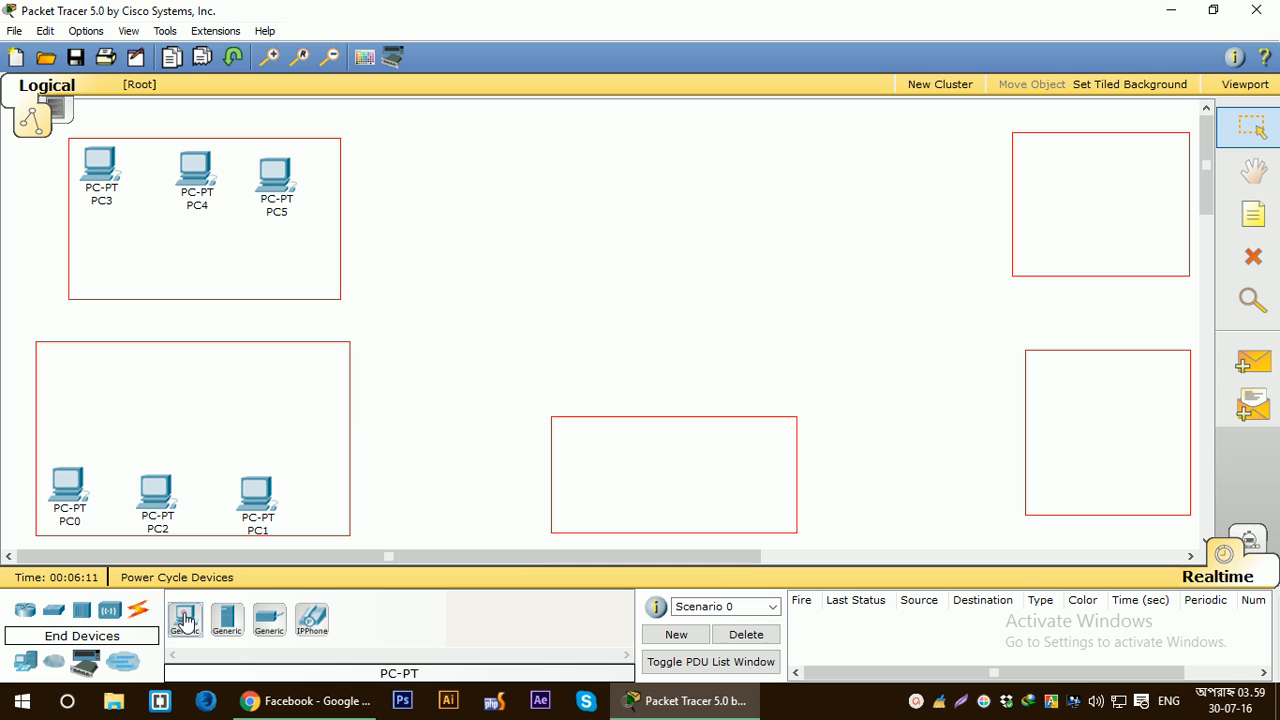
{"action": "left_click", "coordinate": [578, 490]}
{"action": "left_click", "coordinate": [184, 618]}
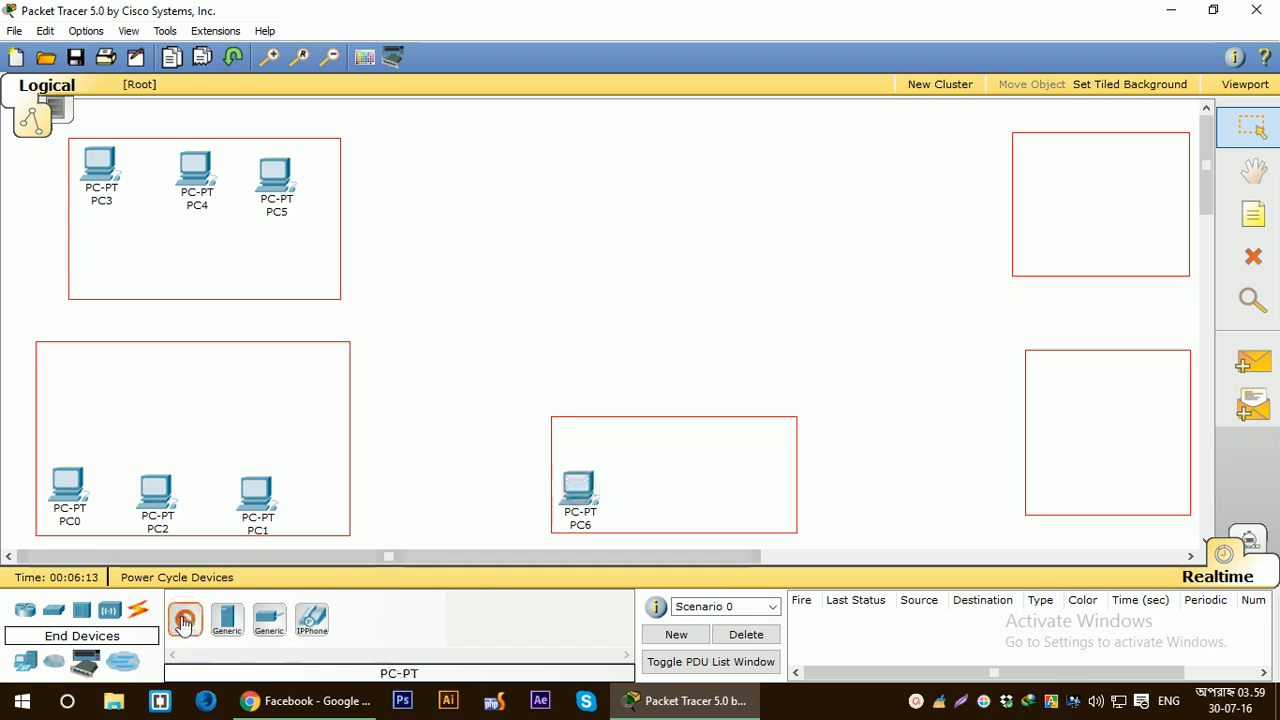
{"action": "left_click", "coordinate": [725, 491]}
Place two generic PCs side by side in the lower-right rectangle
{"action": "left_click", "coordinate": [184, 618]}
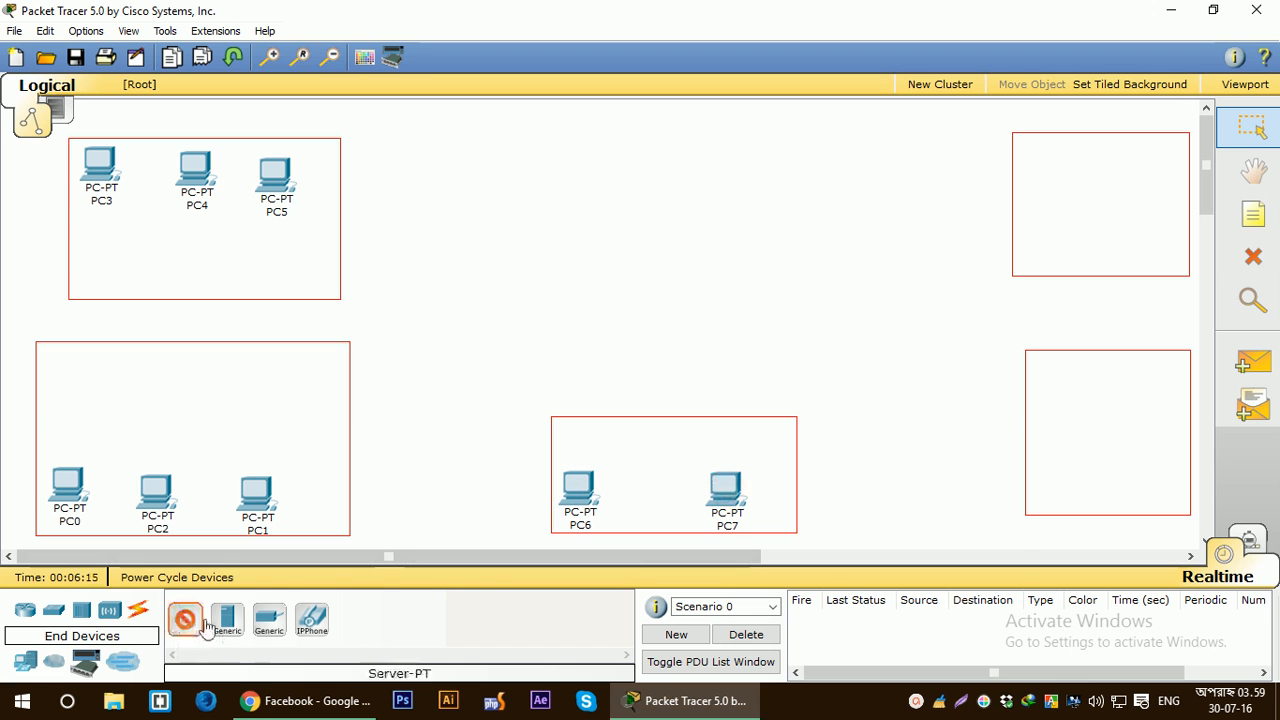
{"action": "left_click", "coordinate": [1054, 474]}
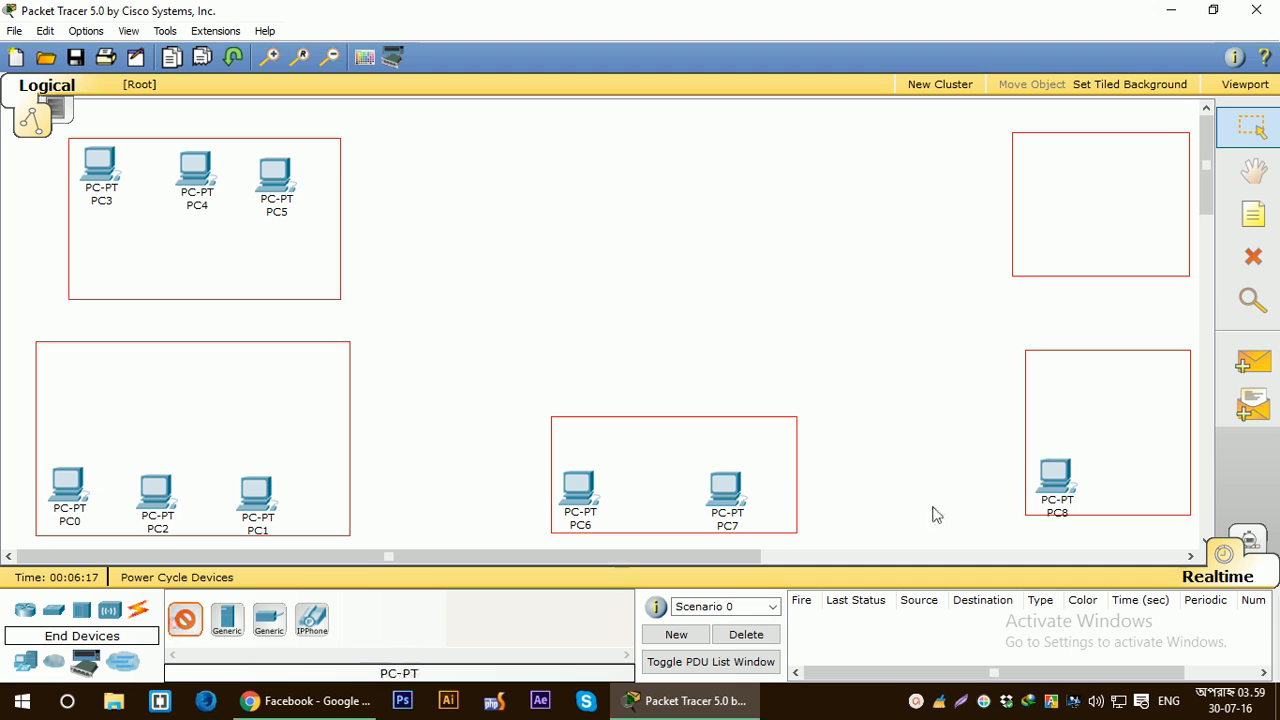
{"action": "left_click", "coordinate": [1155, 473]}
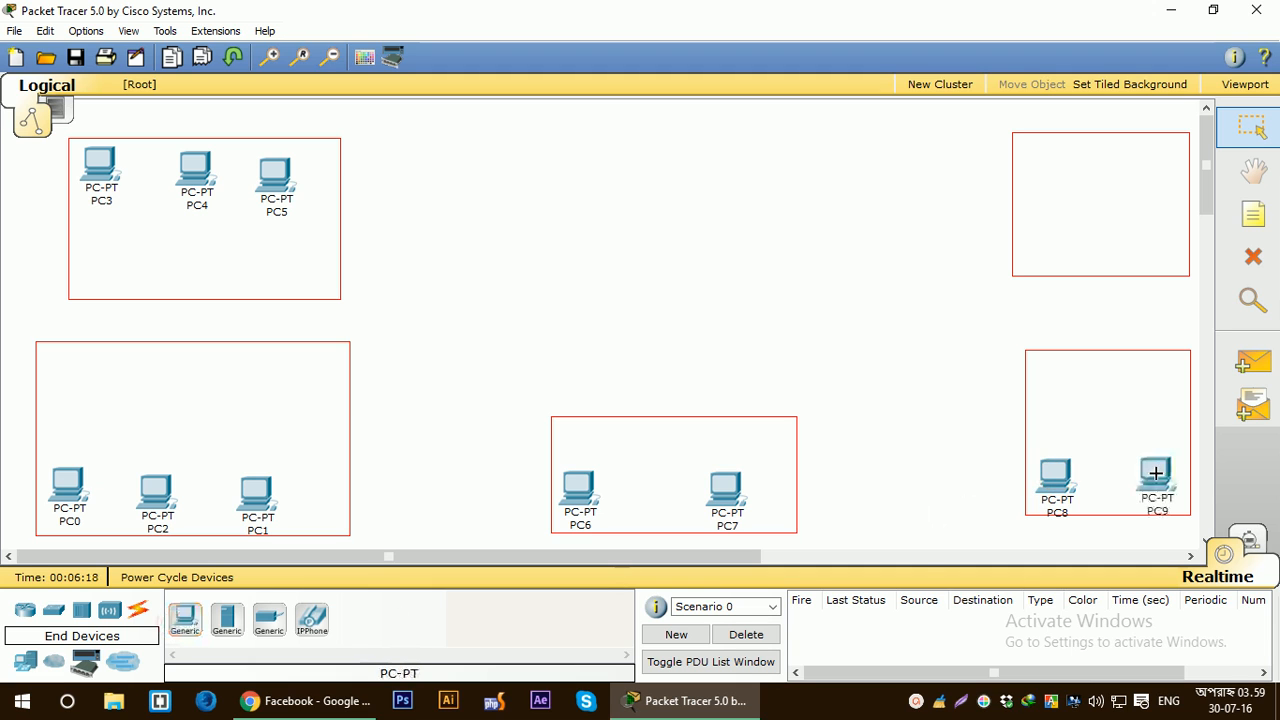
Place two generic PCs side by side along the top of the upper-right rectangle
{"action": "left_click", "coordinate": [184, 618]}
{"action": "left_click", "coordinate": [1040, 158]}
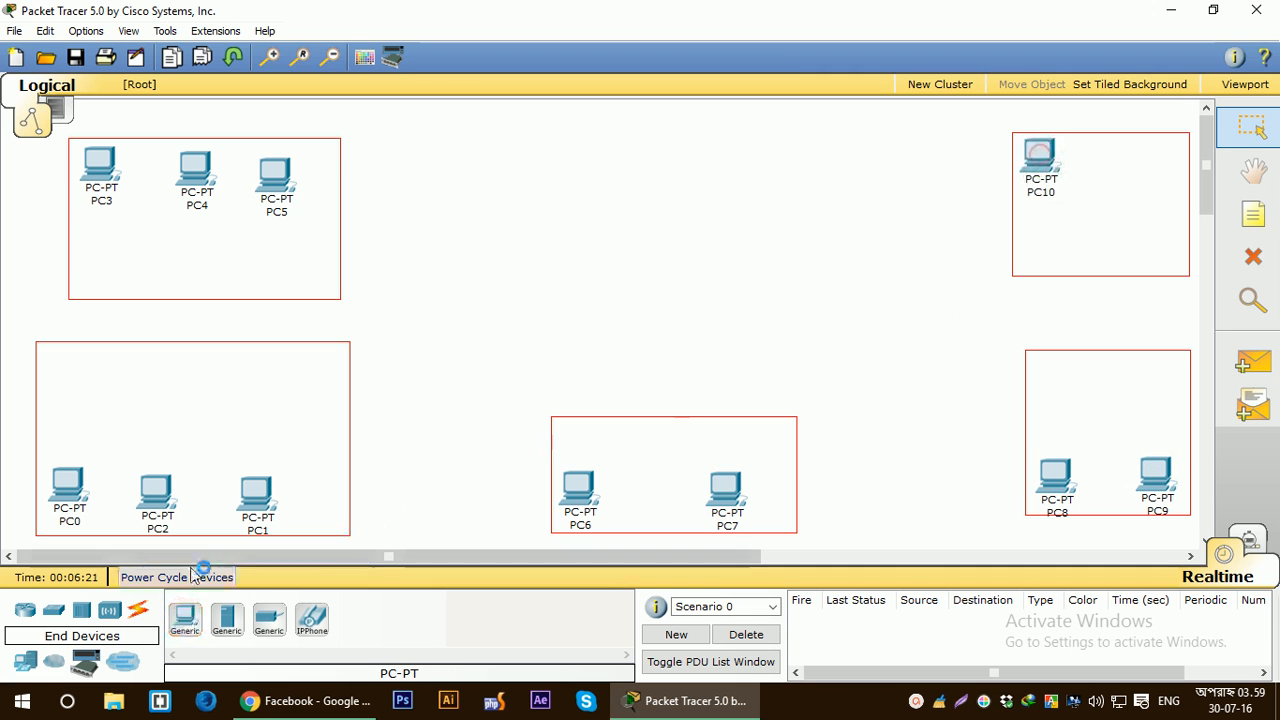
{"action": "left_click", "coordinate": [201, 617]}
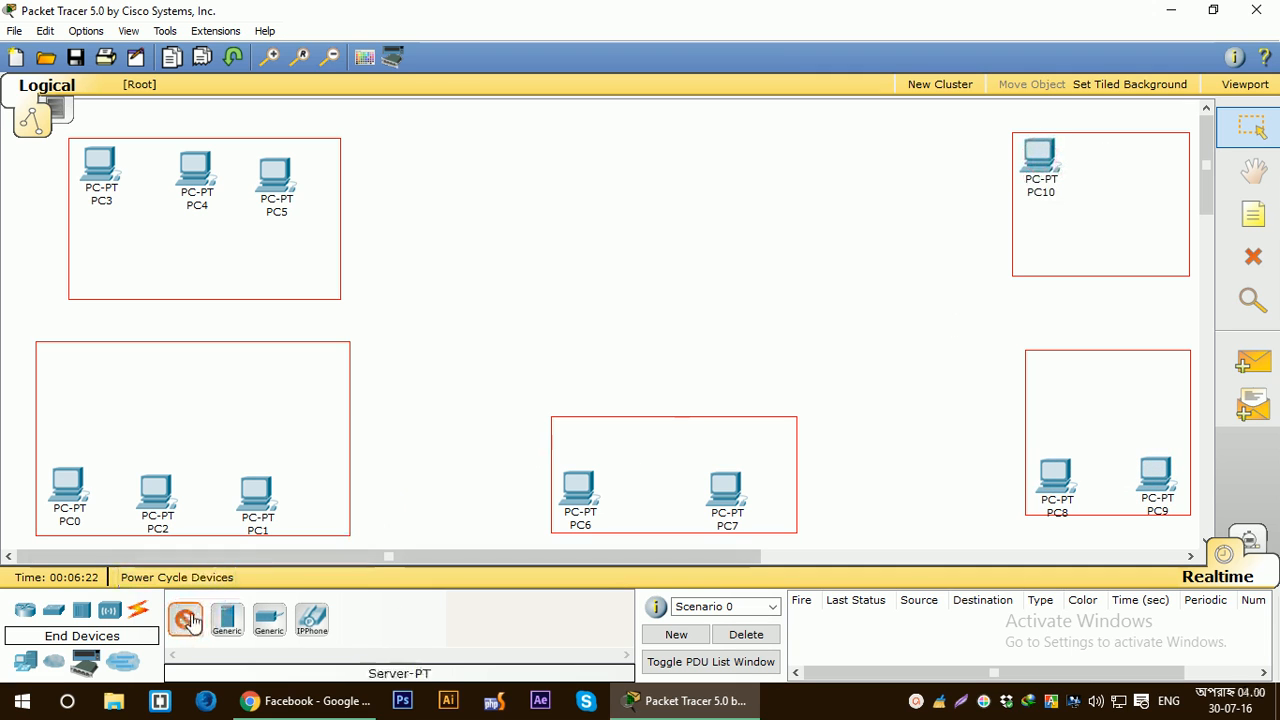
{"action": "left_click", "coordinate": [1127, 157]}
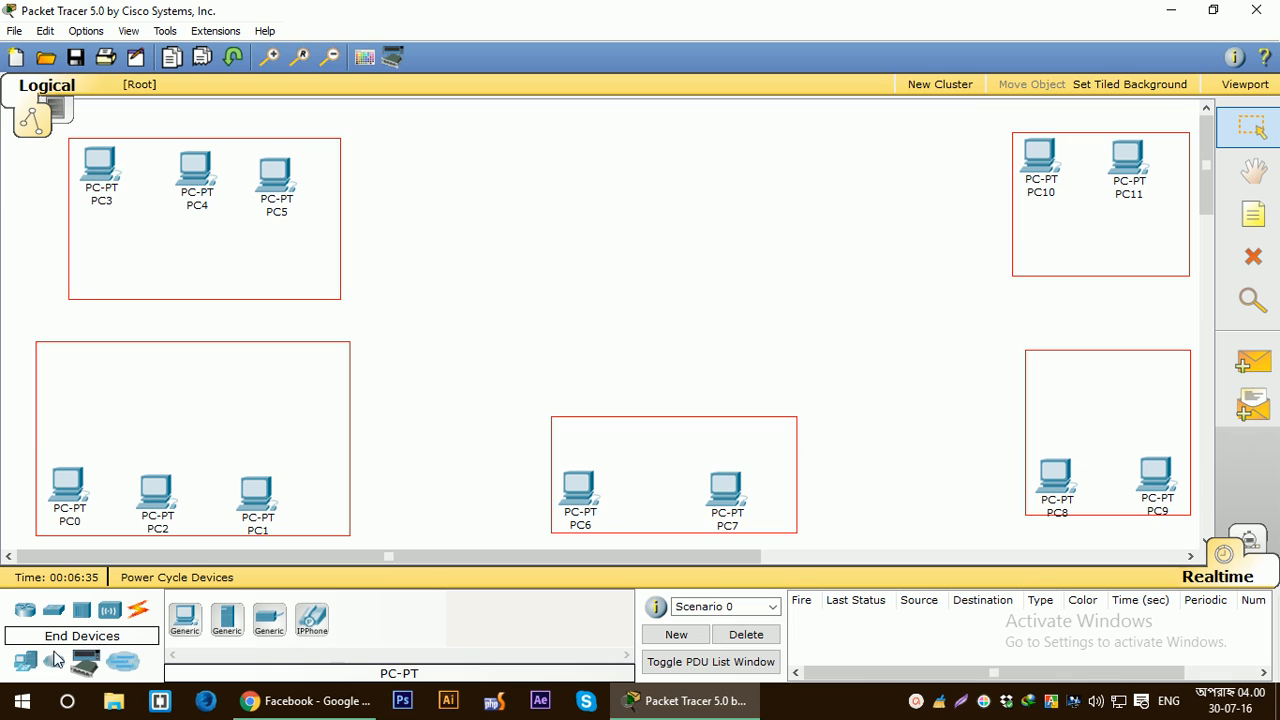
Place an 1841 router in the open upper-centre area of the workspace and shift it slightly toward the PC3–PC5 area
{"action": "left_click", "coordinate": [22, 612]}
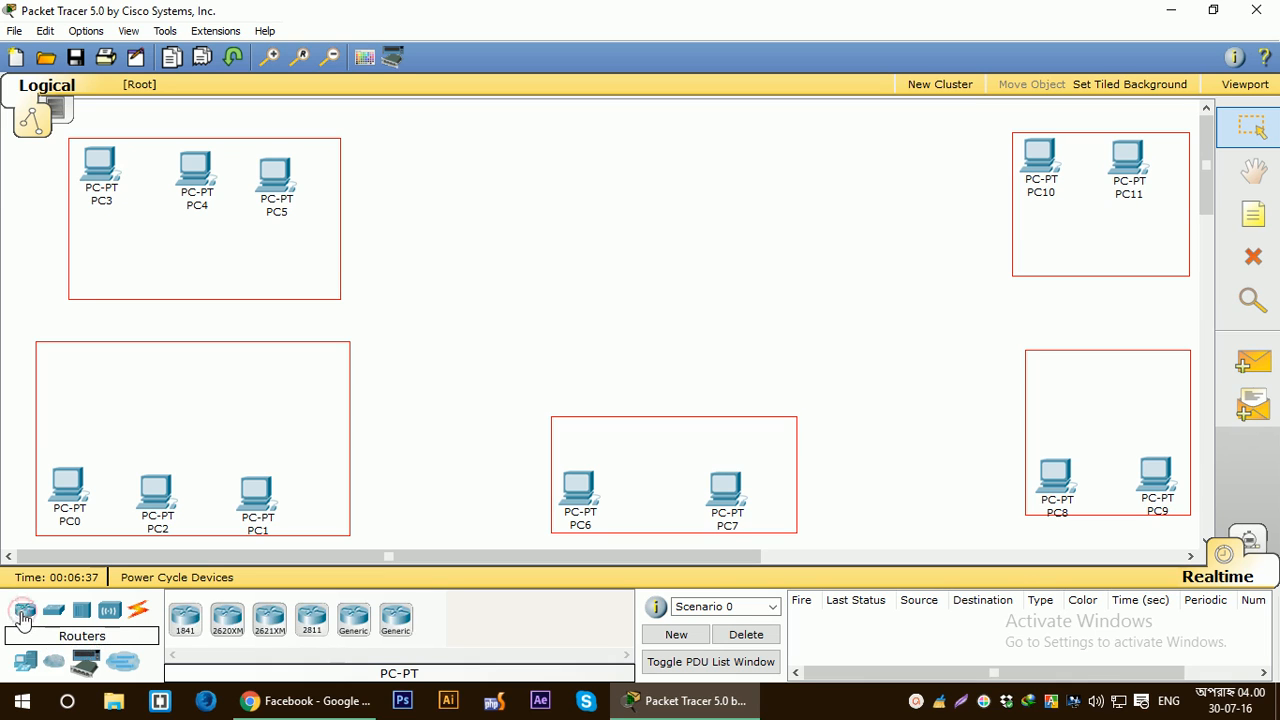
{"action": "left_click", "coordinate": [185, 624]}
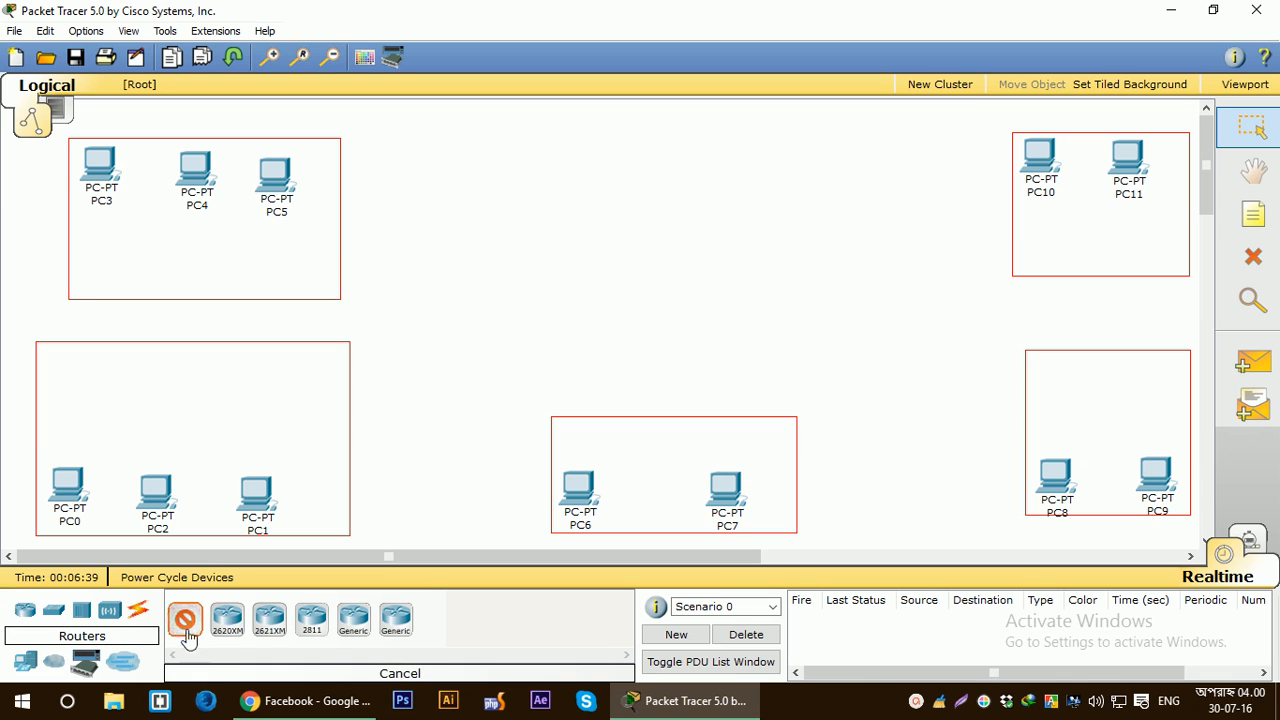
{"action": "left_click", "coordinate": [630, 187]}
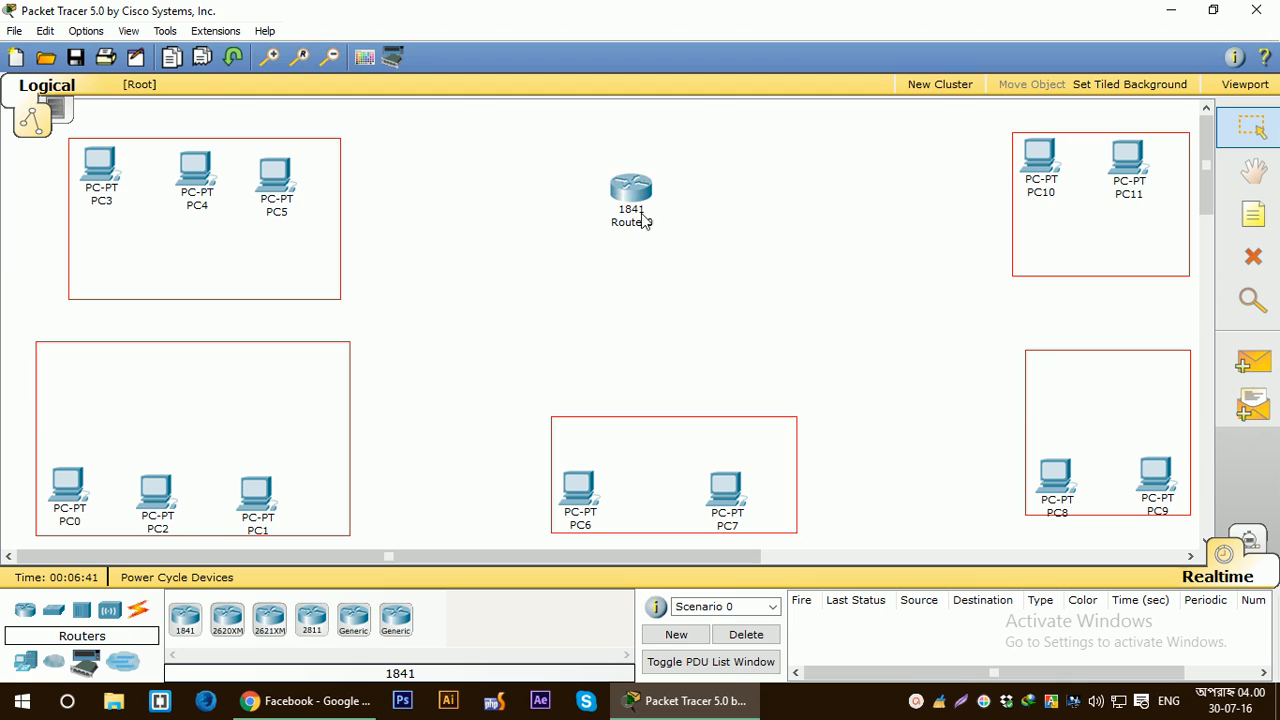
{"action": "left_click_drag", "start_coordinate": [633, 195], "coordinate": [600, 192]}
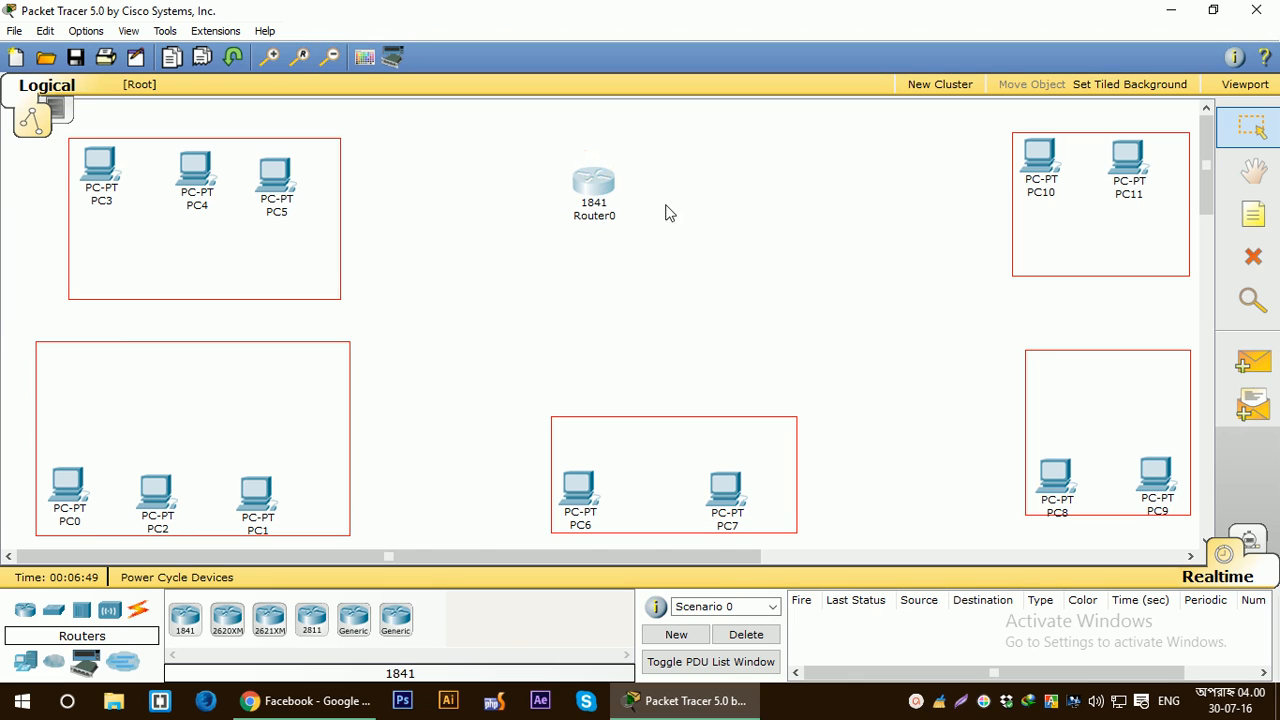
Place one generic access point (AccessPoint-PT) in each of the five outlined rectangles, near their PCs
{"action": "left_click", "coordinate": [109, 611]}
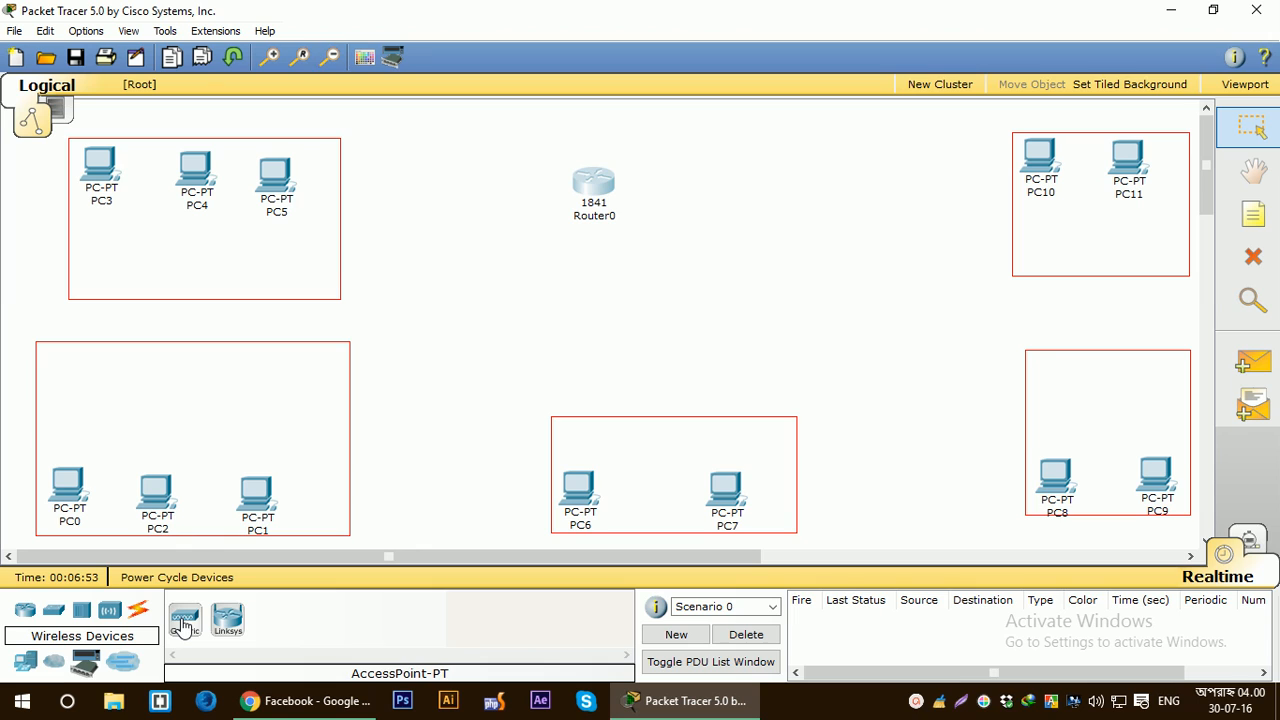
{"action": "left_click", "coordinate": [183, 624]}
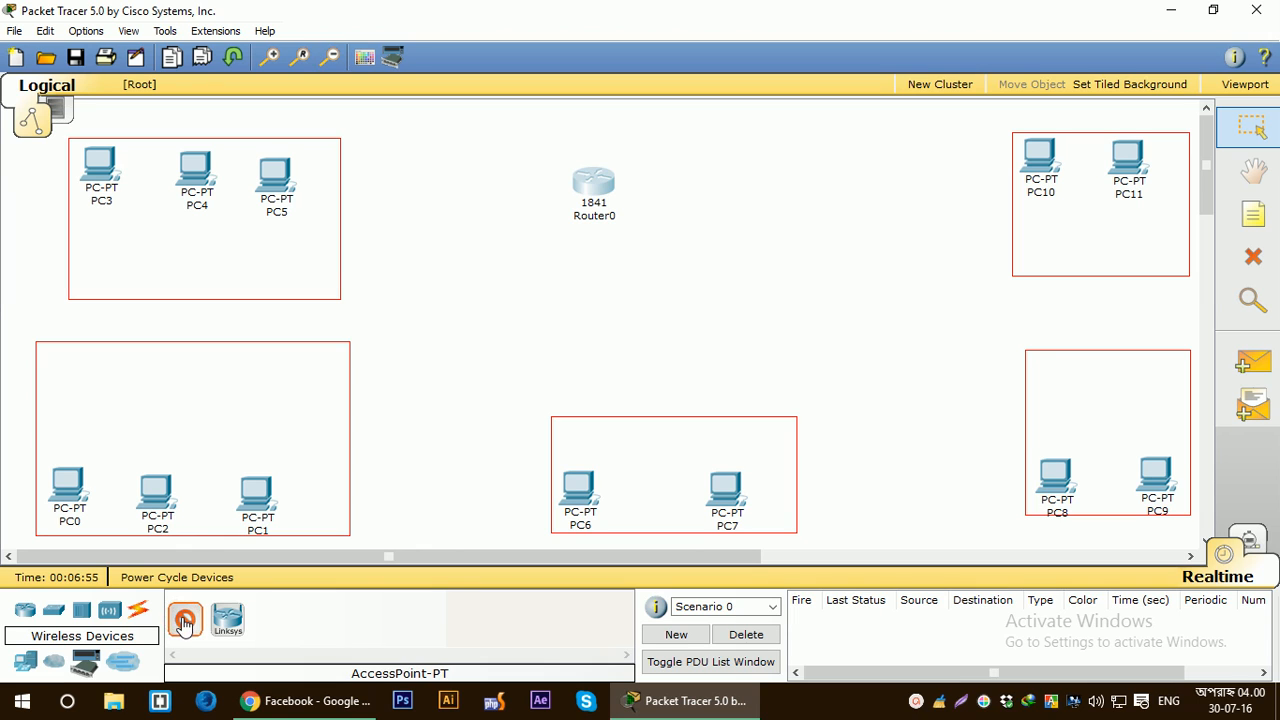
{"action": "left_click", "coordinate": [172, 386]}
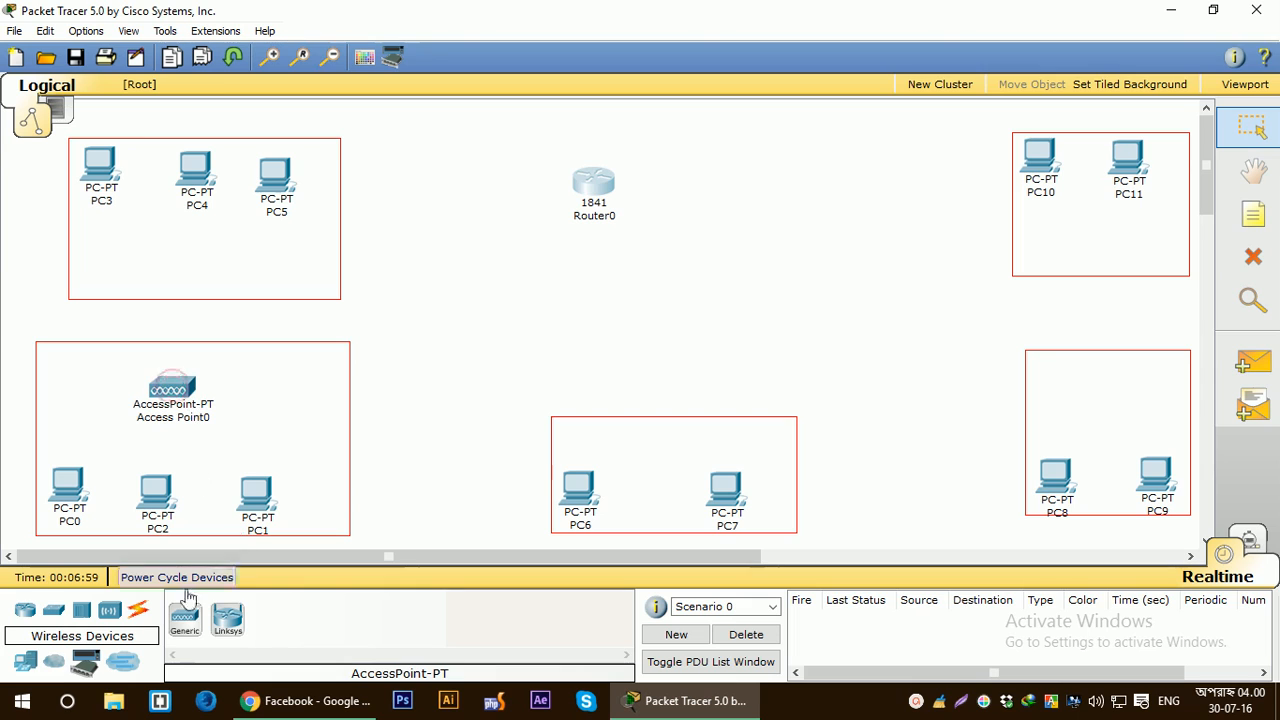
{"action": "left_click", "coordinate": [192, 252]}
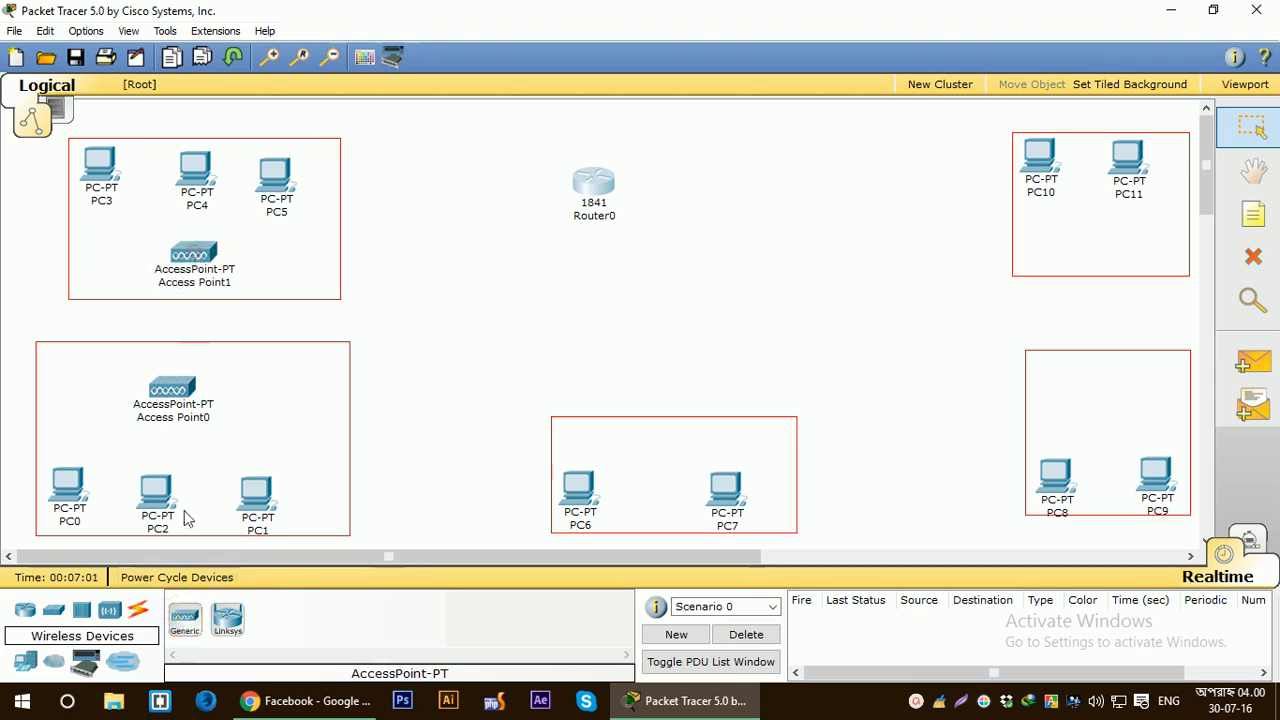
{"action": "left_click", "coordinate": [663, 447]}
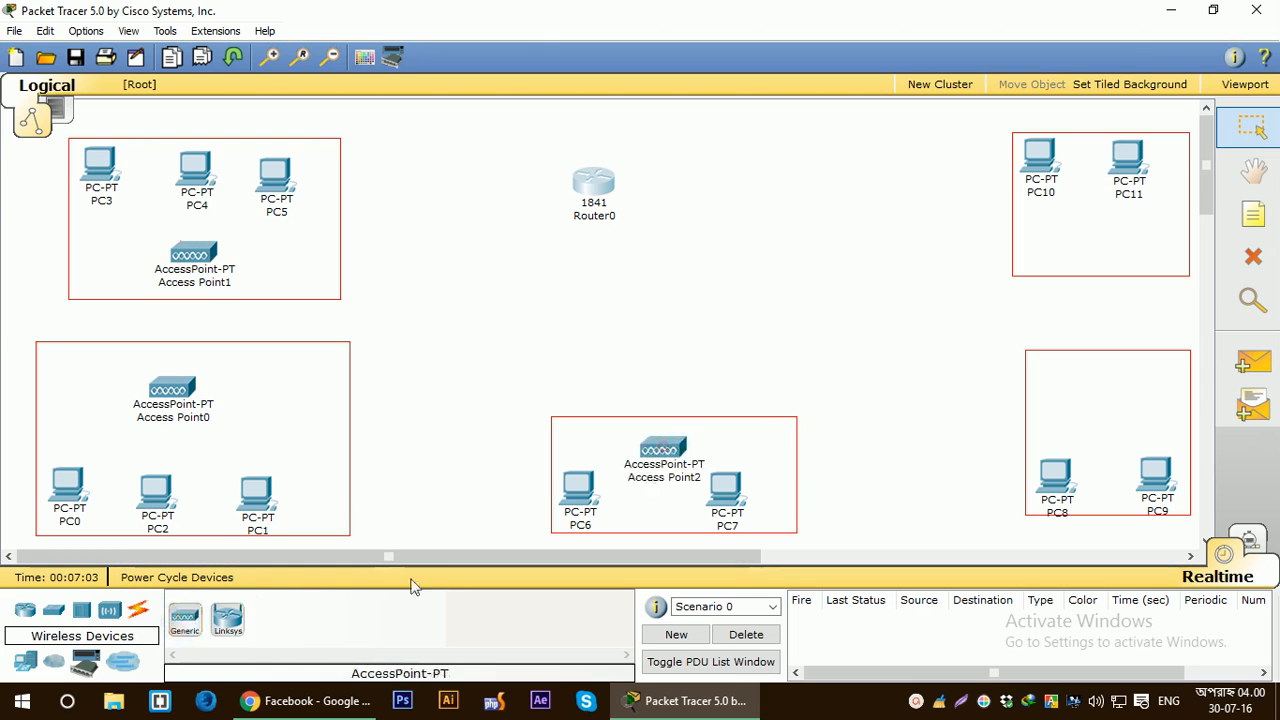
{"action": "left_click", "coordinate": [1088, 375]}
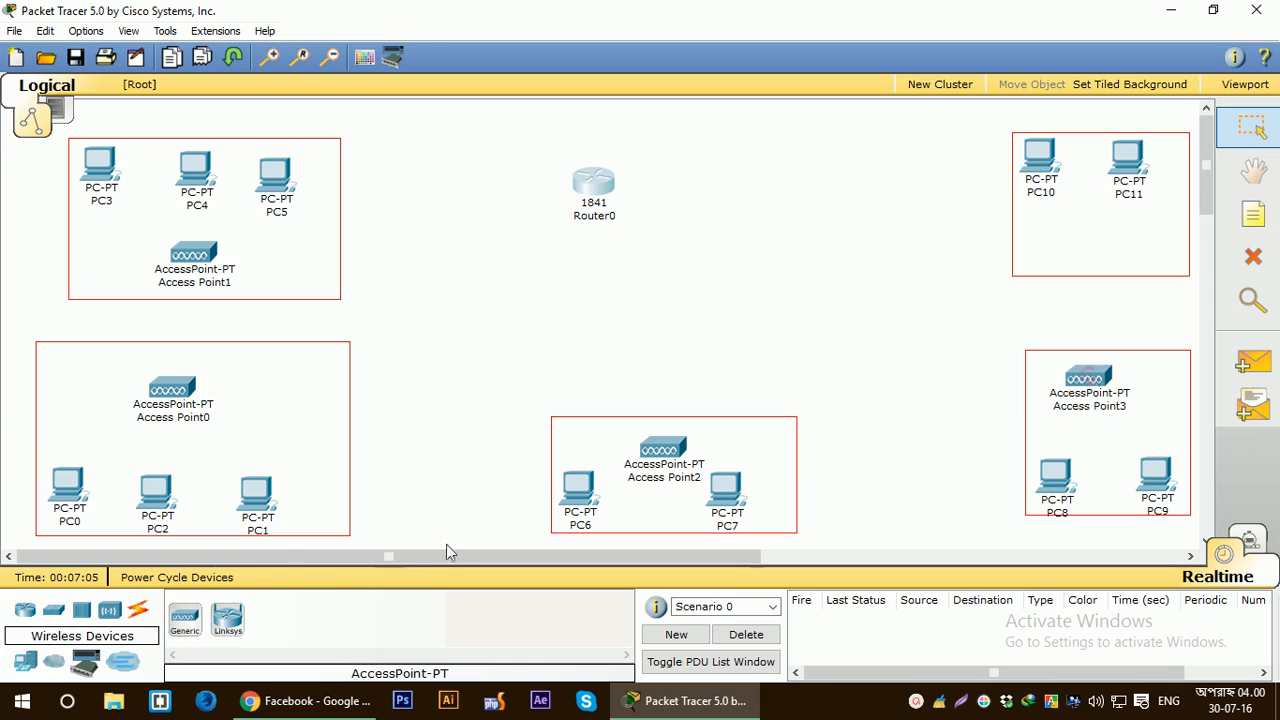
{"action": "left_click", "coordinate": [183, 622]}
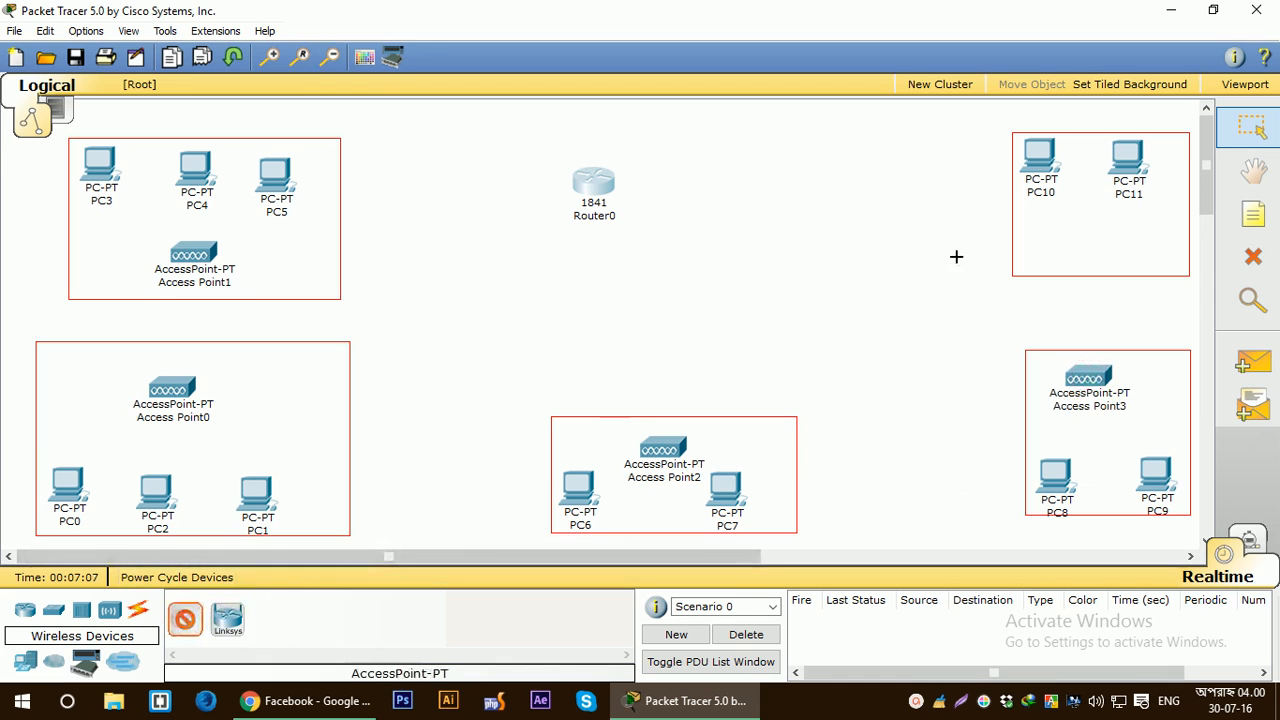
{"action": "left_click", "coordinate": [1098, 241]}
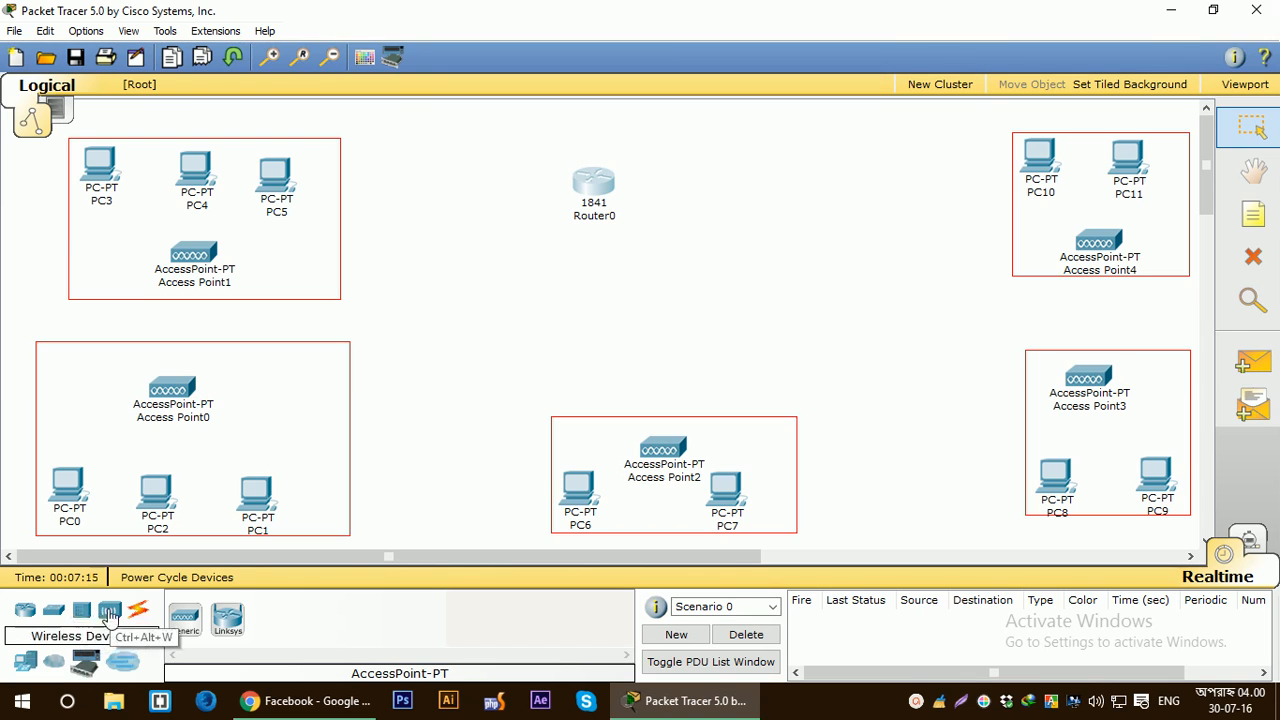
Place two 2950-24 switches side by side below the router and shift the second one slightly closer to the first
{"action": "left_click", "coordinate": [53, 610]}
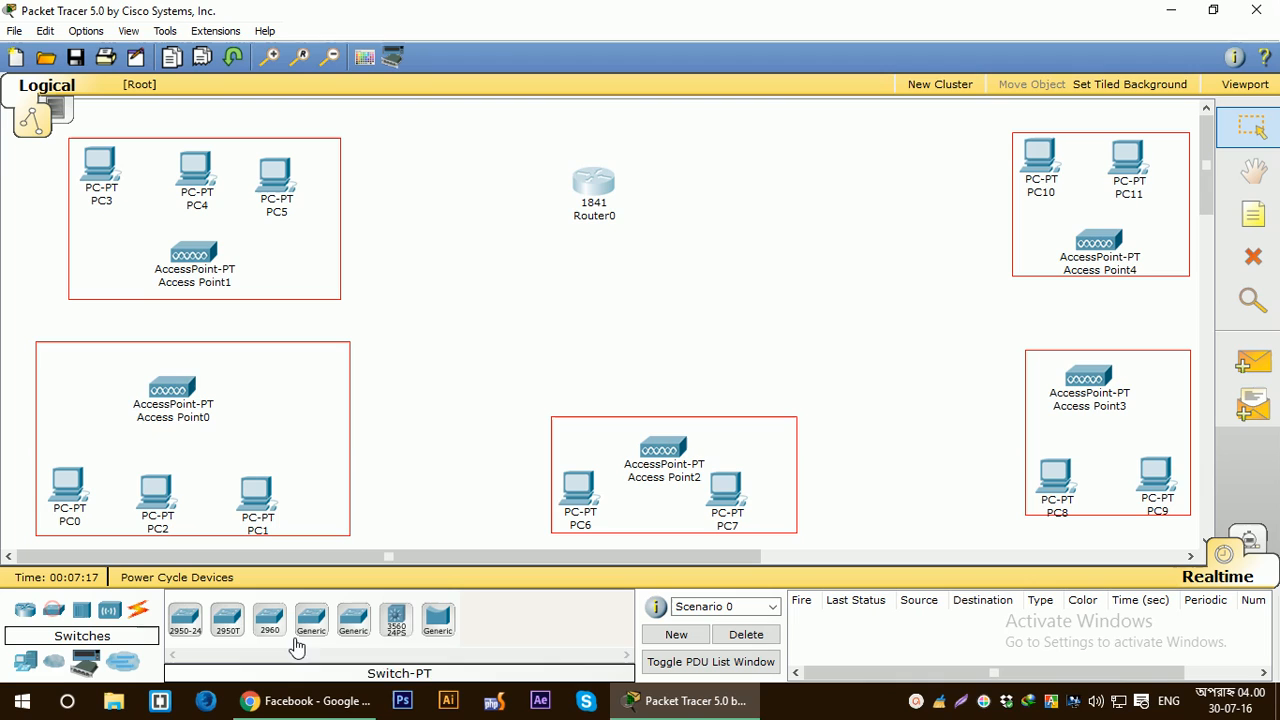
{"action": "left_click", "coordinate": [185, 622]}
{"action": "left_click", "coordinate": [436, 299]}
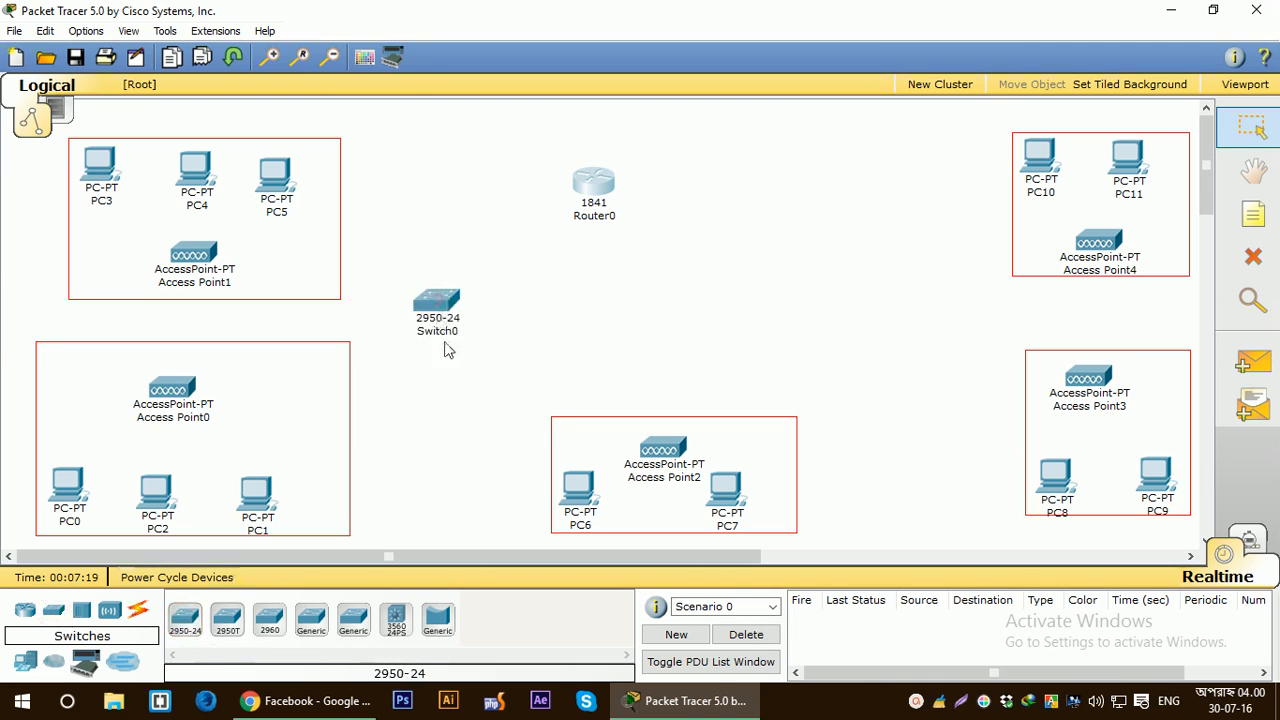
{"action": "left_click", "coordinate": [676, 318]}
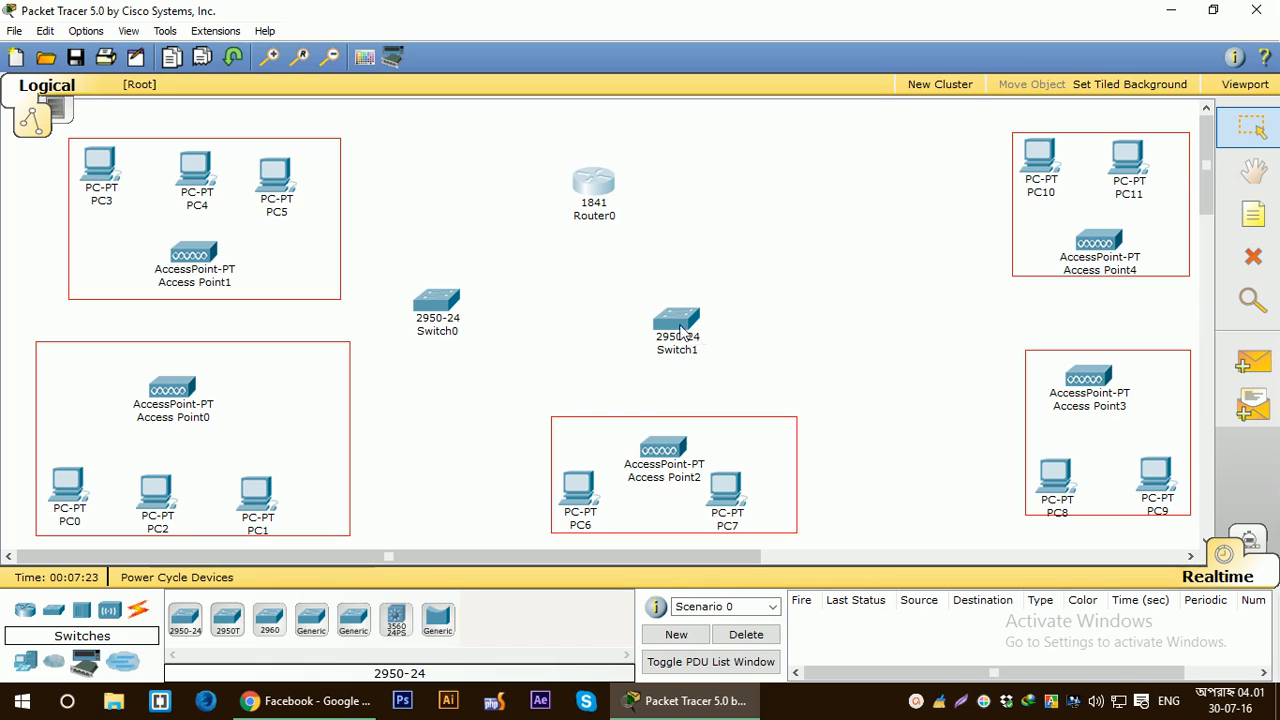
{"action": "mouse_move", "coordinate": [680, 320]}
{"action": "left_mouse_down"}
{"action": "mouse_move", "coordinate": [805, 268]}
{"action": "mouse_move", "coordinate": [771, 296]}
{"action": "mouse_move", "coordinate": [670, 313]}
{"action": "left_mouse_up"}
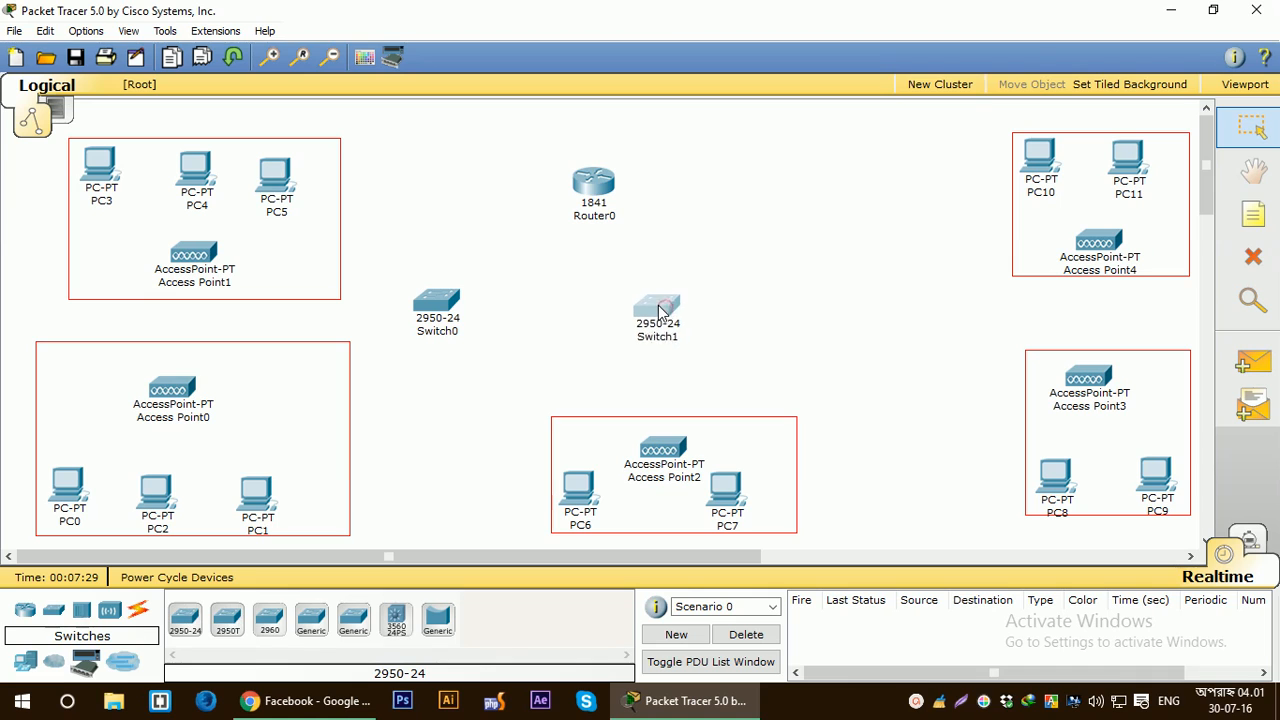
Delete the 2950-24 switch nearest the two hostel-side rectangles containing PC0–PC5
{"action": "key", "text": "Delete"}
{"action": "left_click", "coordinate": [635, 368]}
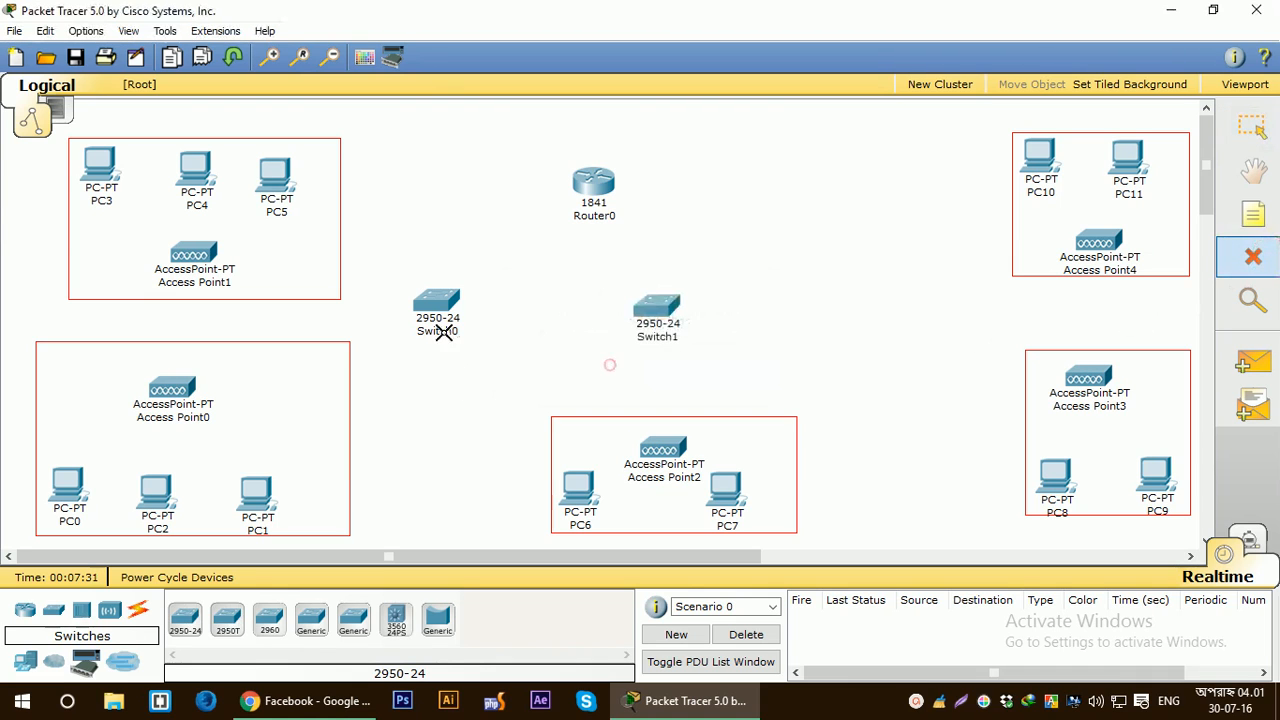
{"action": "left_click", "coordinate": [444, 302]}
{"action": "key", "text": "Escape"}
Move the 1841 router and the remaining 2950-24 switch to line up vertically above the bottom-centre rectangle
{"action": "left_click_drag", "start_coordinate": [654, 307], "coordinate": [598, 314]}
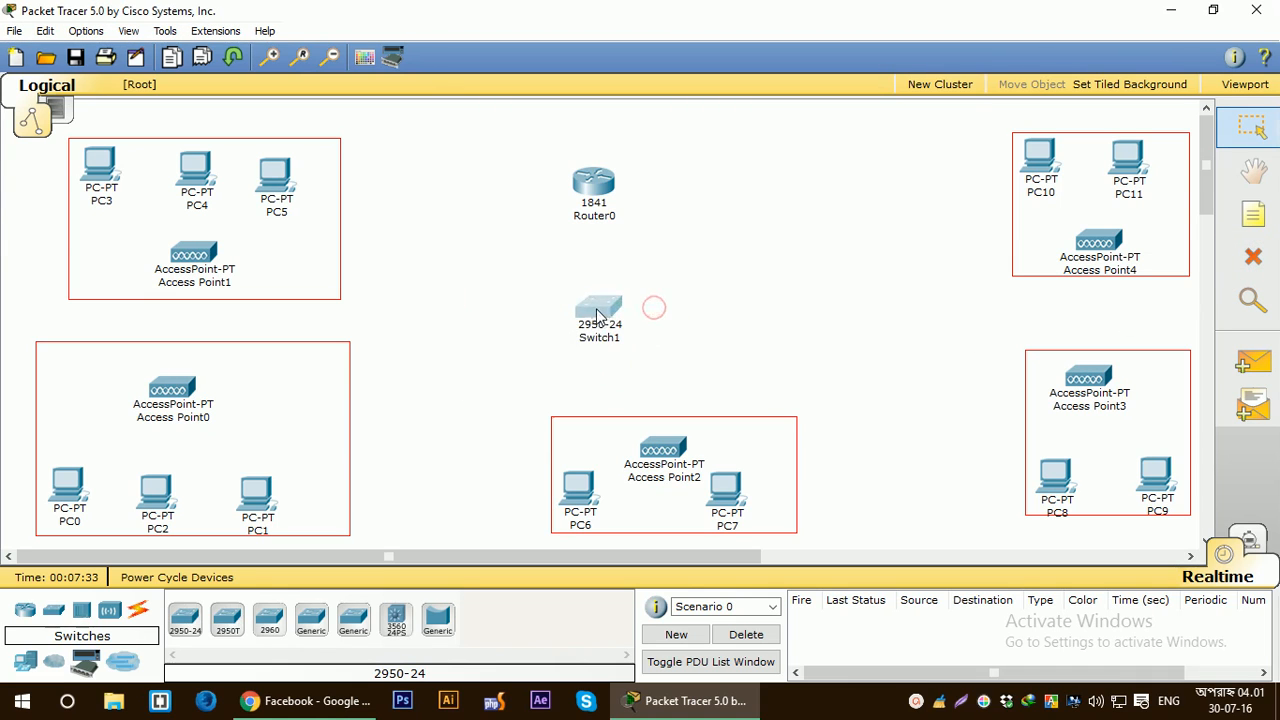
{"action": "left_click_drag", "start_coordinate": [596, 183], "coordinate": [686, 166]}
{"action": "left_click_drag", "start_coordinate": [597, 318], "coordinate": [684, 320]}
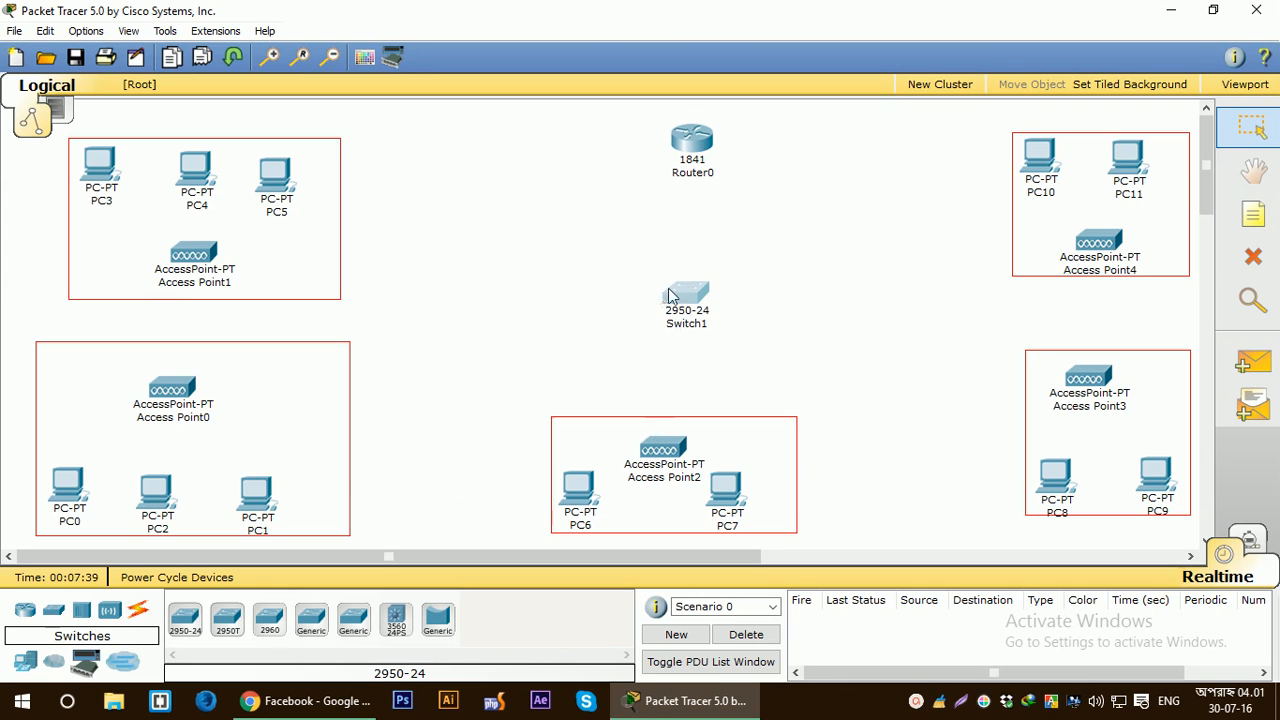
{"action": "left_click", "coordinate": [703, 295]}
{"action": "left_click", "coordinate": [734, 166]}
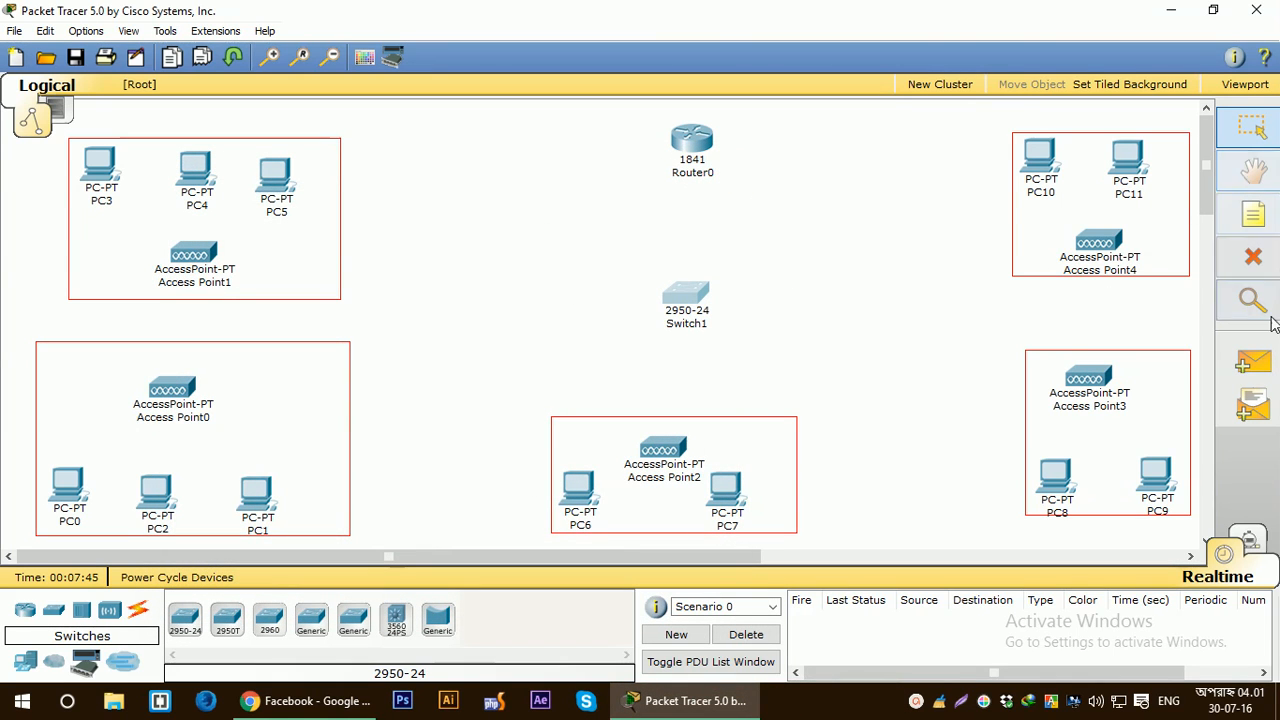
Add the note "Male hostel" beside the upper-left rectangle and "Female Hostel" beside the lower-left rectangle
{"action": "left_click", "coordinate": [1256, 210]}
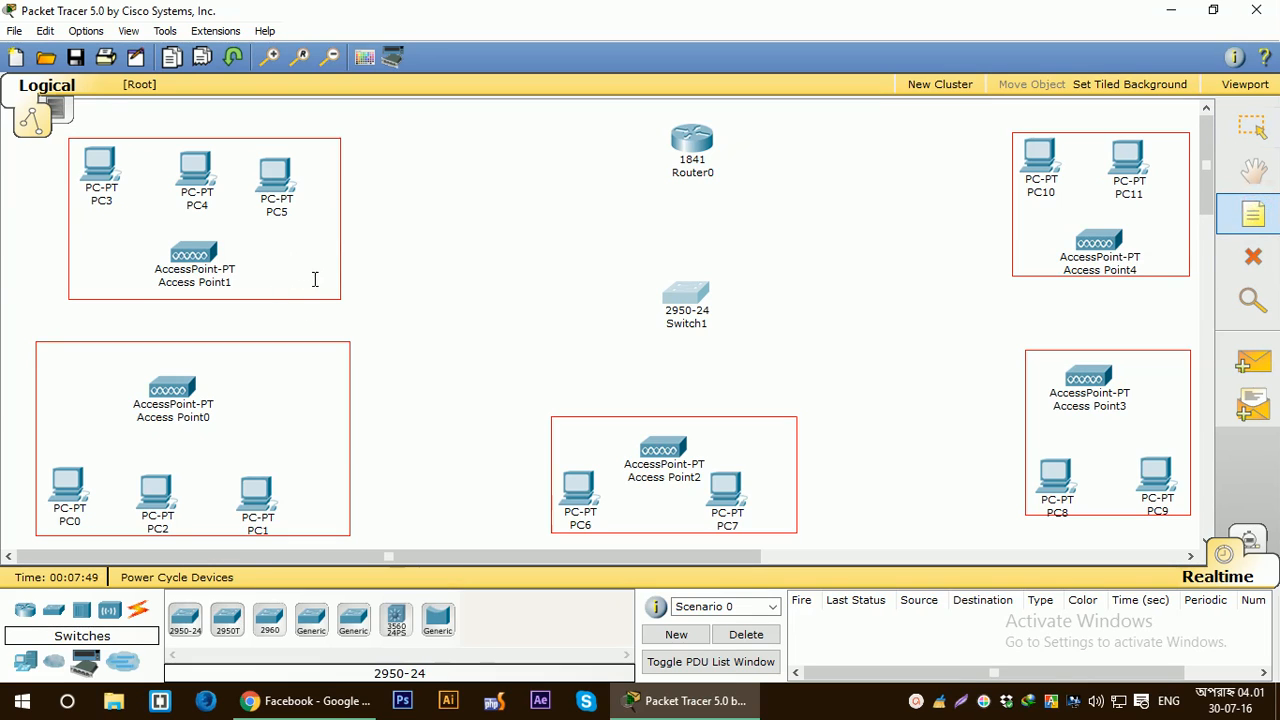
{"action": "left_click", "coordinate": [354, 145]}
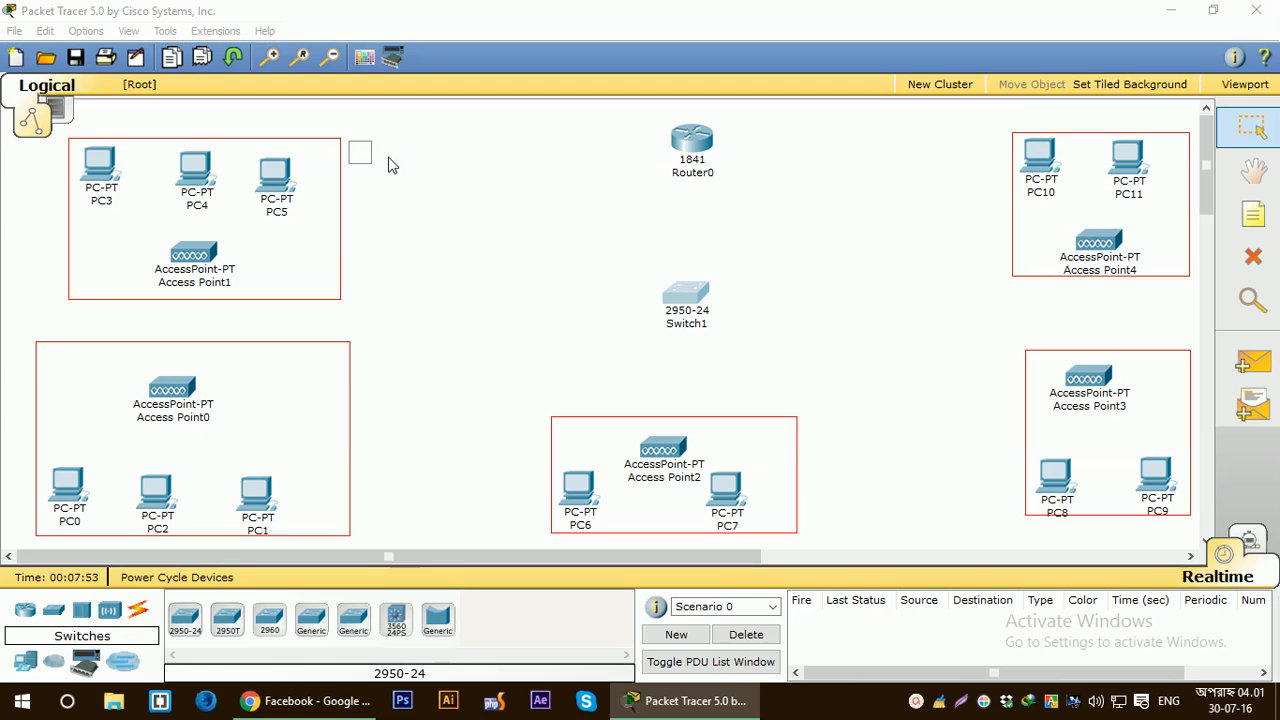
{"action": "type", "text": "Male hostel"}
{"action": "left_click", "coordinate": [1253, 214]}
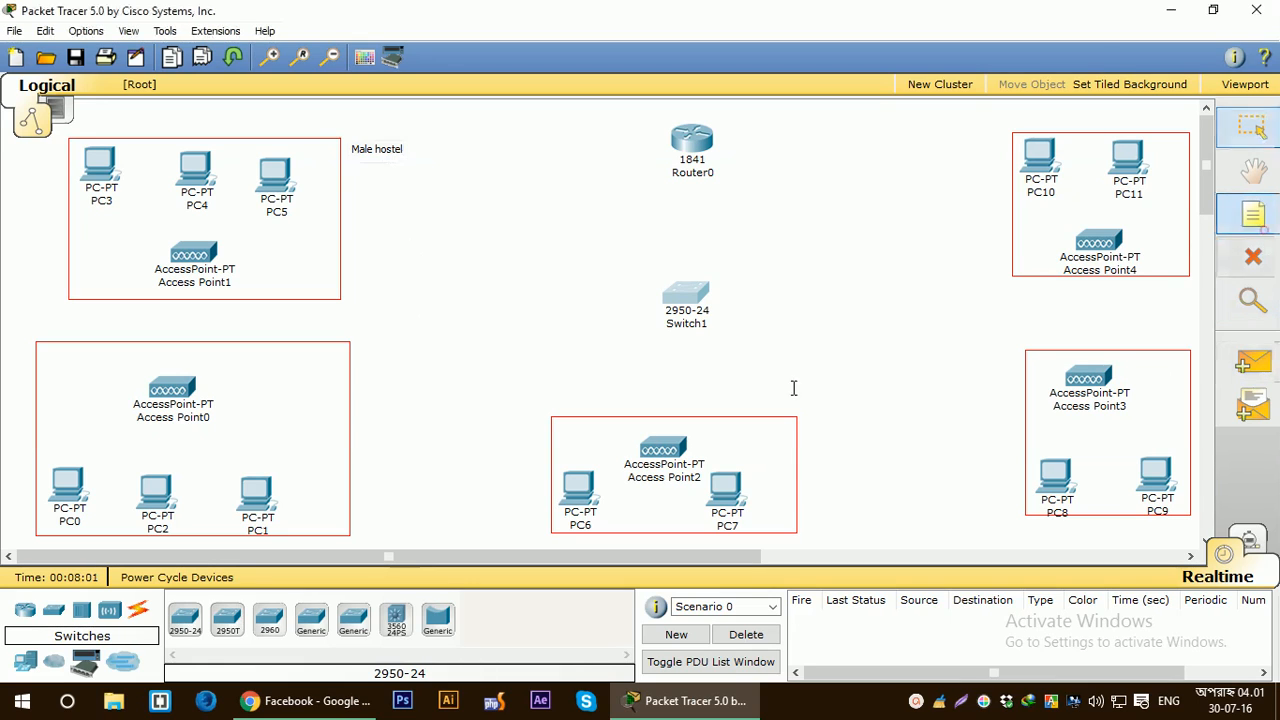
{"action": "left_click", "coordinate": [374, 408]}
{"action": "type", "text": "Fem"}
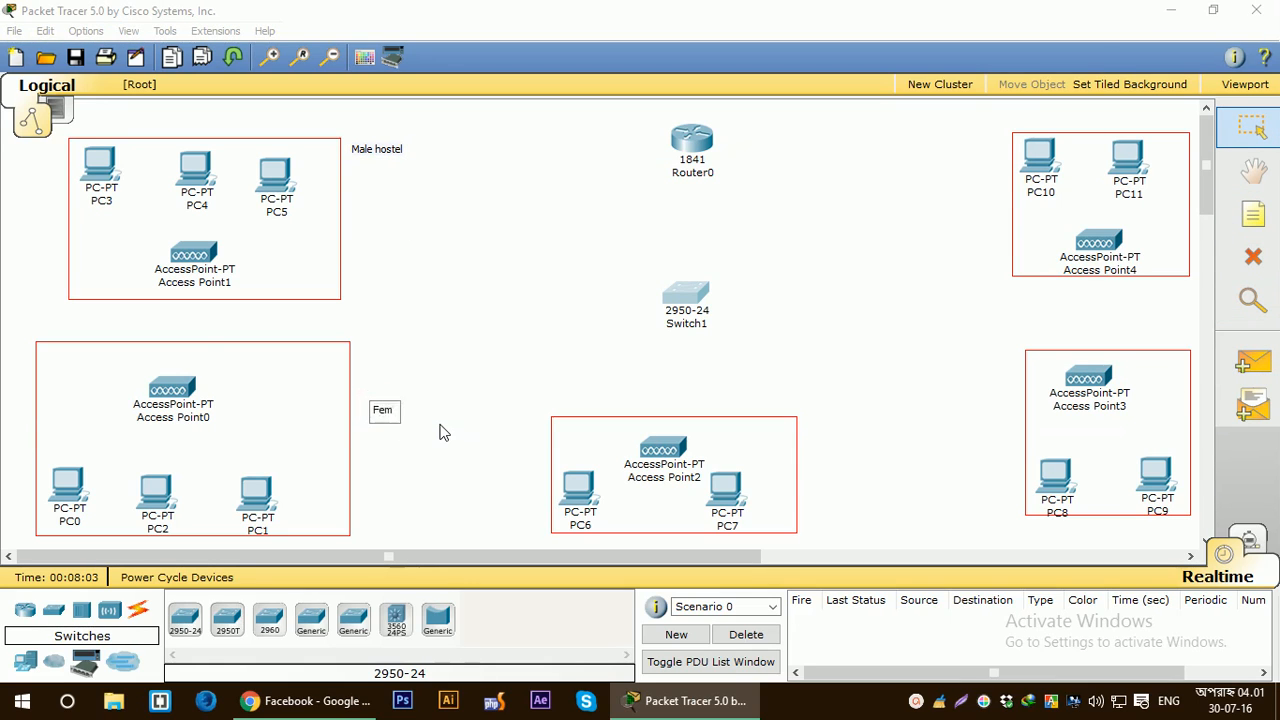
{"action": "type", "text": "ale Hostel"}
Add the note "Arts Building" beside the upper-right rectangle and move it clear of the outline
{"action": "left_click", "coordinate": [1253, 214]}
{"action": "left_click", "coordinate": [974, 195]}
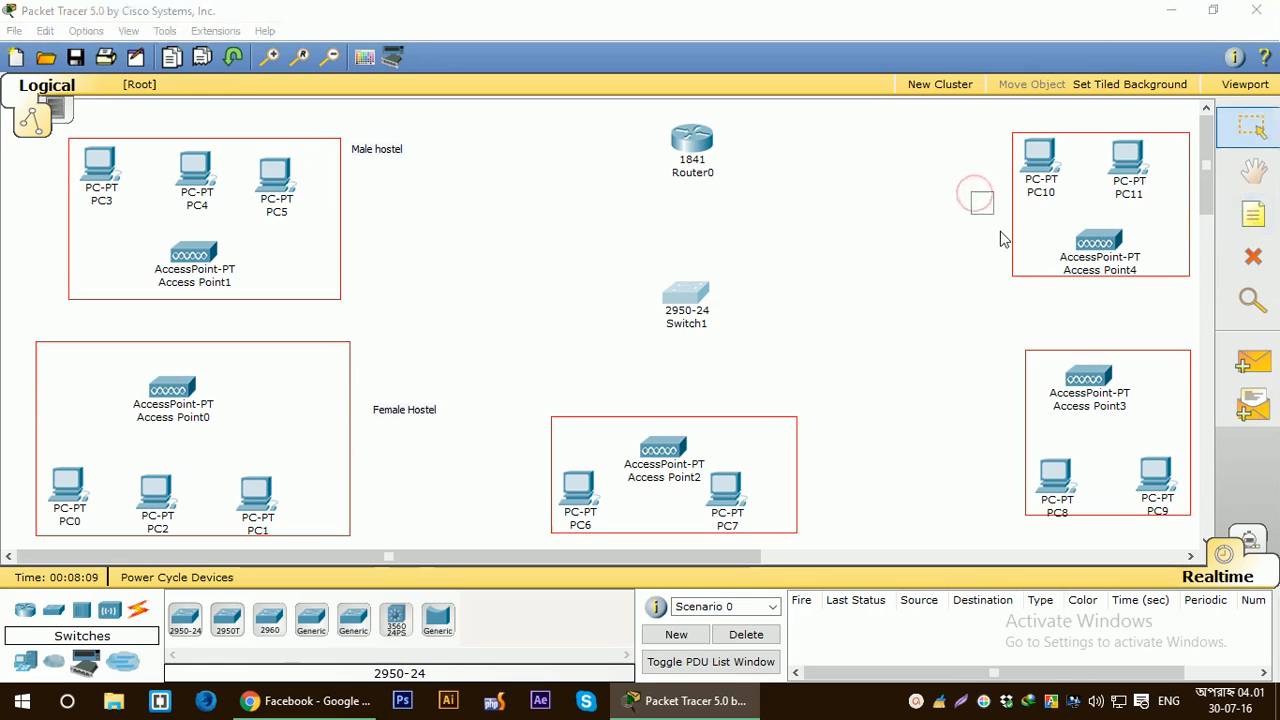
{"action": "type", "text": "Art"}
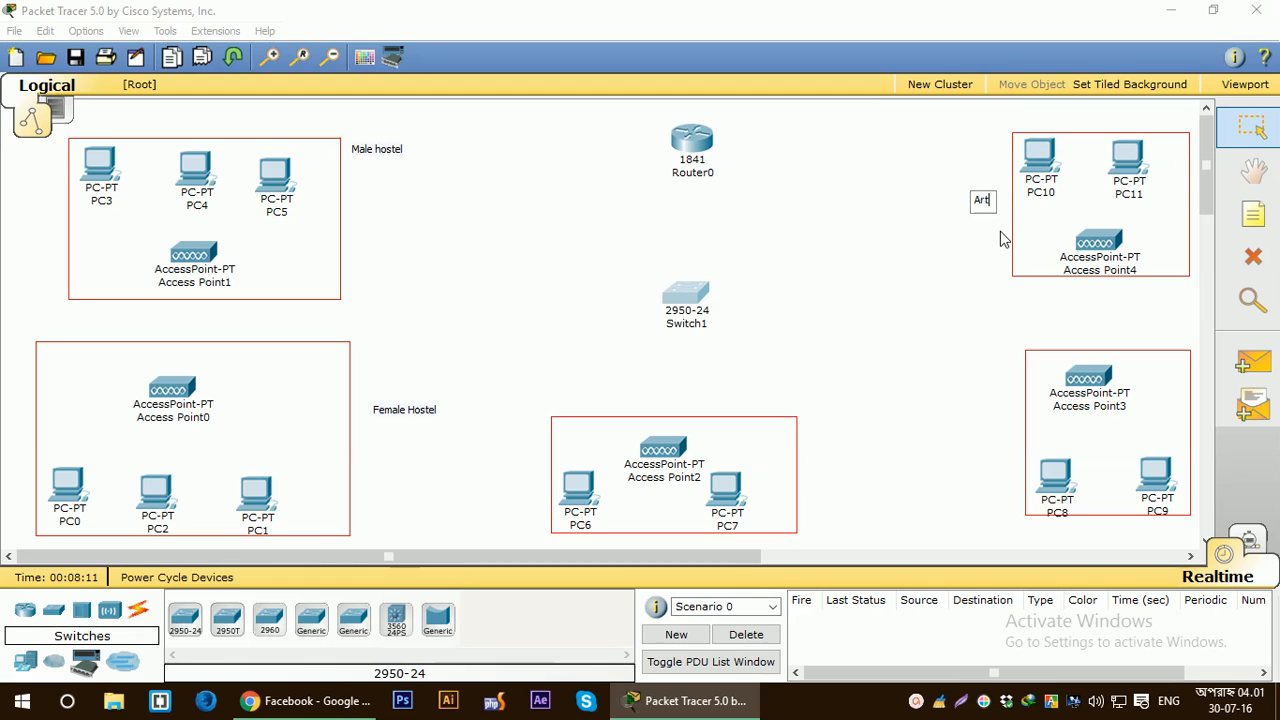
{"action": "type", "text": "s Building"}
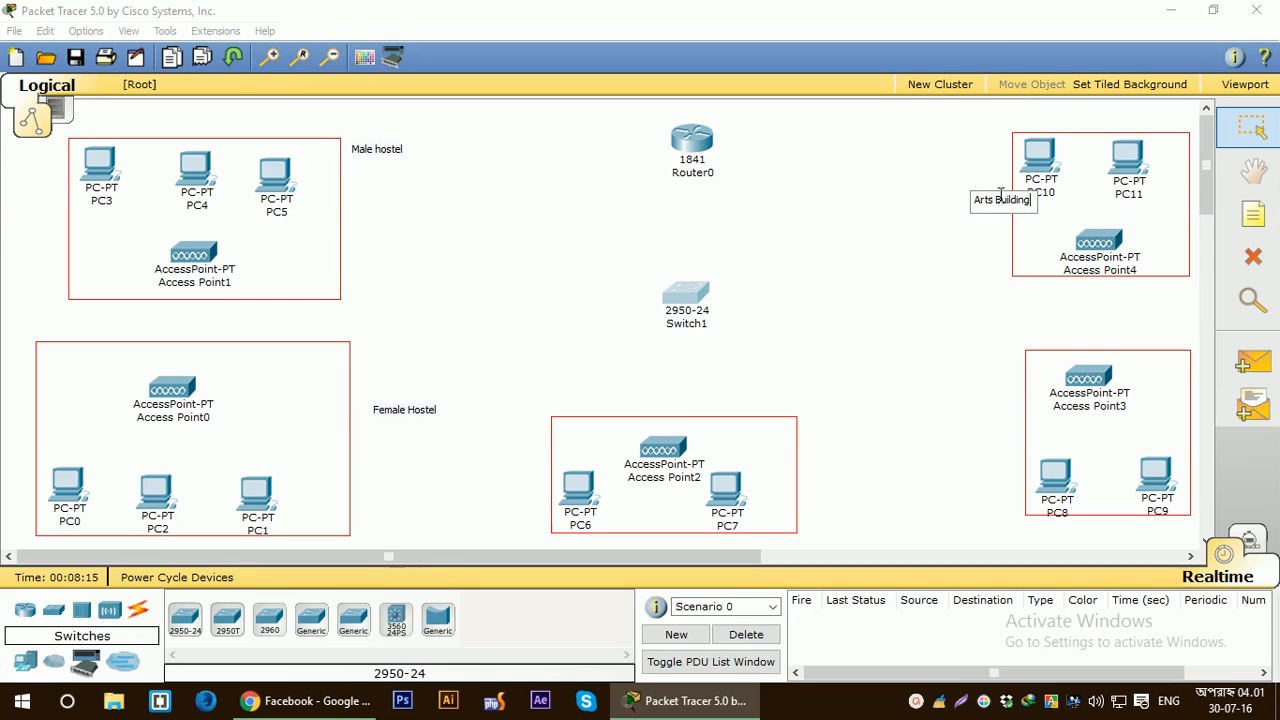
{"action": "left_click", "coordinate": [956, 160]}
{"action": "left_click_drag", "start_coordinate": [997, 201], "coordinate": [975, 192]}
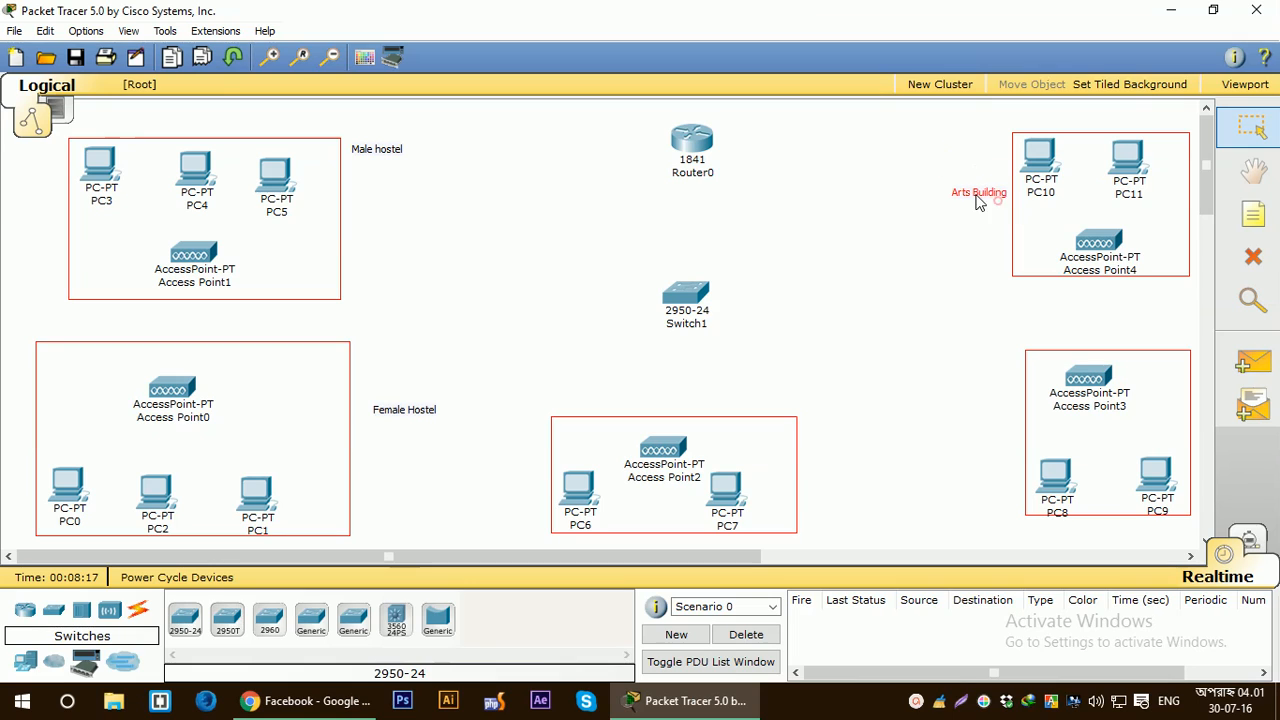
Add the note "Science Building" beside the lower-right rectangle and move it clear of the outline
{"action": "left_click", "coordinate": [1253, 214]}
{"action": "left_click", "coordinate": [988, 394]}
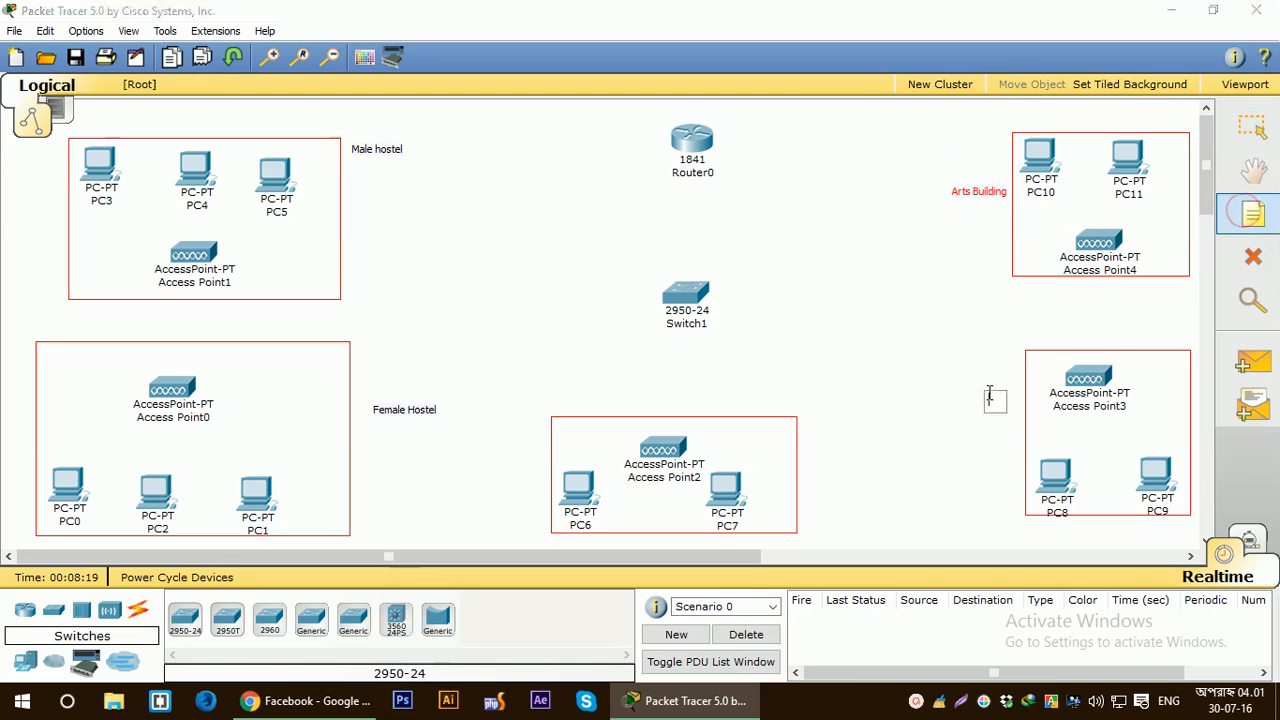
{"action": "type", "text": "Sc"}
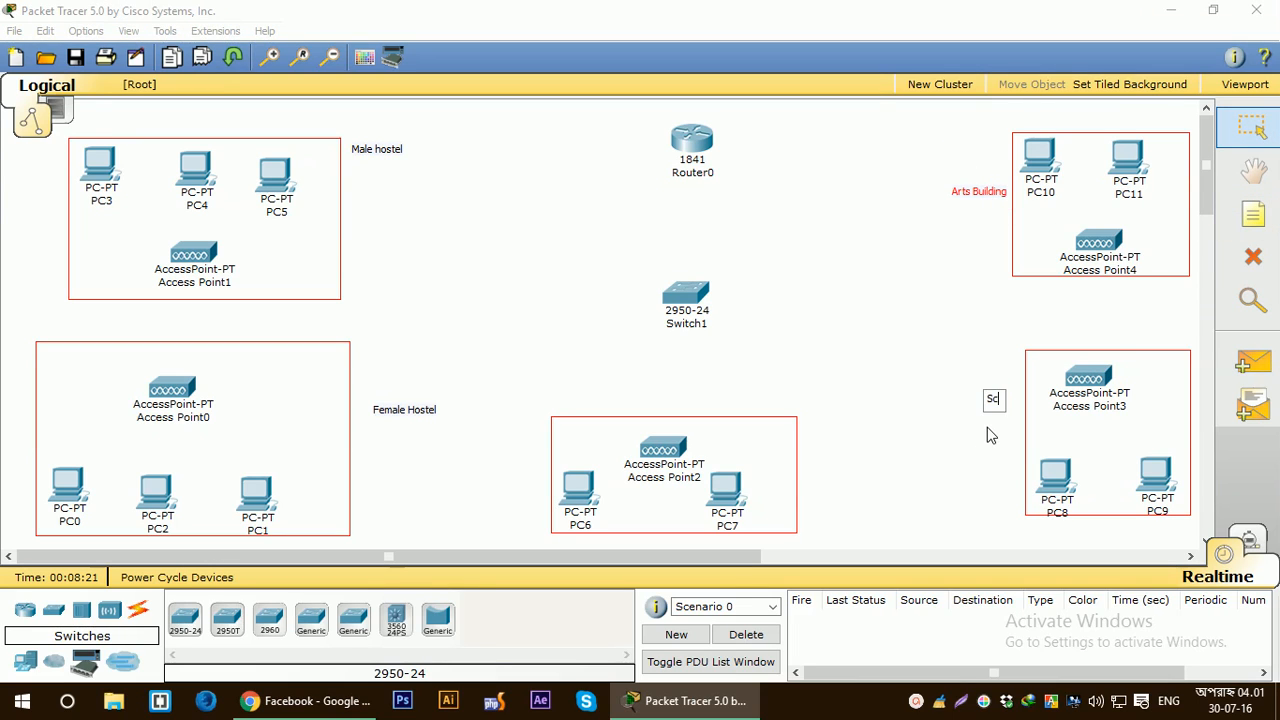
{"action": "type", "text": "ience Buildin"}
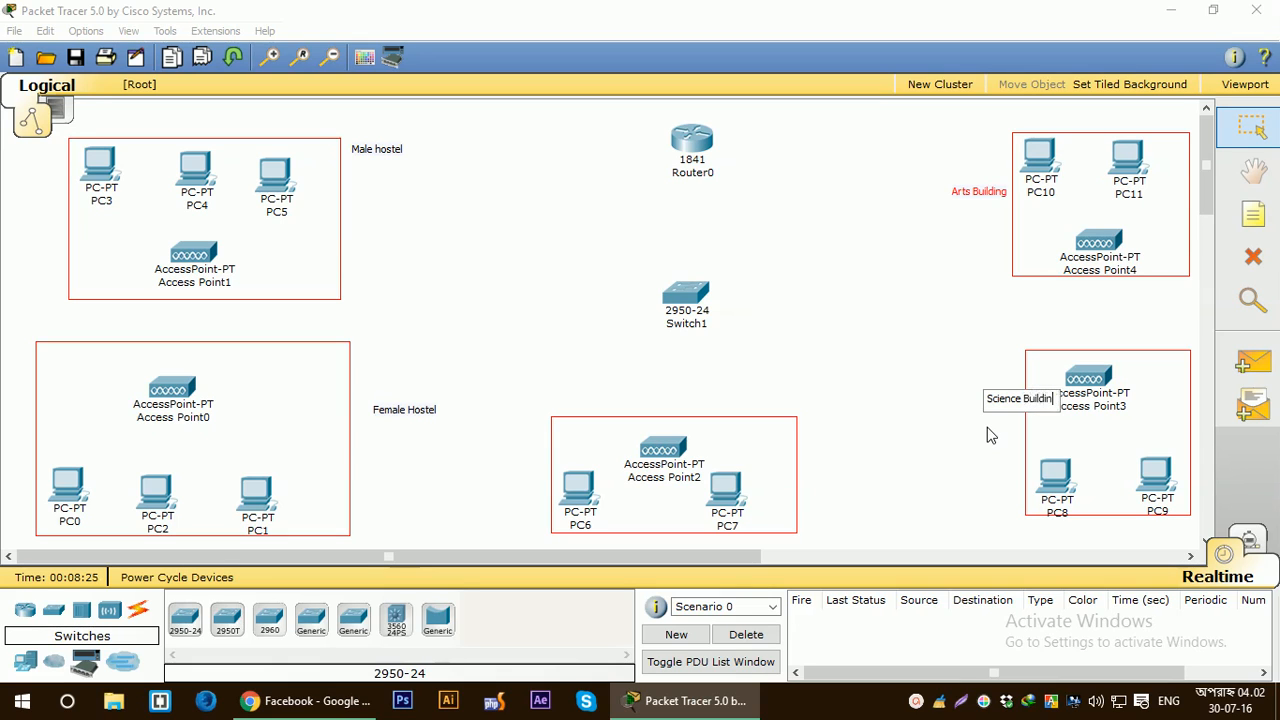
{"action": "type", "text": "g"}
{"action": "left_click", "coordinate": [971, 363]}
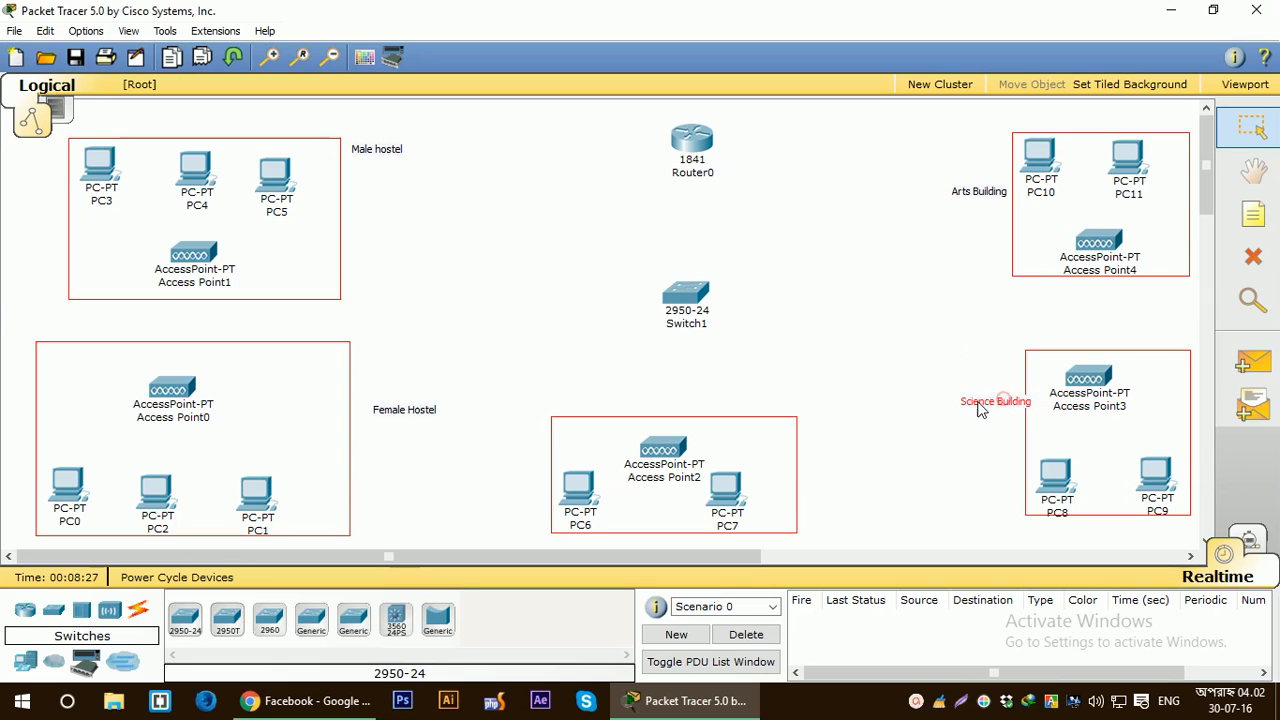
Add the note "Library Building" beside the bottom-centre rectangle
{"action": "left_click", "coordinate": [1254, 215]}
{"action": "left_click", "coordinate": [806, 476]}
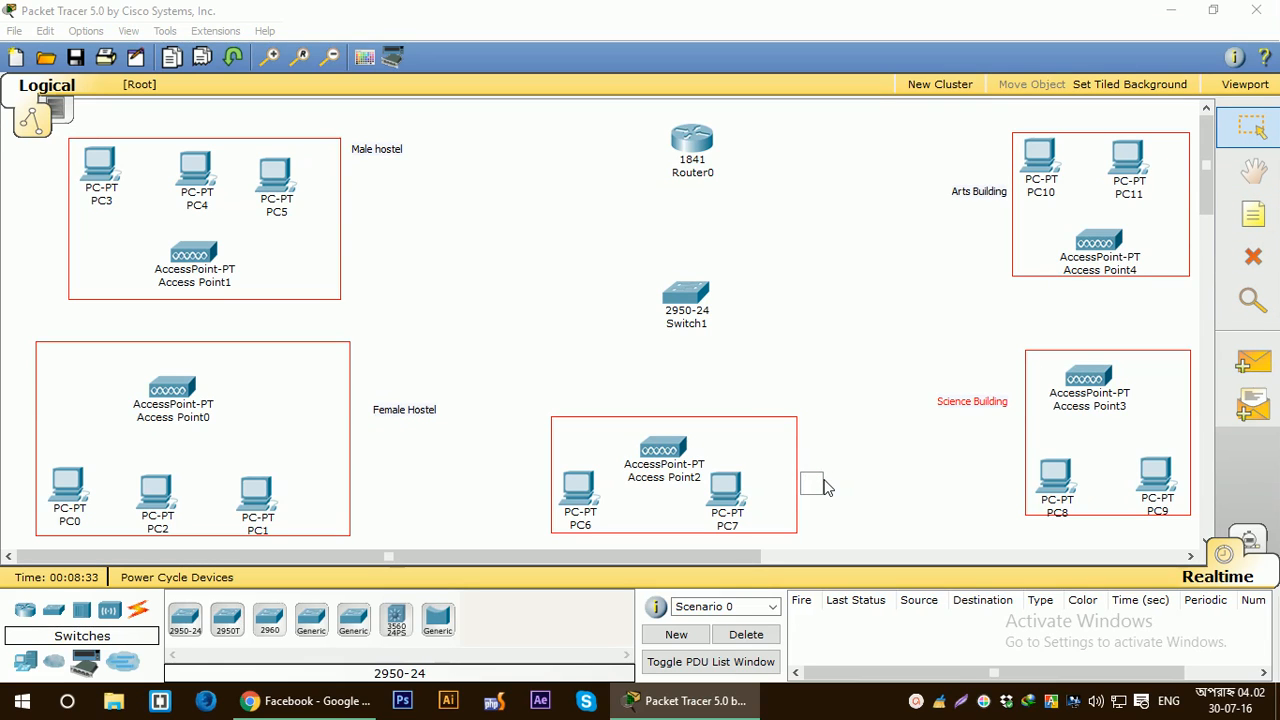
{"action": "type", "text": "Library "}
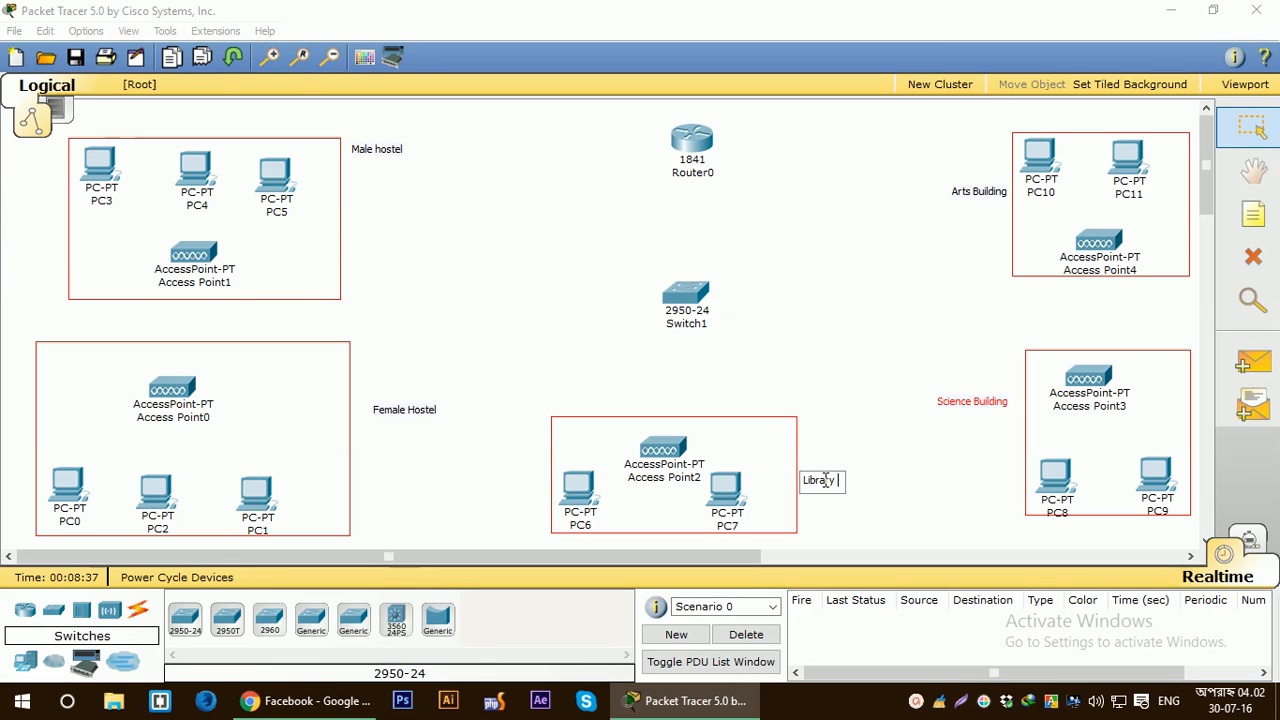
{"action": "type", "text": "Building"}
{"action": "left_click", "coordinate": [845, 456]}
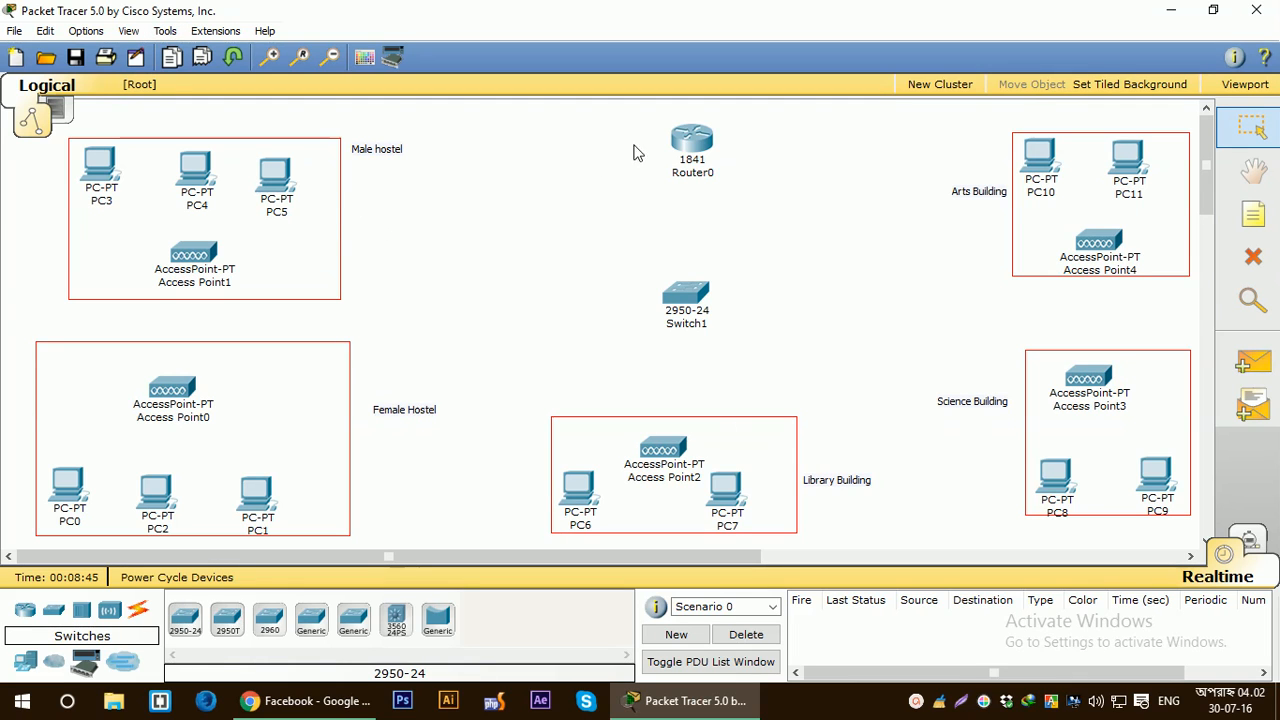
Power off Router0 and install a WIC-2T module in its left slot and a WIC-1ENET module in its right slot
{"action": "double_click", "coordinate": [692, 145]}
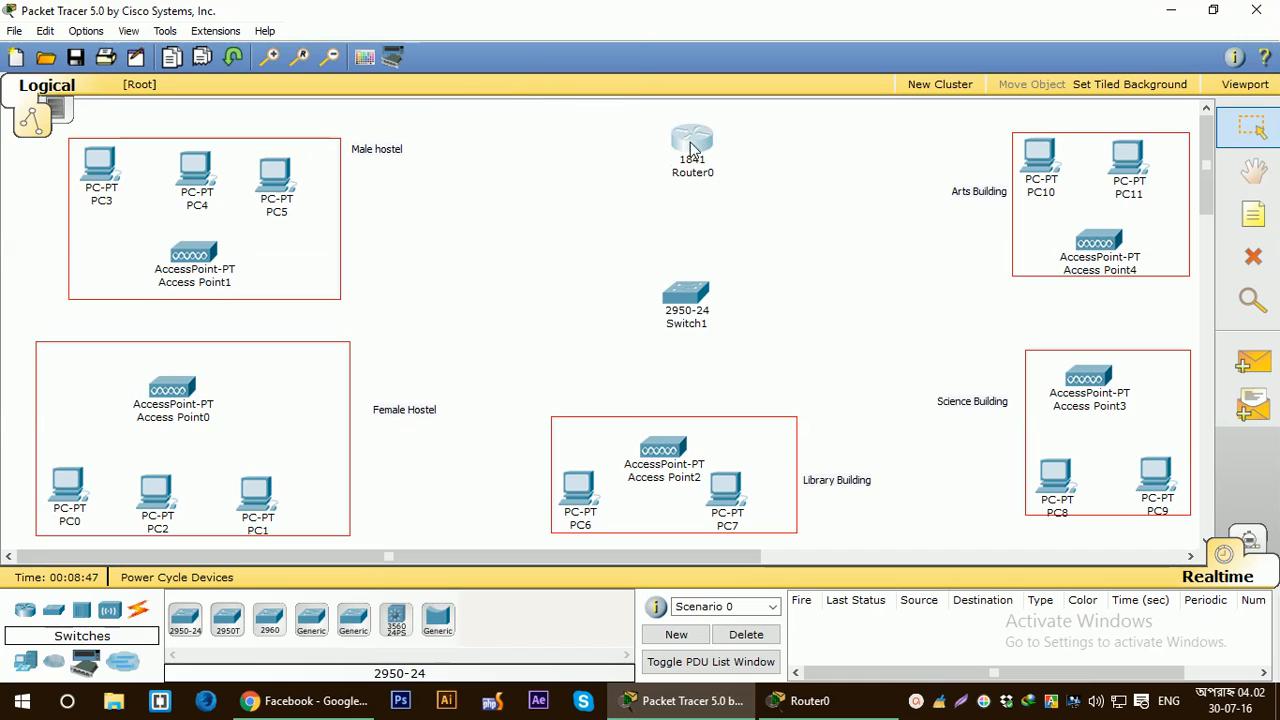
{"action": "left_click_drag", "start_coordinate": [431, 40], "coordinate": [989, 52]}
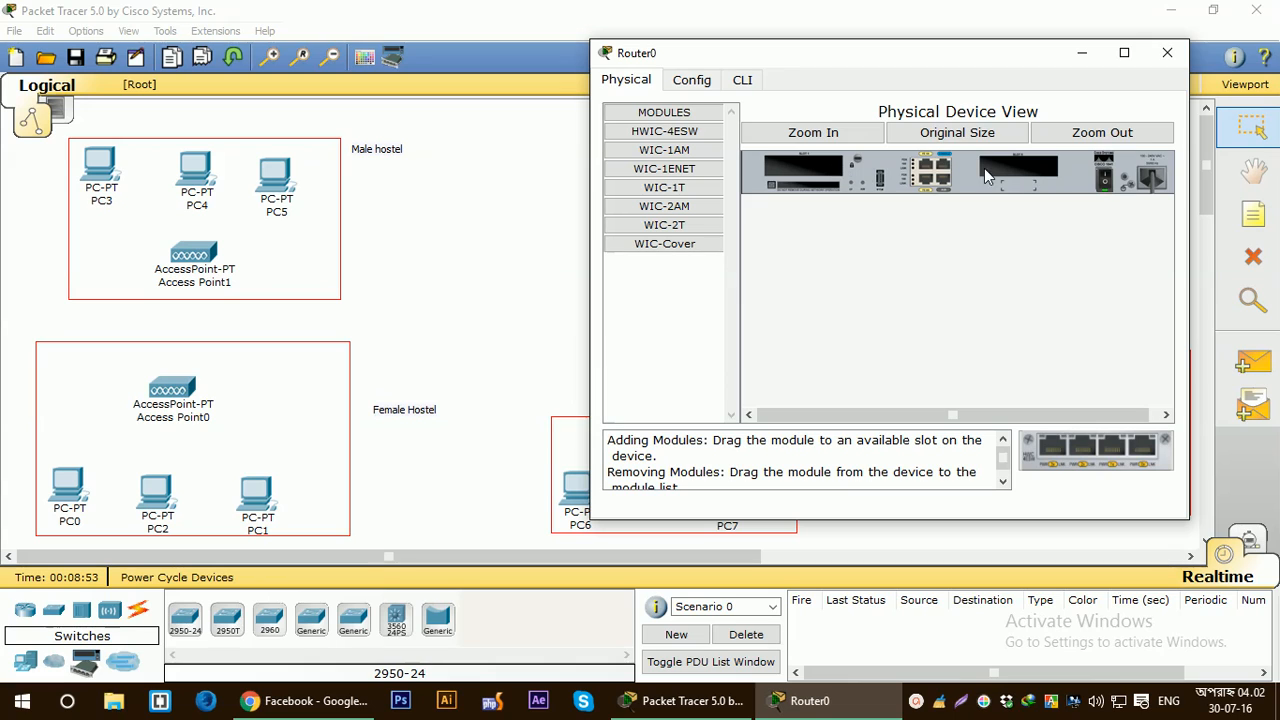
{"action": "left_click", "coordinate": [1102, 178]}
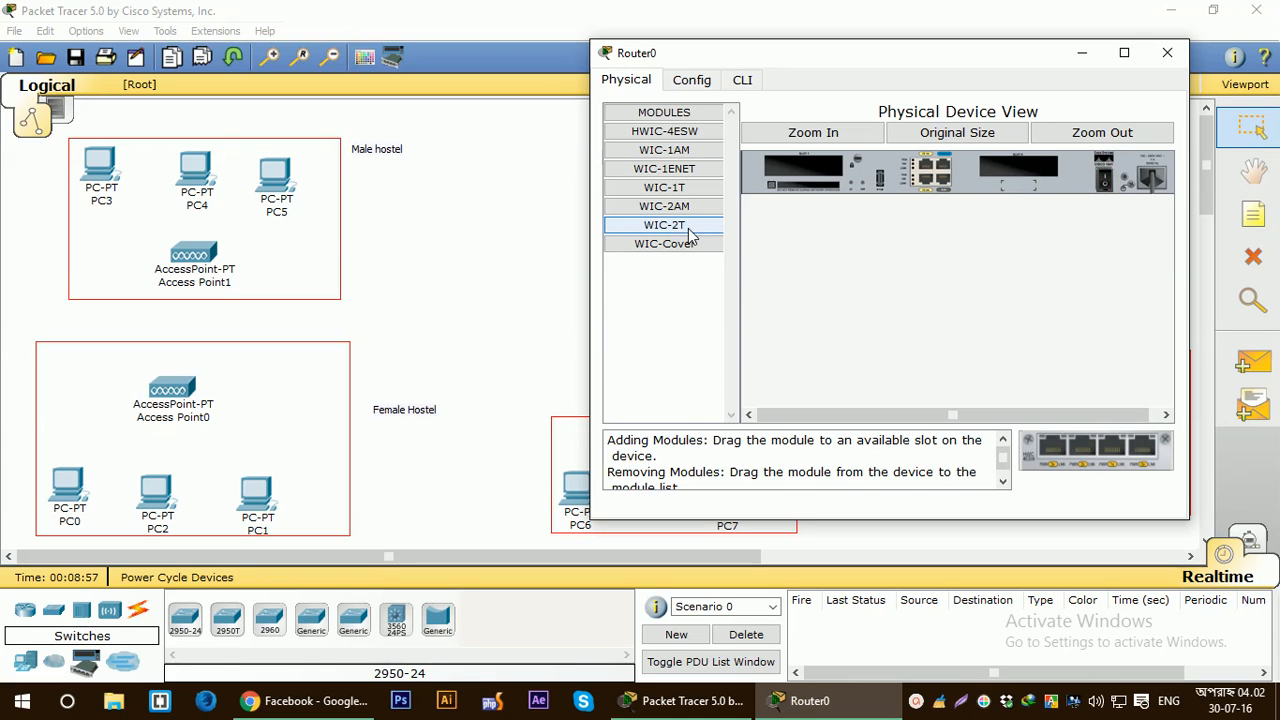
{"action": "left_click_drag", "start_coordinate": [688, 233], "coordinate": [809, 170]}
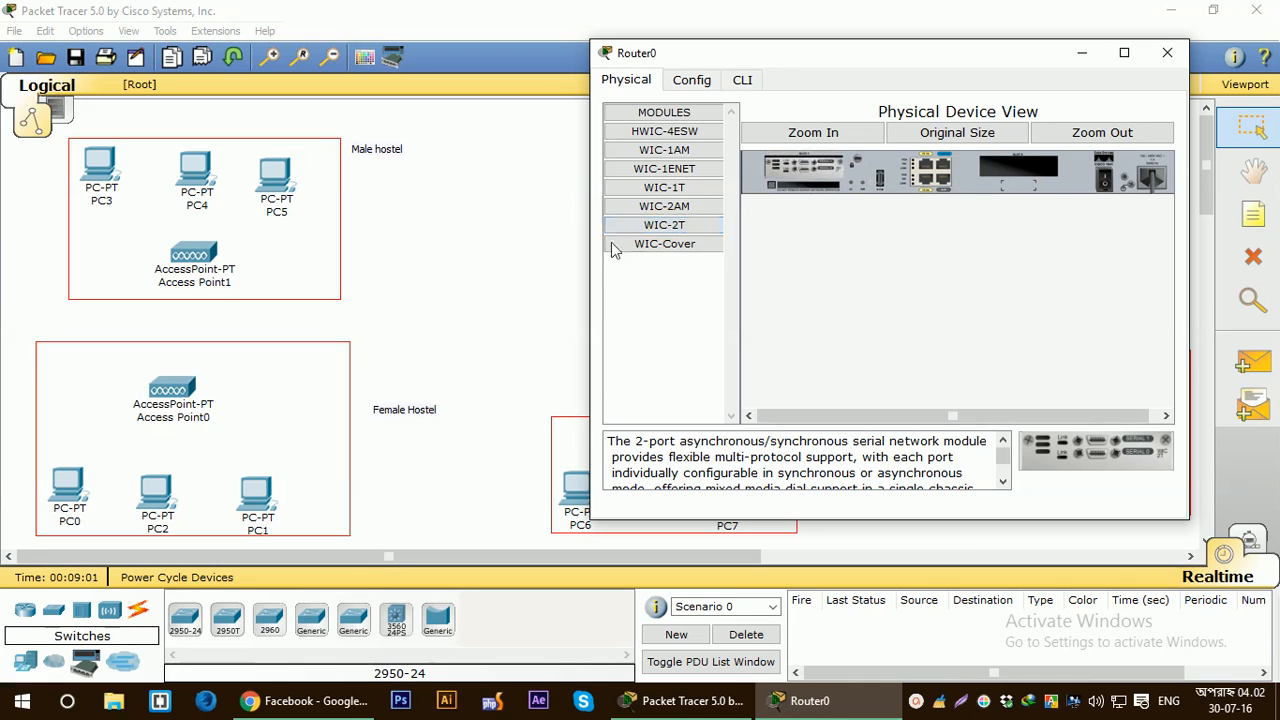
{"action": "left_click_drag", "start_coordinate": [664, 169], "coordinate": [1014, 173]}
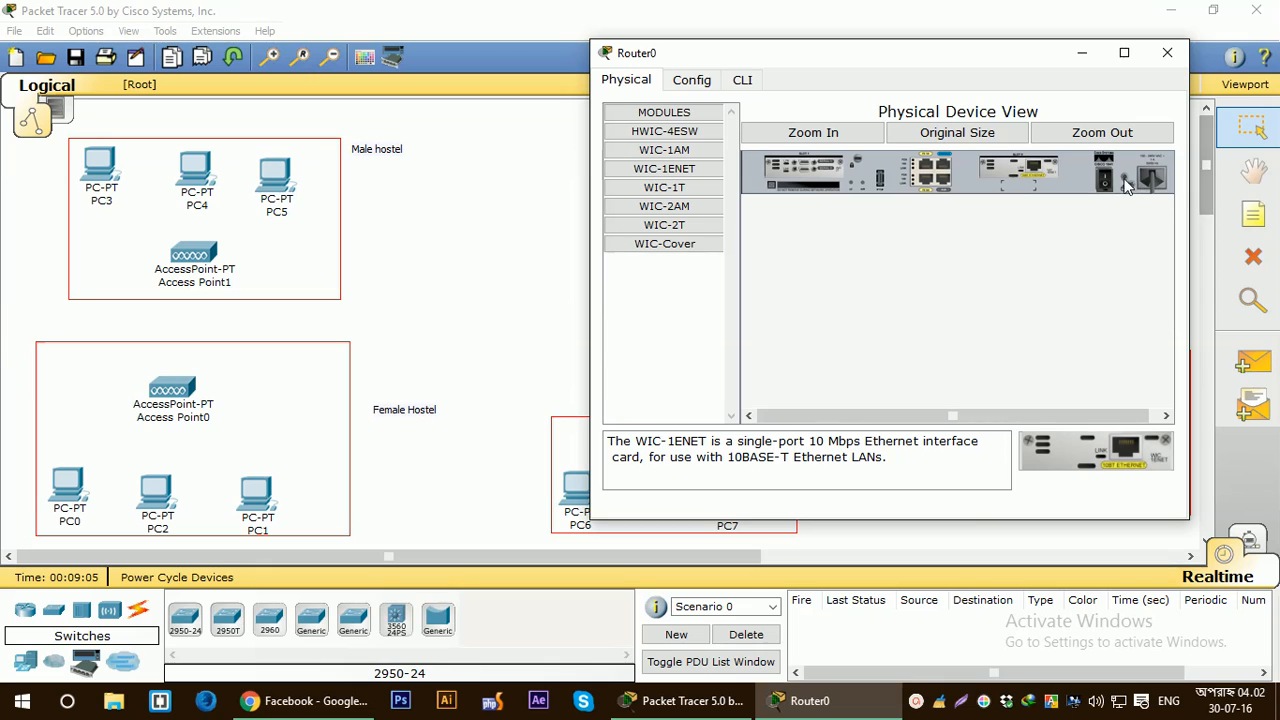
{"action": "left_click", "coordinate": [1167, 52]}
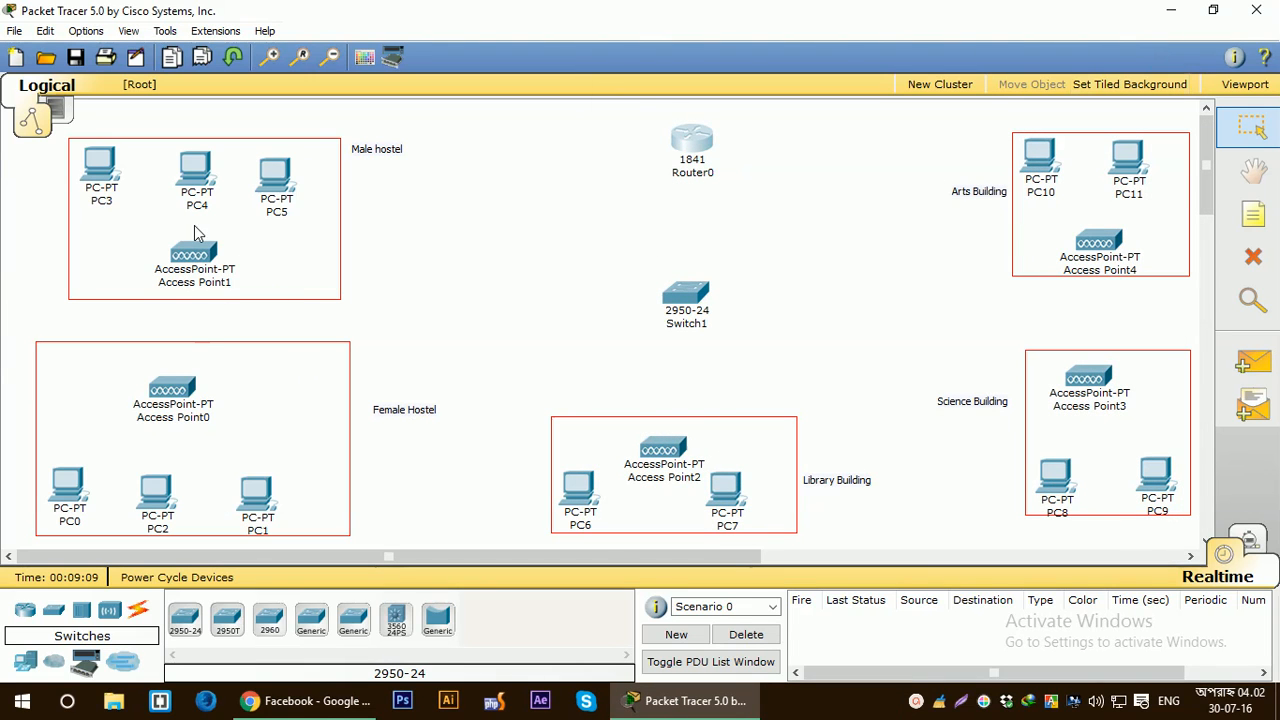
Align PC3, PC4 and PC5 in an even row in the Male hostel area and straighten PC0 and PC2 in the Female Hostel area
{"action": "left_click_drag", "start_coordinate": [103, 170], "coordinate": [106, 178]}
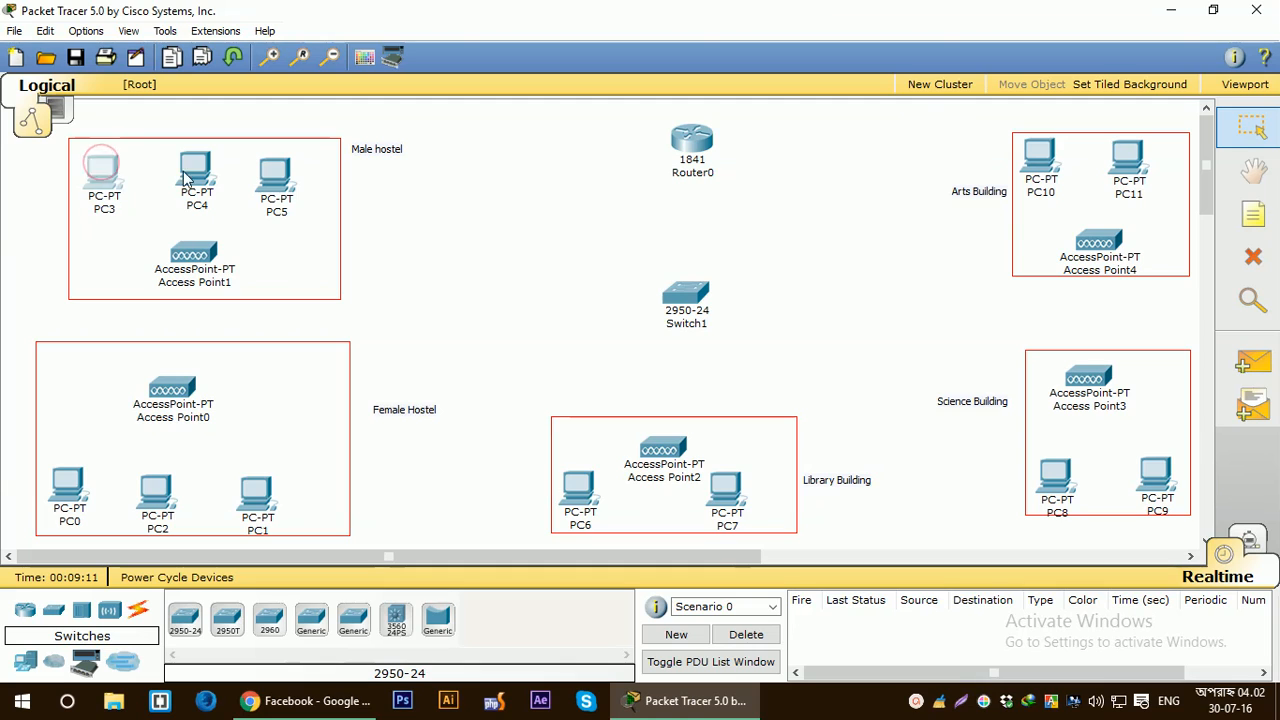
{"action": "left_click_drag", "start_coordinate": [196, 170], "coordinate": [257, 178]}
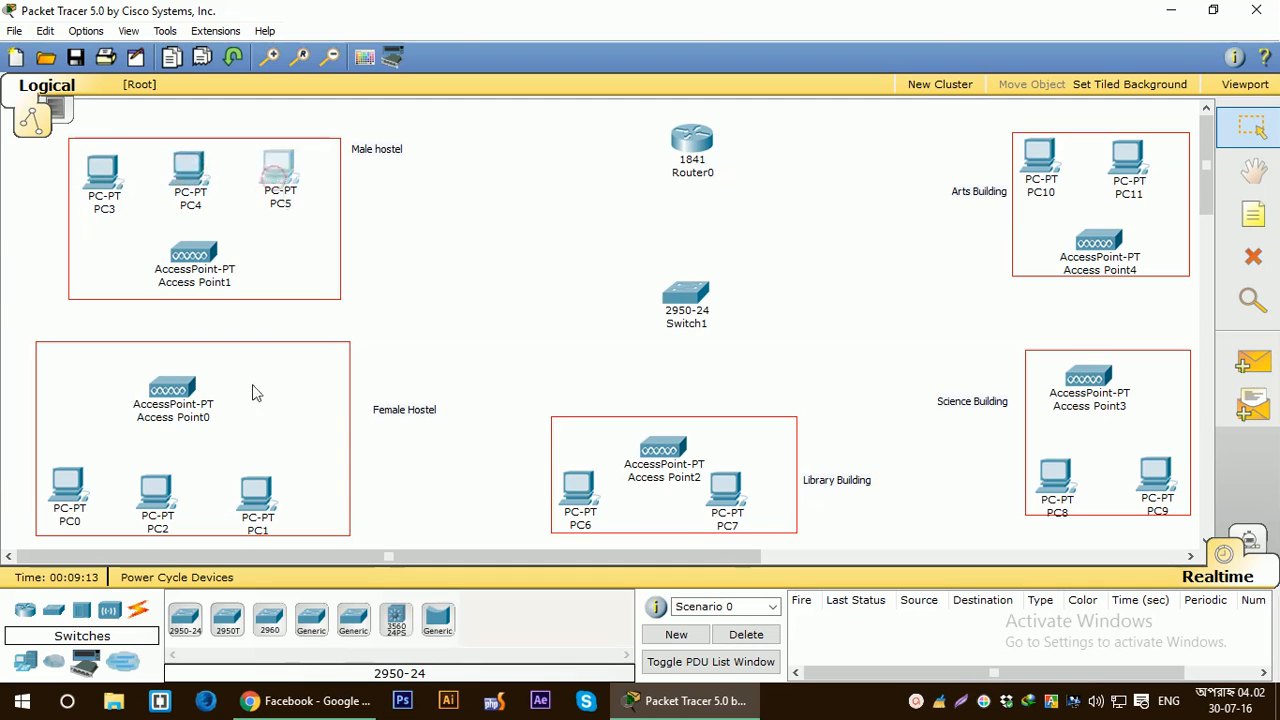
{"action": "left_click", "coordinate": [163, 503]}
{"action": "left_click_drag", "start_coordinate": [165, 502], "coordinate": [168, 500]}
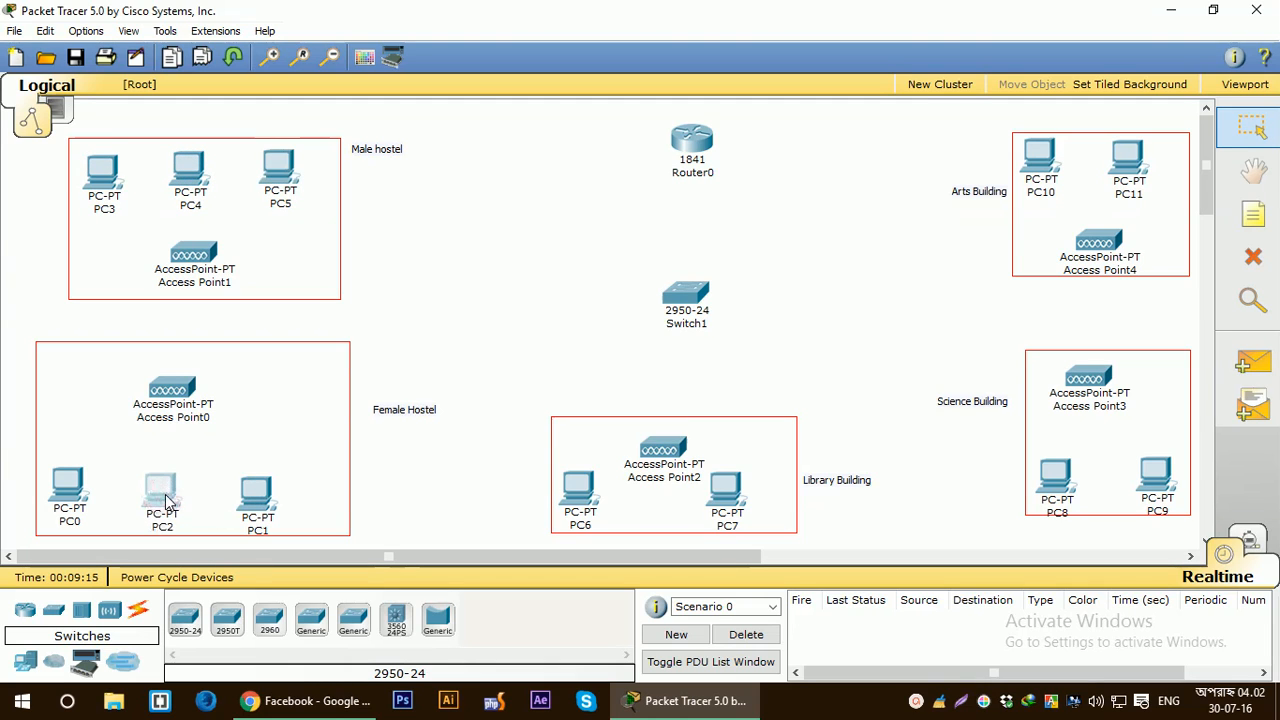
{"action": "left_click_drag", "start_coordinate": [85, 490], "coordinate": [87, 498]}
{"action": "left_click", "coordinate": [262, 505]}
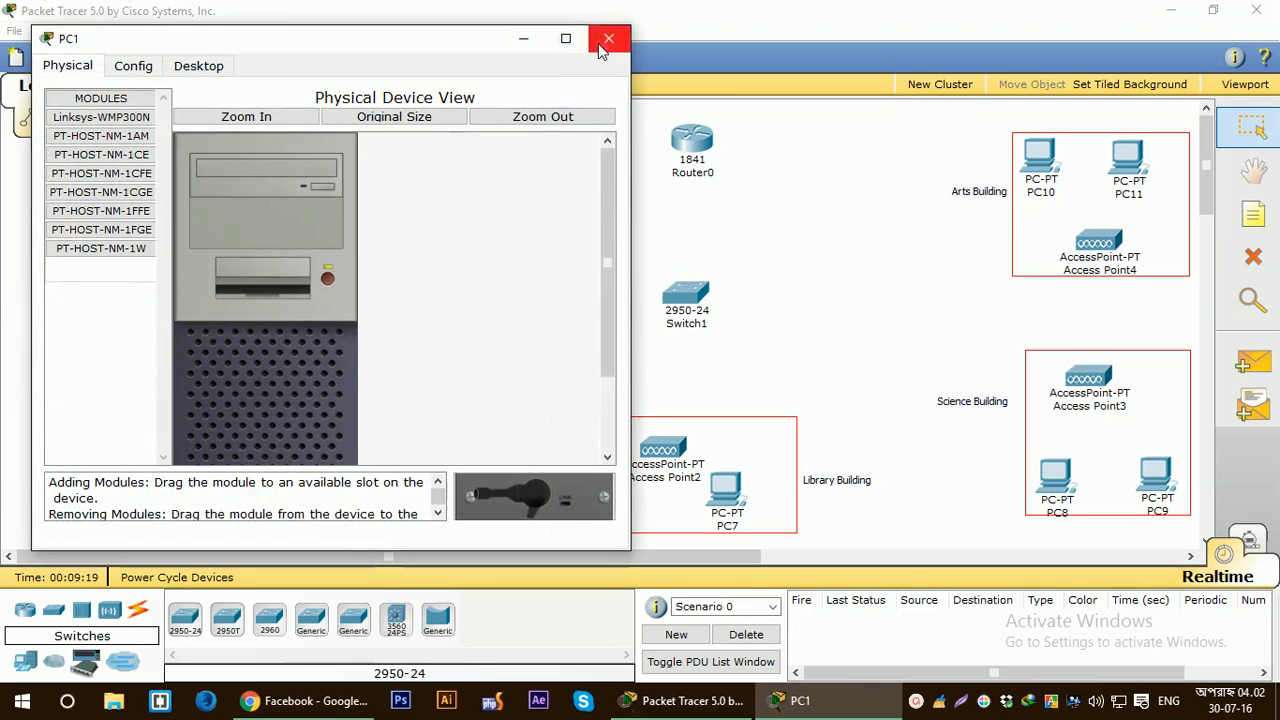
{"action": "left_click", "coordinate": [600, 42]}
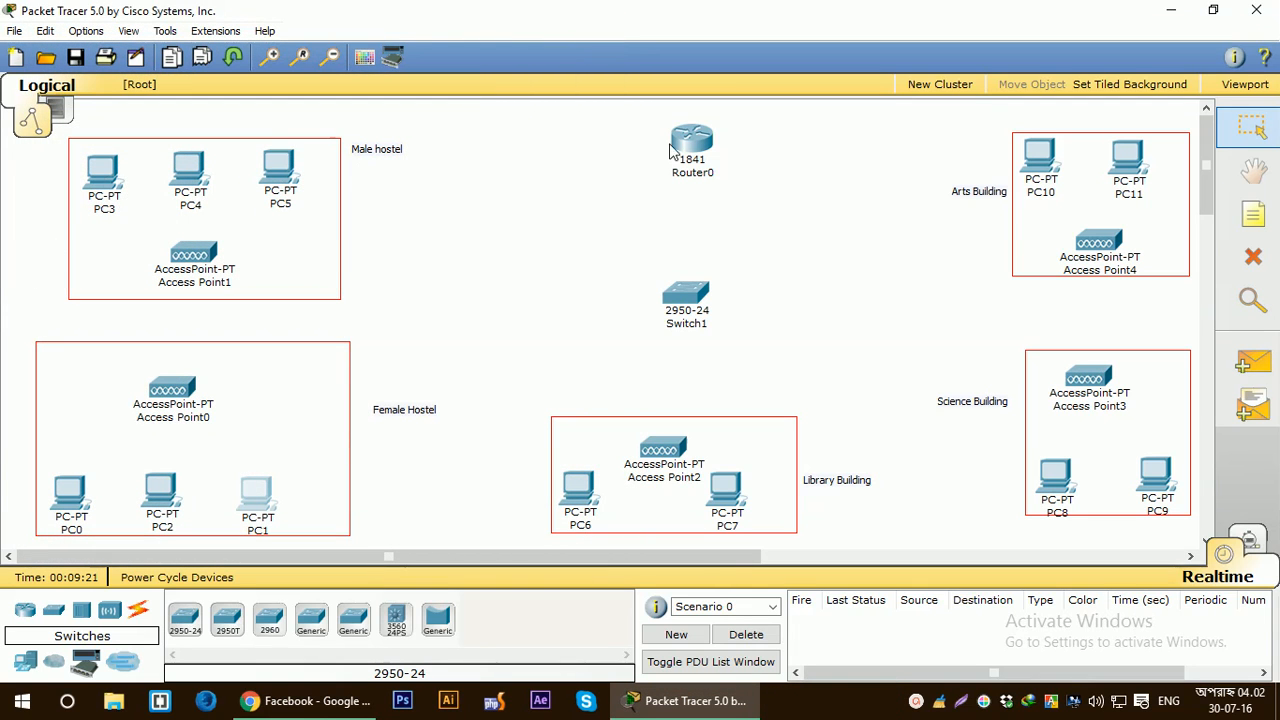
With PC3 powered off, replace its Ethernet module with the Linksys-WMP300N wireless module and power the PC back on
{"action": "left_click", "coordinate": [104, 176]}
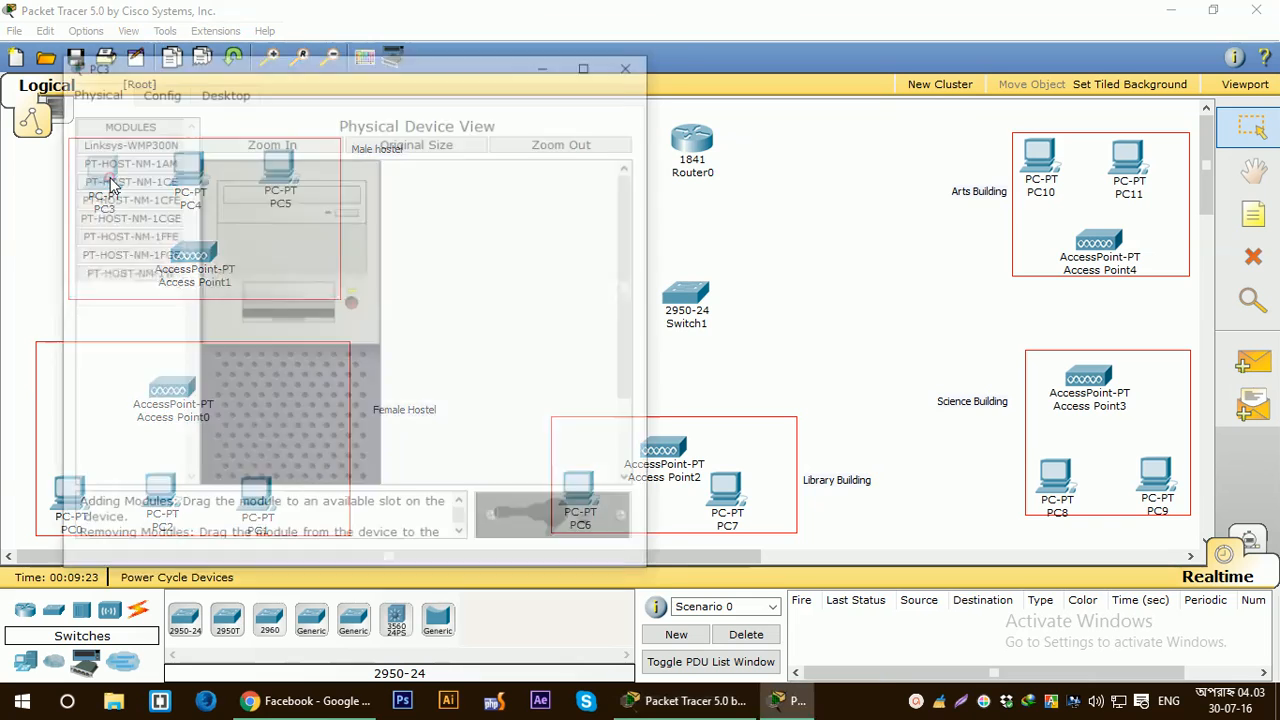
{"action": "left_click_drag", "start_coordinate": [269, 66], "coordinate": [697, 76]}
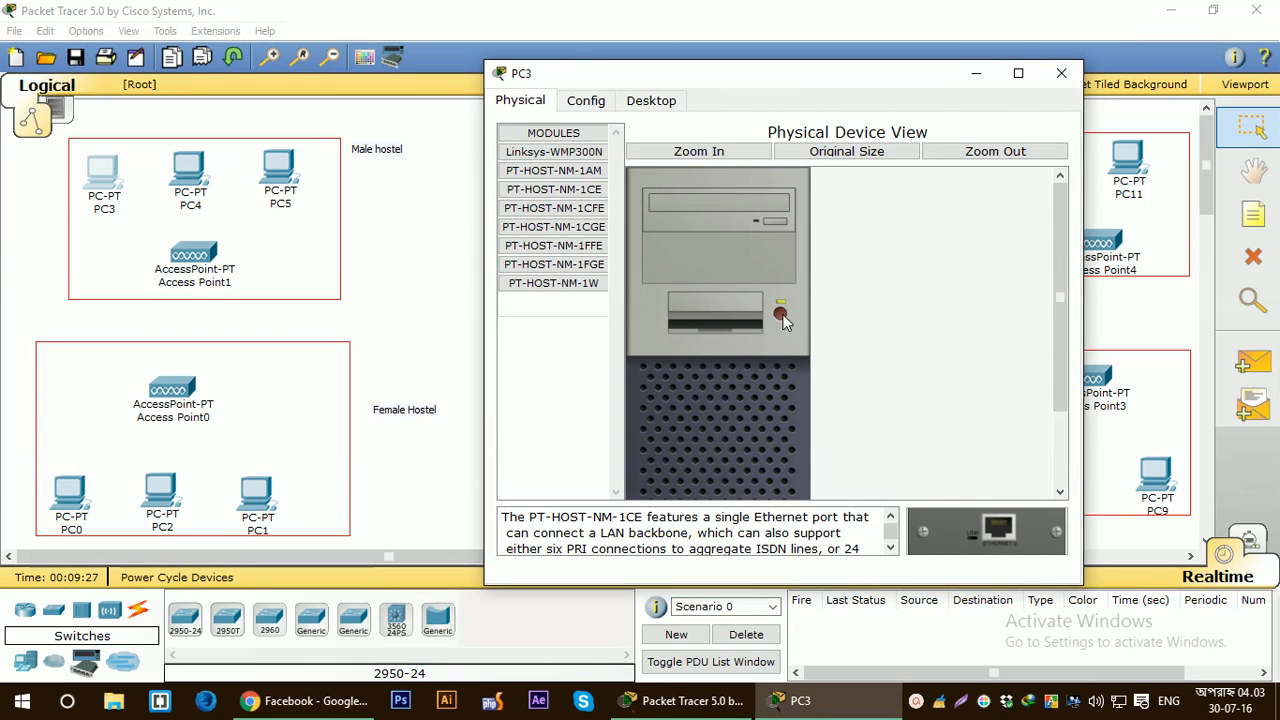
{"action": "left_click_drag", "start_coordinate": [772, 90], "coordinate": [786, 84]}
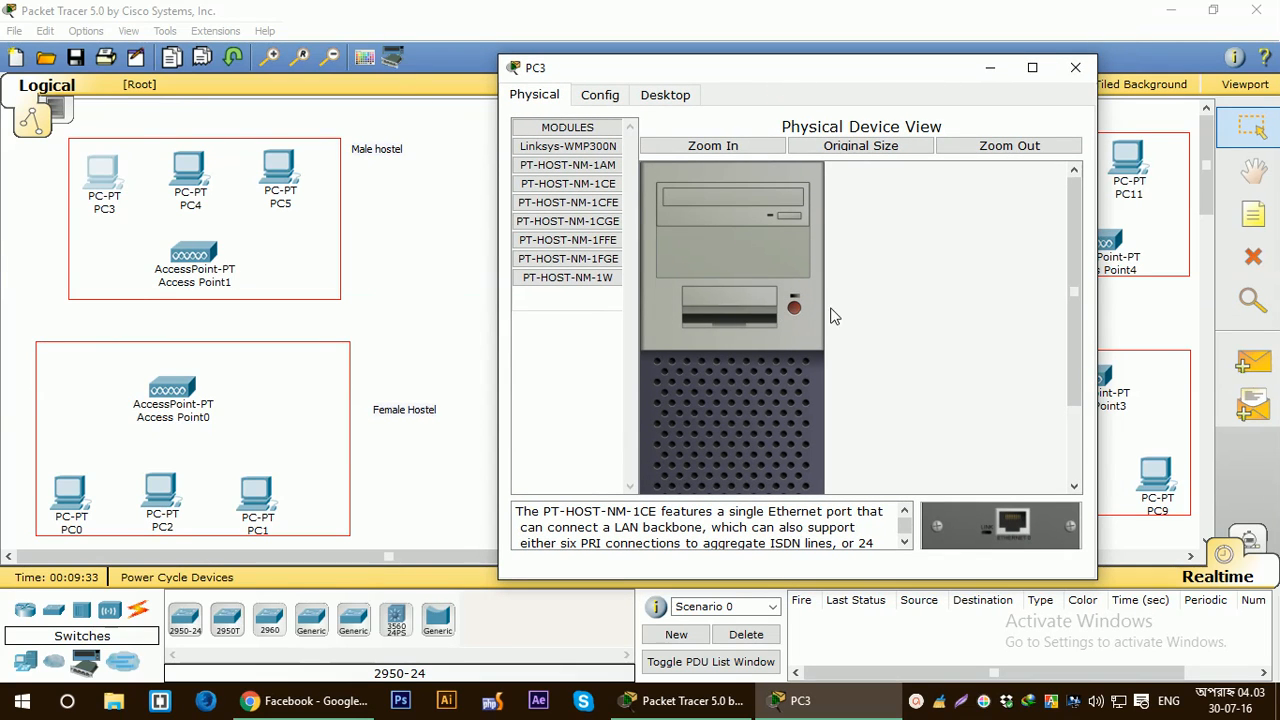
{"action": "scroll", "coordinate": [767, 424], "scroll_direction": "down", "scroll_amount": 3}
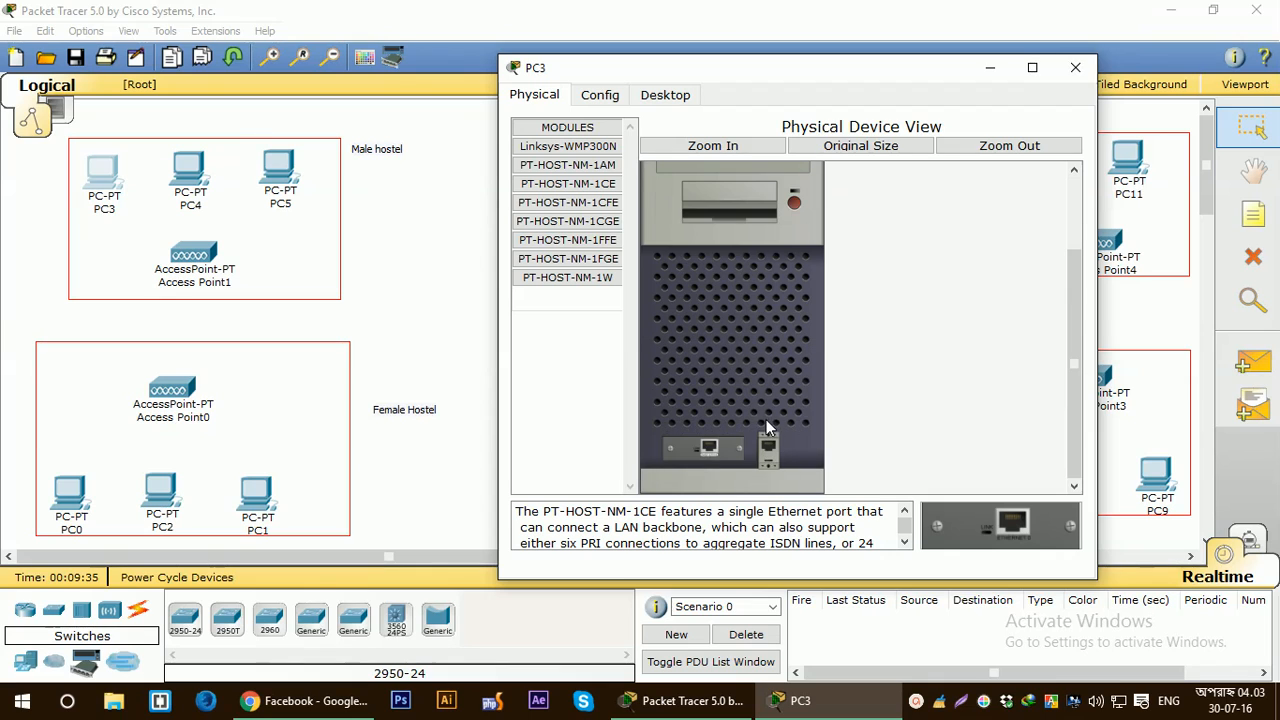
{"action": "left_click_drag", "start_coordinate": [714, 456], "coordinate": [564, 254]}
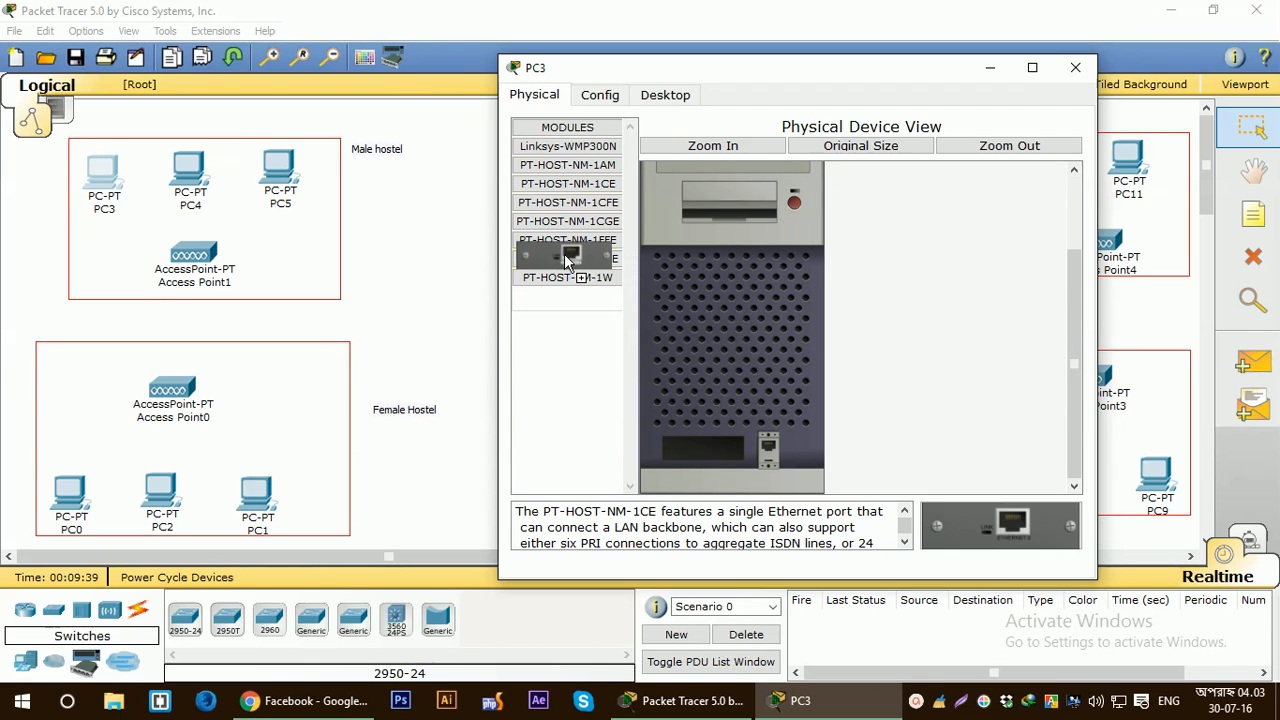
{"action": "left_click", "coordinate": [571, 147]}
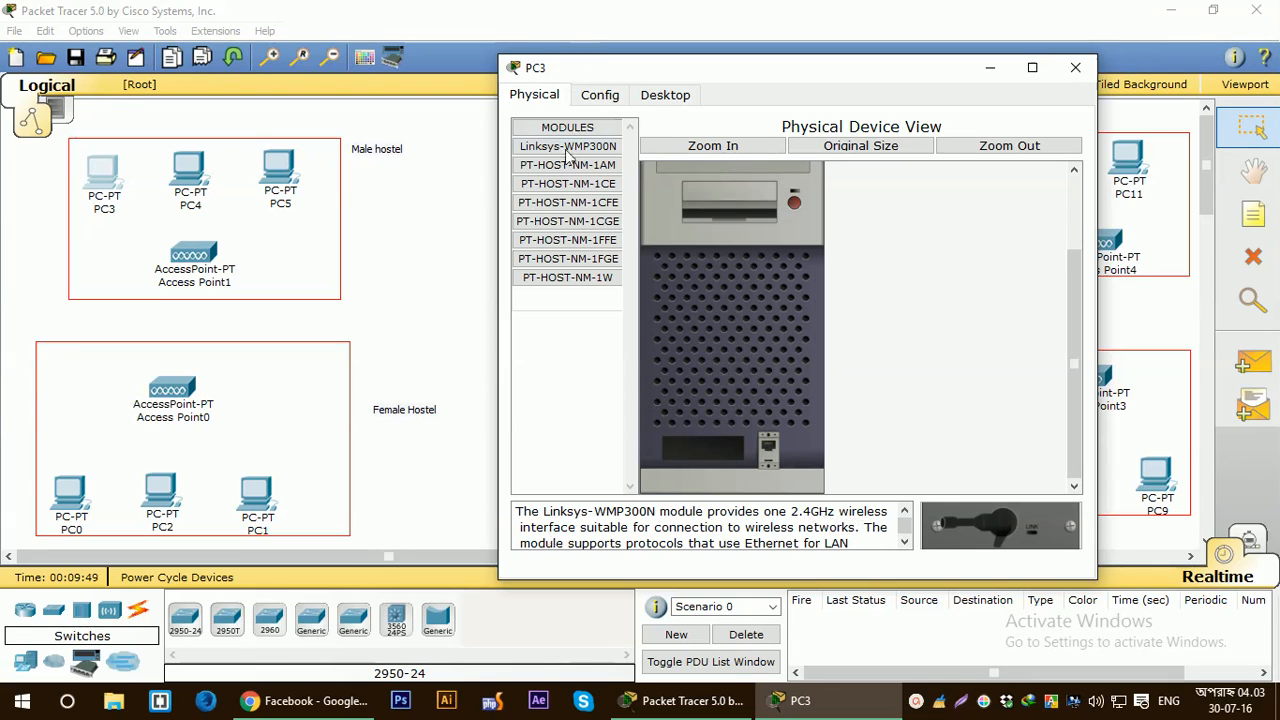
{"action": "left_click_drag", "start_coordinate": [569, 148], "coordinate": [710, 450]}
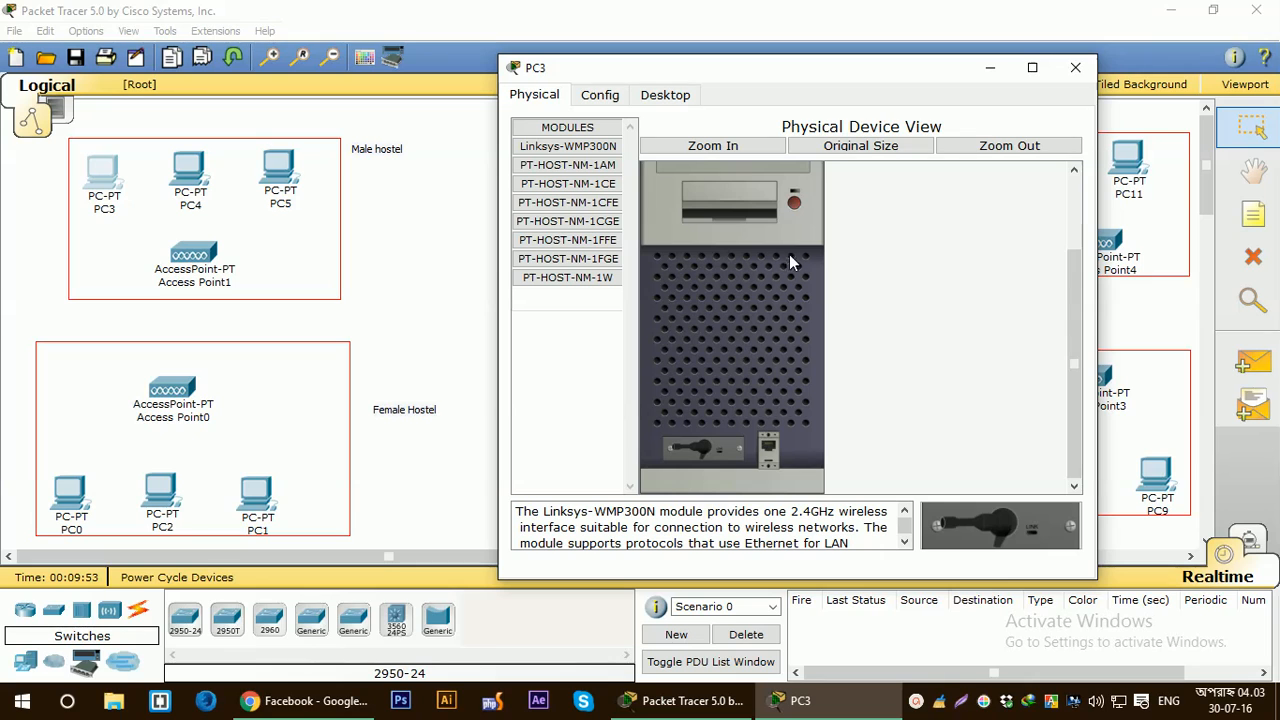
{"action": "left_click", "coordinate": [794, 203]}
{"action": "left_click", "coordinate": [1074, 70]}
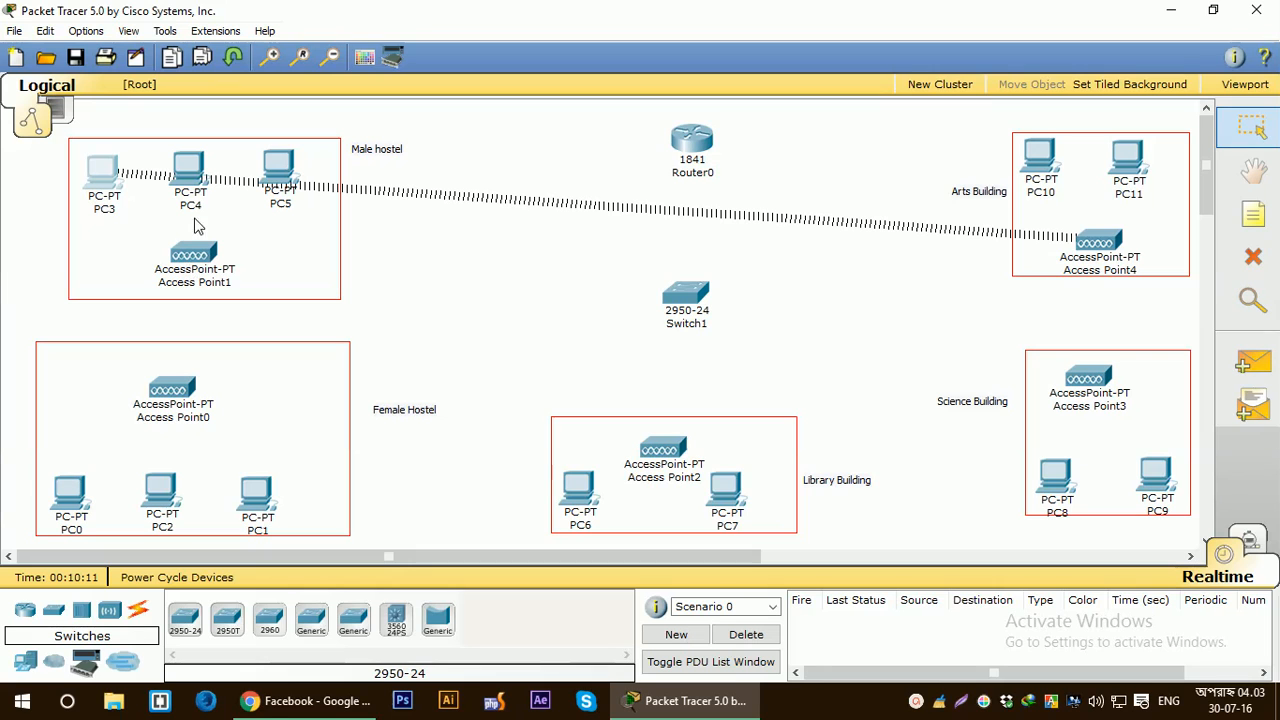
Power off PC4, swap its Ethernet module for the Linksys-WMP300N wireless module and turn it back on
{"action": "mouse_move", "coordinate": [187, 169]}
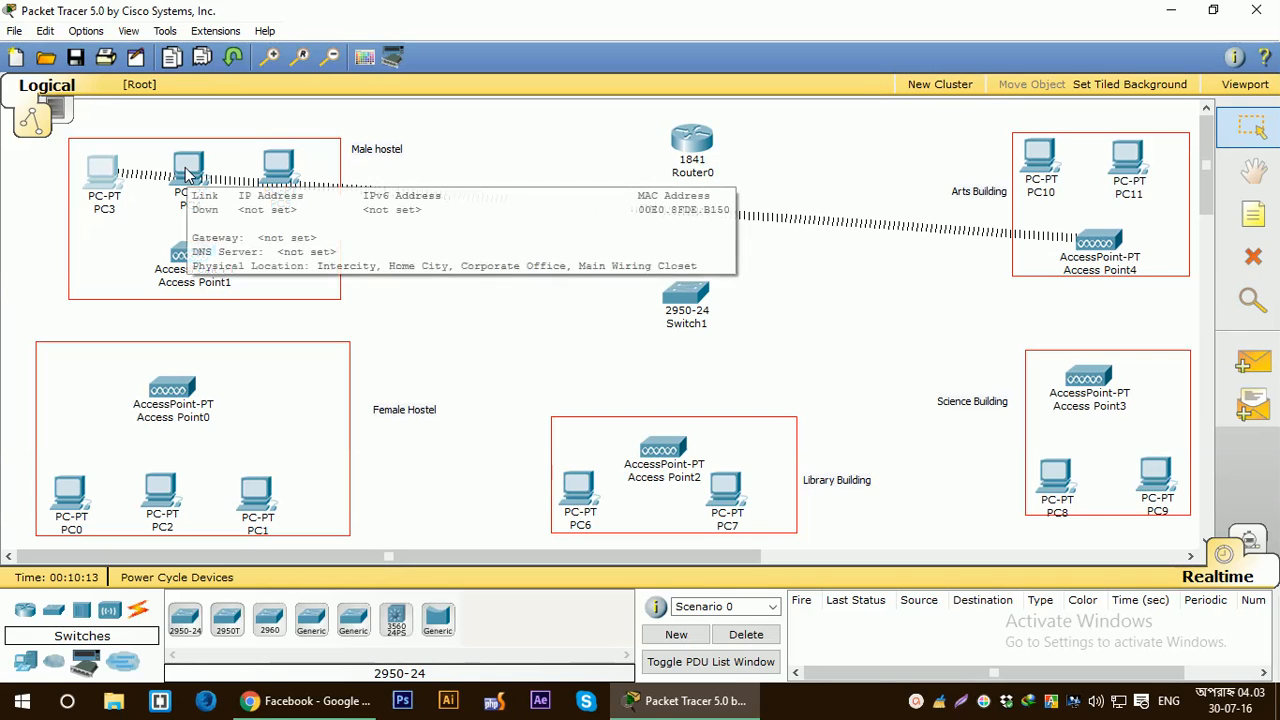
{"action": "left_click", "coordinate": [194, 172]}
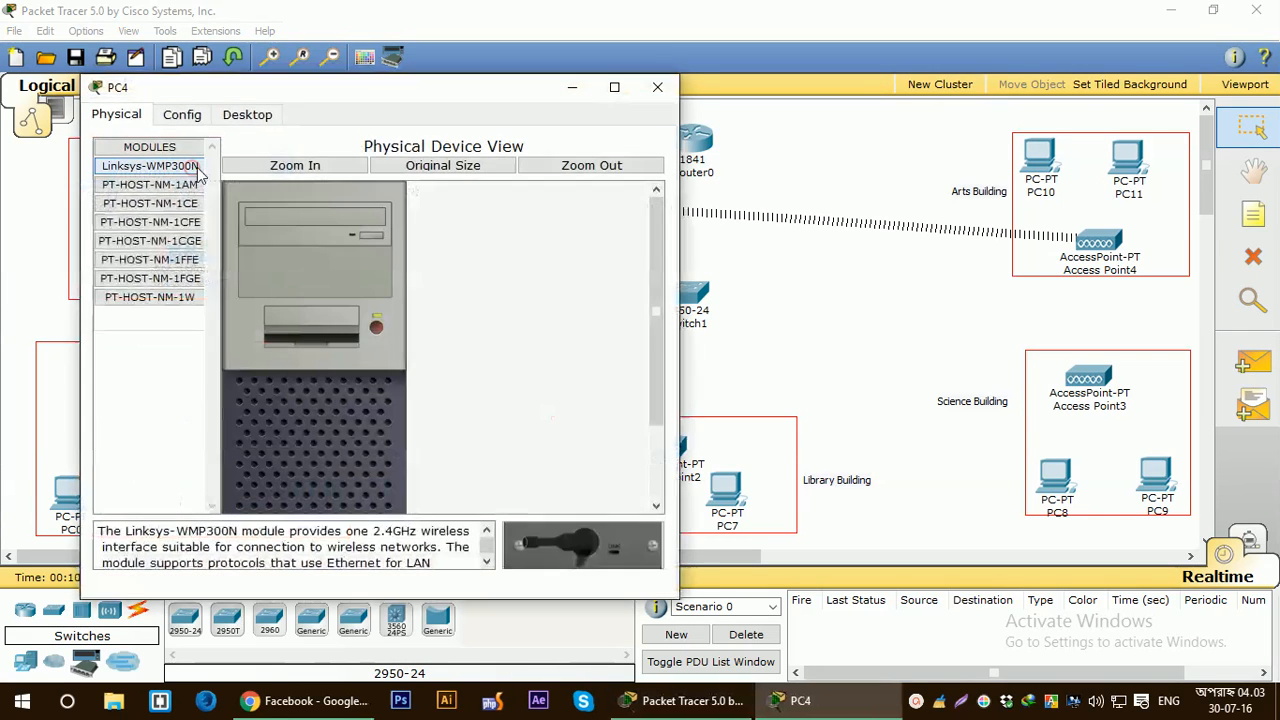
{"action": "left_click_drag", "start_coordinate": [367, 90], "coordinate": [867, 98]}
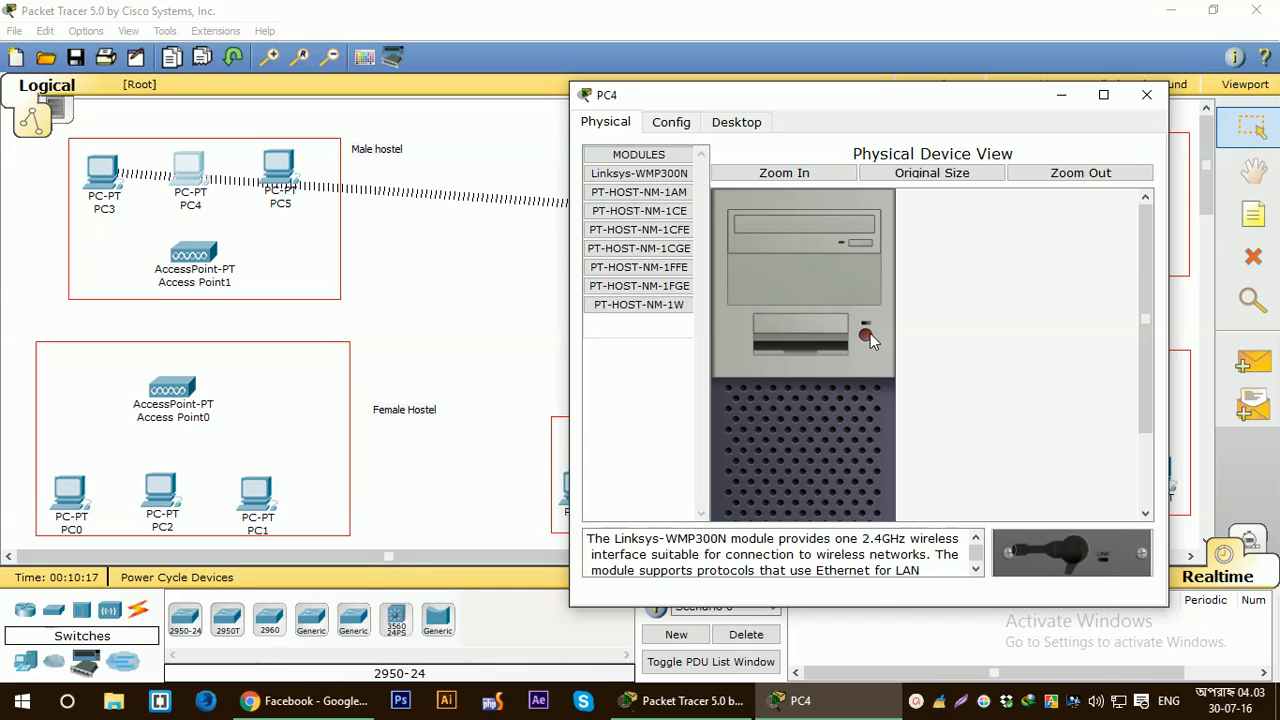
{"action": "scroll", "coordinate": [845, 340], "scroll_direction": "down", "scroll_amount": 3}
{"action": "left_click_drag", "start_coordinate": [790, 477], "coordinate": [664, 322]}
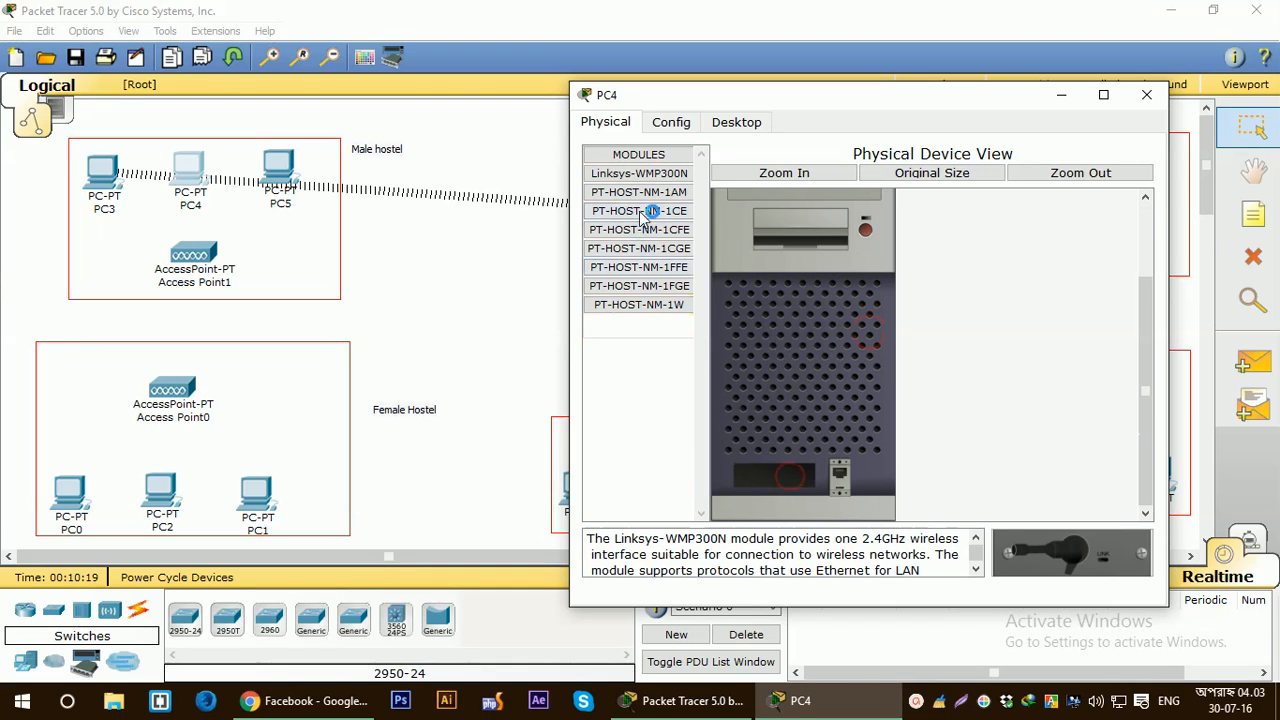
{"action": "left_click_drag", "start_coordinate": [639, 173], "coordinate": [786, 465]}
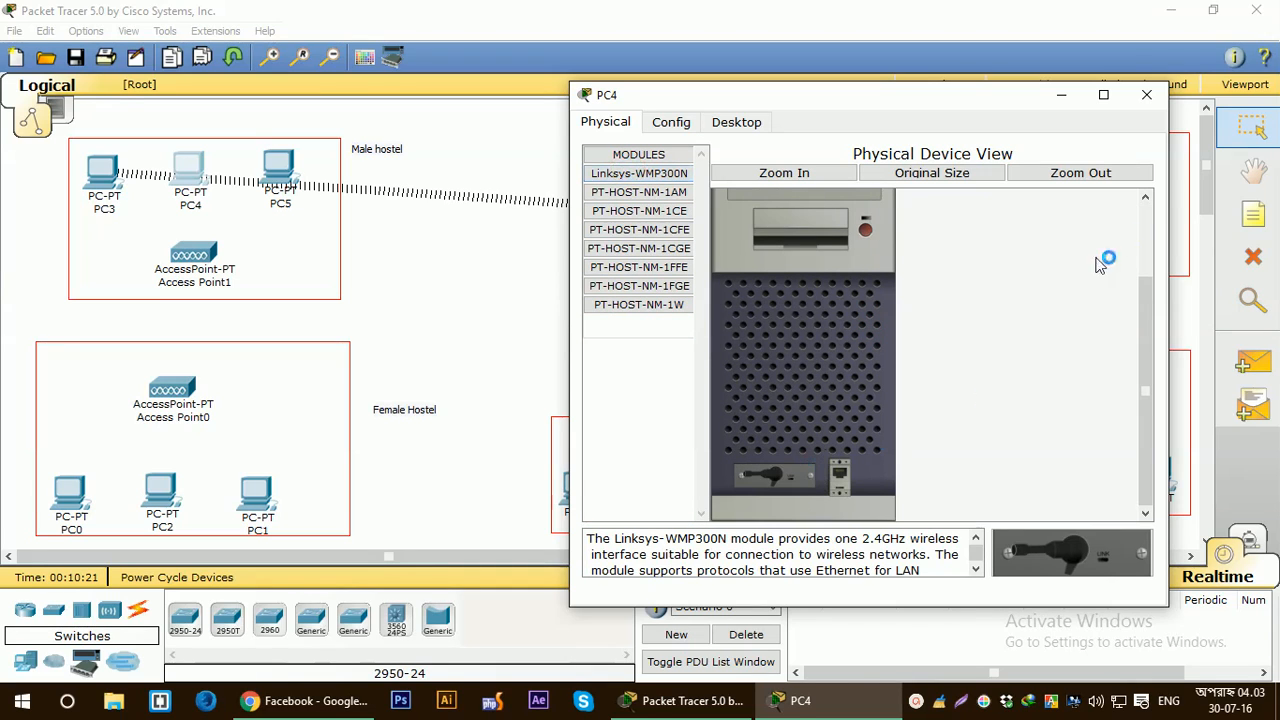
{"action": "left_click", "coordinate": [1146, 94]}
Power off PC5 in the Male hostel area, replace its Ethernet module with a Linksys-WMP300N and restore its power
{"action": "left_click", "coordinate": [279, 168]}
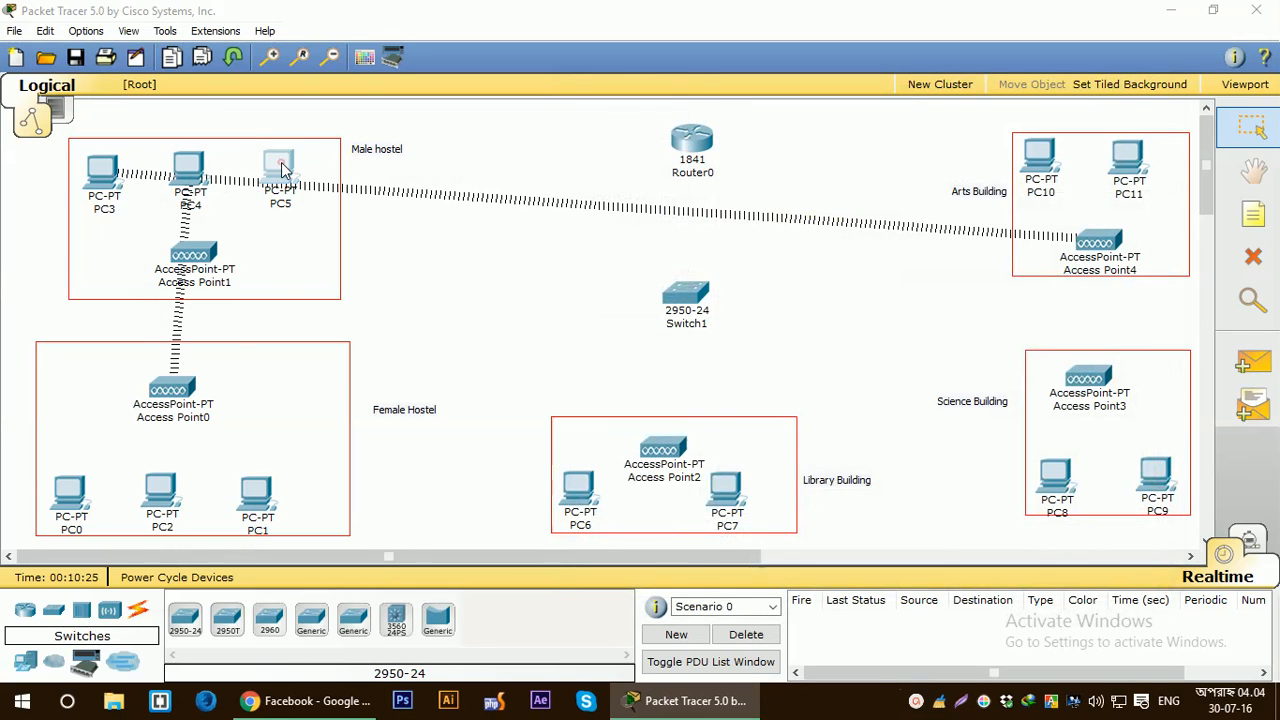
{"action": "left_click_drag", "start_coordinate": [323, 124], "coordinate": [745, 96]}
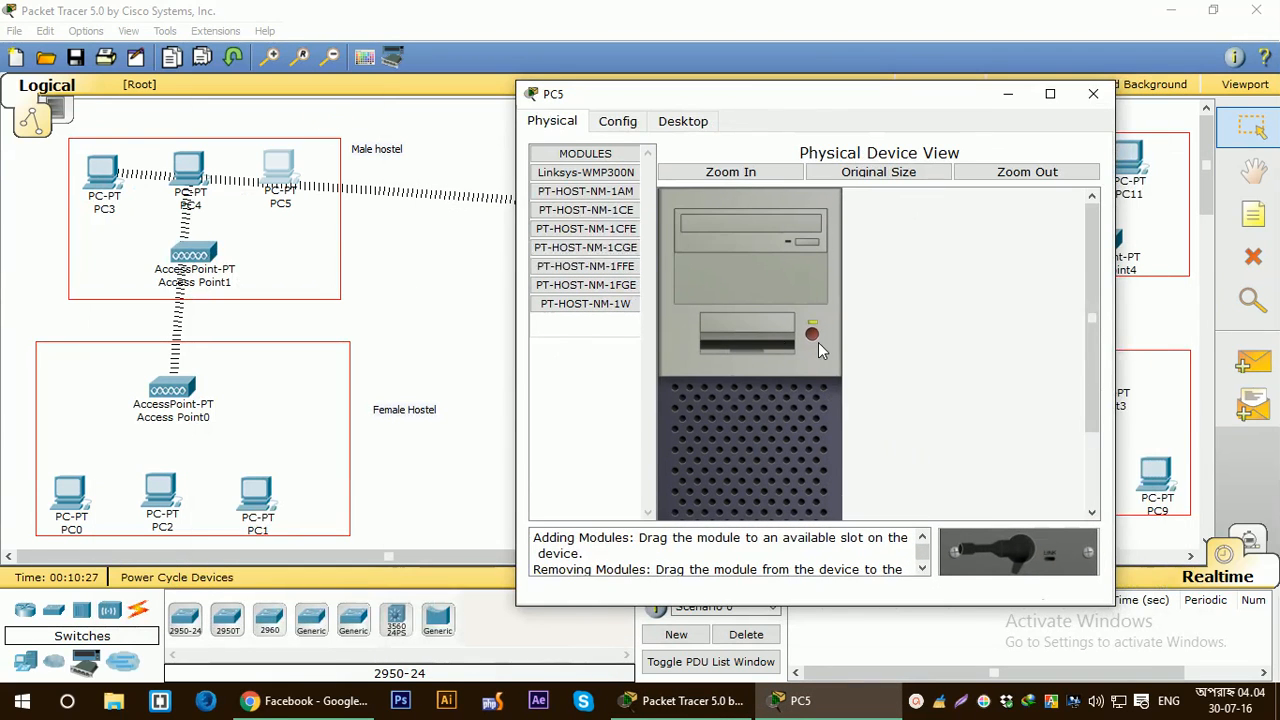
{"action": "scroll", "coordinate": [800, 370], "scroll_direction": "down", "scroll_amount": 3}
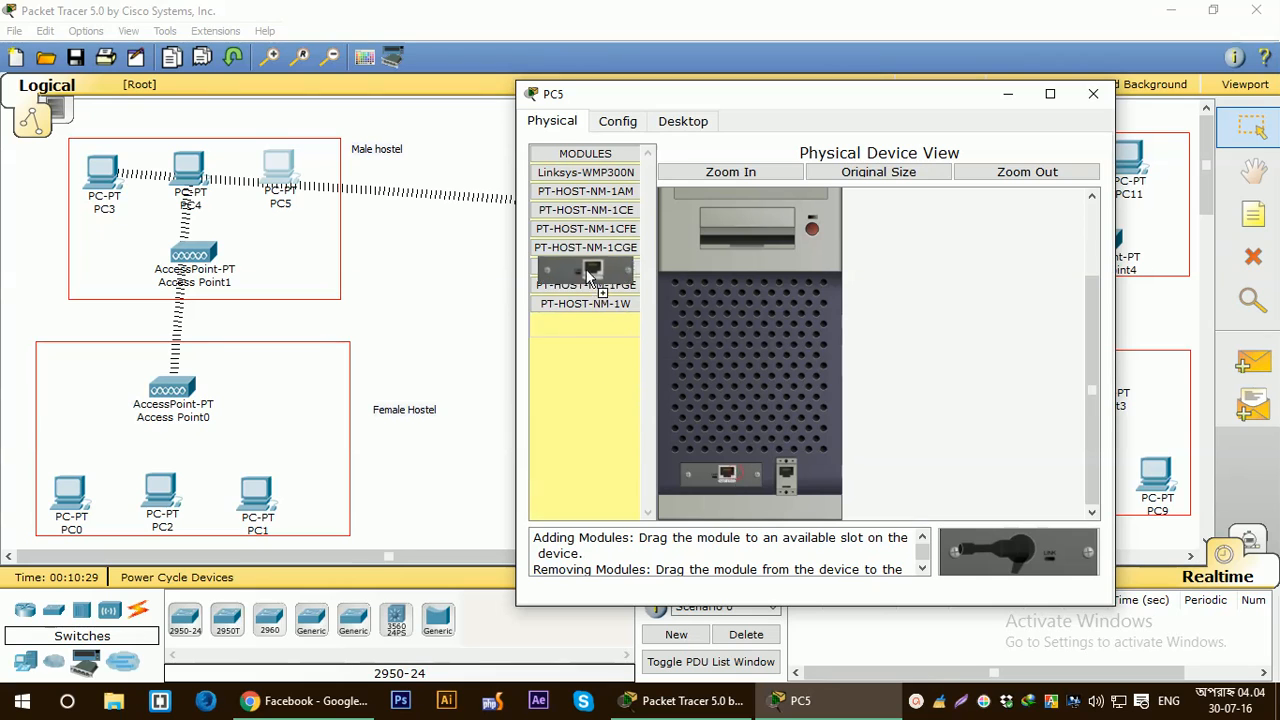
{"action": "left_click_drag", "start_coordinate": [574, 168], "coordinate": [725, 474]}
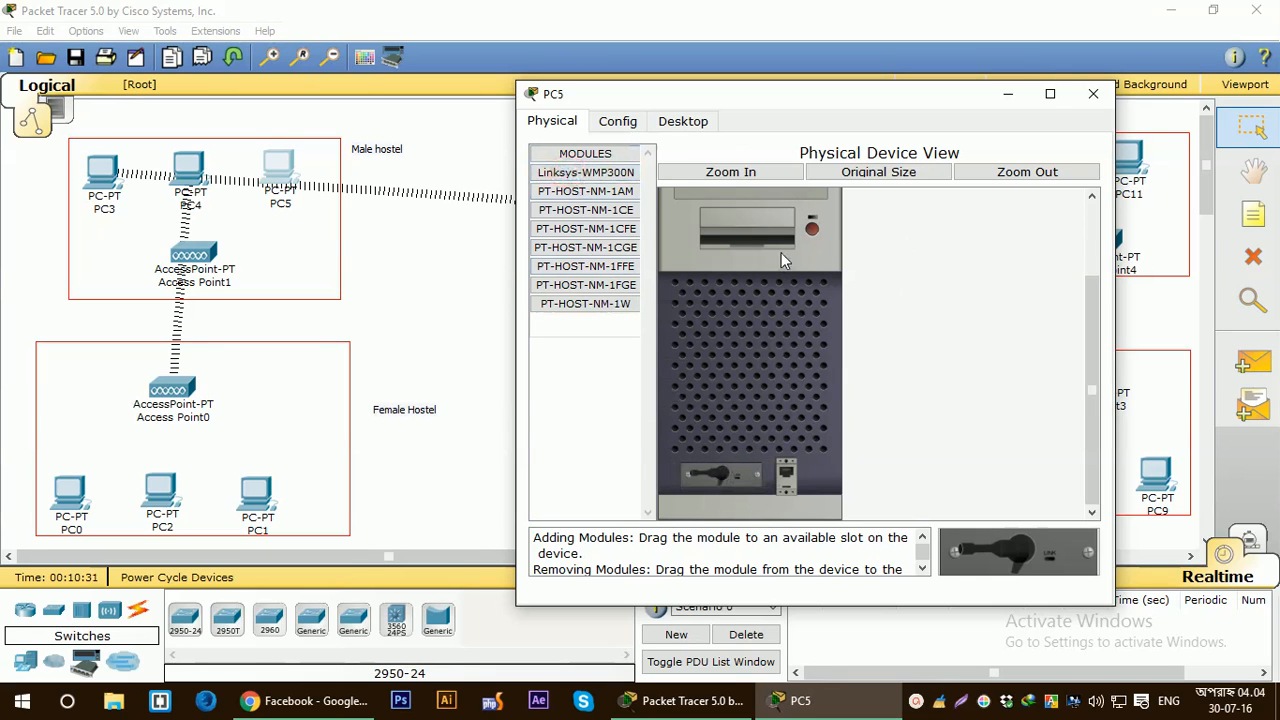
{"action": "left_click", "coordinate": [1093, 93]}
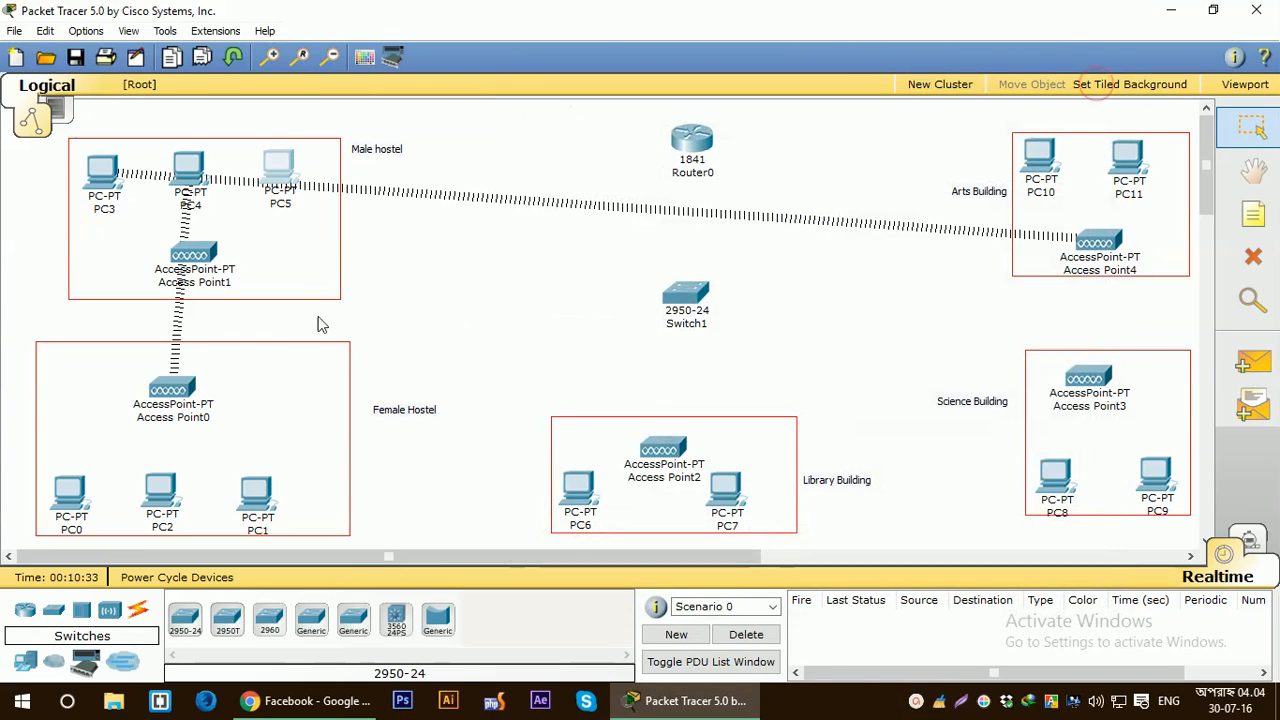
Fit PC0 in the Female Hostel area with a Linksys-WMP300N module instead of its Ethernet module, powering it off for the swap
{"action": "left_click", "coordinate": [62, 495]}
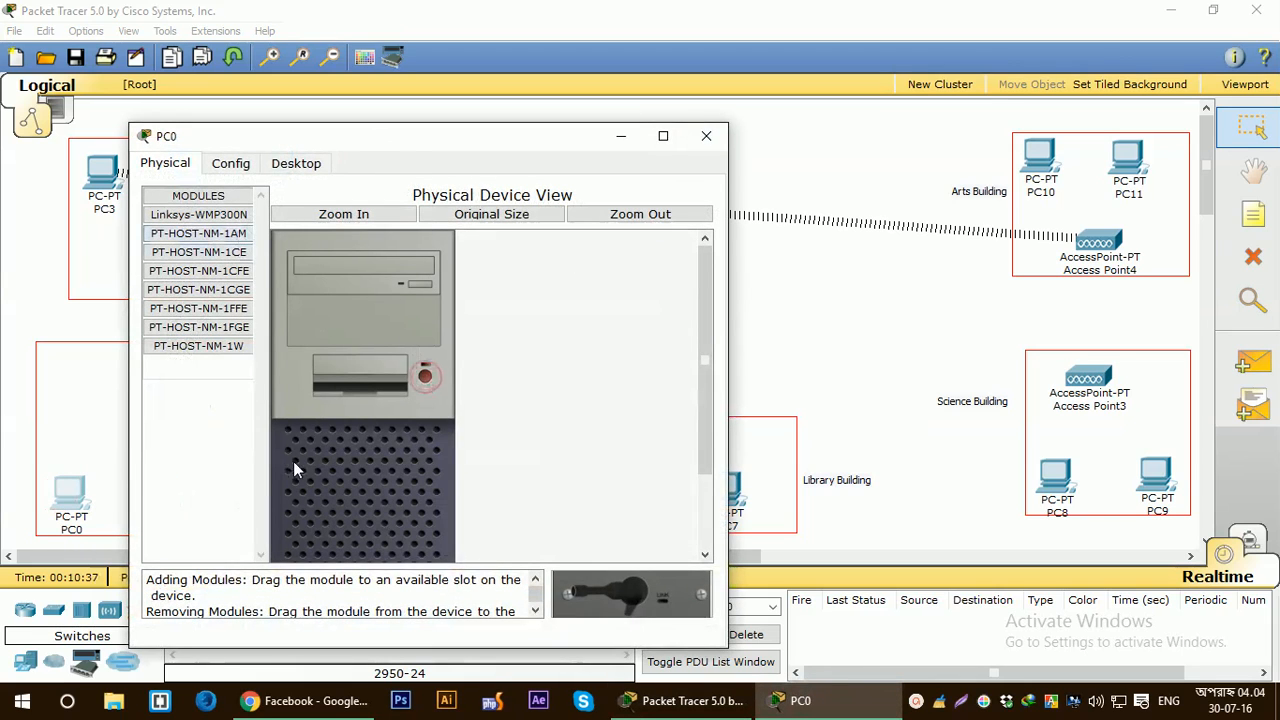
{"action": "scroll", "coordinate": [309, 450], "scroll_direction": "down", "scroll_amount": 3}
{"action": "mouse_move", "coordinate": [330, 515]}
{"action": "left_mouse_down"}
{"action": "mouse_move", "coordinate": [266, 337]}
{"action": "mouse_move", "coordinate": [196, 240]}
{"action": "mouse_move", "coordinate": [333, 511]}
{"action": "left_mouse_up"}
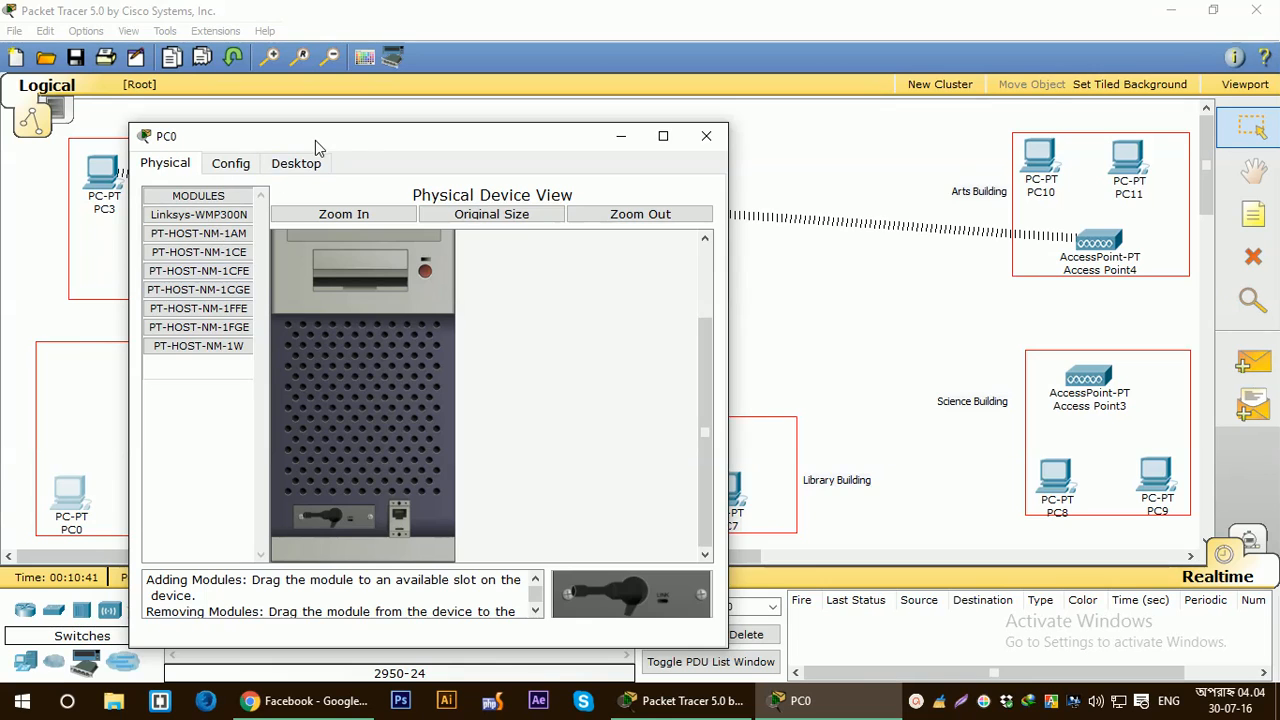
{"action": "left_click_drag", "start_coordinate": [320, 140], "coordinate": [642, 117]}
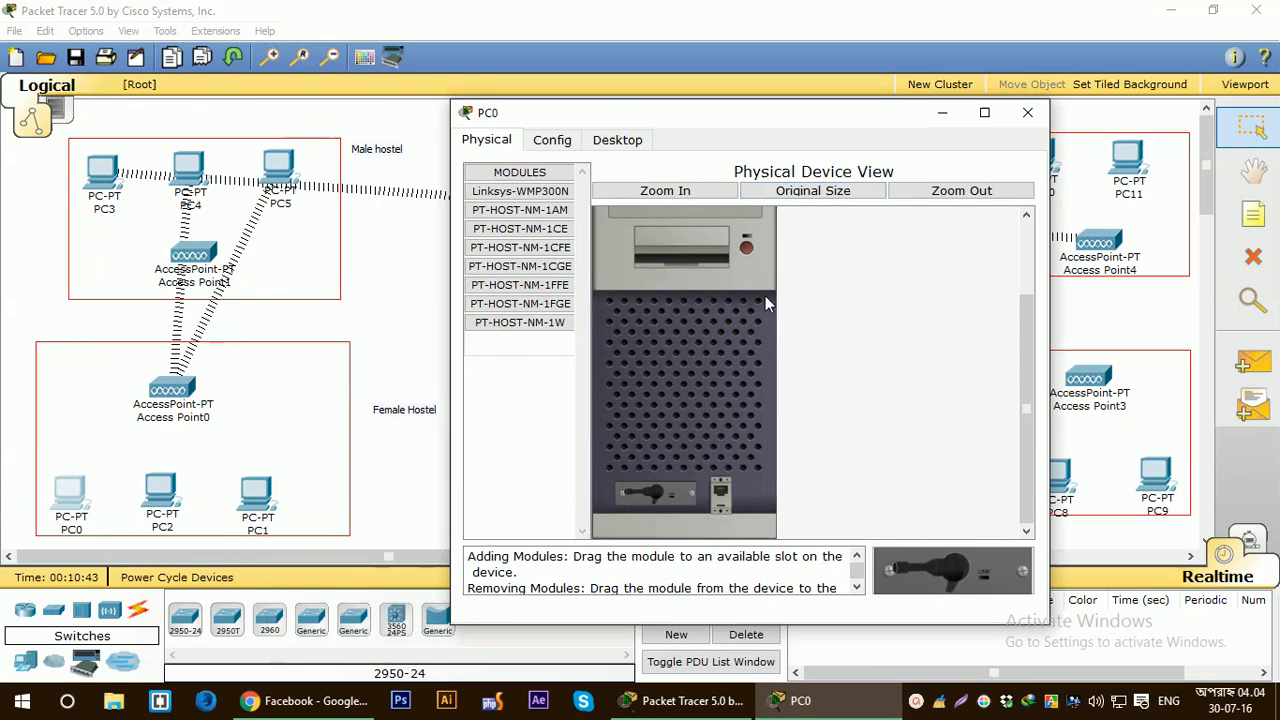
{"action": "left_click", "coordinate": [1027, 112]}
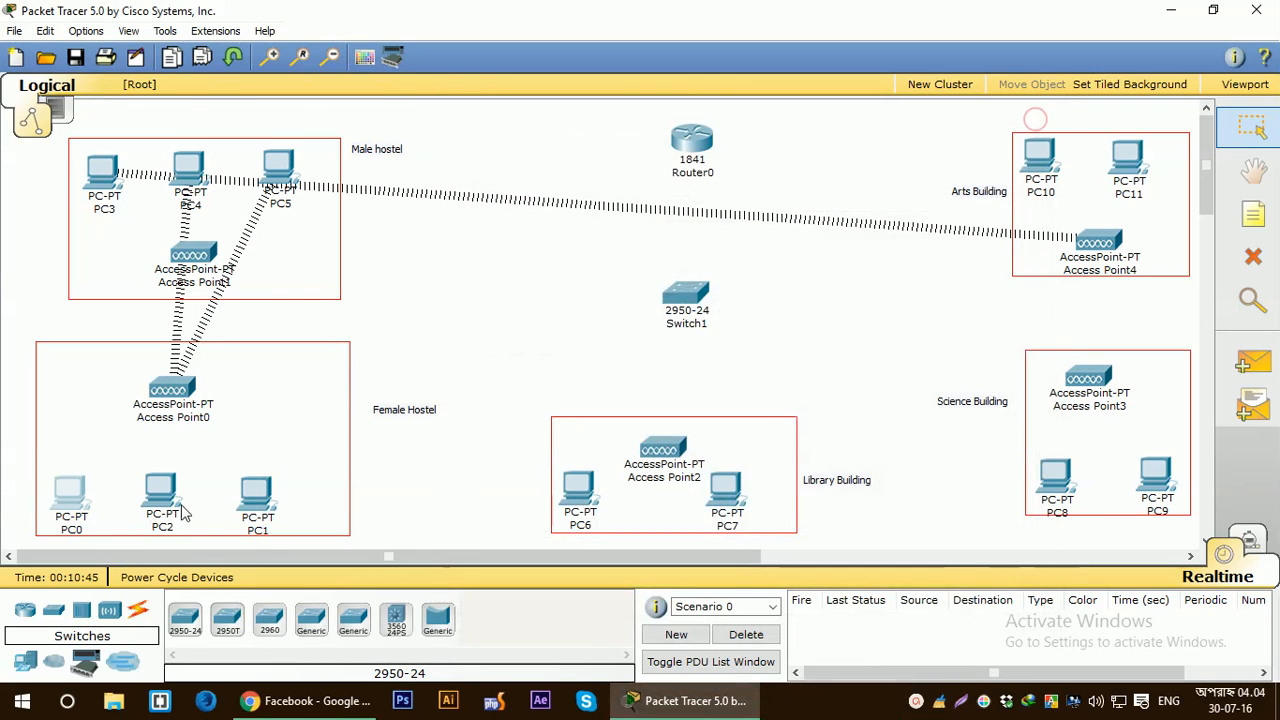
With PC2 in the Female Hostel area powered off, replace its Ethernet module with the Linksys-WMP300N and power it back on
{"action": "left_click", "coordinate": [155, 498]}
{"action": "left_click_drag", "start_coordinate": [300, 166], "coordinate": [670, 138]}
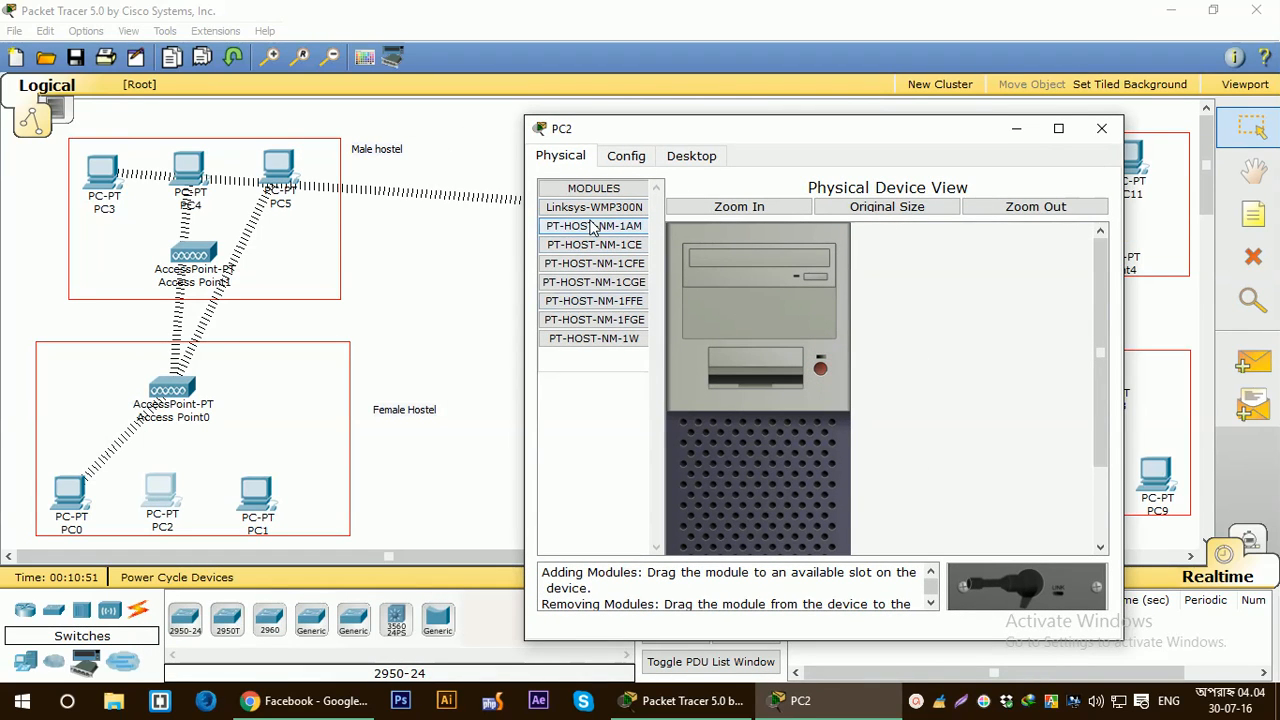
{"action": "scroll", "coordinate": [785, 477], "scroll_direction": "down", "scroll_amount": 3}
{"action": "left_click_drag", "start_coordinate": [755, 513], "coordinate": [588, 292]}
{"action": "left_click_drag", "start_coordinate": [594, 207], "coordinate": [731, 512]}
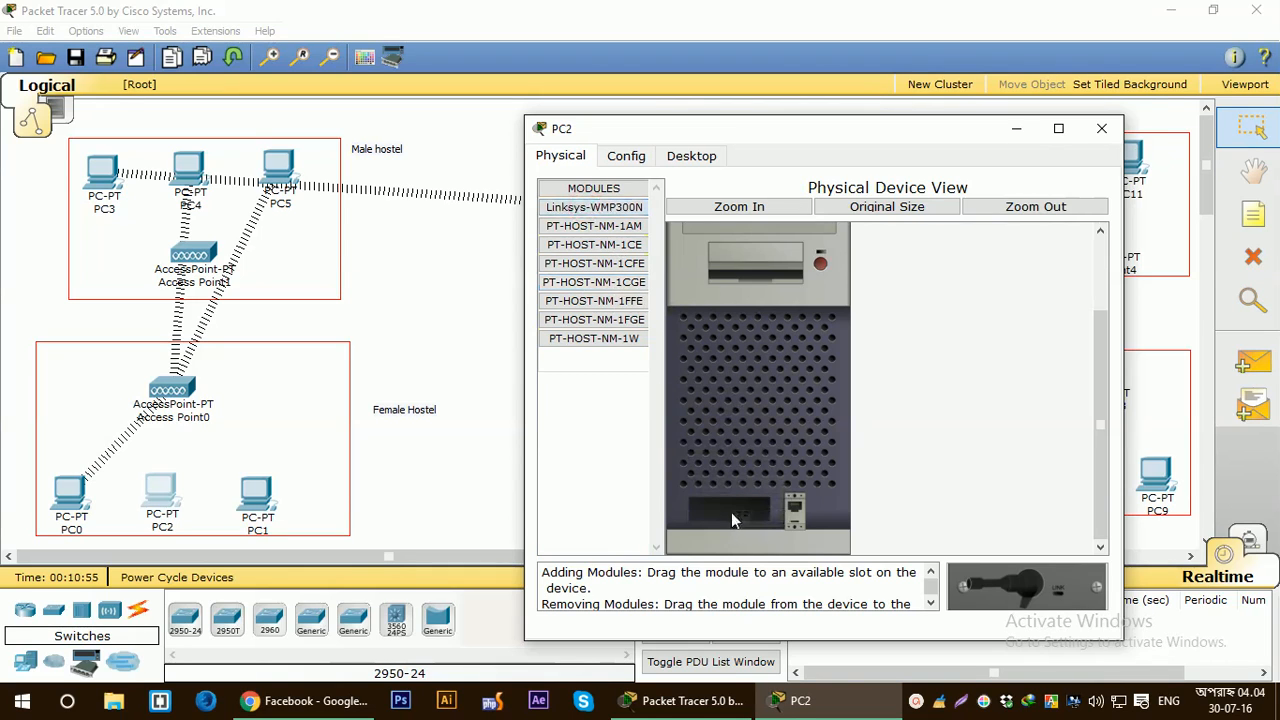
{"action": "left_click_drag", "start_coordinate": [594, 207], "coordinate": [730, 510]}
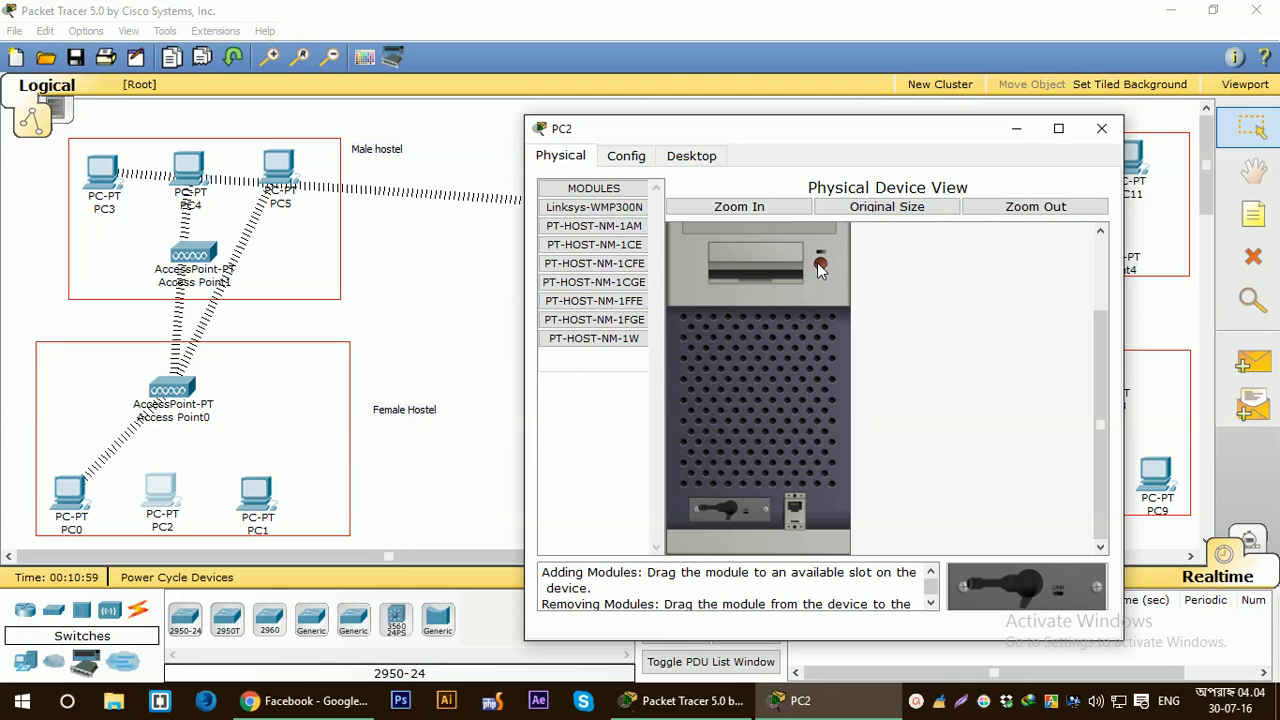
{"action": "left_click", "coordinate": [1101, 128]}
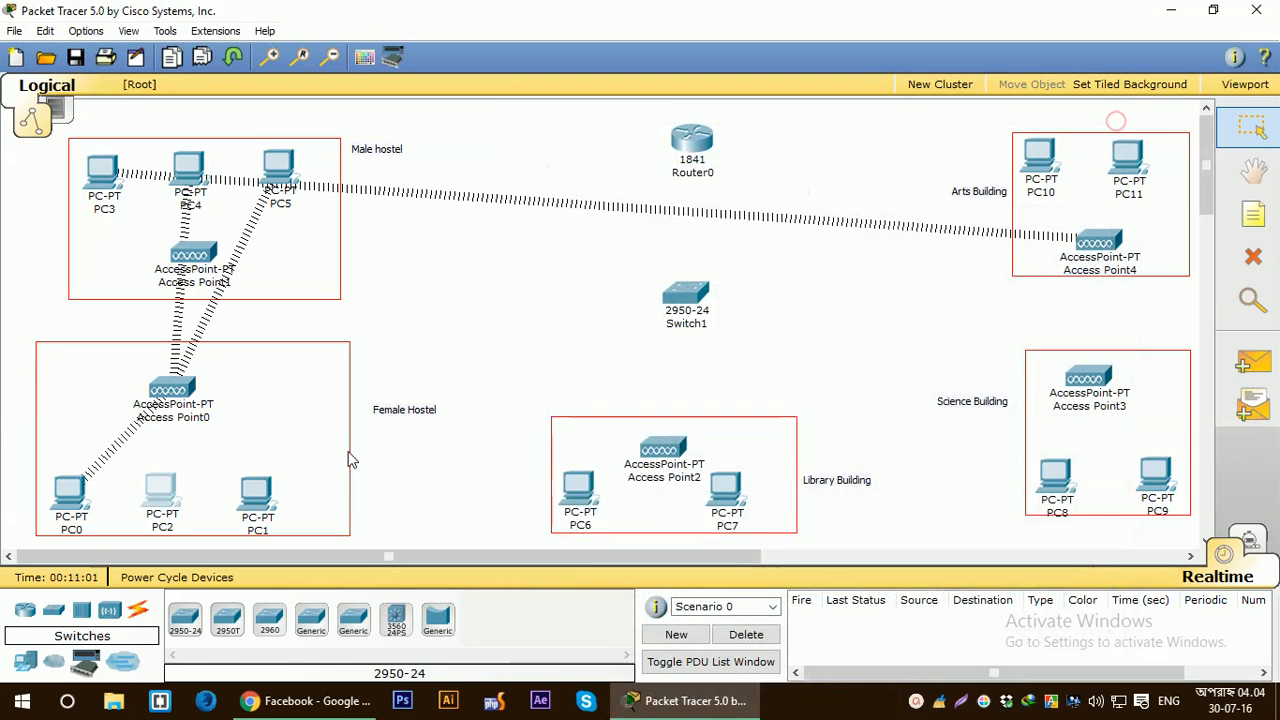
Power off PC1 in the Female Hostel area, swap its Ethernet module for the Linksys-WMP300N and turn it back on
{"action": "left_click", "coordinate": [260, 500]}
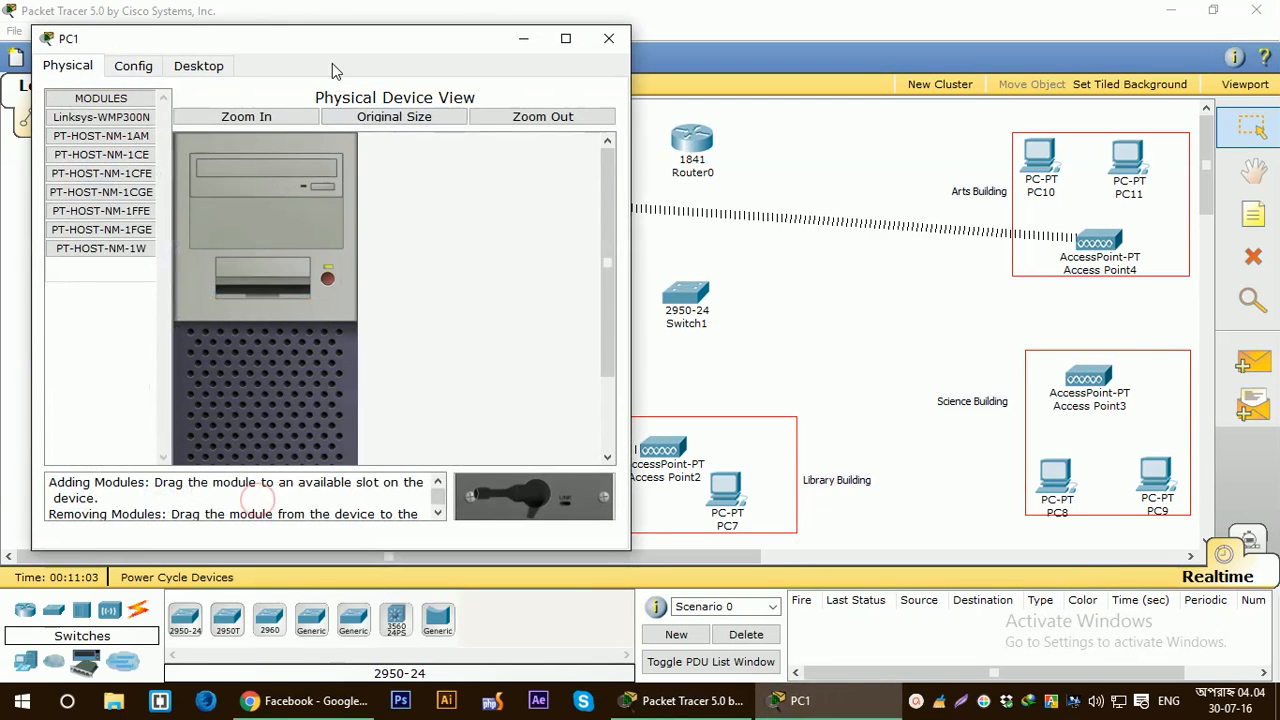
{"action": "left_click_drag", "start_coordinate": [326, 46], "coordinate": [903, 74]}
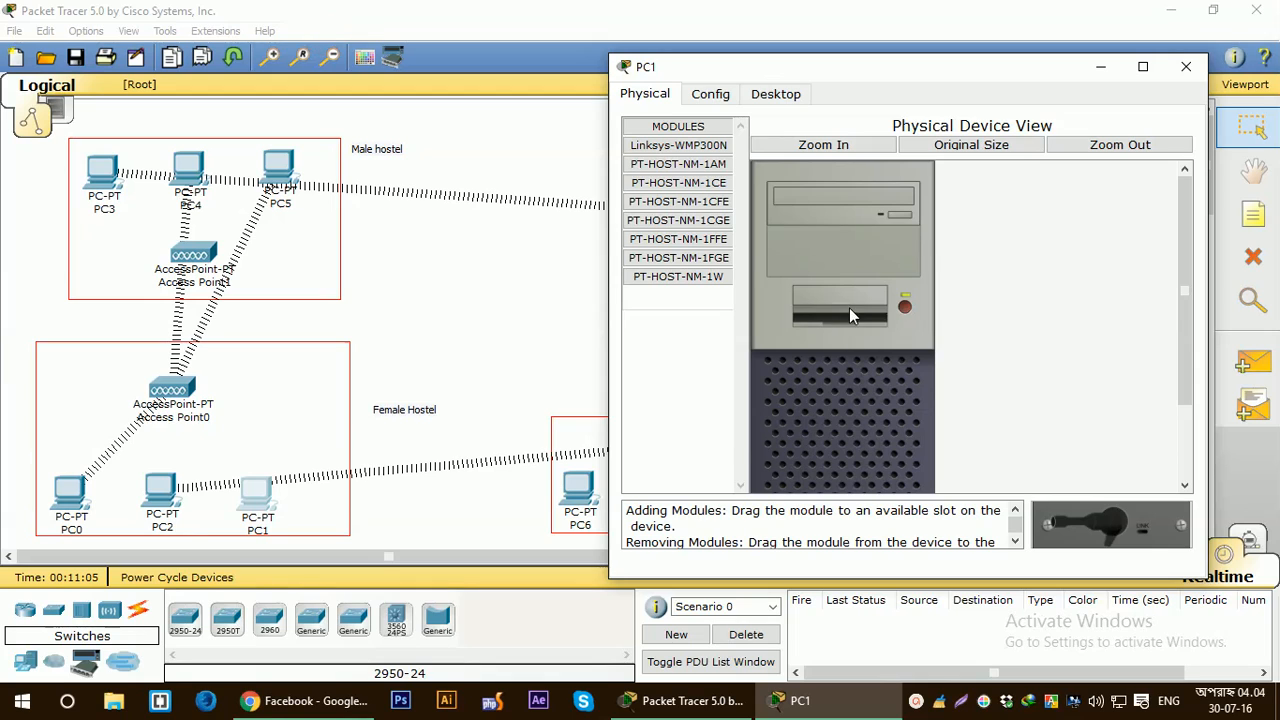
{"action": "left_click", "coordinate": [904, 306]}
{"action": "scroll", "coordinate": [883, 395], "scroll_direction": "down", "scroll_amount": 2}
{"action": "left_click_drag", "start_coordinate": [840, 452], "coordinate": [680, 220]}
{"action": "left_click_drag", "start_coordinate": [822, 468], "coordinate": [809, 449]}
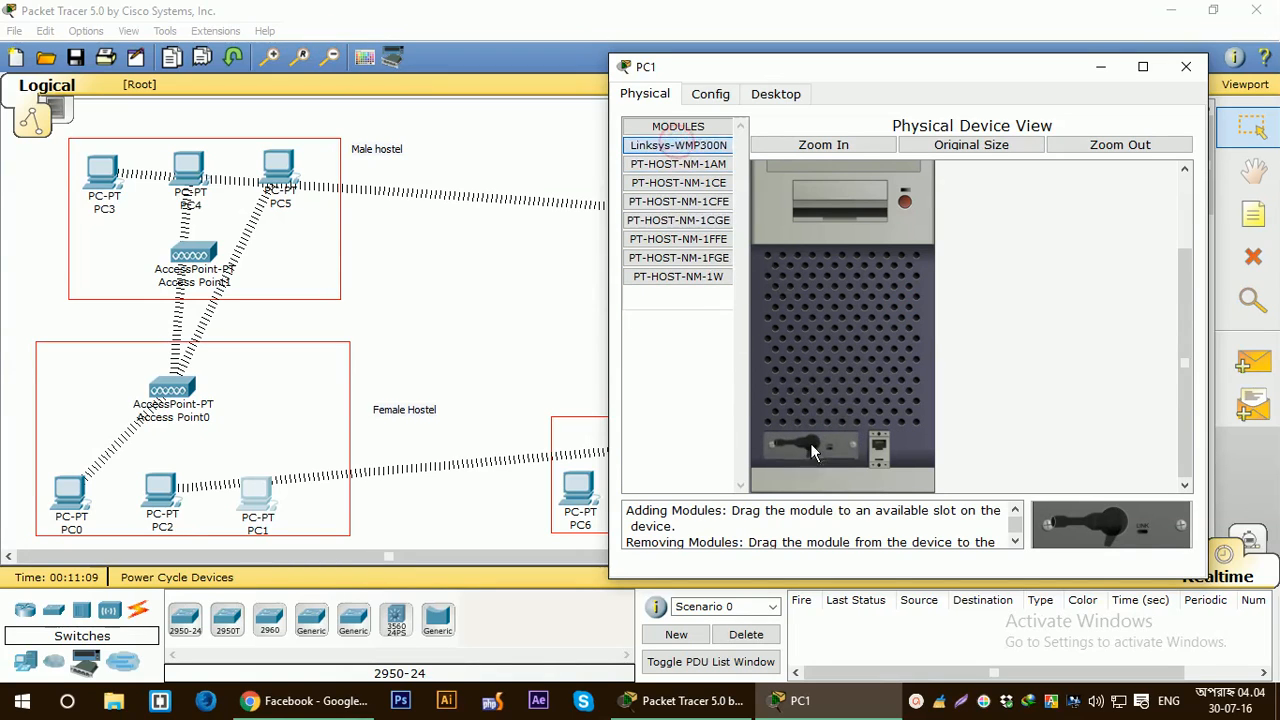
{"action": "left_click", "coordinate": [1186, 66]}
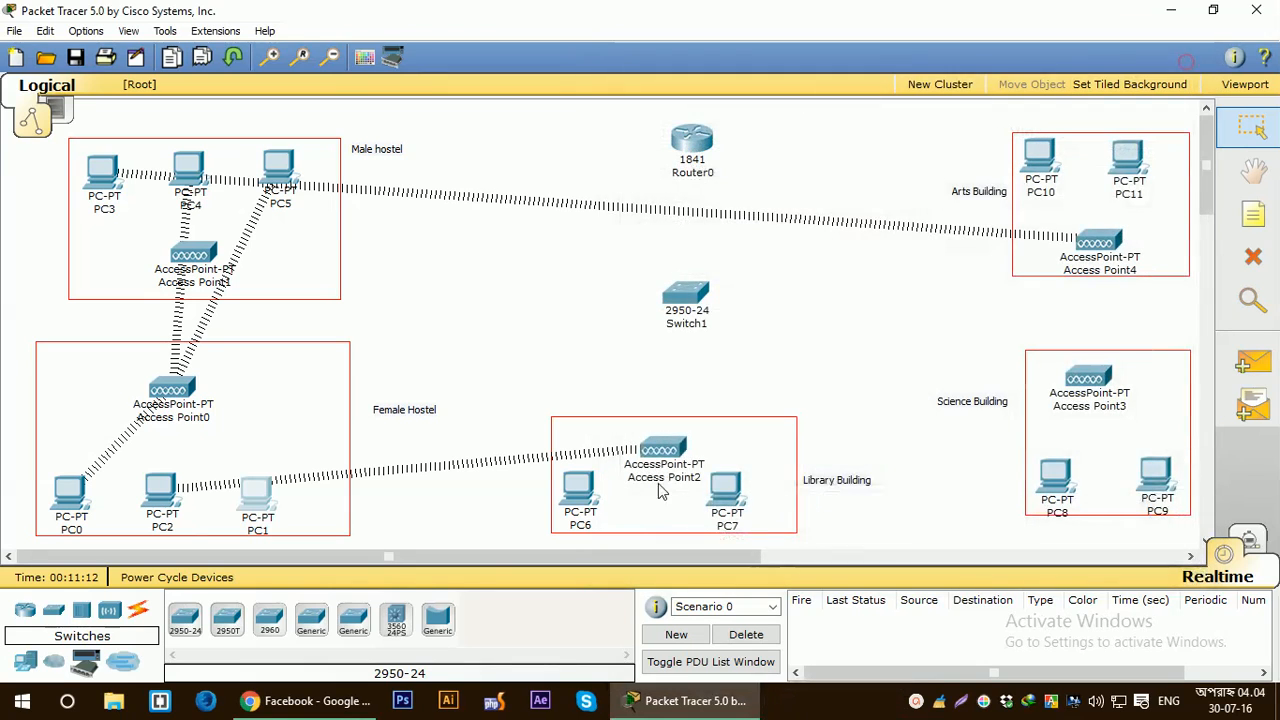
Replace the Ethernet module of PC6 in the Library Building area with a Linksys-WMP300N, powering the PC off for the swap
{"action": "left_click", "coordinate": [587, 497]}
{"action": "left_click_drag", "start_coordinate": [390, 45], "coordinate": [1010, 101]}
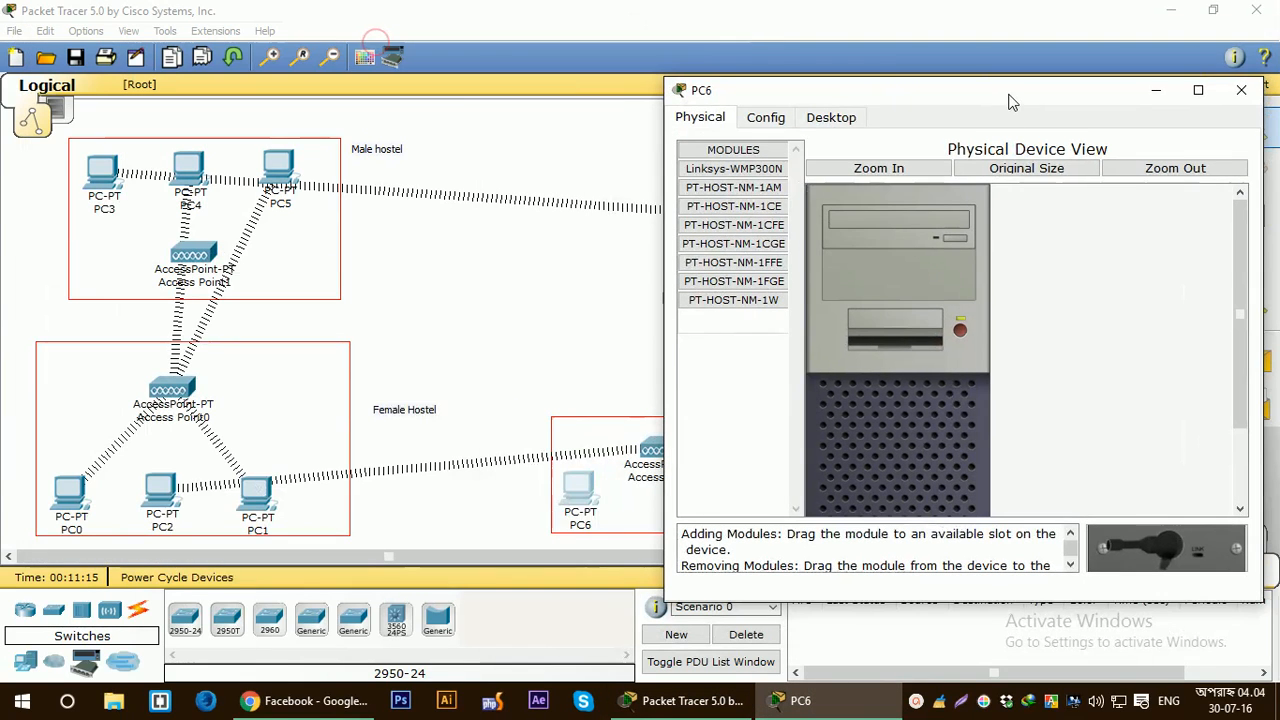
{"action": "scroll", "coordinate": [960, 411], "scroll_direction": "down", "scroll_amount": 3}
{"action": "left_click_drag", "start_coordinate": [902, 470], "coordinate": [745, 258]}
{"action": "left_click_drag", "start_coordinate": [734, 169], "coordinate": [871, 462]}
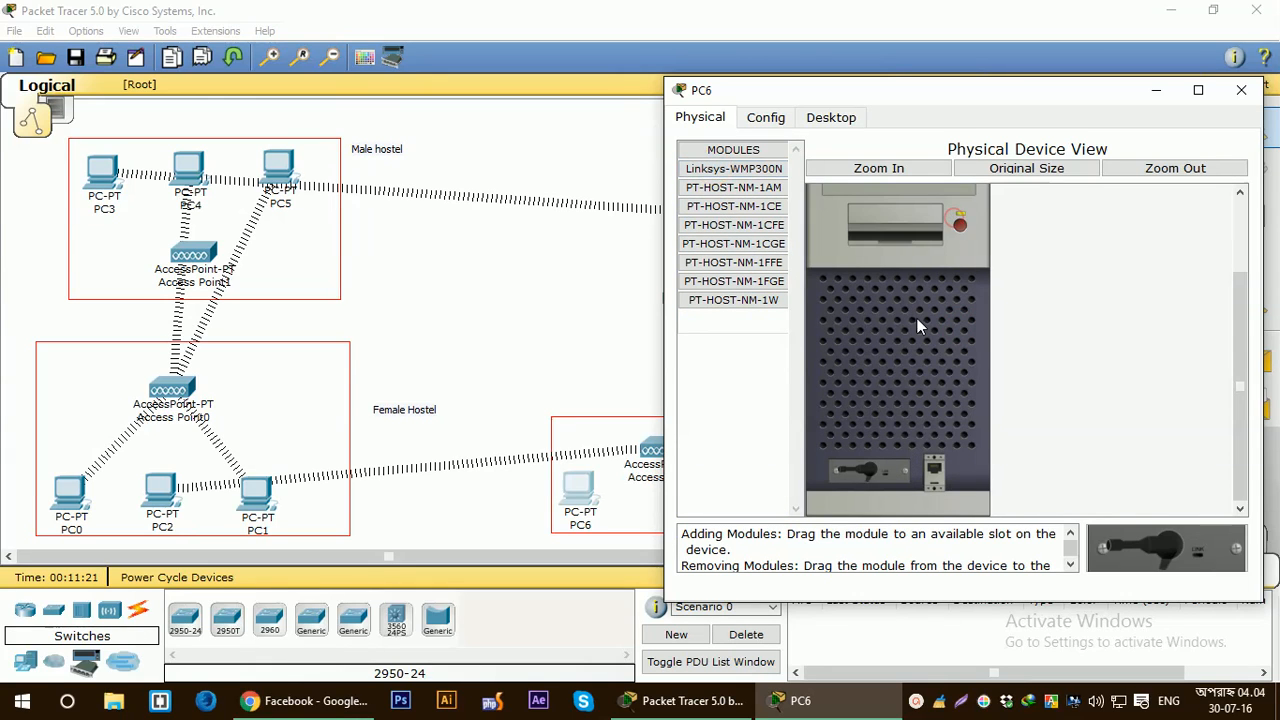
{"action": "scroll", "coordinate": [861, 412], "scroll_direction": "up", "scroll_amount": 2}
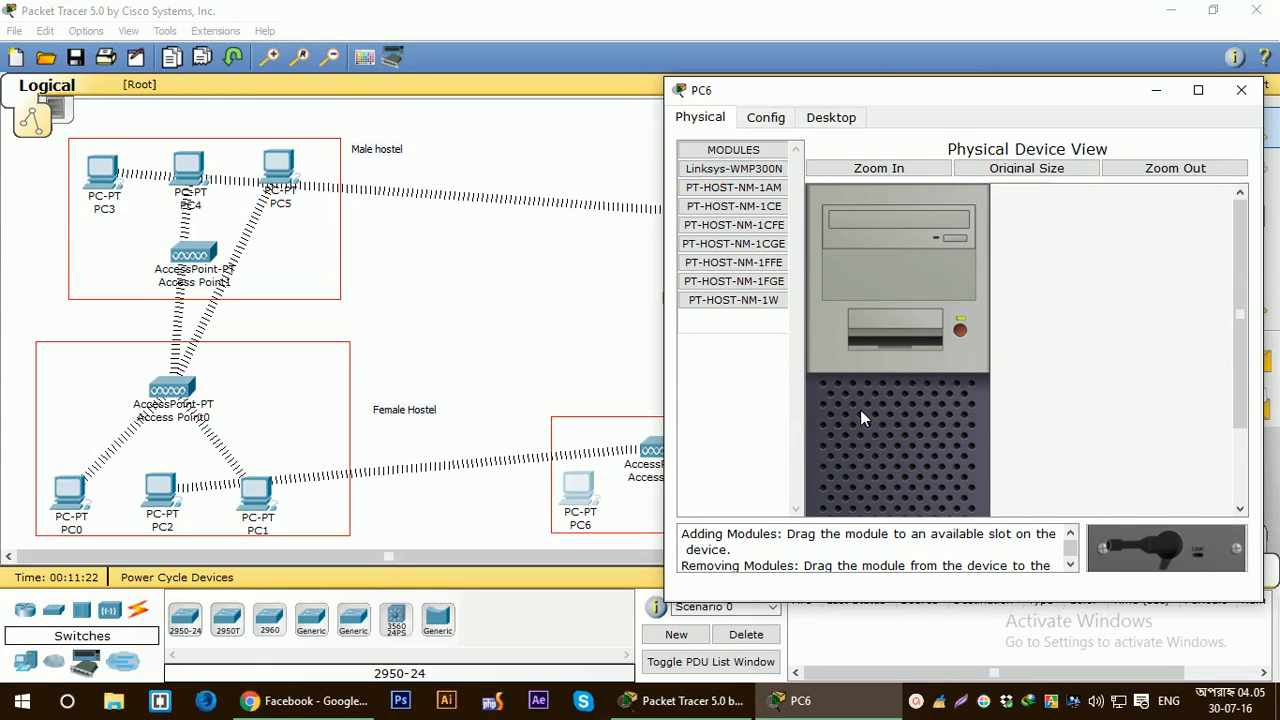
{"action": "left_click", "coordinate": [1240, 90]}
Power off PC7 in the Library Building area, exchange its Ethernet module for the Linksys-WMP300N and restore its power
{"action": "left_click", "coordinate": [730, 497]}
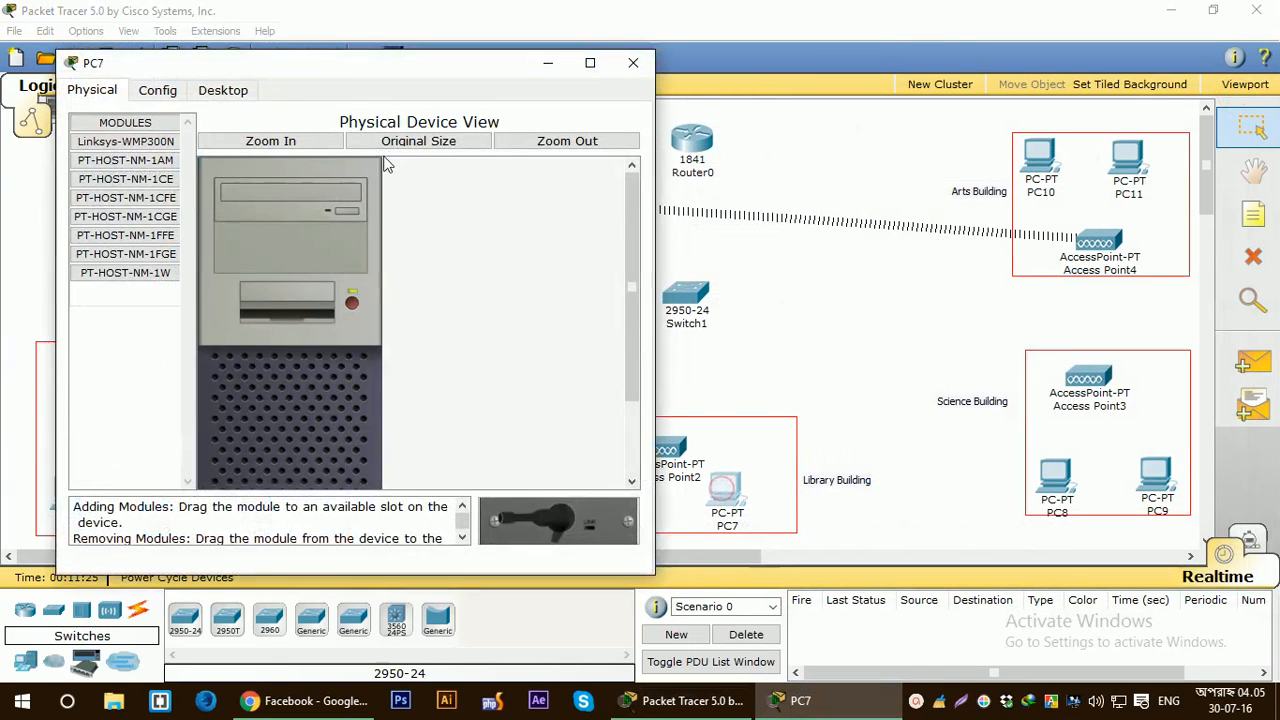
{"action": "left_click_drag", "start_coordinate": [349, 74], "coordinate": [842, 64]}
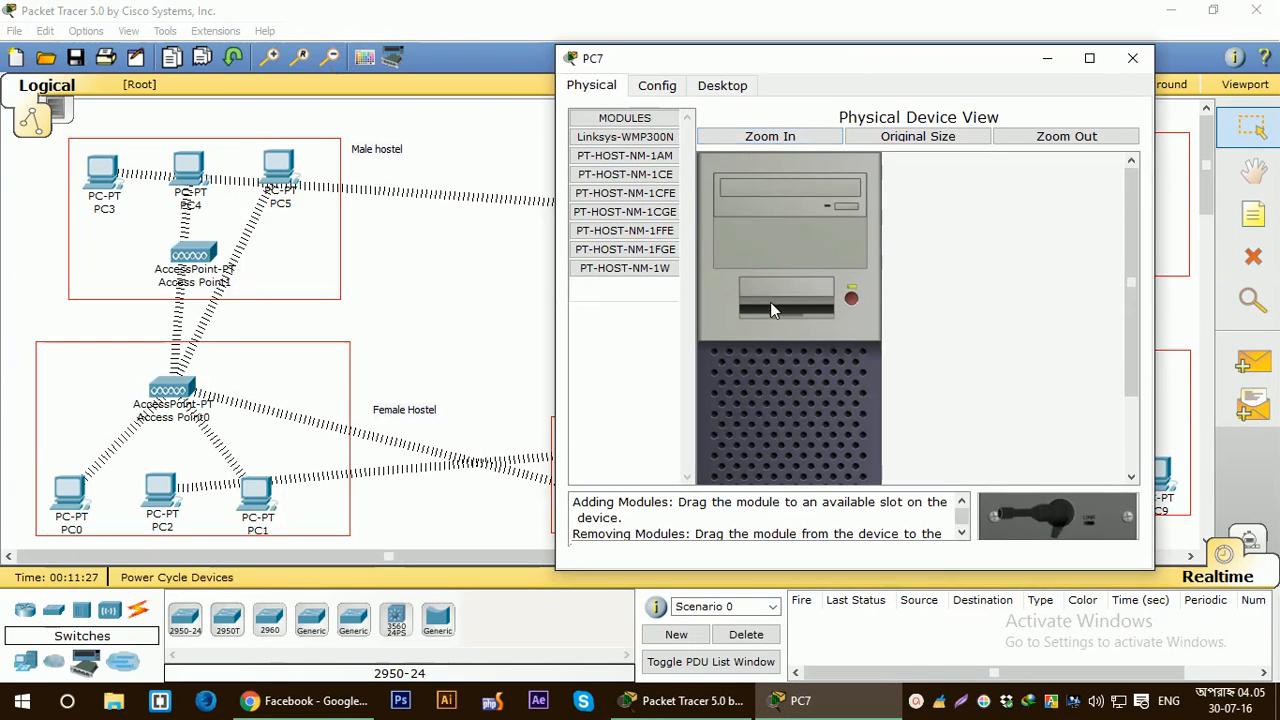
{"action": "scroll", "coordinate": [826, 364], "scroll_direction": "down", "scroll_amount": 3}
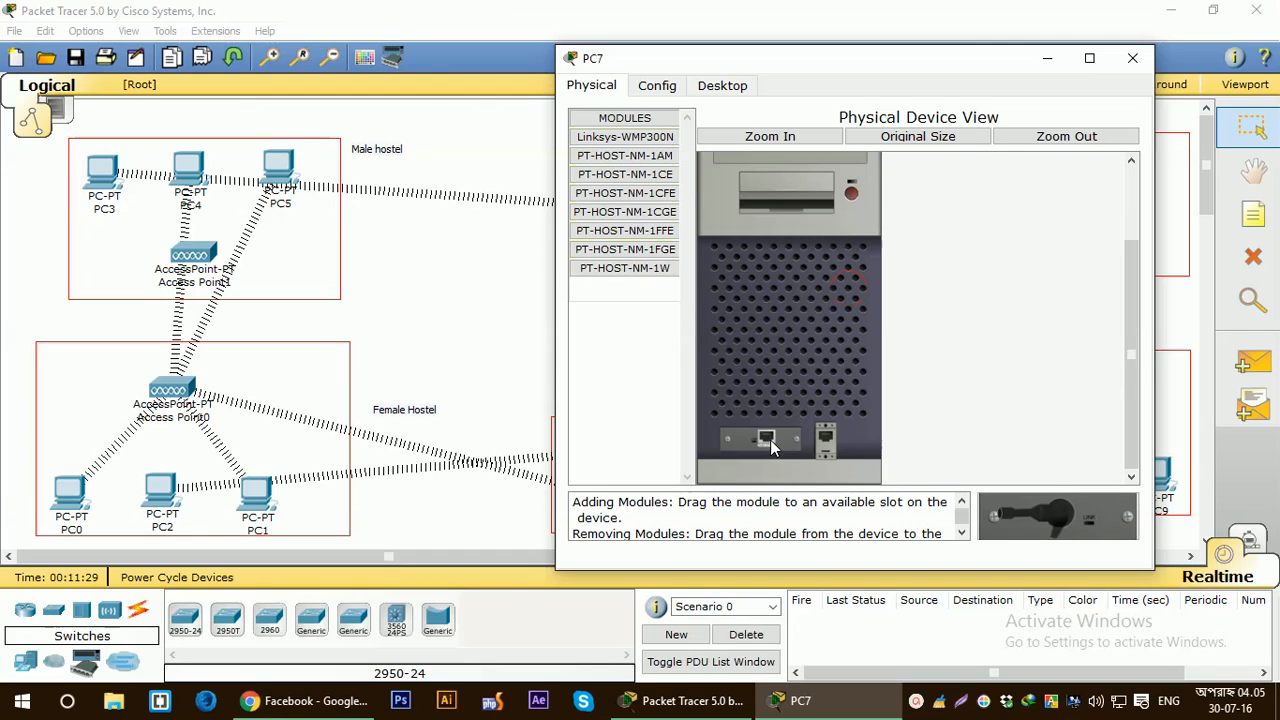
{"action": "left_click_drag", "start_coordinate": [615, 138], "coordinate": [760, 442]}
{"action": "left_click_drag", "start_coordinate": [625, 137], "coordinate": [768, 445]}
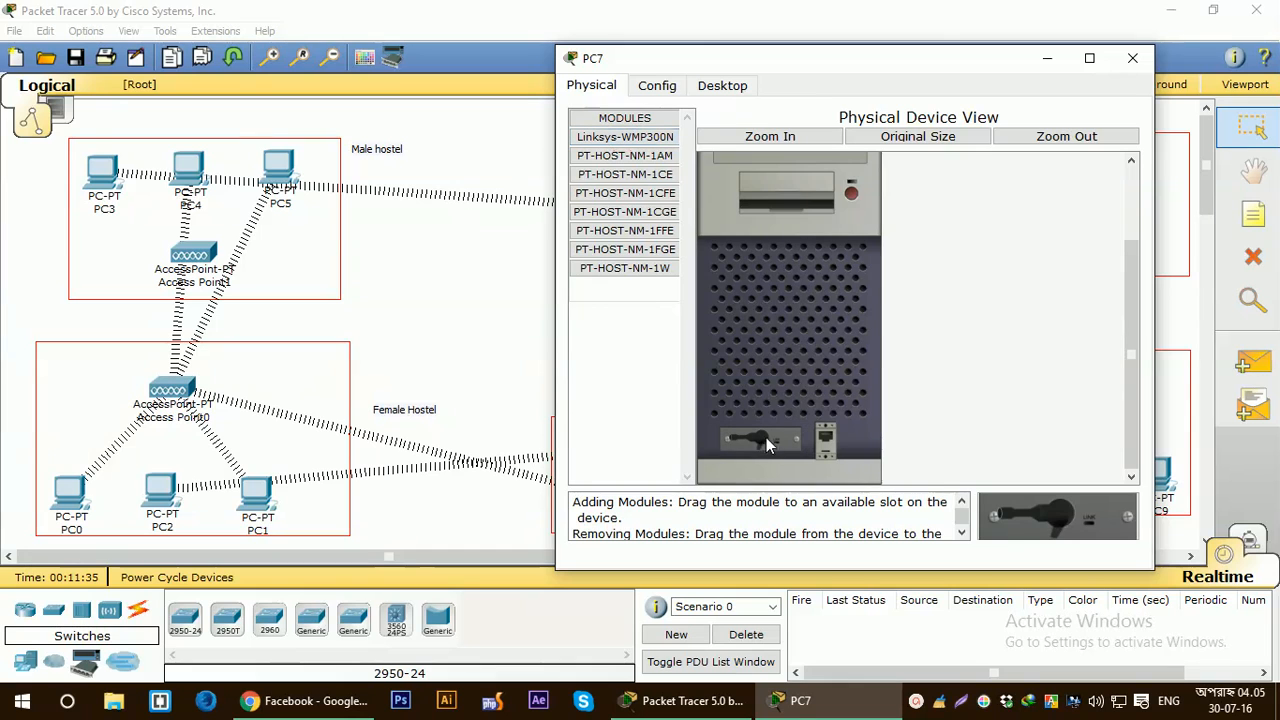
{"action": "left_click", "coordinate": [1132, 58]}
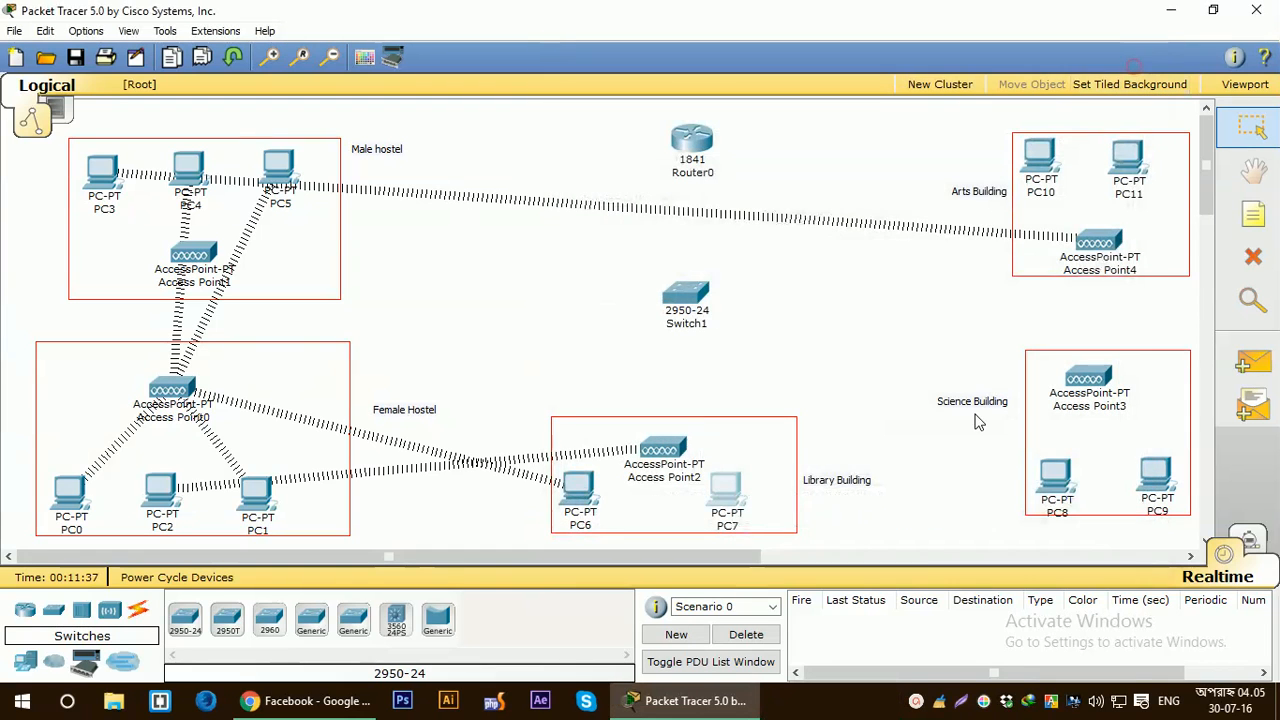
Fit PC8 in the Science Building area with a Linksys-WMP300N module instead of its Ethernet module, powering it off for the swap
{"action": "left_click", "coordinate": [1040, 480]}
{"action": "left_click_drag", "start_coordinate": [476, 87], "coordinate": [820, 90]}
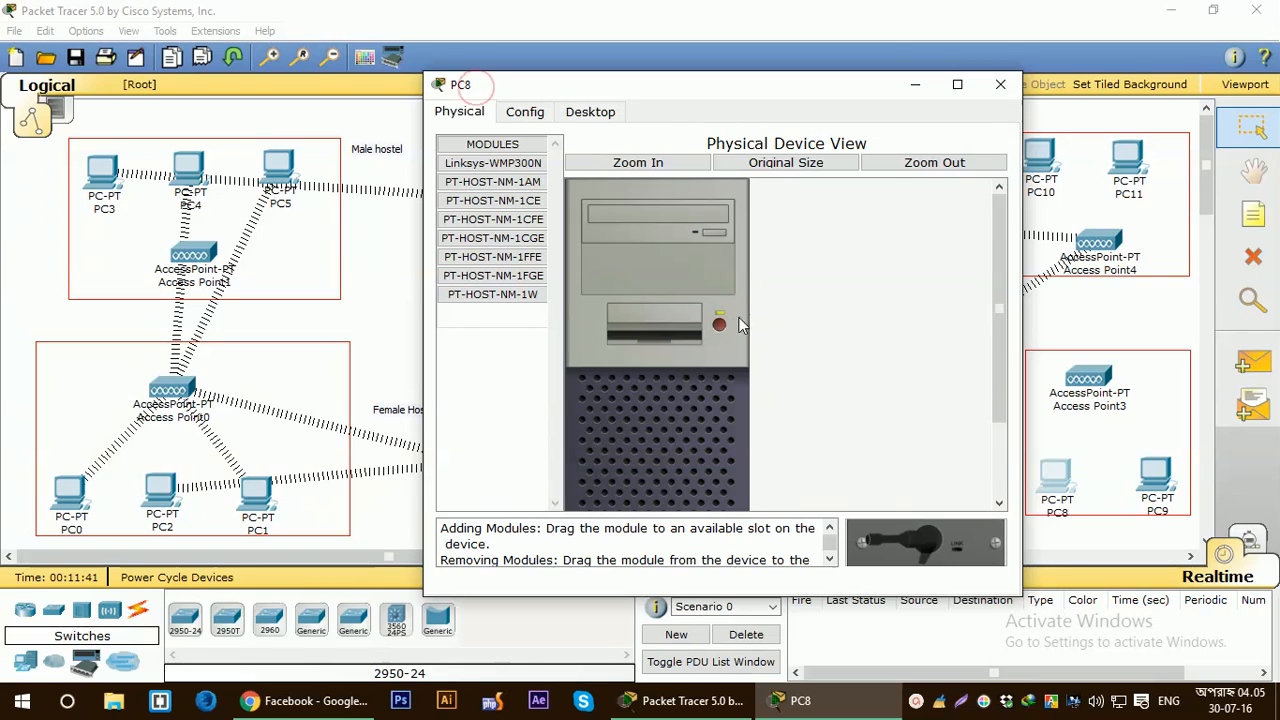
{"action": "scroll", "coordinate": [698, 407], "scroll_direction": "down", "scroll_amount": 3}
{"action": "left_click_drag", "start_coordinate": [634, 470], "coordinate": [493, 246]}
{"action": "left_click_drag", "start_coordinate": [493, 165], "coordinate": [630, 465]}
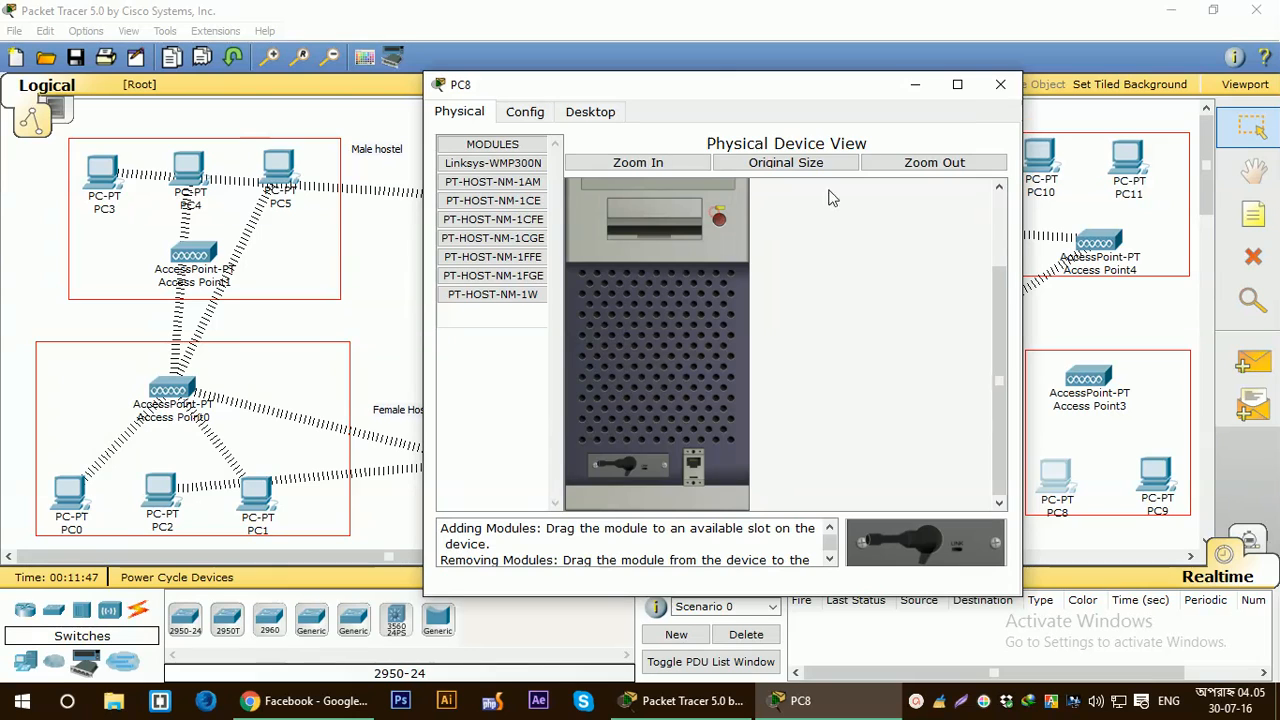
{"action": "left_click", "coordinate": [1000, 84]}
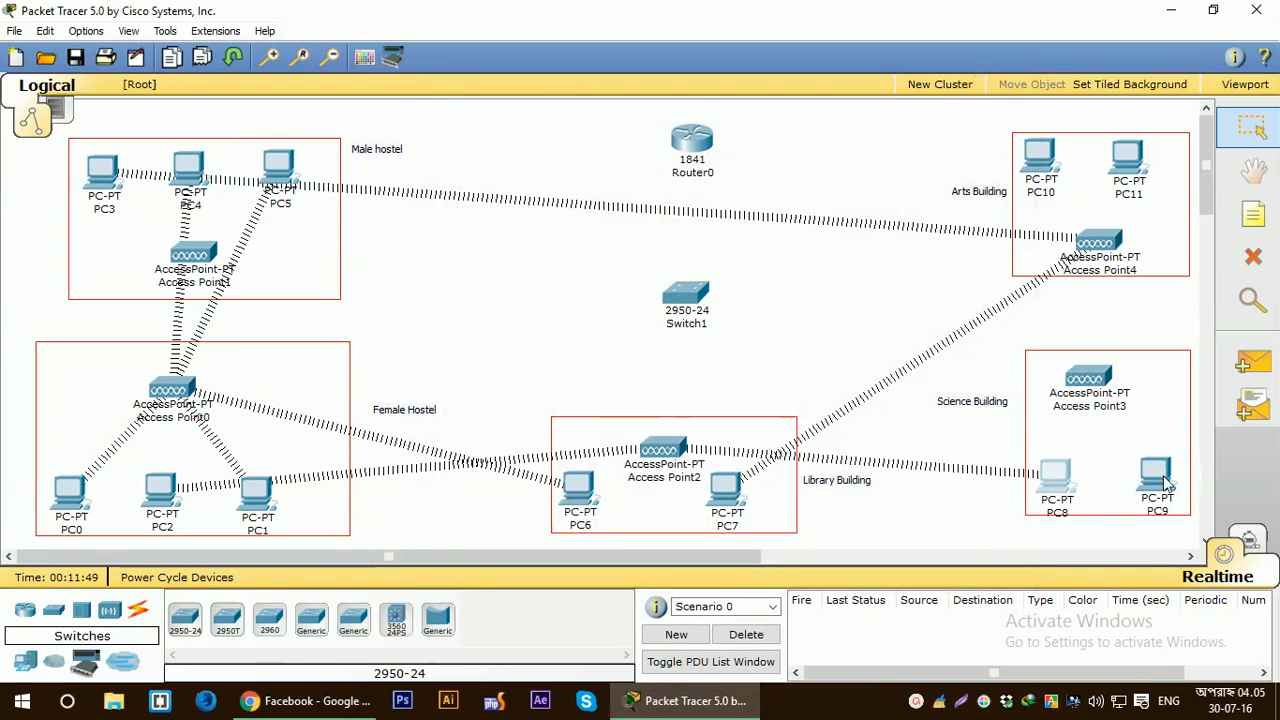
With PC9 in the Science Building area powered off, swap its Ethernet module for the Linksys-WMP300N and turn it back on
{"action": "left_click", "coordinate": [1156, 476]}
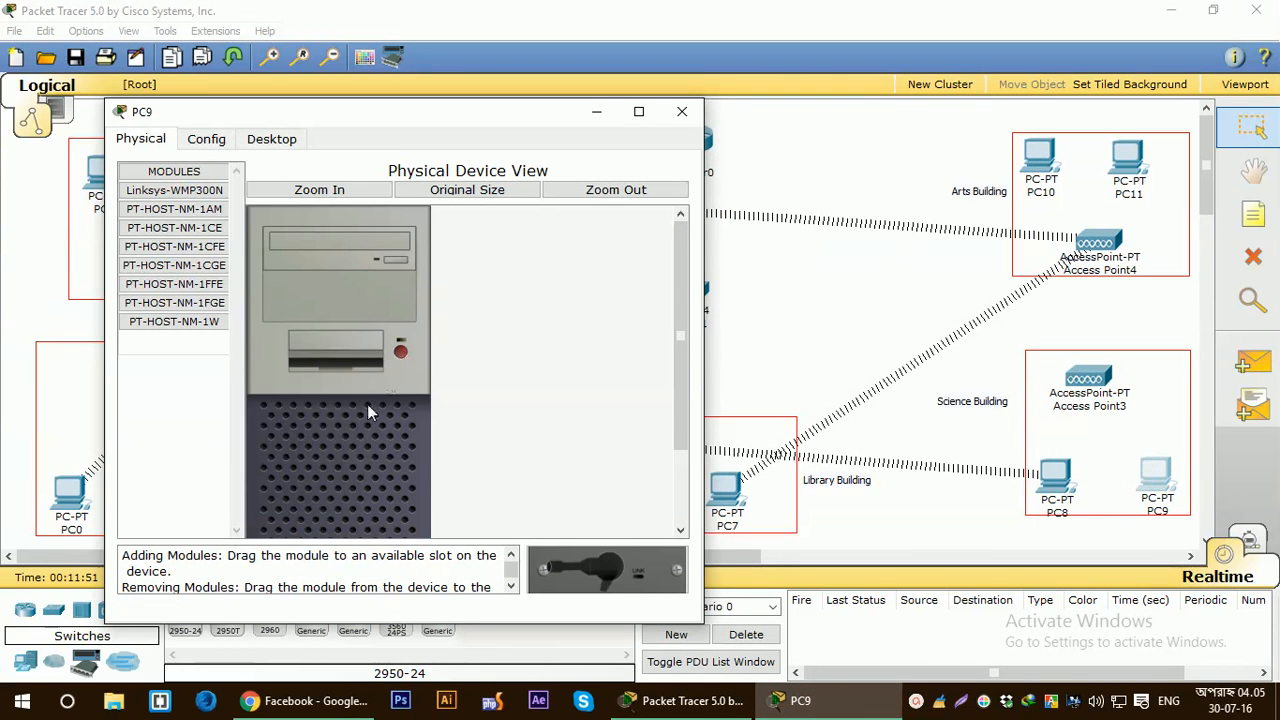
{"action": "scroll", "coordinate": [368, 412], "scroll_direction": "down", "scroll_amount": 3}
{"action": "mouse_move", "coordinate": [316, 500]}
{"action": "left_mouse_down"}
{"action": "mouse_move", "coordinate": [175, 310]}
{"action": "mouse_move", "coordinate": [175, 200]}
{"action": "mouse_move", "coordinate": [310, 485]}
{"action": "left_mouse_up"}
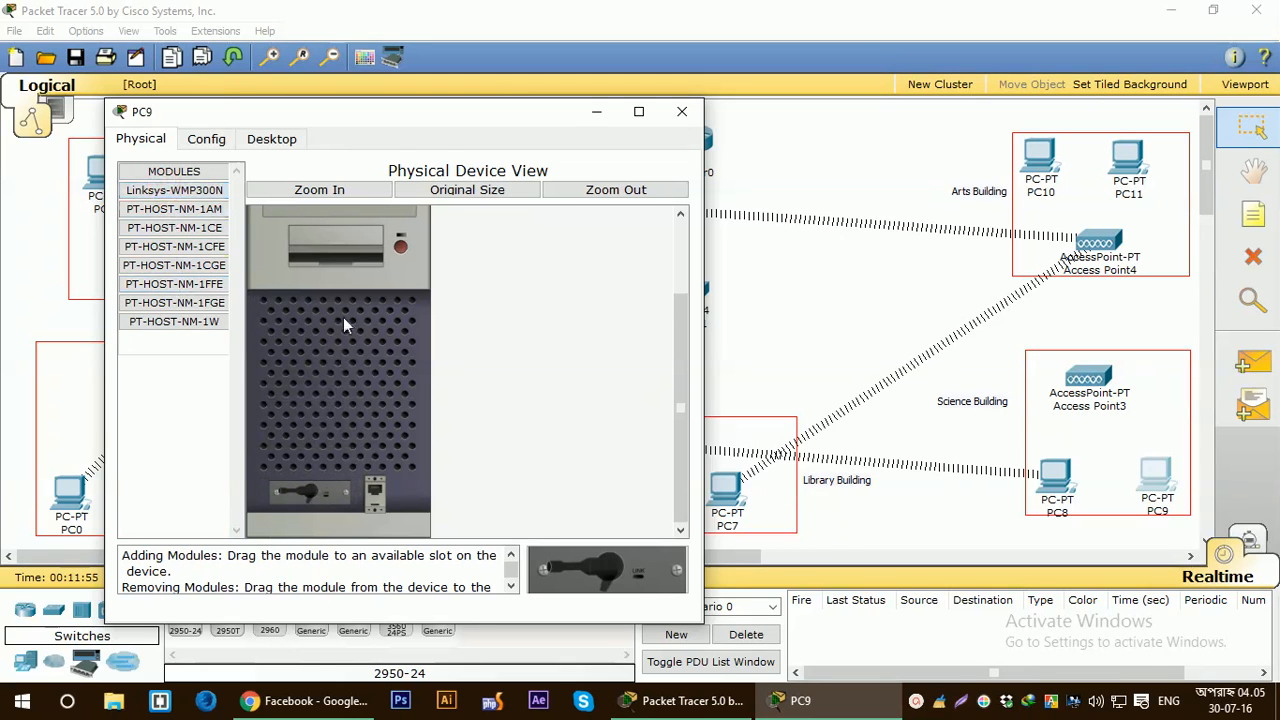
{"action": "left_click", "coordinate": [682, 111]}
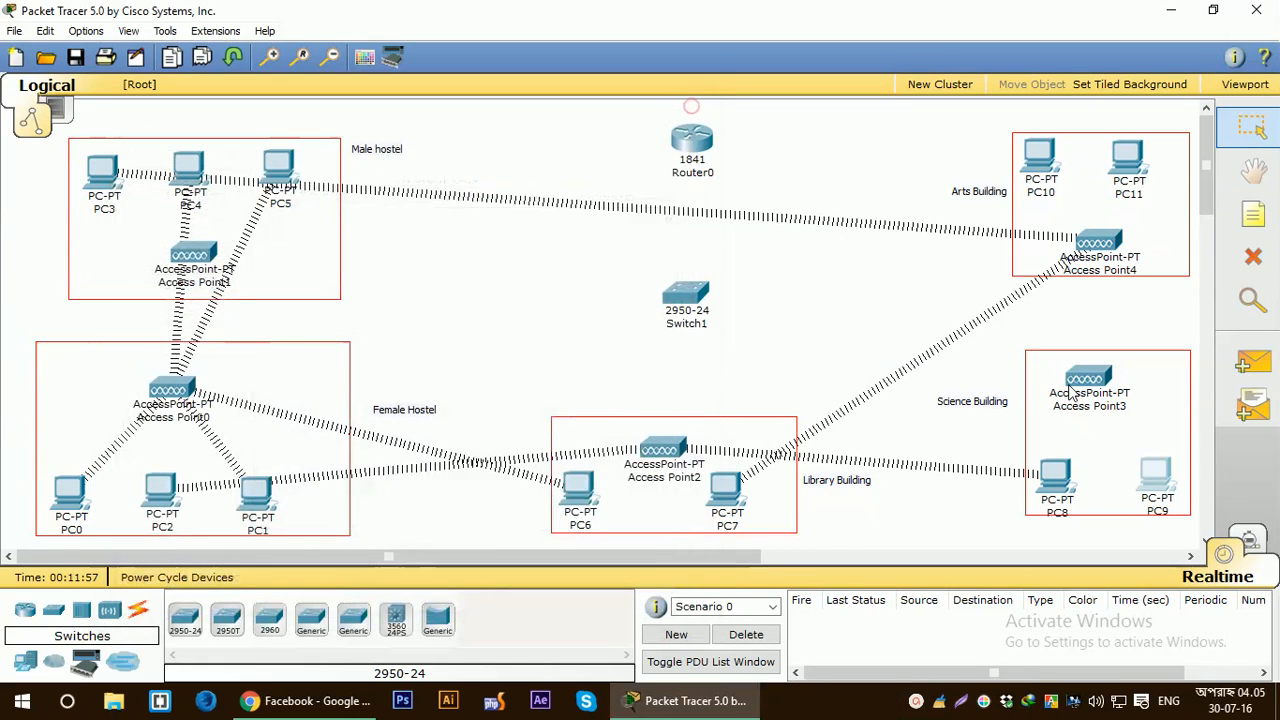
Power off PC10 in the Arts Building area, replace its Ethernet module with the Linksys-WMP300N and power it back on
{"action": "left_click", "coordinate": [1040, 163]}
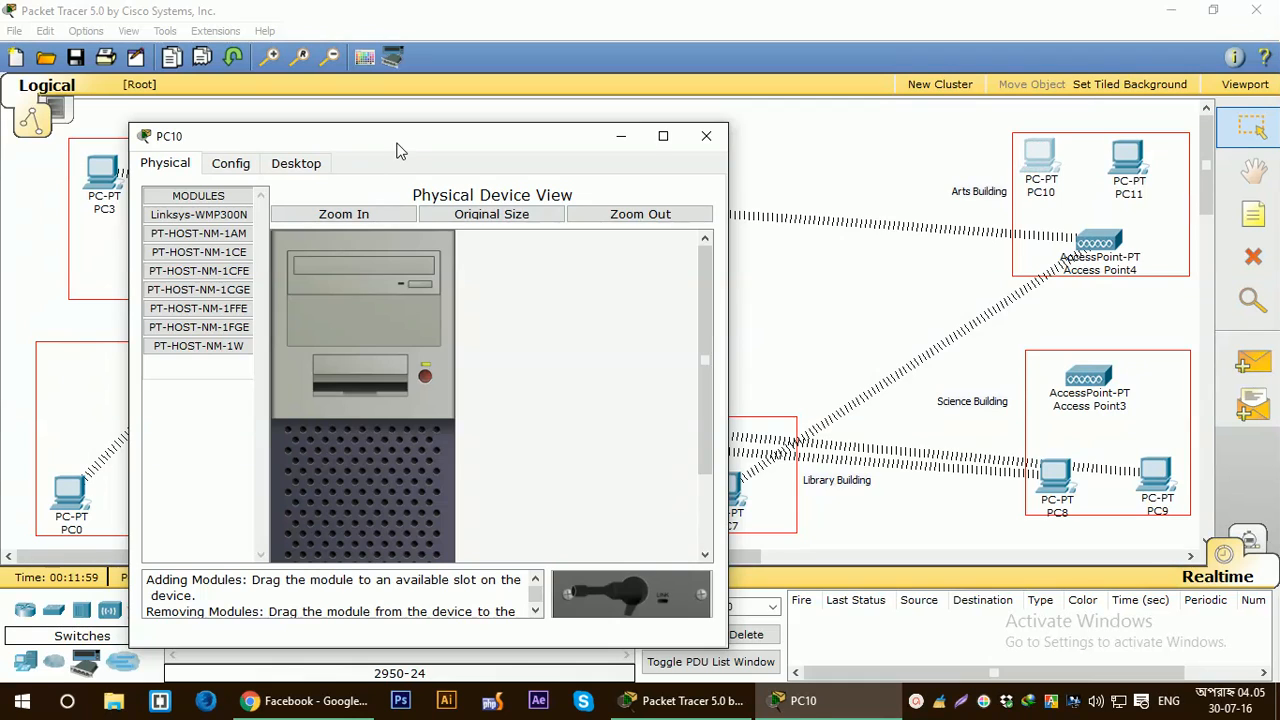
{"action": "left_click_drag", "start_coordinate": [396, 136], "coordinate": [744, 77]}
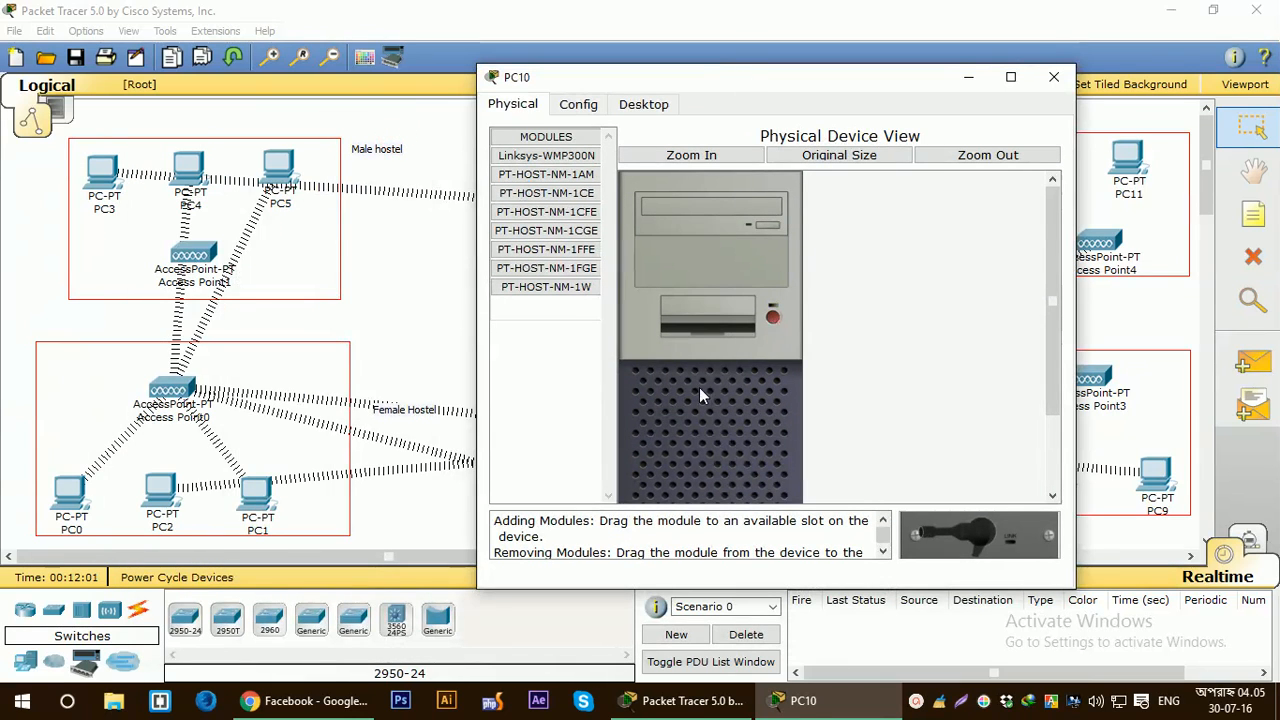
{"action": "scroll", "coordinate": [704, 372], "scroll_direction": "down", "scroll_amount": 2}
{"action": "mouse_move", "coordinate": [691, 456]}
{"action": "left_mouse_down"}
{"action": "mouse_move", "coordinate": [578, 279]}
{"action": "mouse_move", "coordinate": [543, 257]}
{"action": "mouse_move", "coordinate": [531, 157]}
{"action": "mouse_move", "coordinate": [654, 295]}
{"action": "mouse_move", "coordinate": [680, 456]}
{"action": "left_mouse_up"}
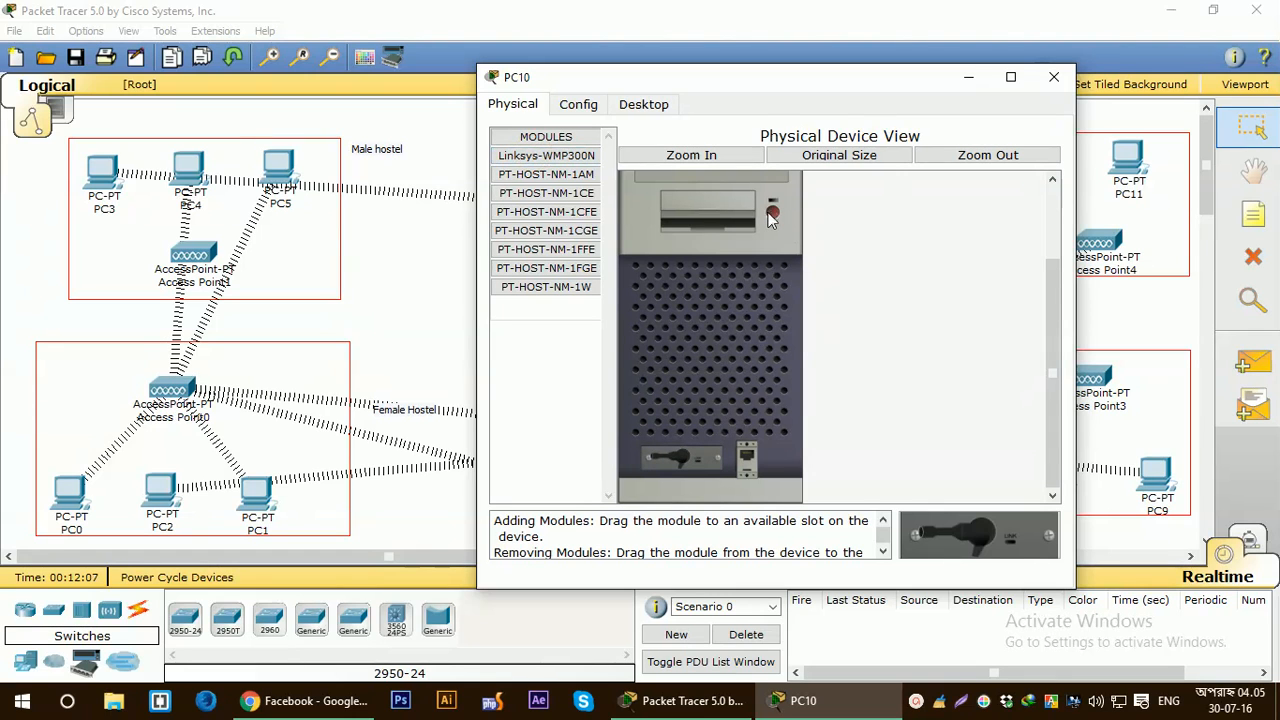
{"action": "left_click", "coordinate": [1053, 77]}
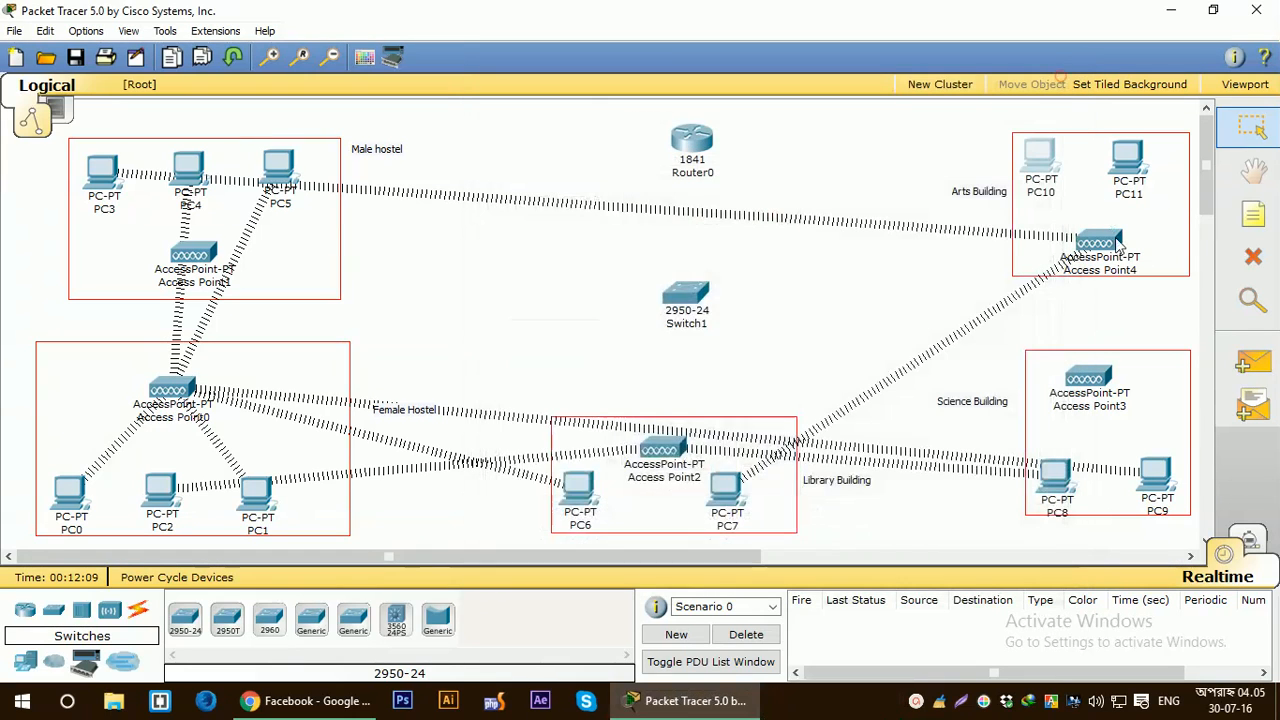
Swap the Ethernet module of PC11 in the Arts Building area for a Linksys-WMP300N while it is off, and restore its power
{"action": "left_click", "coordinate": [1124, 160]}
{"action": "left_click_drag", "start_coordinate": [460, 170], "coordinate": [611, 73]}
{"action": "scroll", "coordinate": [590, 358], "scroll_direction": "down", "scroll_amount": 3}
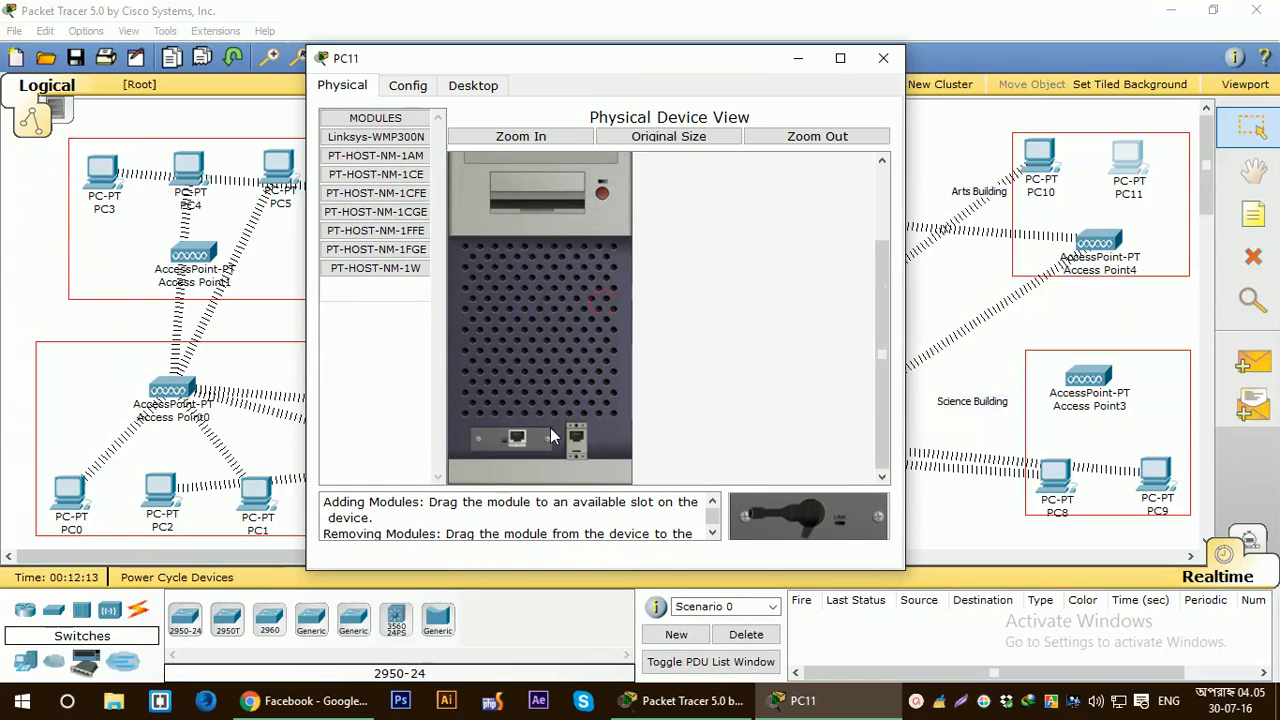
{"action": "left_click_drag", "start_coordinate": [515, 440], "coordinate": [366, 246]}
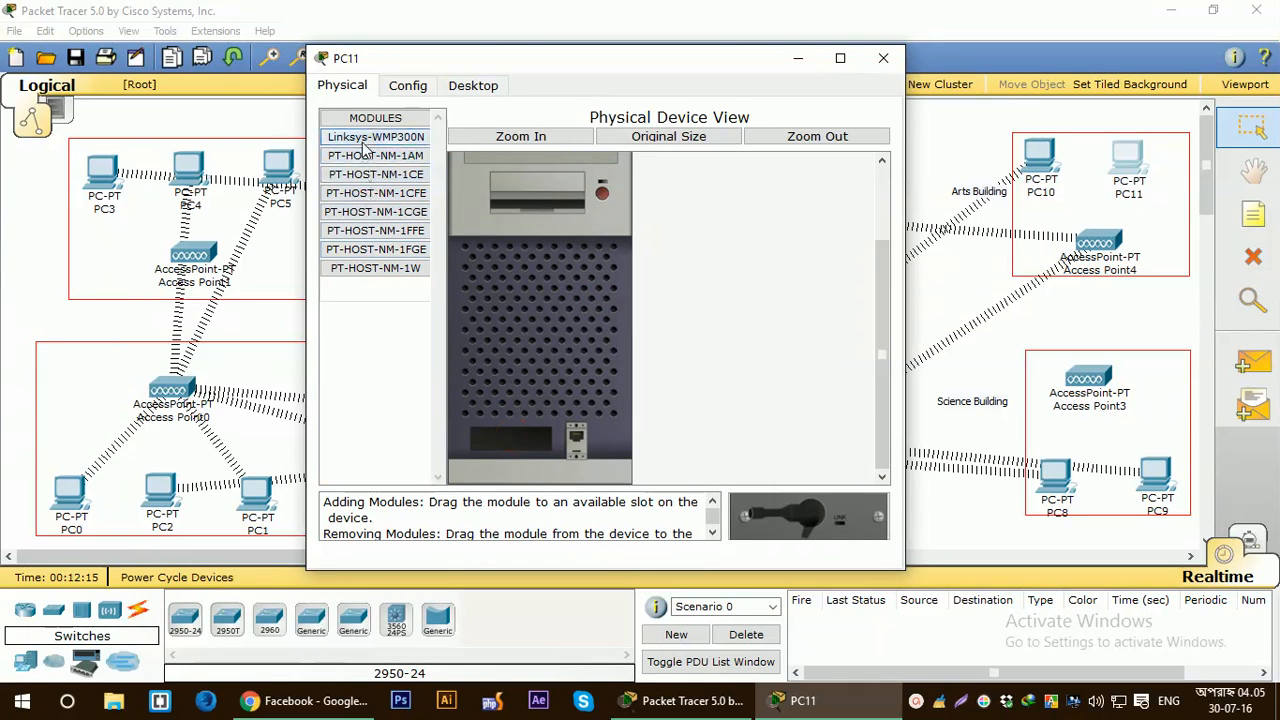
{"action": "left_click_drag", "start_coordinate": [370, 140], "coordinate": [515, 432]}
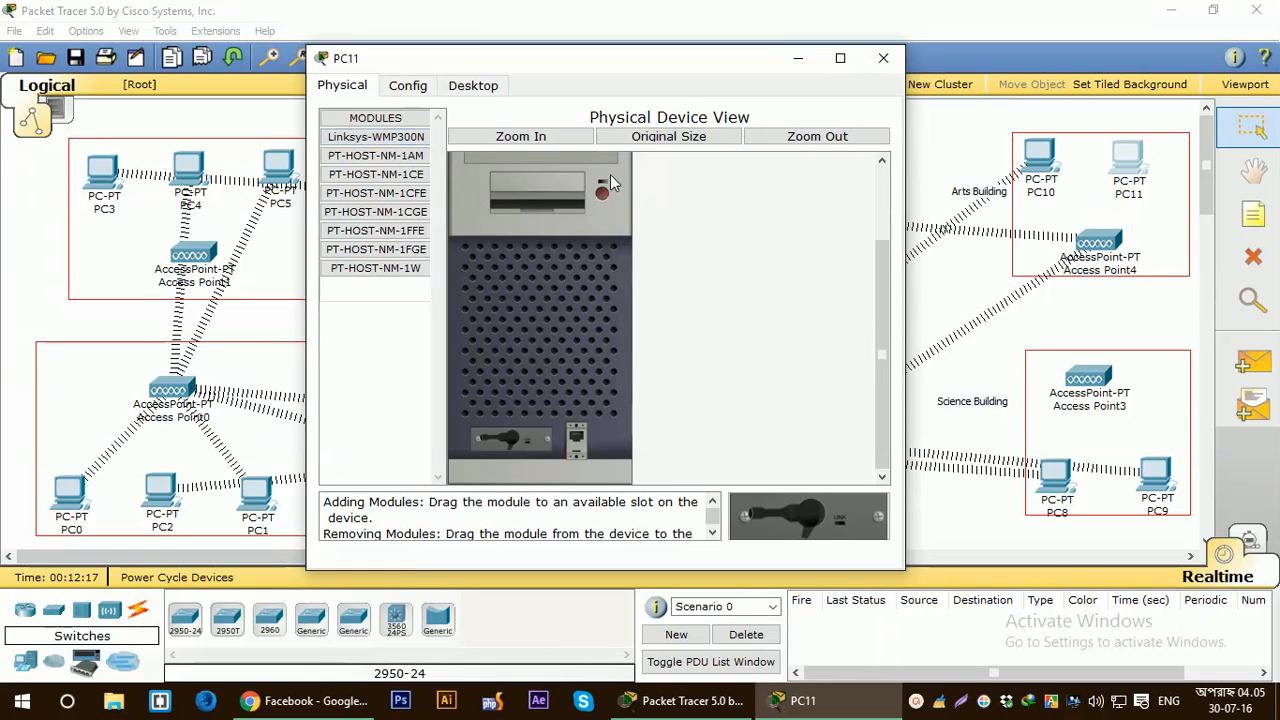
{"action": "left_click", "coordinate": [884, 60]}
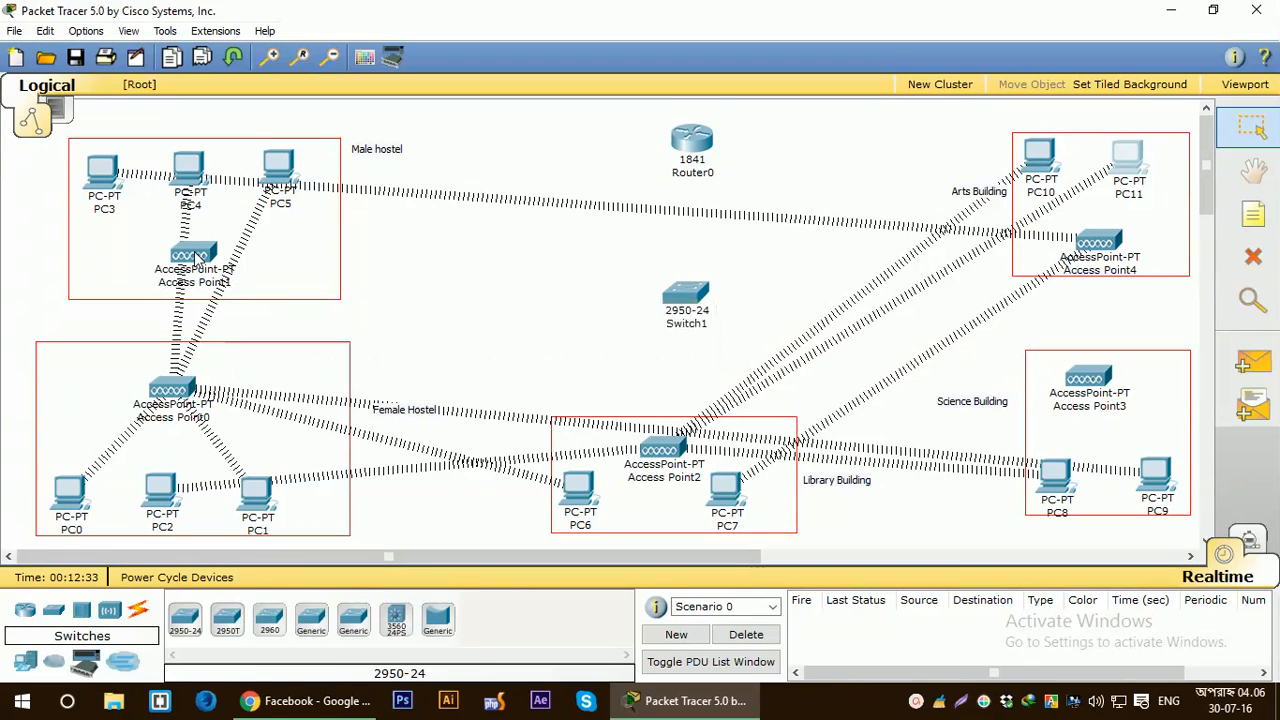
Connect Access Point1's port to FastEthernet0/1 on Switch1 with a copper straight-through cable, and select the automatic connection type
{"action": "mouse_move", "coordinate": [195, 258]}
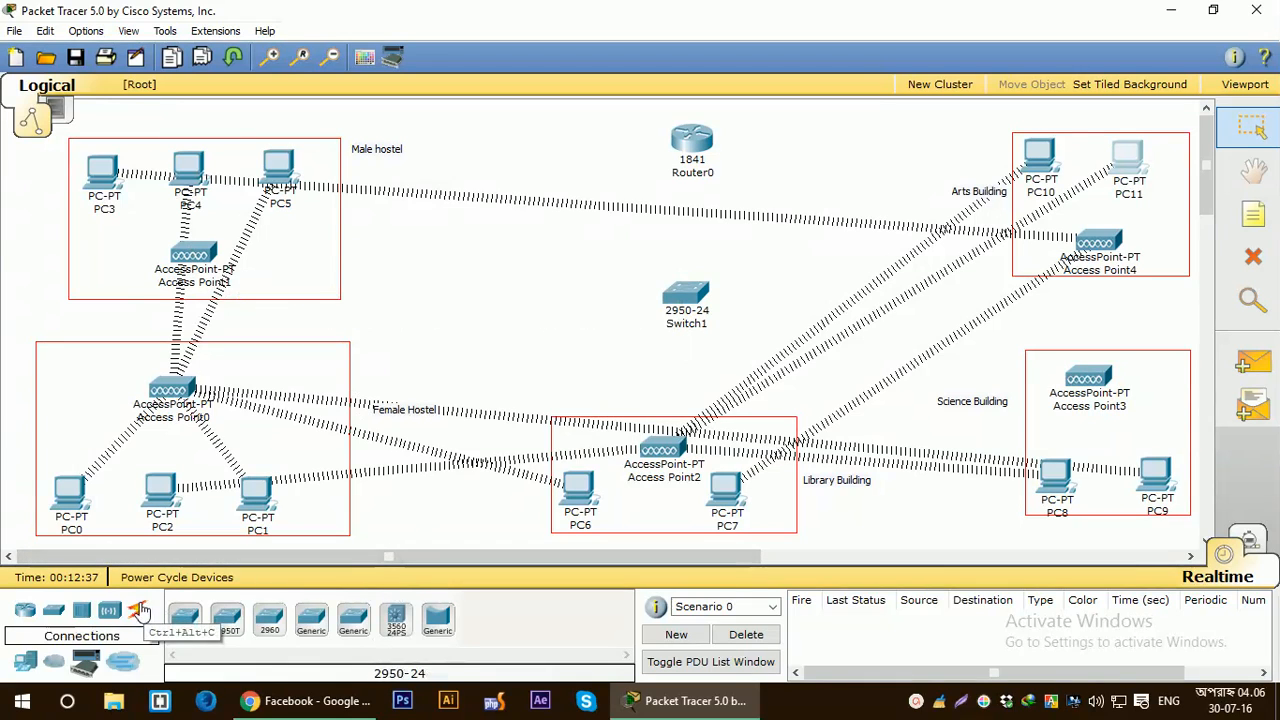
{"action": "left_click", "coordinate": [138, 610]}
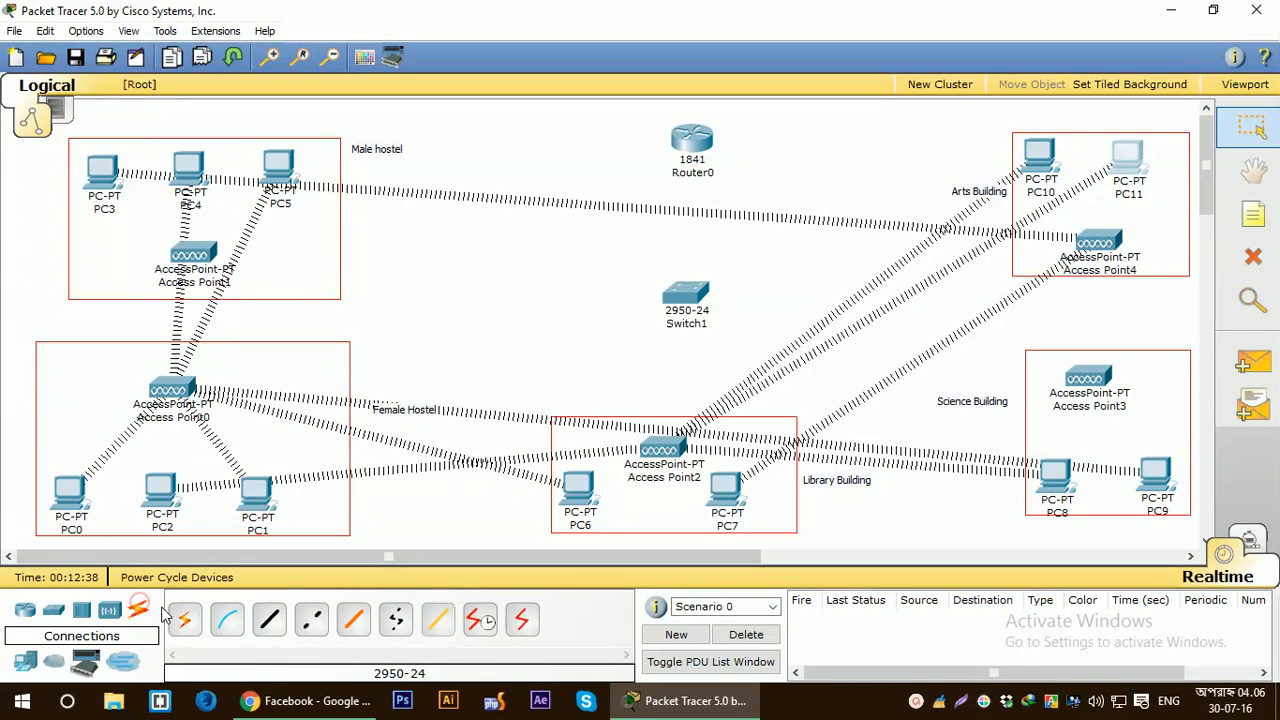
{"action": "left_click", "coordinate": [270, 620]}
{"action": "left_click", "coordinate": [205, 258]}
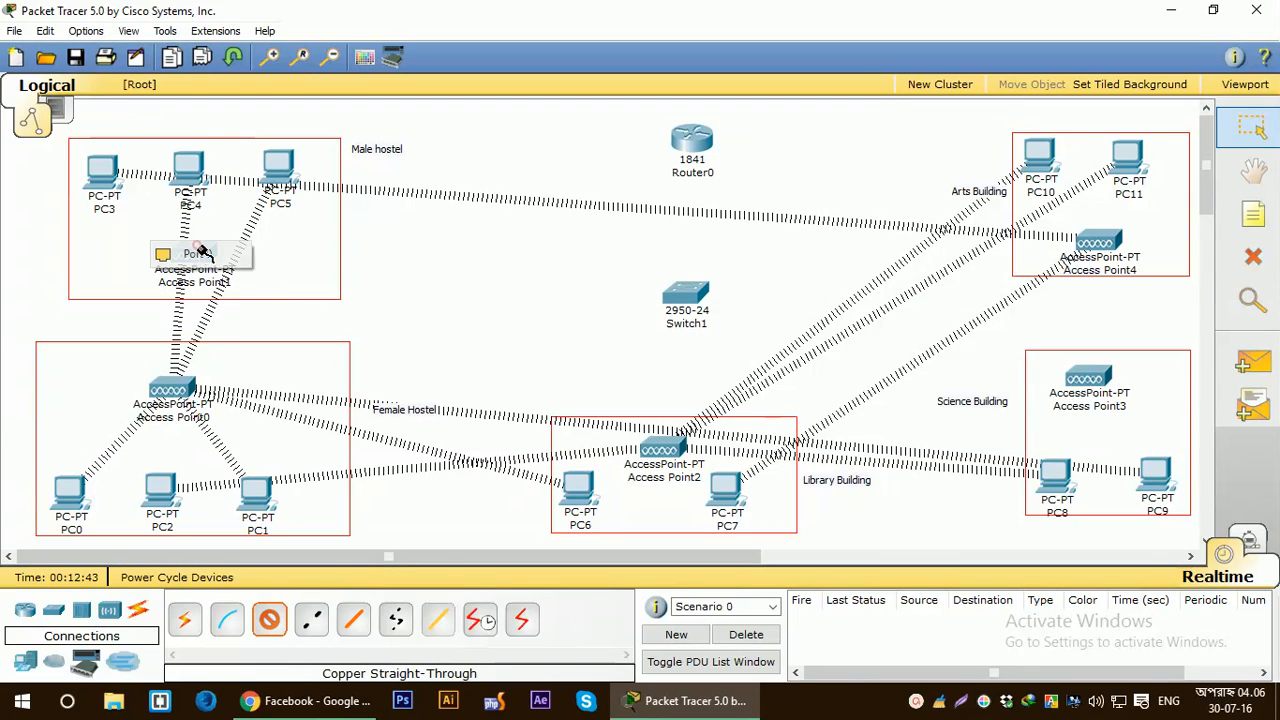
{"action": "left_click", "coordinate": [195, 251]}
{"action": "left_click", "coordinate": [683, 296]}
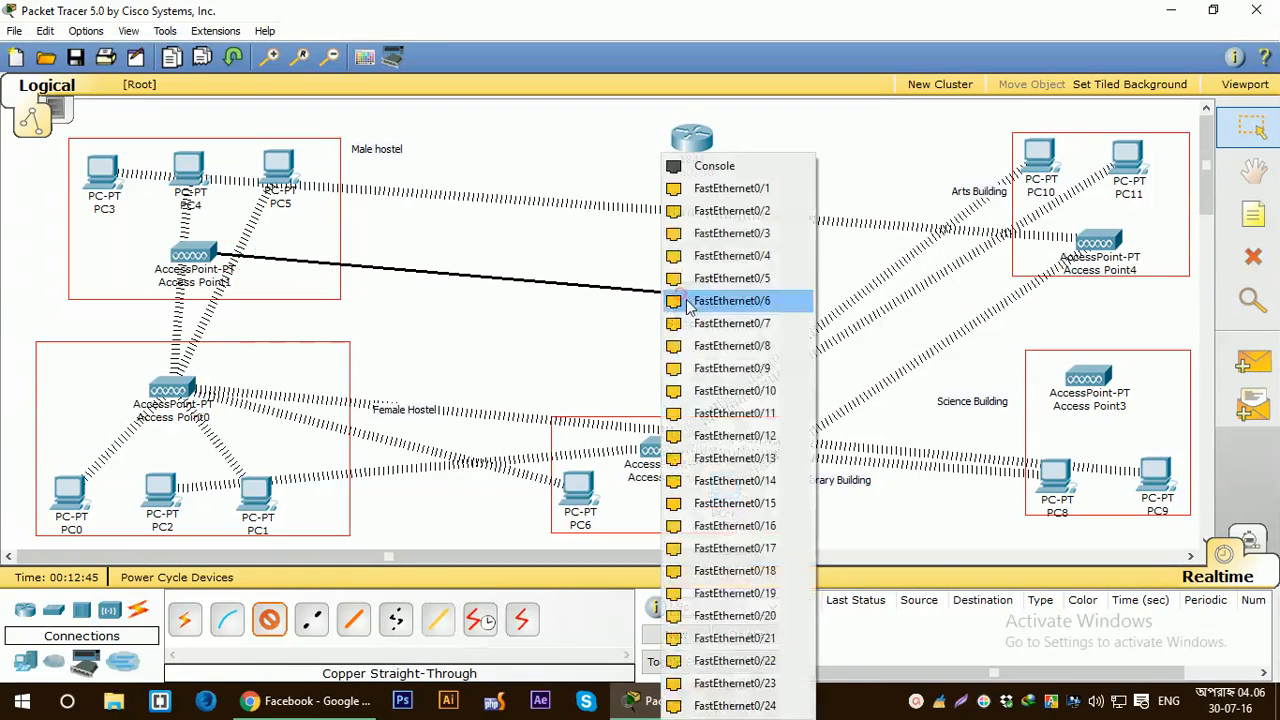
{"action": "left_click", "coordinate": [713, 186]}
{"action": "left_click", "coordinate": [184, 620]}
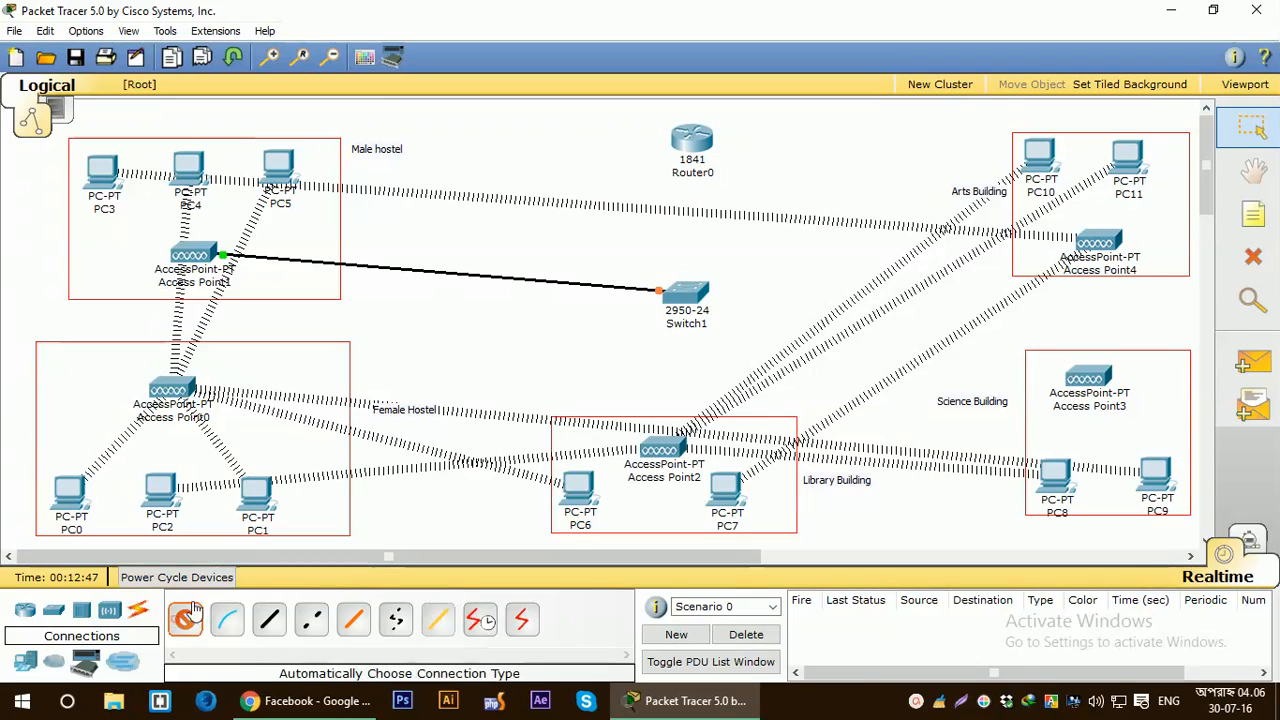
Cable Access Point0 to Switch1 with the automatic connection type, and Access Point2's Port 0 to Switch1 with a copper straight-through cable
{"action": "left_click", "coordinate": [185, 390]}
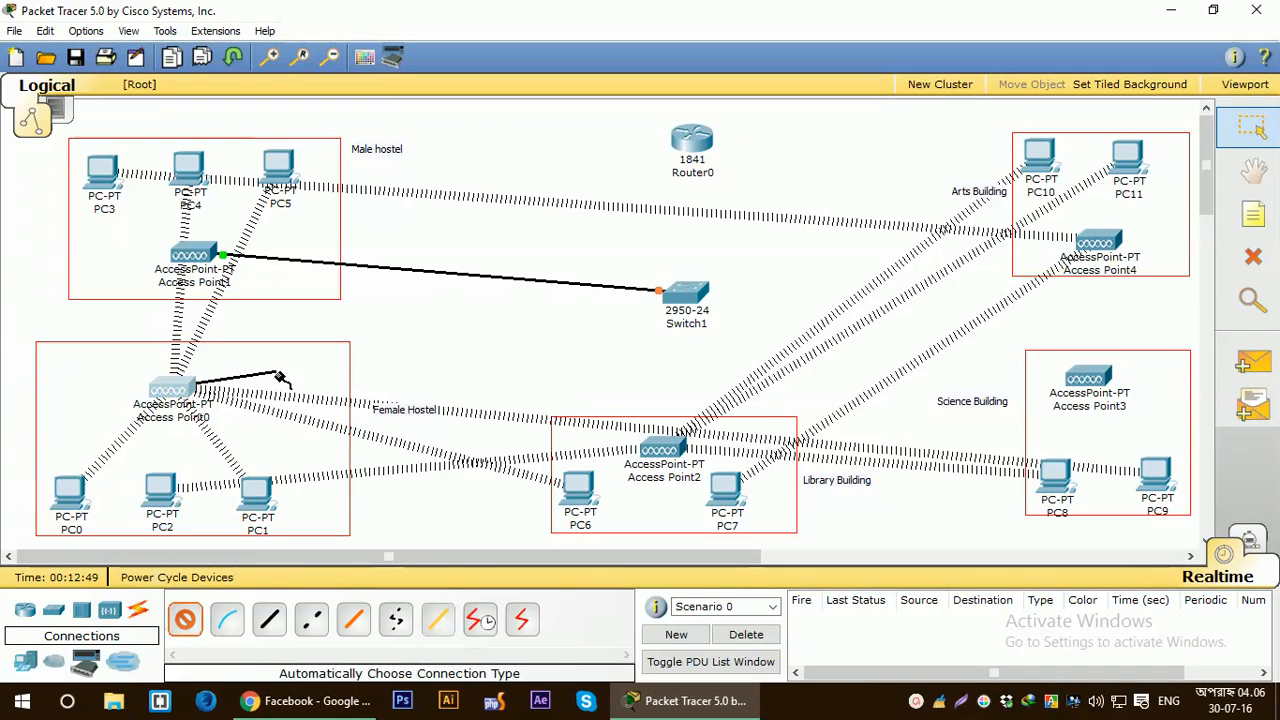
{"action": "left_click", "coordinate": [685, 296]}
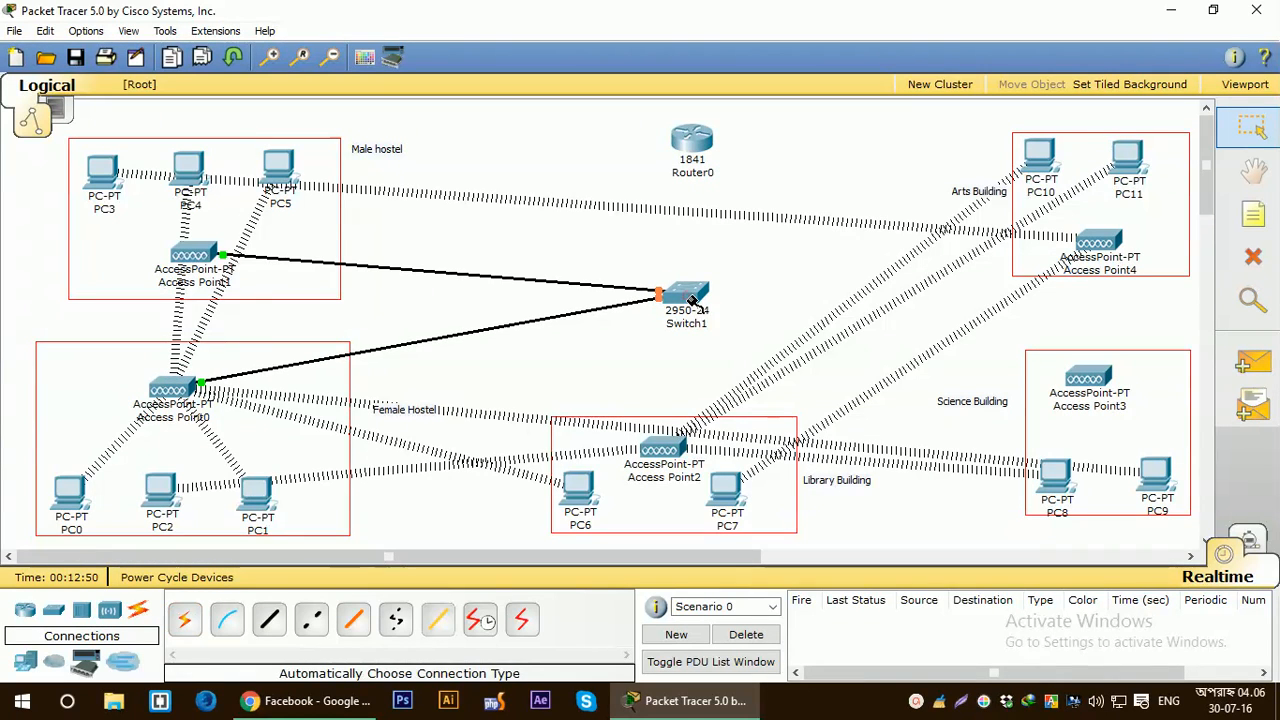
{"action": "left_click", "coordinate": [269, 620]}
{"action": "left_click", "coordinate": [662, 450]}
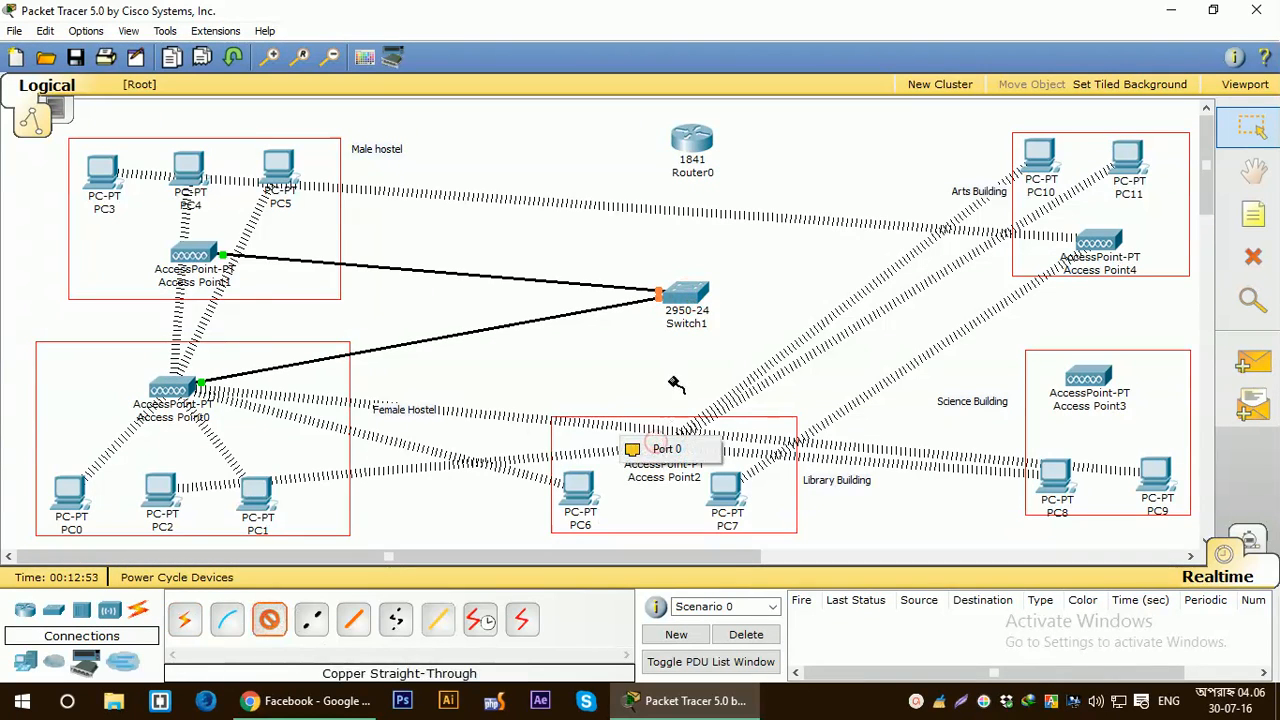
{"action": "left_click", "coordinate": [667, 451]}
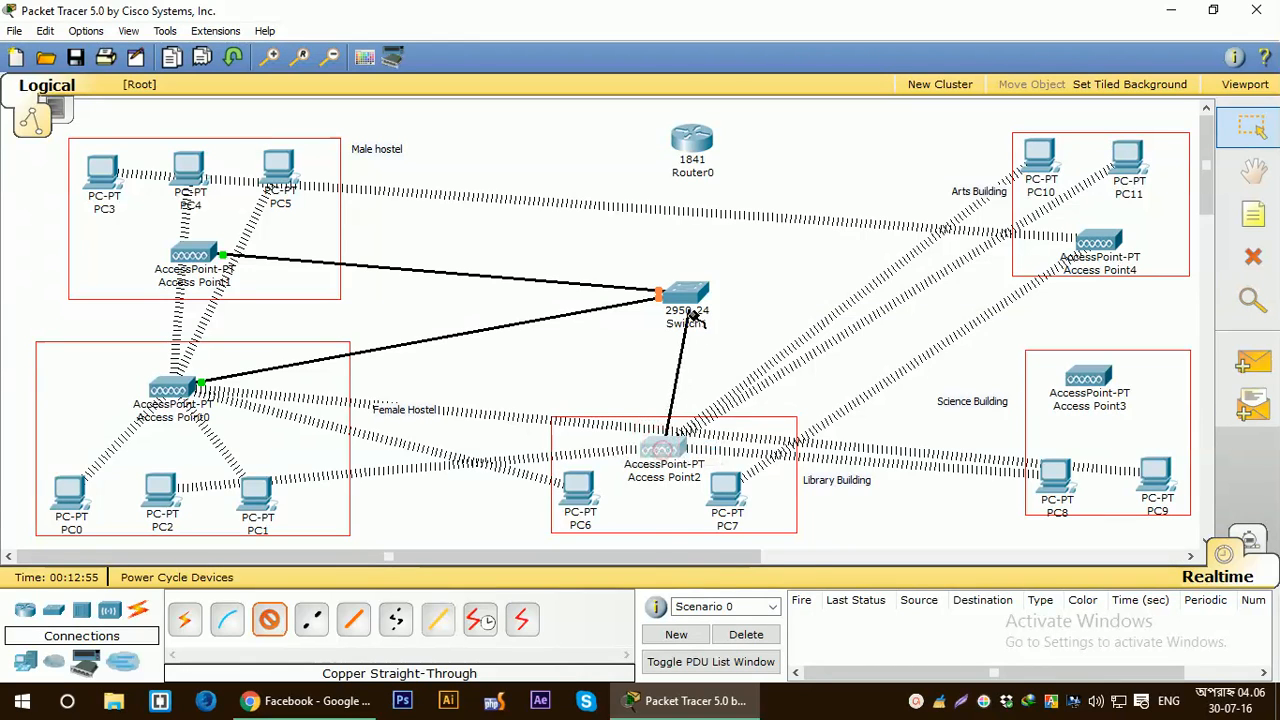
{"action": "left_click", "coordinate": [686, 294]}
{"action": "left_click", "coordinate": [707, 238]}
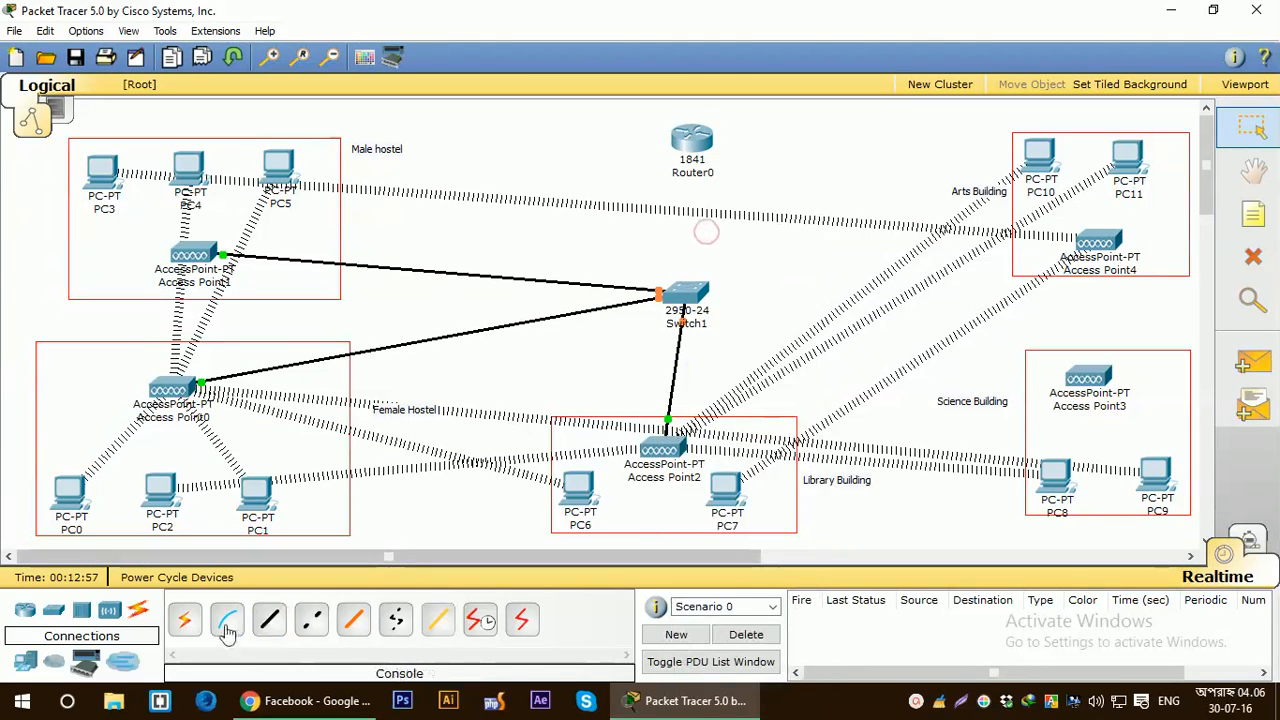
Link Access Point3 and Access Point4 to Switch1 using the automatic connection type
{"action": "left_click", "coordinate": [185, 620]}
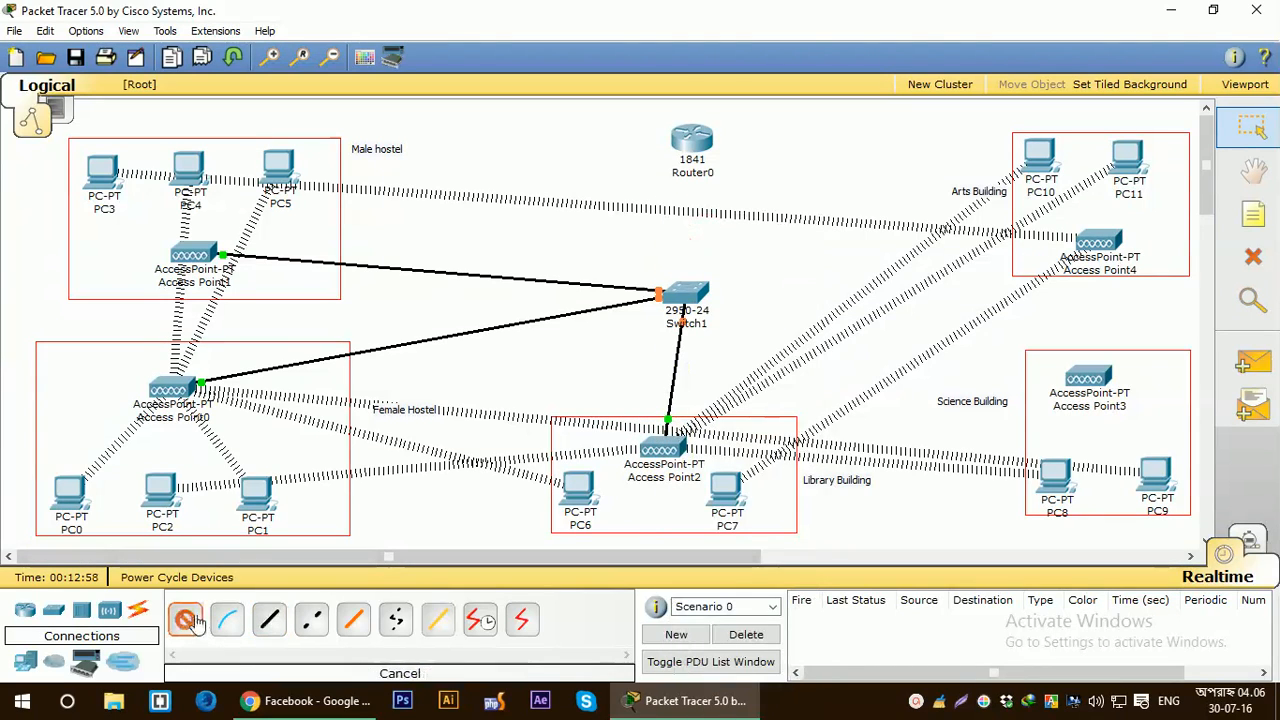
{"action": "left_click", "coordinate": [1086, 375]}
{"action": "left_click", "coordinate": [703, 303]}
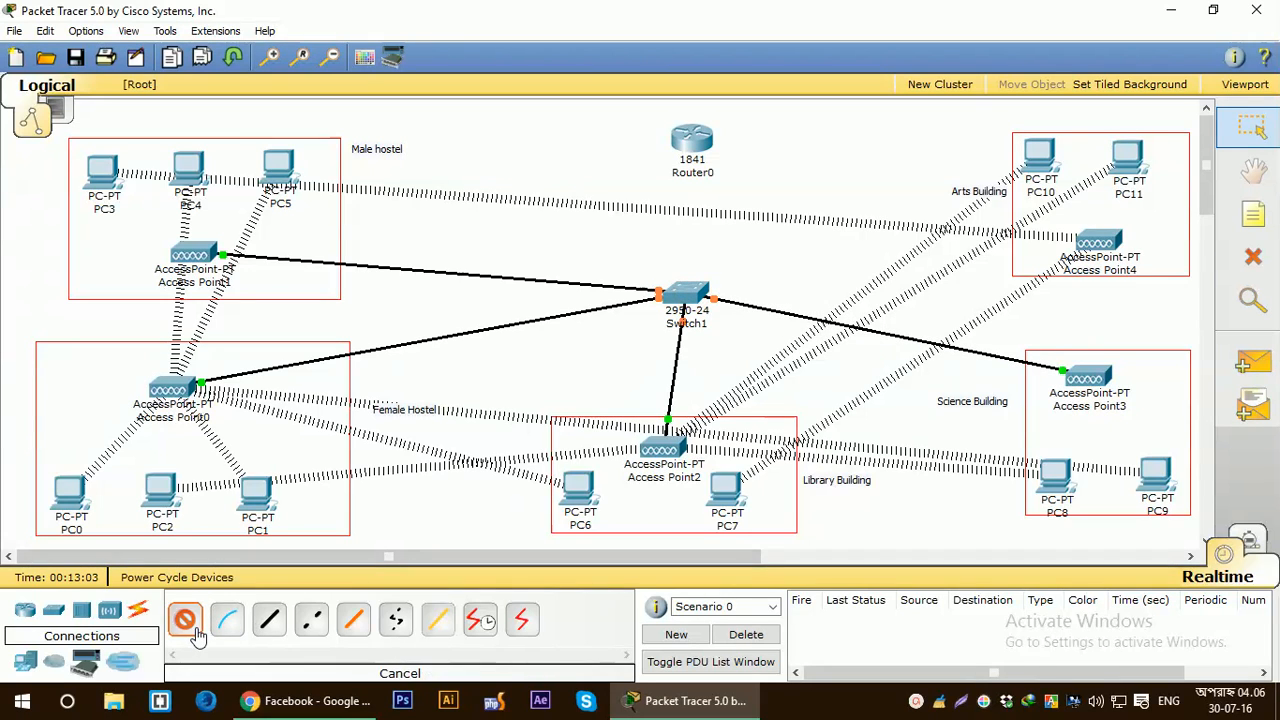
{"action": "left_click", "coordinate": [185, 620]}
{"action": "left_click", "coordinate": [1098, 243]}
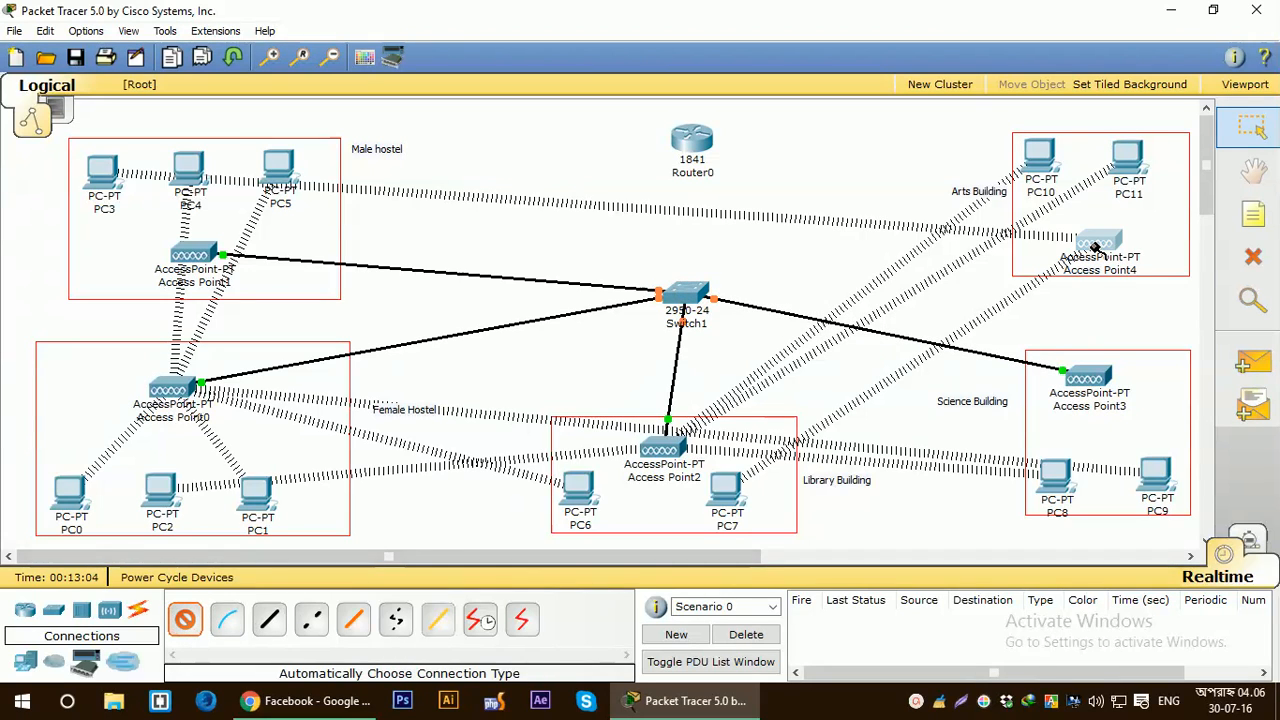
{"action": "left_click", "coordinate": [690, 296]}
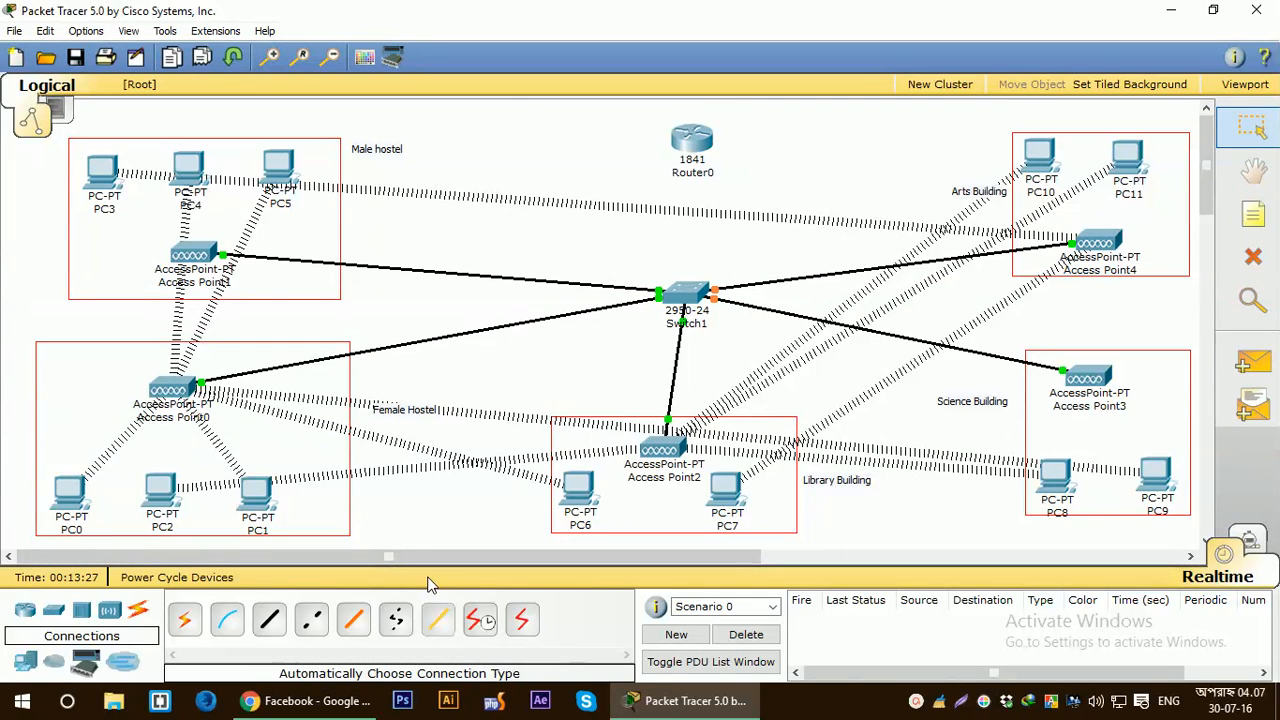
Review Router0's physical modules and its global configuration settings
{"action": "left_click", "coordinate": [678, 155]}
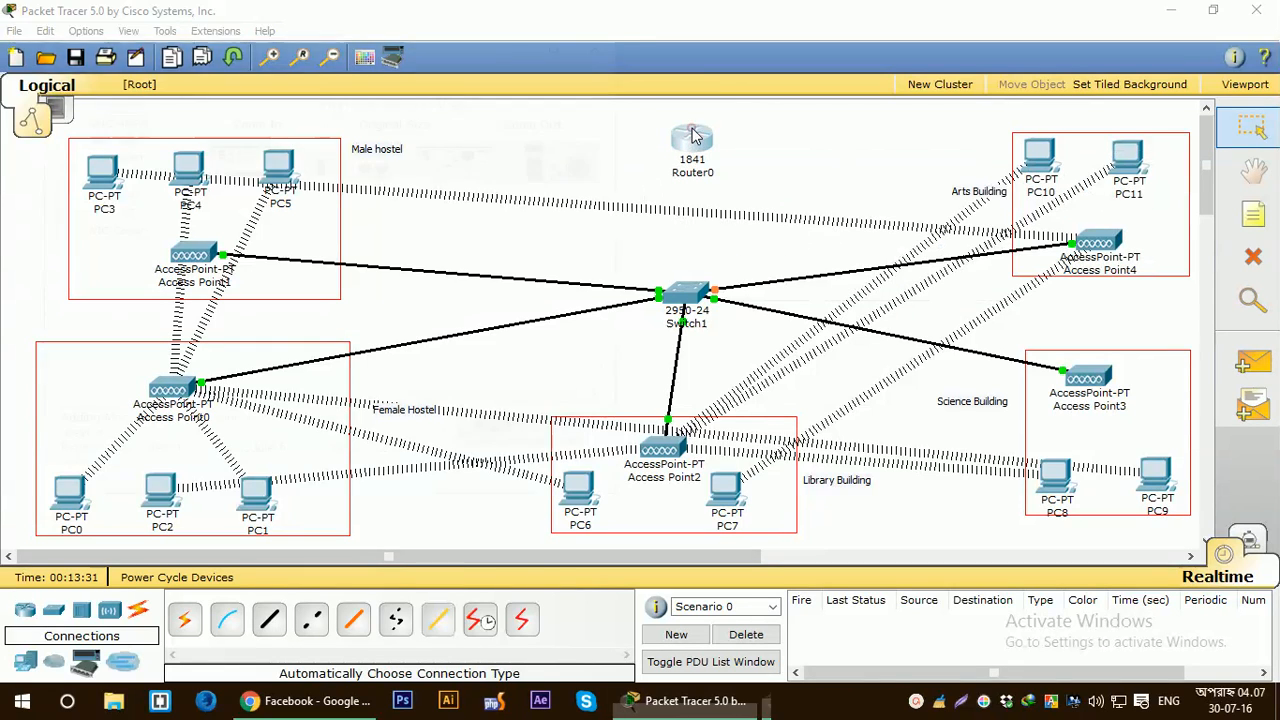
{"action": "left_click_drag", "start_coordinate": [388, 35], "coordinate": [590, 90]}
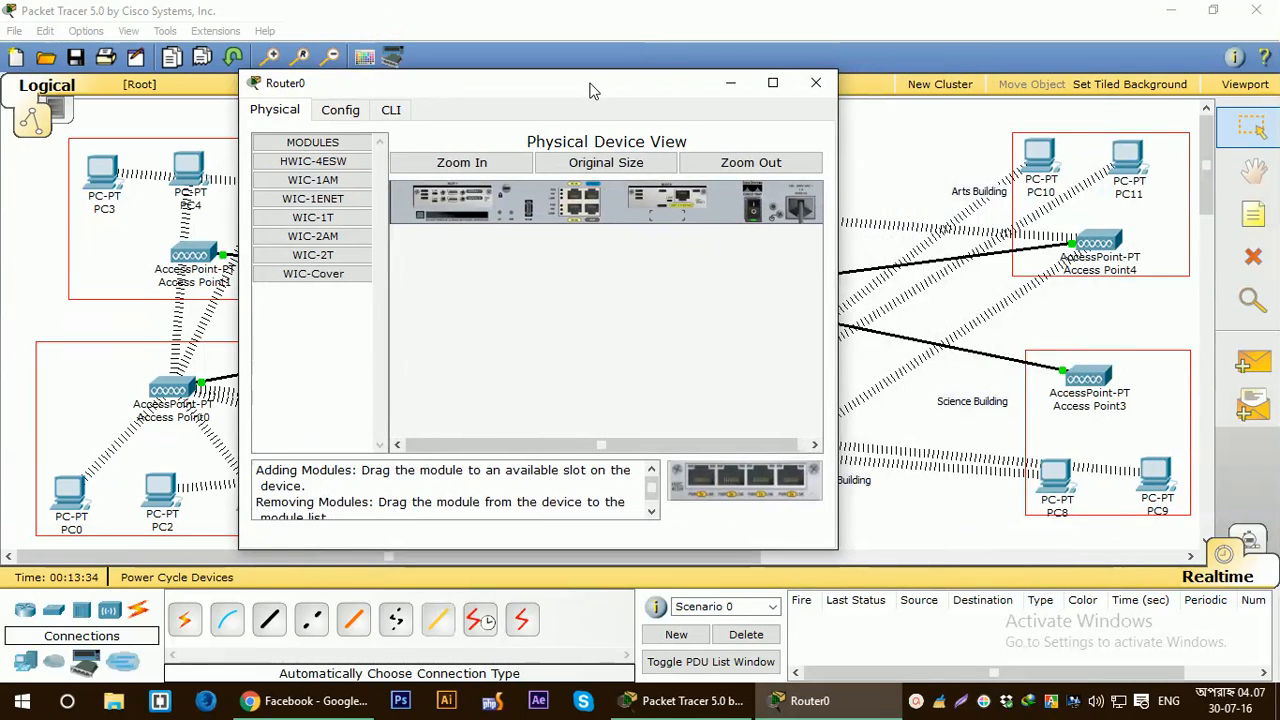
{"action": "left_click", "coordinate": [342, 110]}
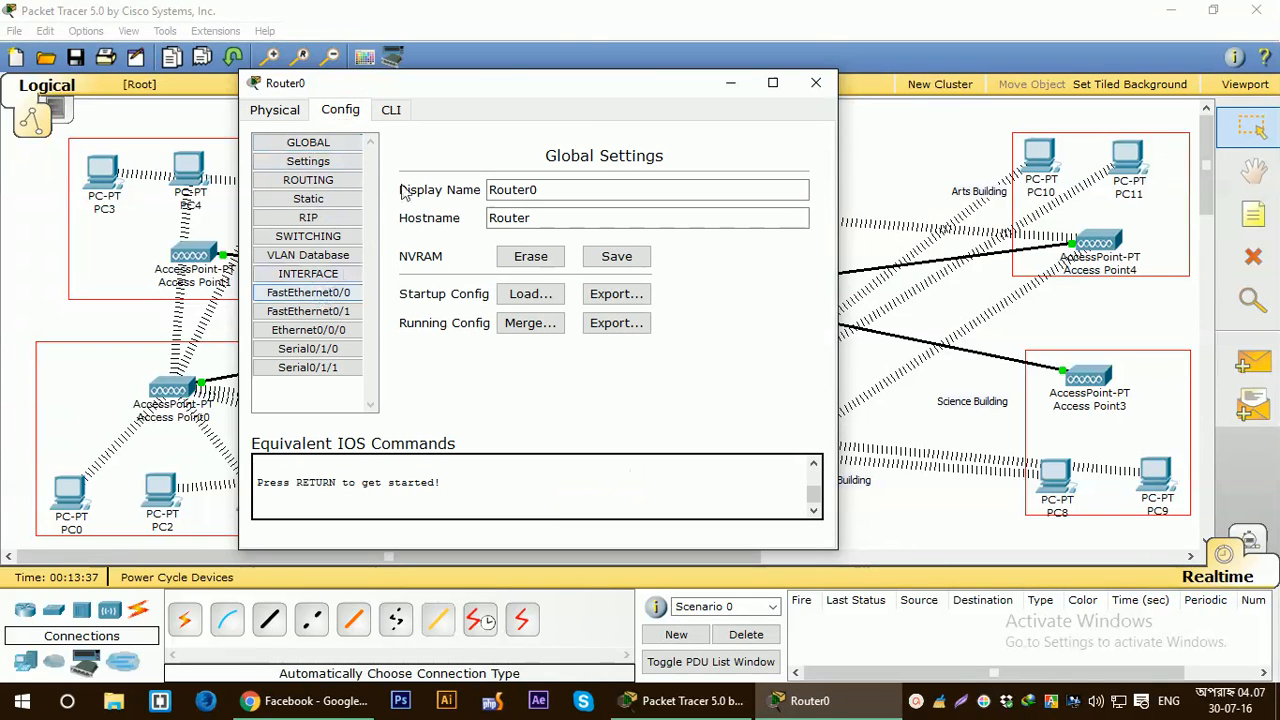
{"action": "left_click", "coordinate": [816, 83]}
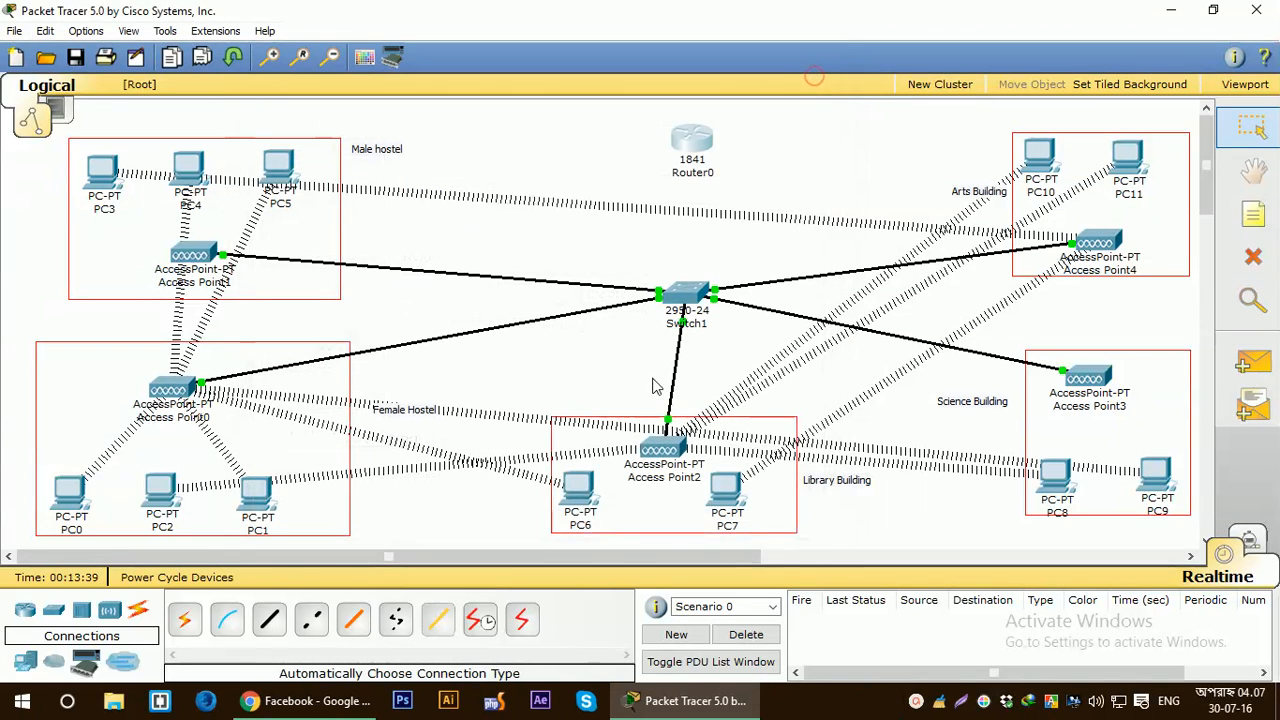
Connect FastEthernet0/6 on Switch1 to FastEthernet0/0 on Router0 with a copper straight-through cable
{"action": "left_click", "coordinate": [269, 620]}
{"action": "left_click", "coordinate": [688, 287]}
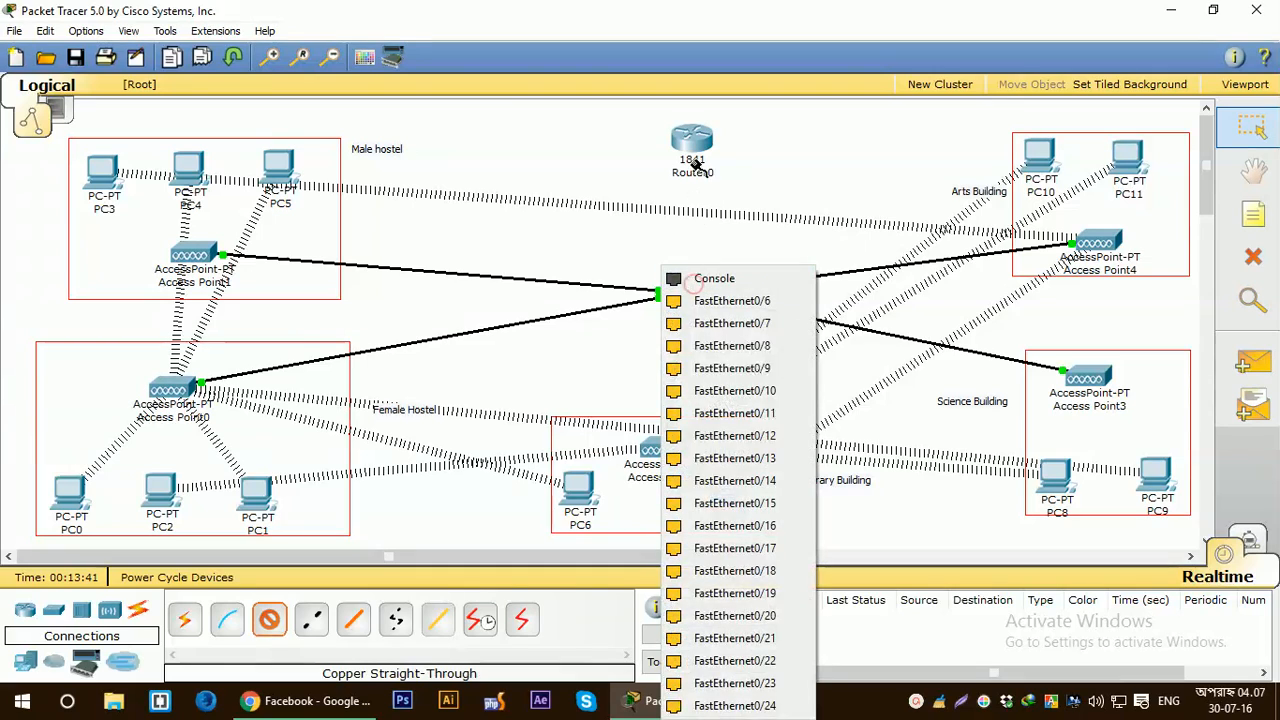
{"action": "left_click", "coordinate": [700, 294]}
{"action": "left_click", "coordinate": [704, 152]}
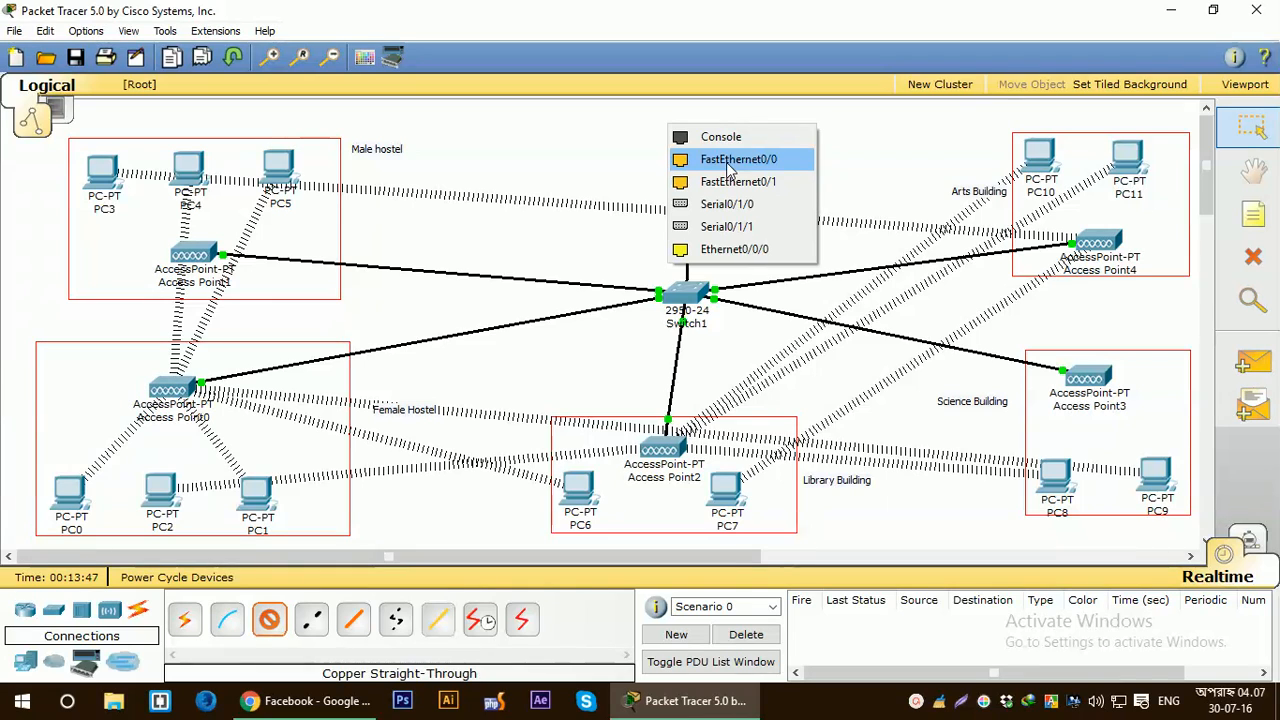
{"action": "left_click", "coordinate": [738, 160]}
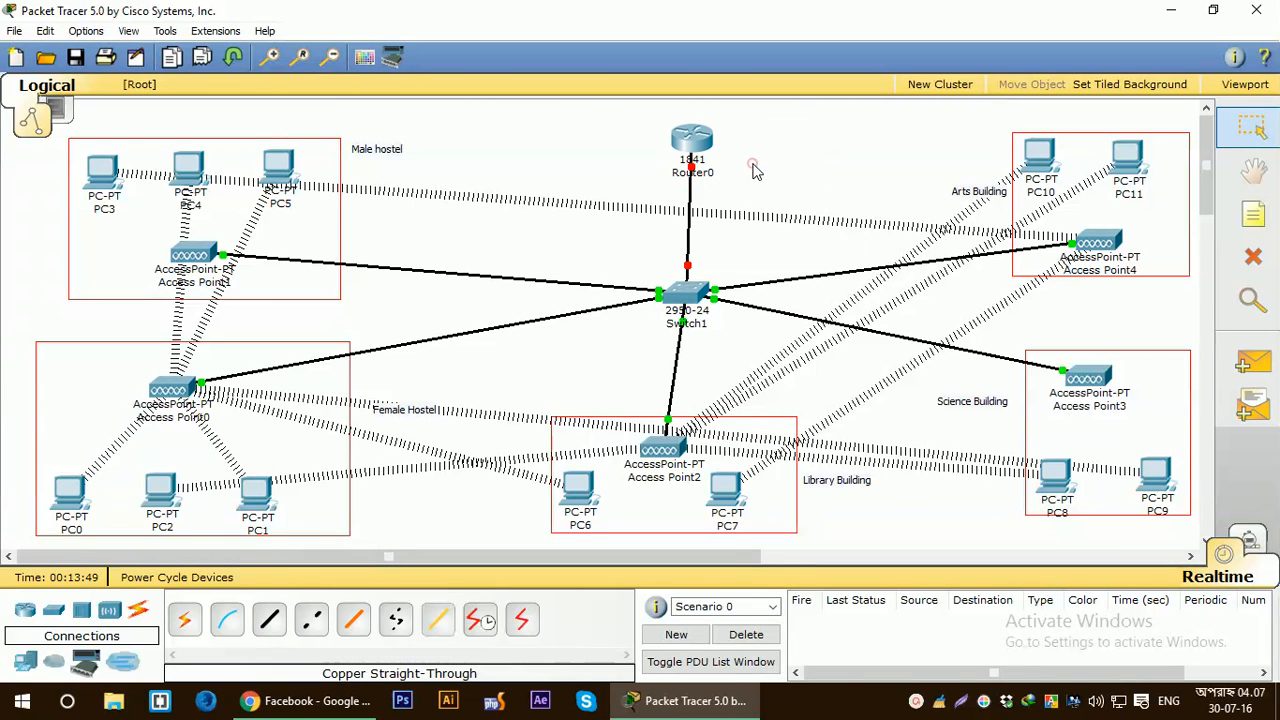
Turn on Router0's FastEthernet0/0 port and assign it IP address 192.168.1.1 with subnet mask 255.255.255.0
{"action": "left_click", "coordinate": [691, 140]}
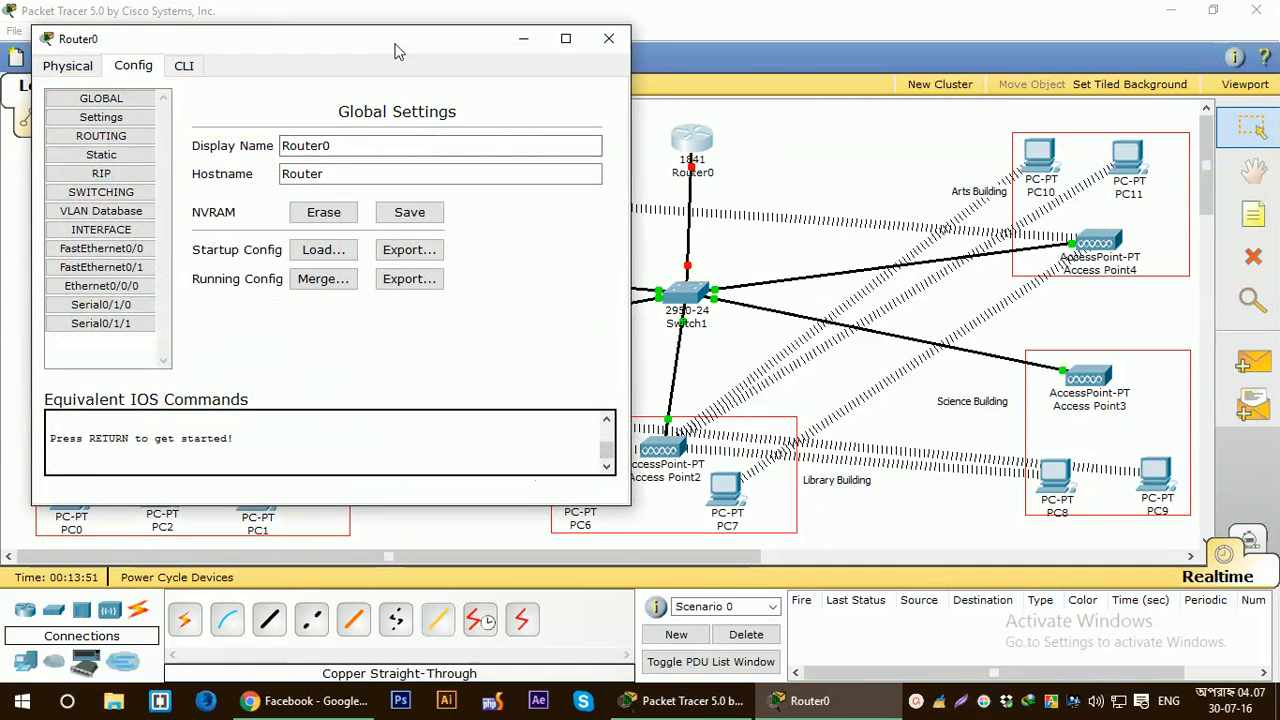
{"action": "left_click_drag", "start_coordinate": [395, 50], "coordinate": [946, 106]}
{"action": "left_click", "coordinate": [680, 303]}
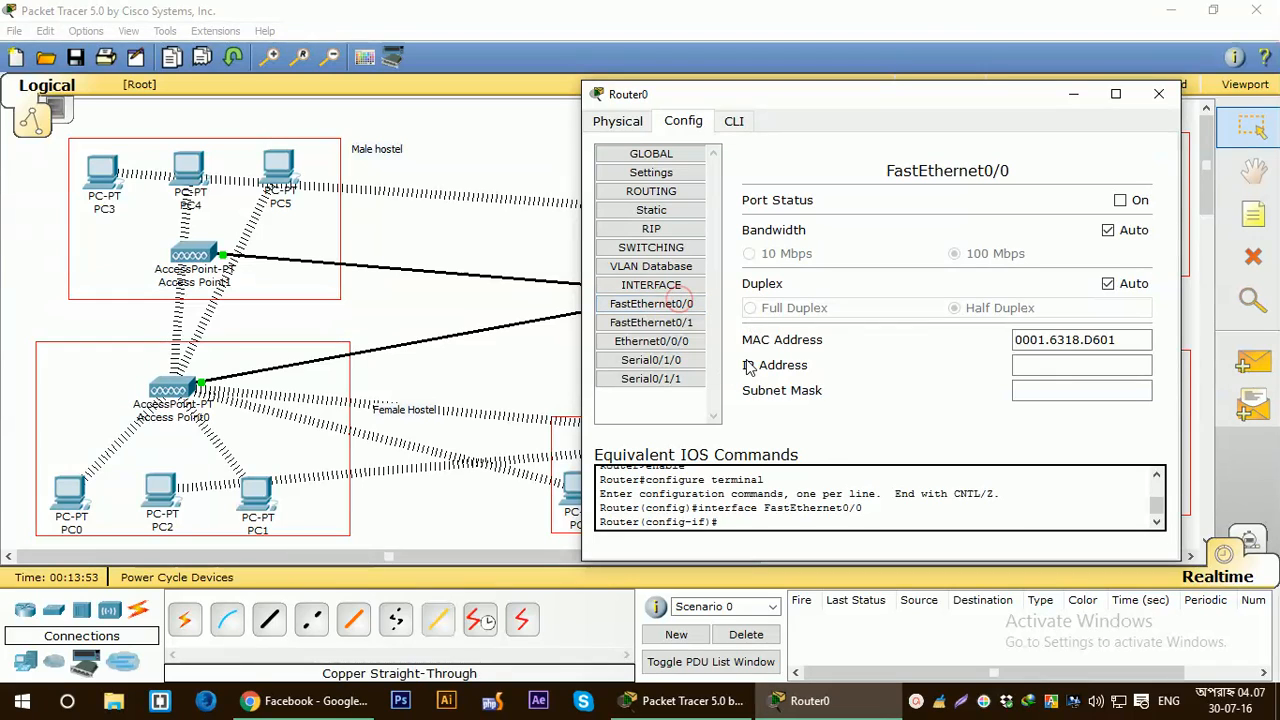
{"action": "left_click", "coordinate": [1120, 201]}
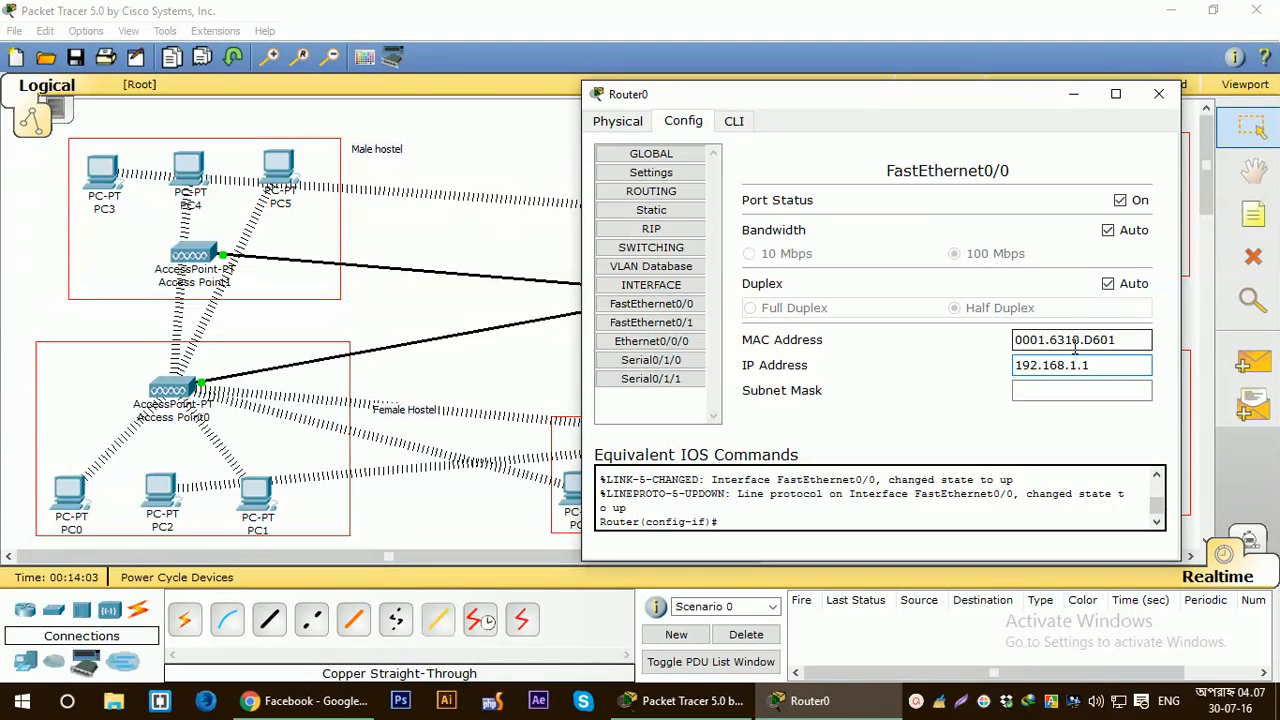
{"action": "left_click", "coordinate": [1080, 391]}
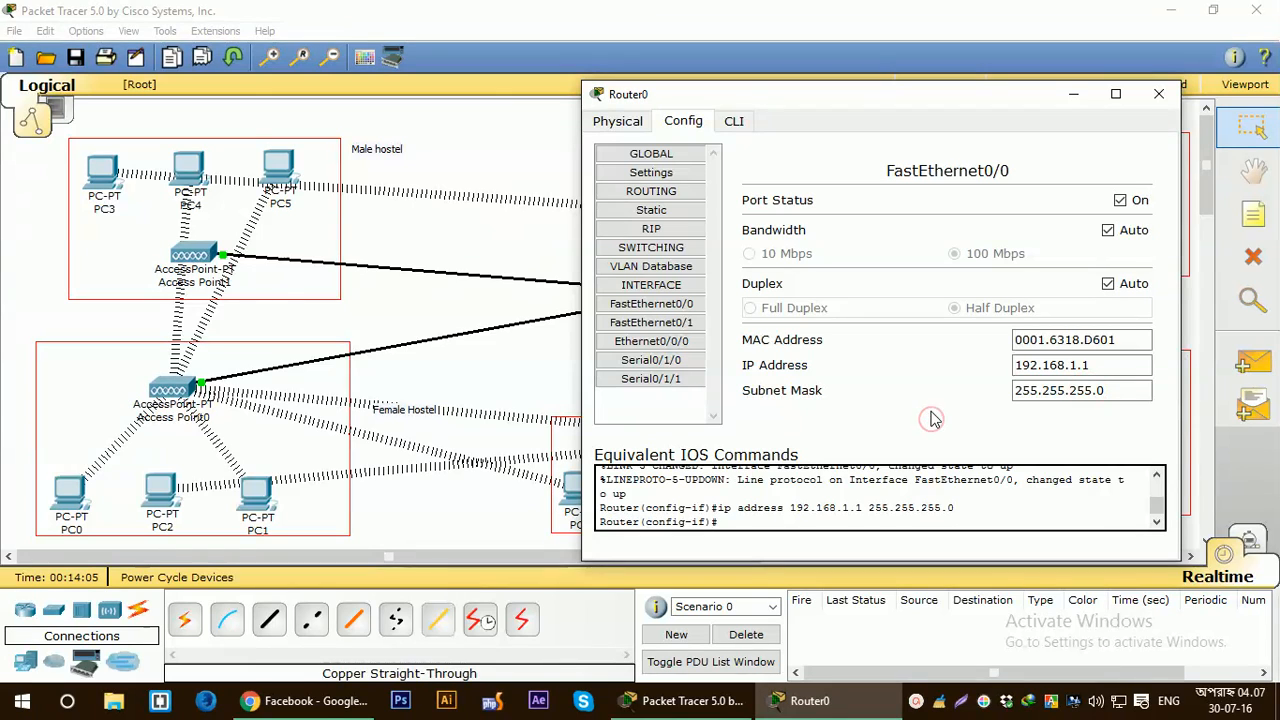
{"action": "left_click", "coordinate": [1158, 94]}
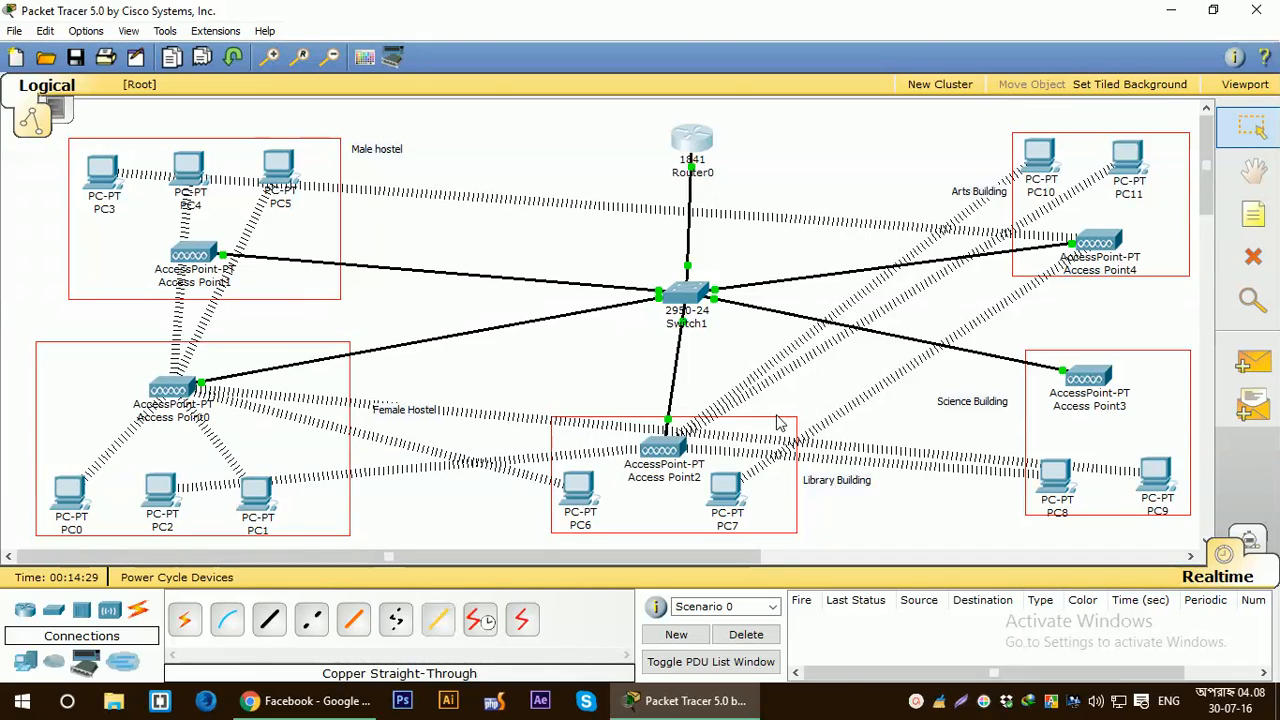
Rename Access Point1 as Male Hostel
{"action": "mouse_move", "coordinate": [211, 262]}
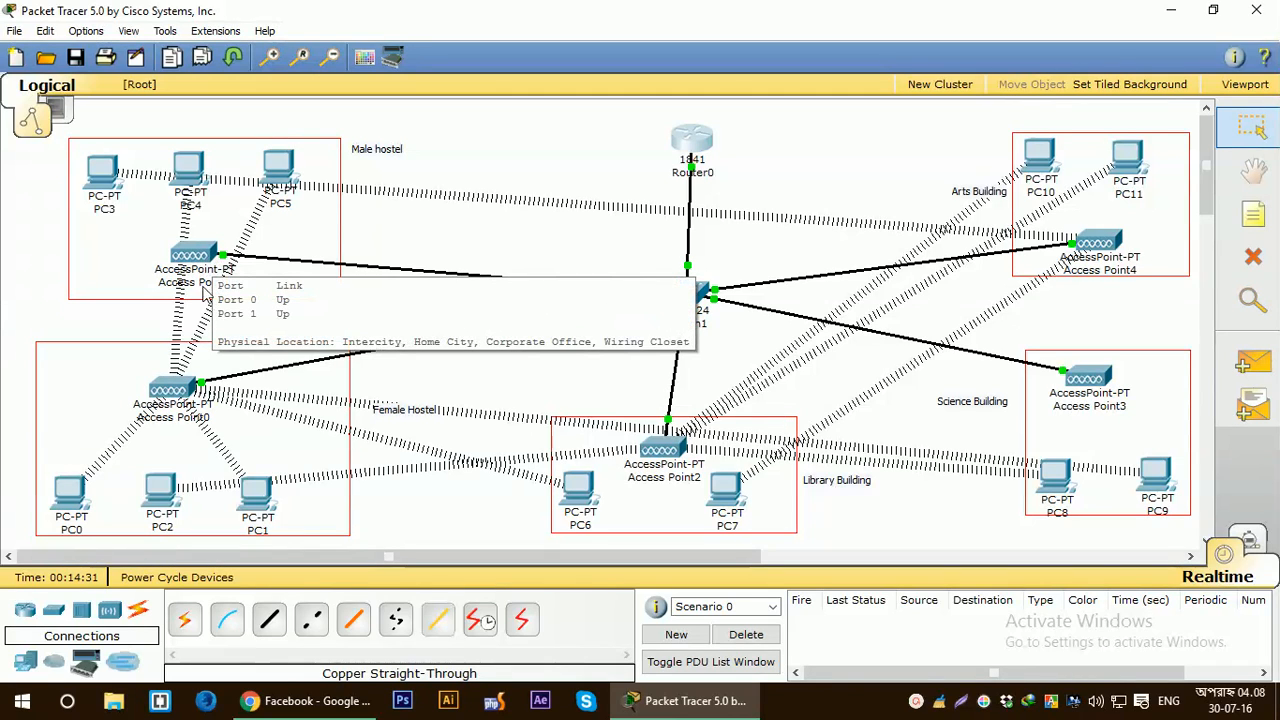
{"action": "left_click", "coordinate": [218, 282]}
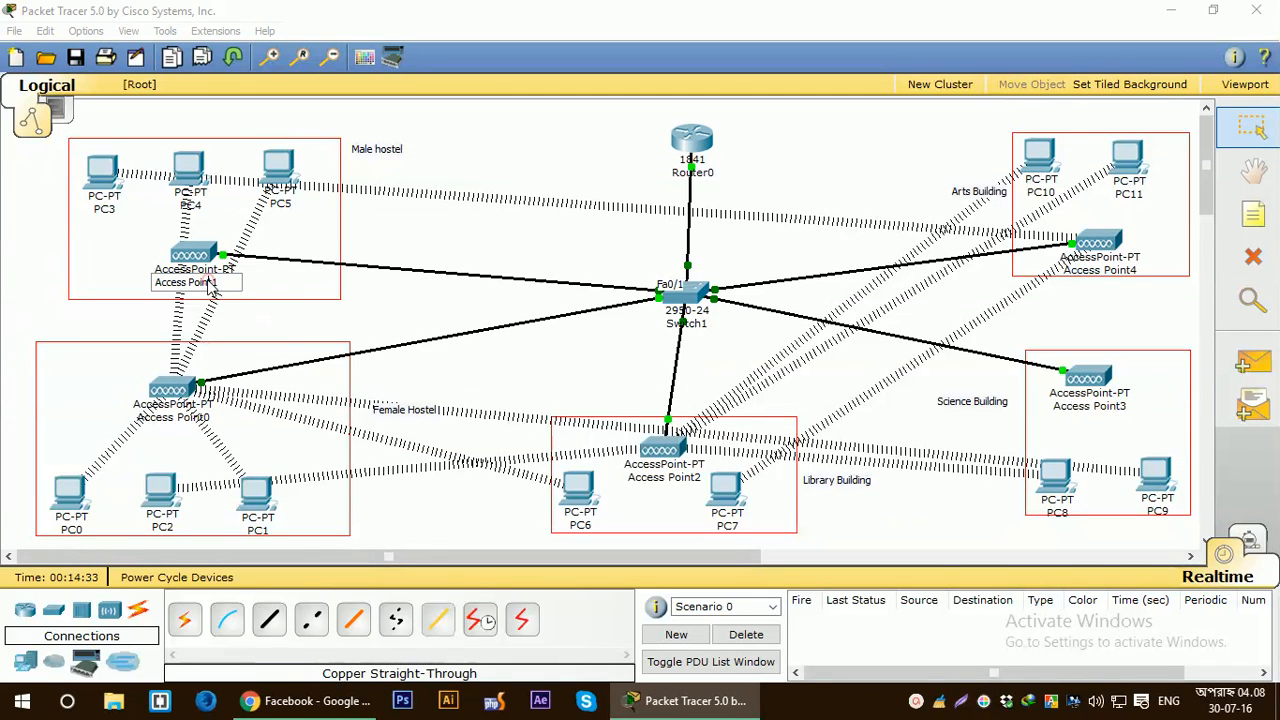
{"action": "double_click", "coordinate": [218, 282]}
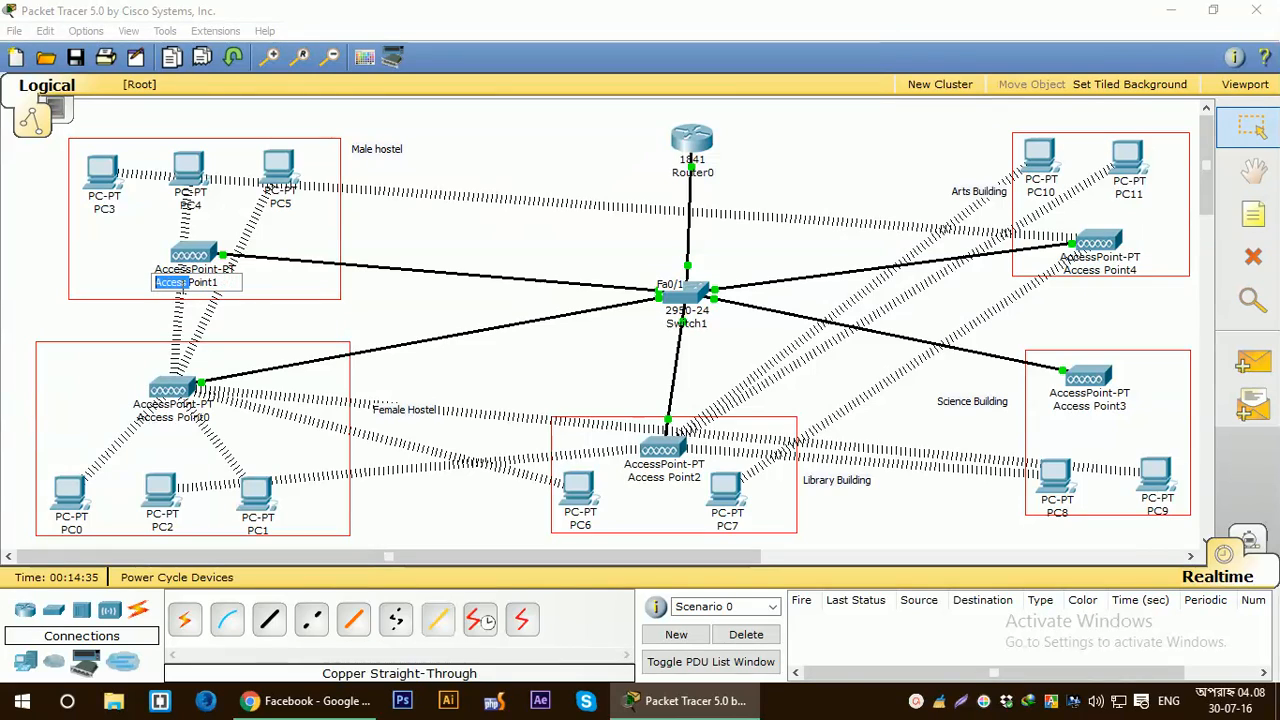
{"action": "left_click_drag", "start_coordinate": [218, 282], "coordinate": [230, 280]}
{"action": "triple_click", "coordinate": [227, 281]}
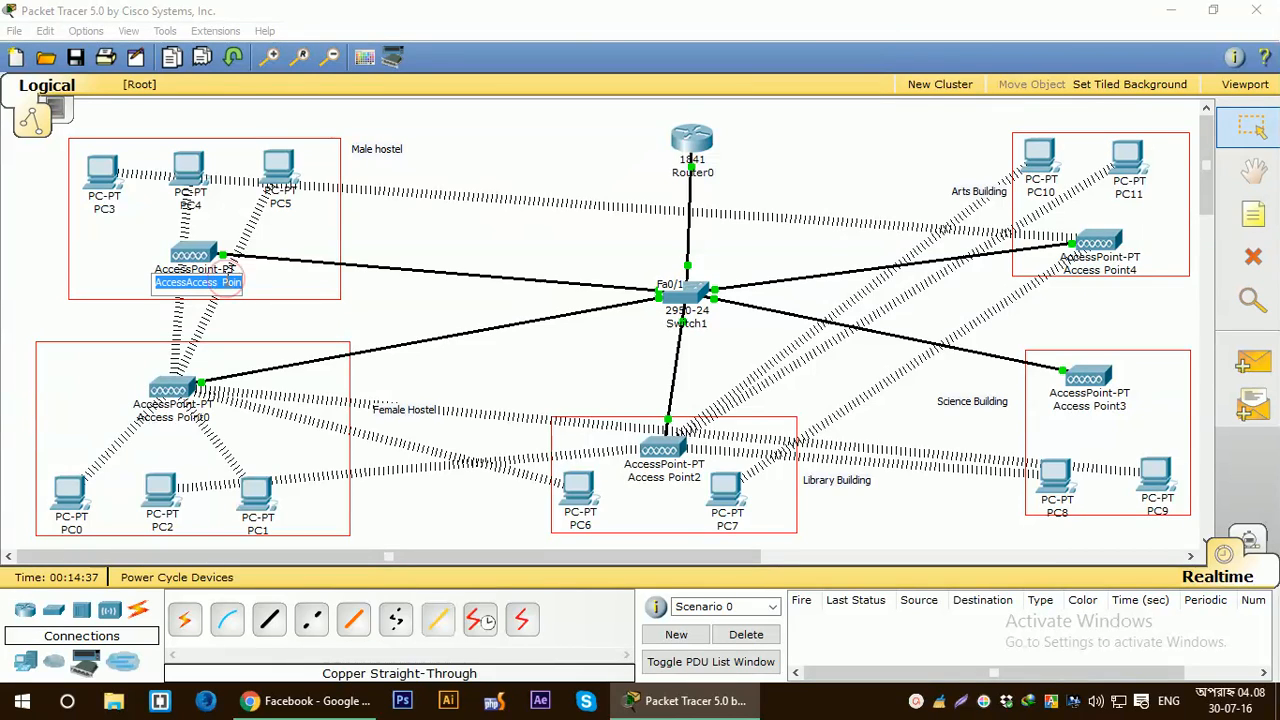
{"action": "type", "text": "Male"}
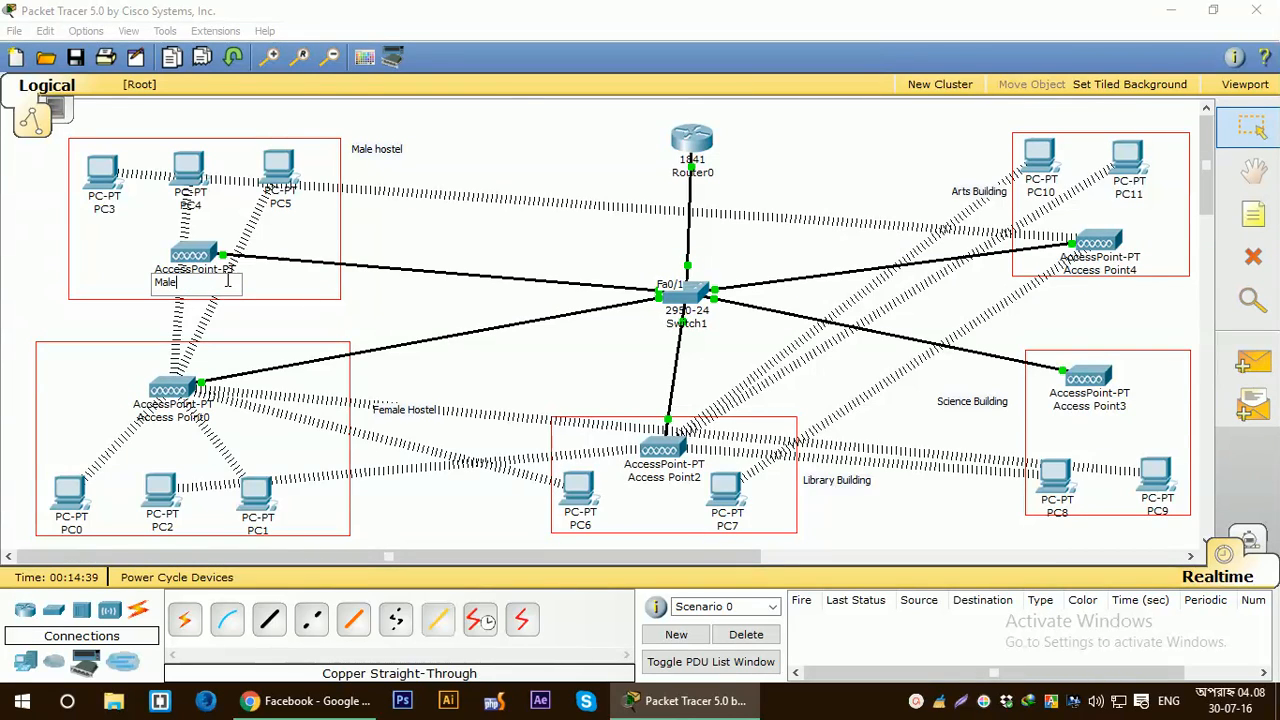
{"action": "type", "text": " Hostel"}
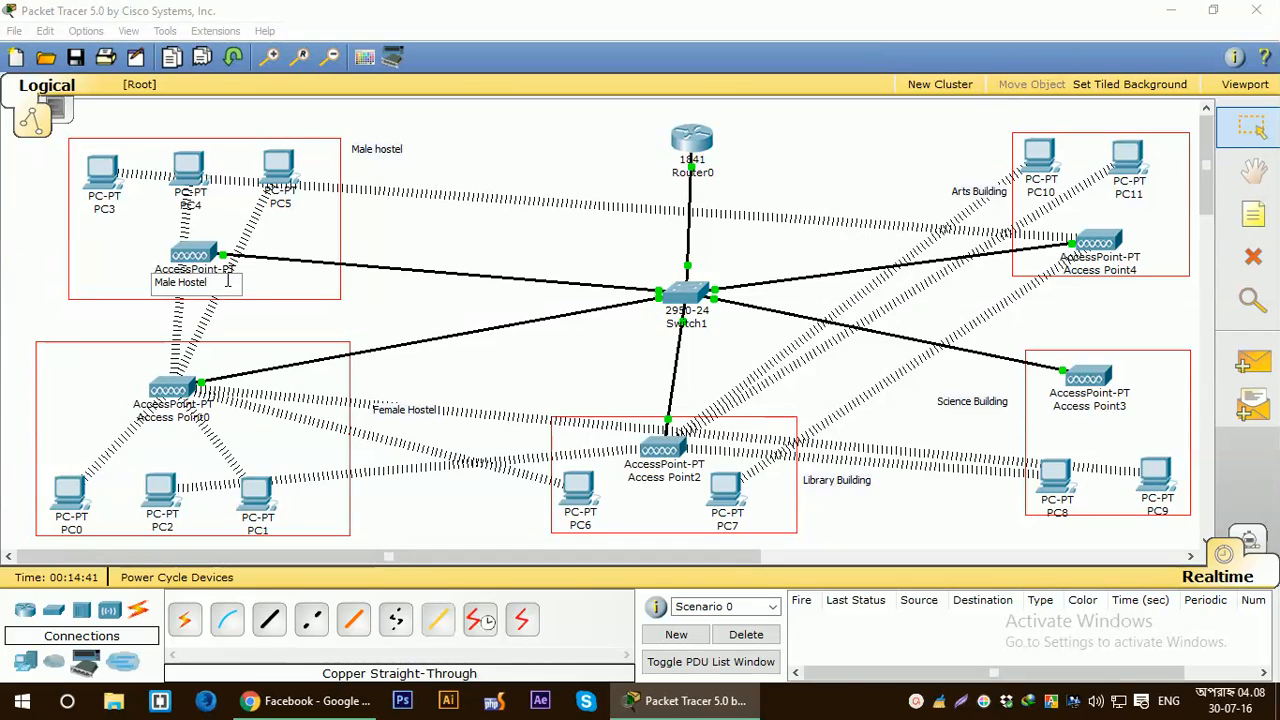
{"action": "left_click", "coordinate": [289, 286]}
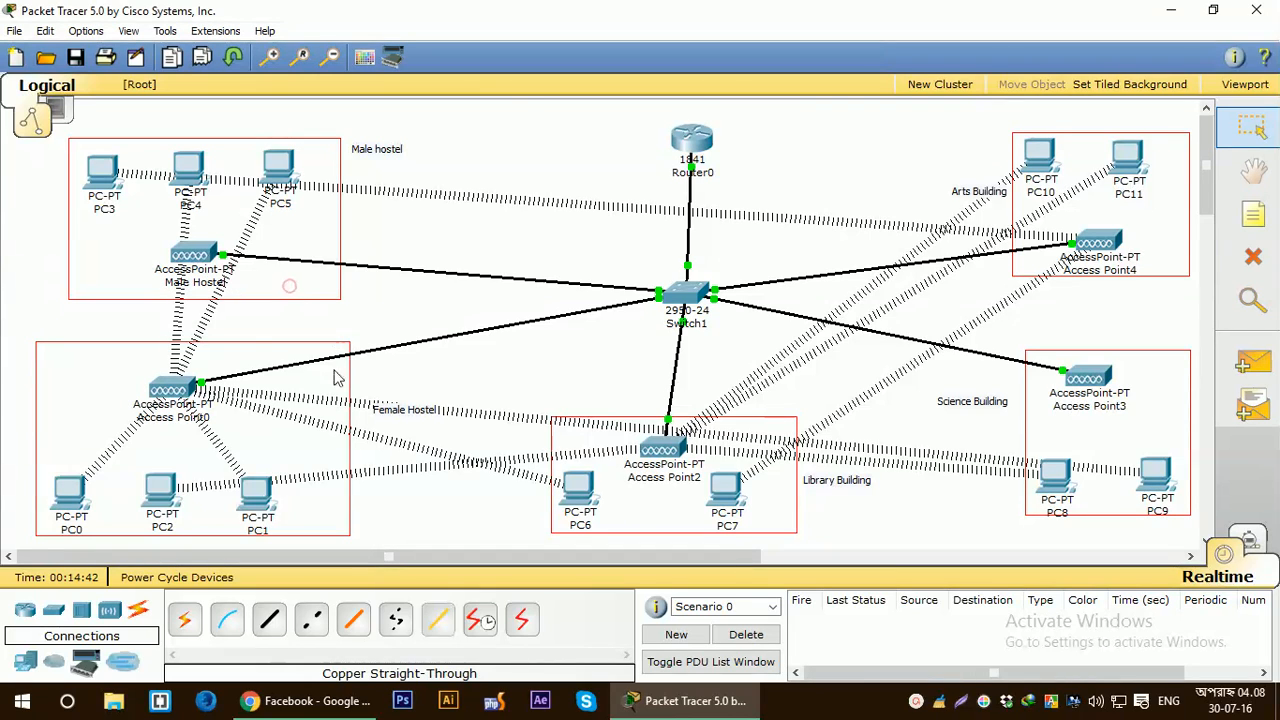
Rename Access Point0 as Female Hostel
{"action": "left_click", "coordinate": [182, 417]}
{"action": "double_click", "coordinate": [183, 417]}
{"action": "triple_click", "coordinate": [197, 418]}
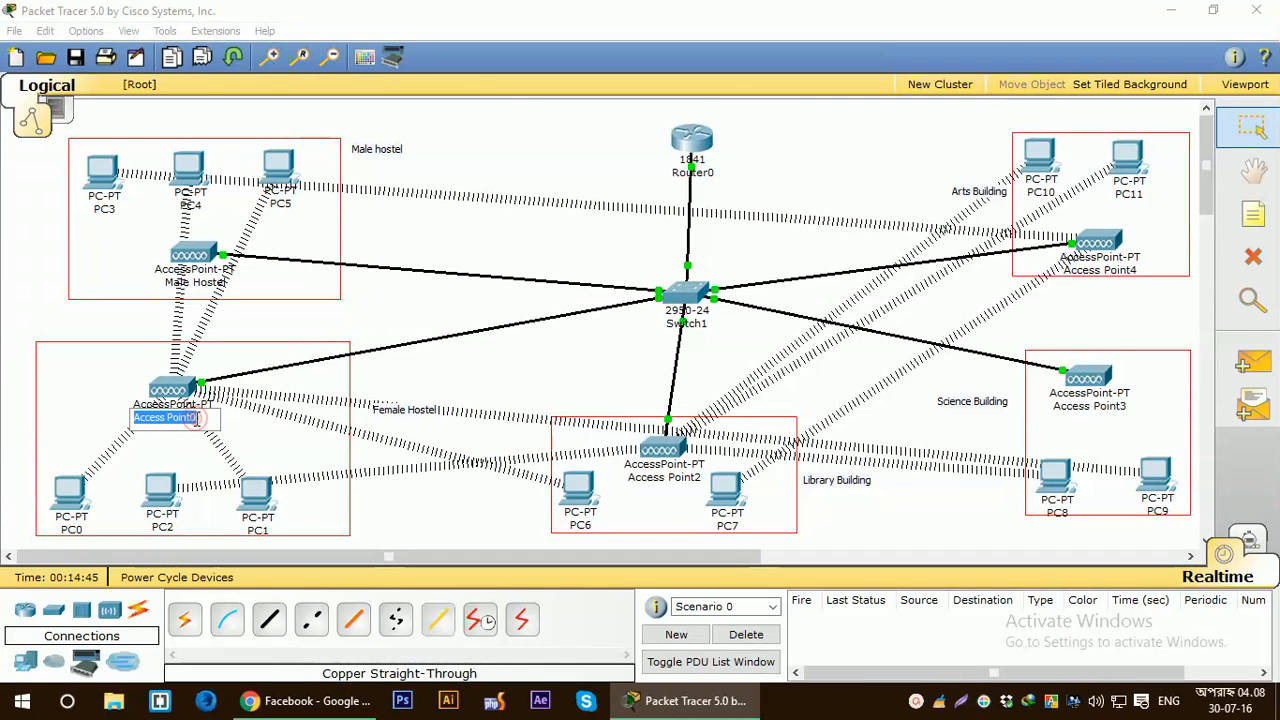
{"action": "key", "text": "BackSpace"}
{"action": "type", "text": "Female Host"}
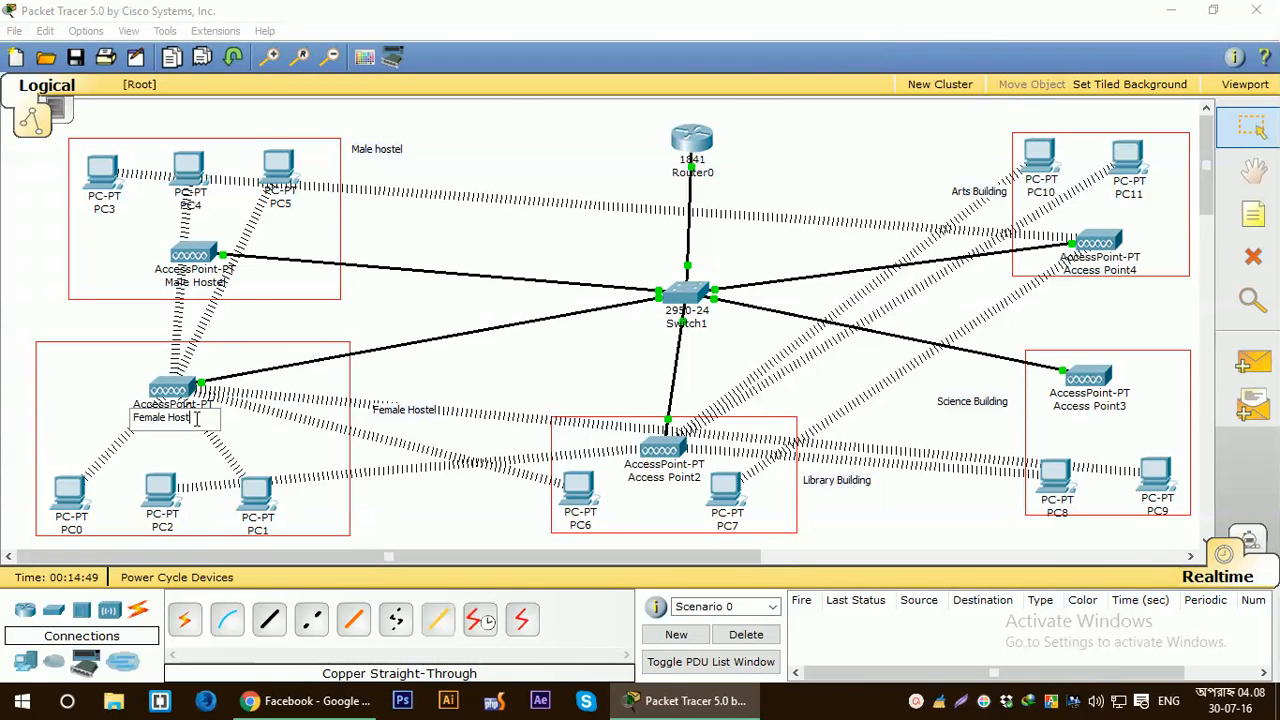
{"action": "type", "text": "el"}
{"action": "left_click", "coordinate": [437, 374]}
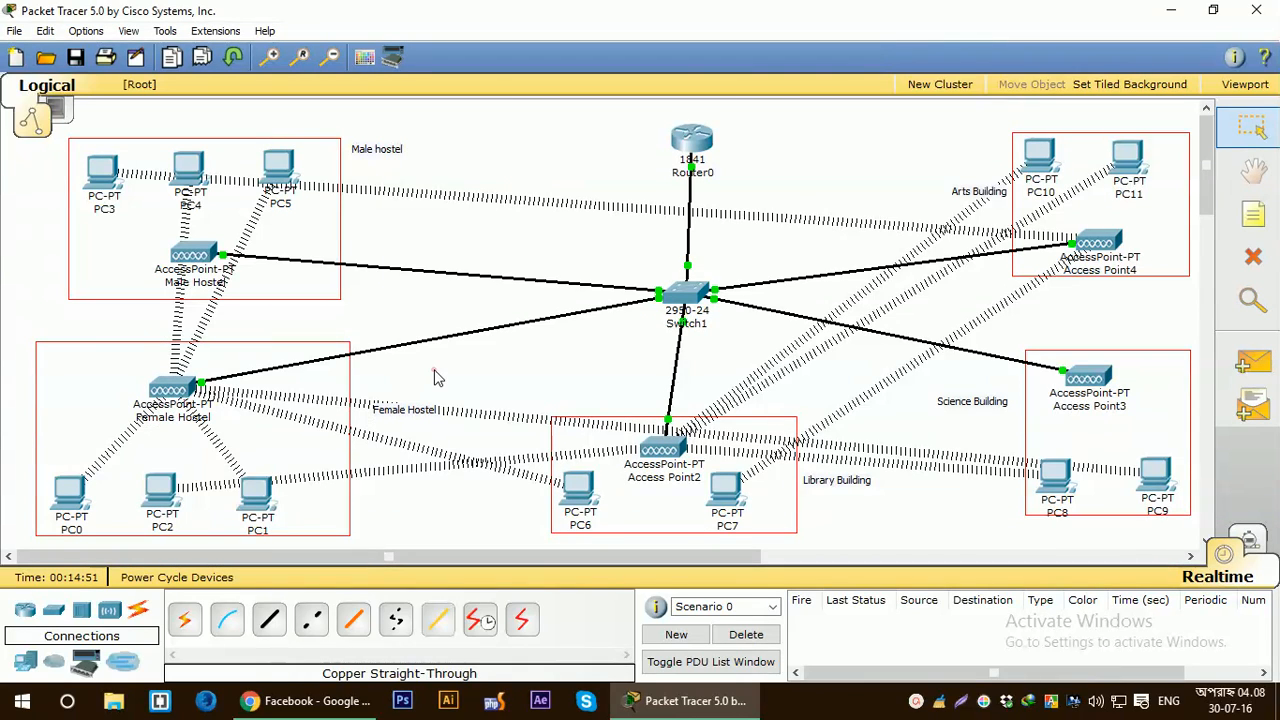
Rename Access Point2 as Library Building
{"action": "left_click", "coordinate": [670, 480]}
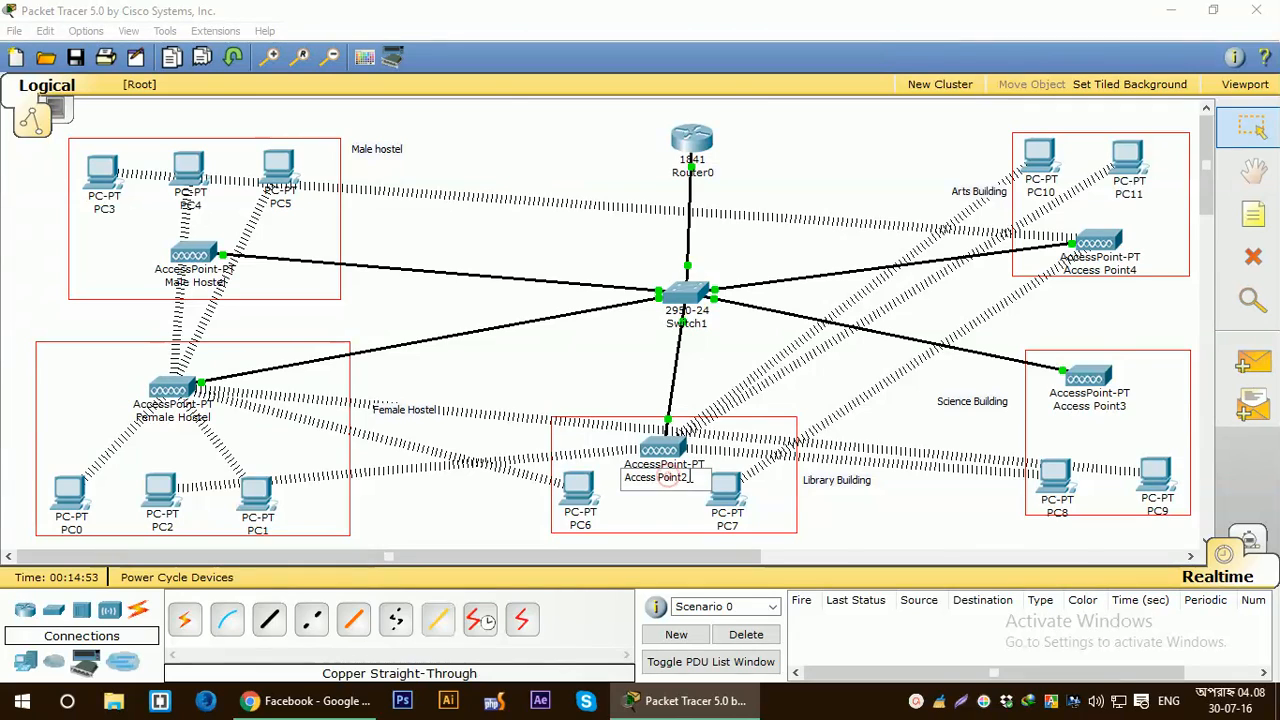
{"action": "triple_click", "coordinate": [692, 473]}
{"action": "type", "text": "L"}
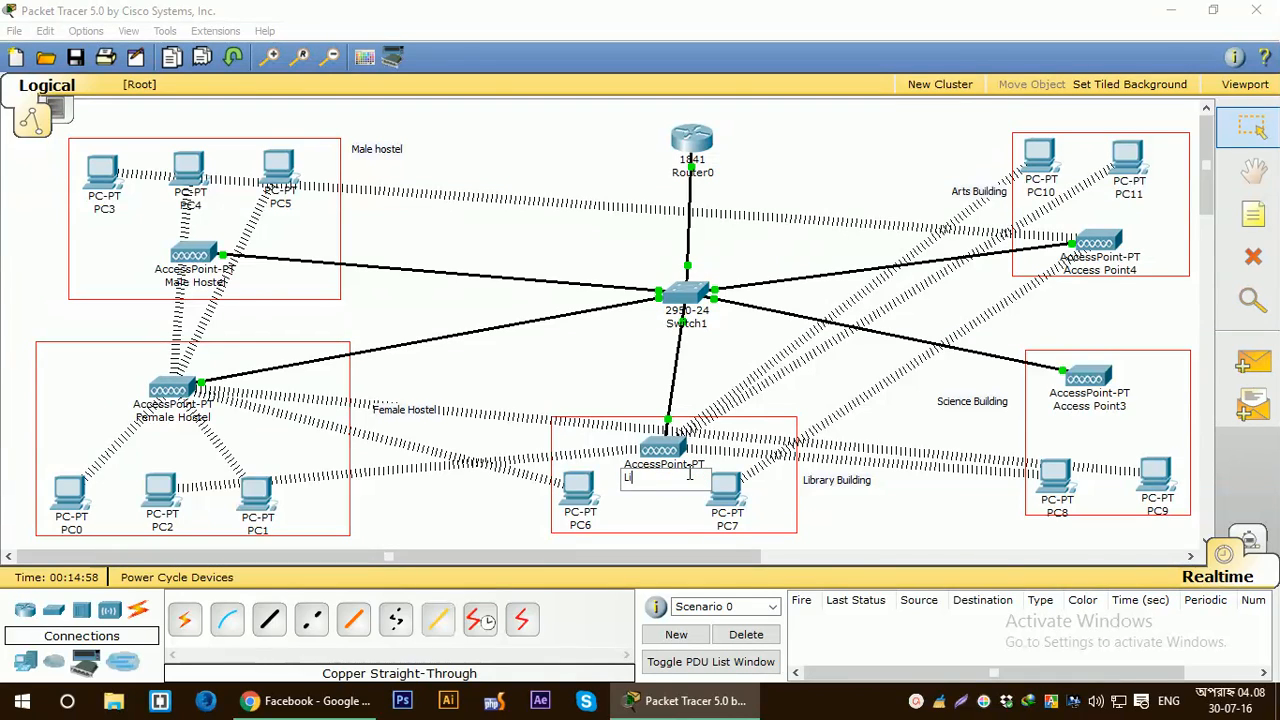
{"action": "type", "text": "ibrary Building"}
{"action": "left_click", "coordinate": [791, 397]}
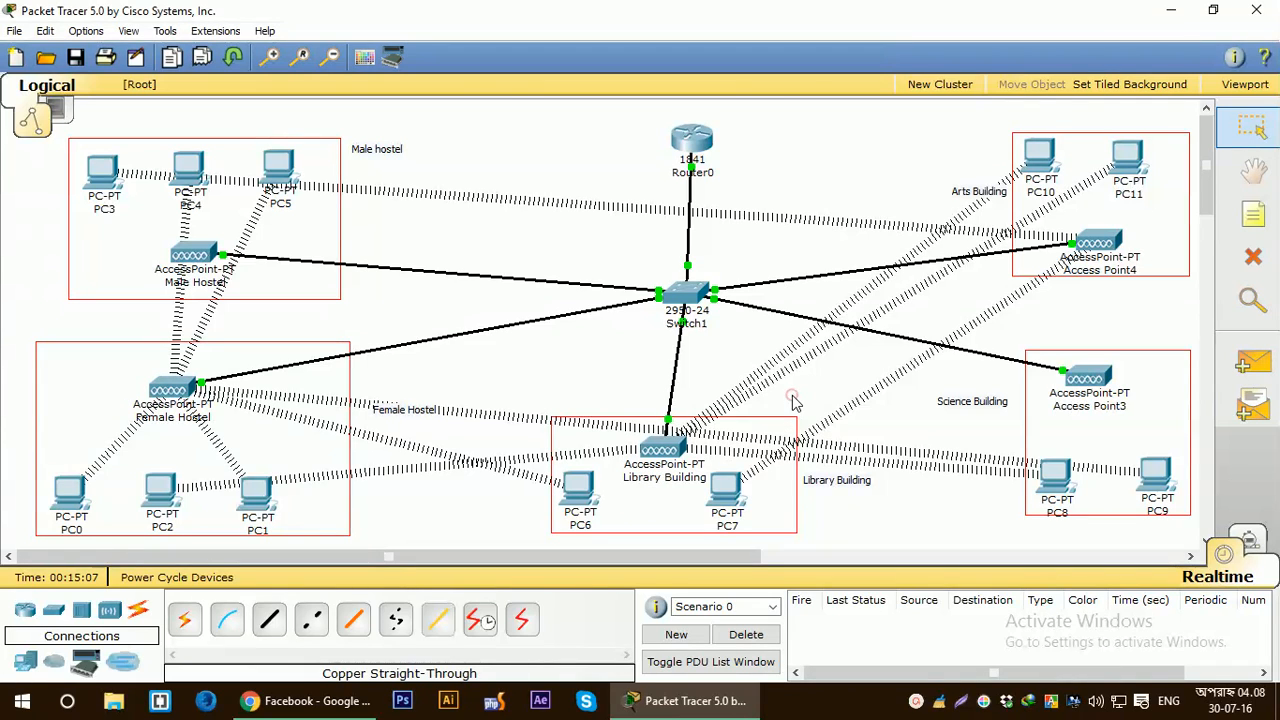
Rename Access Point3 as Science Building
{"action": "left_click", "coordinate": [1105, 406]}
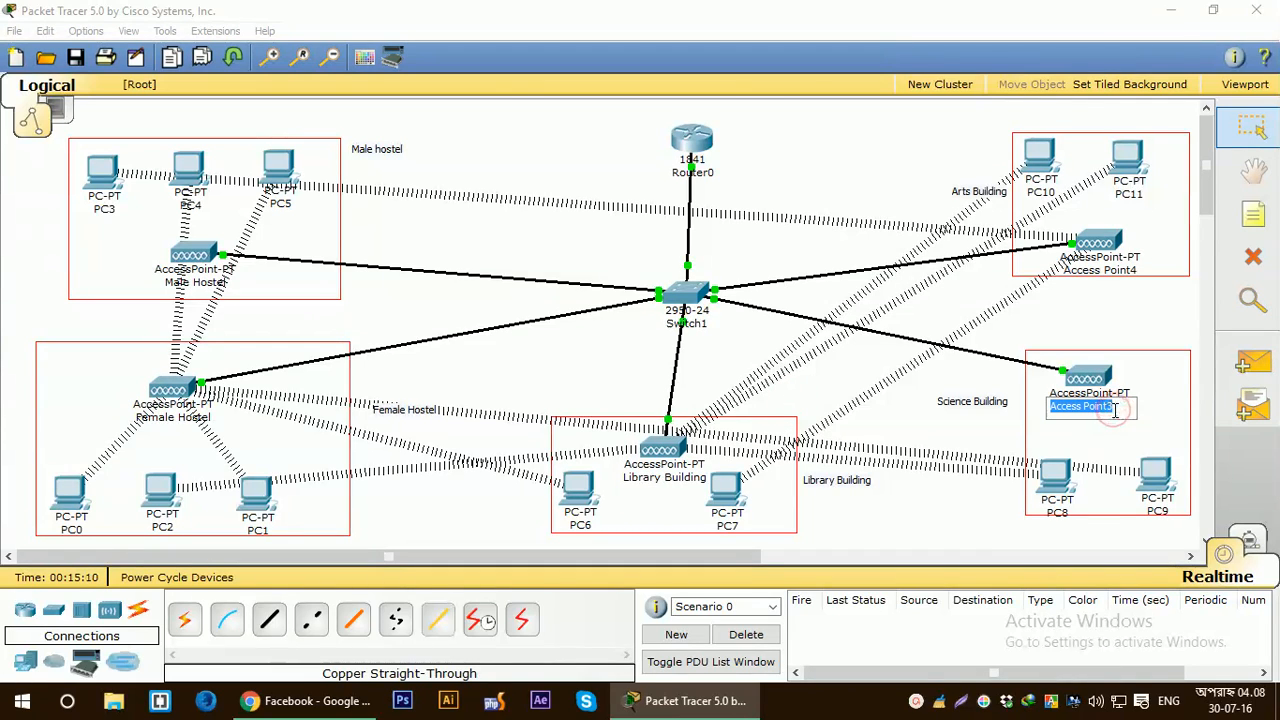
{"action": "key", "text": "BackSpace"}
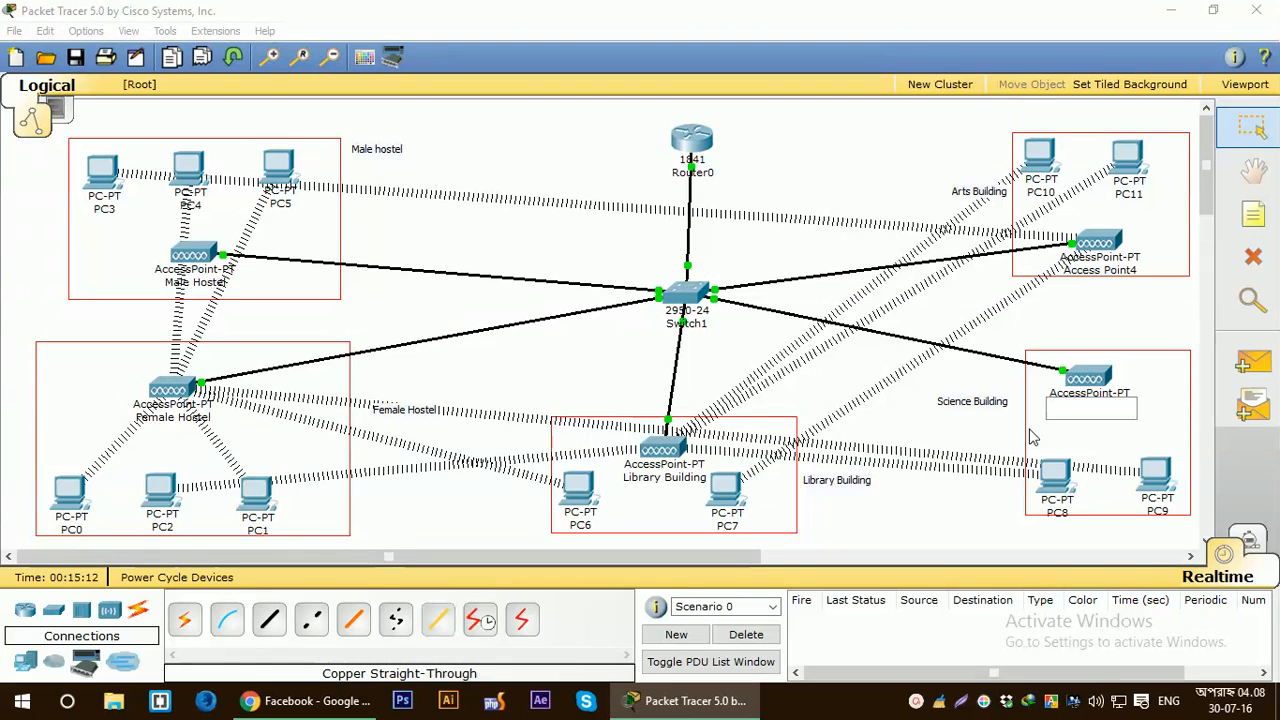
{"action": "type", "text": "Scie"}
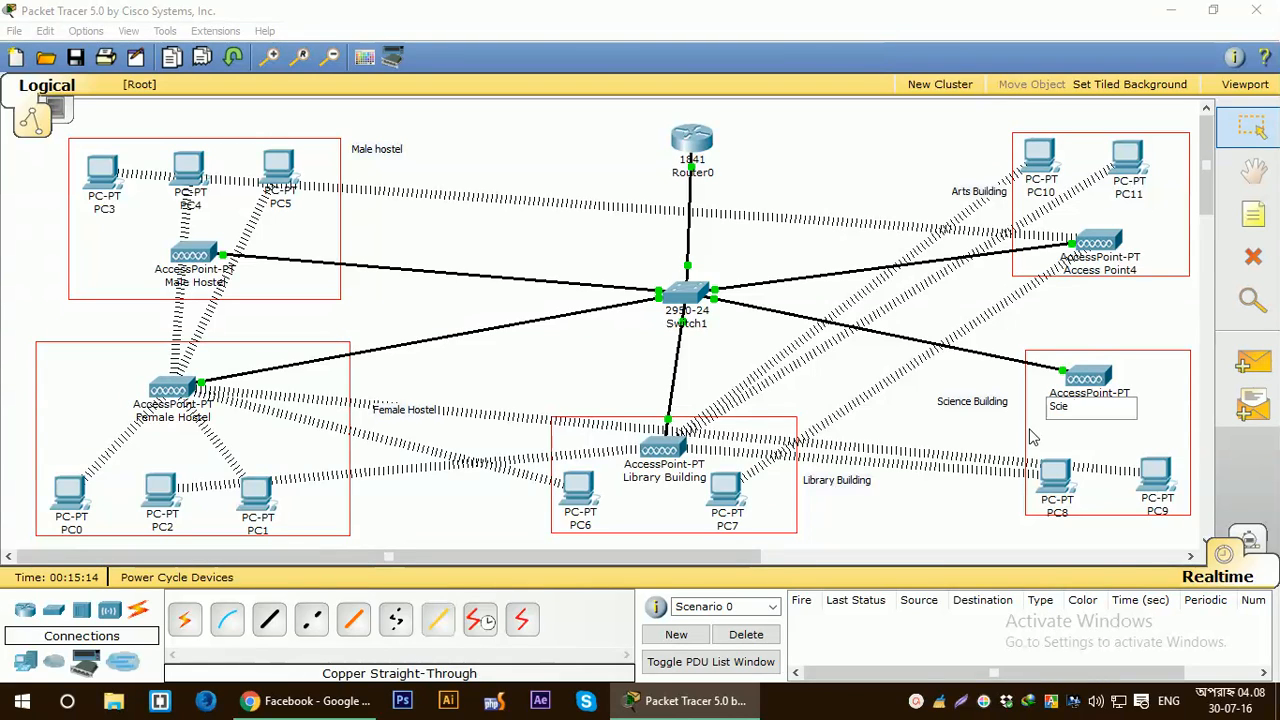
{"action": "type", "text": "nce "}
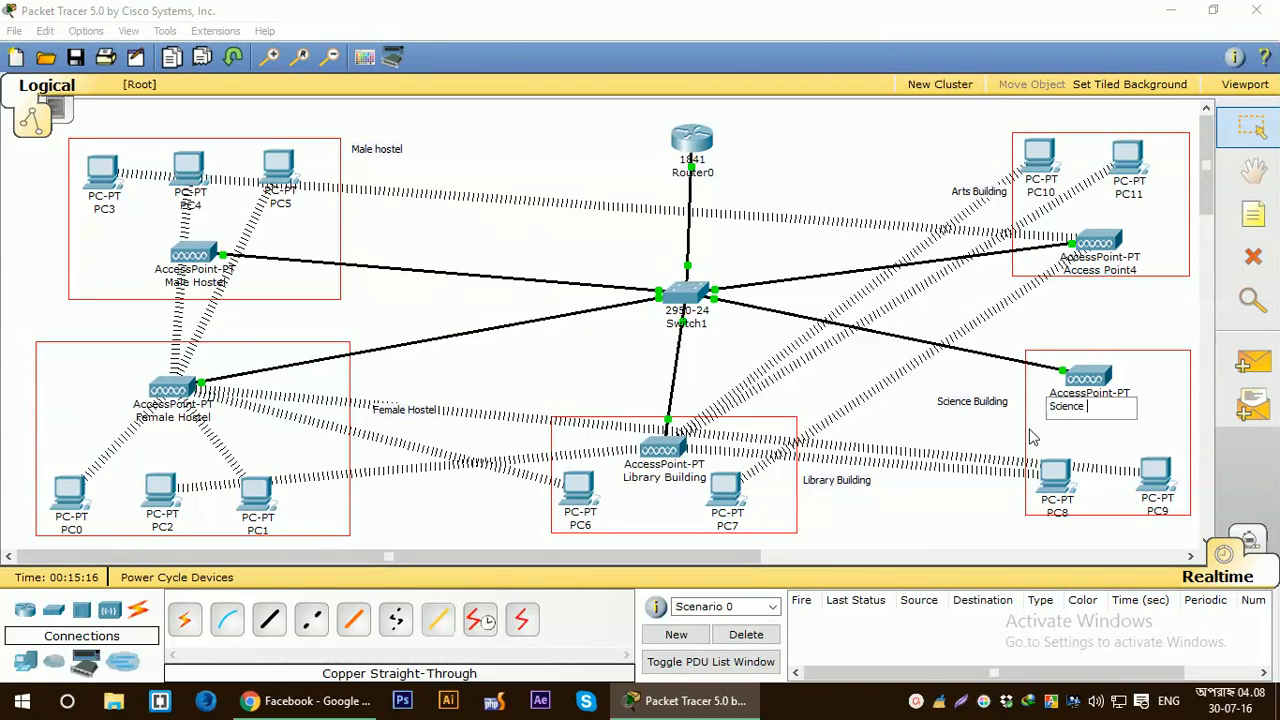
{"action": "type", "text": "Building"}
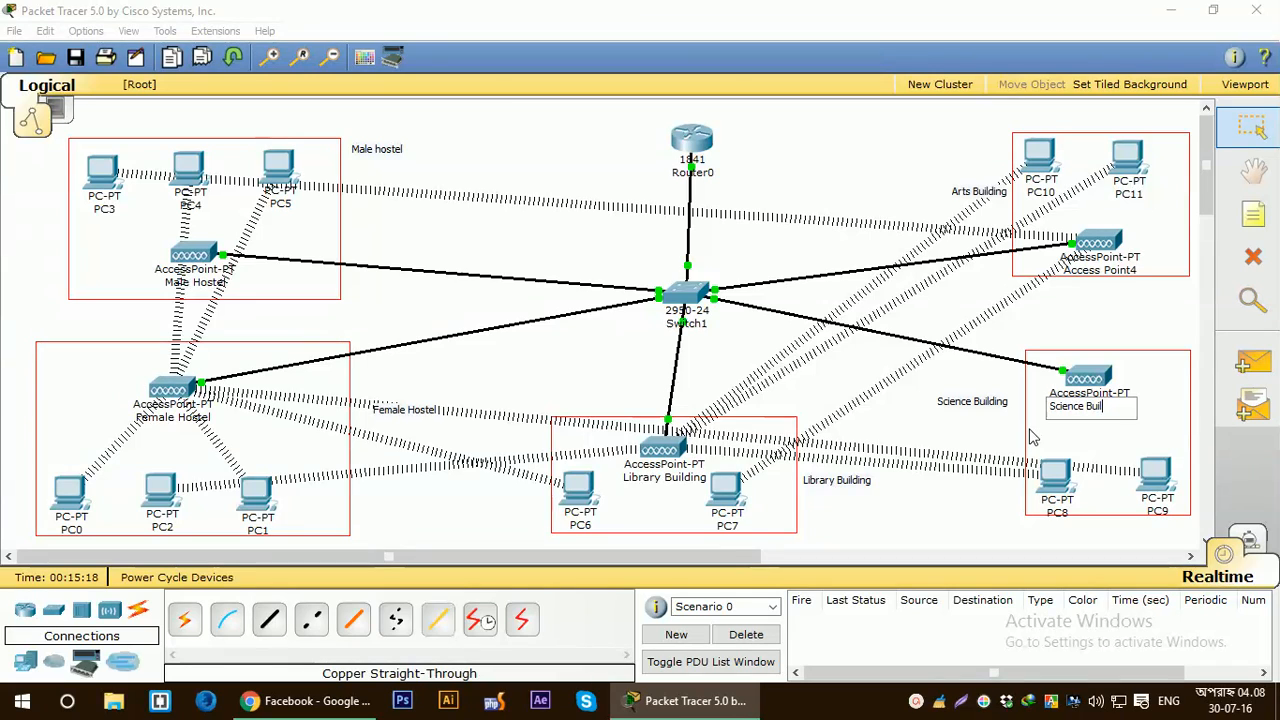
{"action": "left_click", "coordinate": [1027, 337]}
Rename Access Point4 as Arts Building
{"action": "left_click", "coordinate": [1104, 271]}
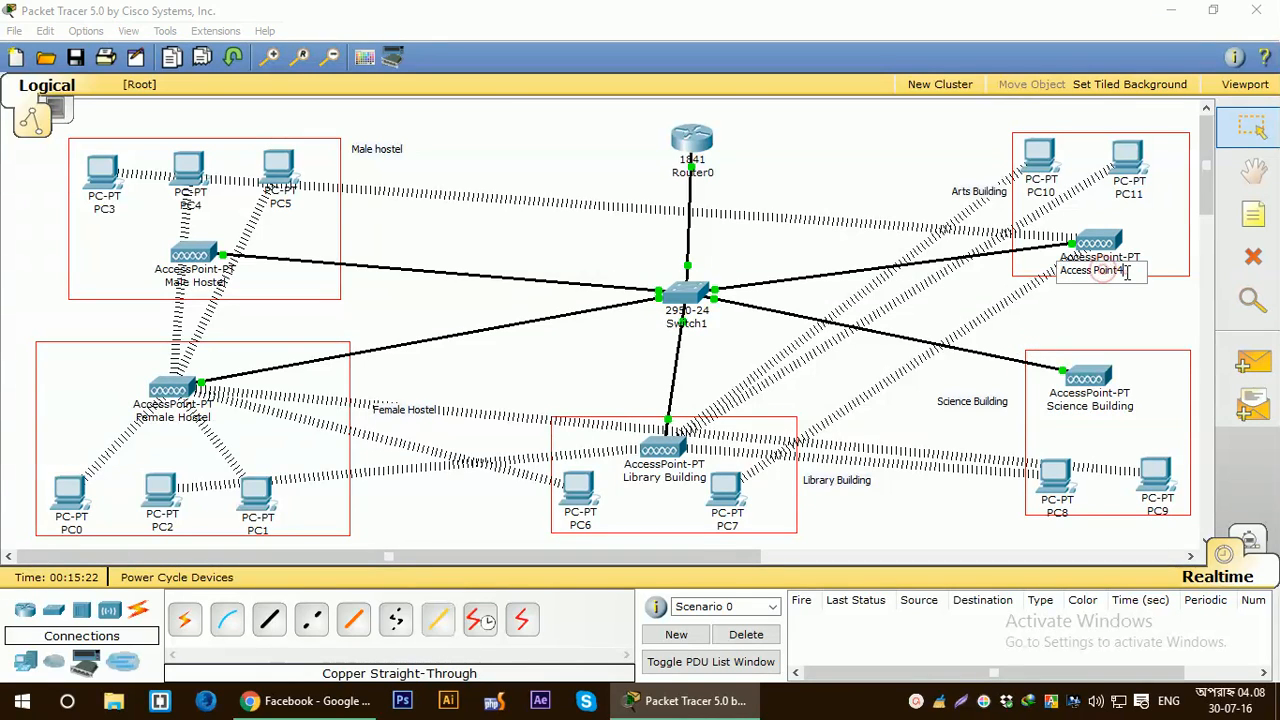
{"action": "type", "text": "Arts Building"}
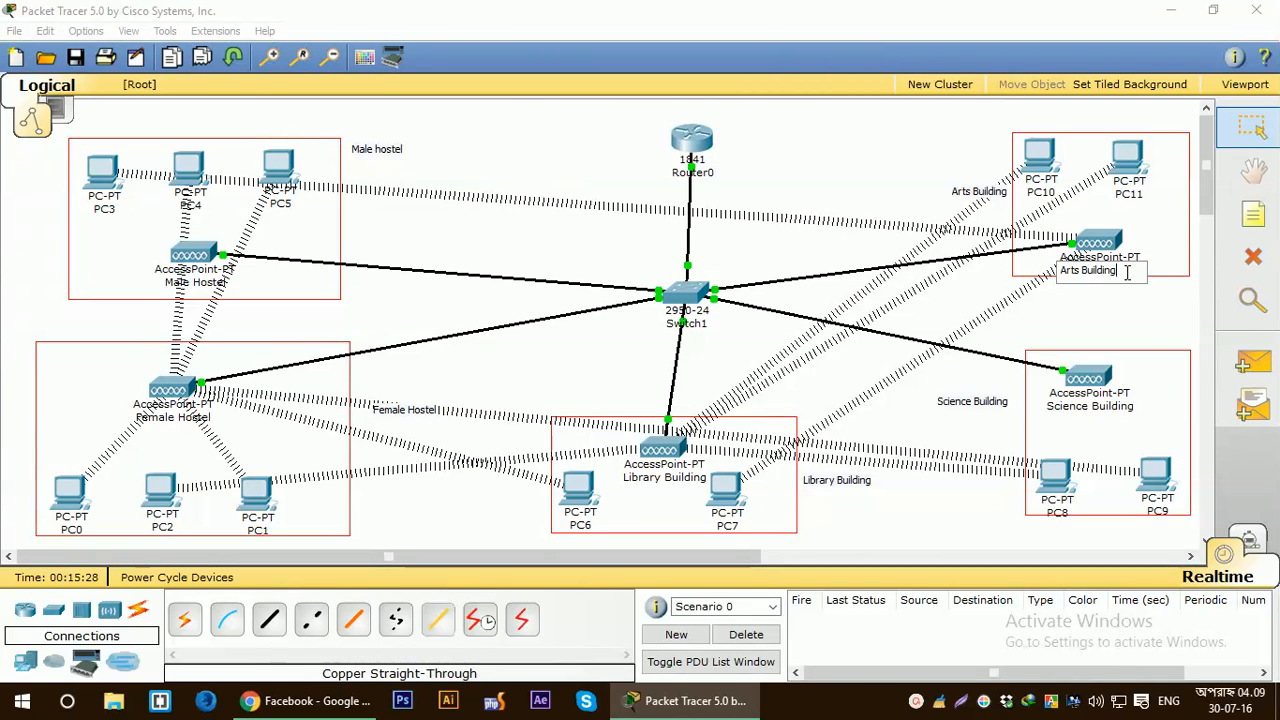
{"action": "left_click", "coordinate": [1147, 349]}
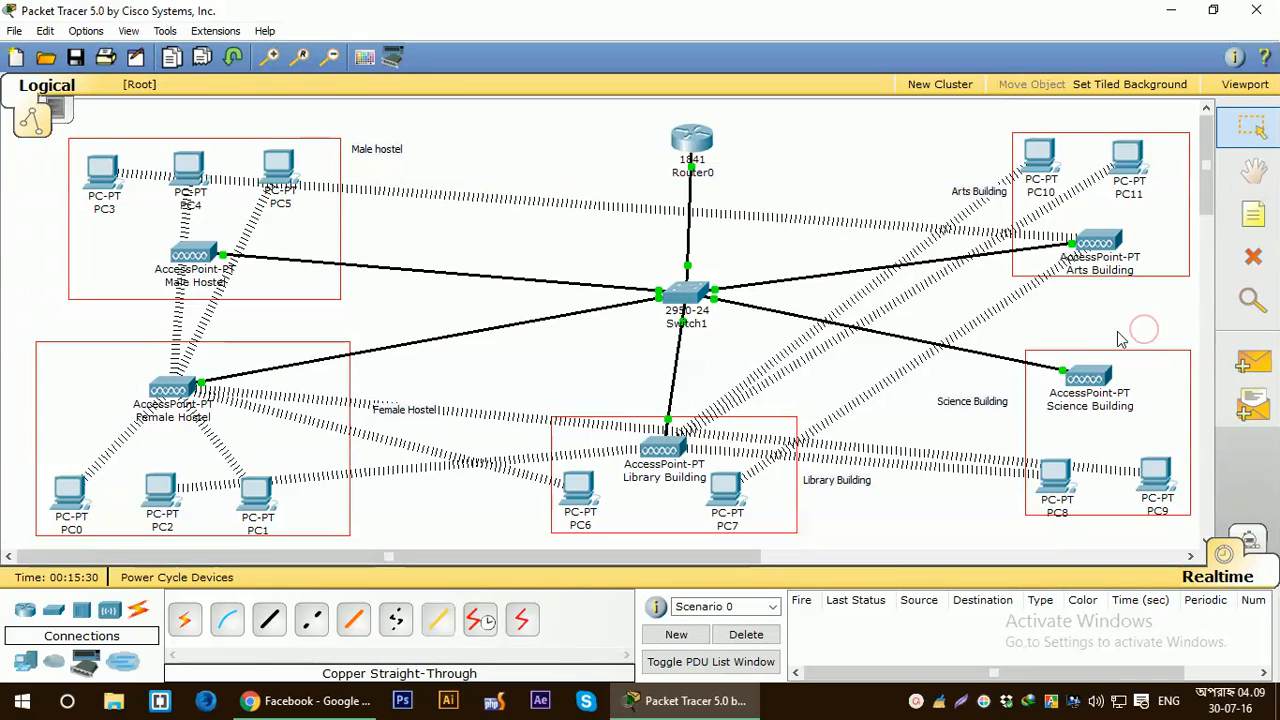
Set the bandwidth and duplex of the Male Hostel access point's Port 0 to Auto
{"action": "left_click", "coordinate": [195, 262]}
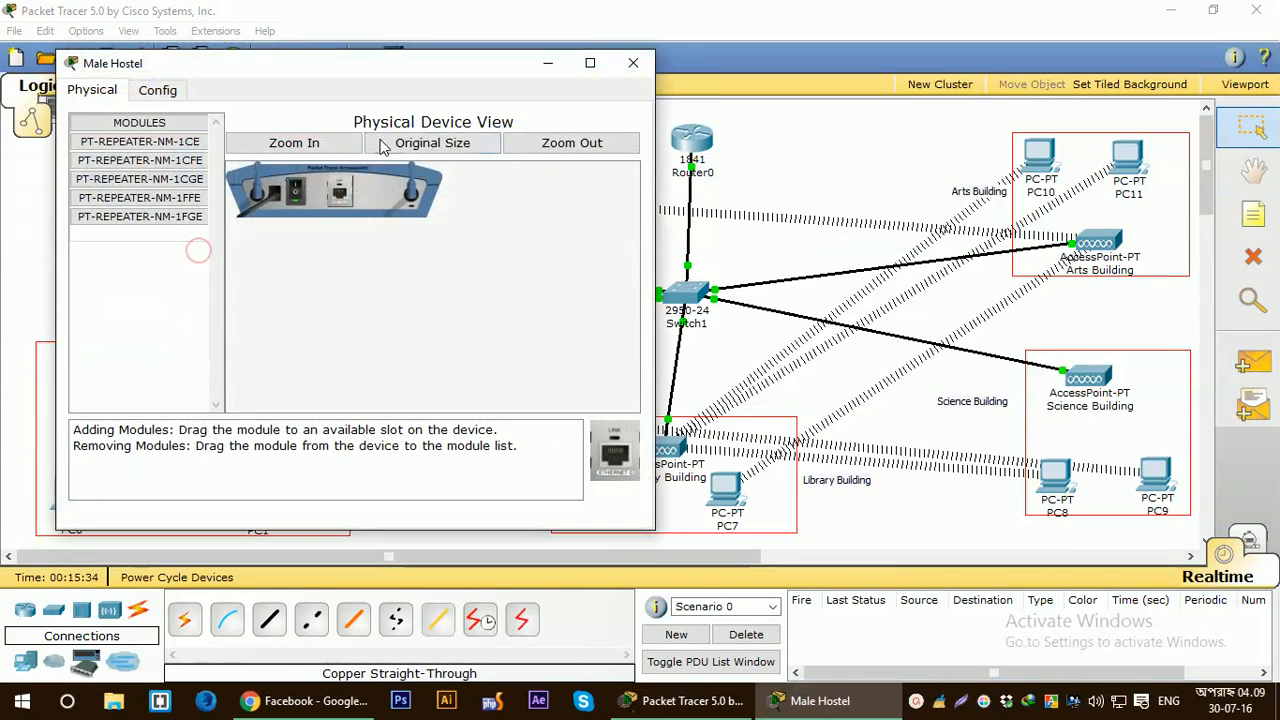
{"action": "left_click_drag", "start_coordinate": [335, 72], "coordinate": [735, 77]}
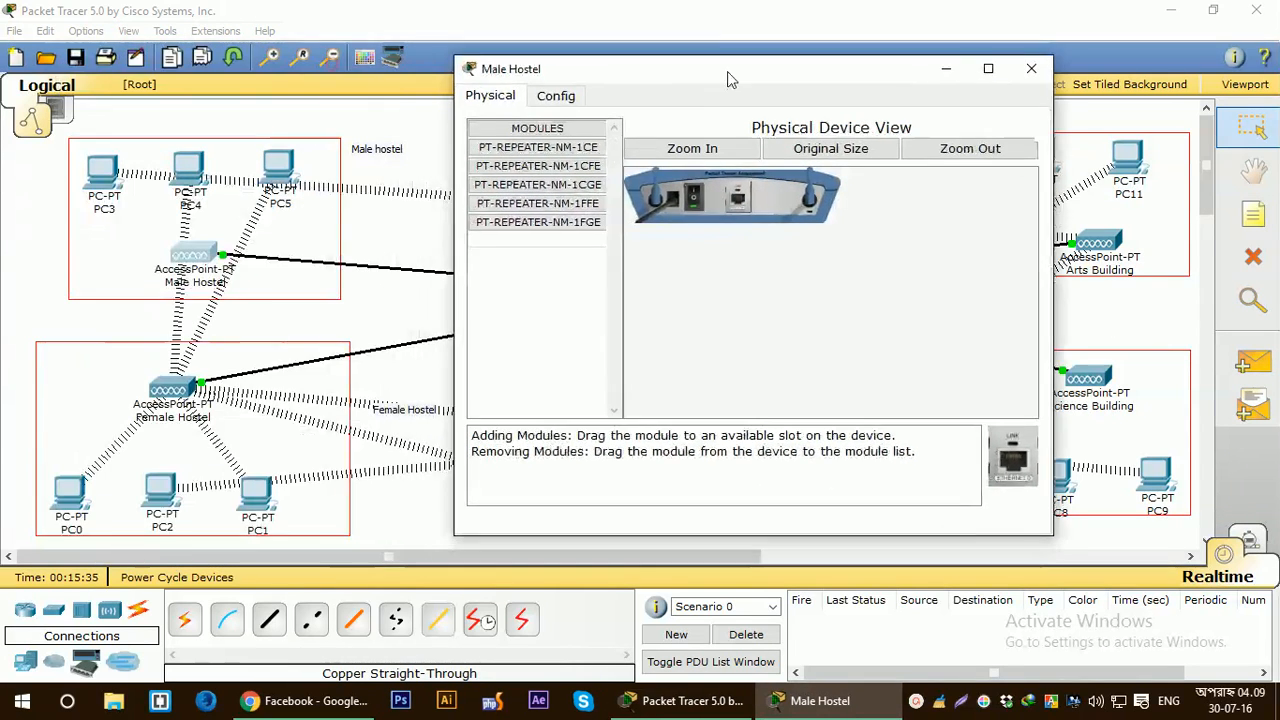
{"action": "left_click", "coordinate": [559, 95]}
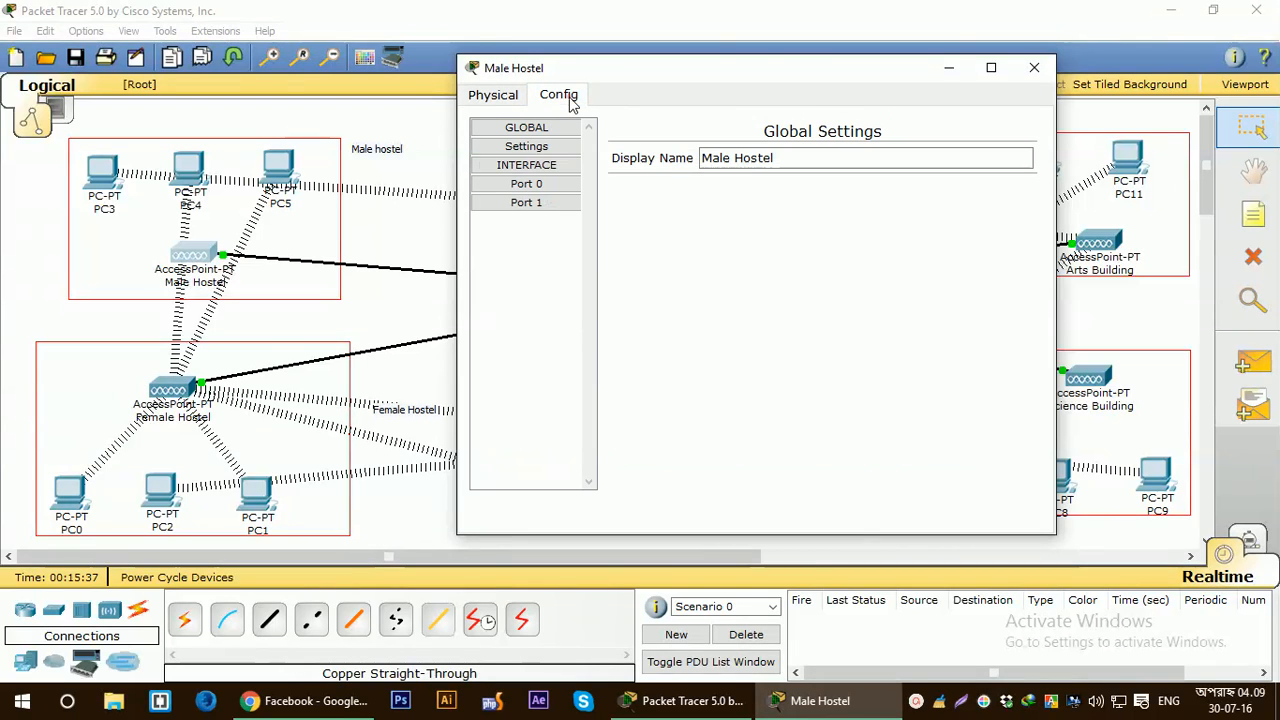
{"action": "left_click", "coordinate": [545, 188]}
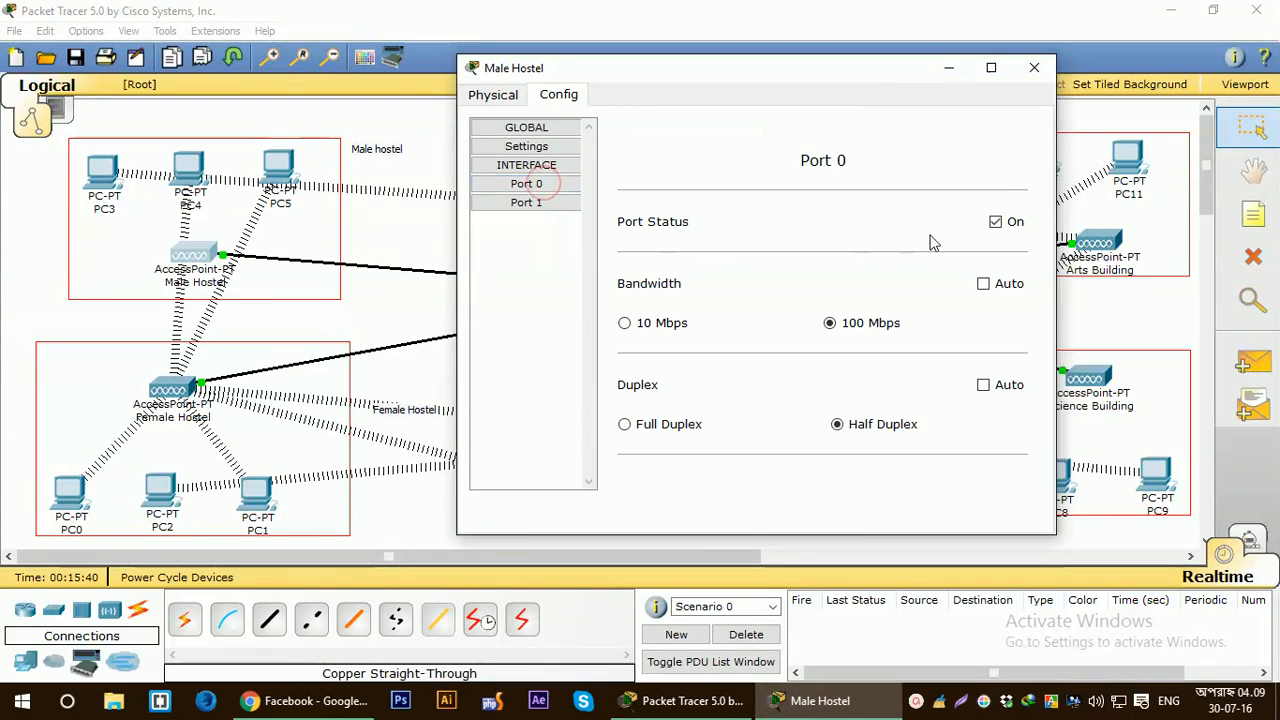
{"action": "left_click", "coordinate": [983, 285]}
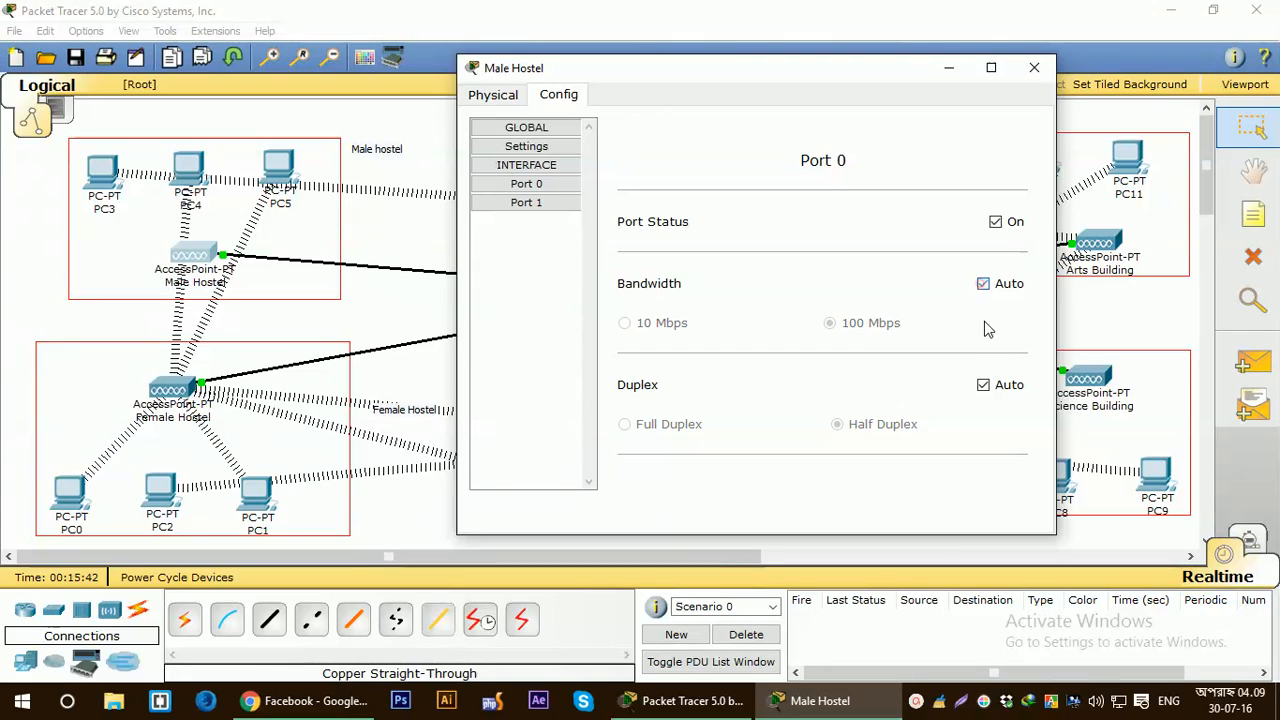
Set the SSID on Port 1 of the Male Hostel access point to jkkniu_male
{"action": "left_click", "coordinate": [526, 203]}
{"action": "double_click", "coordinate": [955, 185]}
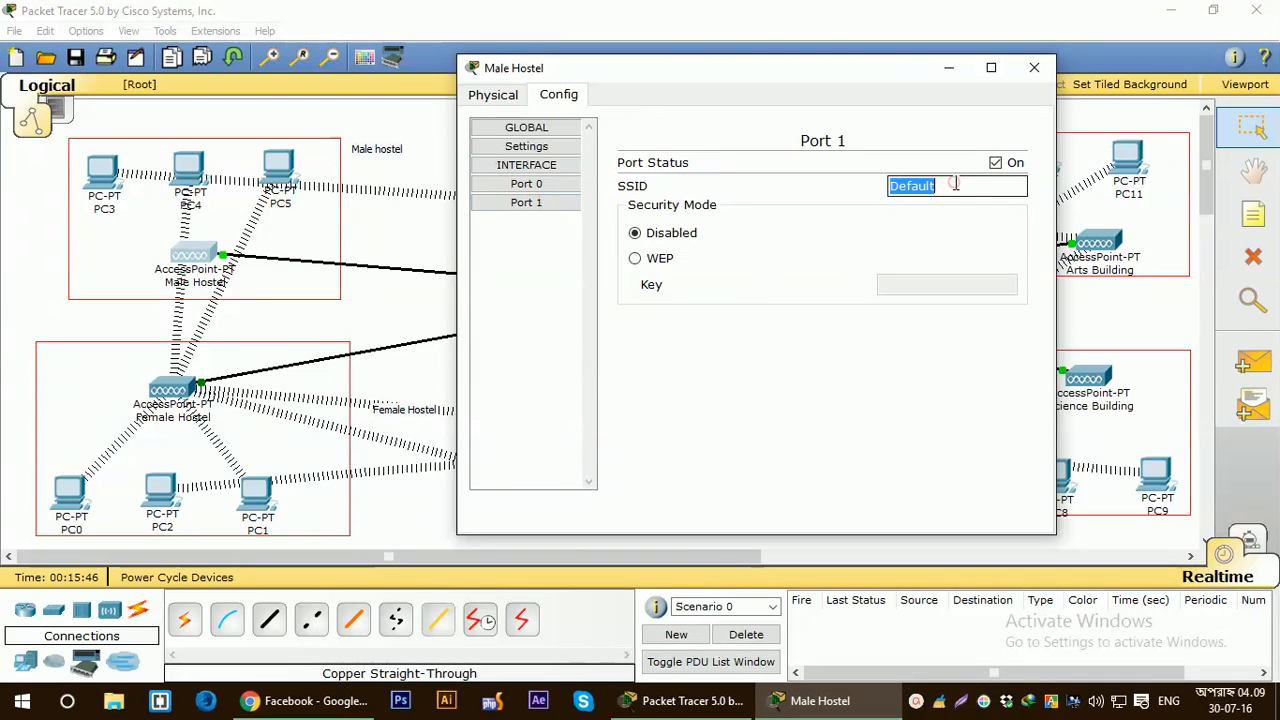
{"action": "key", "text": "BackSpace"}
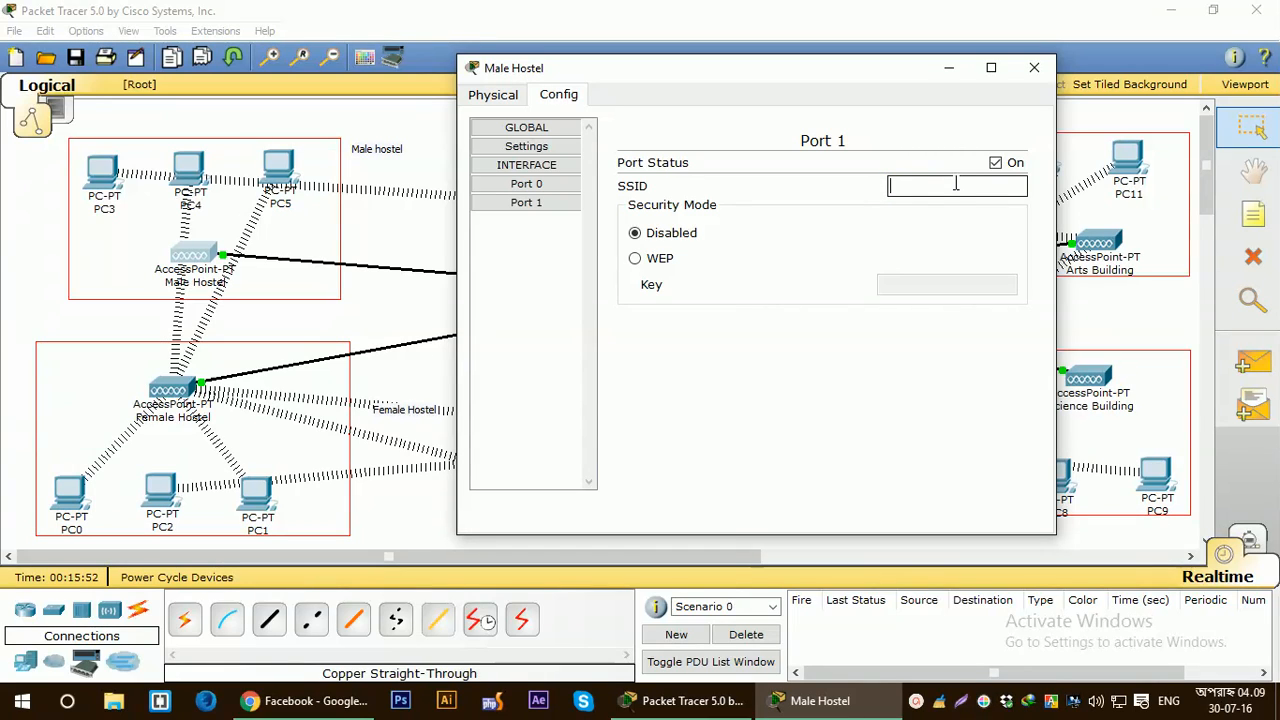
{"action": "type", "text": "jkkniu_male"}
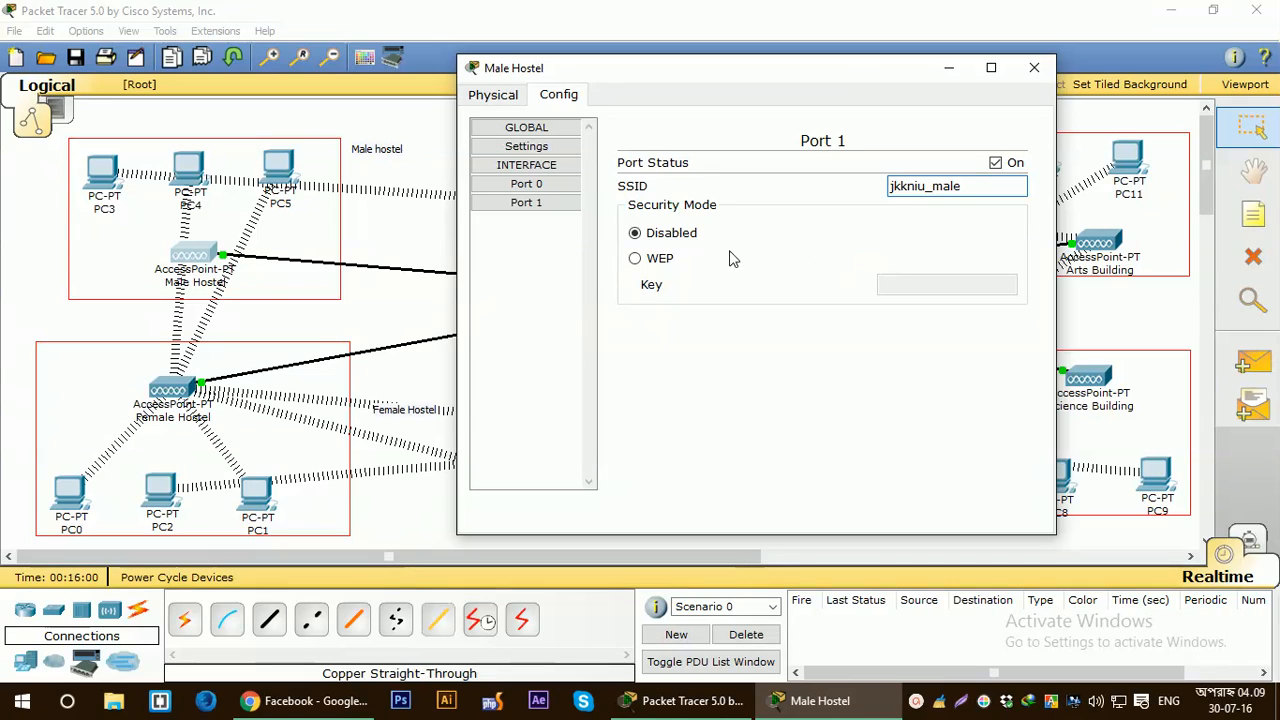
Enable WEP security on the Male Hostel access point's Port 1, enter the WEP key, and close its configuration
{"action": "left_click", "coordinate": [662, 262]}
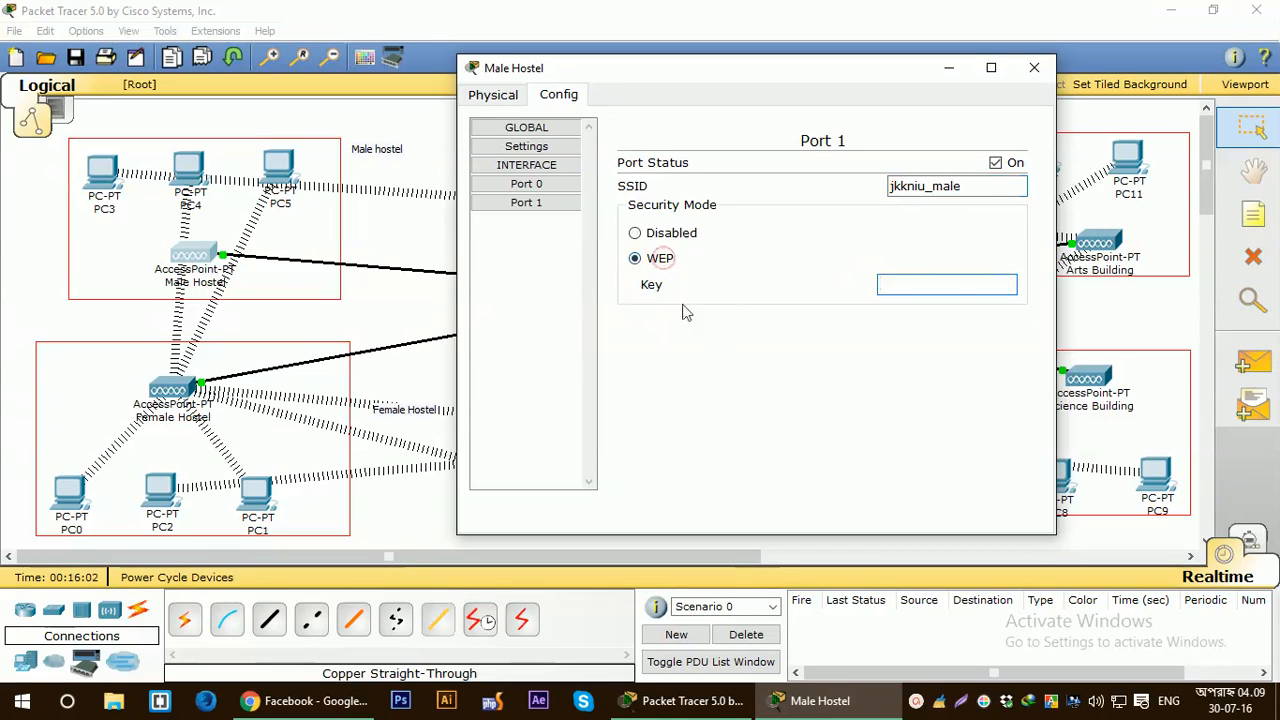
{"action": "left_click", "coordinate": [930, 288]}
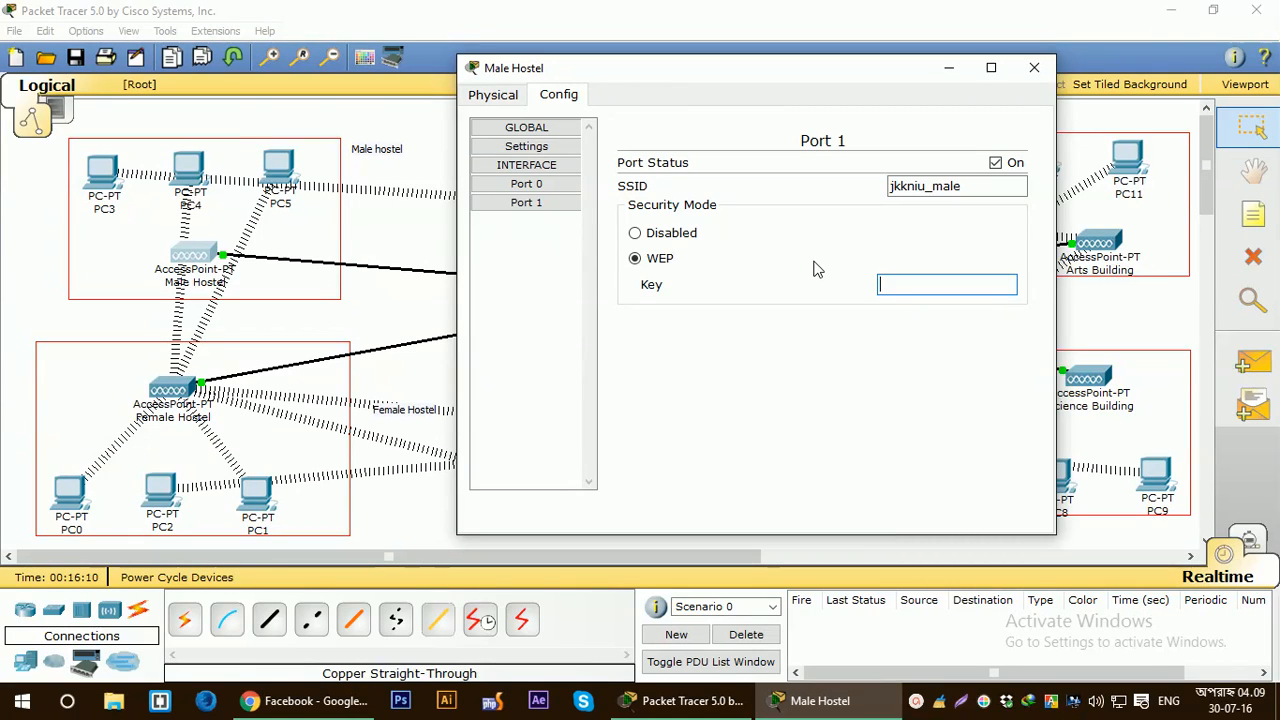
{"action": "key", "text": "BackSpace"}
{"action": "key", "text": "BackSpace"}
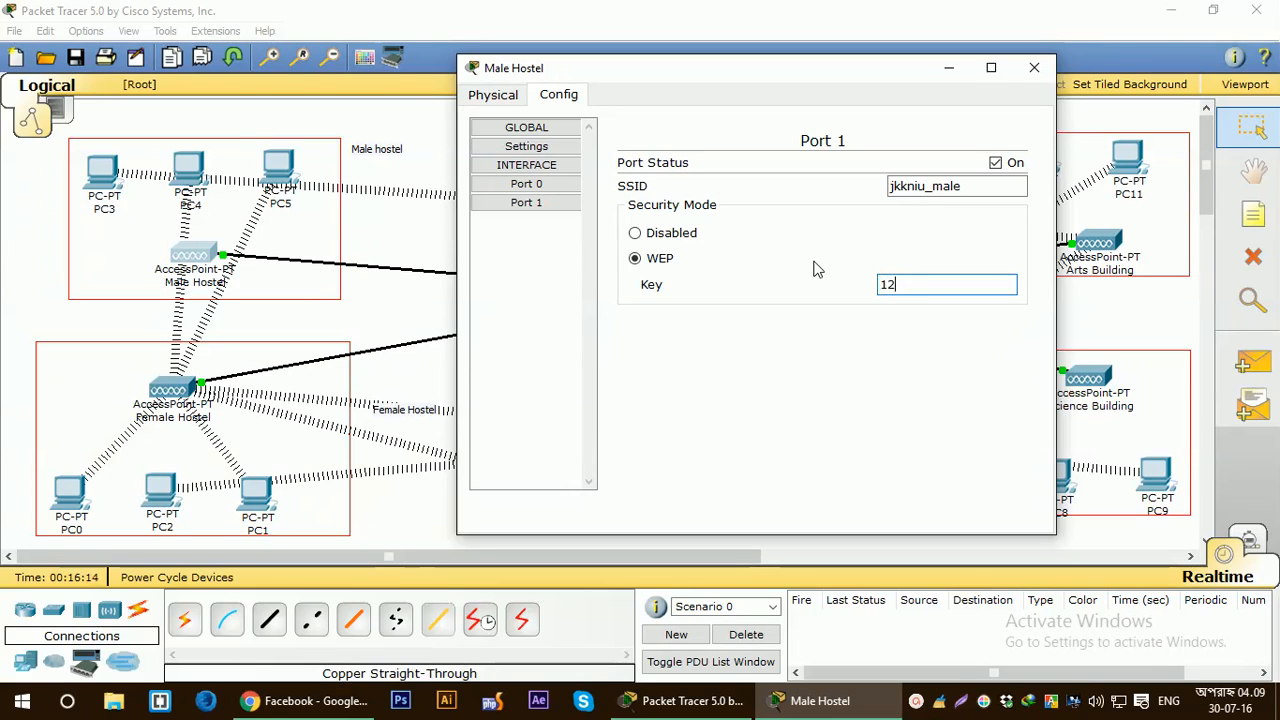
{"action": "type", "text": "567890"}
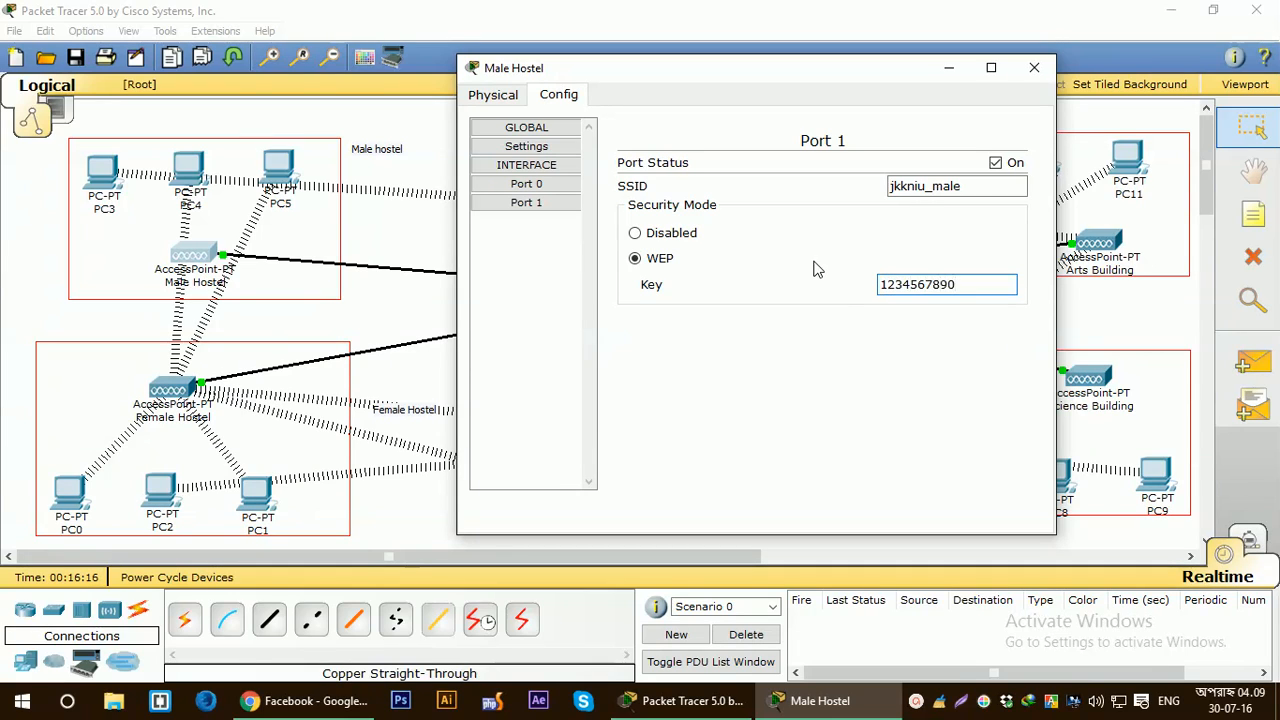
{"action": "left_click", "coordinate": [850, 366]}
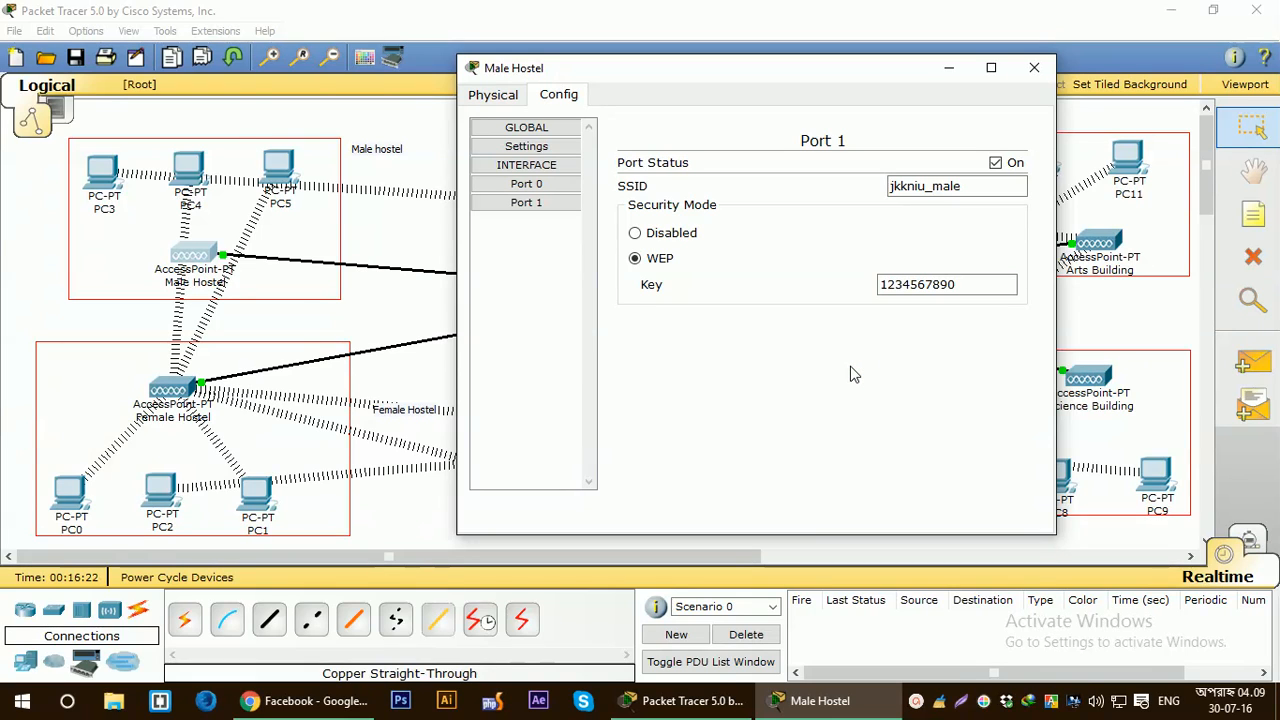
{"action": "left_click", "coordinate": [1034, 67]}
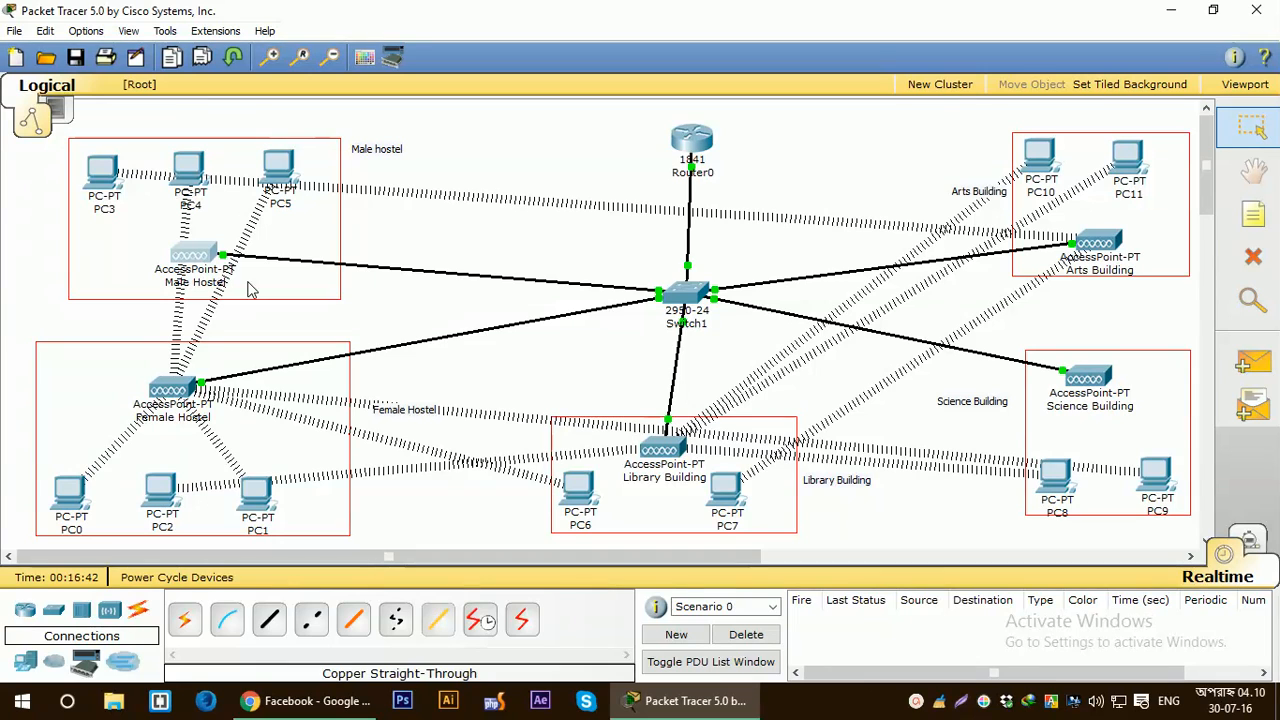
Set the bandwidth of the Female Hostel access point's Port 0 to Auto
{"action": "mouse_move", "coordinate": [192, 278]}
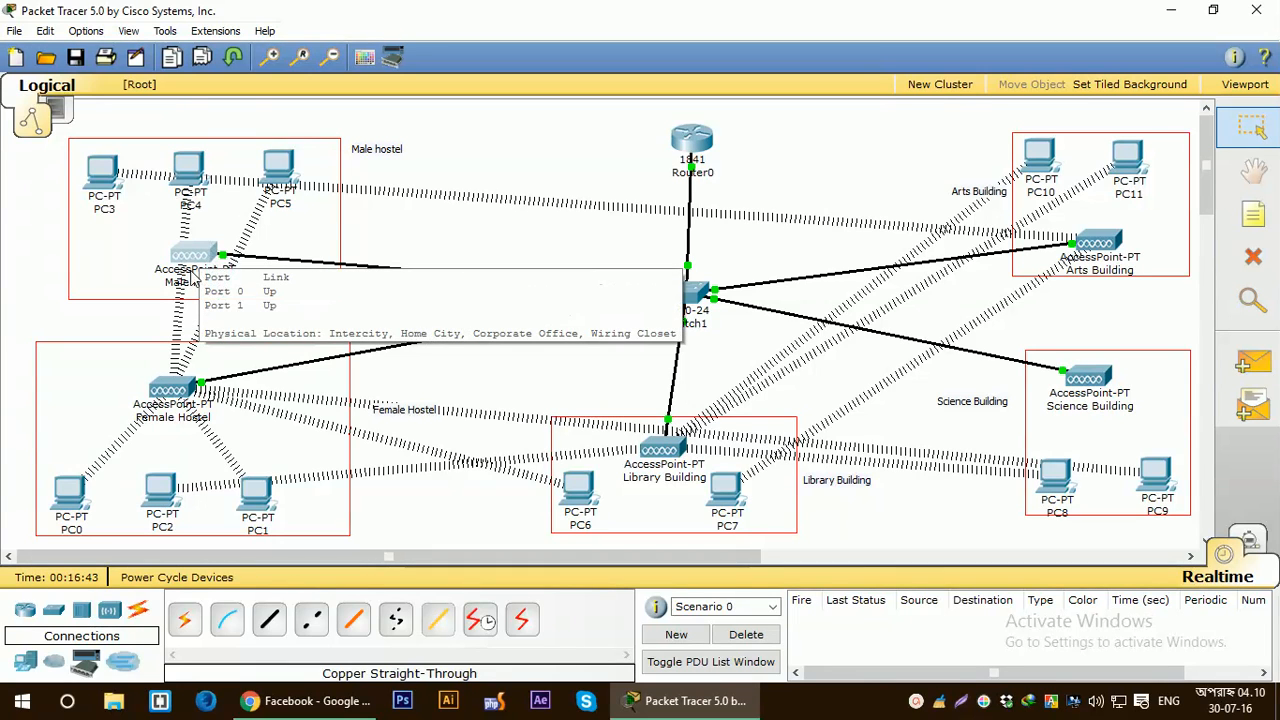
{"action": "left_click", "coordinate": [170, 390]}
{"action": "left_click_drag", "start_coordinate": [256, 90], "coordinate": [730, 120]}
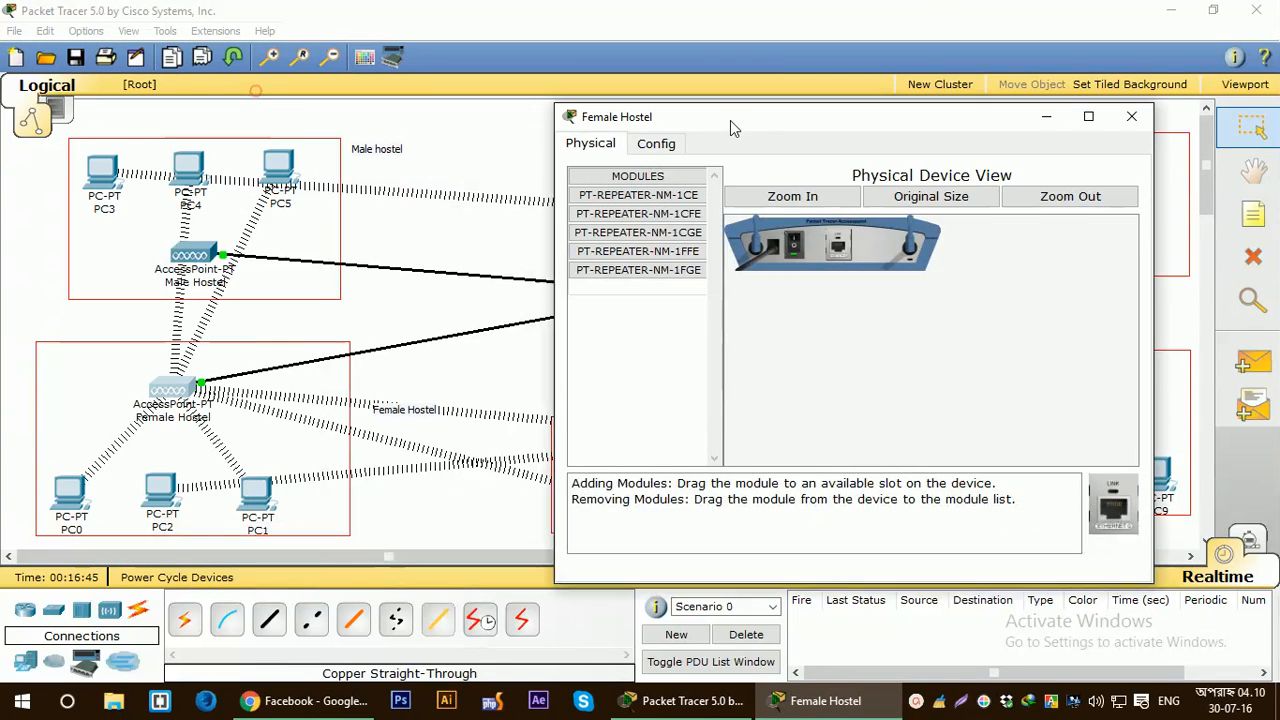
{"action": "left_click", "coordinate": [656, 143]}
{"action": "left_click", "coordinate": [640, 236]}
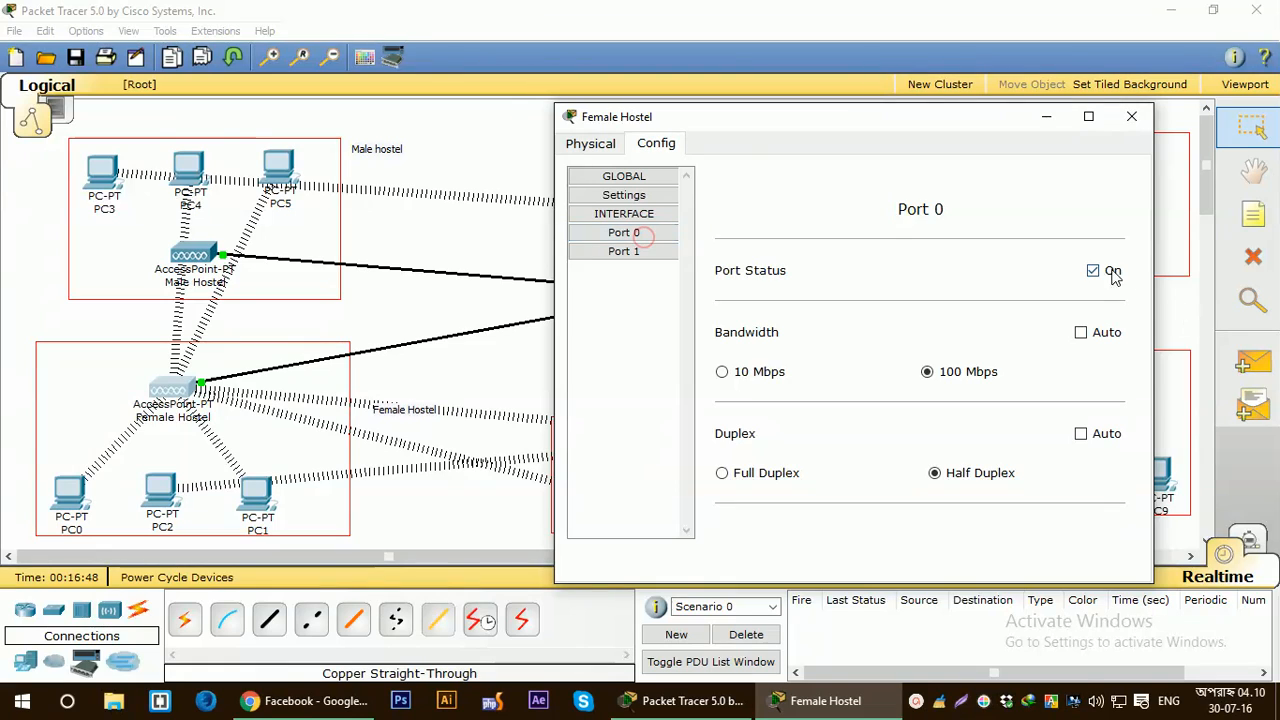
{"action": "left_click", "coordinate": [1081, 332]}
Set the SSID on Port 1 of the Female Hostel access point to jkkniu_female
{"action": "left_click", "coordinate": [623, 251]}
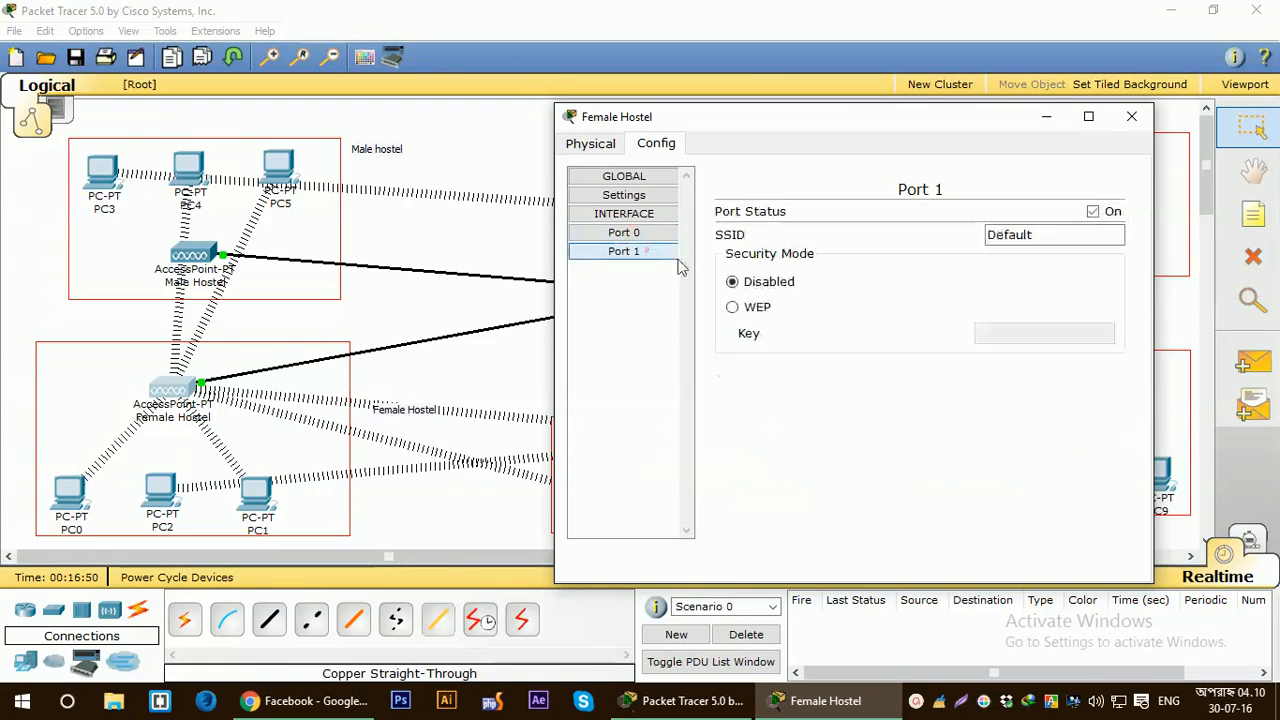
{"action": "double_click", "coordinate": [1040, 234]}
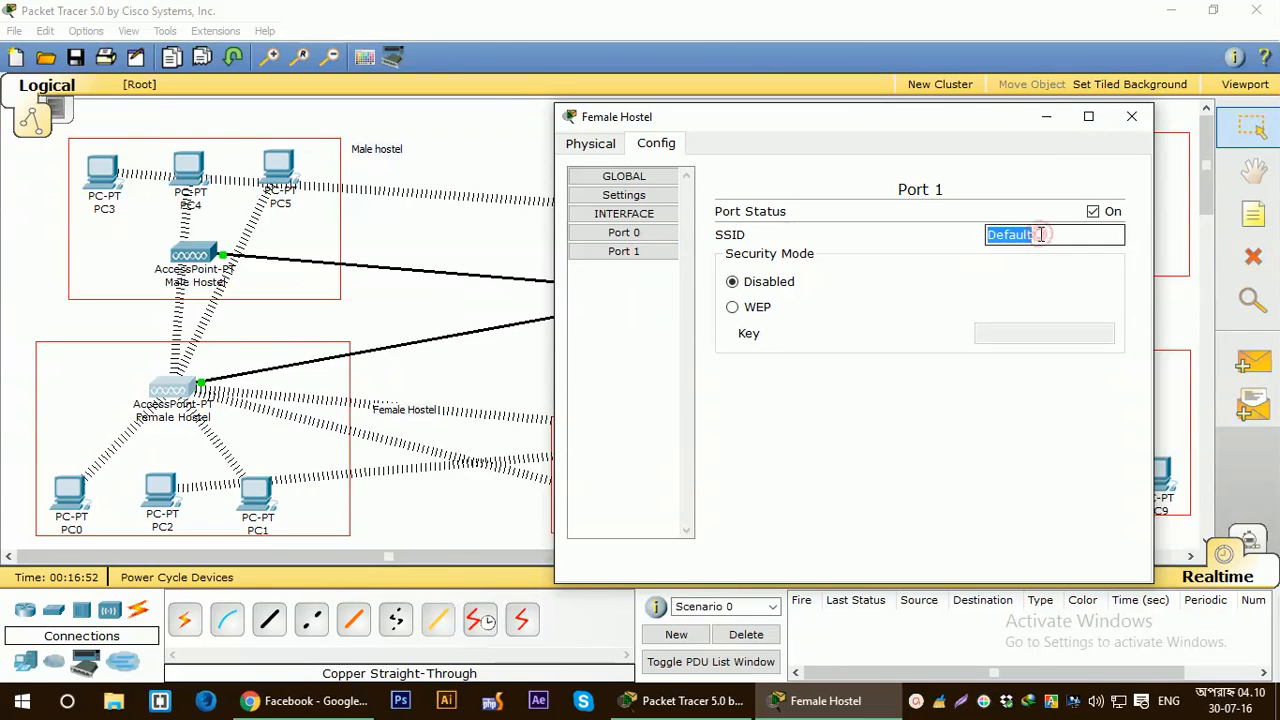
{"action": "key", "text": "BackSpace"}
{"action": "type", "text": "jkkniu_fe"}
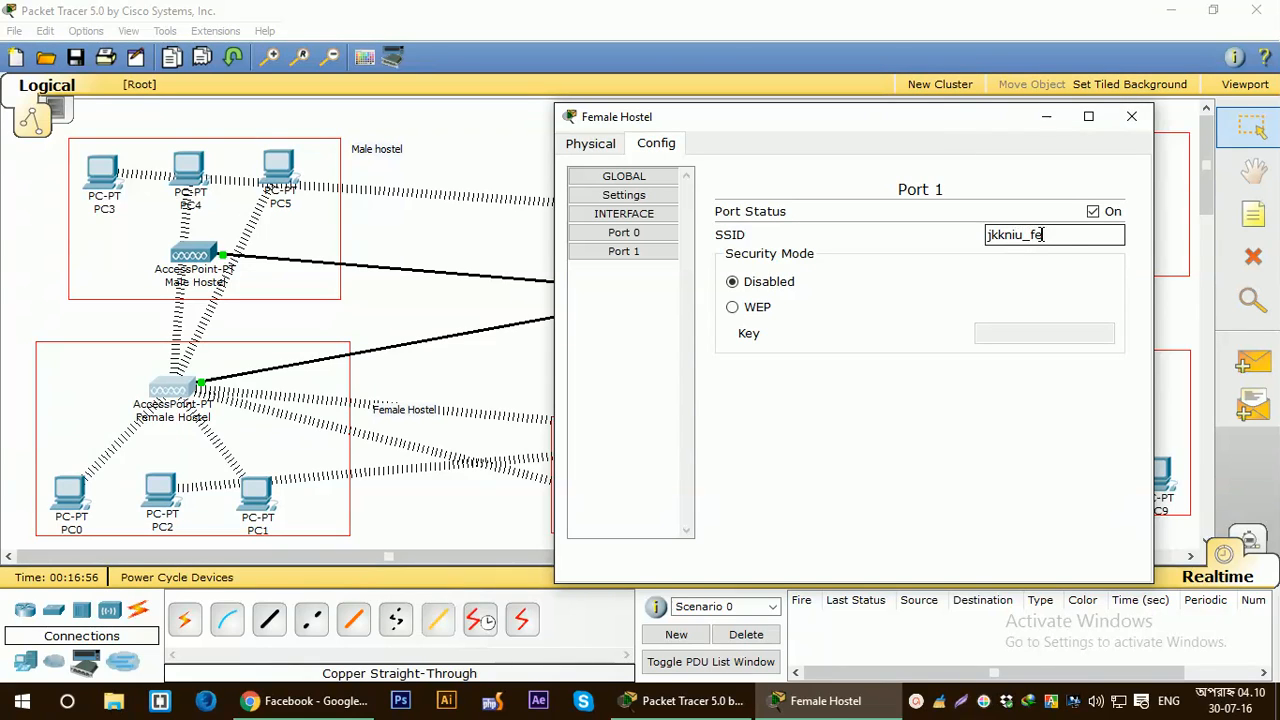
{"action": "type", "text": "male"}
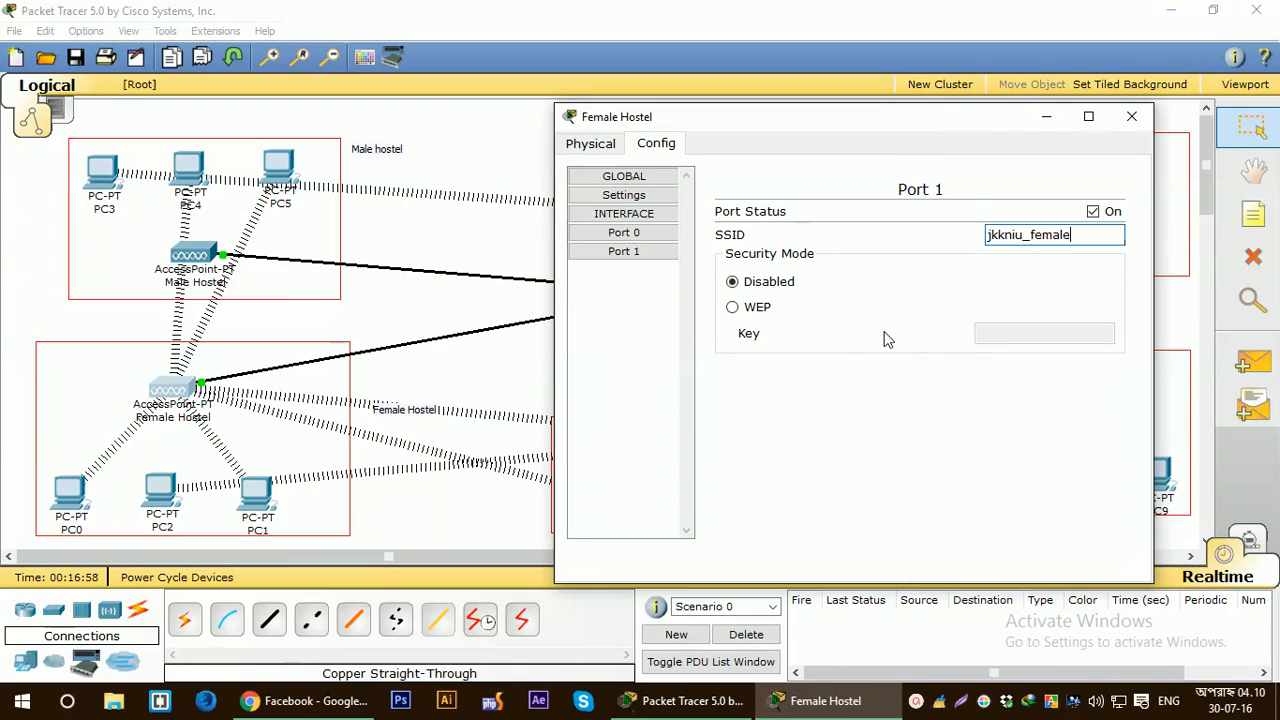
Enable WEP security on the Female Hostel access point's Port 1, enter the WEP key, and close its configuration
{"action": "left_click", "coordinate": [751, 310]}
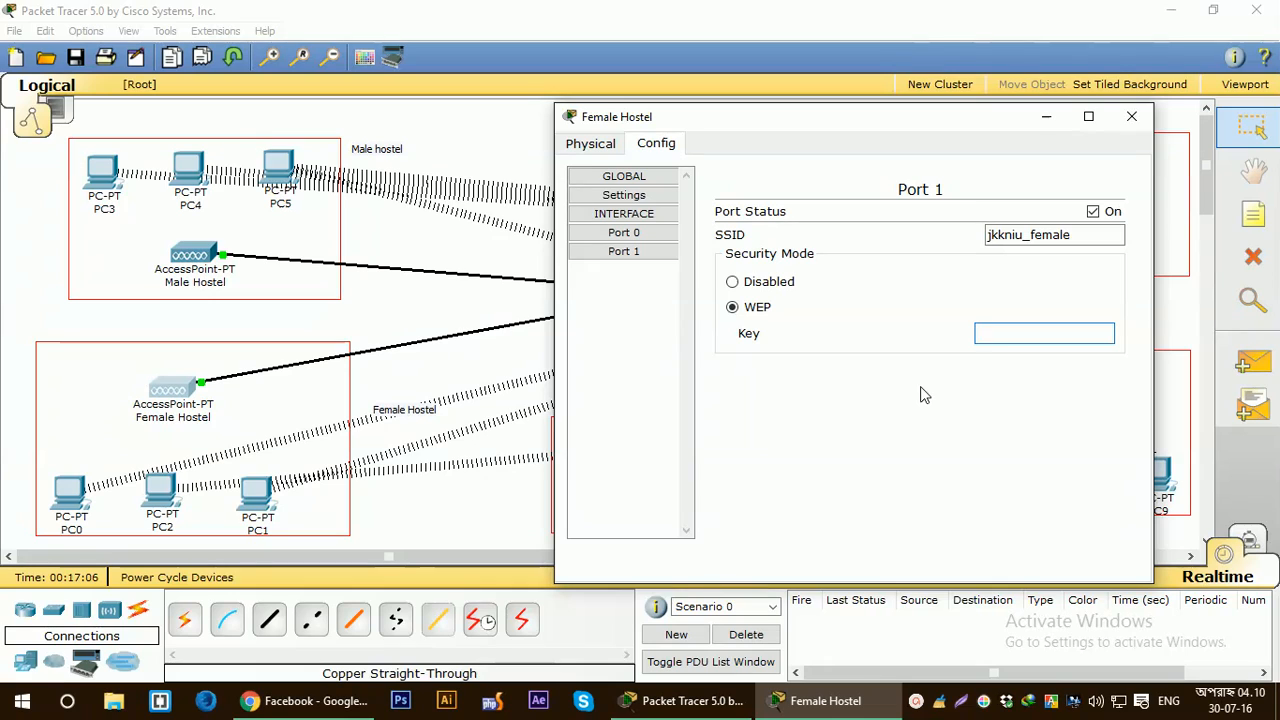
{"action": "type", "text": "1234567890"}
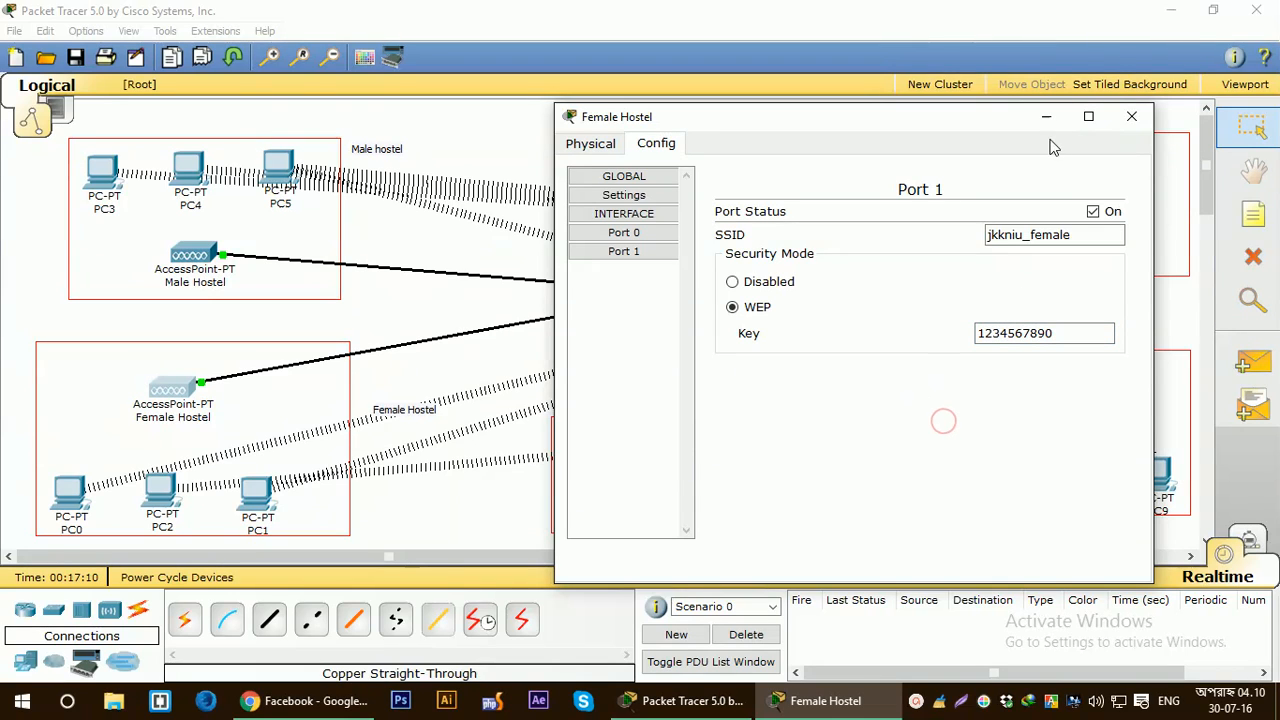
{"action": "left_click", "coordinate": [1131, 120]}
{"action": "left_click", "coordinate": [490, 346]}
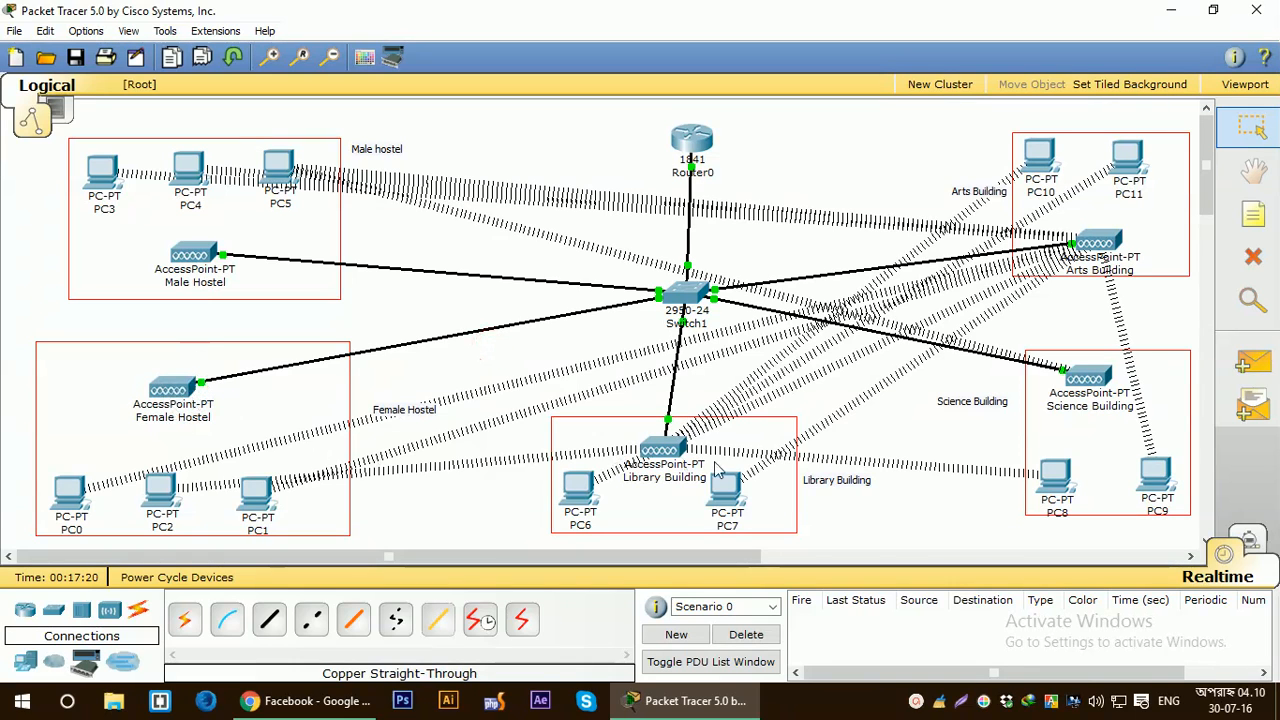
Set both the bandwidth and the duplex of the Library Building access point's Port 0 to Auto
{"action": "double_click", "coordinate": [665, 452]}
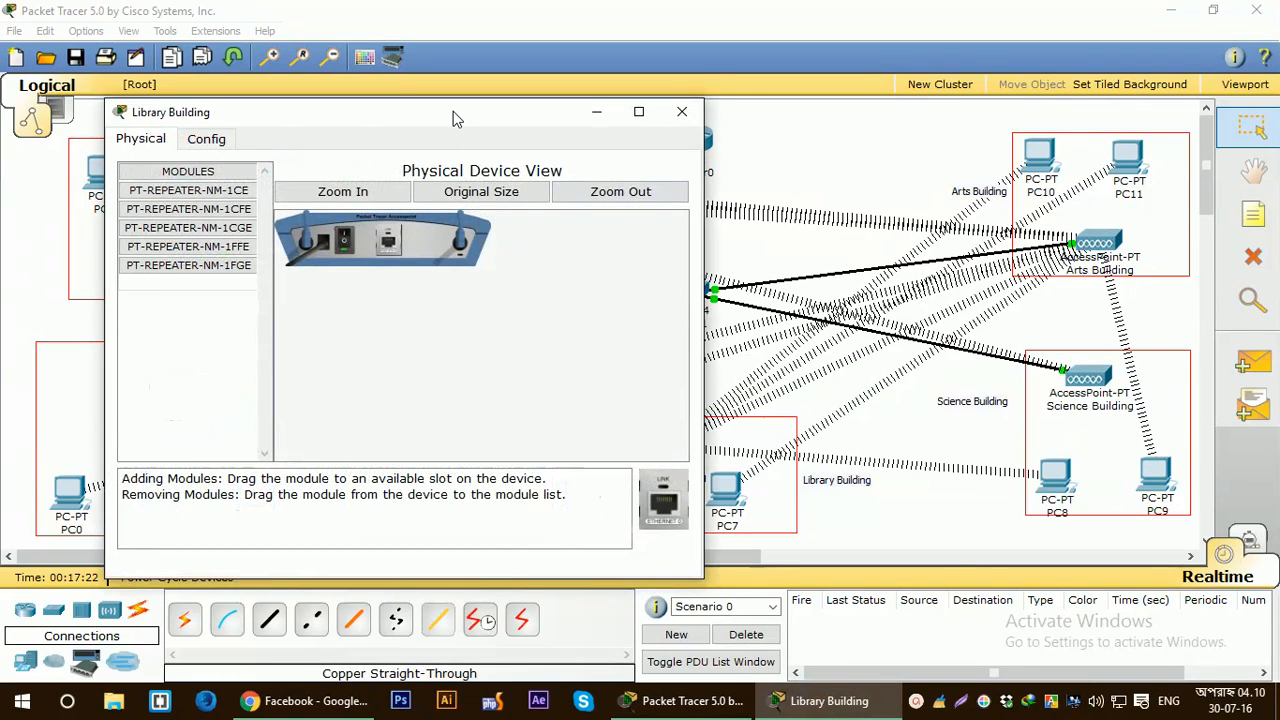
{"action": "left_click_drag", "start_coordinate": [453, 118], "coordinate": [932, 128]}
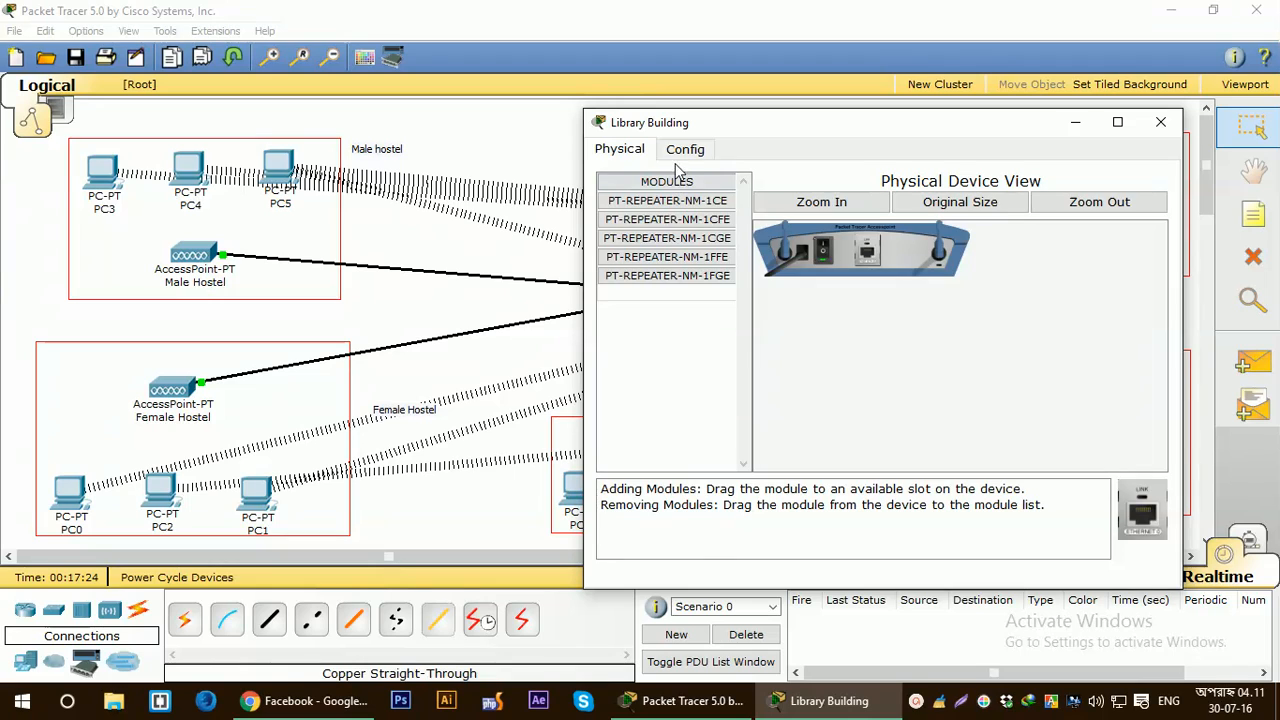
{"action": "left_click", "coordinate": [684, 148]}
{"action": "left_click", "coordinate": [668, 238]}
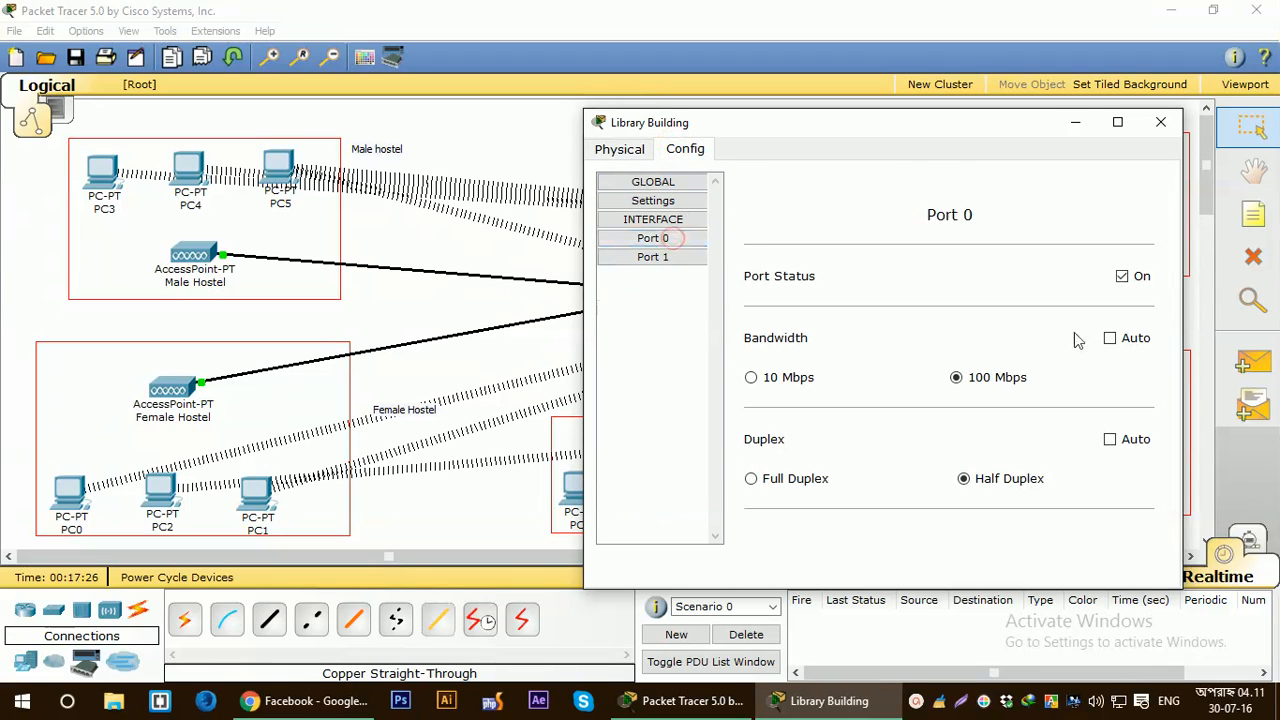
{"action": "left_click", "coordinate": [1110, 338]}
{"action": "left_click", "coordinate": [1110, 439]}
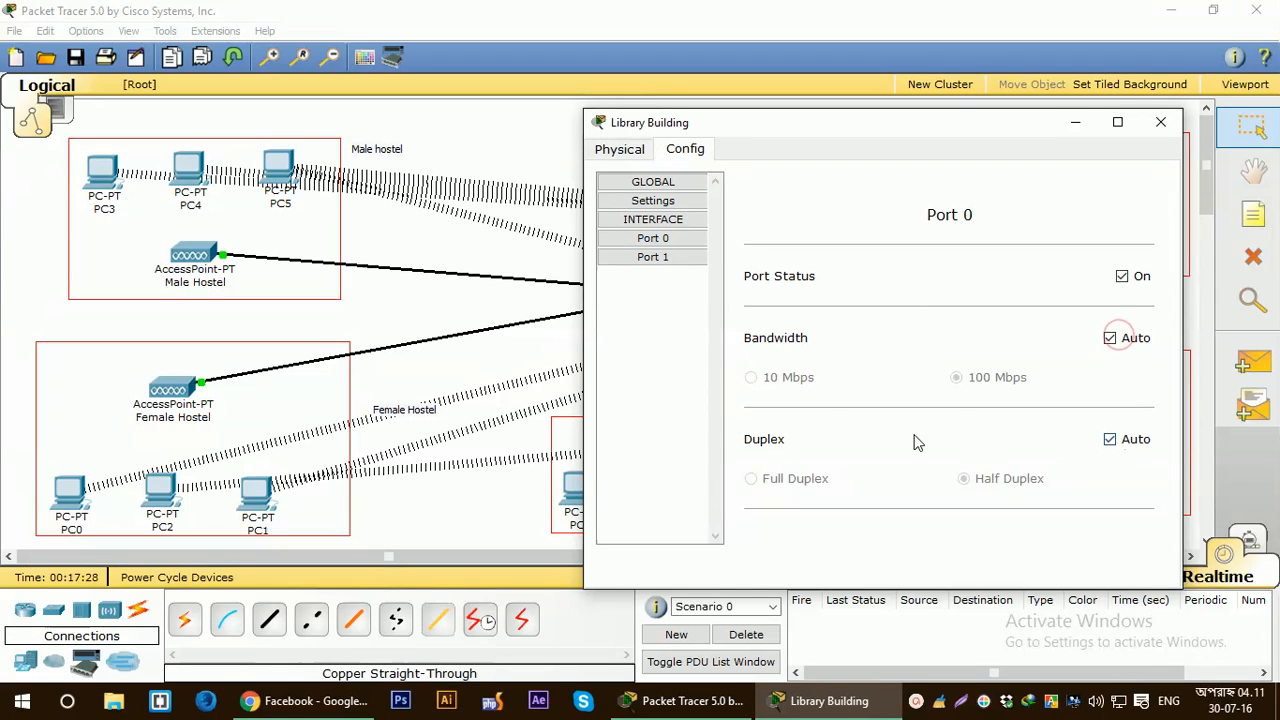
Set the SSID on Port 1 of the Library Building access point to jkkniu_library
{"action": "left_click", "coordinate": [655, 257]}
{"action": "double_click", "coordinate": [1048, 241]}
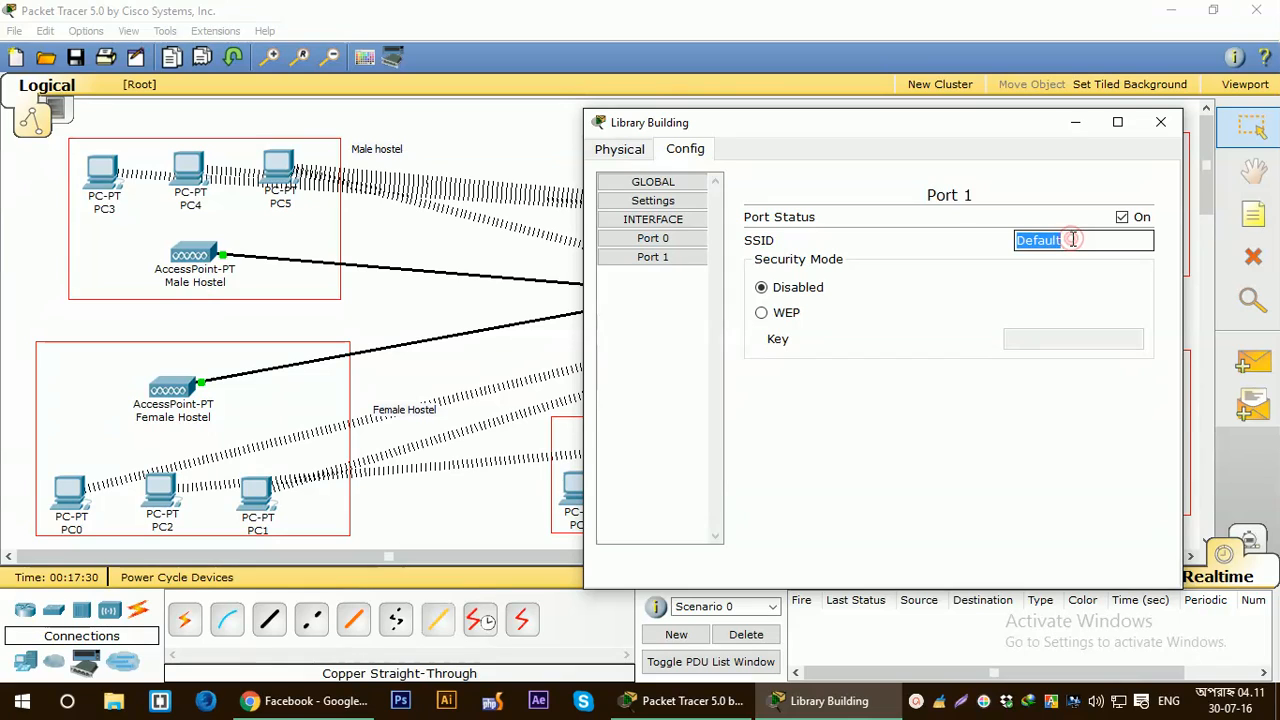
{"action": "key", "text": "BackSpace"}
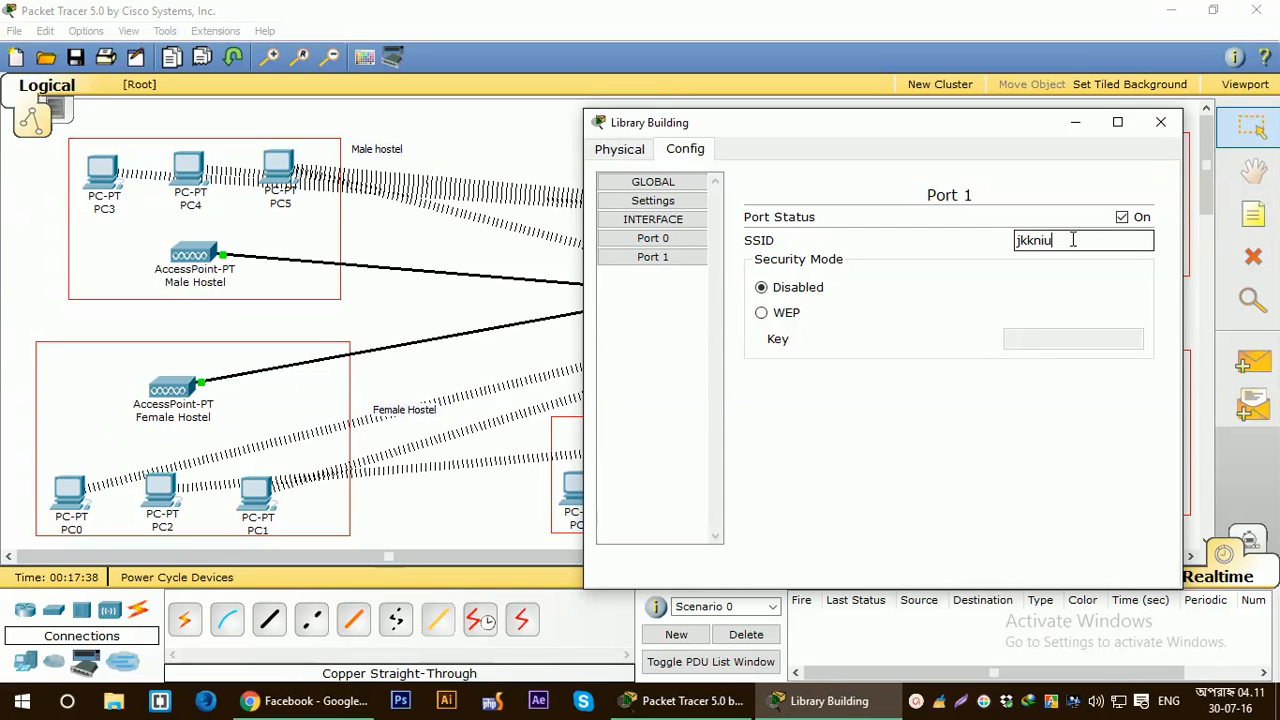
{"action": "type", "text": "jkkniu_library"}
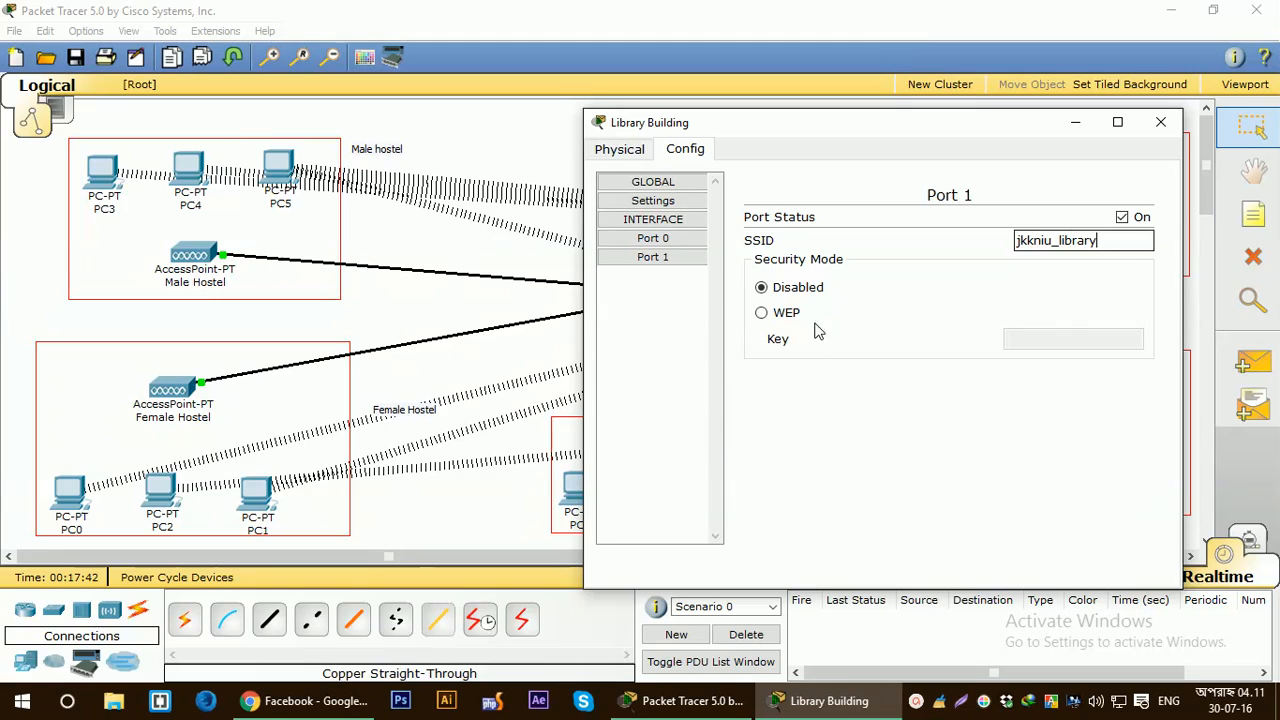
Enable WEP security on the Library Building access point's Port 1, enter the WEP key, and close its configuration
{"action": "left_click", "coordinate": [786, 313]}
{"action": "left_click", "coordinate": [1017, 342]}
{"action": "type", "text": "12"}
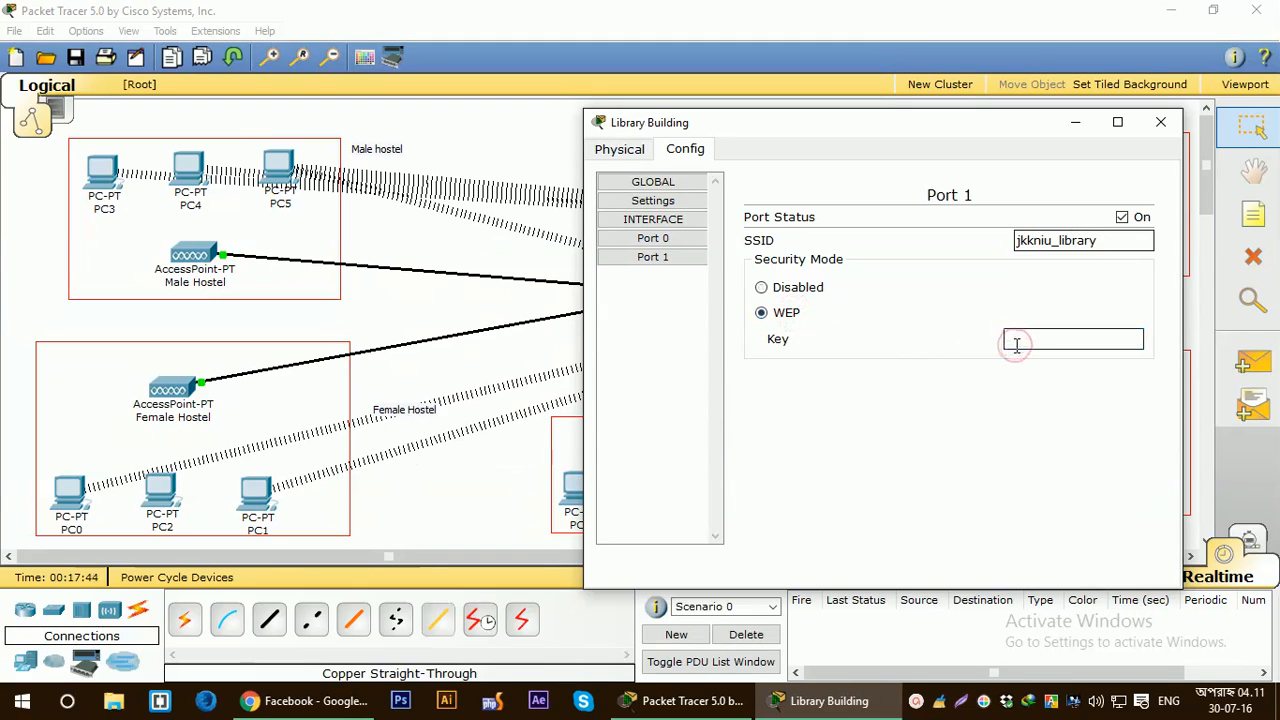
{"action": "type", "text": "34567890"}
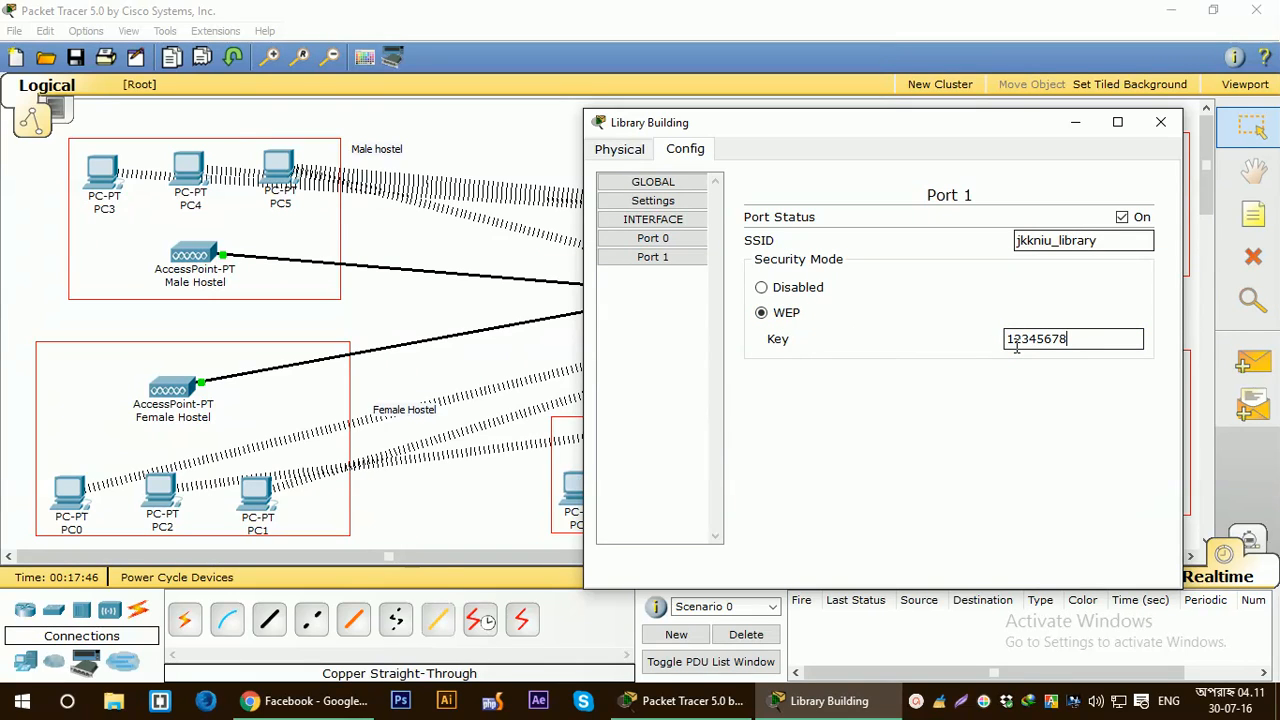
{"action": "left_click", "coordinate": [1160, 122]}
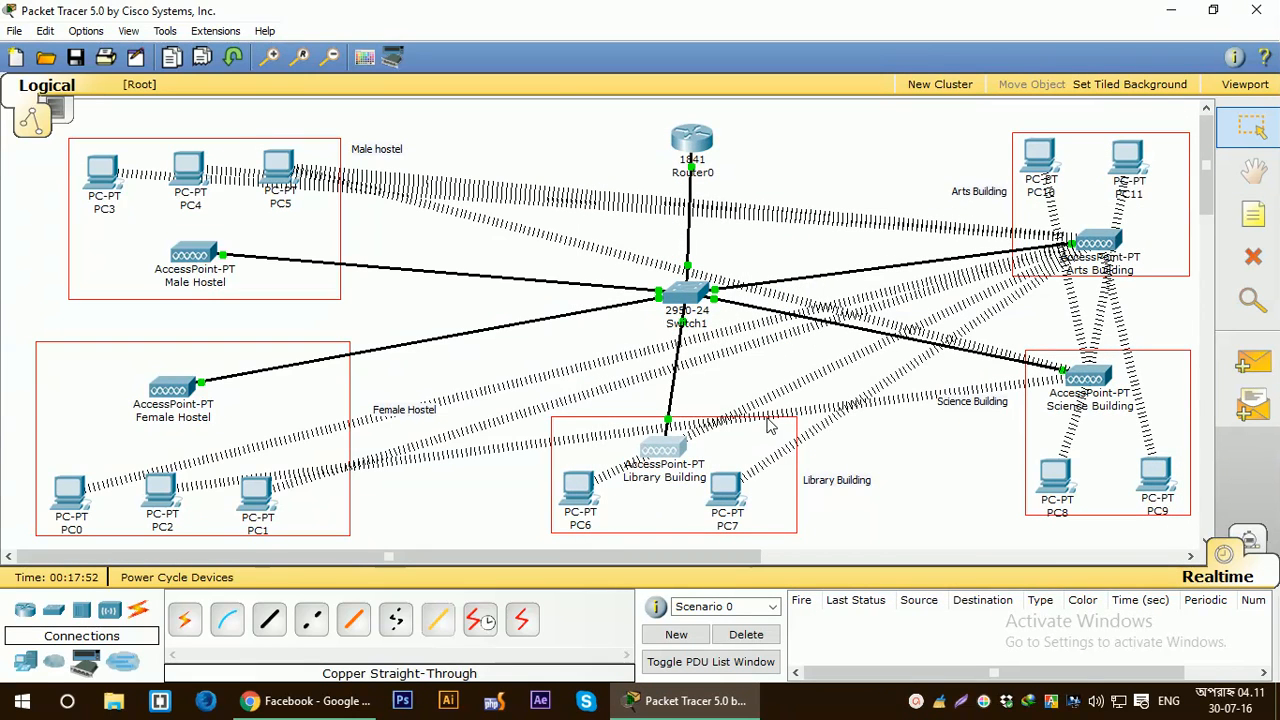
Set both the bandwidth and the duplex of the Science Building access point's Port 0 to Auto
{"action": "left_click", "coordinate": [1088, 380]}
{"action": "left_click_drag", "start_coordinate": [477, 140], "coordinate": [659, 143]}
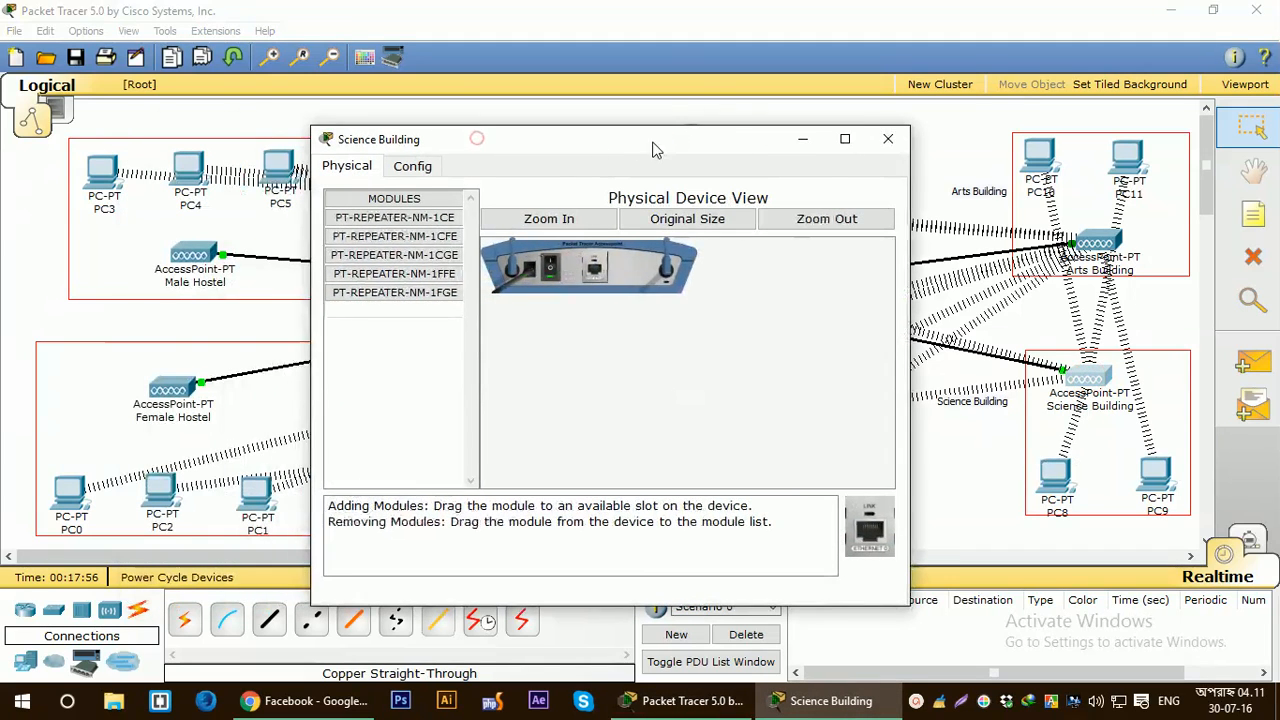
{"action": "left_click", "coordinate": [410, 166]}
{"action": "left_click", "coordinate": [395, 257]}
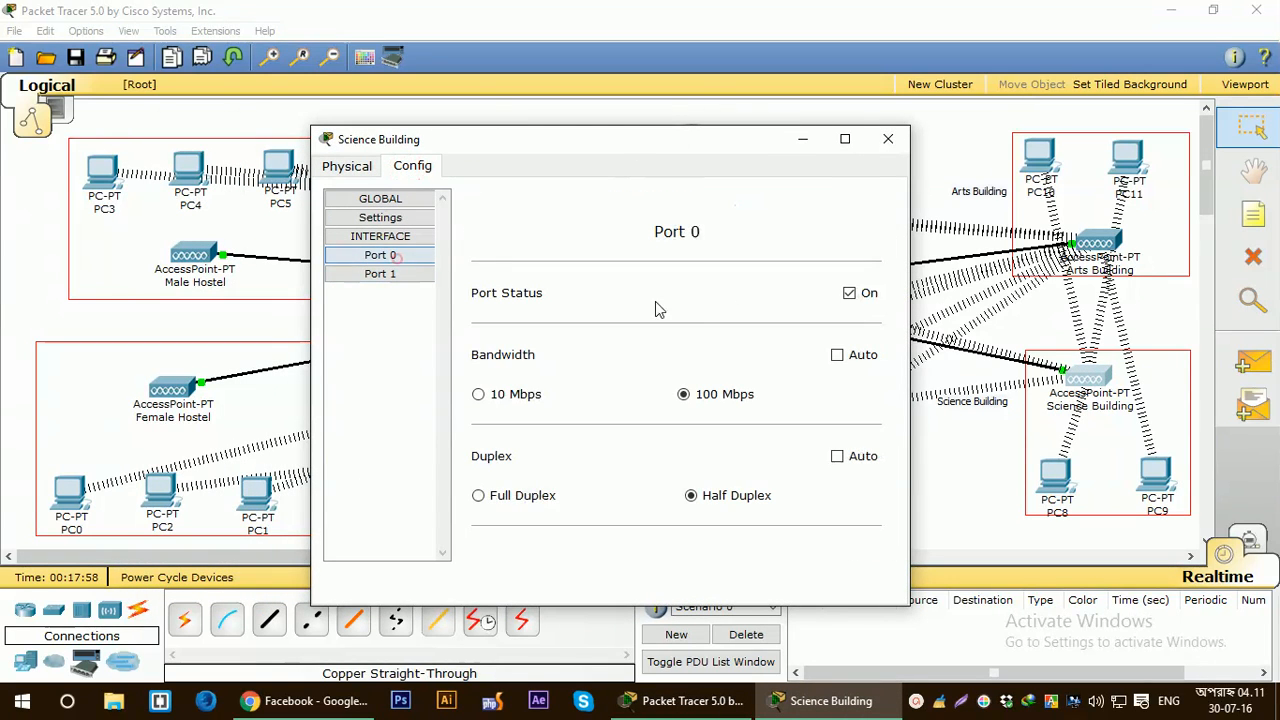
{"action": "left_click", "coordinate": [838, 355]}
Set the SSID on Port 1 of the Science Building access point to jkkniu_science
{"action": "left_click", "coordinate": [395, 273]}
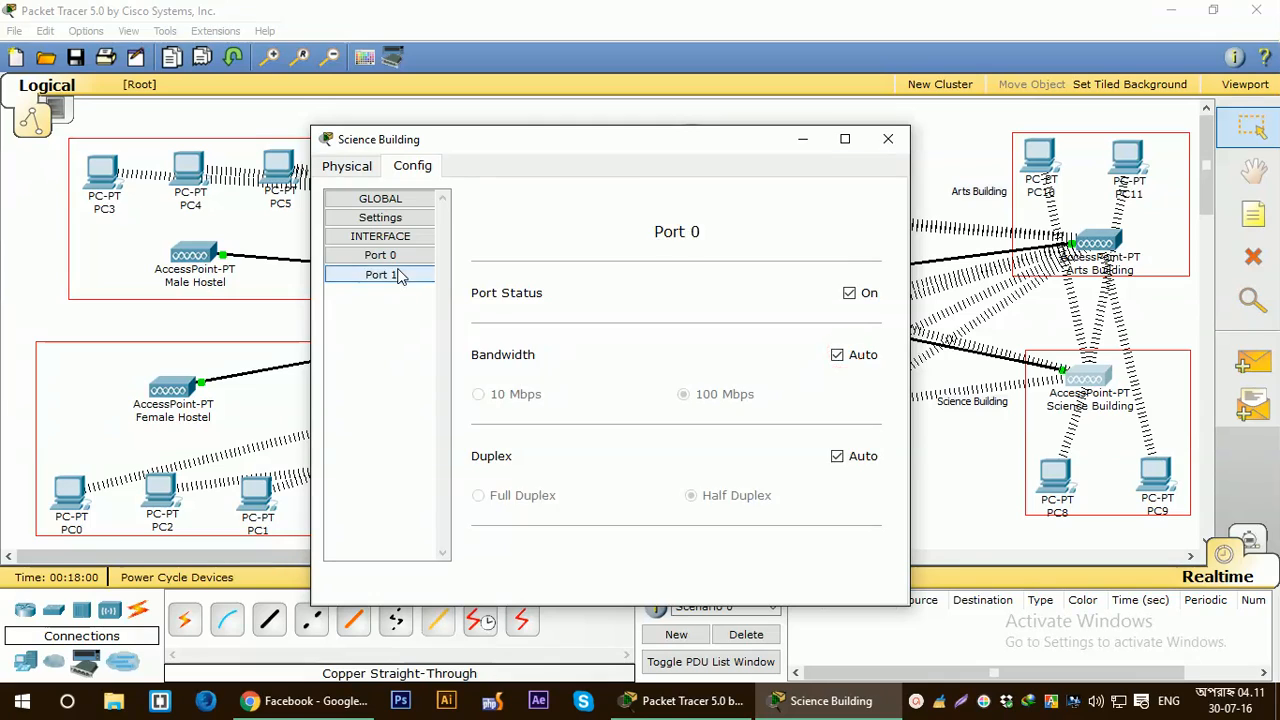
{"action": "left_click", "coordinate": [794, 256]}
{"action": "double_click", "coordinate": [796, 256]}
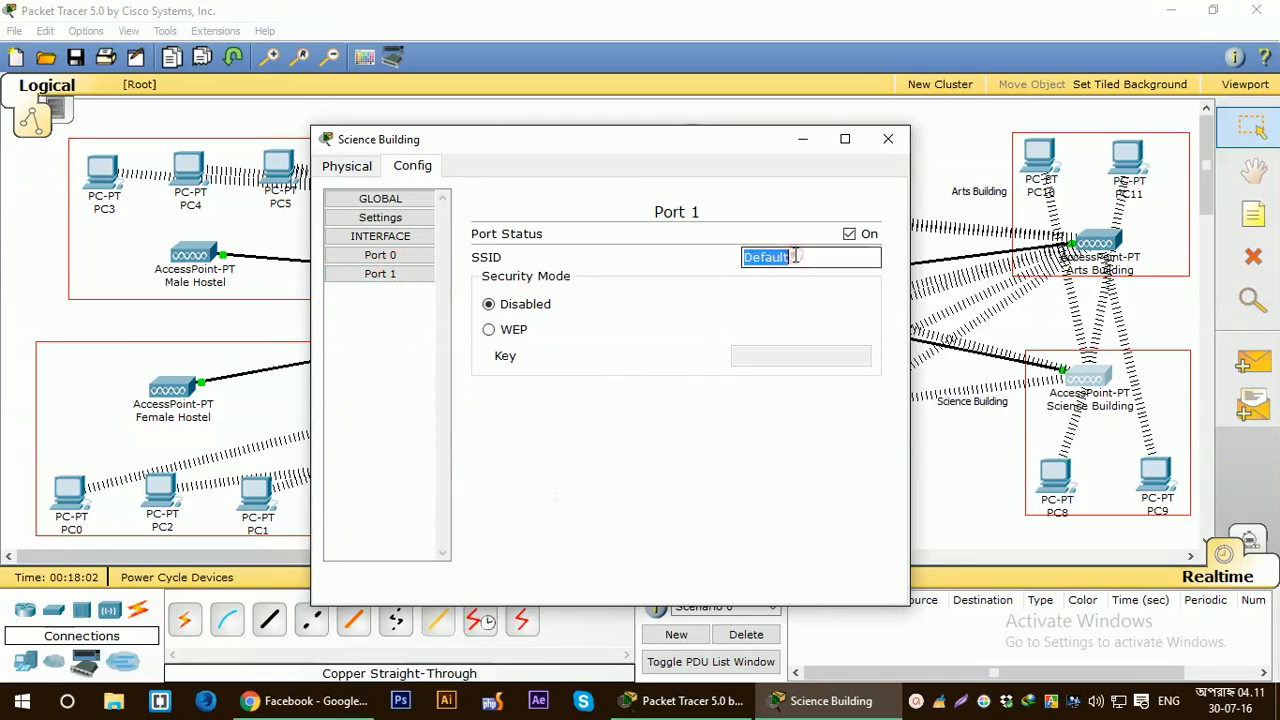
{"action": "key", "text": "BackSpace"}
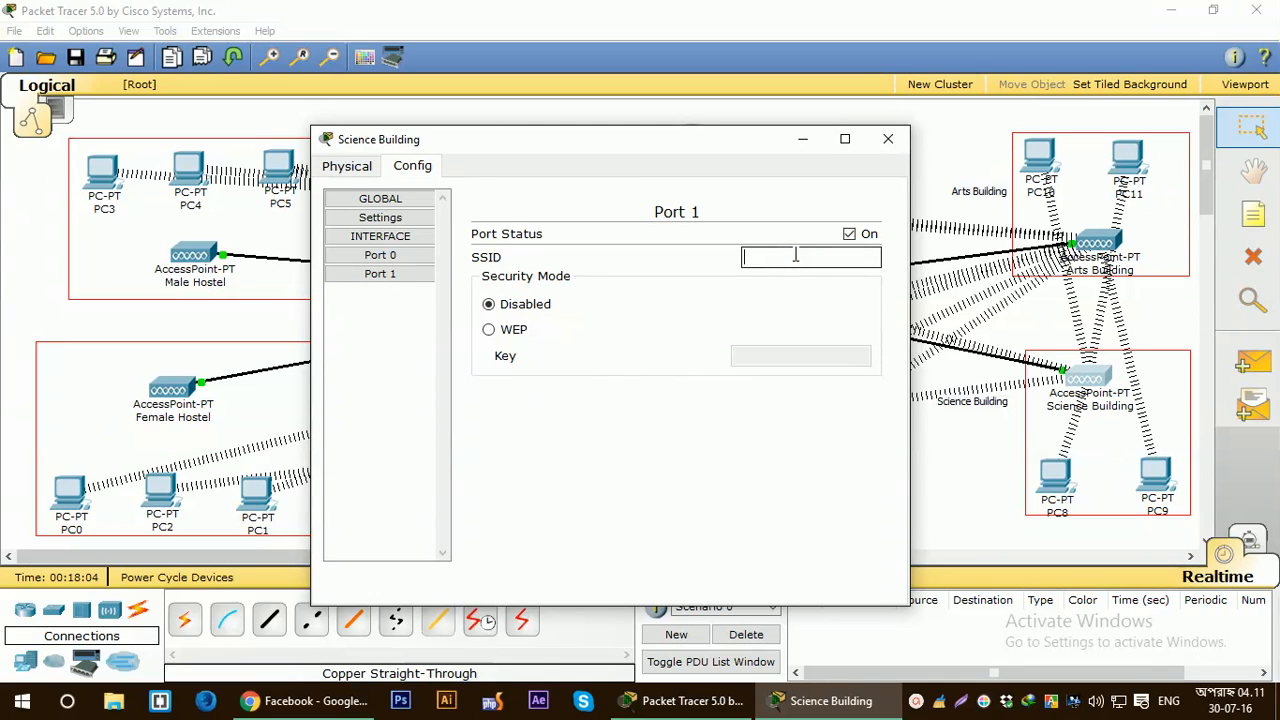
{"action": "type", "text": "jkkn"}
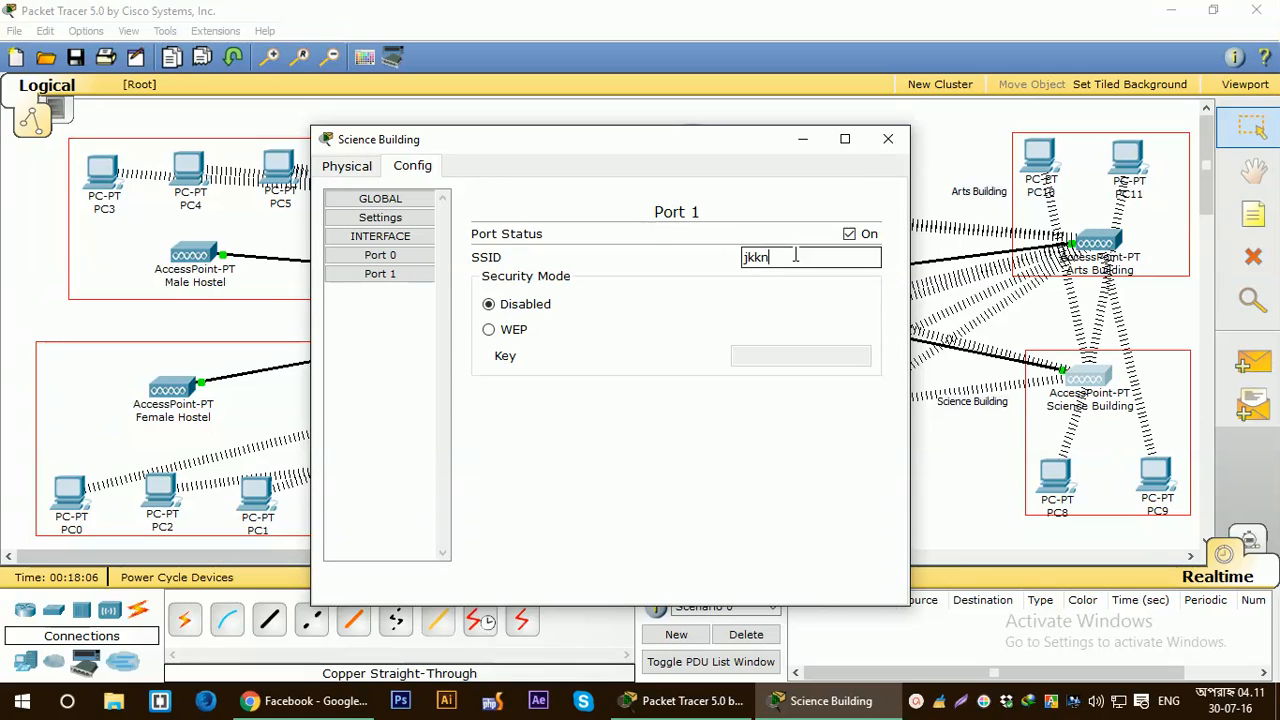
{"action": "type", "text": "oiu_science"}
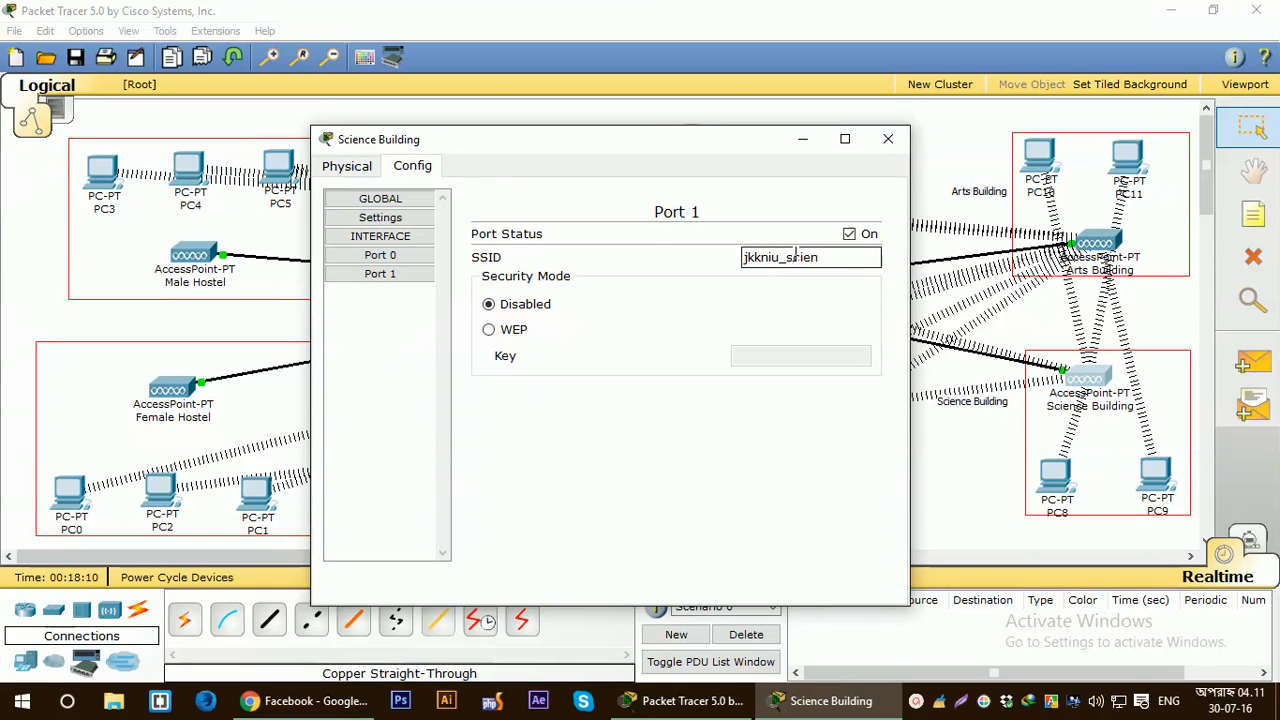
Enable WEP security on the Science Building access point's Port 1, enter the WEP key, and close its configuration
{"action": "left_click", "coordinate": [515, 330]}
{"action": "left_click", "coordinate": [780, 358]}
{"action": "type", "text": "123456789"}
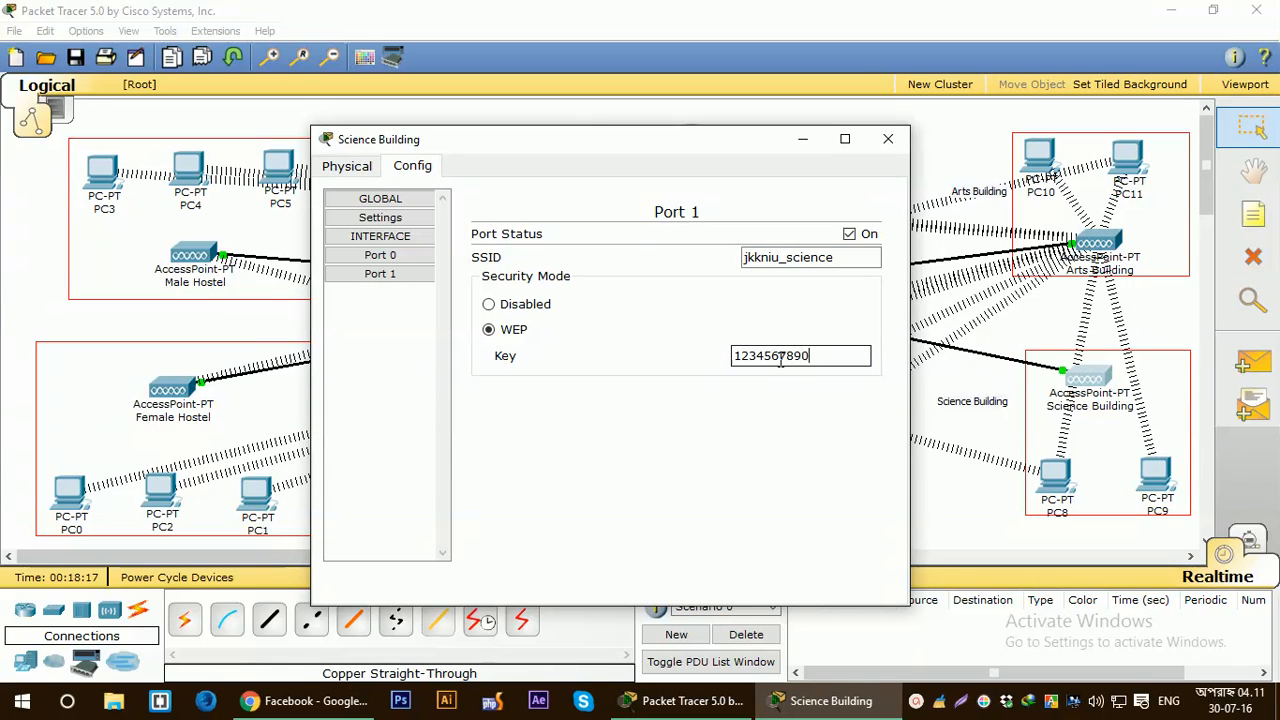
{"action": "type", "text": "0"}
{"action": "left_click", "coordinate": [888, 139]}
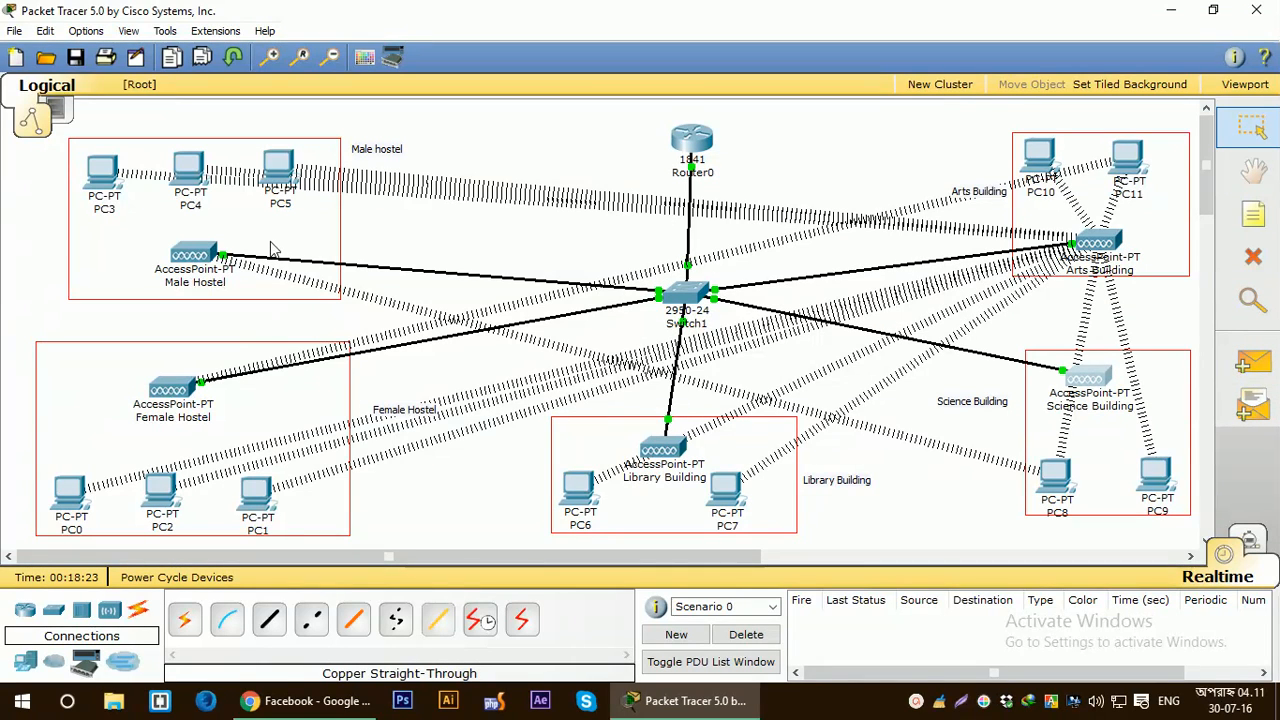
Set both the bandwidth and the duplex of the Arts Building access point's Port 0 to Auto
{"action": "mouse_move", "coordinate": [1098, 252]}
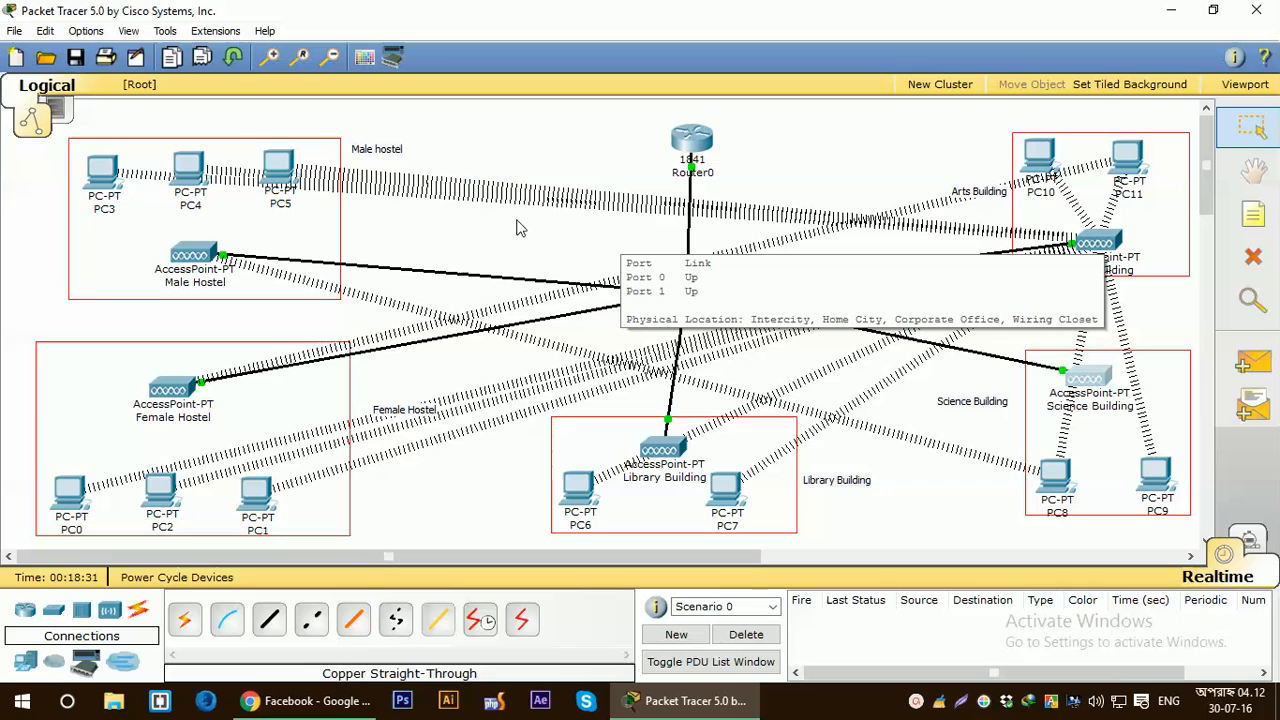
{"action": "left_click", "coordinate": [1108, 243]}
{"action": "left_click_drag", "start_coordinate": [441, 160], "coordinate": [920, 162]}
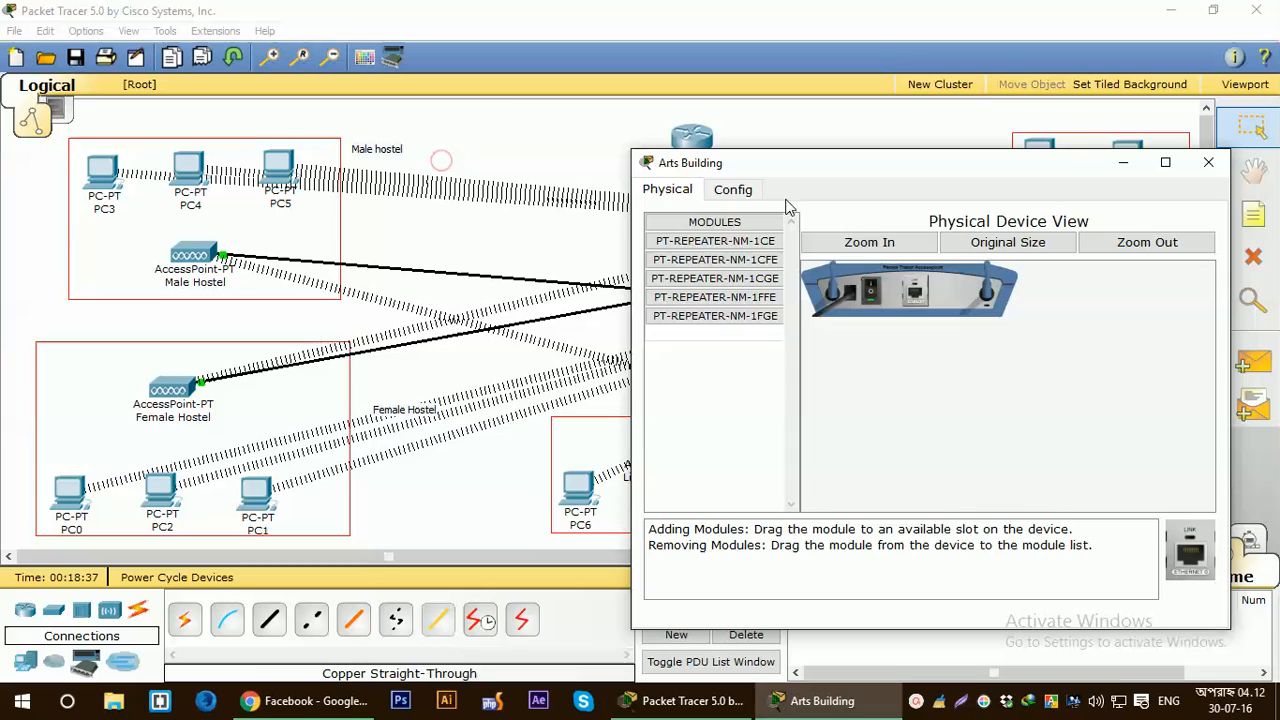
{"action": "left_click", "coordinate": [728, 190]}
{"action": "left_click", "coordinate": [701, 278]}
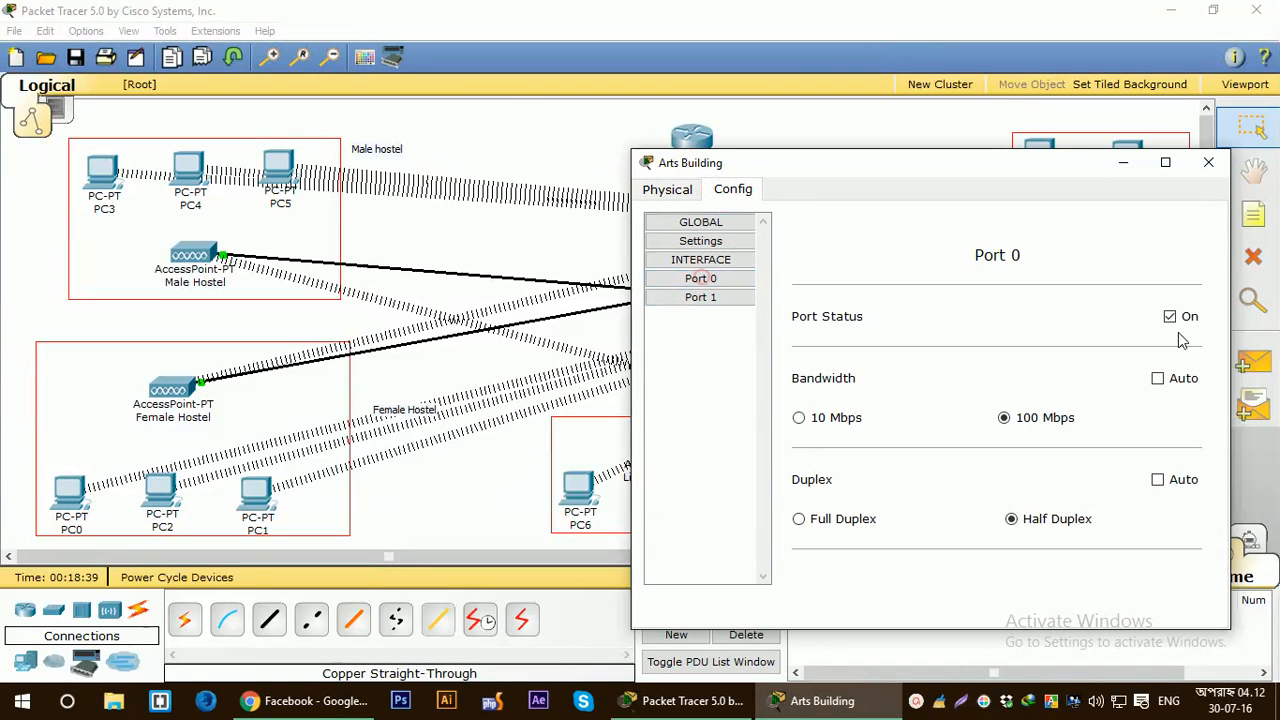
{"action": "left_click", "coordinate": [1158, 378]}
{"action": "left_click", "coordinate": [1158, 479]}
Set the SSID on Port 1 of the Arts Building access point to jkkniu_arts
{"action": "left_click", "coordinate": [710, 298]}
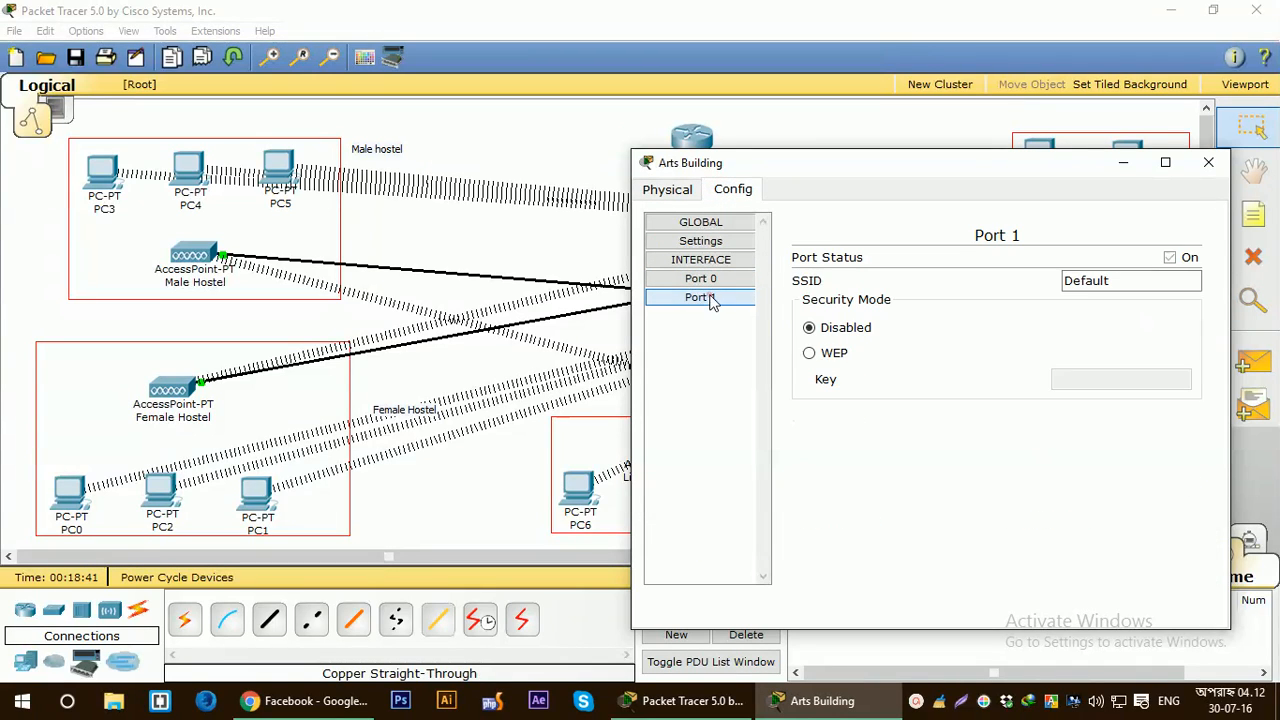
{"action": "left_click", "coordinate": [1100, 281]}
{"action": "double_click", "coordinate": [1100, 281]}
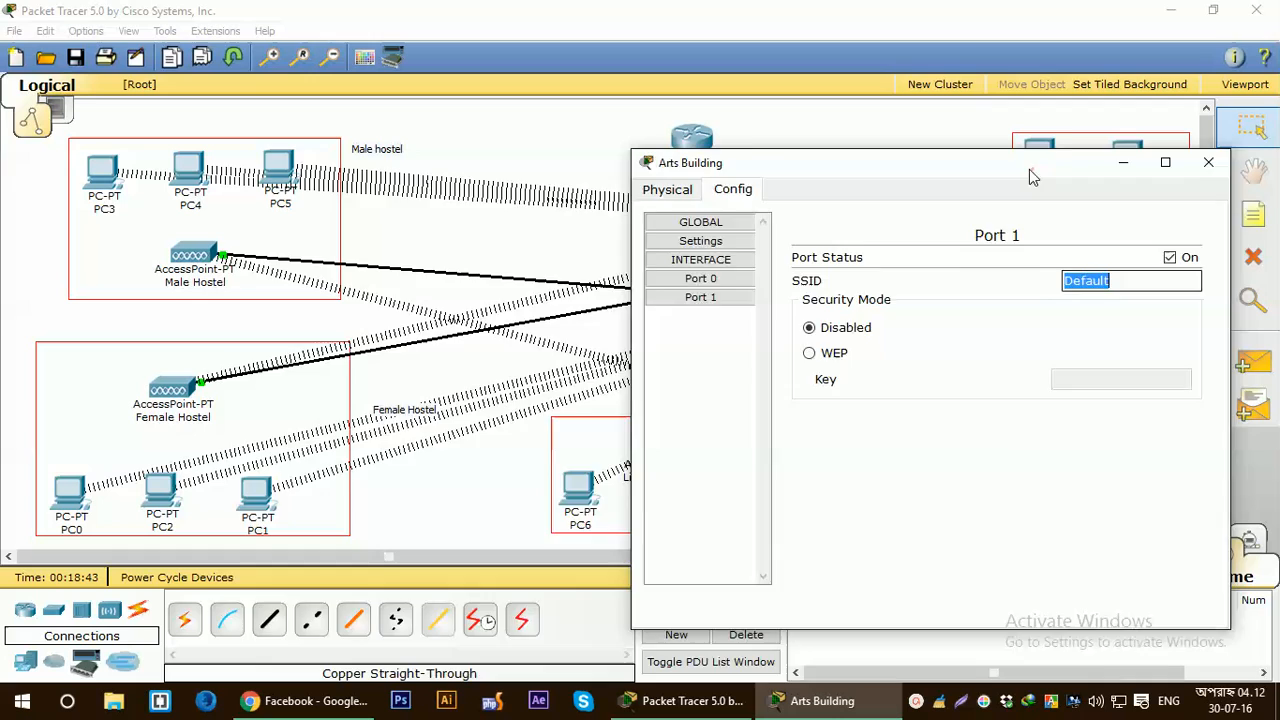
{"action": "left_click_drag", "start_coordinate": [1029, 169], "coordinate": [623, 170]}
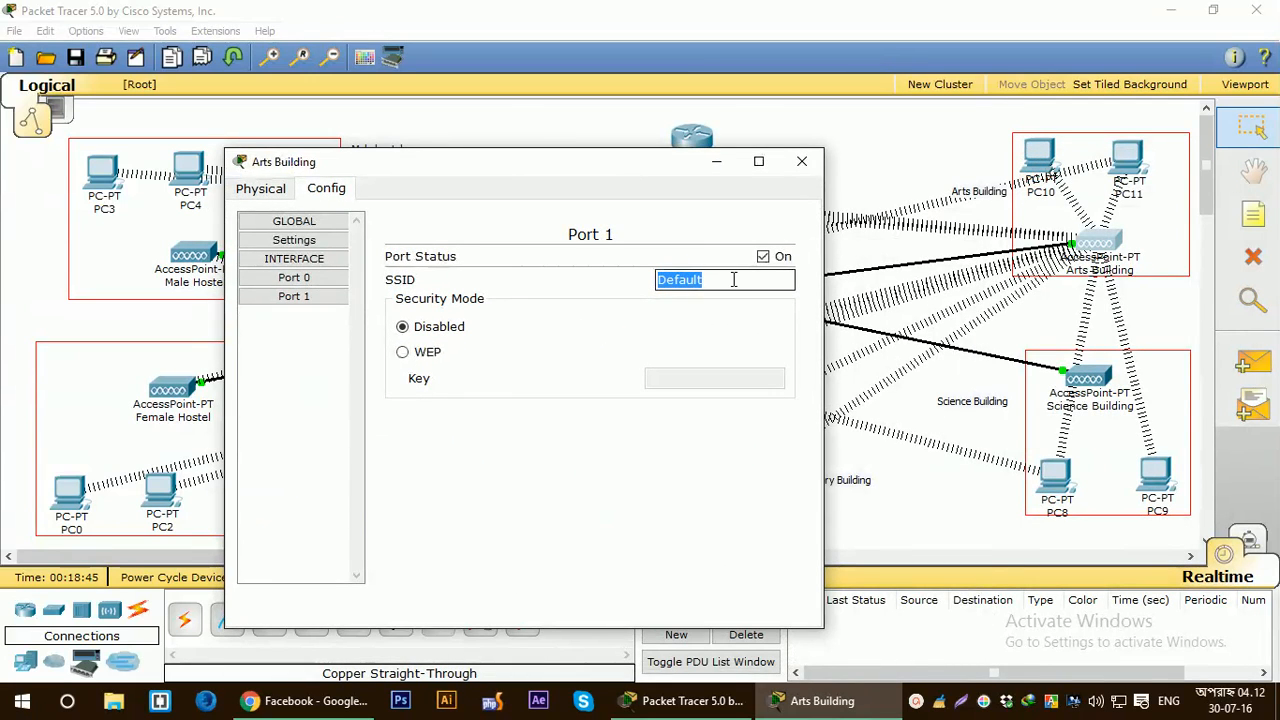
{"action": "key", "text": "BackSpace"}
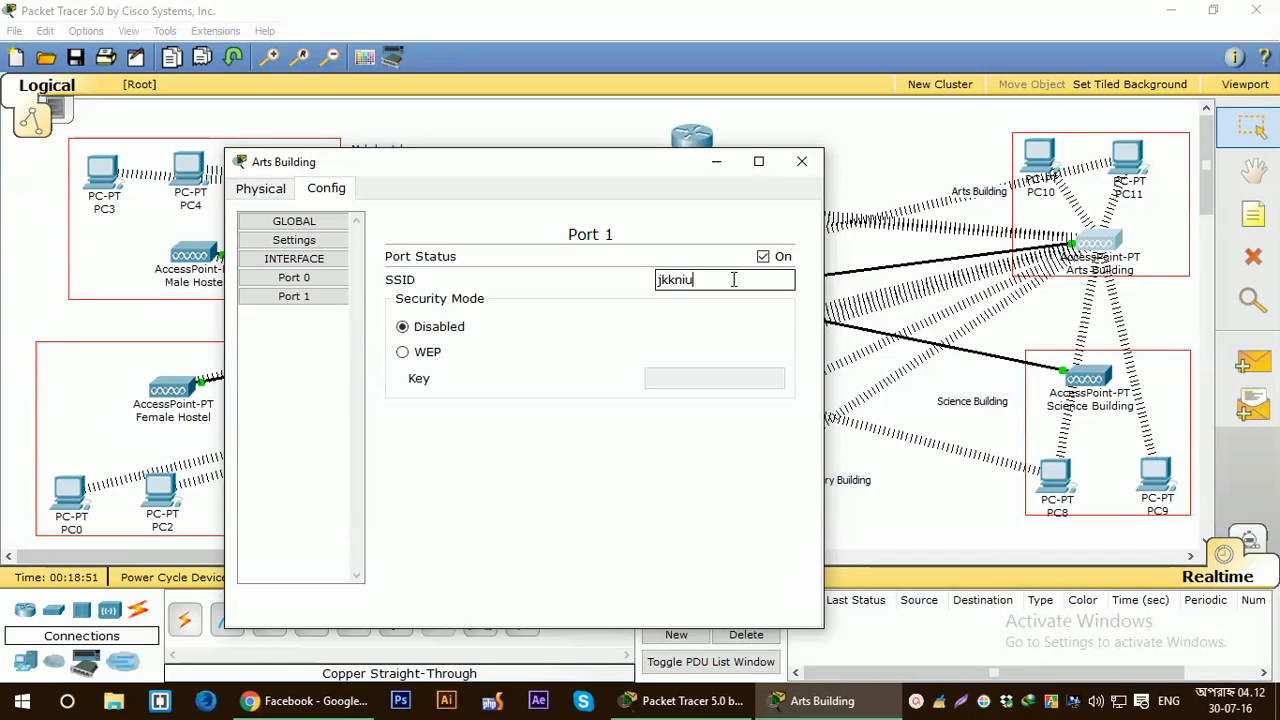
{"action": "type", "text": "jkkniu_"}
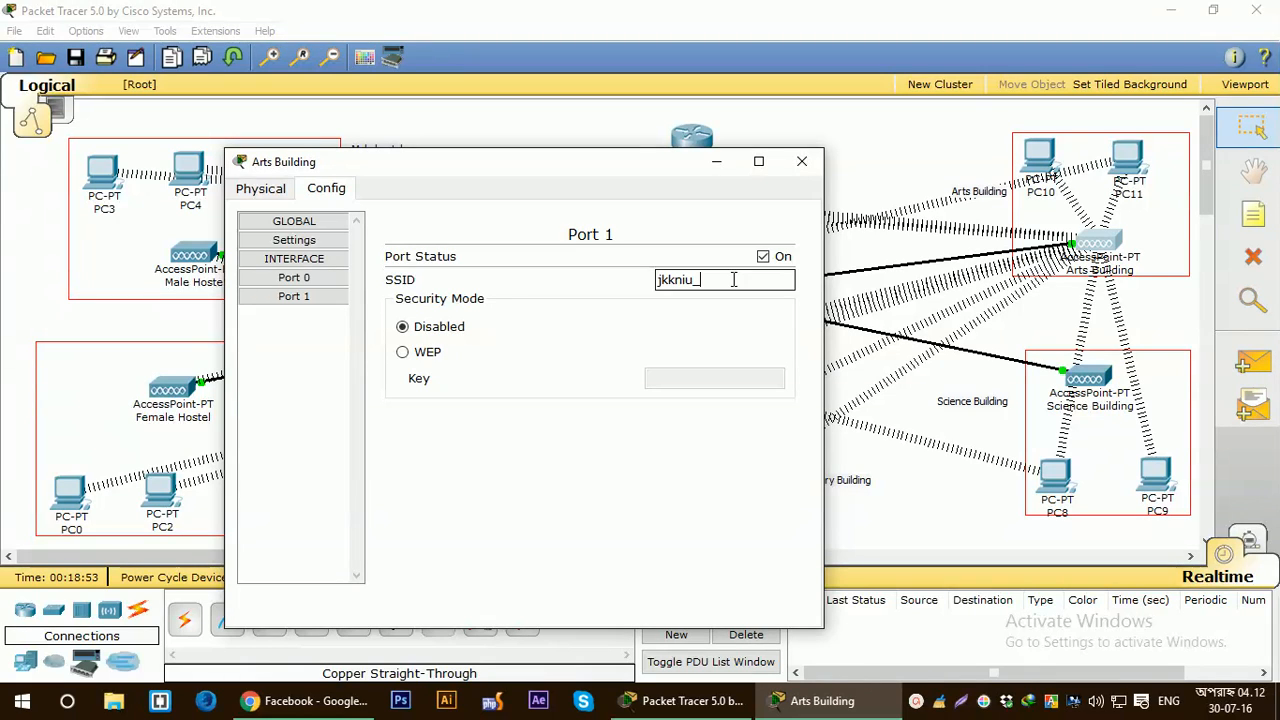
{"action": "type", "text": "arts"}
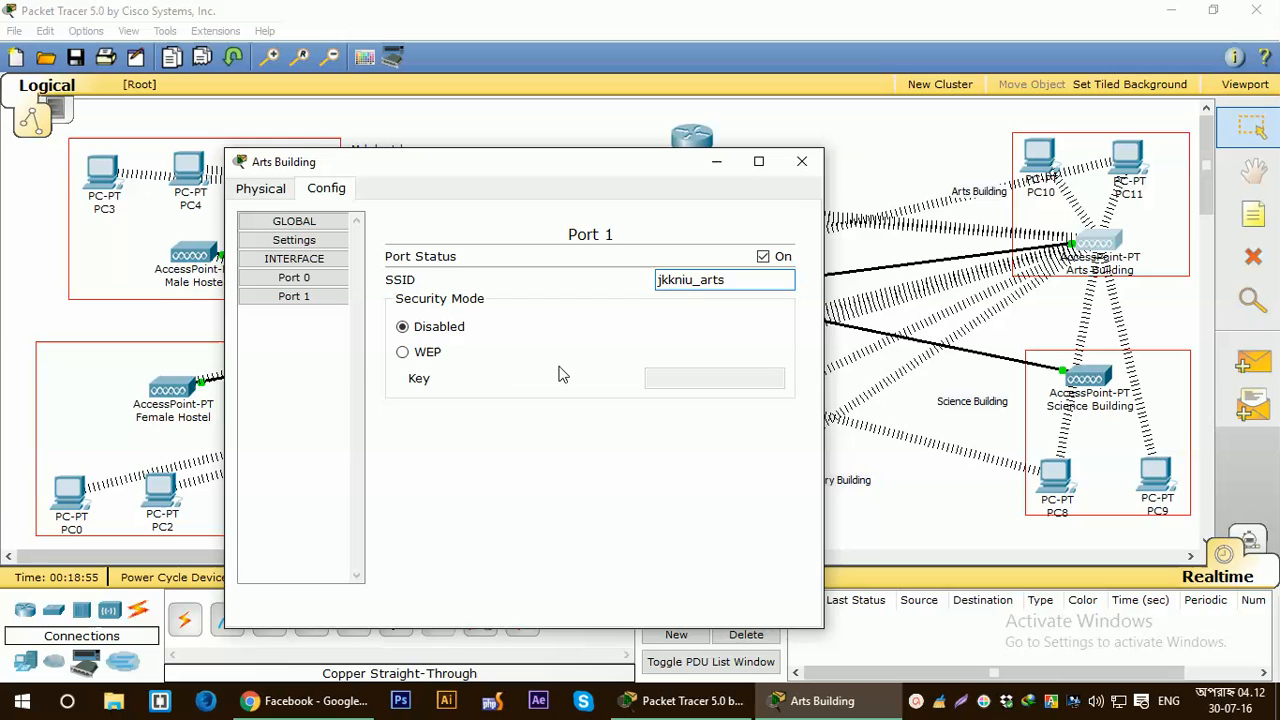
Enable WEP security on the Arts Building access point's Port 1, enter the WEP key, and close its configuration
{"action": "left_click", "coordinate": [422, 351]}
{"action": "type", "text": "1"}
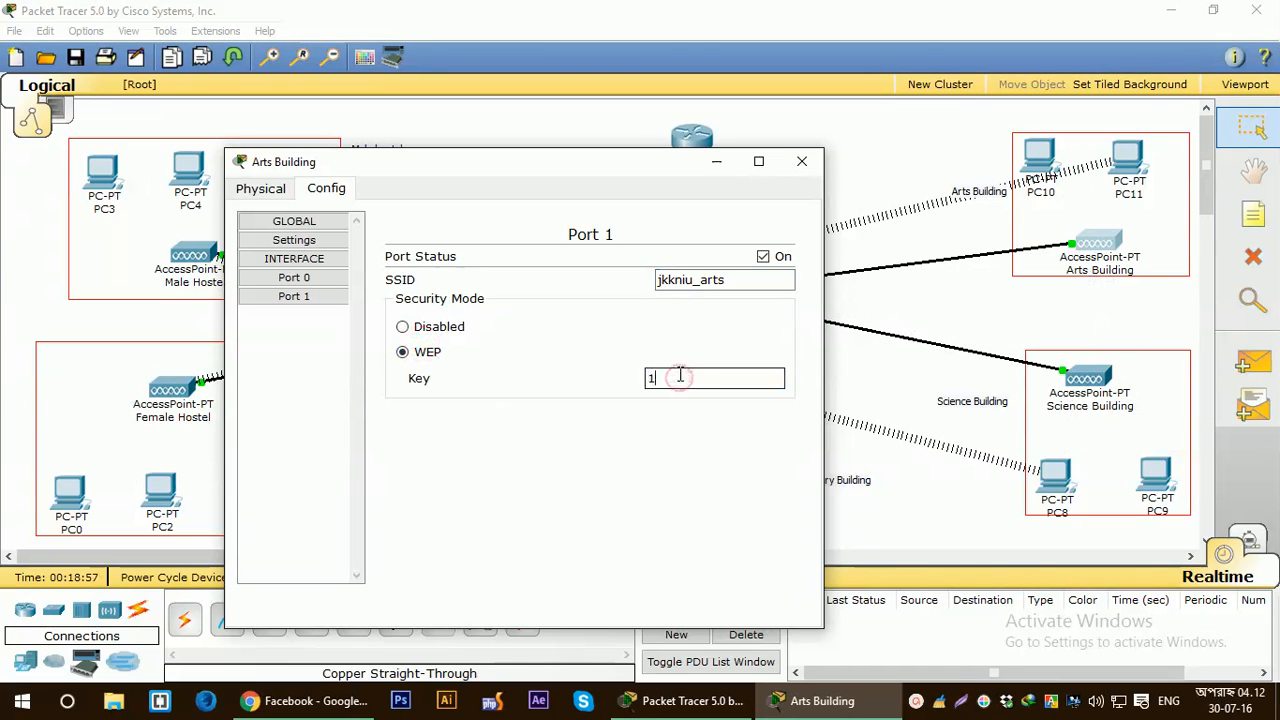
{"action": "type", "text": "234567890"}
{"action": "left_click", "coordinate": [802, 161]}
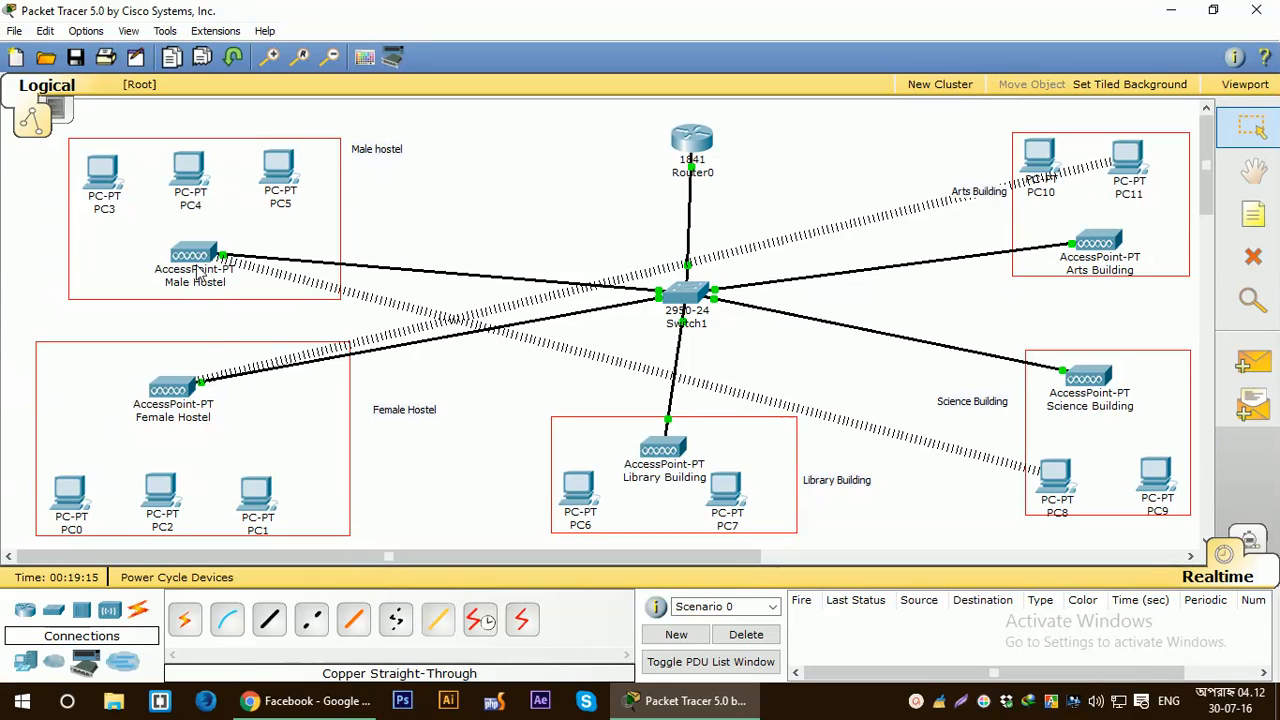
{"action": "mouse_move", "coordinate": [190, 260]}
{"action": "mouse_move", "coordinate": [108, 210]}
{"action": "mouse_move", "coordinate": [85, 535]}
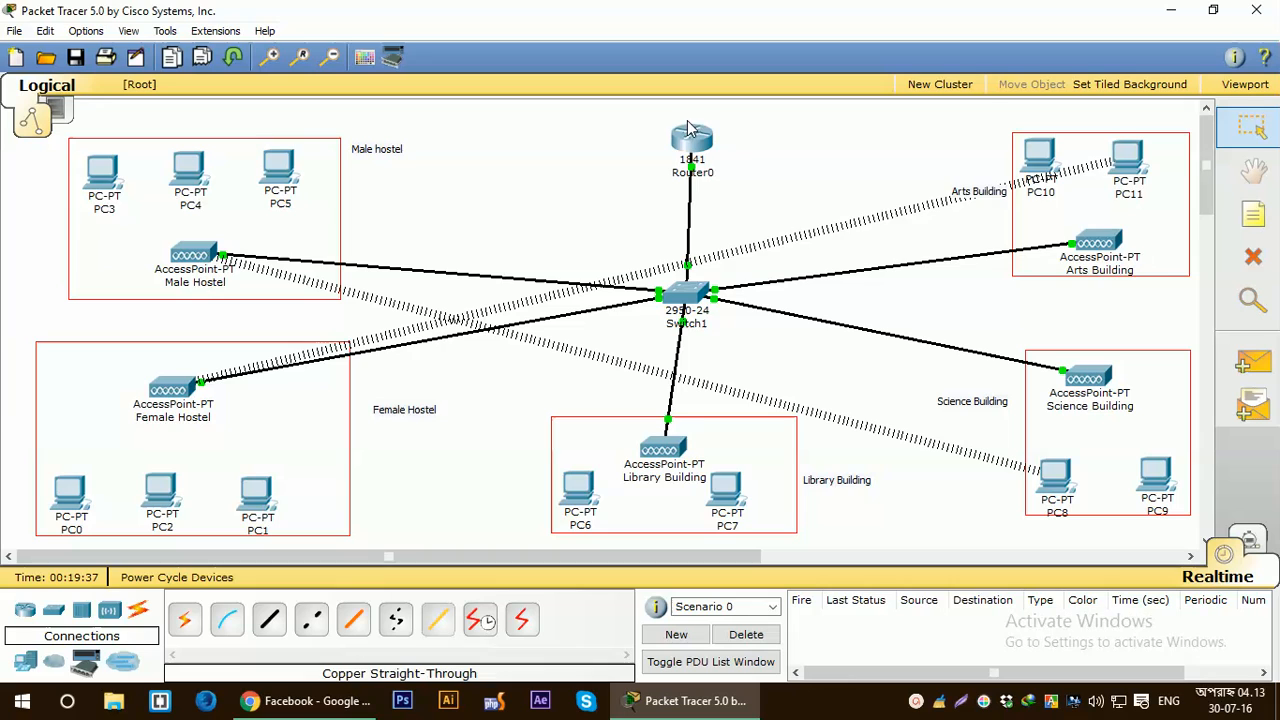
Open PC0's wireless utility and refresh its list of available wireless networks
{"action": "mouse_move", "coordinate": [670, 195]}
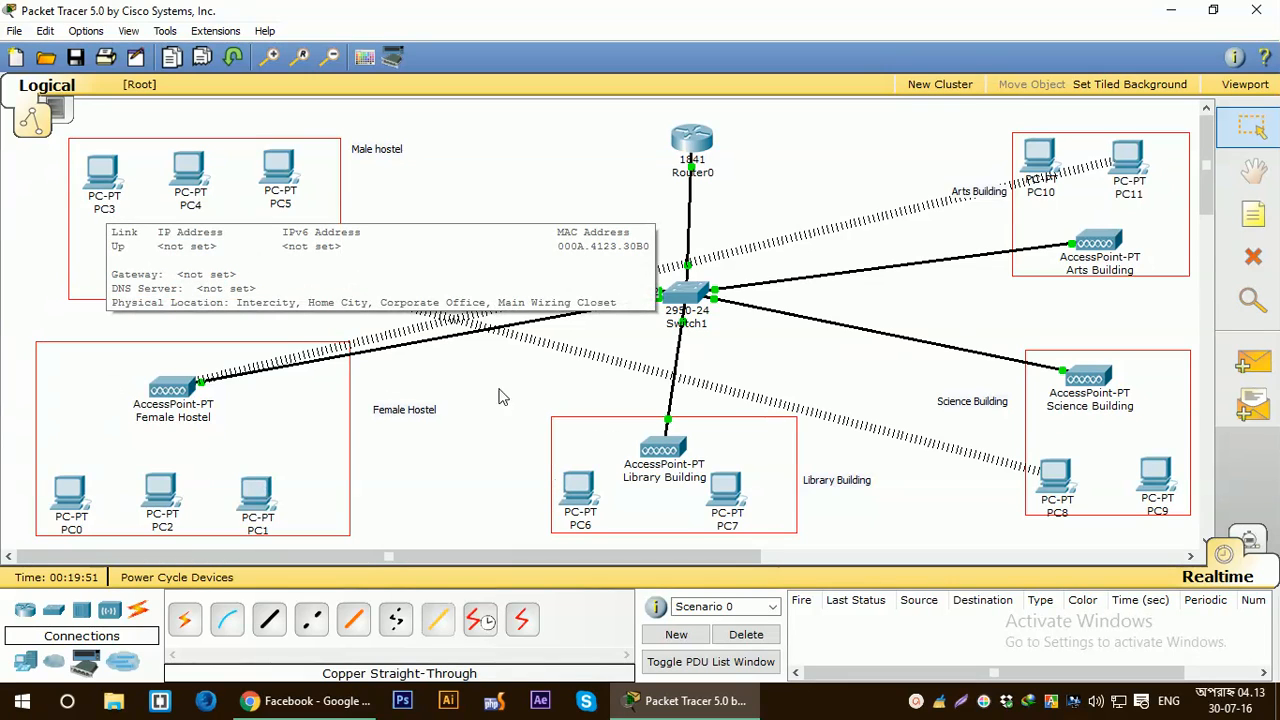
{"action": "left_click", "coordinate": [420, 453]}
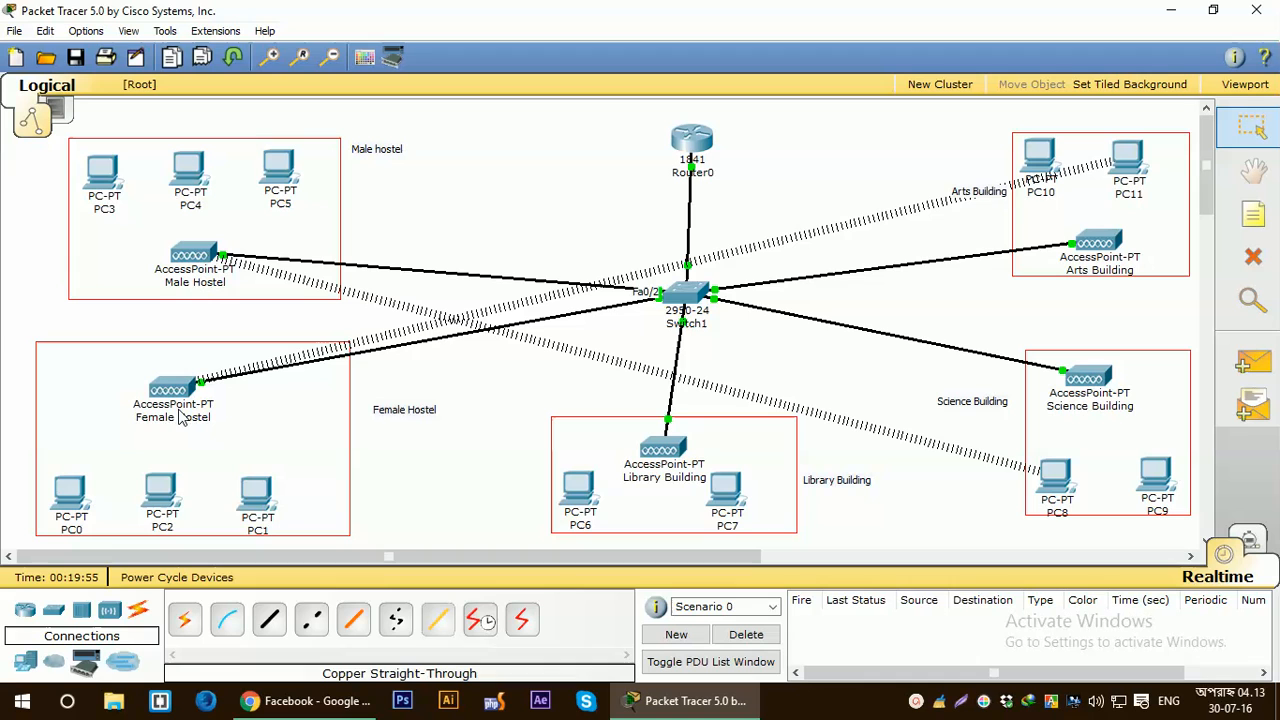
{"action": "left_click", "coordinate": [66, 500]}
{"action": "left_click_drag", "start_coordinate": [280, 44], "coordinate": [785, 48]}
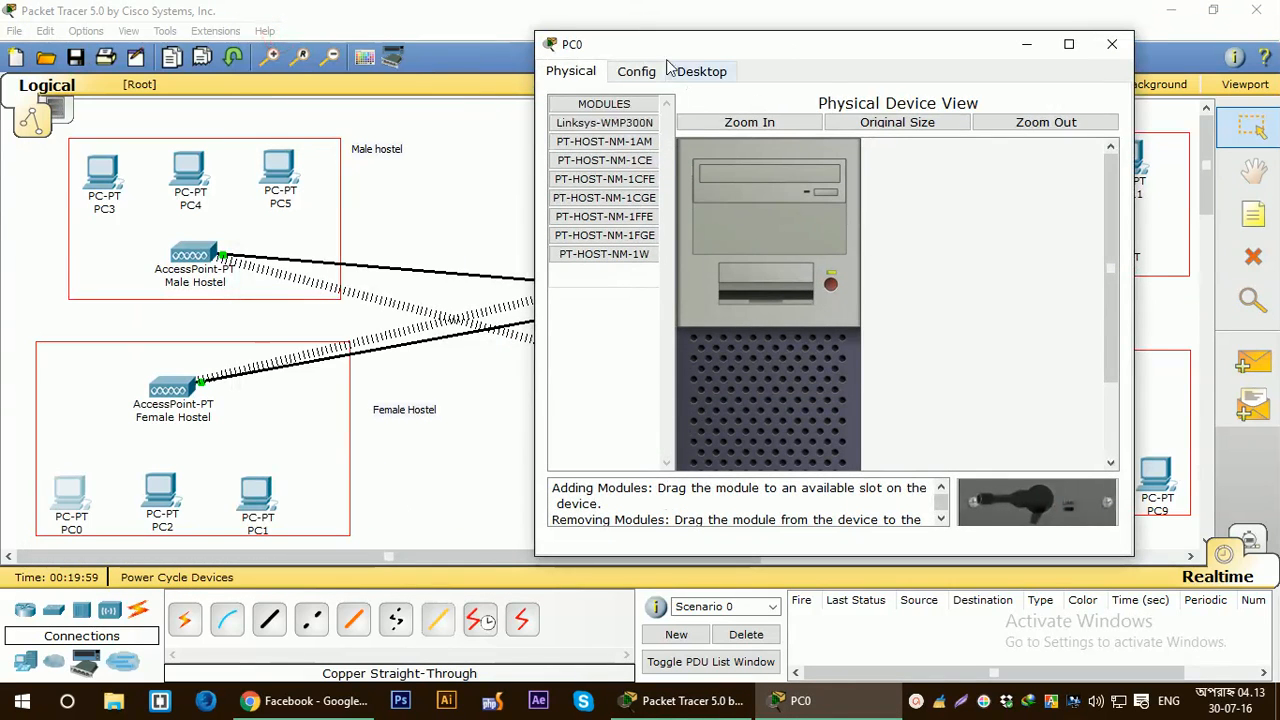
{"action": "left_click", "coordinate": [702, 71]}
{"action": "left_click", "coordinate": [610, 295]}
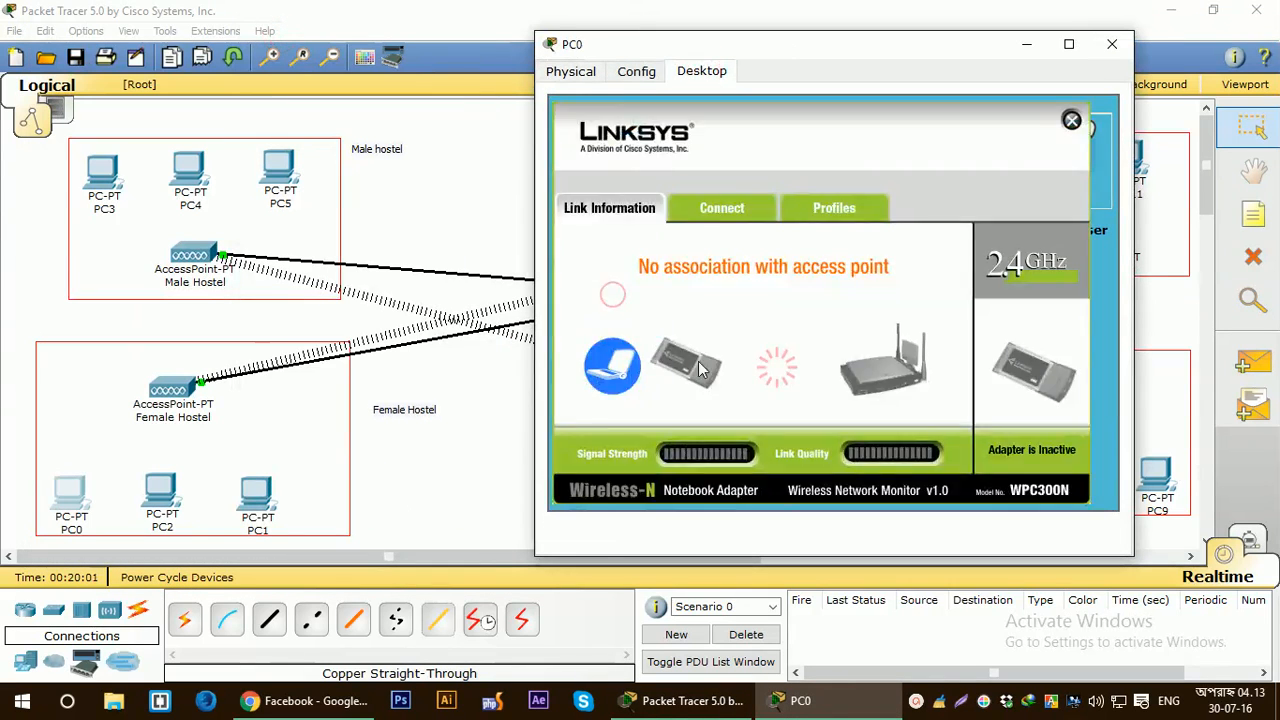
{"action": "left_click", "coordinate": [722, 210]}
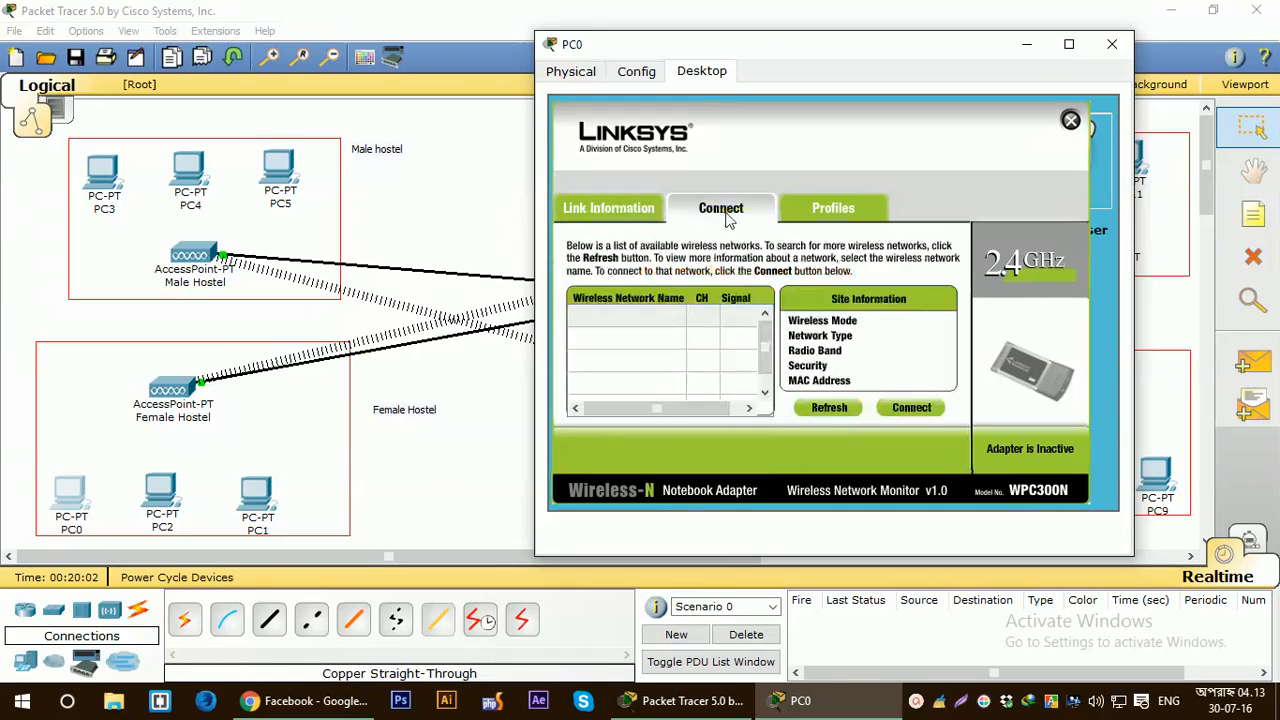
{"action": "left_click", "coordinate": [843, 410]}
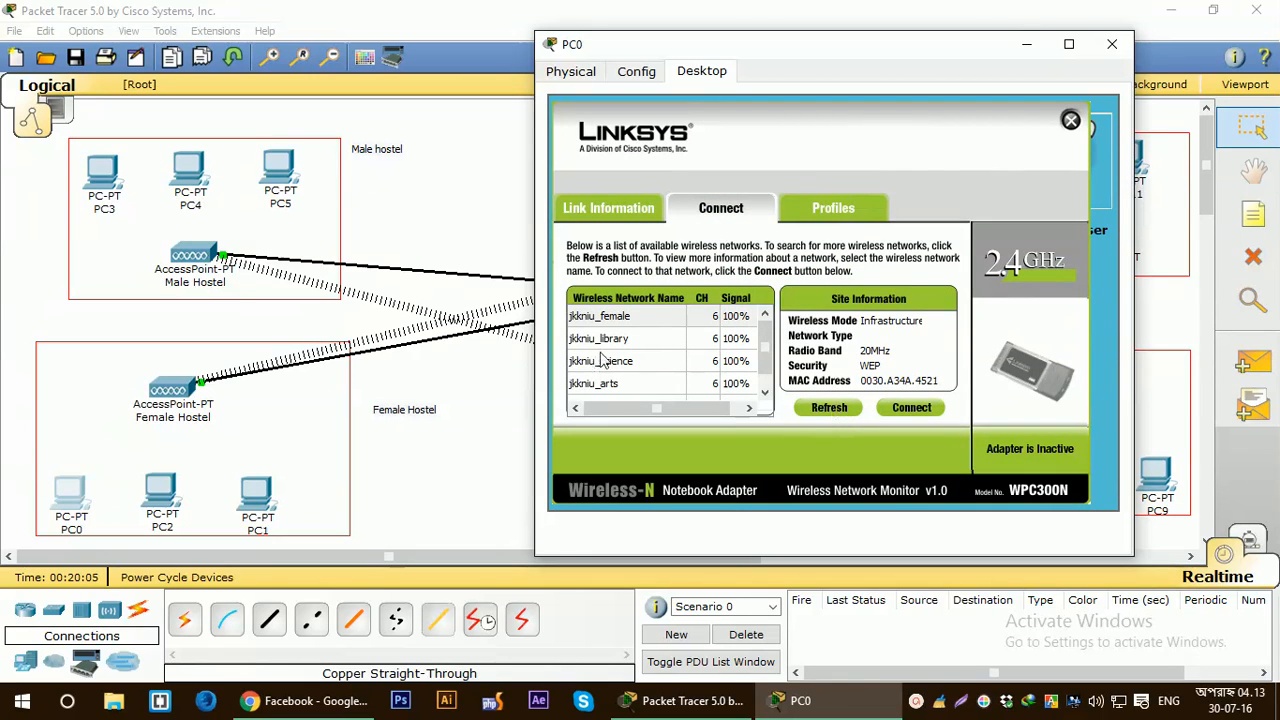
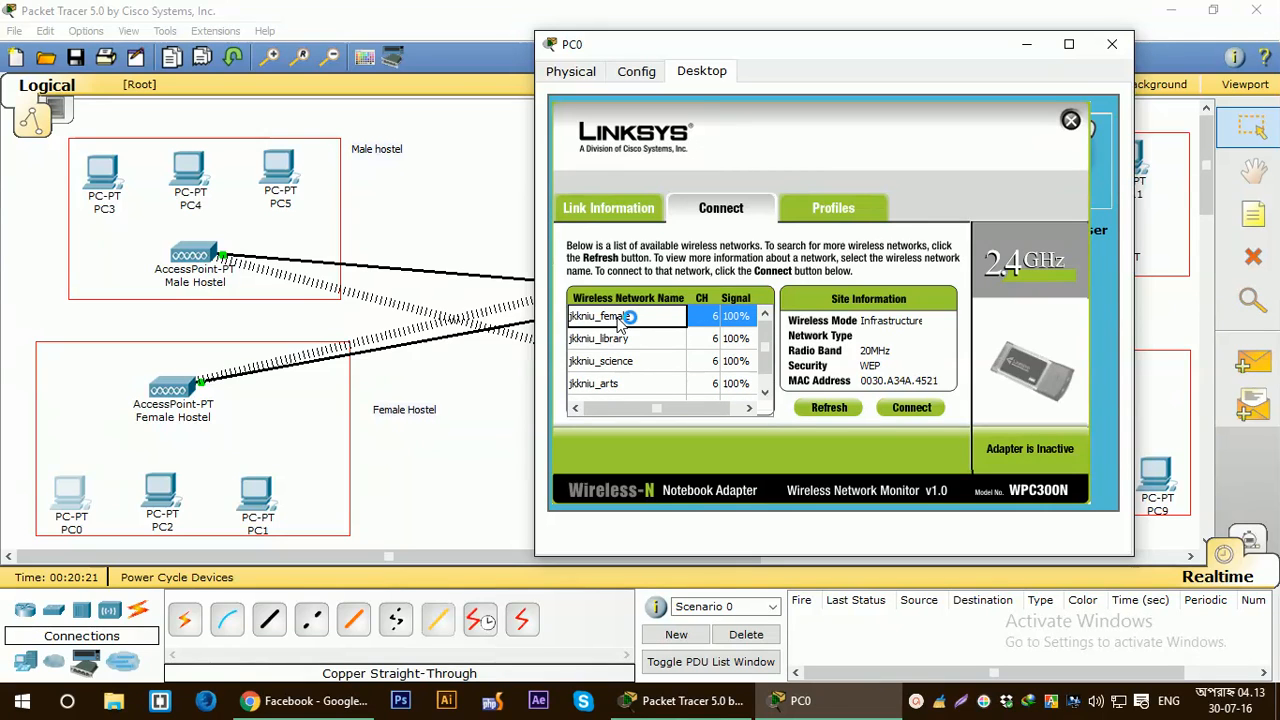
Connect PC0 to the jkkniu_female wireless network with 64-bit WEP, entering the network's WEP key
{"action": "left_click", "coordinate": [905, 410]}
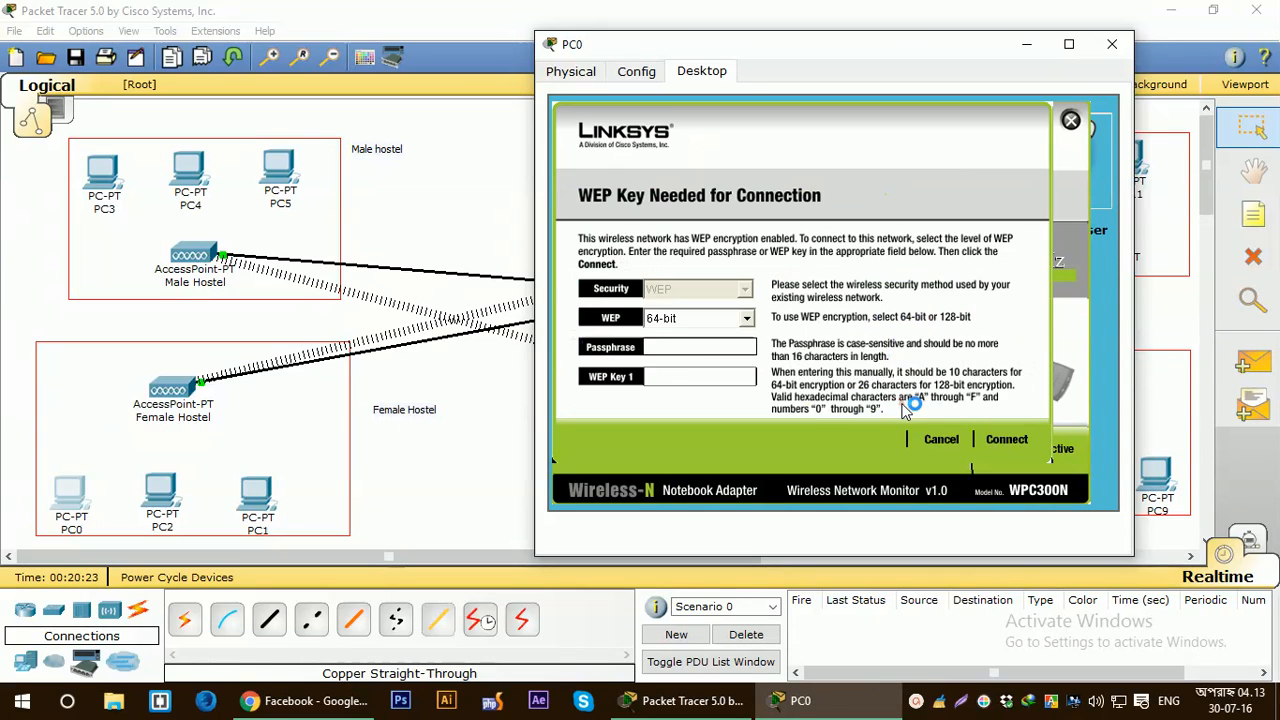
{"action": "left_click", "coordinate": [675, 376]}
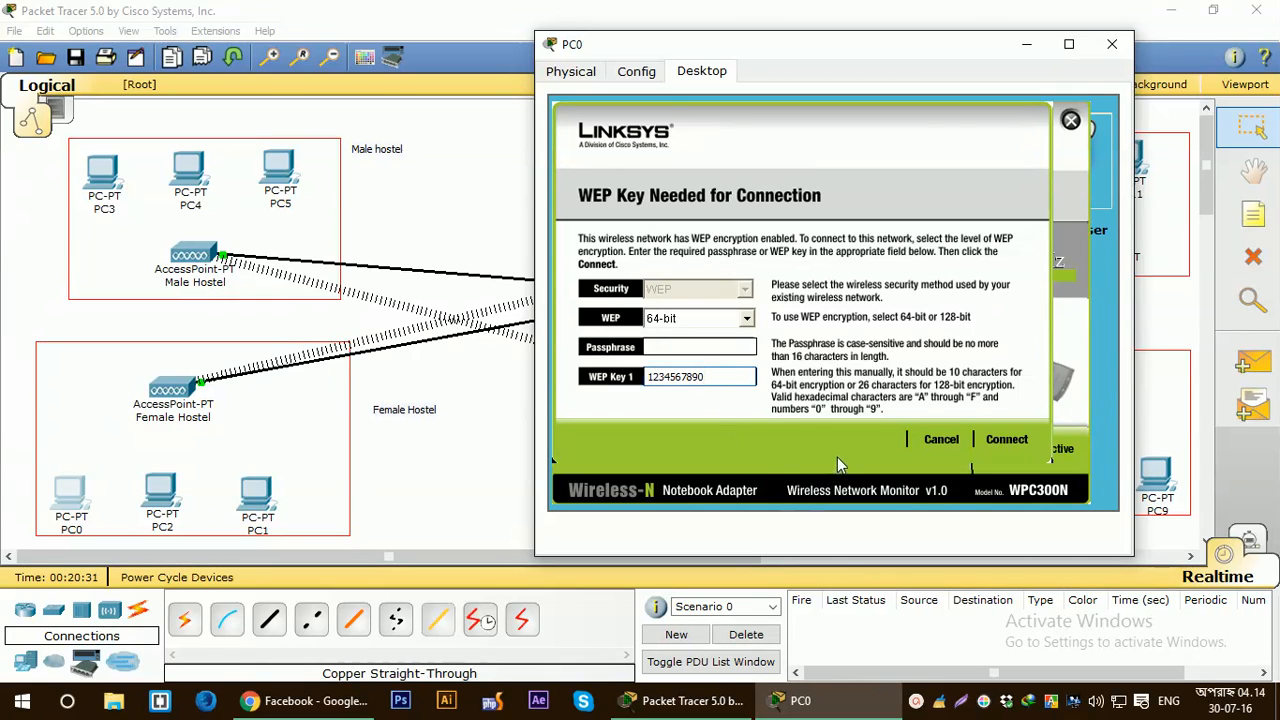
{"action": "left_click", "coordinate": [1003, 441]}
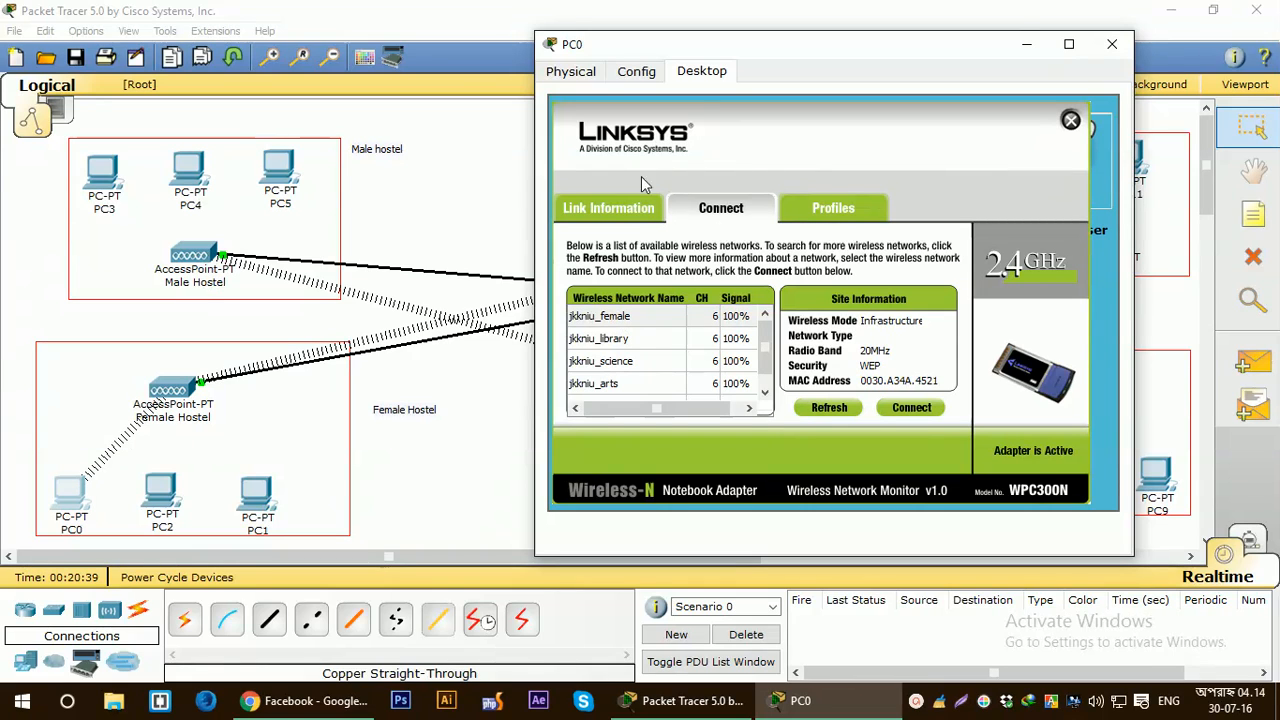
Give PC0 a static IP configuration with address 192.168.1.2 and subnet mask 255.255.255.0
{"action": "left_click", "coordinate": [1070, 120]}
{"action": "left_click", "coordinate": [617, 181]}
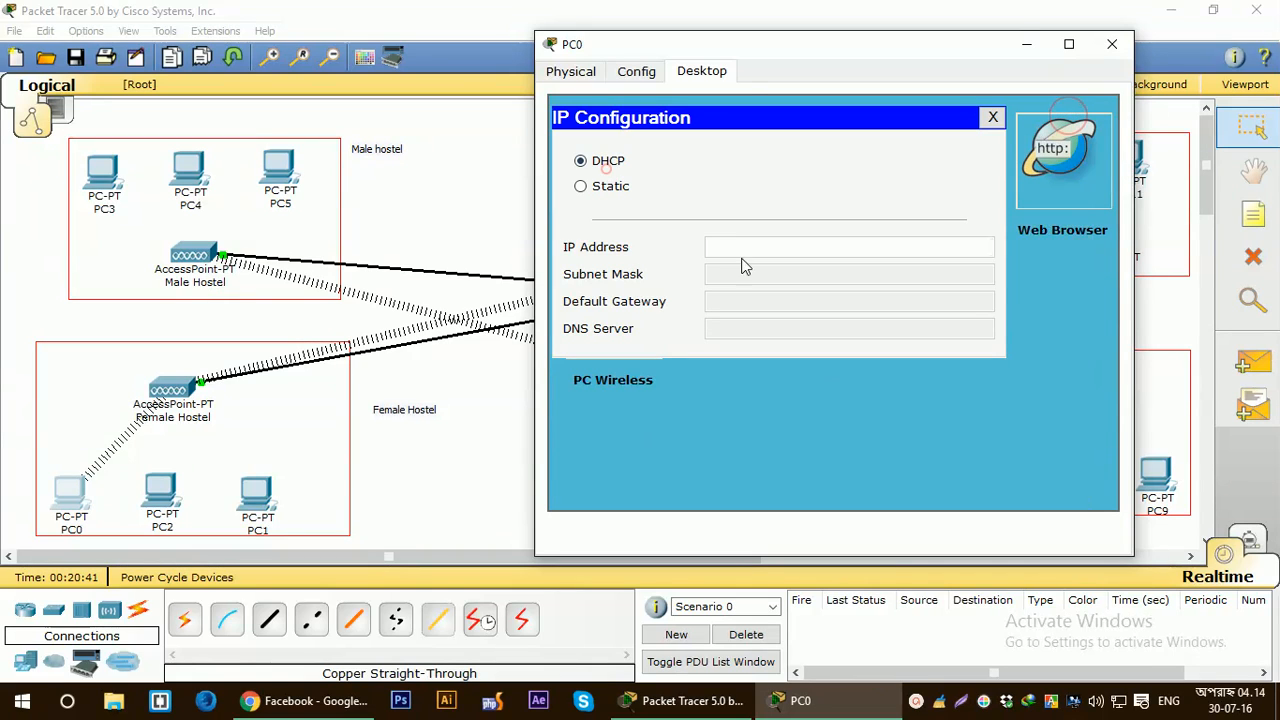
{"action": "left_click", "coordinate": [617, 187]}
{"action": "left_click", "coordinate": [785, 247]}
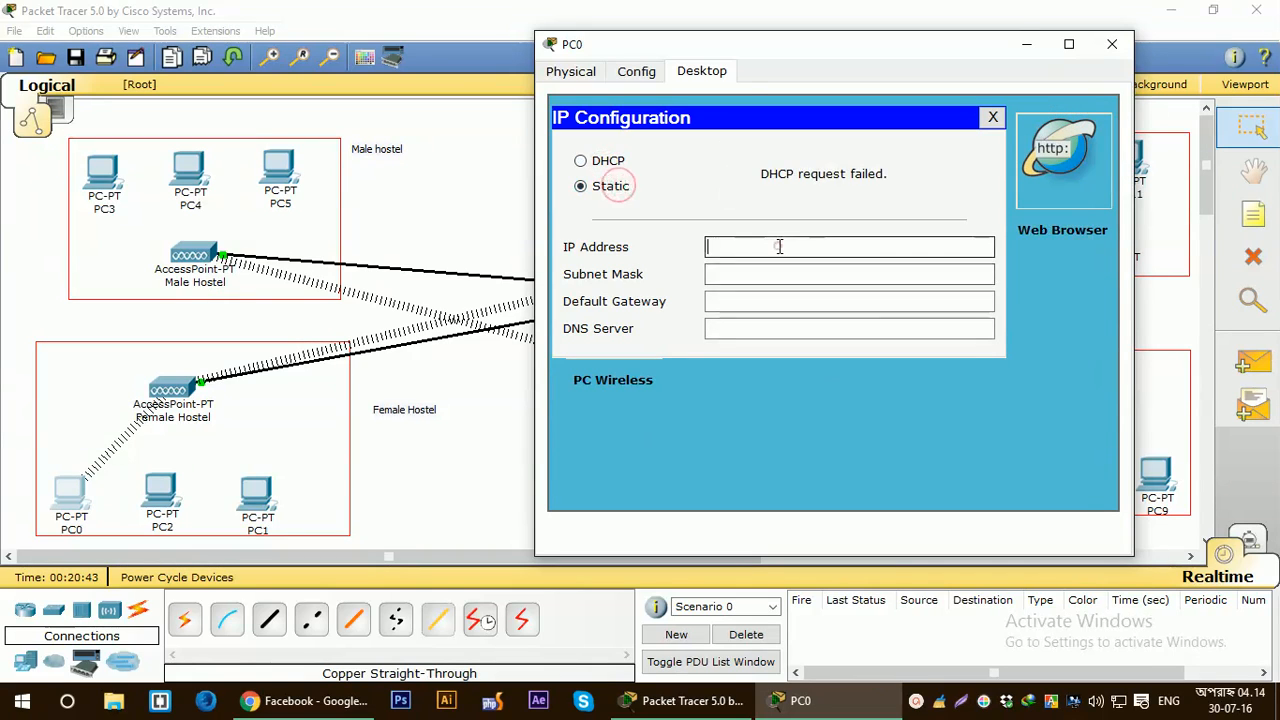
{"action": "type", "text": "192.168"}
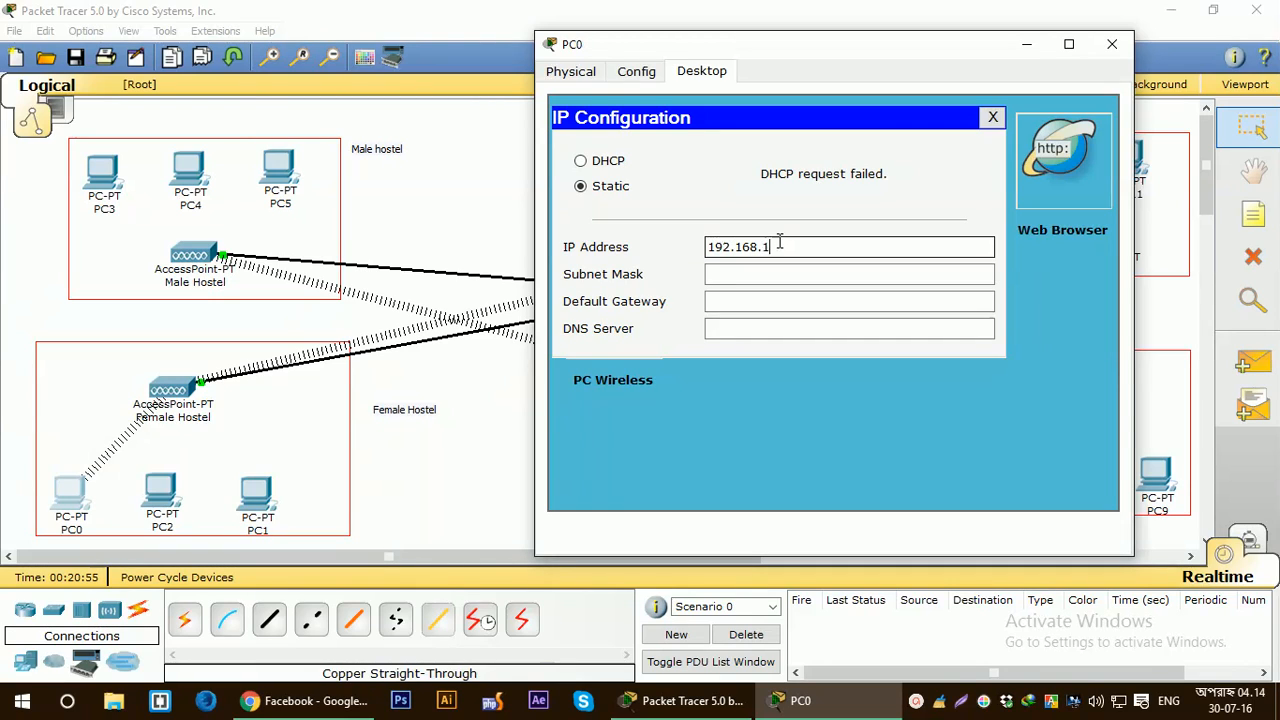
{"action": "type", "text": ".1"}
{"action": "left_click_drag", "start_coordinate": [795, 247], "coordinate": [709, 249]}
{"action": "left_click", "coordinate": [806, 244]}
{"action": "key", "text": "BackSpace"}
{"action": "left_click", "coordinate": [789, 275]}
Copy PC0's IP address, set its default gateway to 192.168.1.1 and close the PC0 window
{"action": "double_click", "coordinate": [785, 249]}
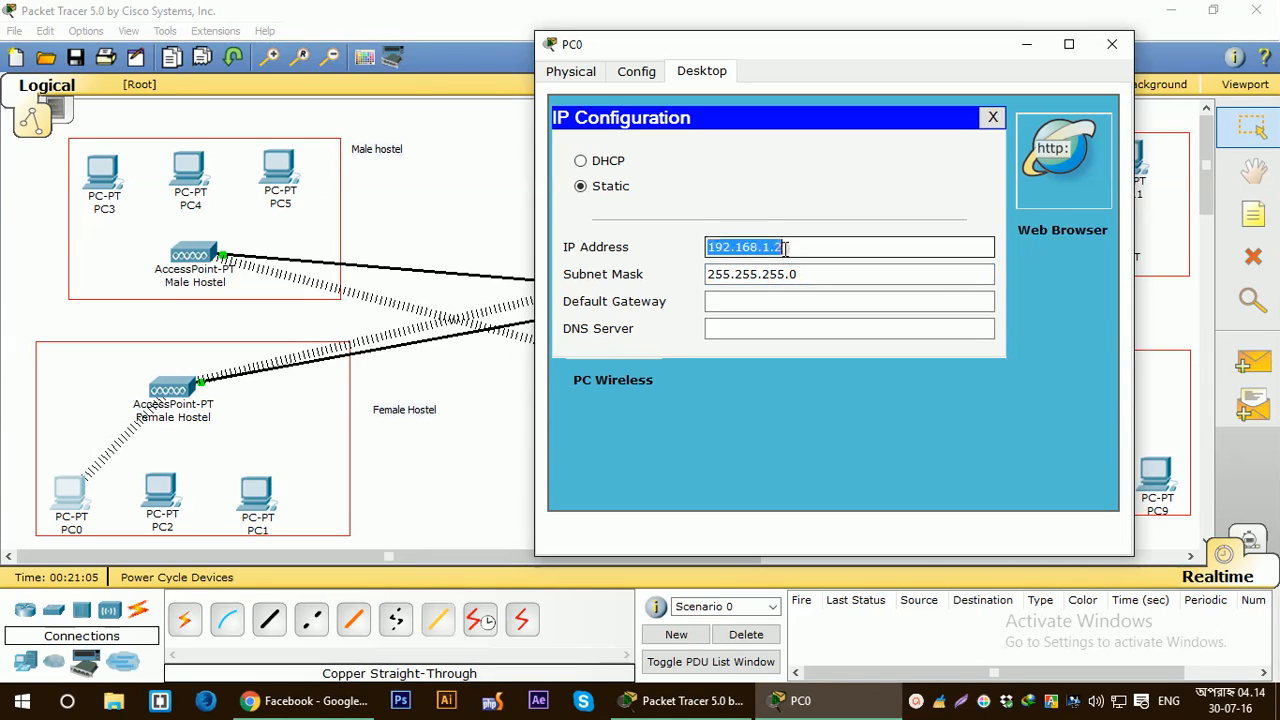
{"action": "key", "text": "ctrl+c"}
{"action": "left_click", "coordinate": [776, 299]}
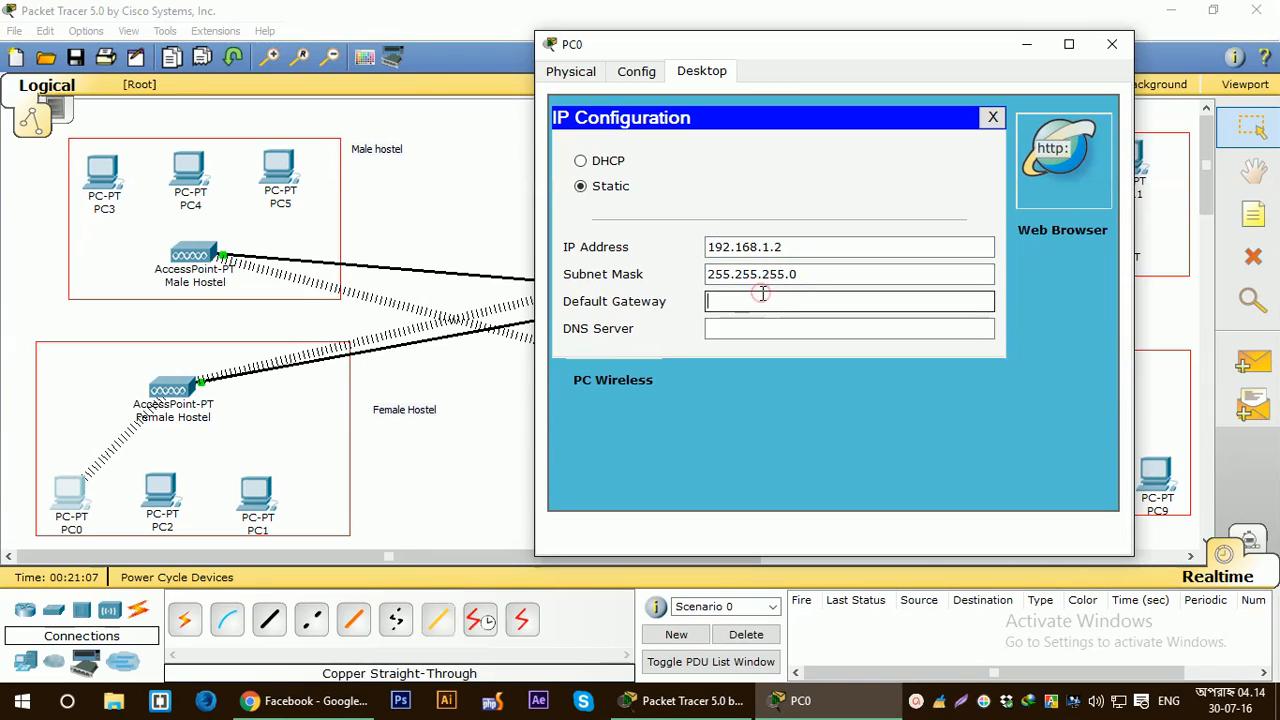
{"action": "key", "text": "ctrl+v"}
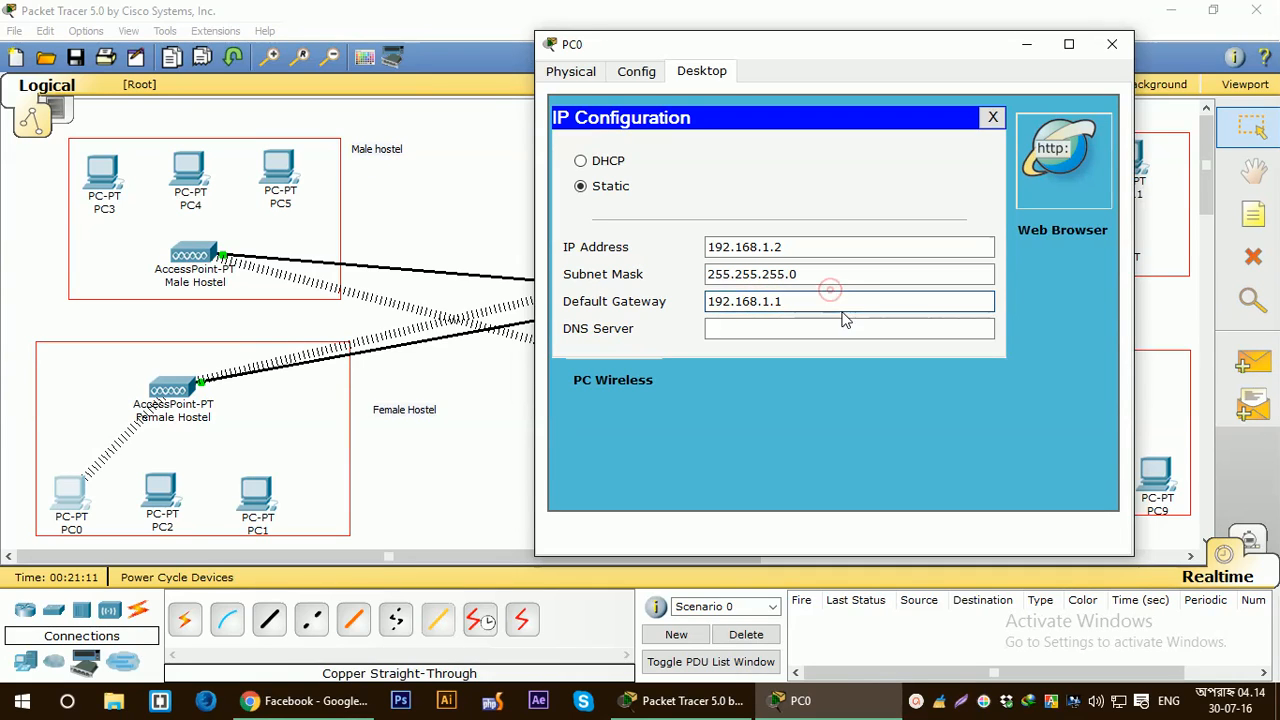
{"action": "double_click", "coordinate": [840, 302]}
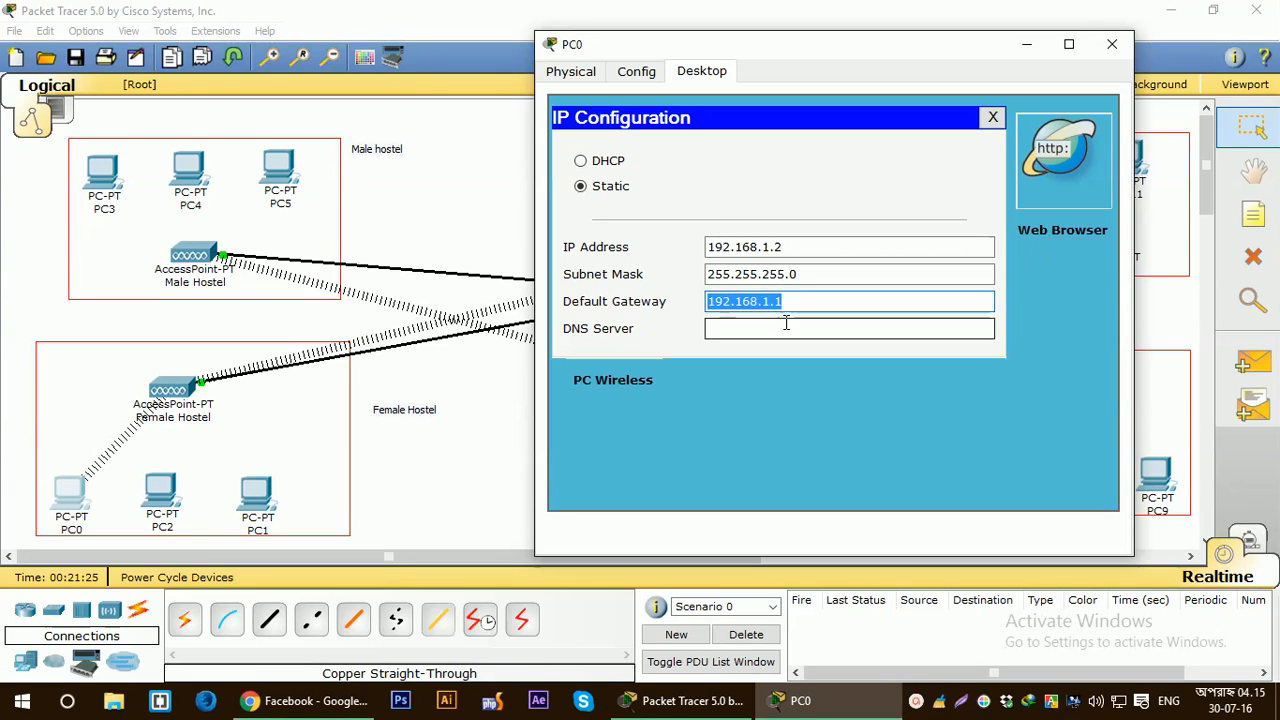
{"action": "left_click", "coordinate": [812, 387]}
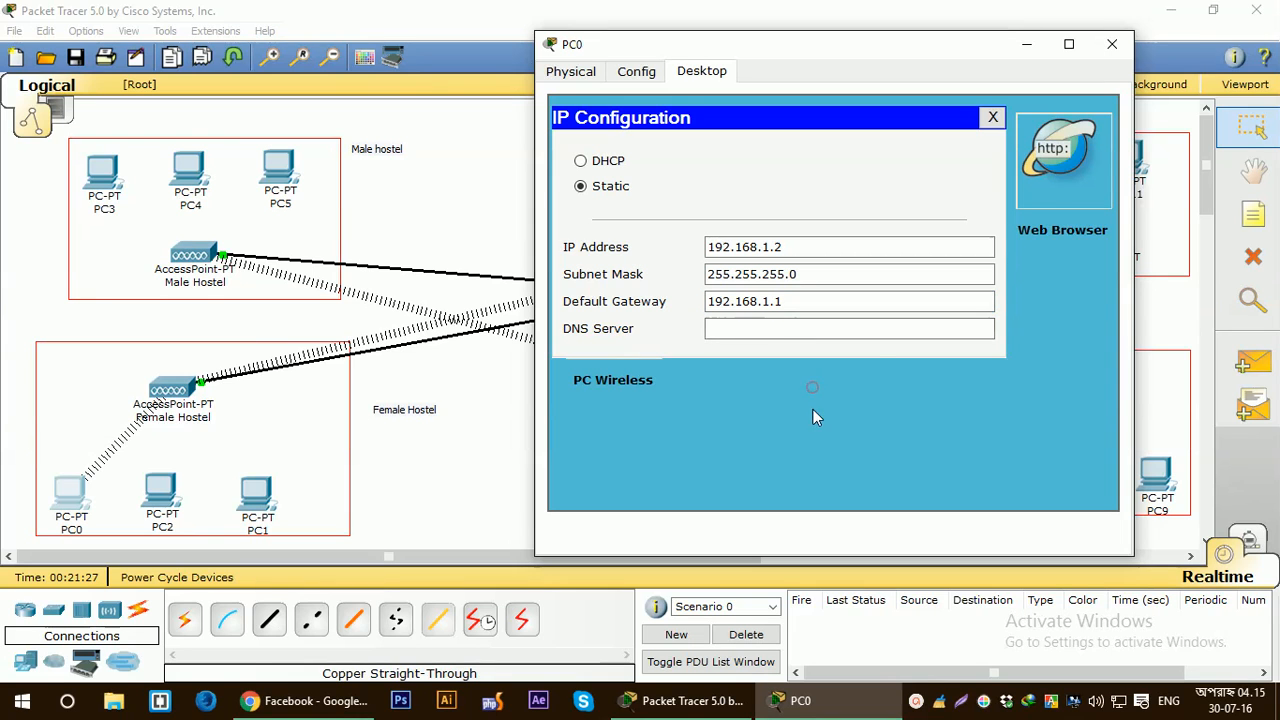
{"action": "left_click", "coordinate": [1111, 44]}
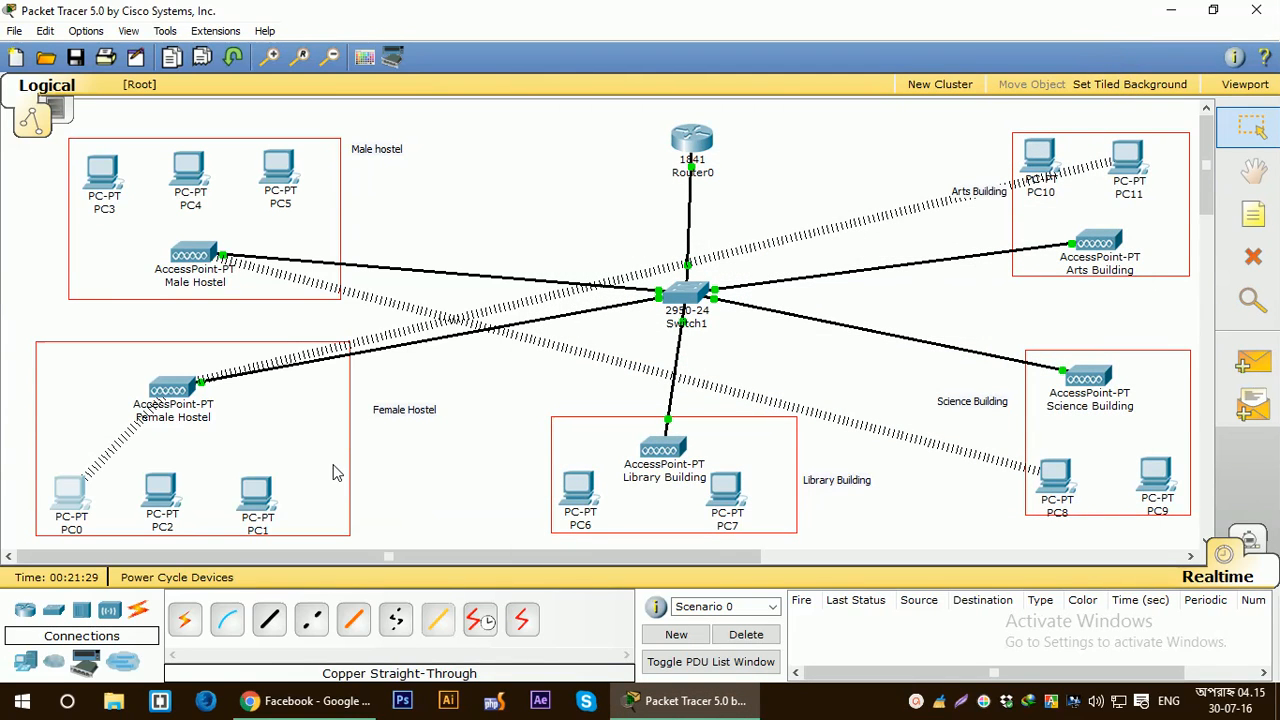
Ping the gateway 192.168.1.1 from PC0's command prompt and close the PC0 window
{"action": "left_click", "coordinate": [72, 507]}
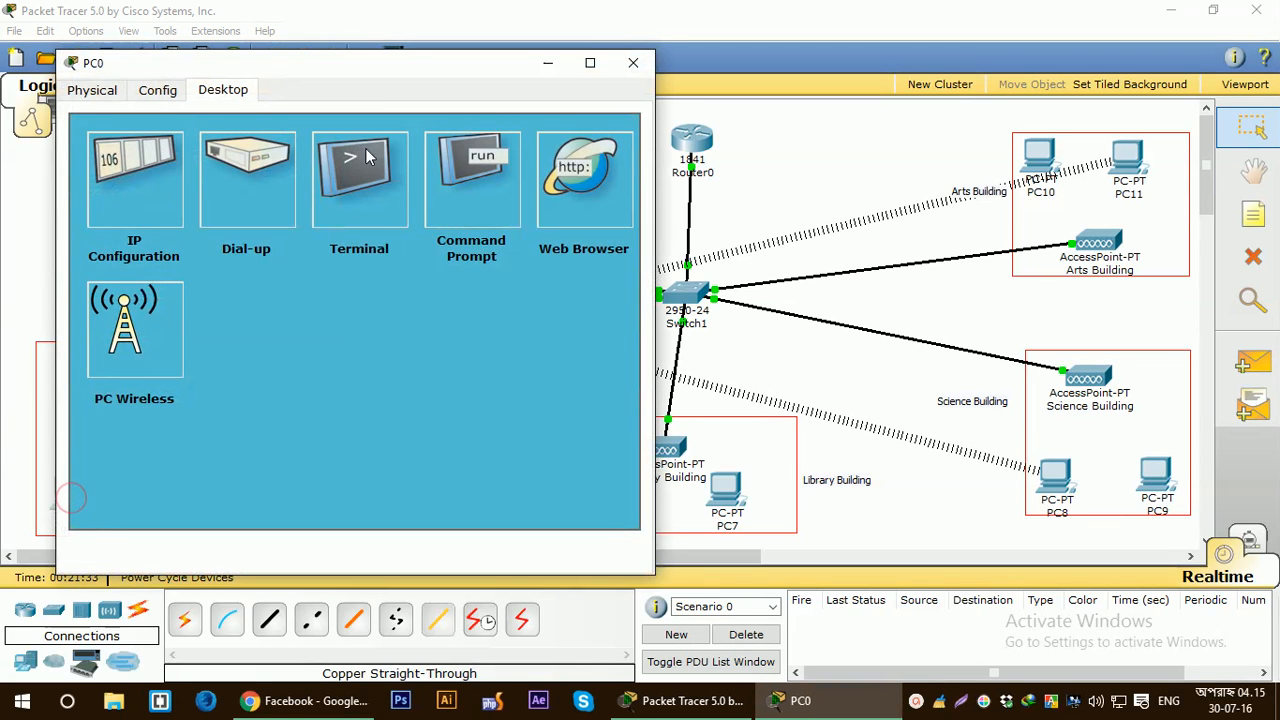
{"action": "left_click_drag", "start_coordinate": [357, 66], "coordinate": [332, 170]}
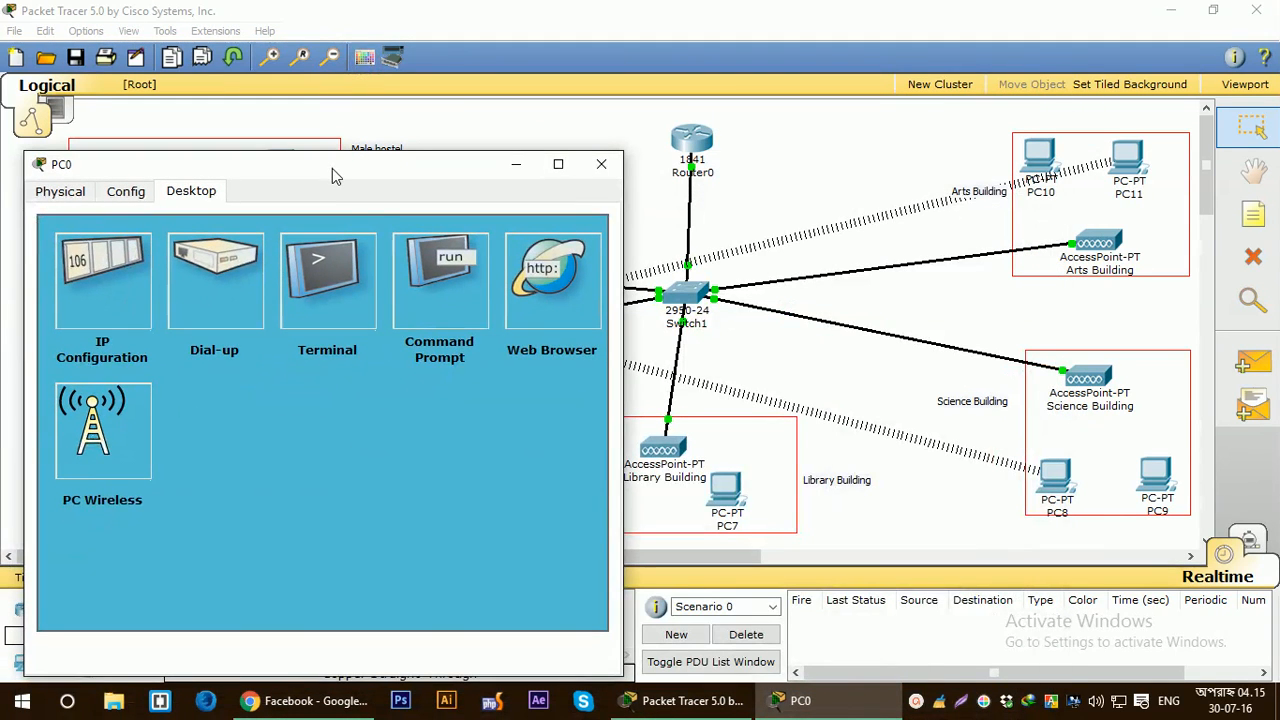
{"action": "left_click", "coordinate": [441, 280]}
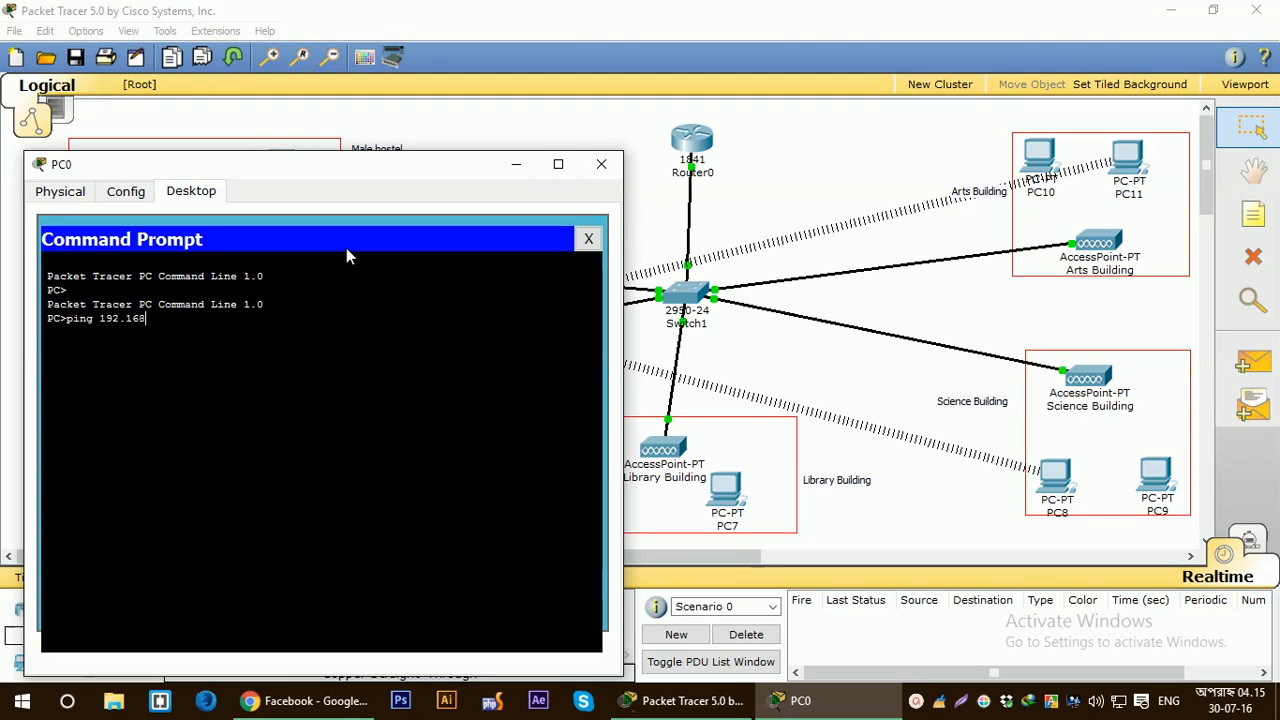
{"action": "type", "text": ".1.1"}
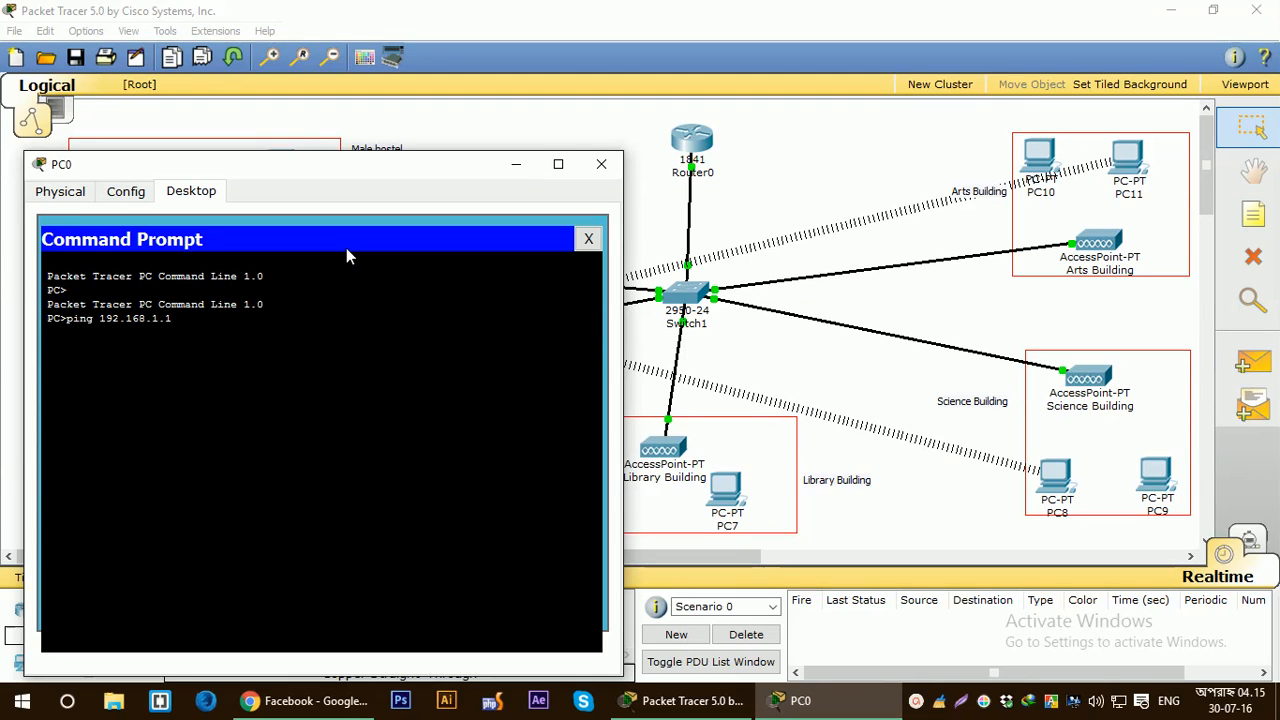
{"action": "key", "text": "Return"}
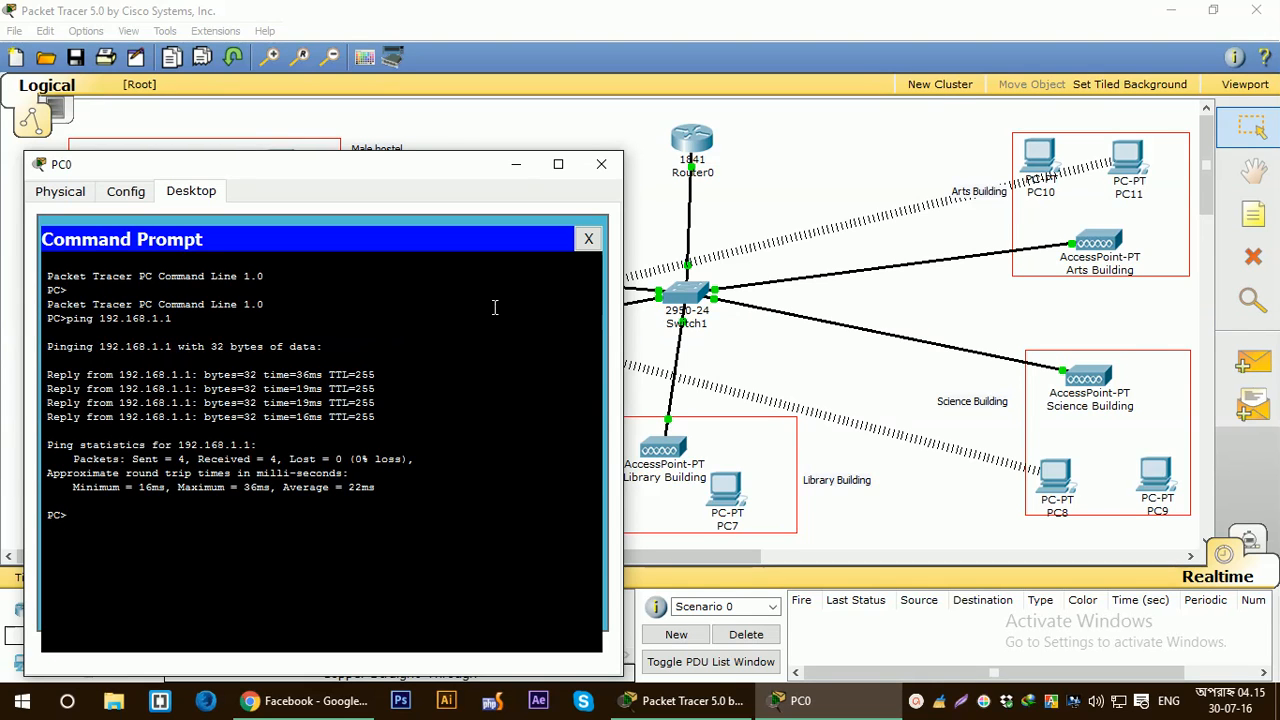
{"action": "left_click", "coordinate": [601, 163]}
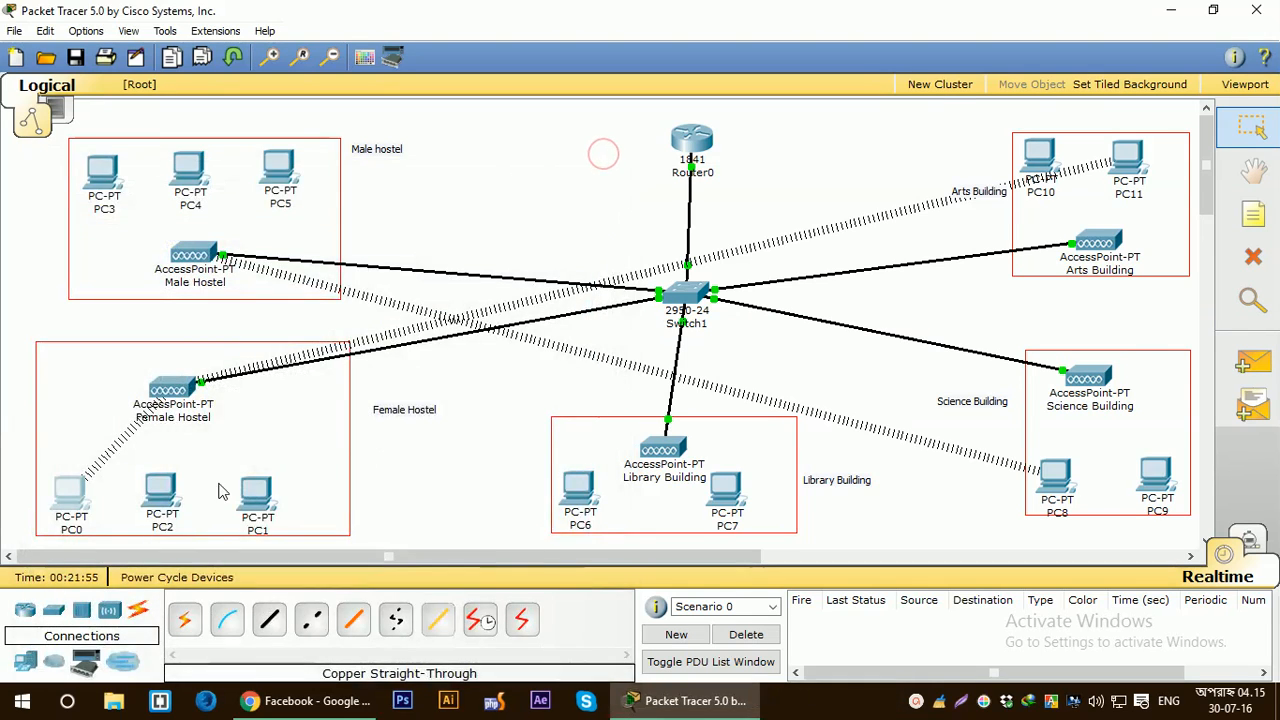
Rename PC0's label in the workspace to its IP address, 192.168.1.2
{"action": "left_click", "coordinate": [71, 531]}
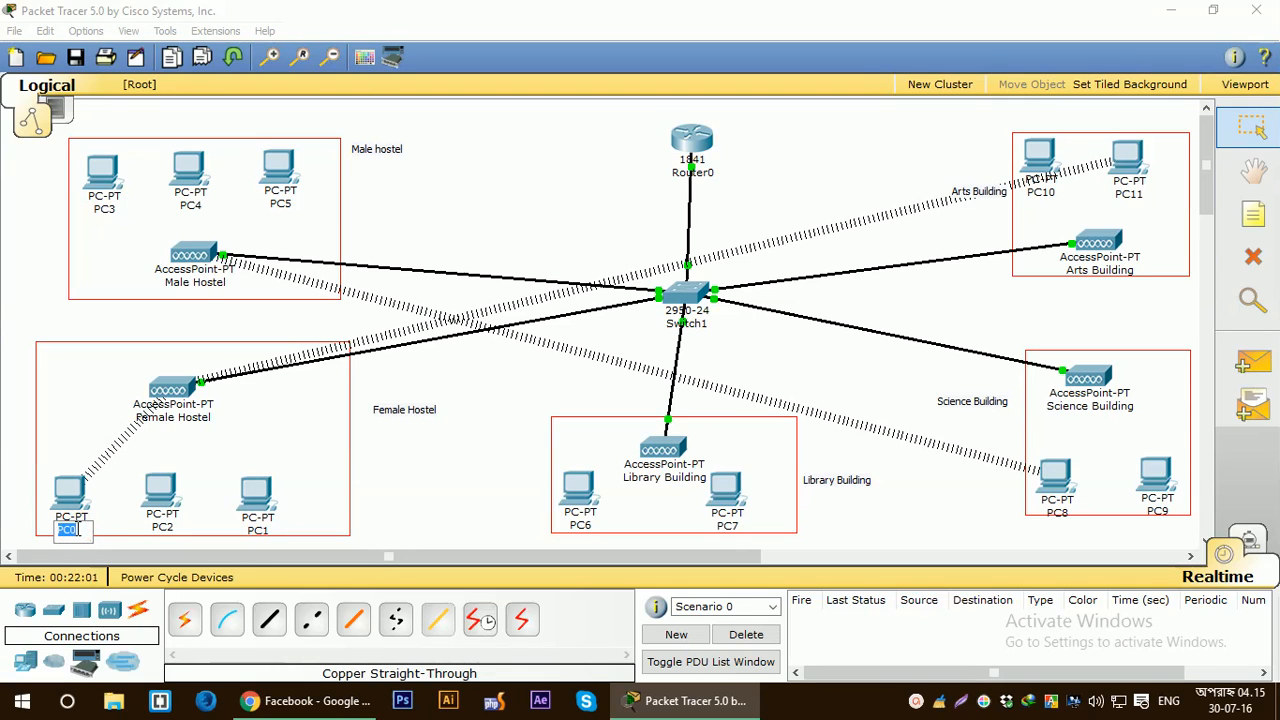
{"action": "key", "text": "ctrl+v"}
{"action": "left_click", "coordinate": [89, 420]}
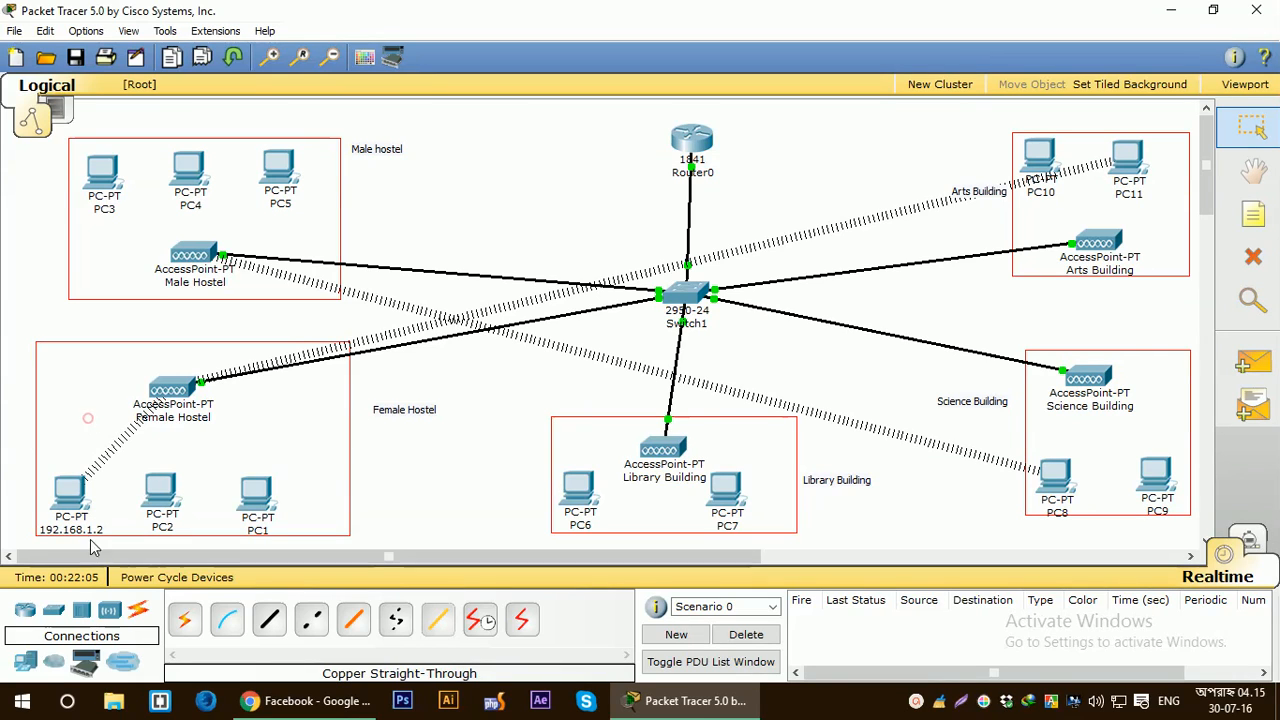
Open PC2's wireless utility and refresh its list of available wireless networks
{"action": "left_click", "coordinate": [160, 493]}
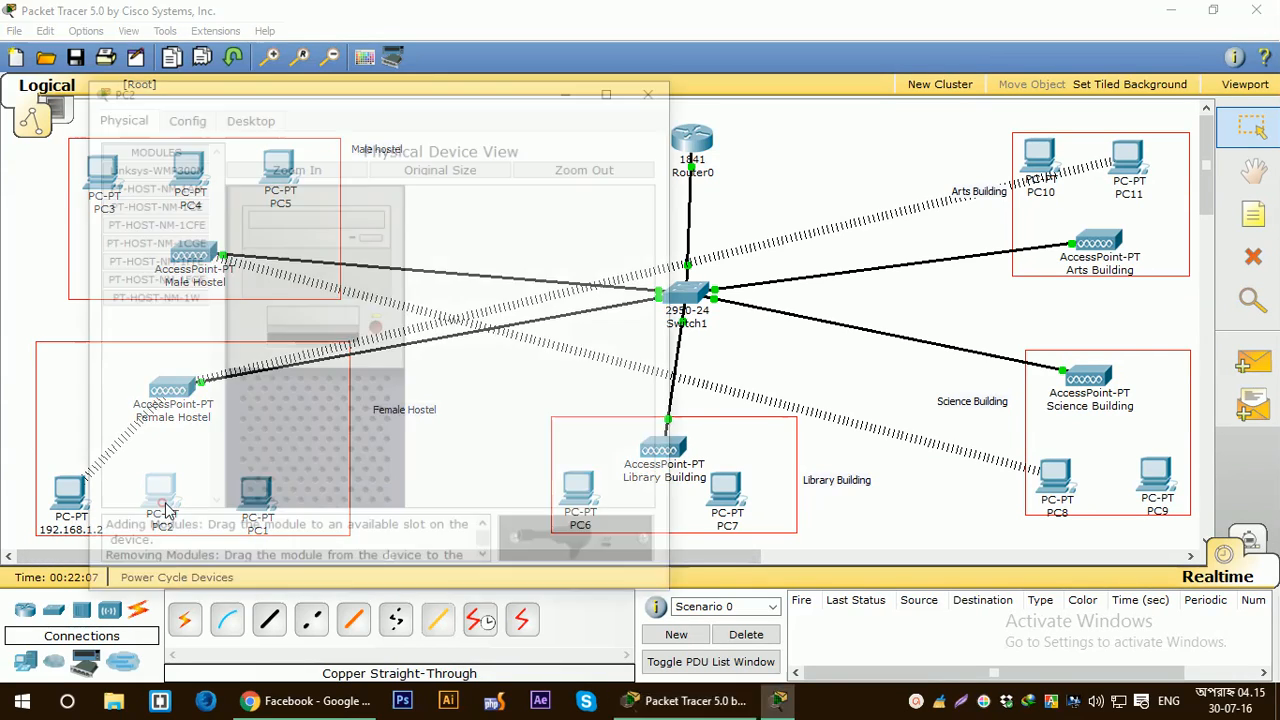
{"action": "left_click_drag", "start_coordinate": [363, 103], "coordinate": [622, 140]}
{"action": "left_click", "coordinate": [535, 147]}
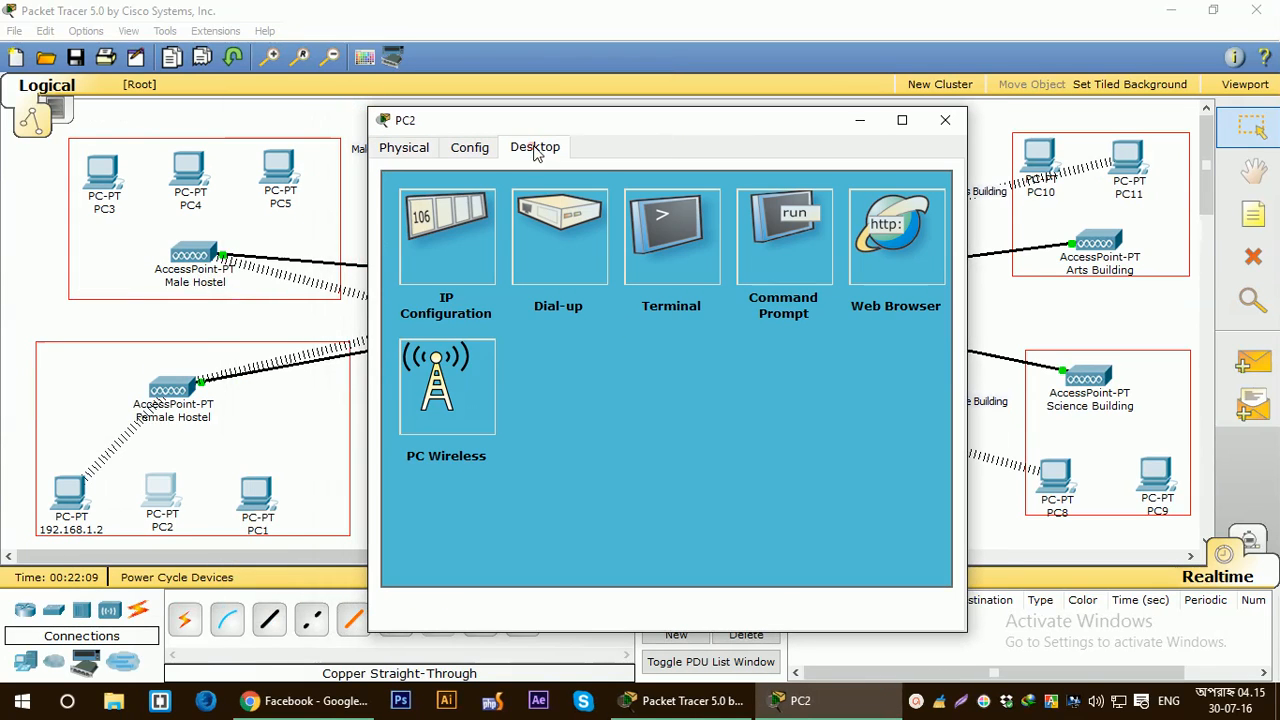
{"action": "left_click", "coordinate": [446, 385]}
{"action": "left_click", "coordinate": [553, 283]}
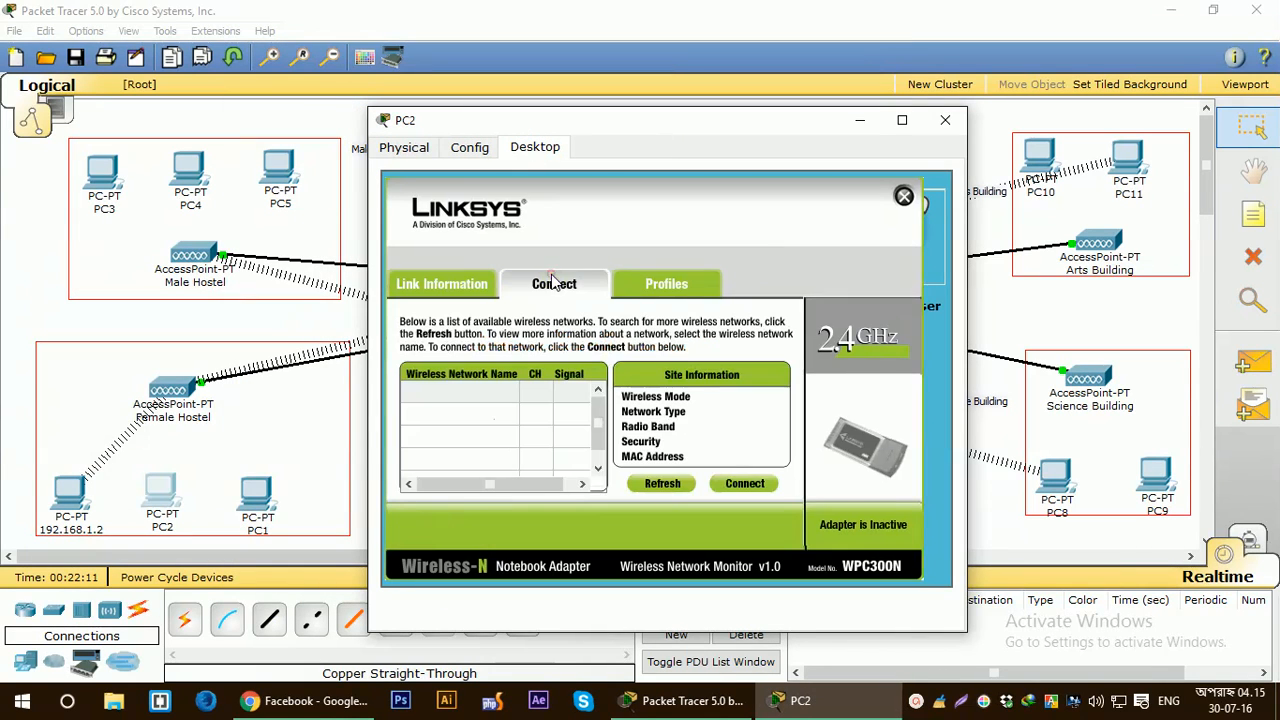
{"action": "left_click", "coordinate": [678, 482]}
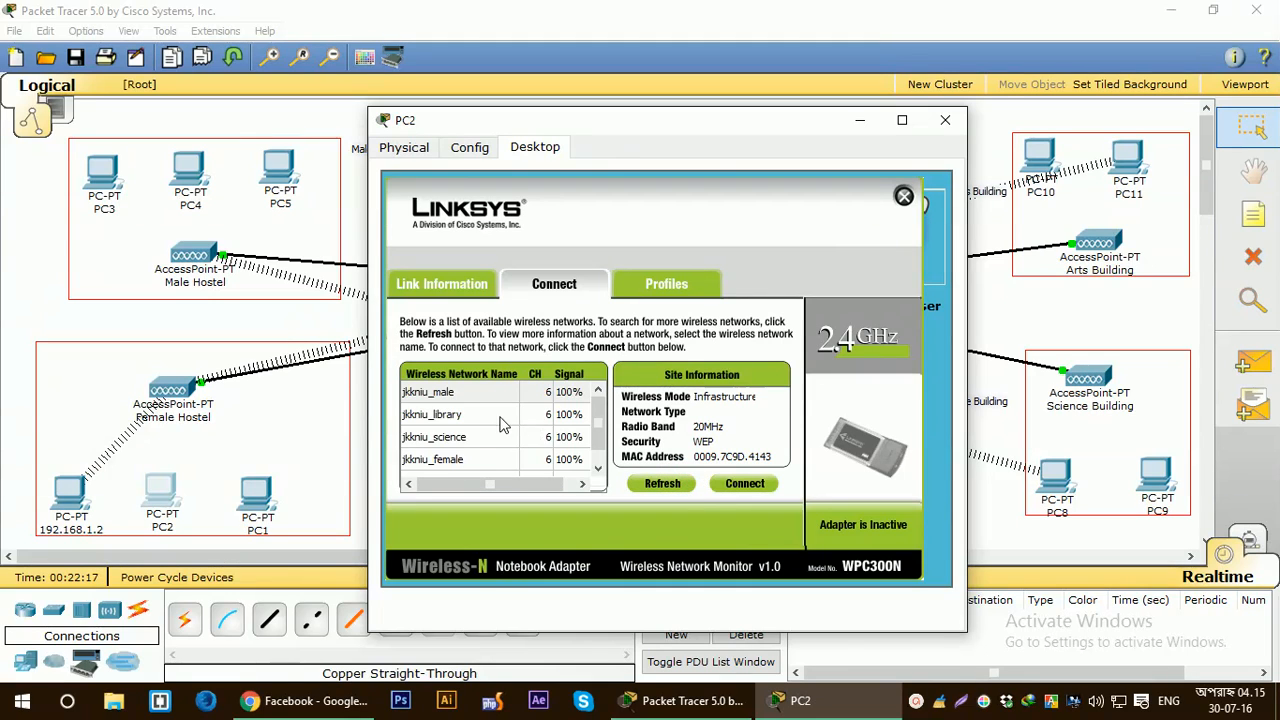
Connect PC2 to the jkkniu_female wireless network with 64-bit WEP, entering the network's WEP key
{"action": "scroll", "coordinate": [503, 424], "scroll_direction": "down", "scroll_amount": 1}
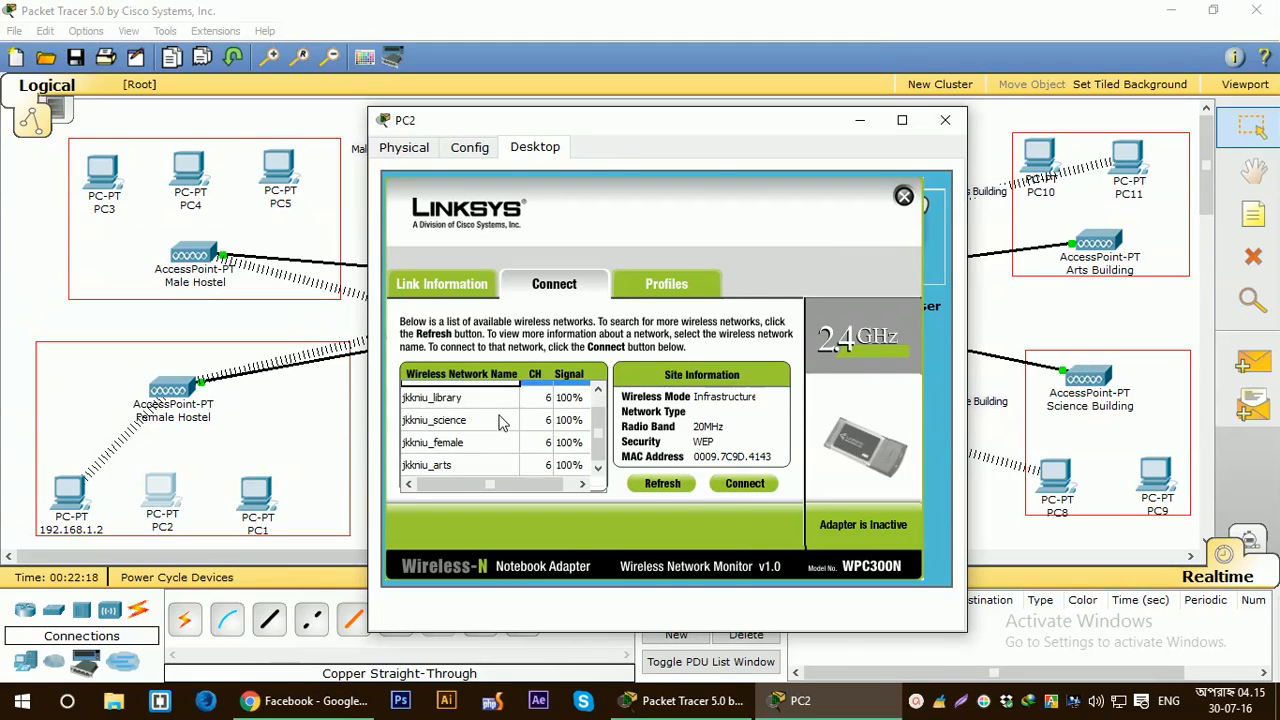
{"action": "left_click", "coordinate": [450, 450]}
{"action": "left_click", "coordinate": [750, 485]}
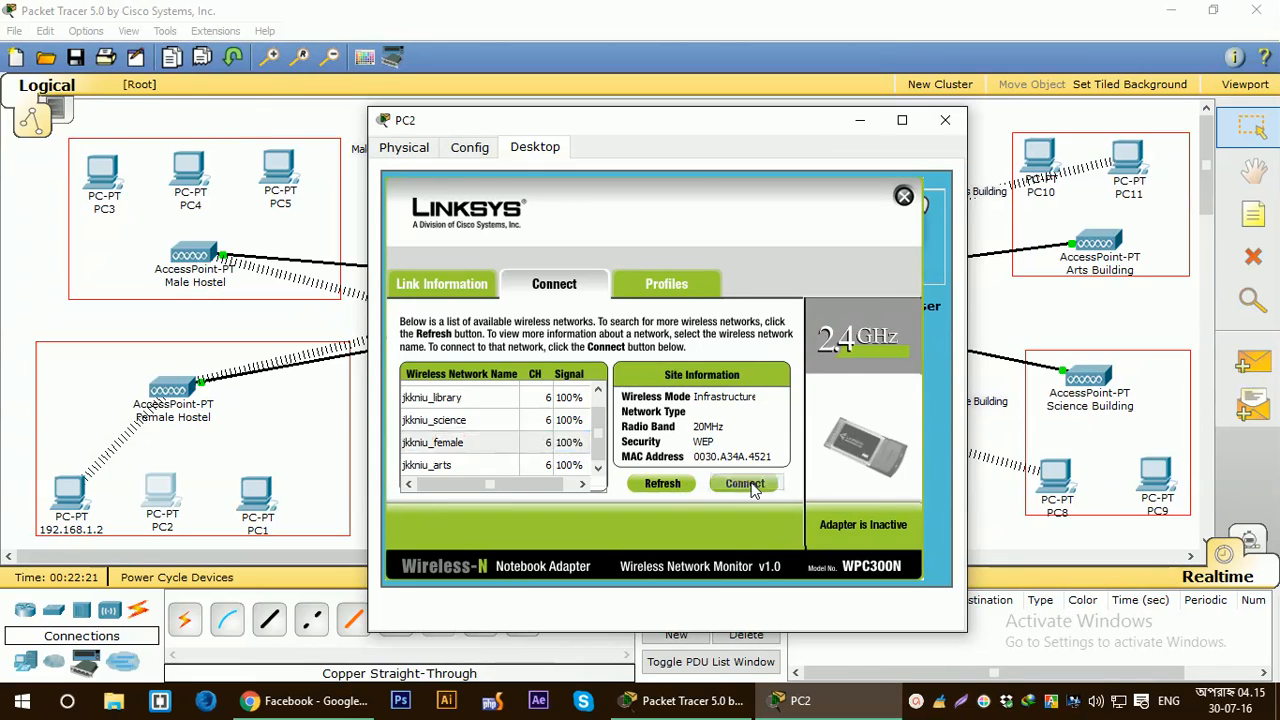
{"action": "left_click", "coordinate": [509, 449]}
{"action": "type", "text": "1"}
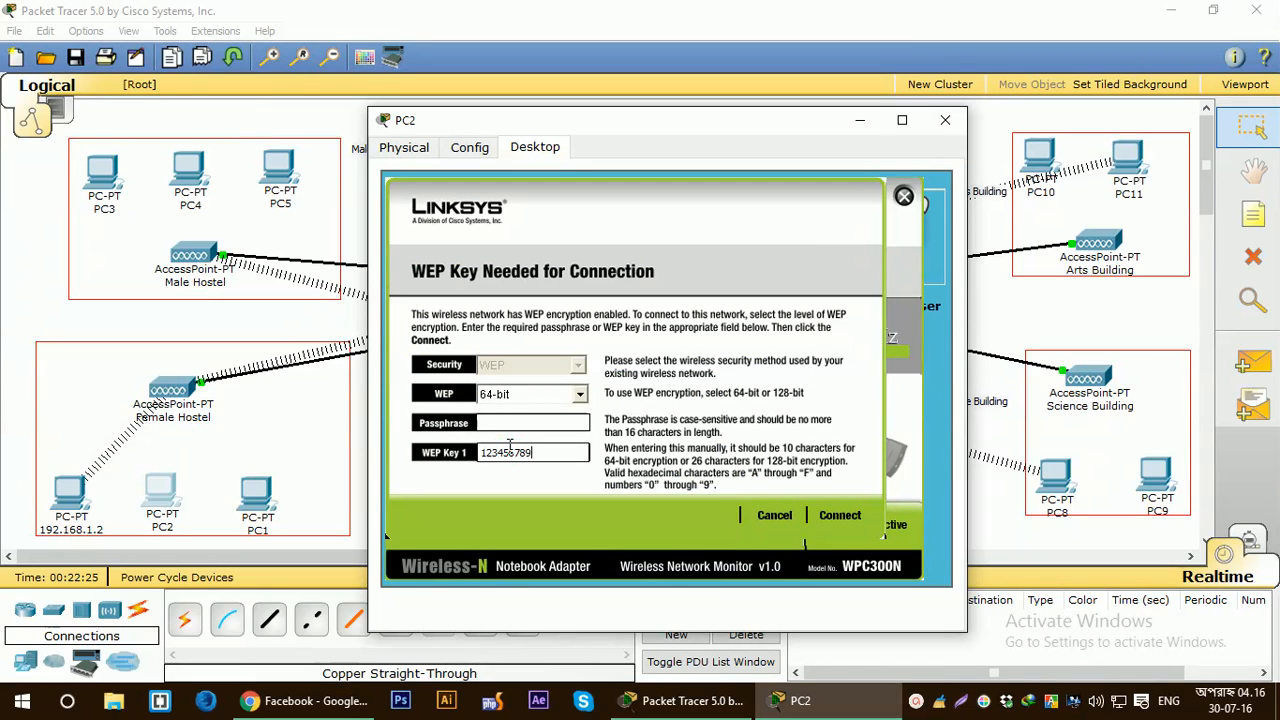
{"action": "left_click", "coordinate": [843, 522]}
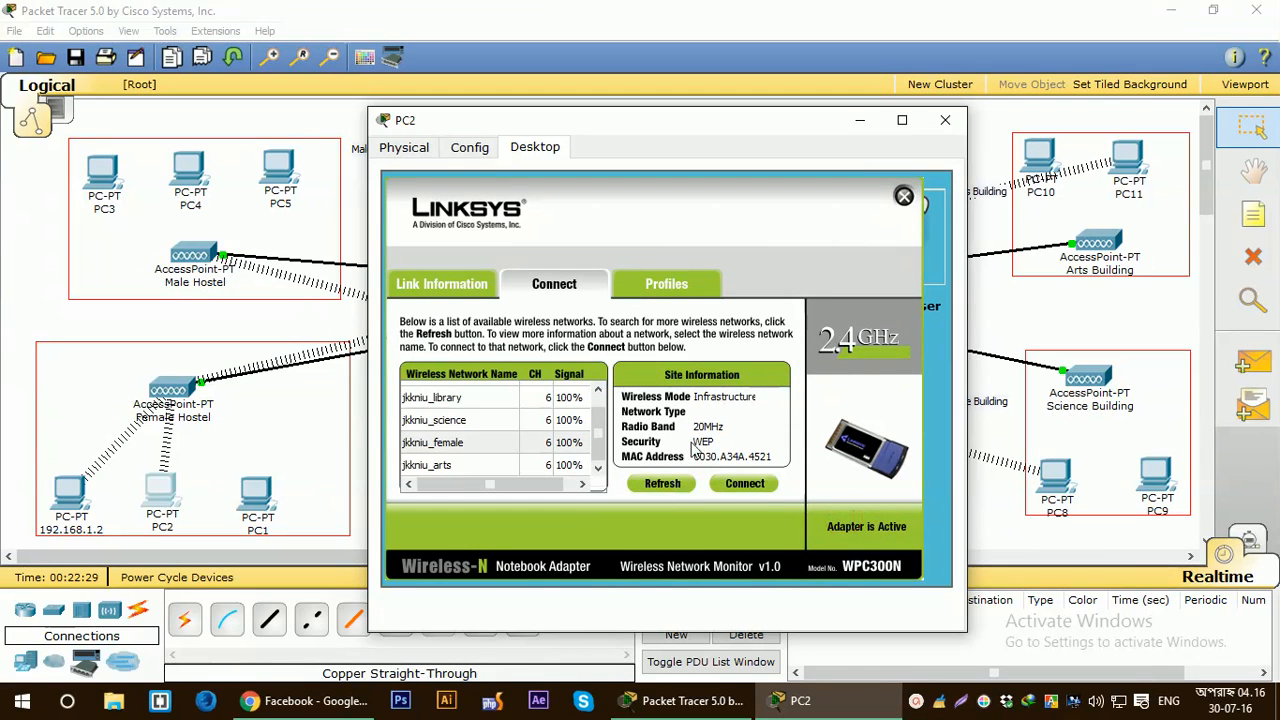
Give PC2 a static IP configuration with address 192.168.1.3, subnet mask 255.255.255.0 and gateway 192.168.1.1, and close its window
{"action": "left_click", "coordinate": [904, 197]}
{"action": "left_click", "coordinate": [450, 228]}
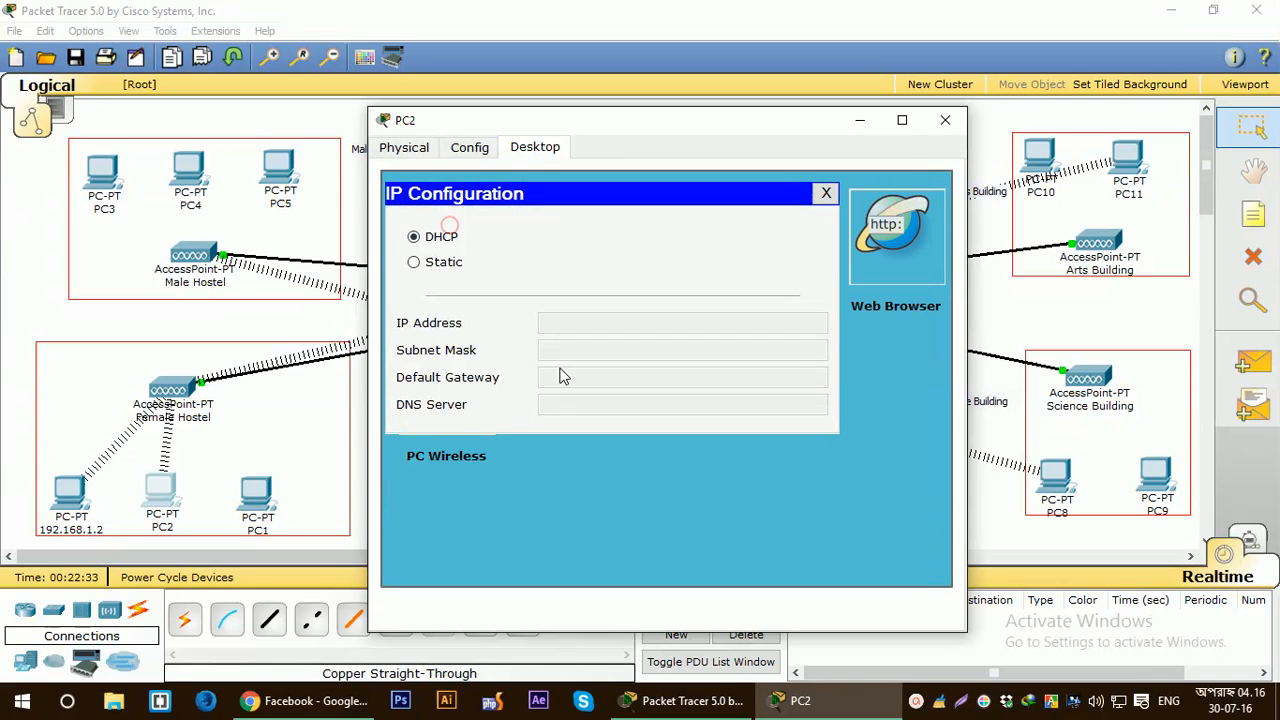
{"action": "left_click", "coordinate": [447, 264]}
{"action": "left_click", "coordinate": [572, 318]}
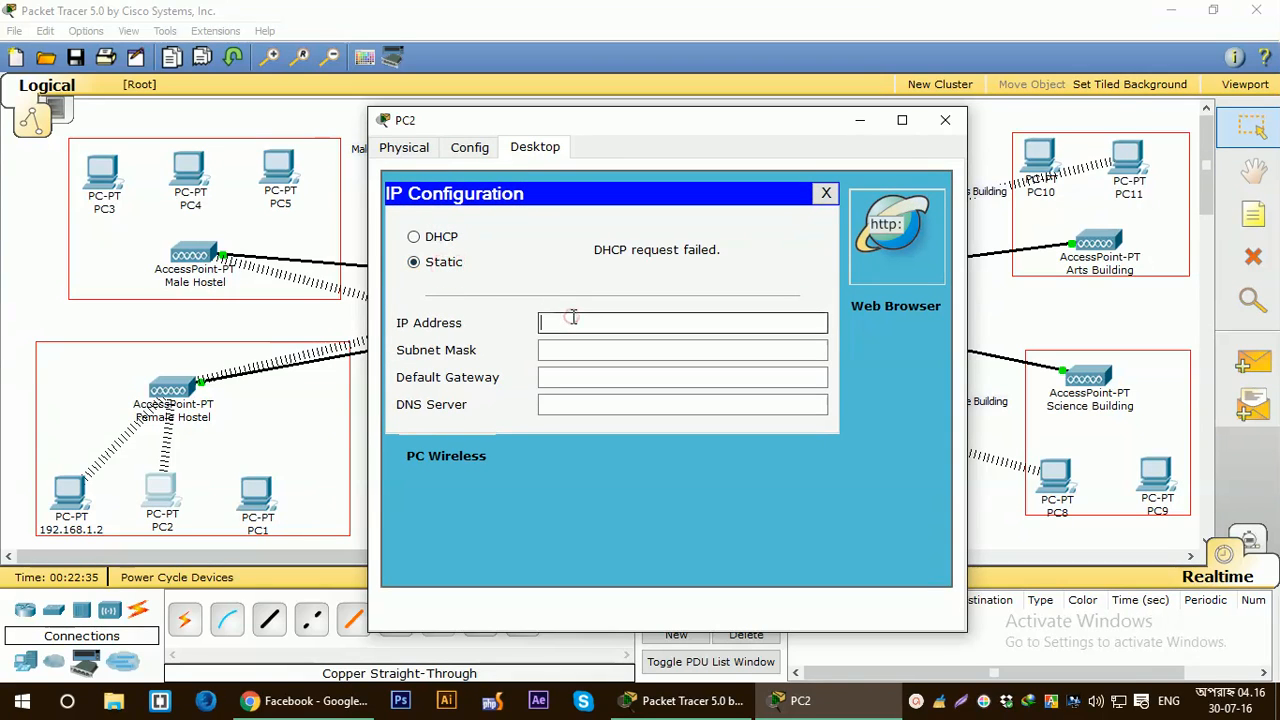
{"action": "type", "text": "192.168.1.1"}
{"action": "left_click", "coordinate": [640, 350]}
{"action": "left_click", "coordinate": [634, 377]}
{"action": "type", "text": "192.168.1.1"}
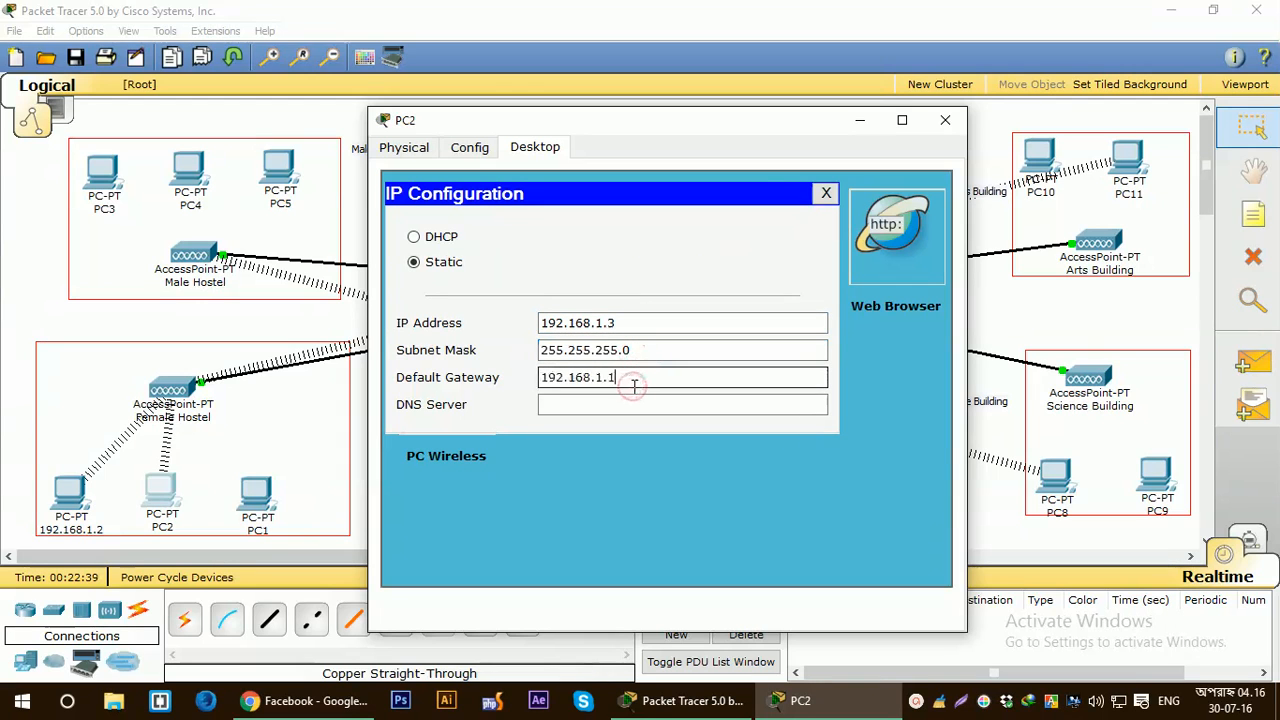
{"action": "left_click", "coordinate": [636, 468]}
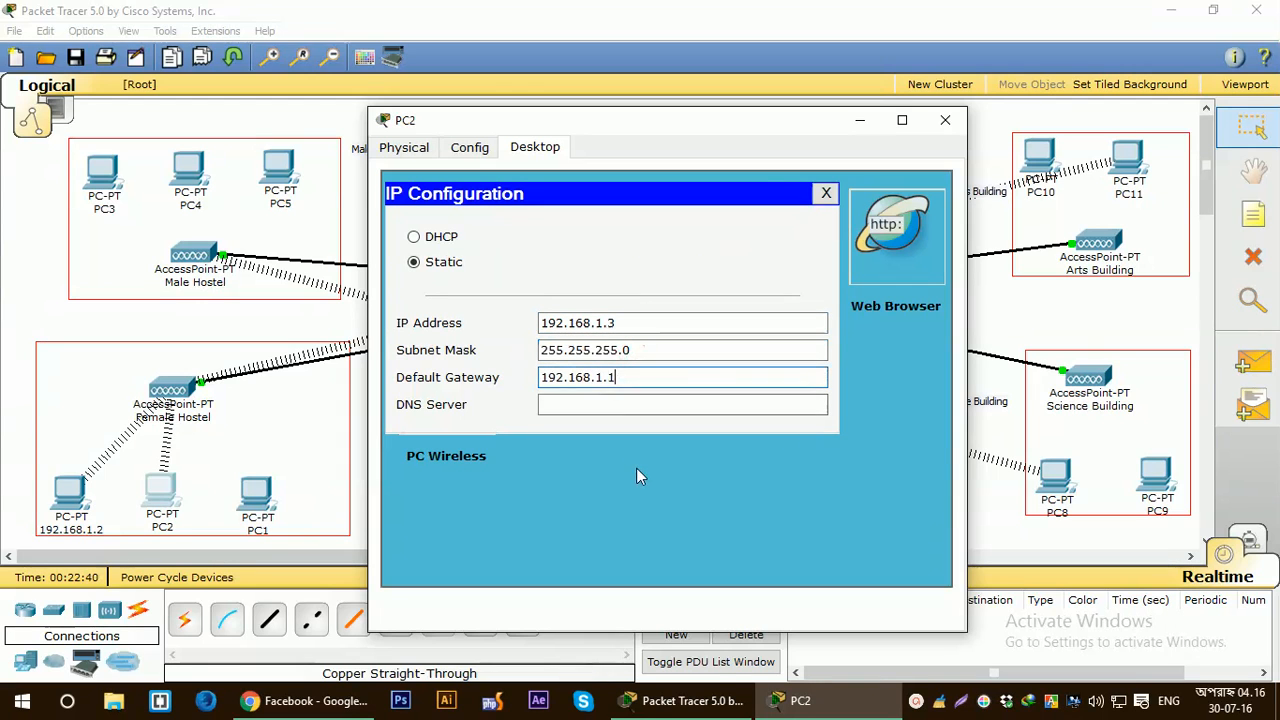
{"action": "left_click", "coordinate": [943, 124]}
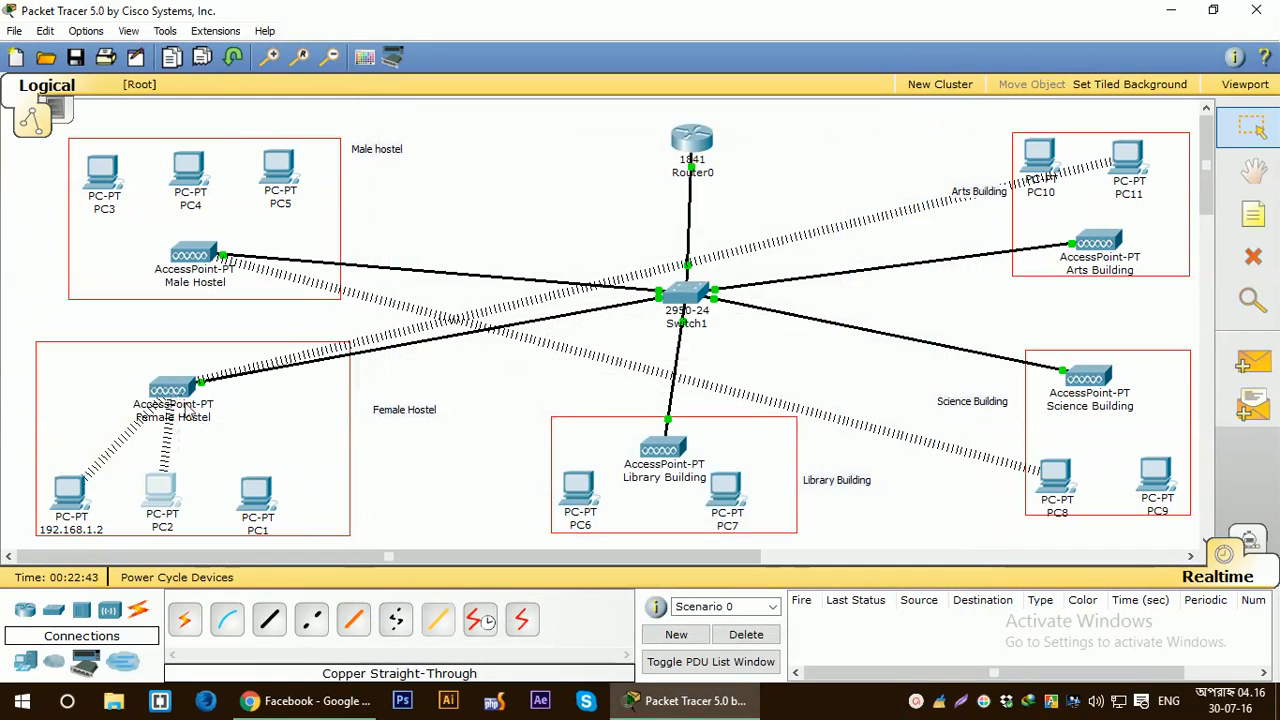
Rename PC2's label in the workspace to its IP address, 192.168.1.3
{"action": "left_click", "coordinate": [256, 490]}
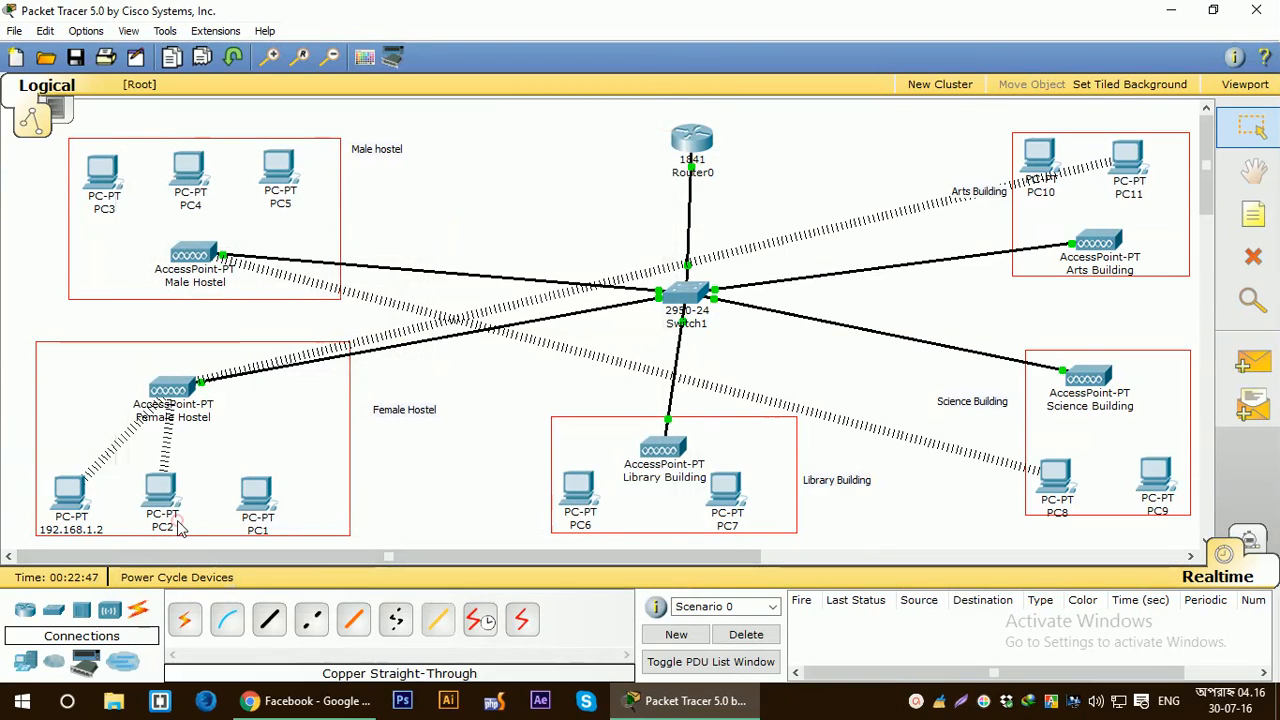
{"action": "left_click", "coordinate": [167, 528]}
{"action": "type", "text": "192.168.1."}
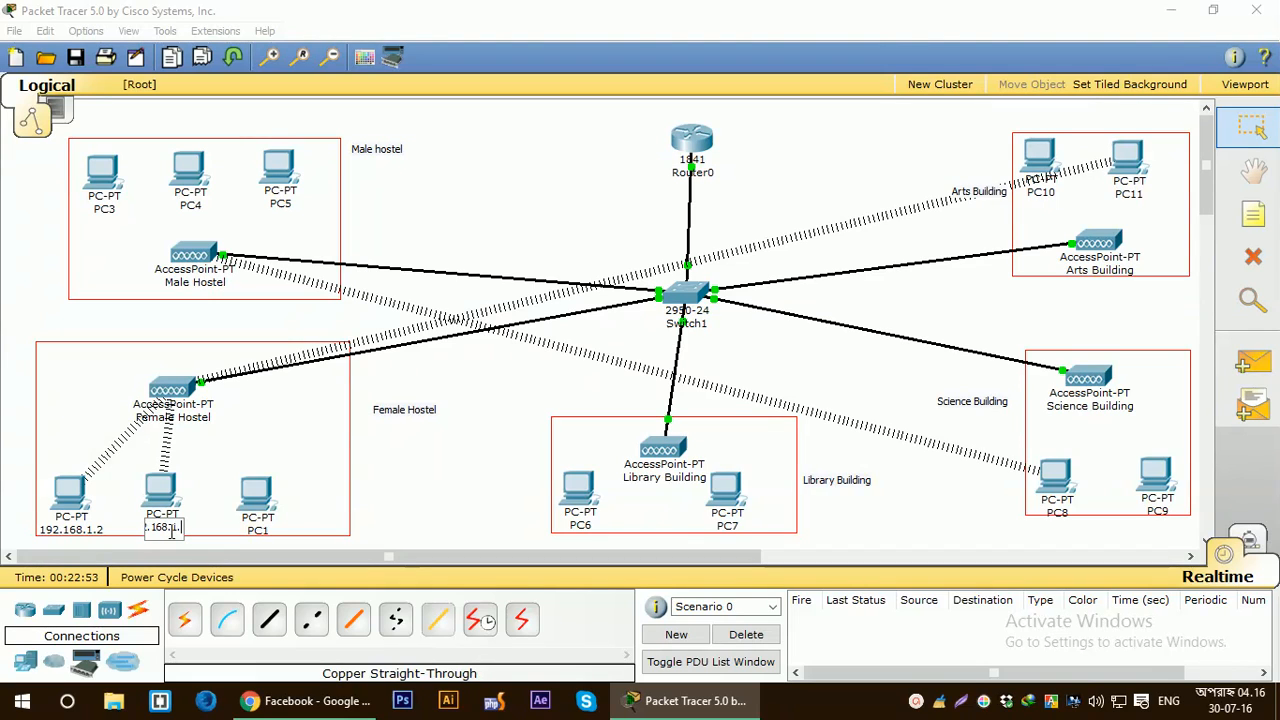
{"action": "type", "text": "3"}
{"action": "left_click", "coordinate": [263, 445]}
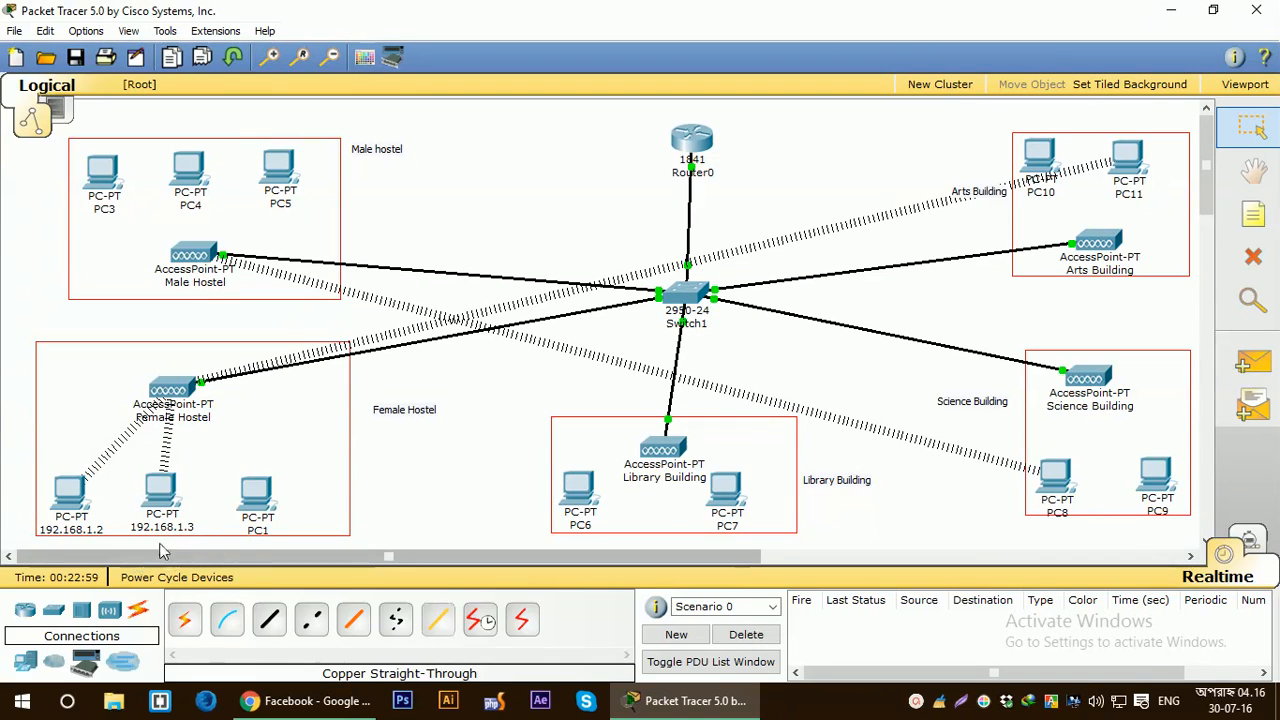
{"action": "left_click", "coordinate": [916, 701]}
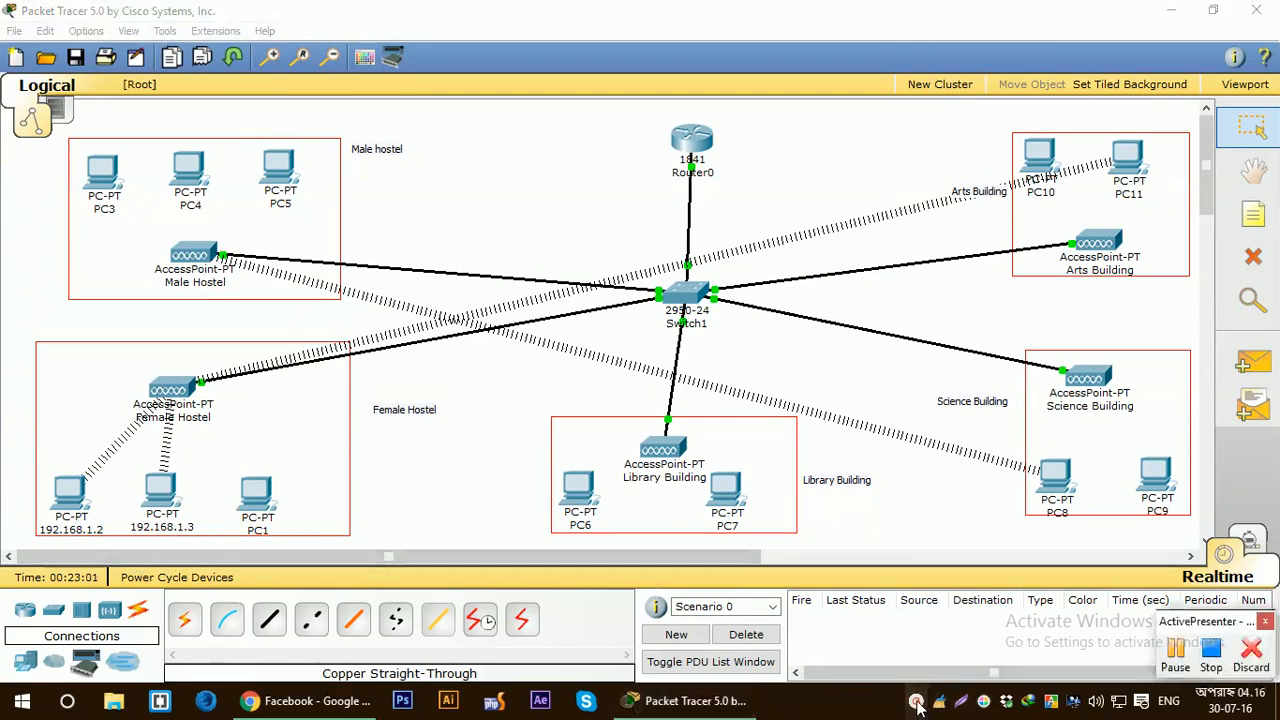
{"action": "left_click", "coordinate": [1177, 656]}
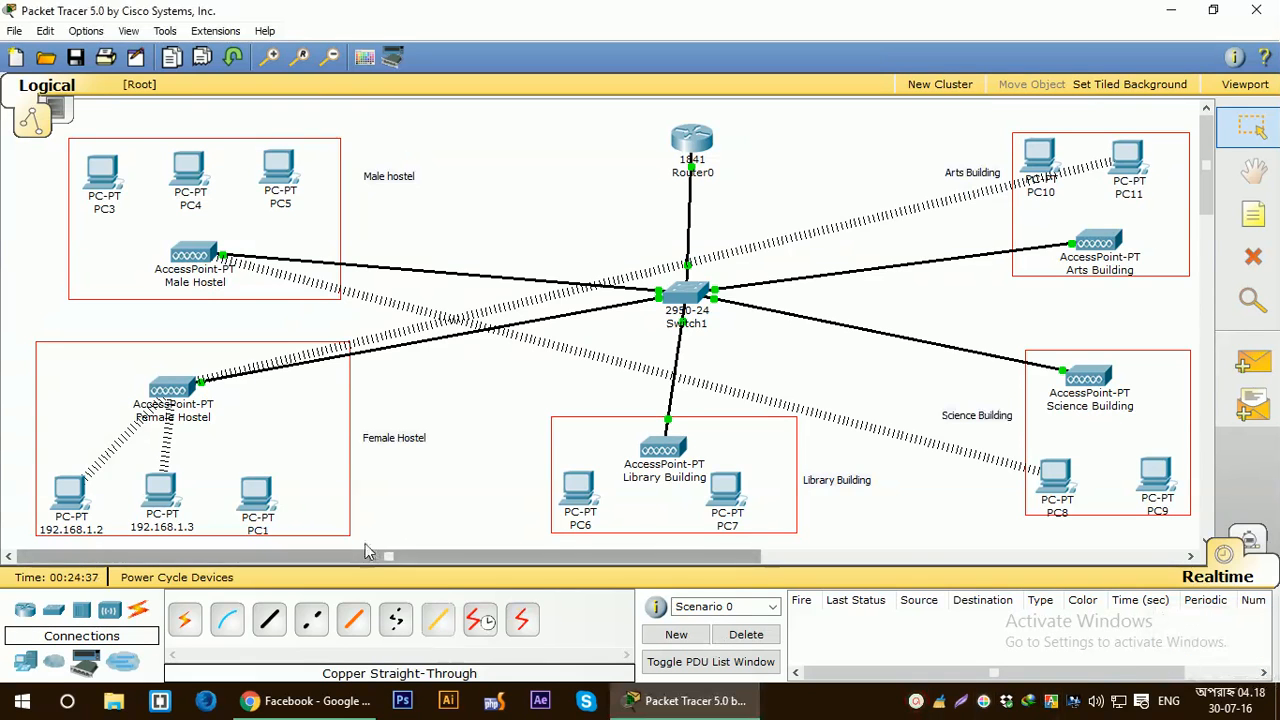
Open PC1's wireless utility and refresh its list of available wireless networks
{"action": "left_click", "coordinate": [252, 497]}
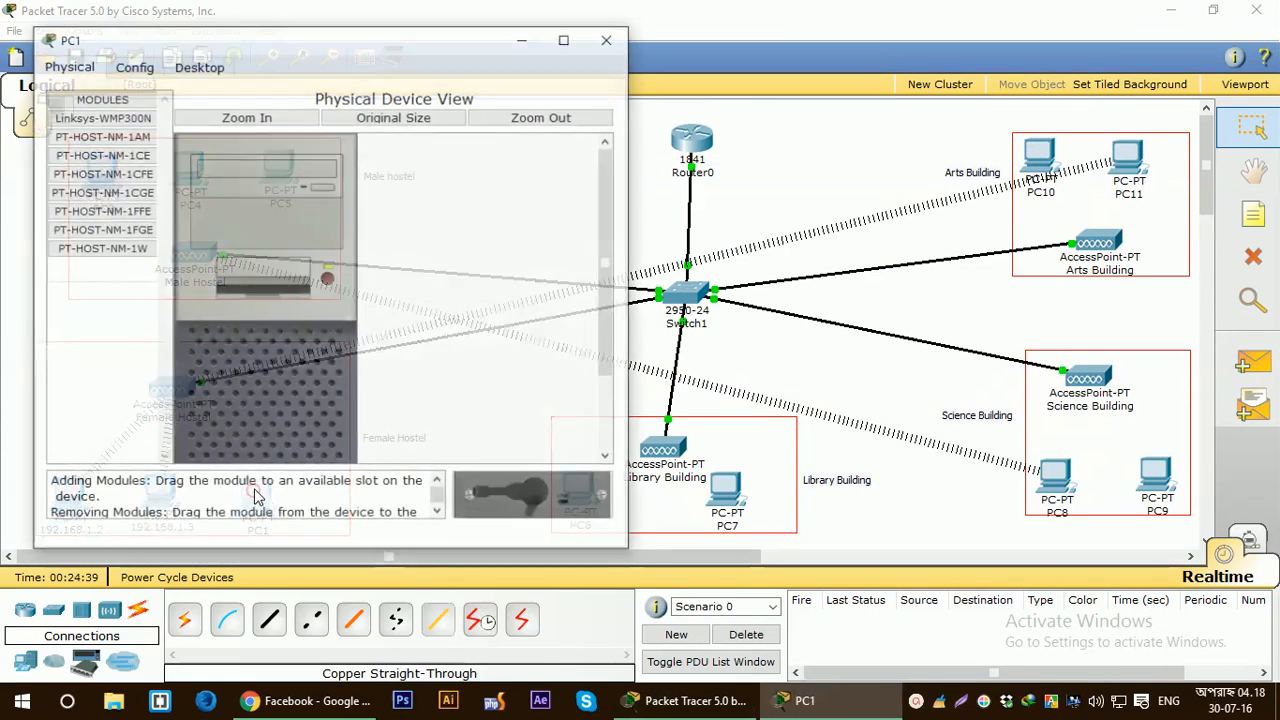
{"action": "left_click_drag", "start_coordinate": [323, 46], "coordinate": [787, 108]}
{"action": "left_click", "coordinate": [703, 125]}
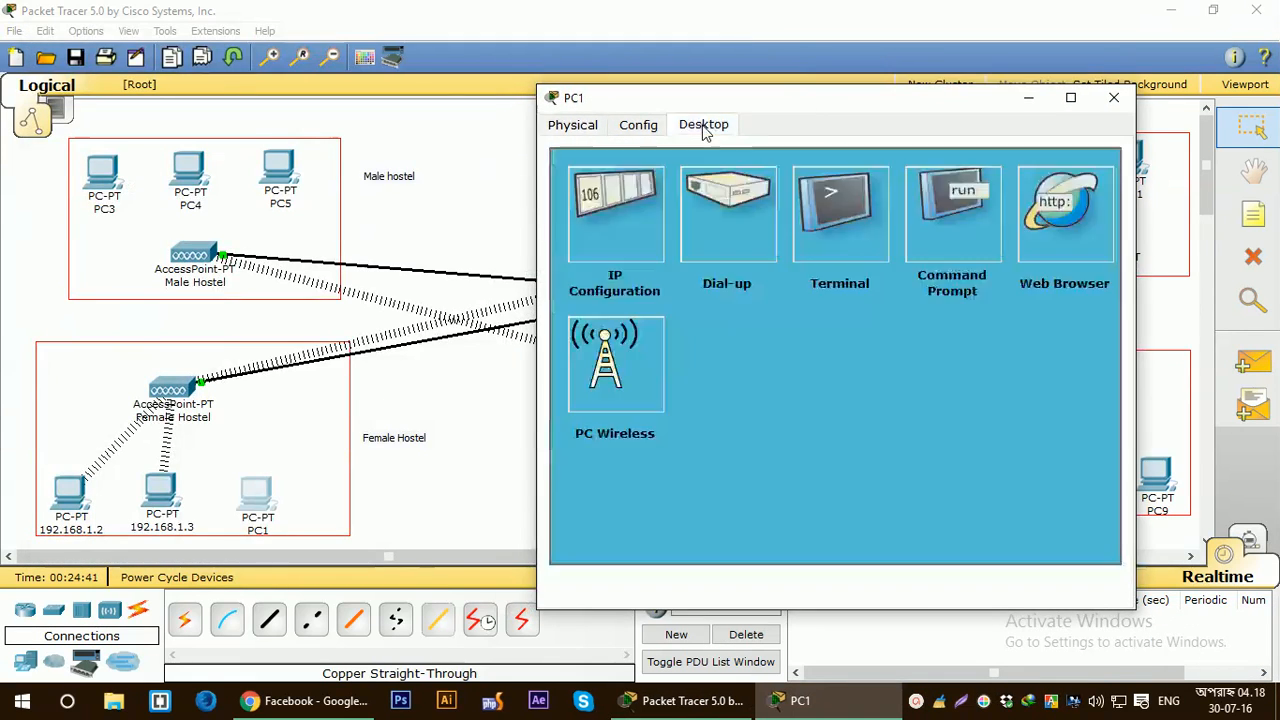
{"action": "left_click", "coordinate": [623, 345]}
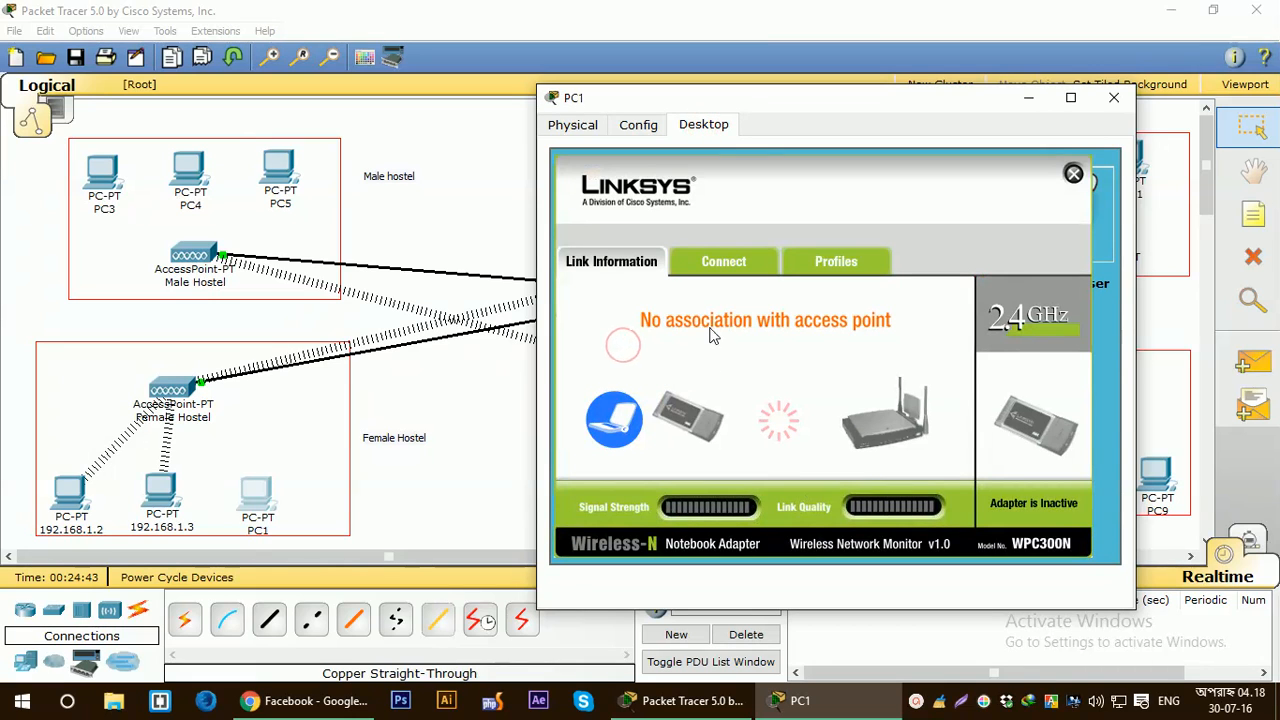
{"action": "left_click", "coordinate": [722, 256]}
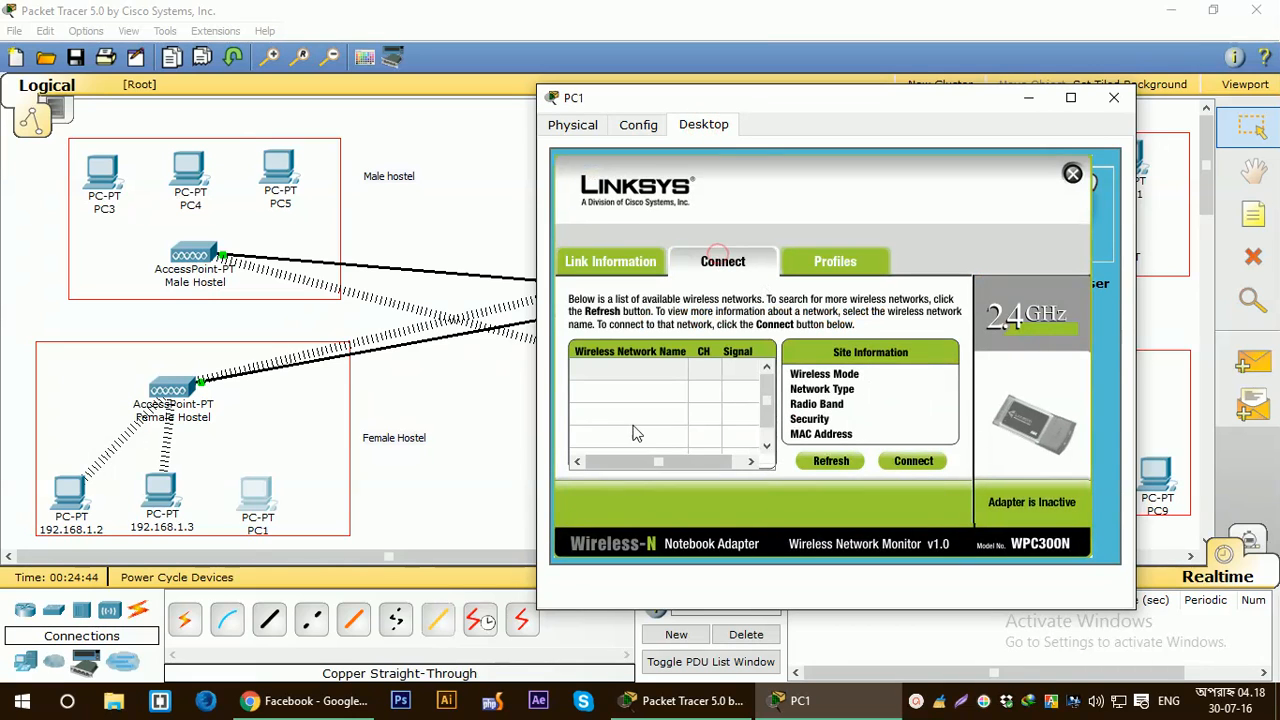
{"action": "left_click", "coordinate": [824, 461]}
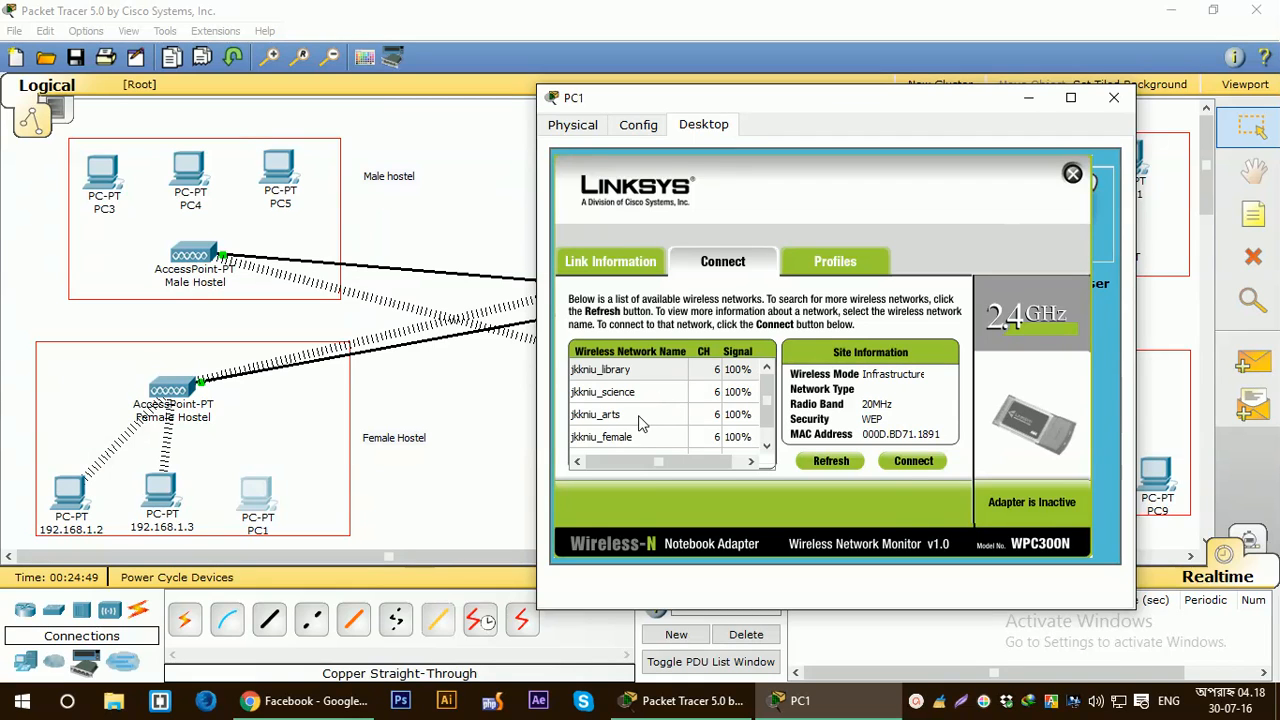
Connect PC1 to the jkkniu_female wireless network with 64-bit WEP, entering the network's WEP key, and close the wireless utility
{"action": "scroll", "coordinate": [635, 433], "scroll_direction": "down", "scroll_amount": 1}
{"action": "left_click", "coordinate": [628, 420]}
{"action": "left_click", "coordinate": [910, 461]}
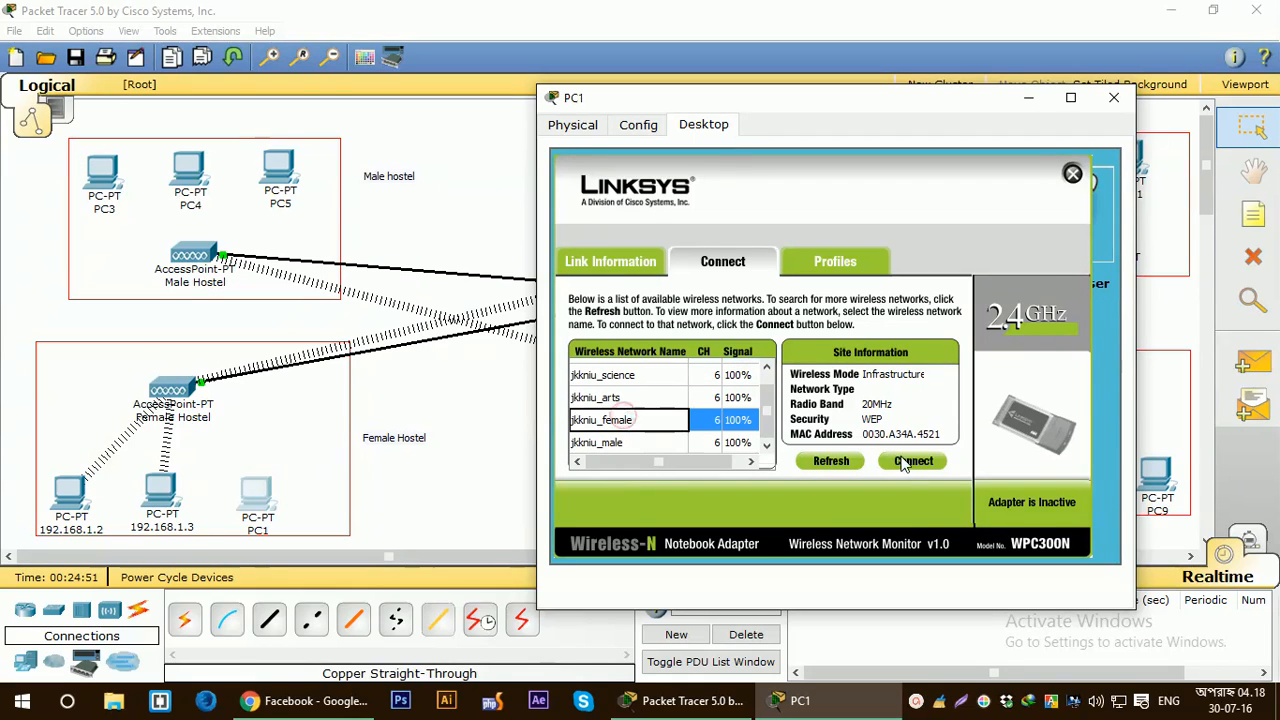
{"action": "left_click", "coordinate": [649, 430]}
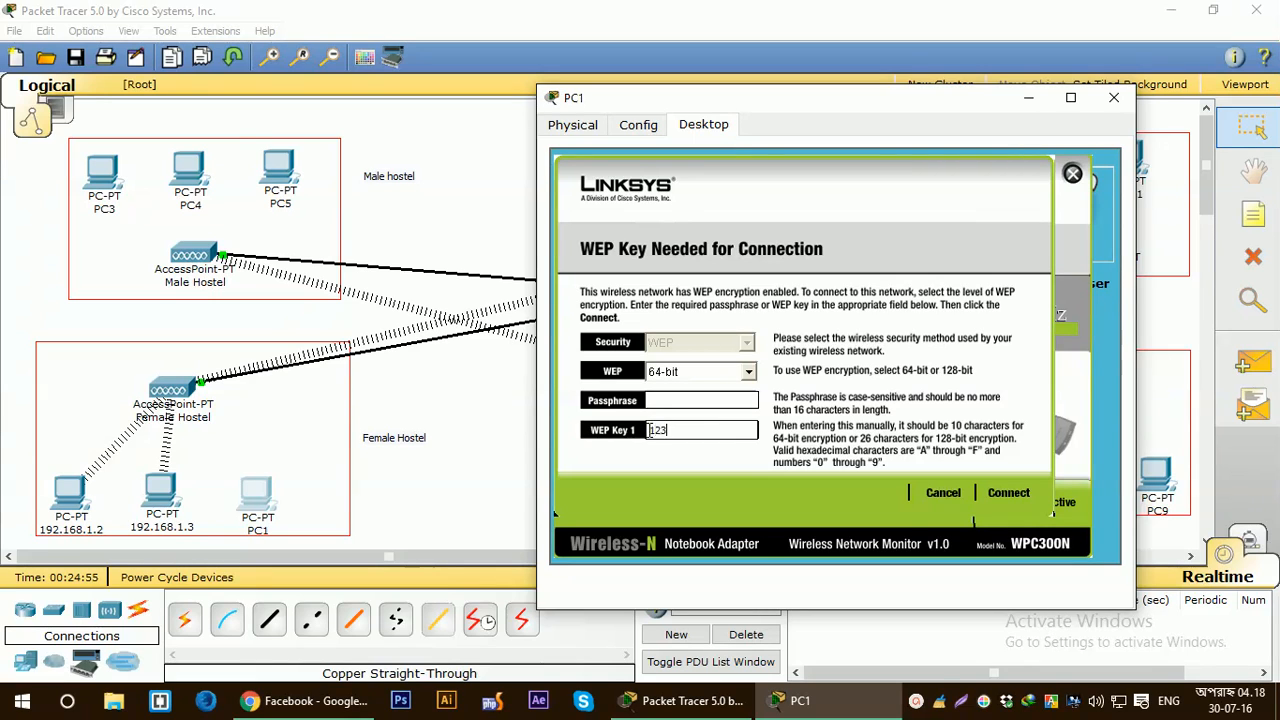
{"action": "type", "text": "1234567890"}
{"action": "left_click", "coordinate": [1006, 494]}
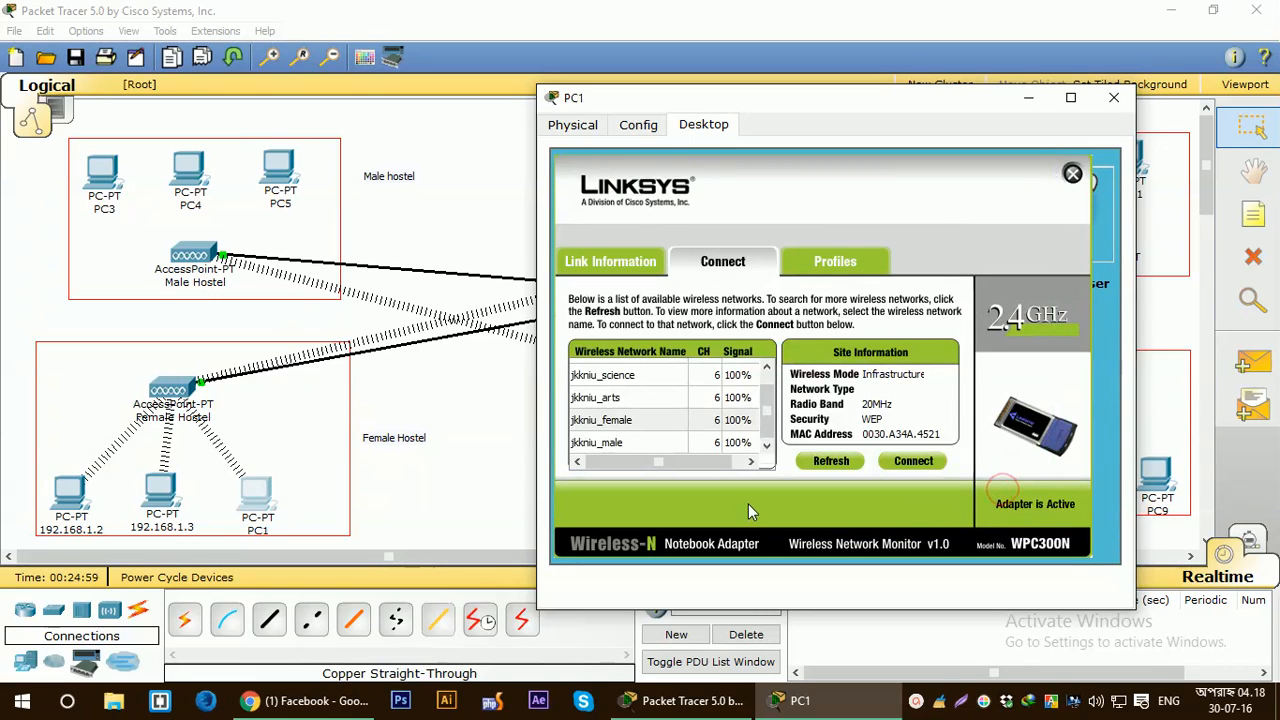
{"action": "left_click", "coordinate": [1072, 174]}
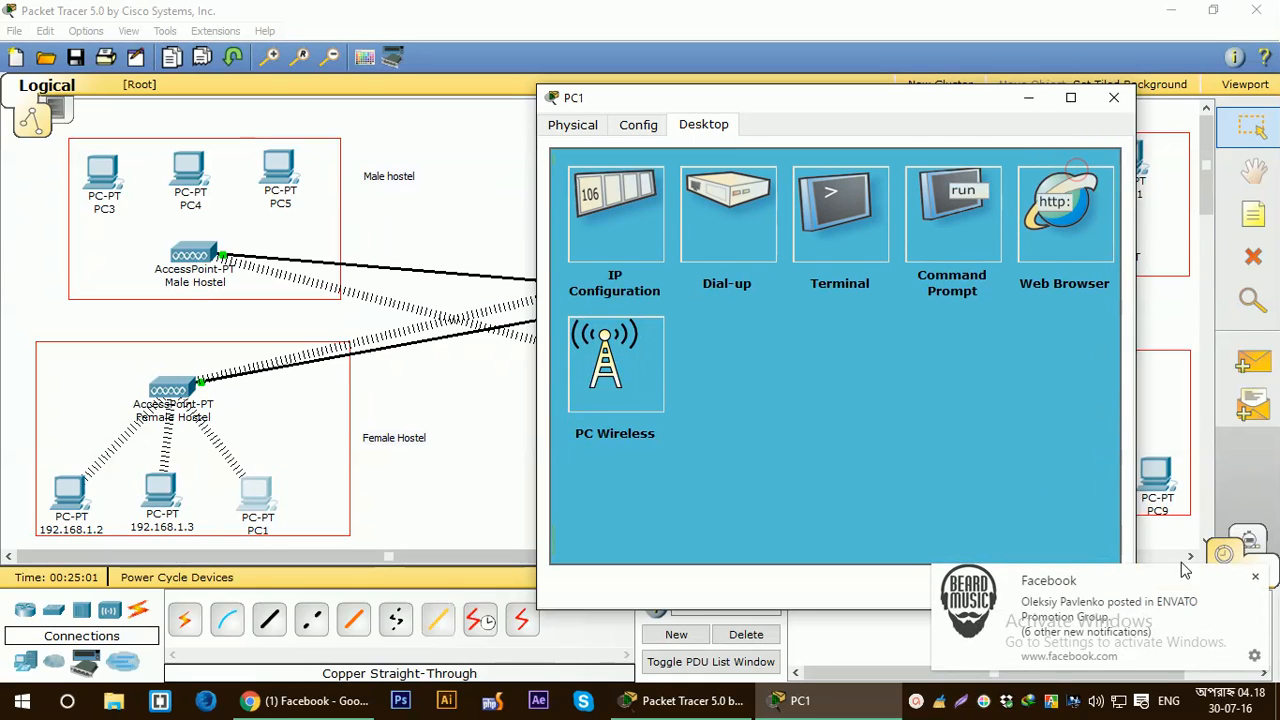
Give PC1 a static IP configuration with address 192.168.1.4, subnet mask 255.255.255.0 and gateway 192.168.1.1, and close its window
{"action": "left_click", "coordinate": [1256, 580]}
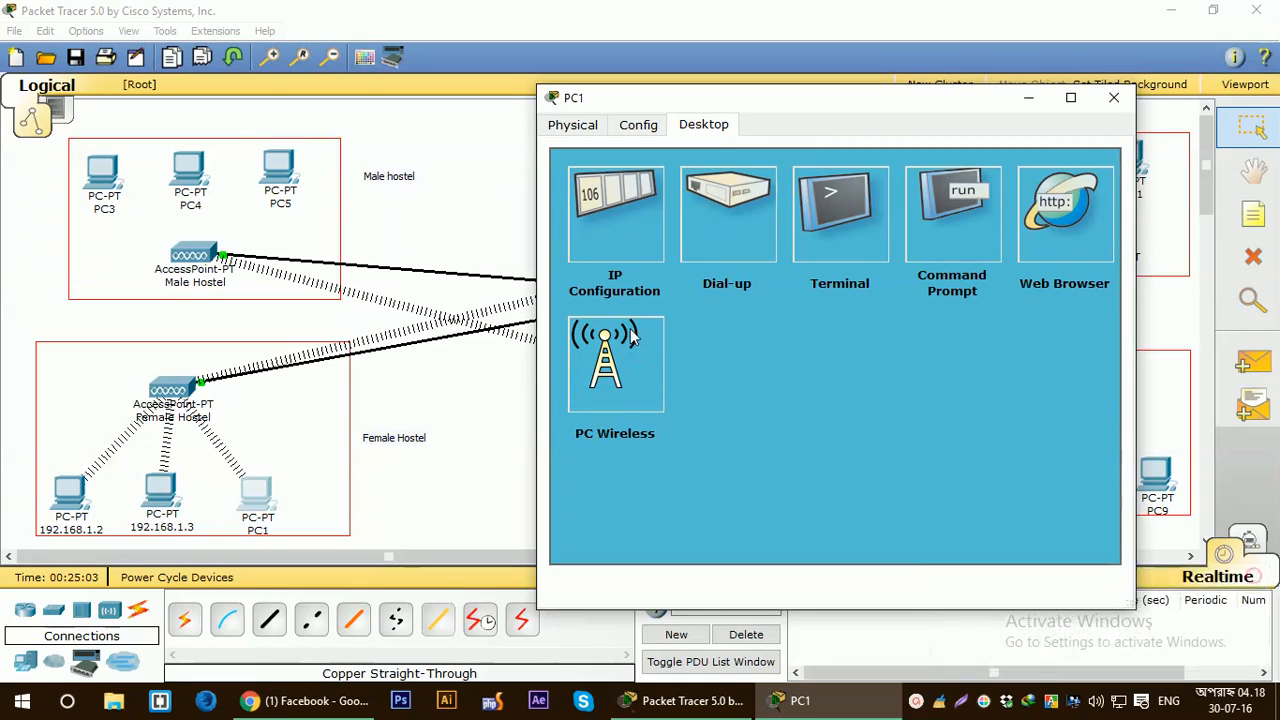
{"action": "left_click", "coordinate": [600, 202]}
{"action": "left_click", "coordinate": [622, 239]}
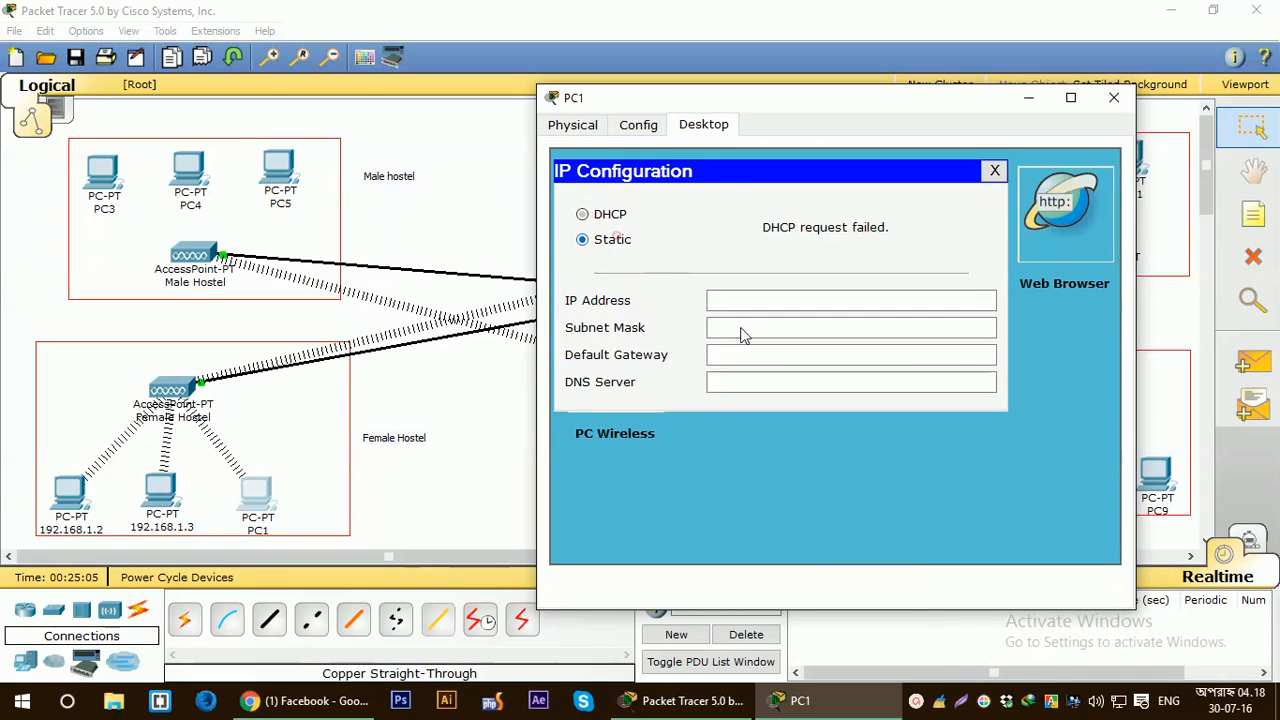
{"action": "left_click", "coordinate": [775, 300]}
{"action": "type", "text": "192.168.1.1"}
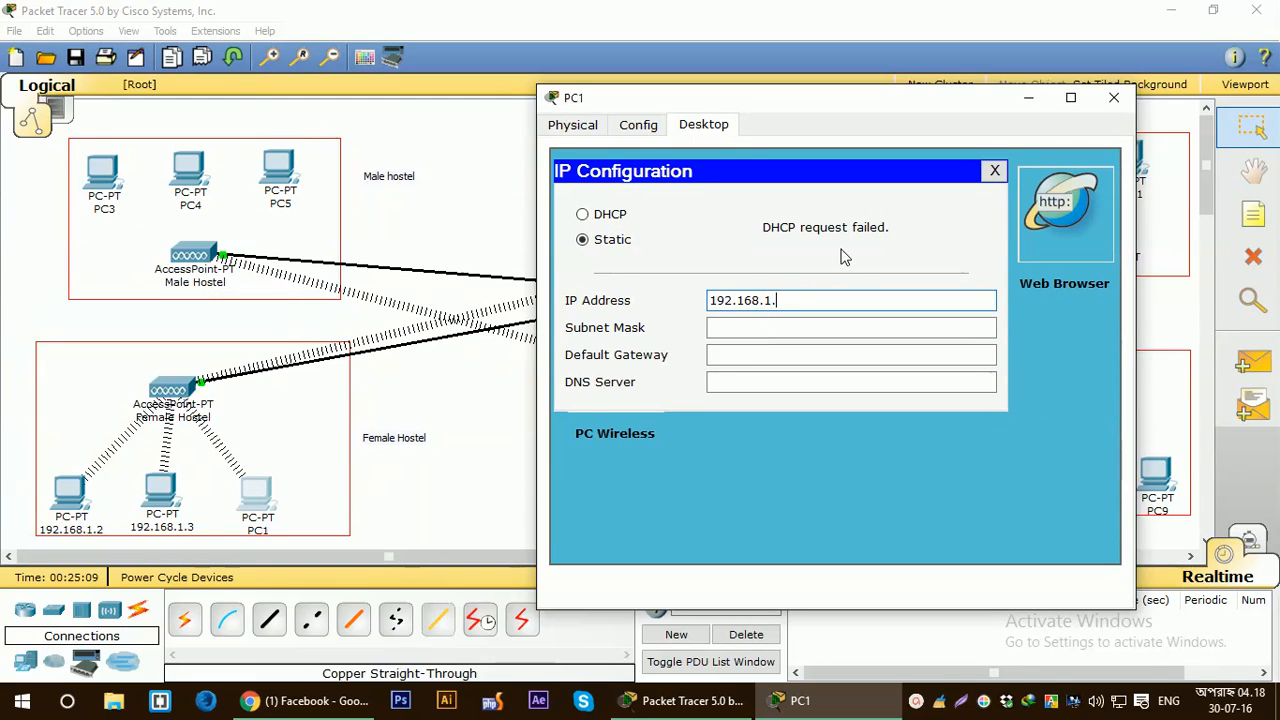
{"action": "left_click", "coordinate": [826, 328]}
{"action": "left_click", "coordinate": [818, 356]}
{"action": "type", "text": "192.168.1.1"}
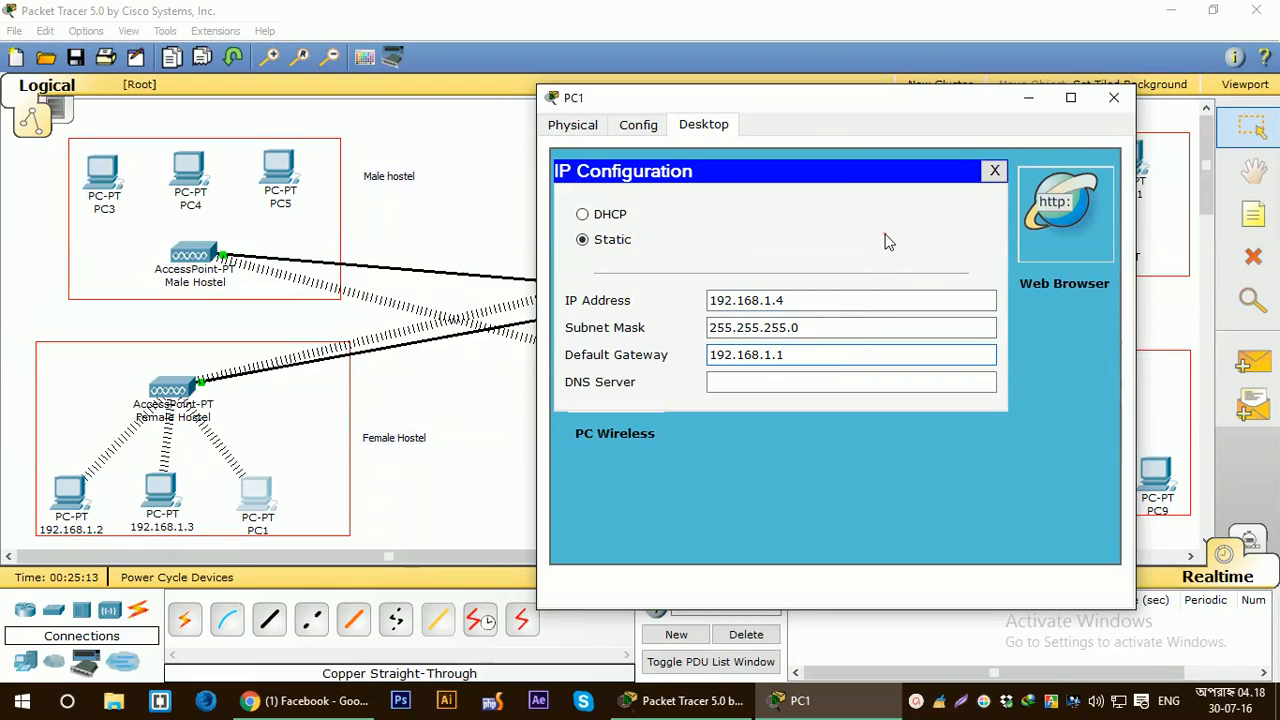
{"action": "left_click", "coordinate": [1112, 101]}
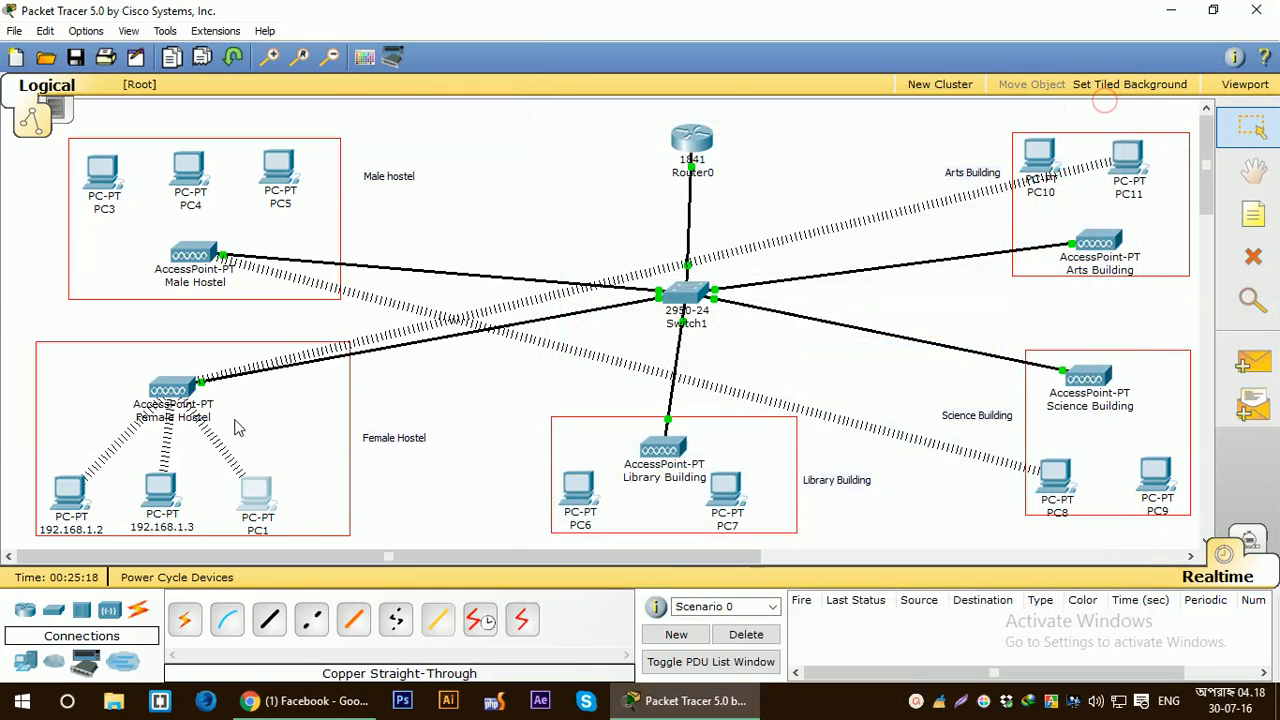
Rename PC1's label in the workspace to its IP address, 192.168.1.4
{"action": "left_click", "coordinate": [262, 532]}
{"action": "double_click", "coordinate": [267, 531]}
{"action": "key", "text": "ctrl+v"}
{"action": "left_click", "coordinate": [268, 530]}
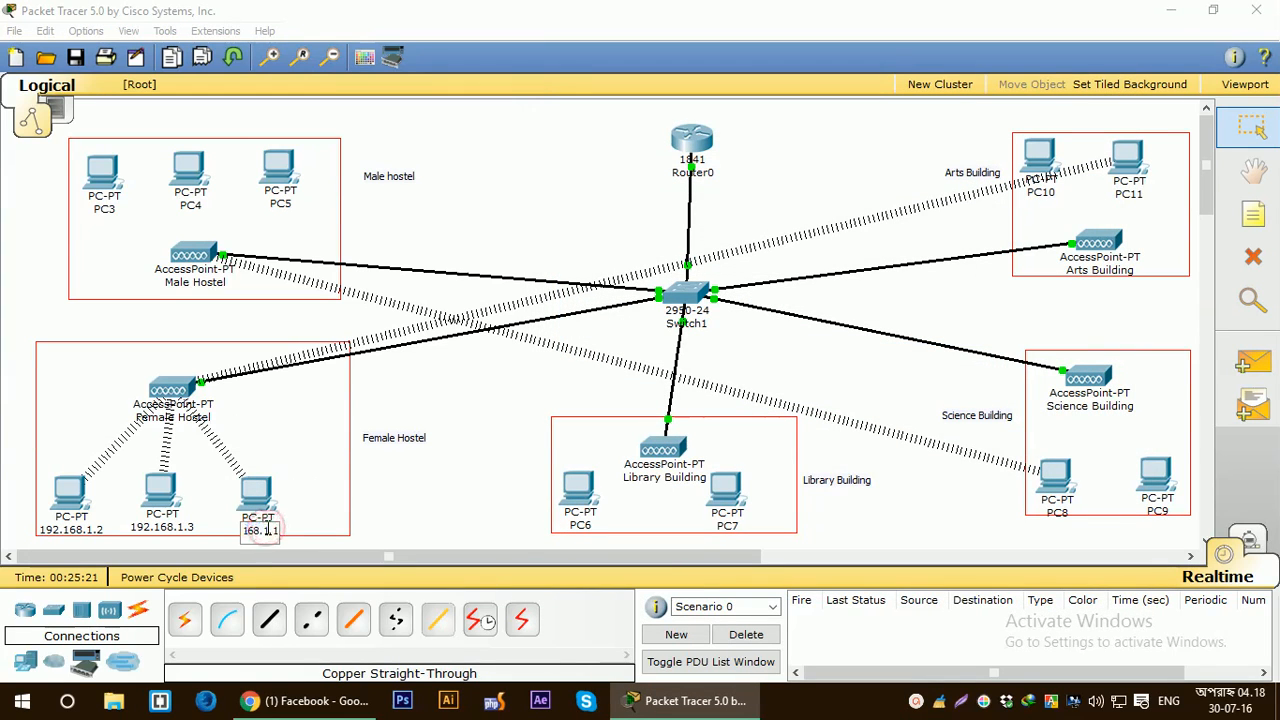
{"action": "key", "text": "BackSpace"}
{"action": "type", "text": "4"}
{"action": "left_click", "coordinate": [279, 430]}
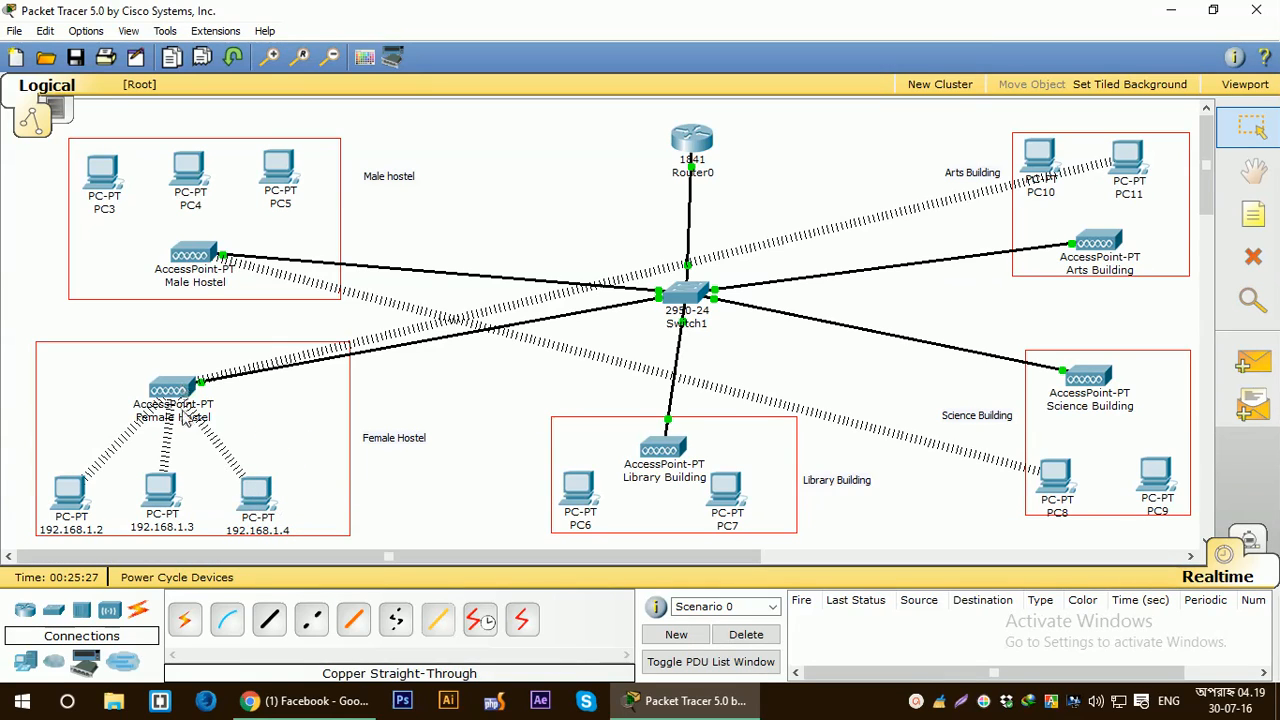
Open PC3's wireless utility and refresh its list of available wireless networks
{"action": "left_click", "coordinate": [118, 178]}
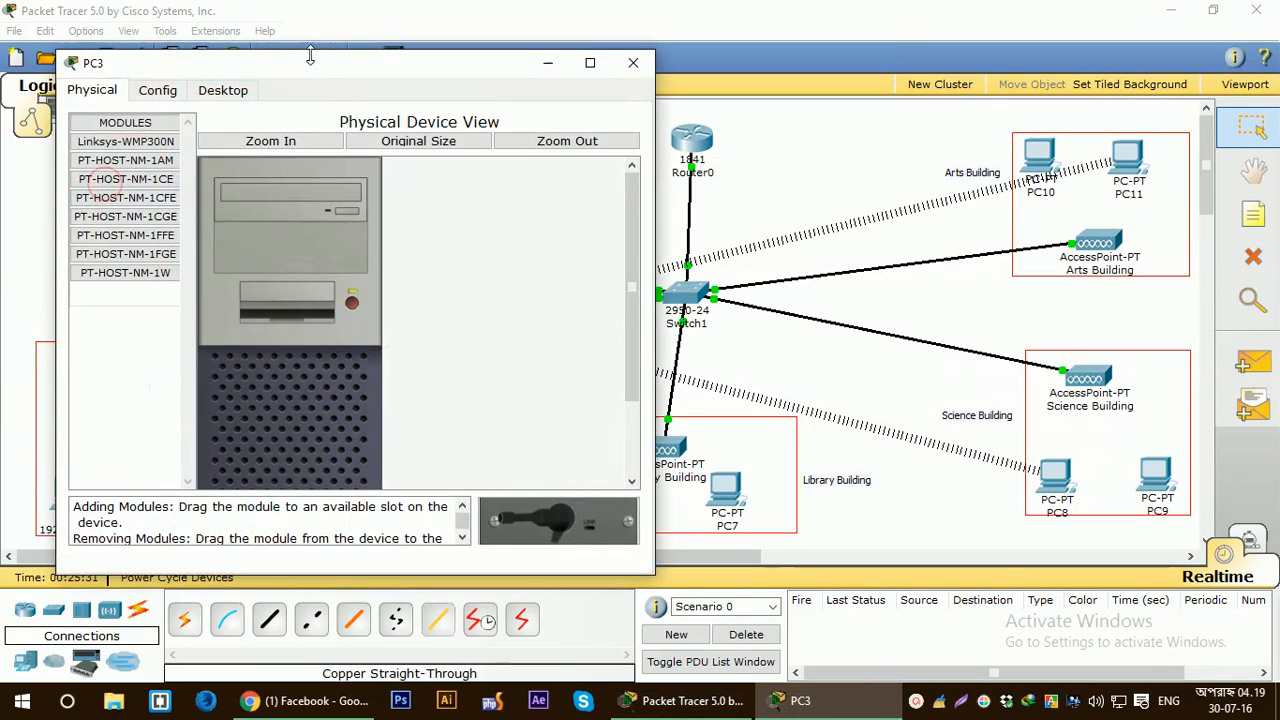
{"action": "left_click_drag", "start_coordinate": [310, 55], "coordinate": [854, 117]}
{"action": "left_click", "coordinate": [705, 141]}
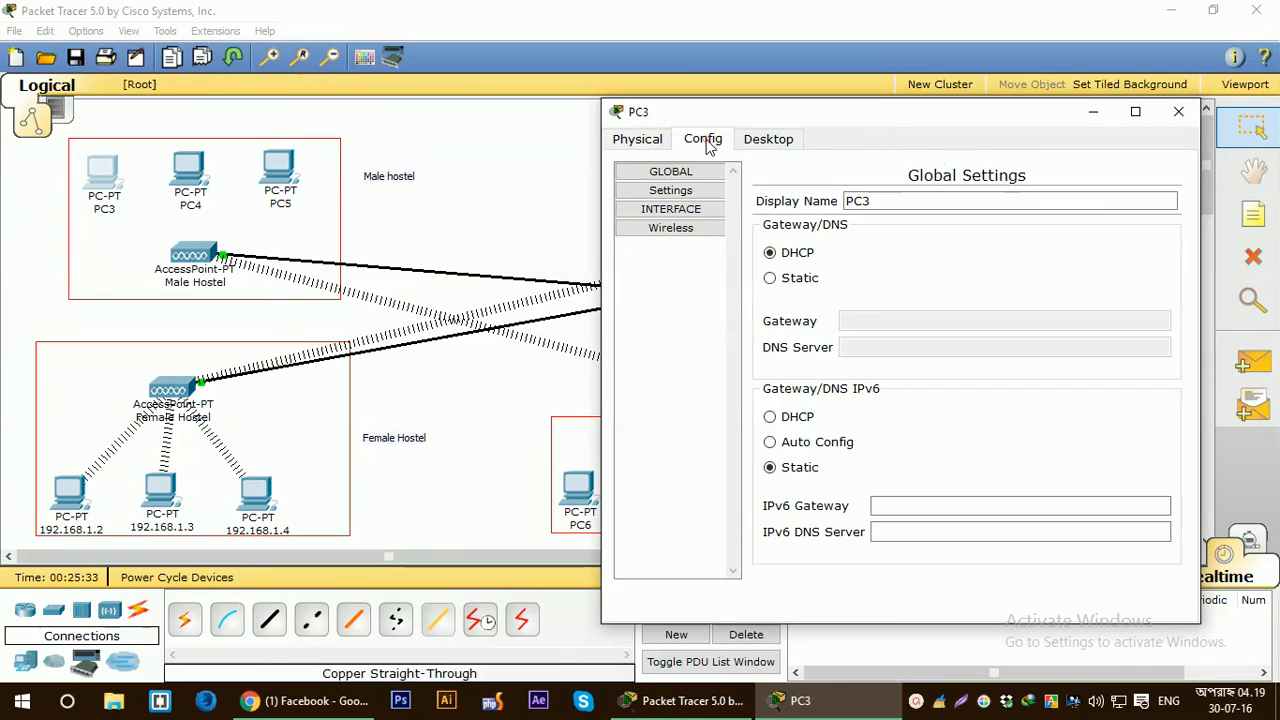
{"action": "left_click", "coordinate": [766, 139]}
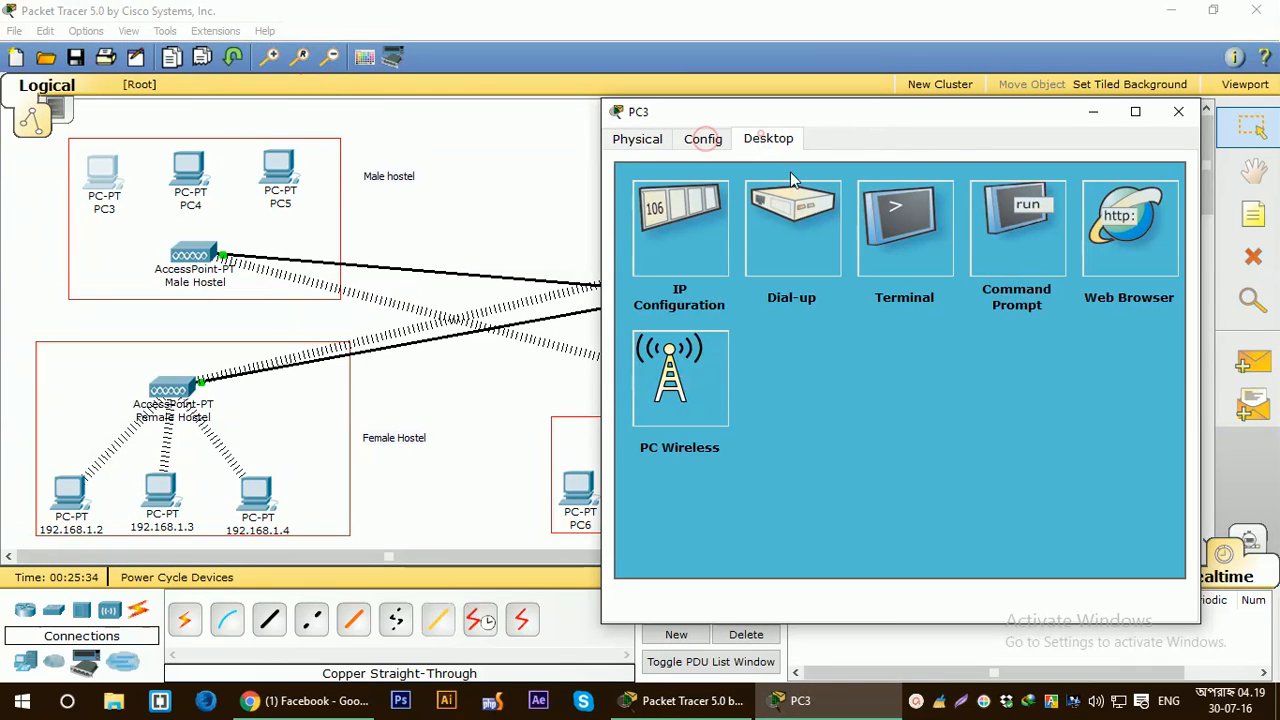
{"action": "left_click", "coordinate": [677, 233]}
{"action": "left_click", "coordinate": [1059, 184]}
{"action": "left_click", "coordinate": [675, 374]}
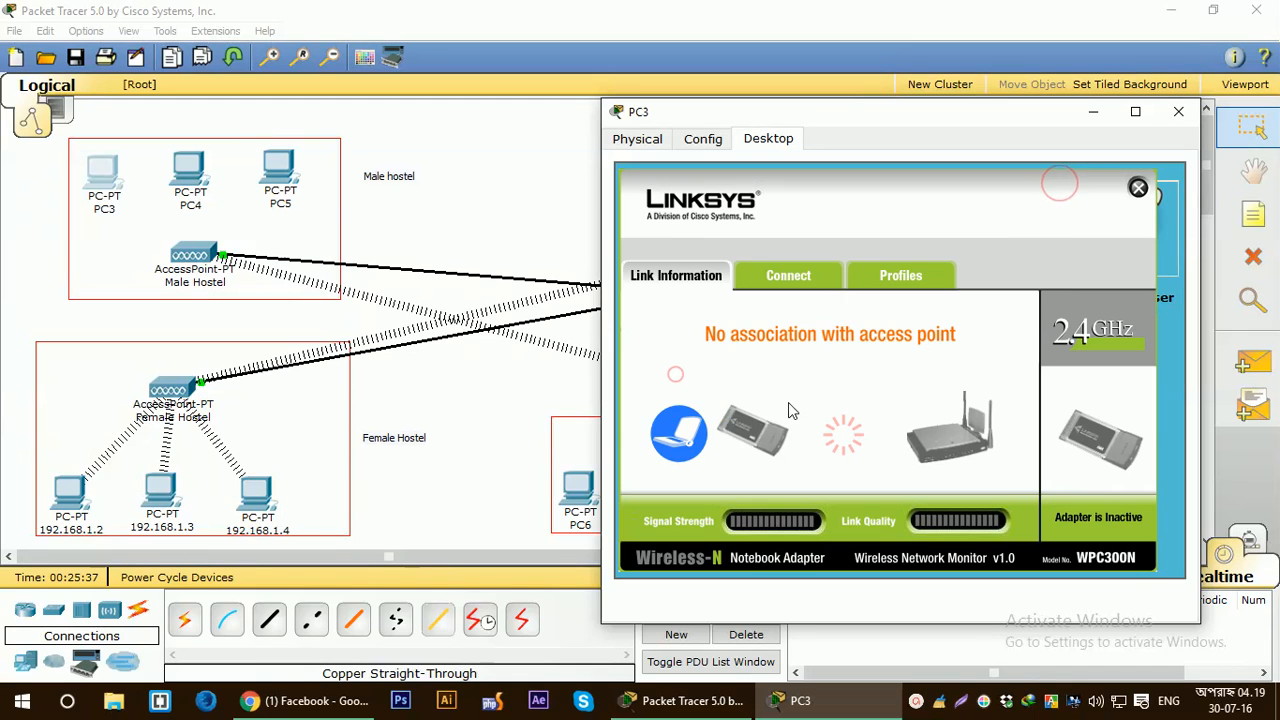
{"action": "left_click", "coordinate": [822, 278]}
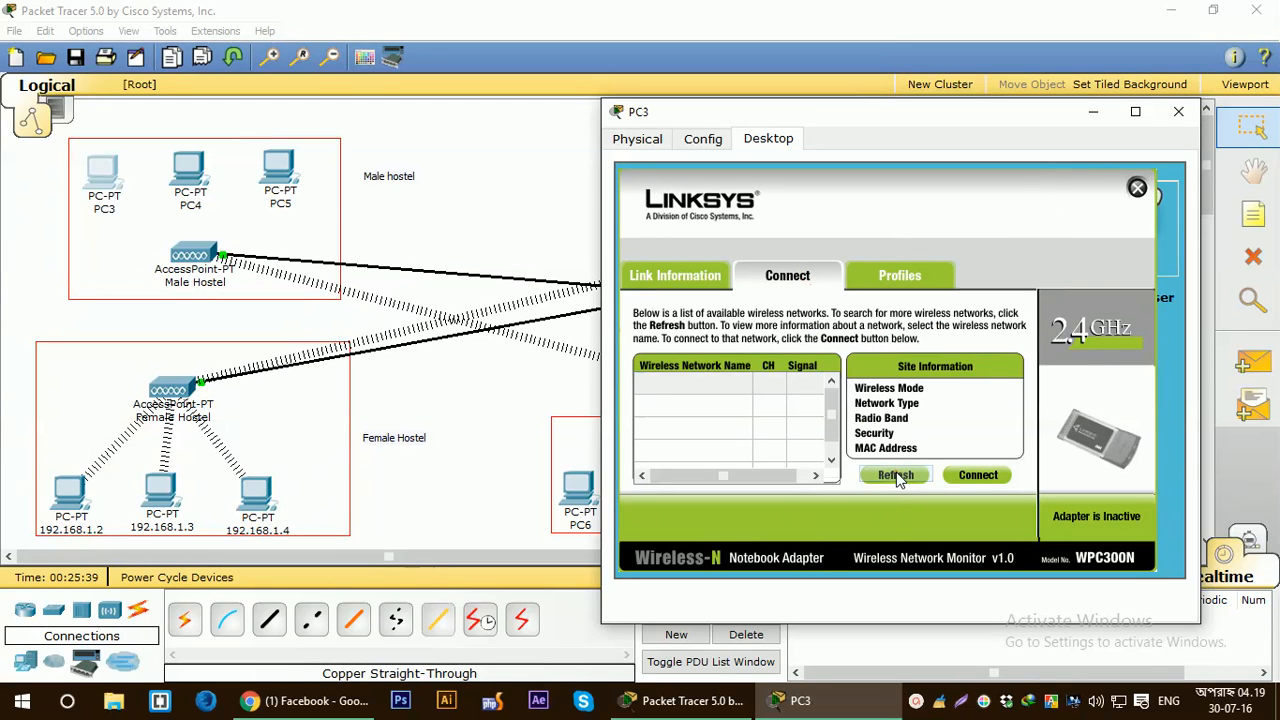
{"action": "left_click", "coordinate": [897, 476]}
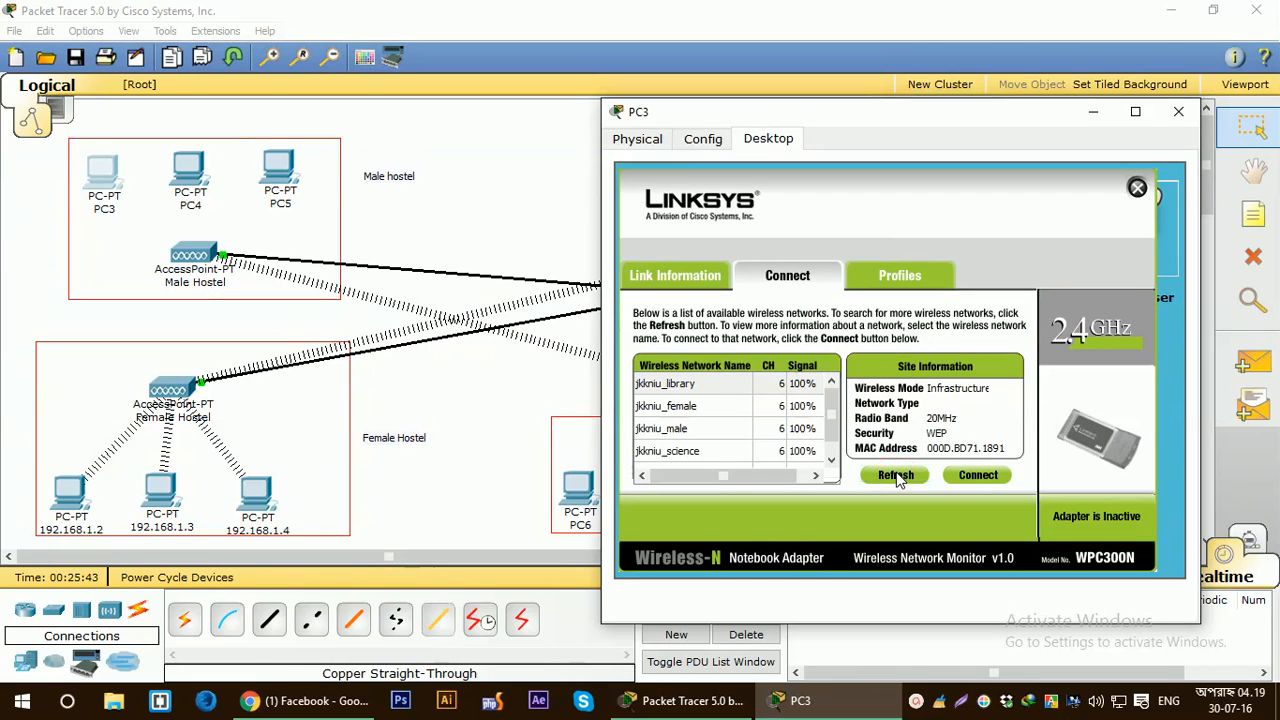
Connect PC3 to the jkkniu_male wireless network with 64-bit WEP, entering the network's WEP key, and close the wireless utility
{"action": "left_click", "coordinate": [672, 413]}
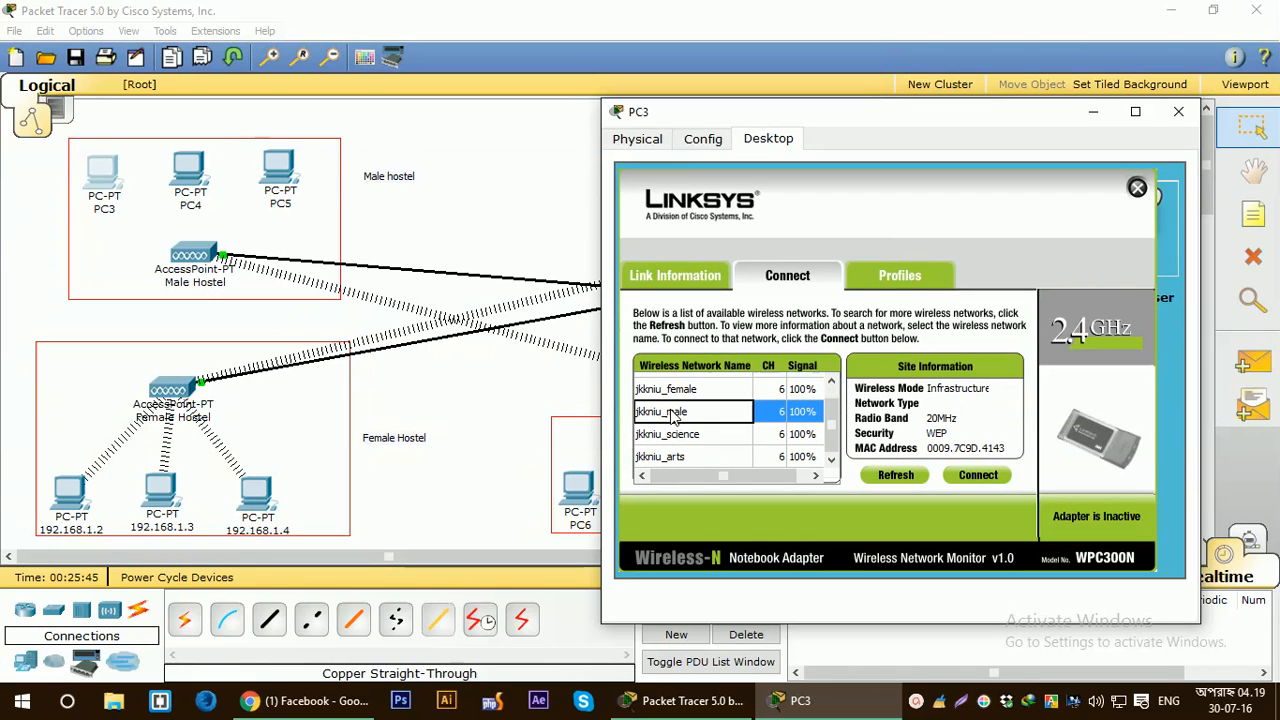
{"action": "left_click", "coordinate": [962, 478]}
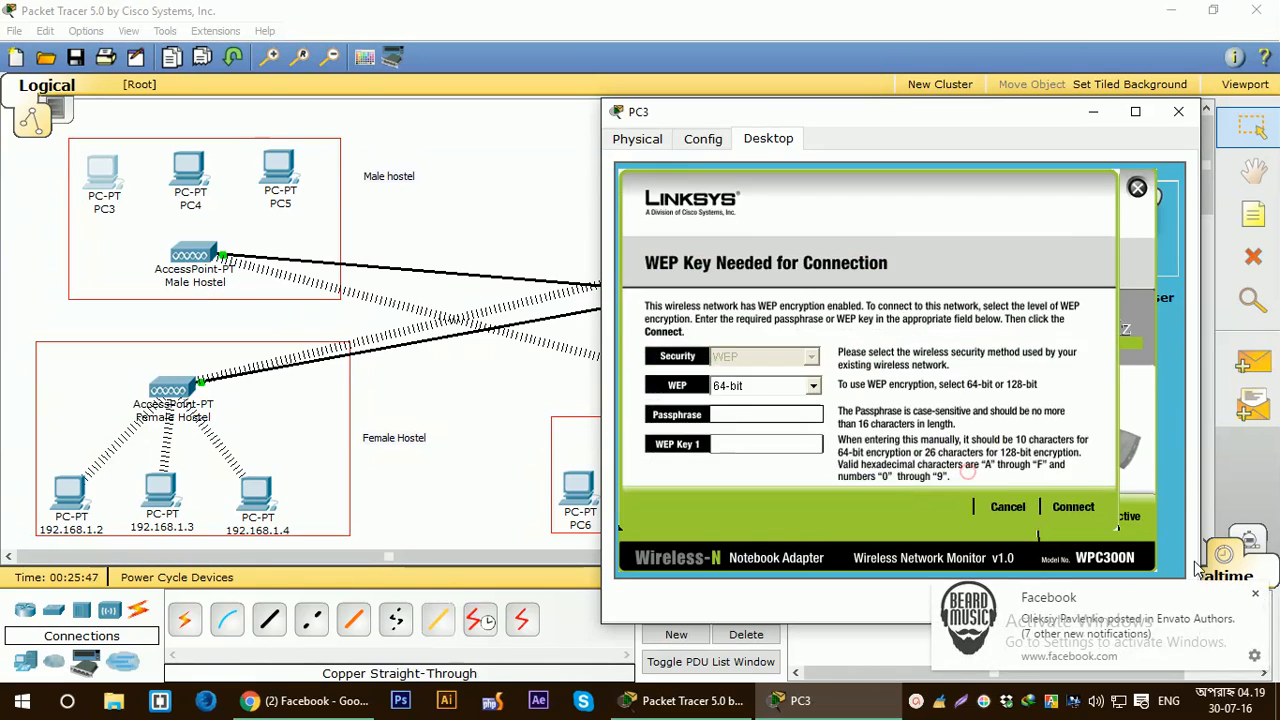
{"action": "left_click", "coordinate": [1256, 594]}
{"action": "left_click", "coordinate": [758, 447]}
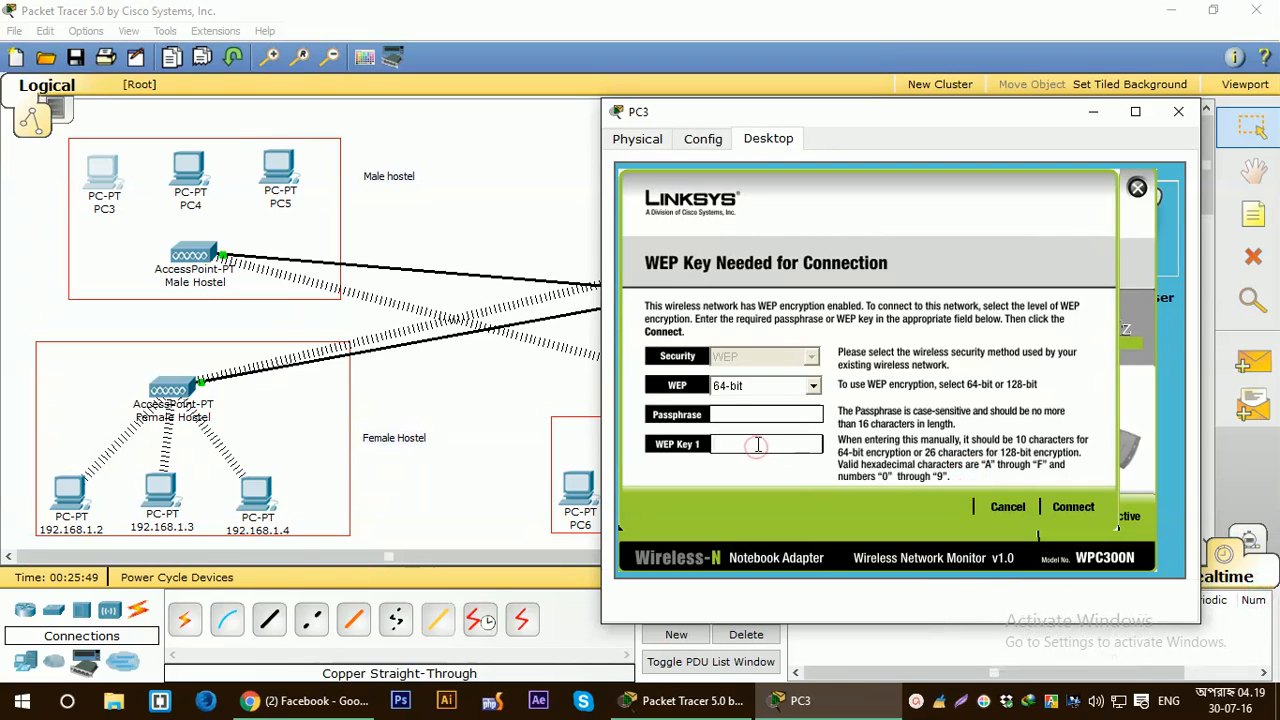
{"action": "type", "text": "1234567890"}
{"action": "left_click", "coordinate": [1092, 514]}
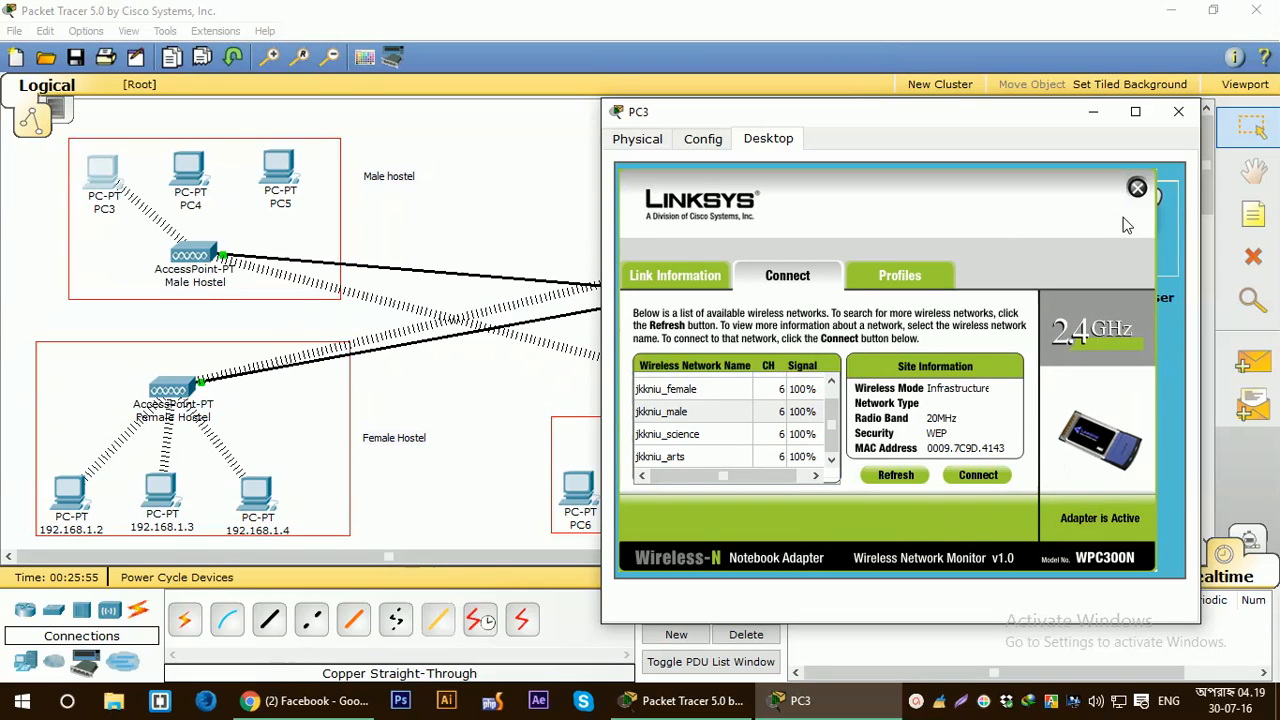
{"action": "left_click", "coordinate": [1137, 188]}
Give PC3 a static IP configuration with address 192.168.1.5, subnet mask 255.255.255.0 and gateway 192.168.1.1, and close its window
{"action": "left_click", "coordinate": [663, 227]}
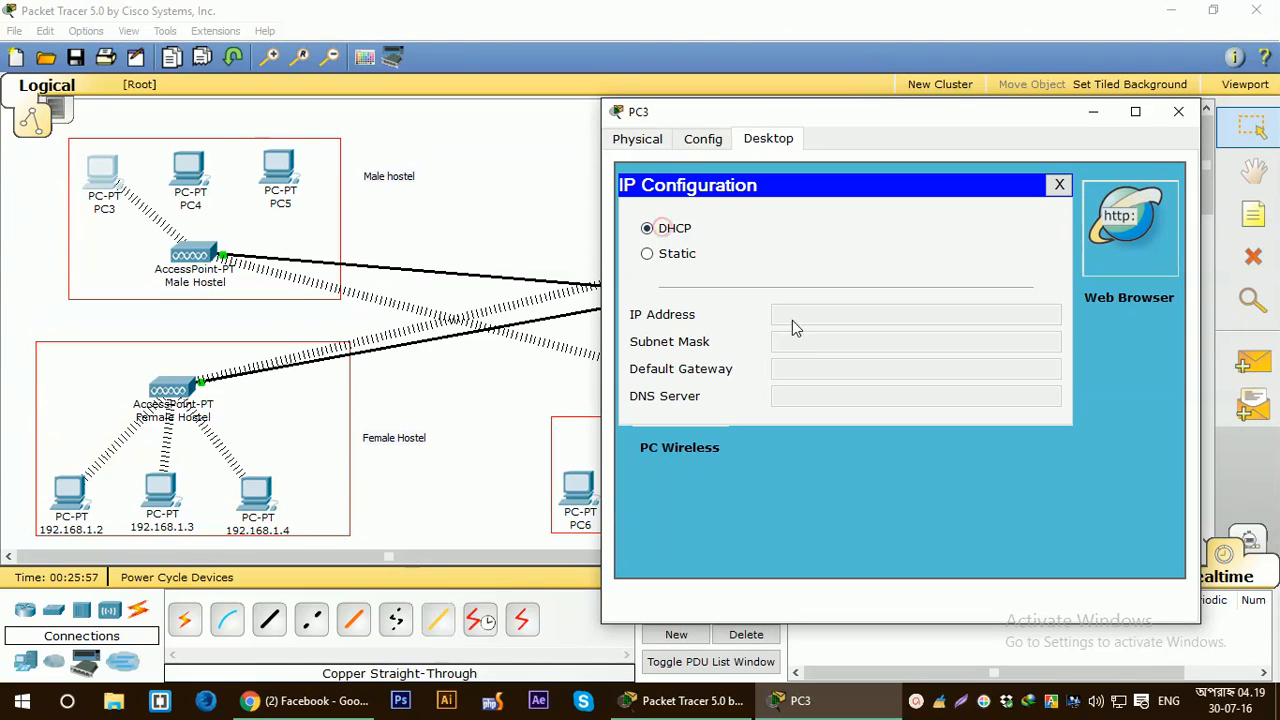
{"action": "left_click", "coordinate": [686, 257]}
{"action": "left_click", "coordinate": [805, 313]}
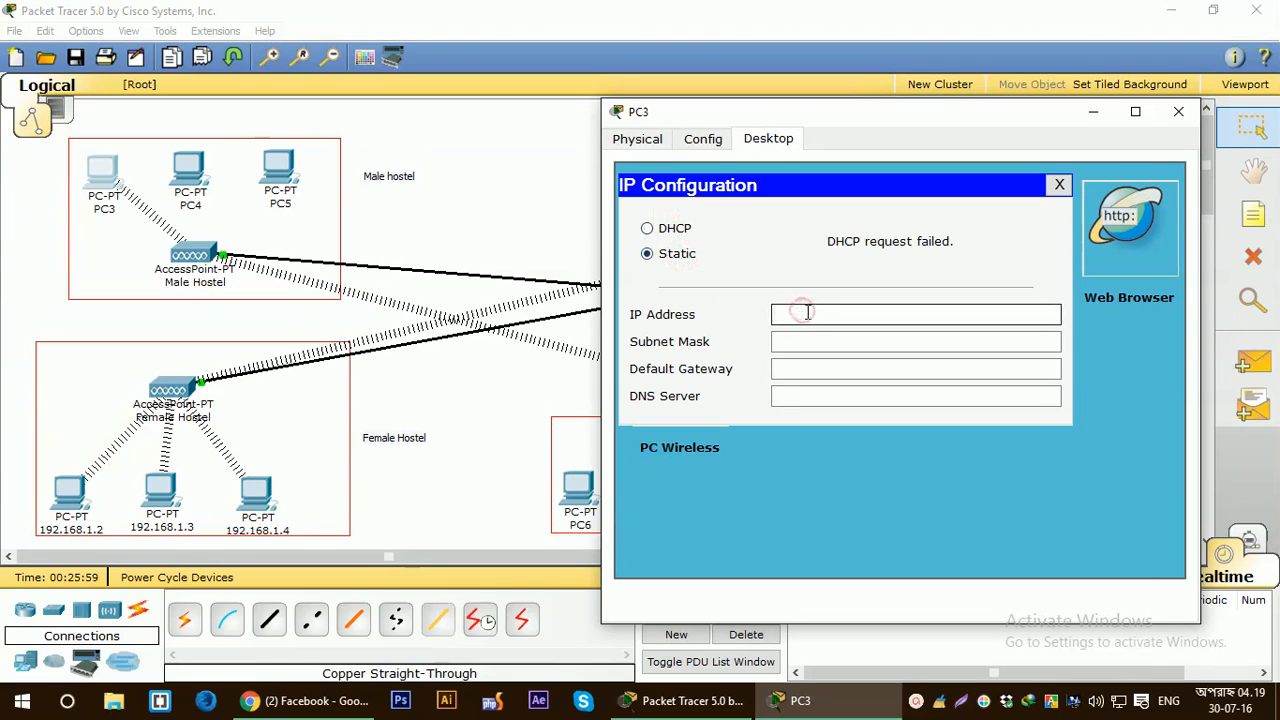
{"action": "type", "text": "192.168.1.1"}
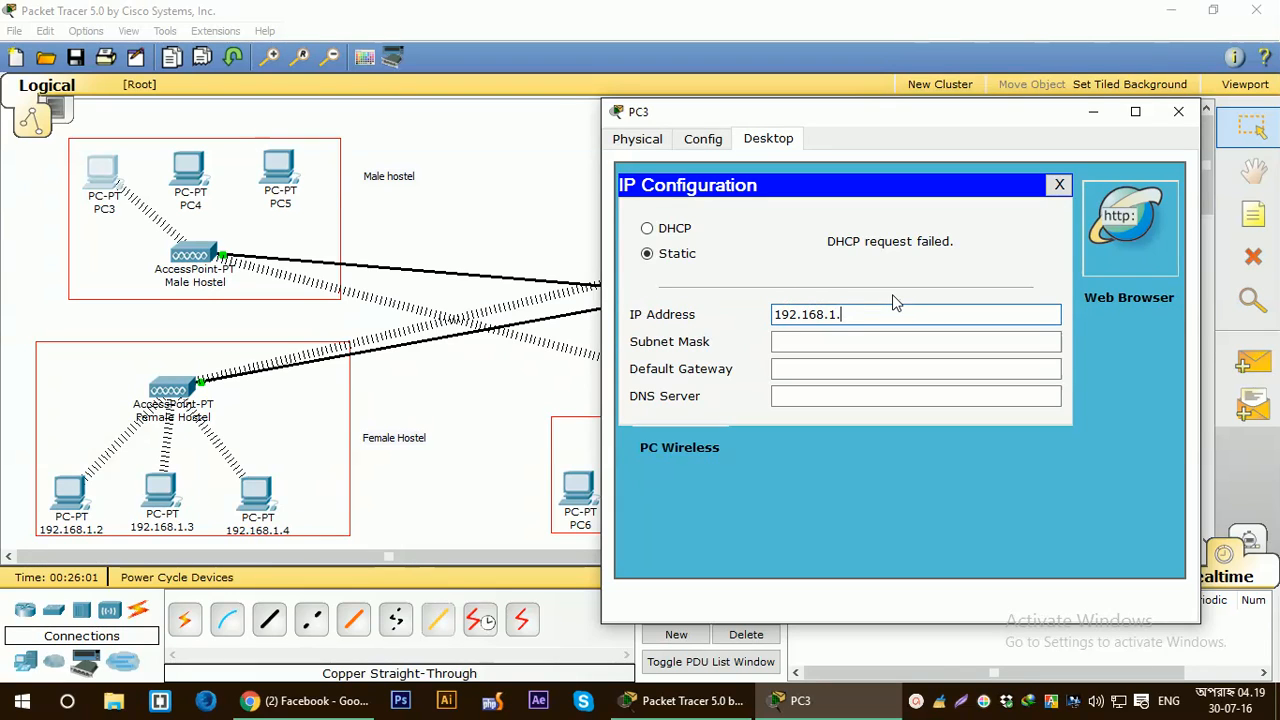
{"action": "left_click", "coordinate": [814, 343]}
{"action": "left_click", "coordinate": [834, 369]}
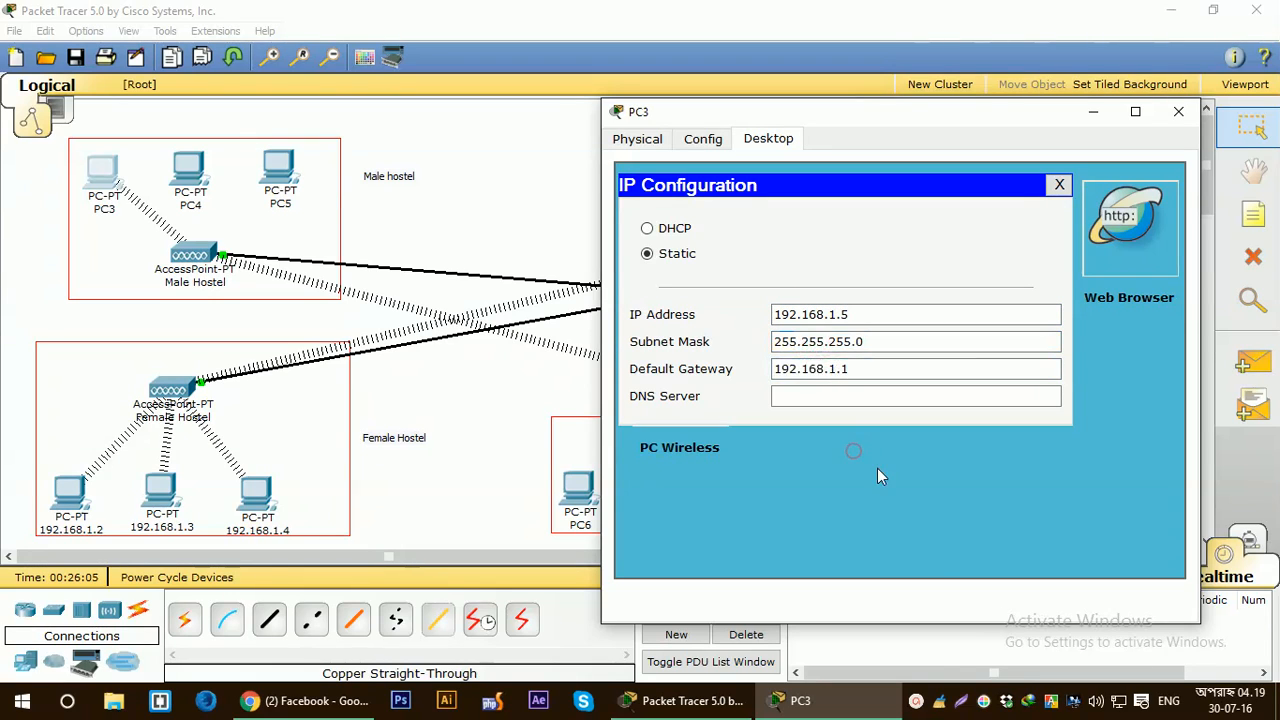
{"action": "left_click", "coordinate": [930, 400]}
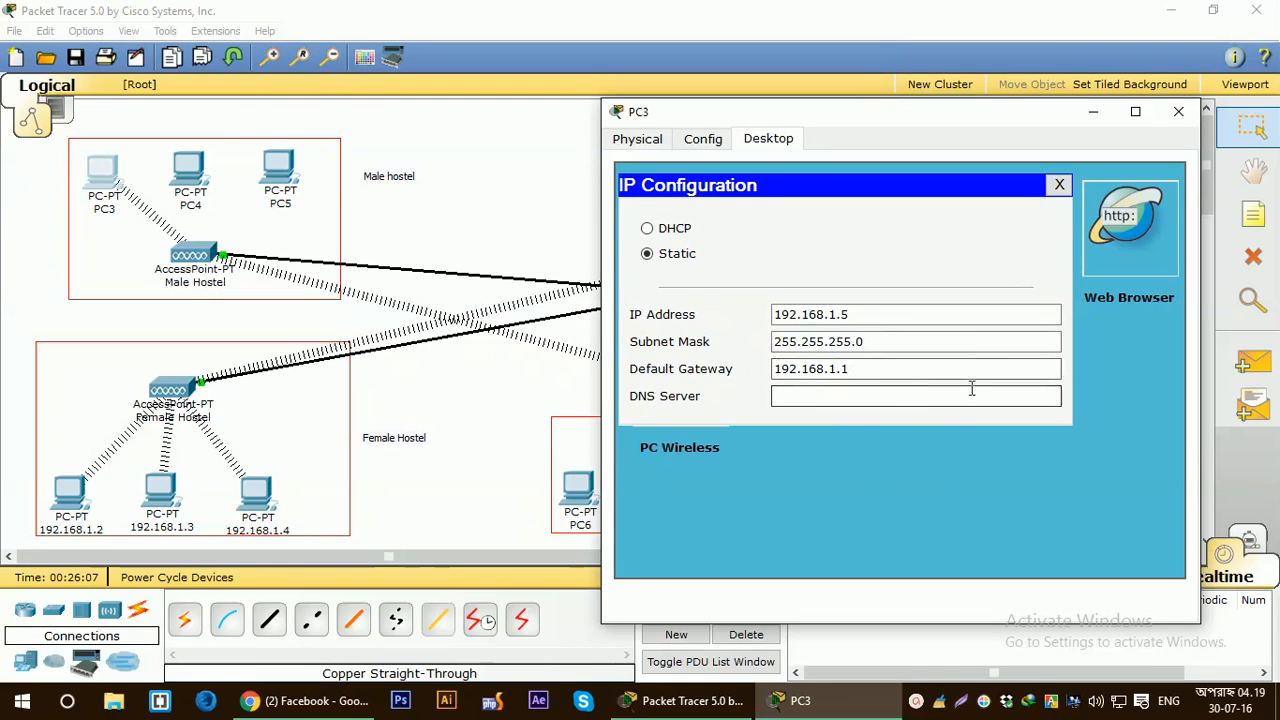
{"action": "double_click", "coordinate": [872, 368]}
{"action": "left_click", "coordinate": [892, 455]}
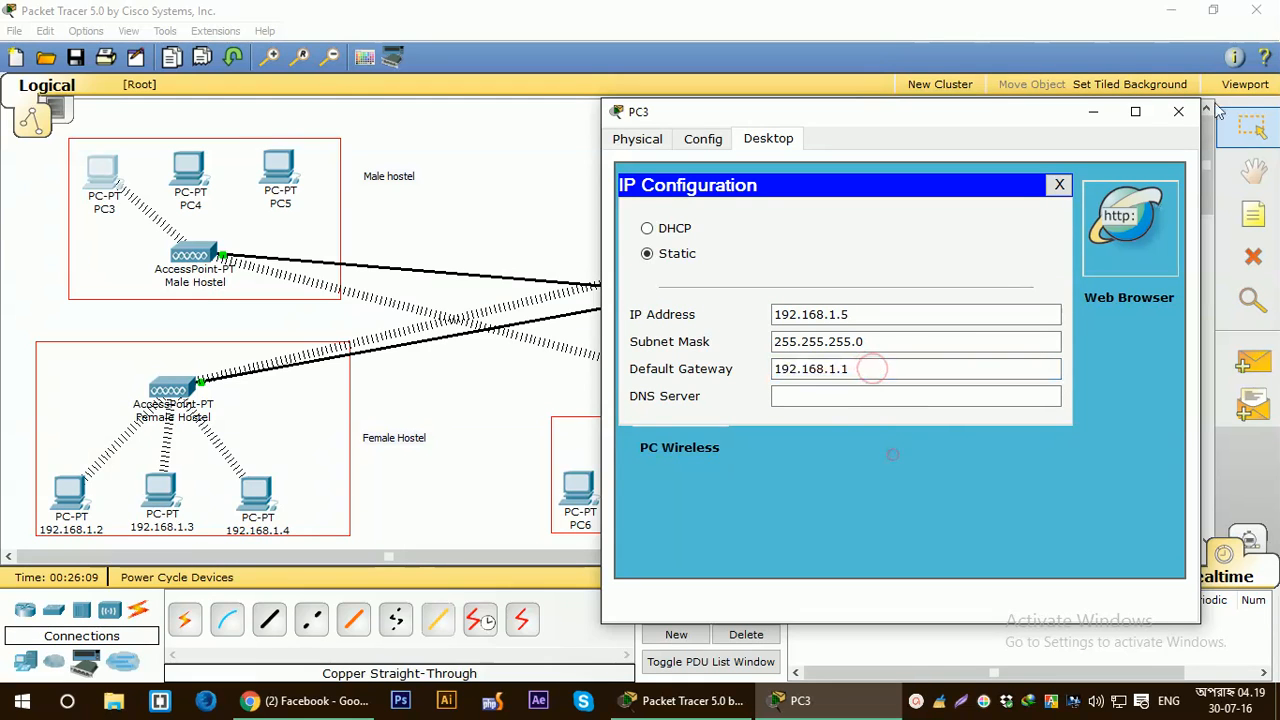
{"action": "left_click", "coordinate": [1178, 111]}
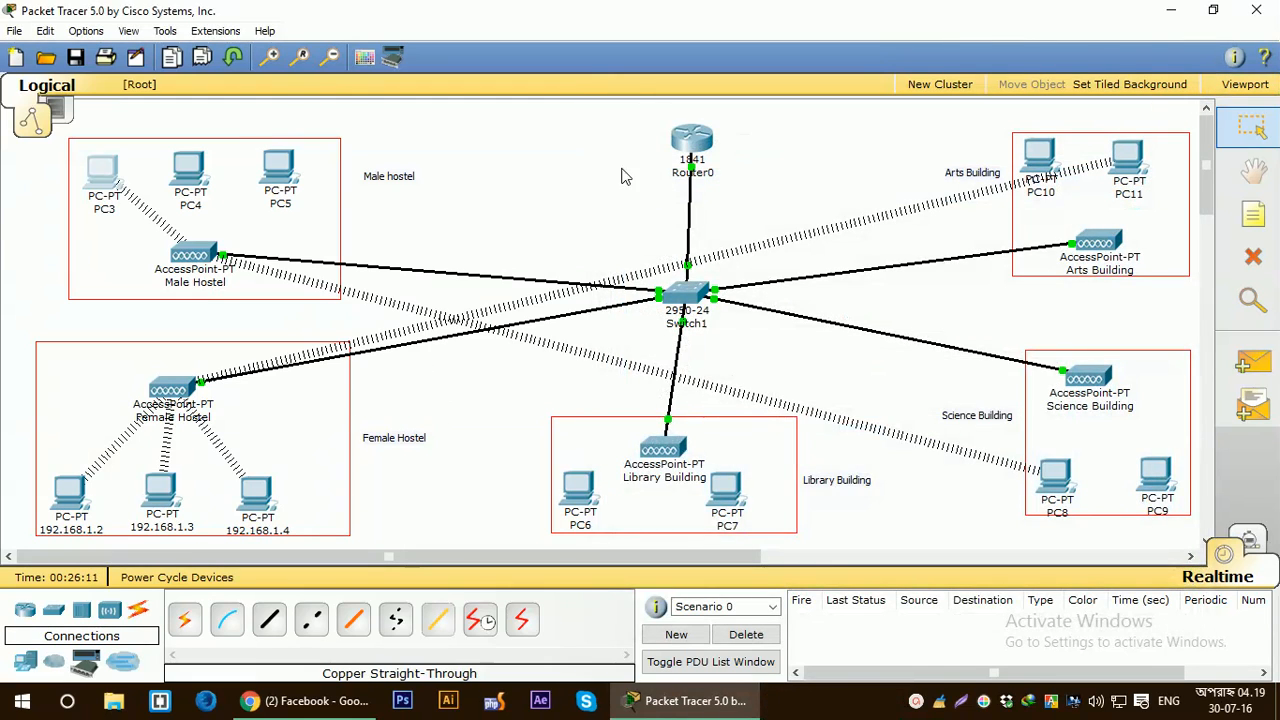
Rename PC3's label in the workspace to its IP address, 192.168.1.5
{"action": "left_click", "coordinate": [180, 170]}
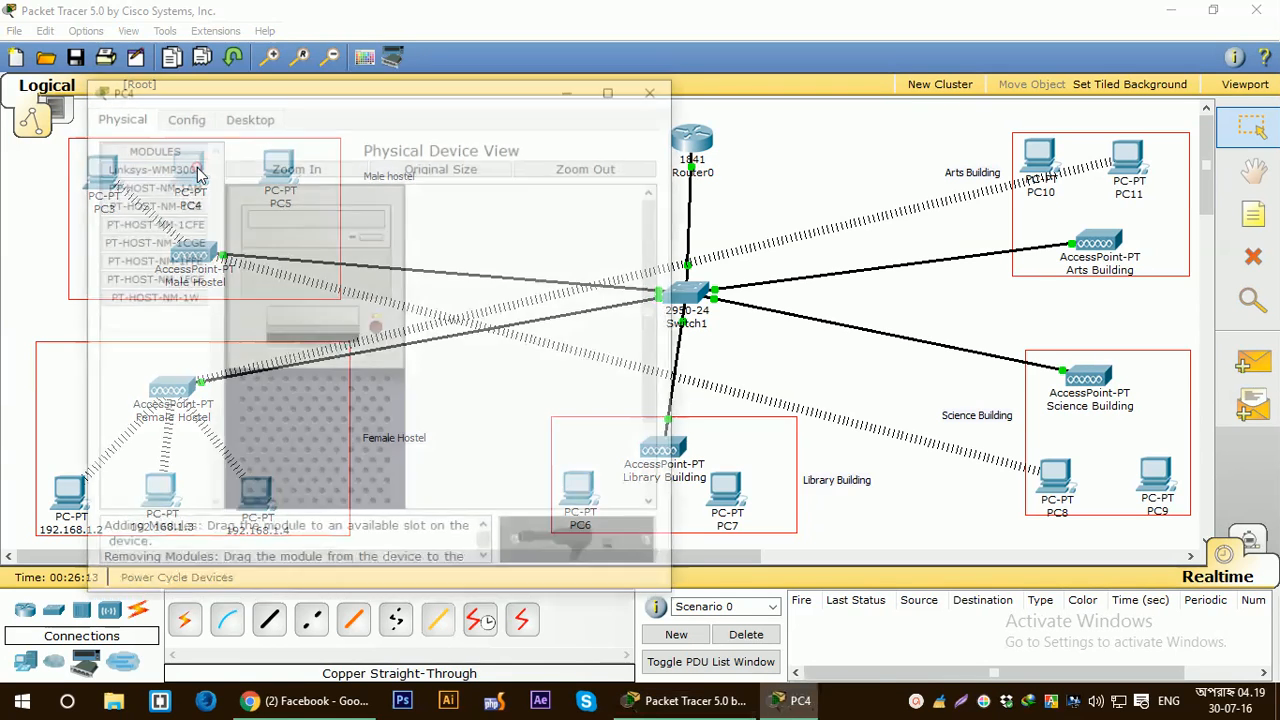
{"action": "left_click", "coordinate": [652, 87]}
{"action": "left_click", "coordinate": [106, 209]}
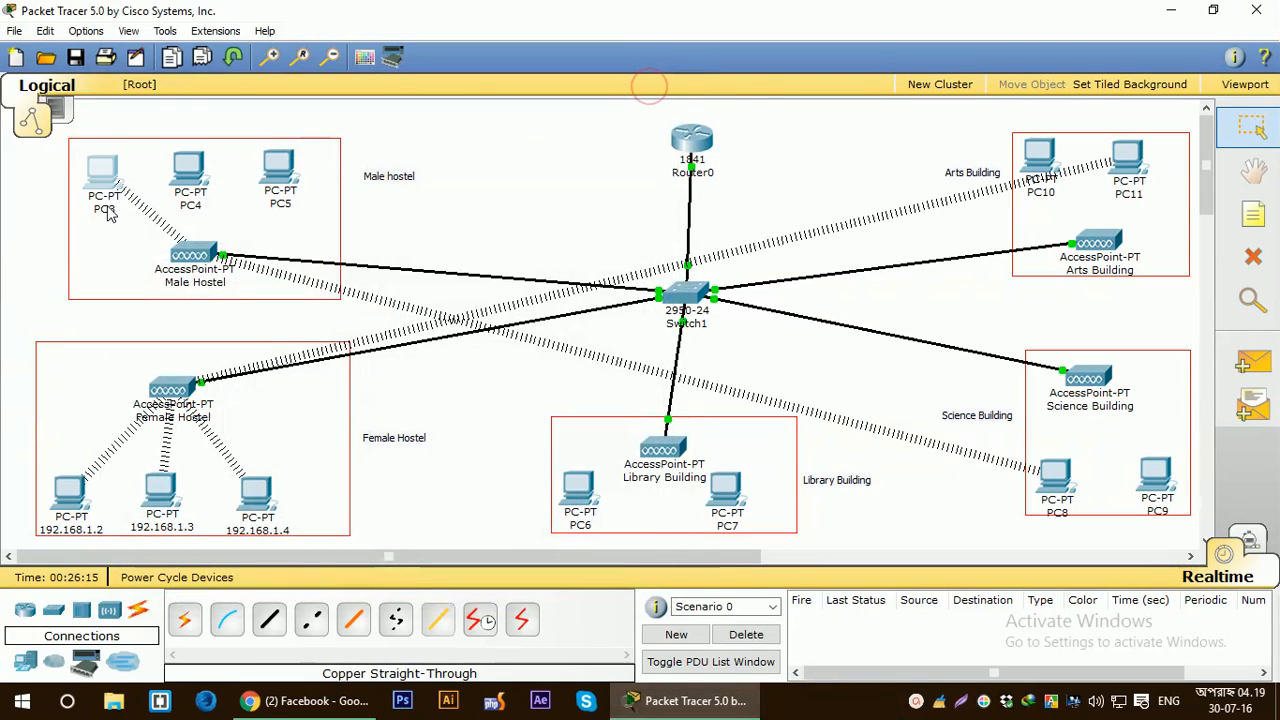
{"action": "key", "text": "ctrl+v"}
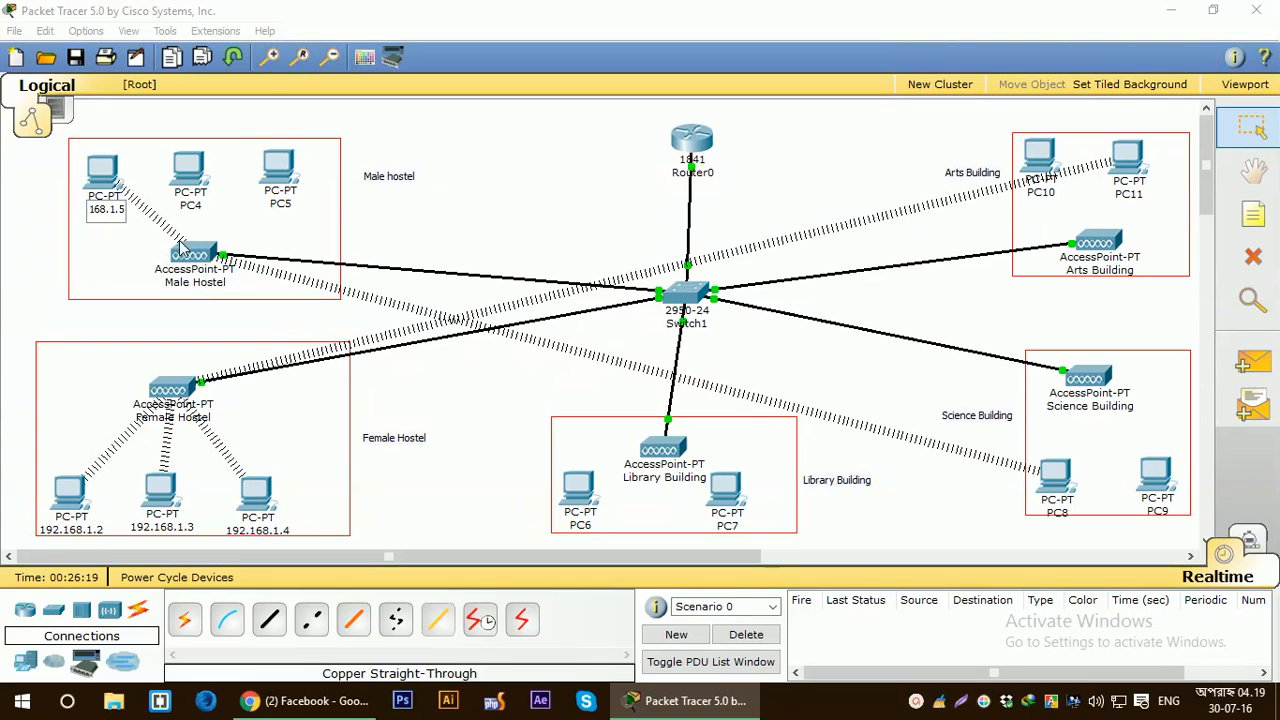
{"action": "left_click", "coordinate": [85, 263]}
Open PC4's wireless utility and refresh its list of available wireless networks
{"action": "left_click", "coordinate": [195, 175]}
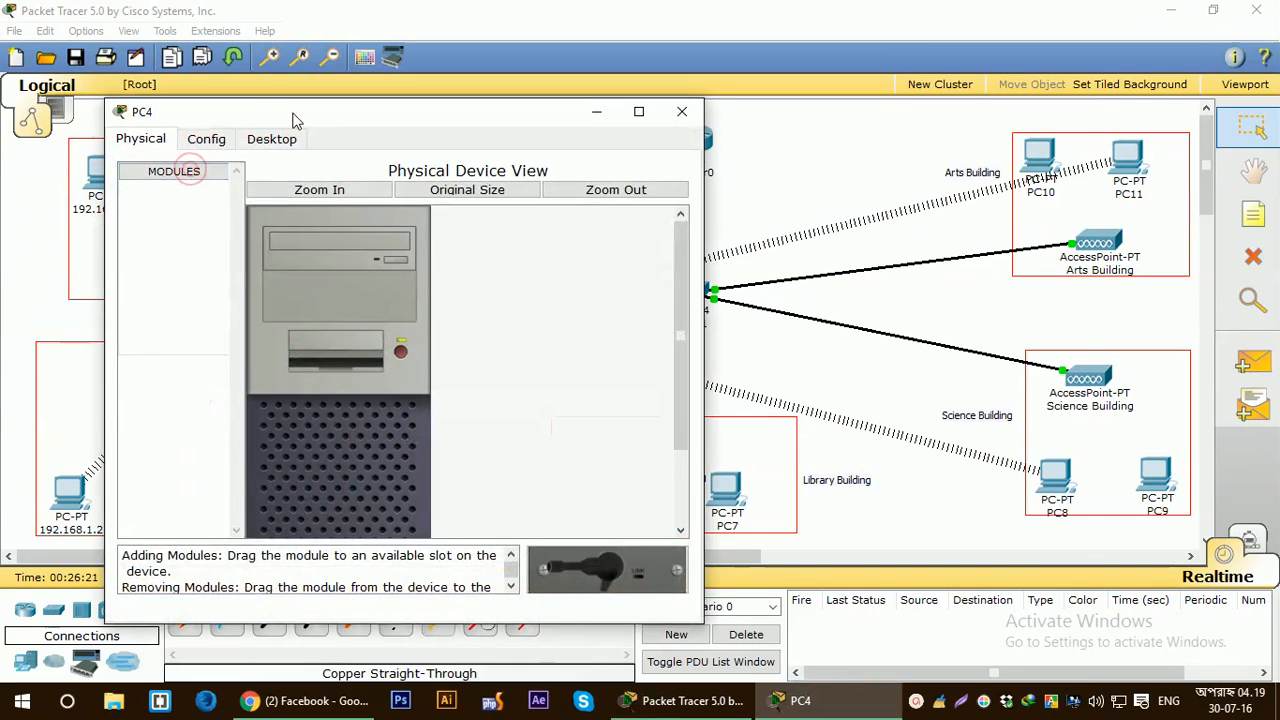
{"action": "left_click_drag", "start_coordinate": [290, 112], "coordinate": [700, 134]}
{"action": "left_click", "coordinate": [669, 162]}
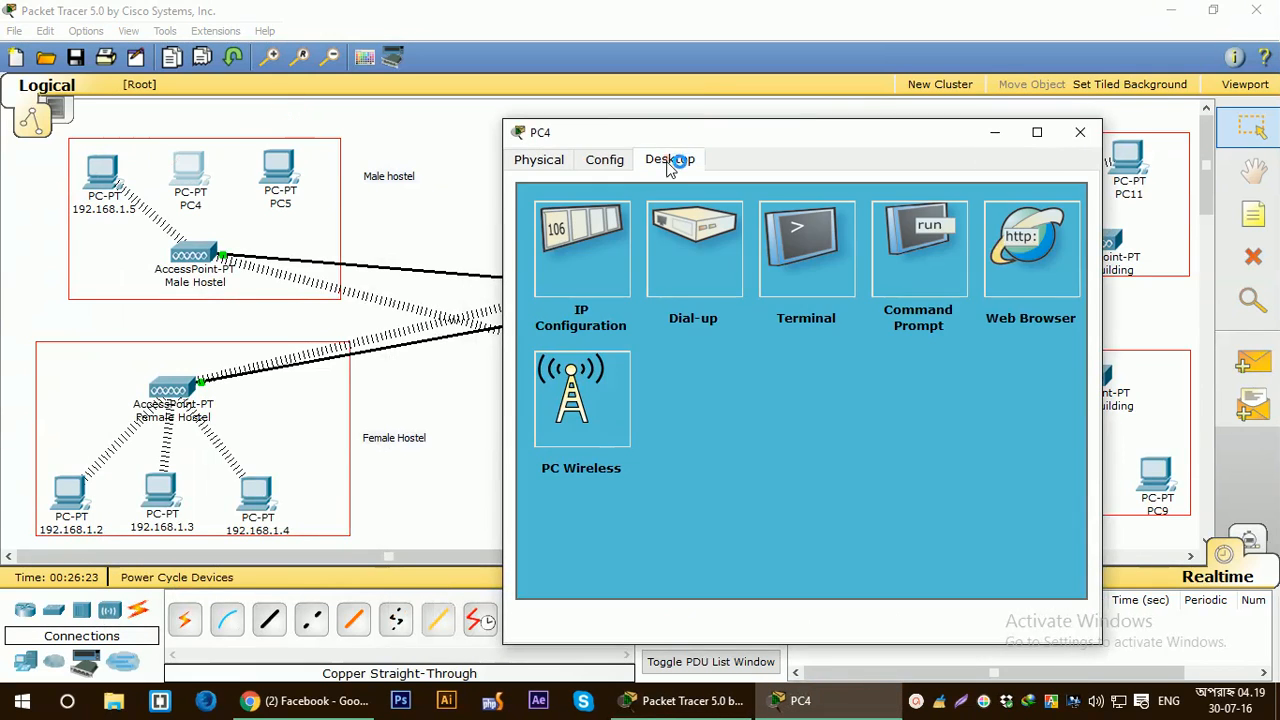
{"action": "left_click", "coordinate": [556, 418]}
{"action": "left_click", "coordinate": [673, 300]}
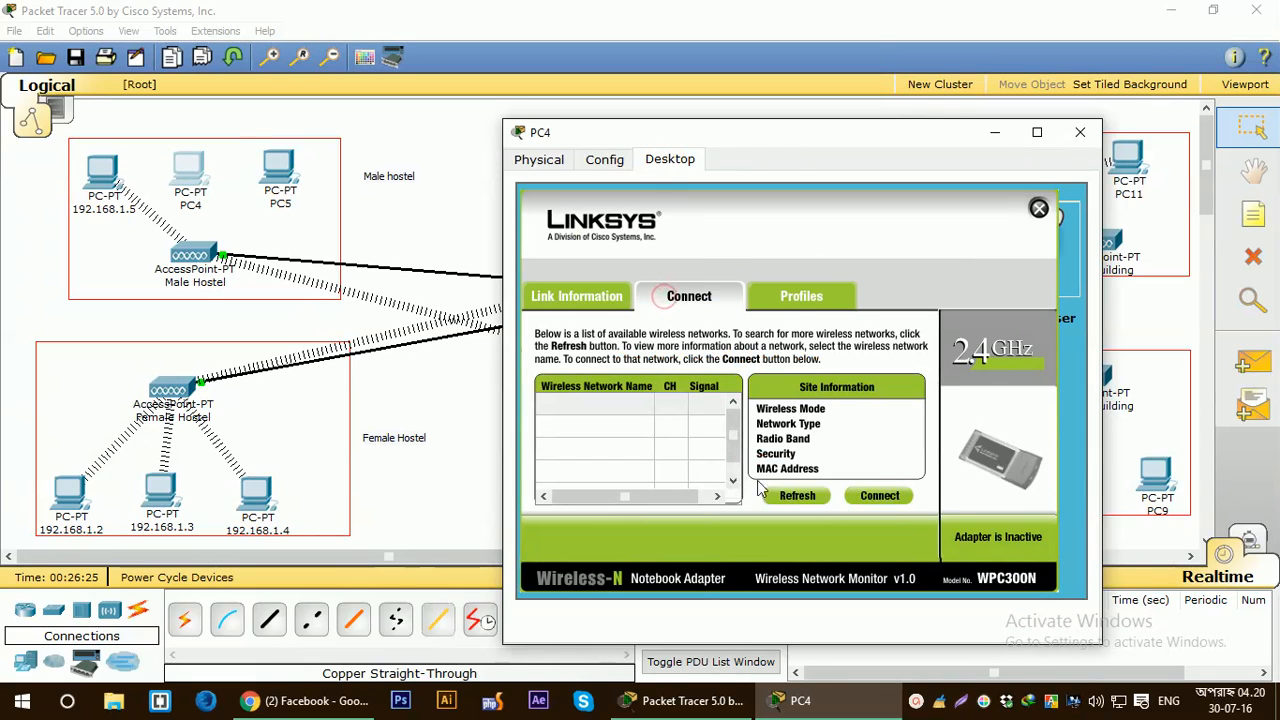
{"action": "left_click", "coordinate": [797, 497]}
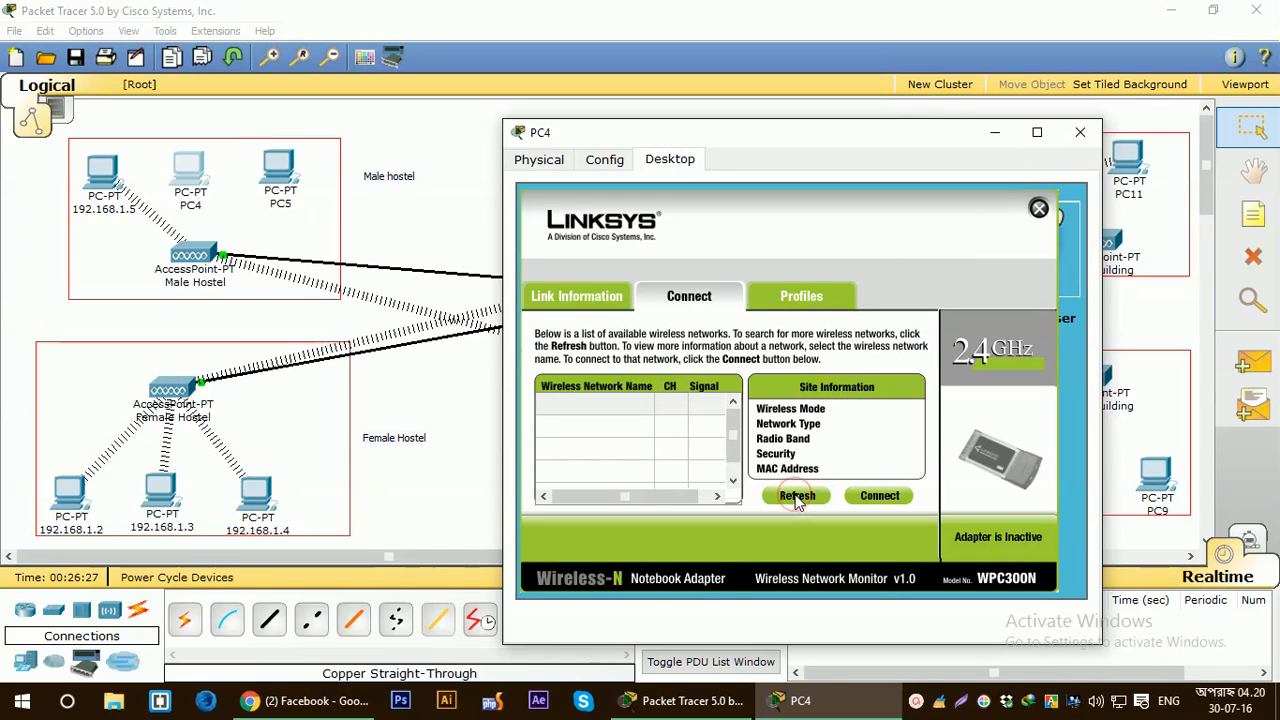
{"action": "left_click", "coordinate": [797, 497]}
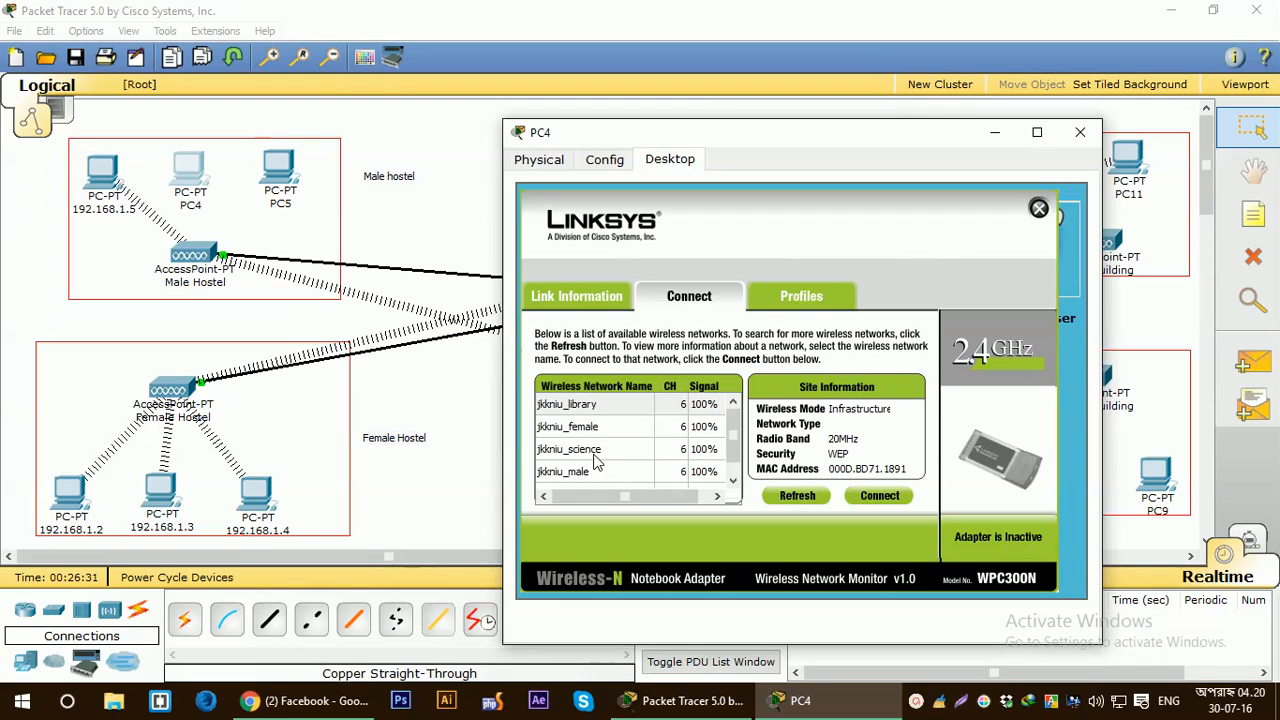
Connect PC4 to the jkkniu_male wireless network with 64-bit WEP, entering the network's WEP key, and close the wireless utility
{"action": "scroll", "coordinate": [595, 458], "scroll_direction": "down", "scroll_amount": 1}
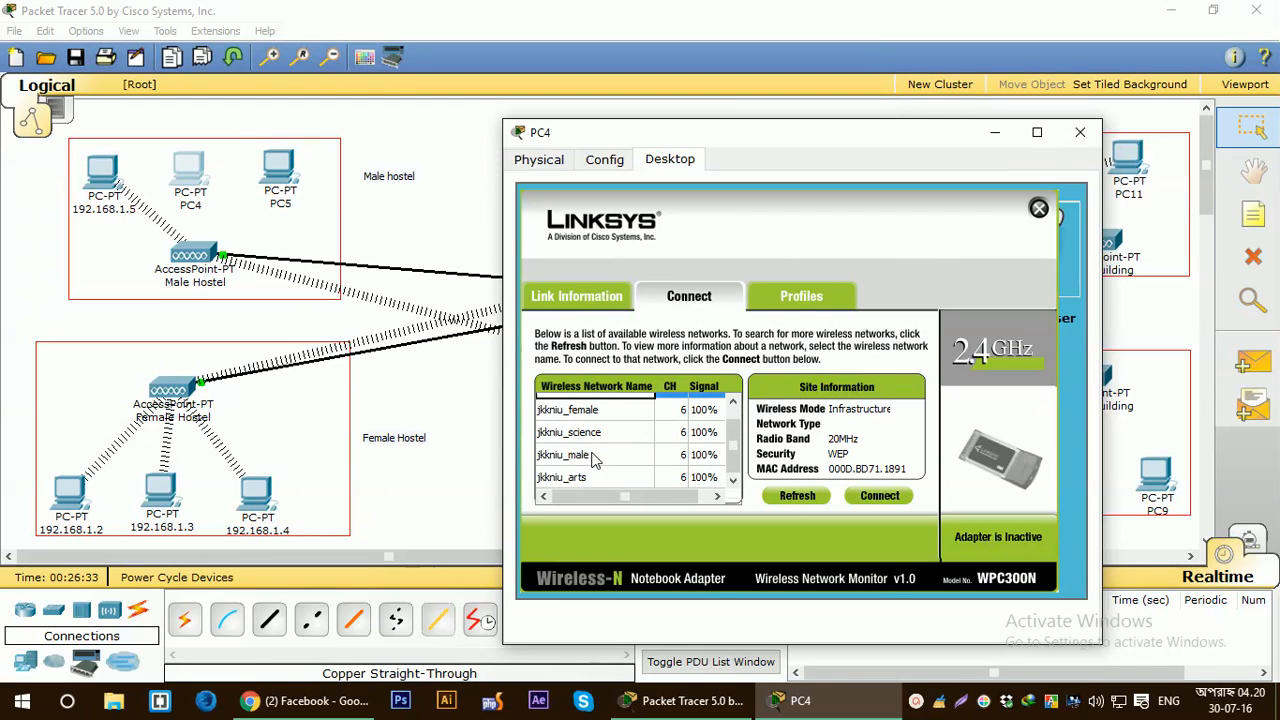
{"action": "left_click", "coordinate": [585, 459]}
{"action": "left_click", "coordinate": [870, 495]}
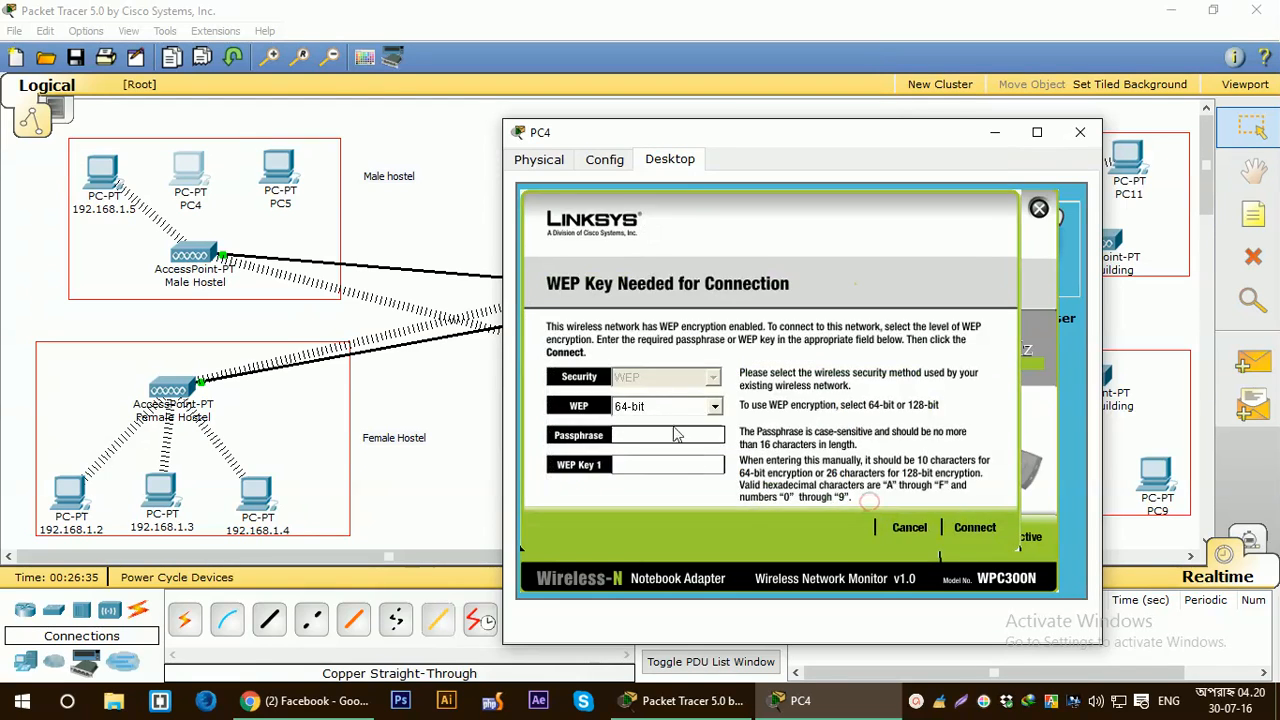
{"action": "left_click", "coordinate": [664, 465]}
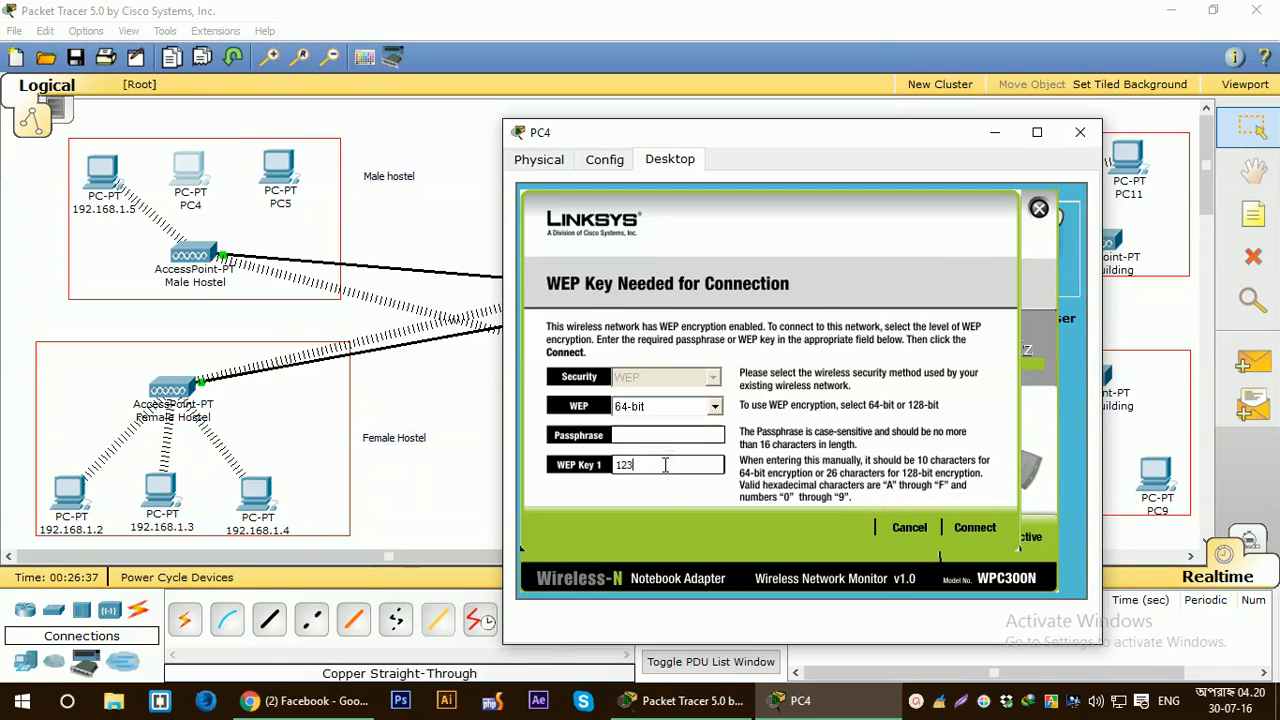
{"action": "type", "text": "1234567890"}
{"action": "left_click", "coordinate": [976, 530]}
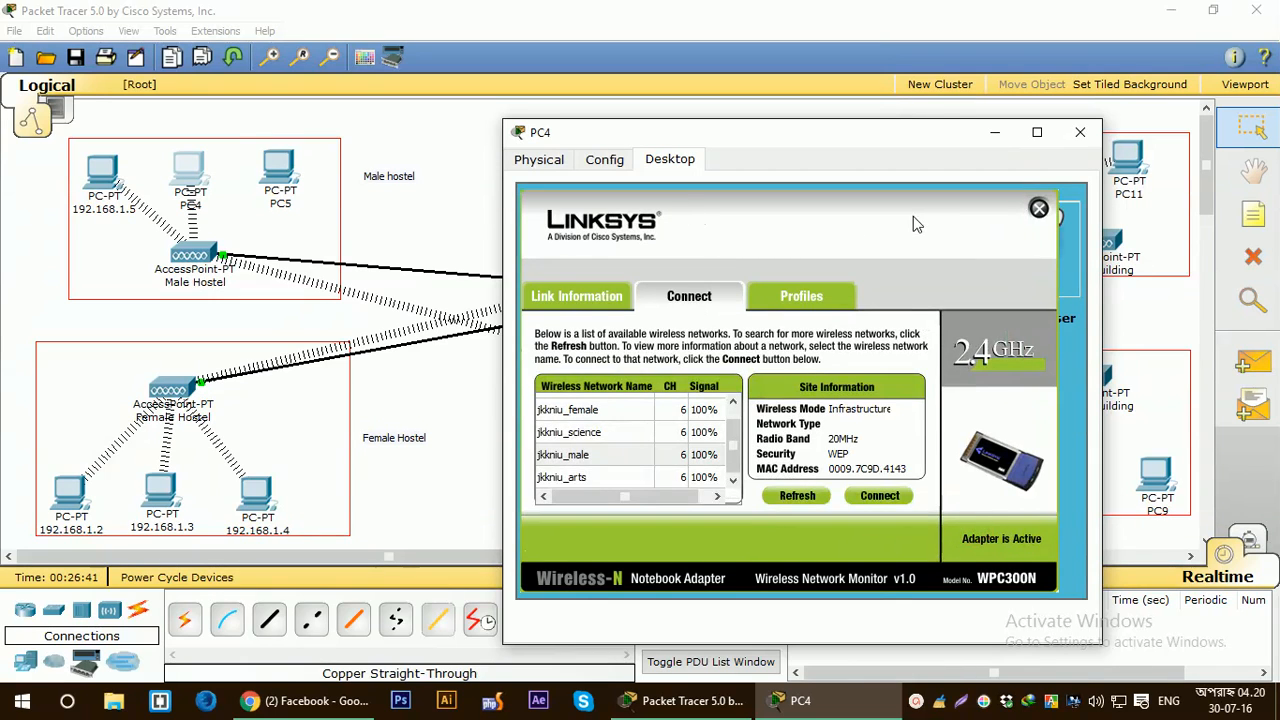
{"action": "left_click", "coordinate": [1038, 208]}
Give PC4 a static IP configuration with address 192.168.1.6, subnet mask 255.255.255.0 and gateway 192.168.1.1, and close its window
{"action": "left_click", "coordinate": [597, 242]}
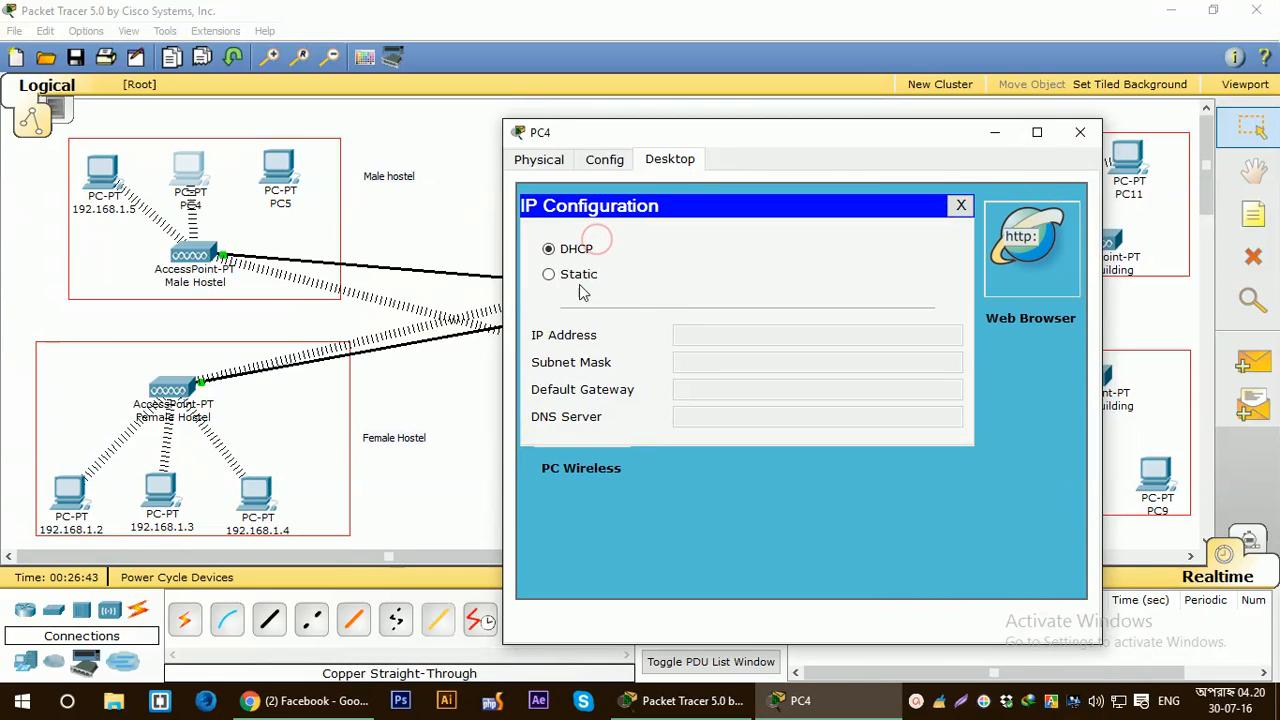
{"action": "left_click", "coordinate": [577, 273]}
{"action": "left_click", "coordinate": [760, 333]}
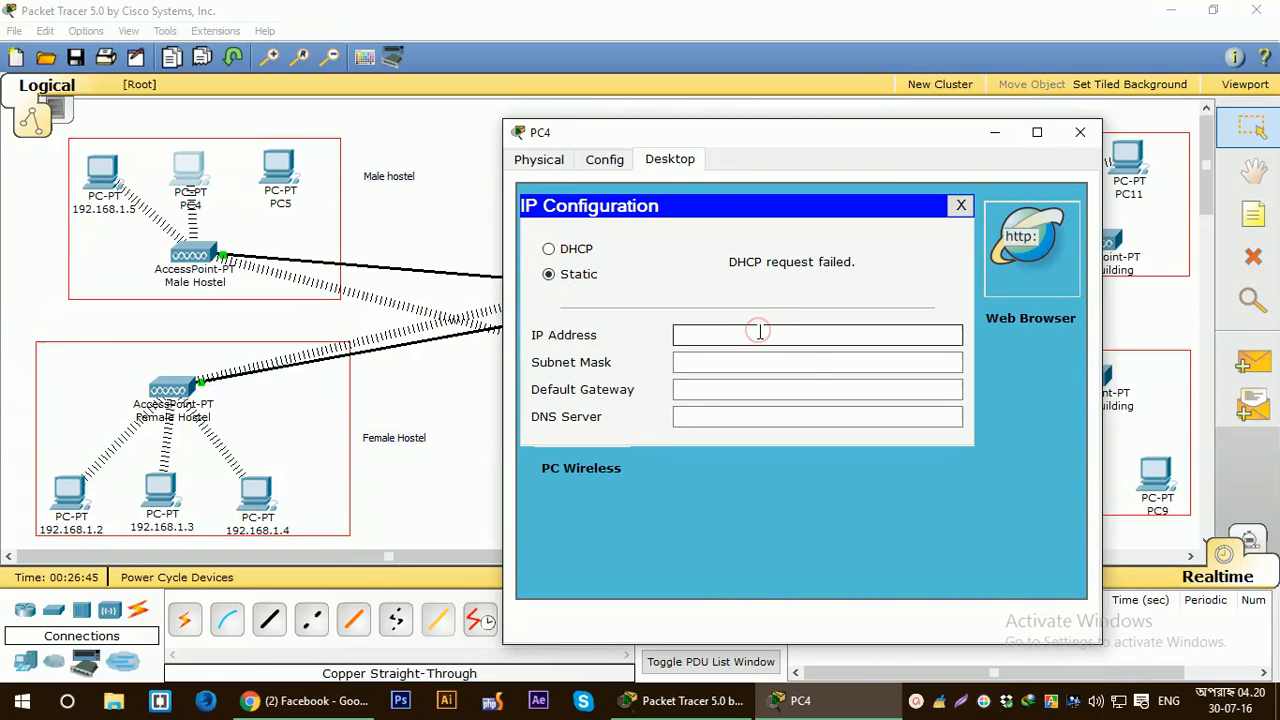
{"action": "type", "text": "192.168.1.1"}
{"action": "key", "text": "BackSpace"}
{"action": "type", "text": "6"}
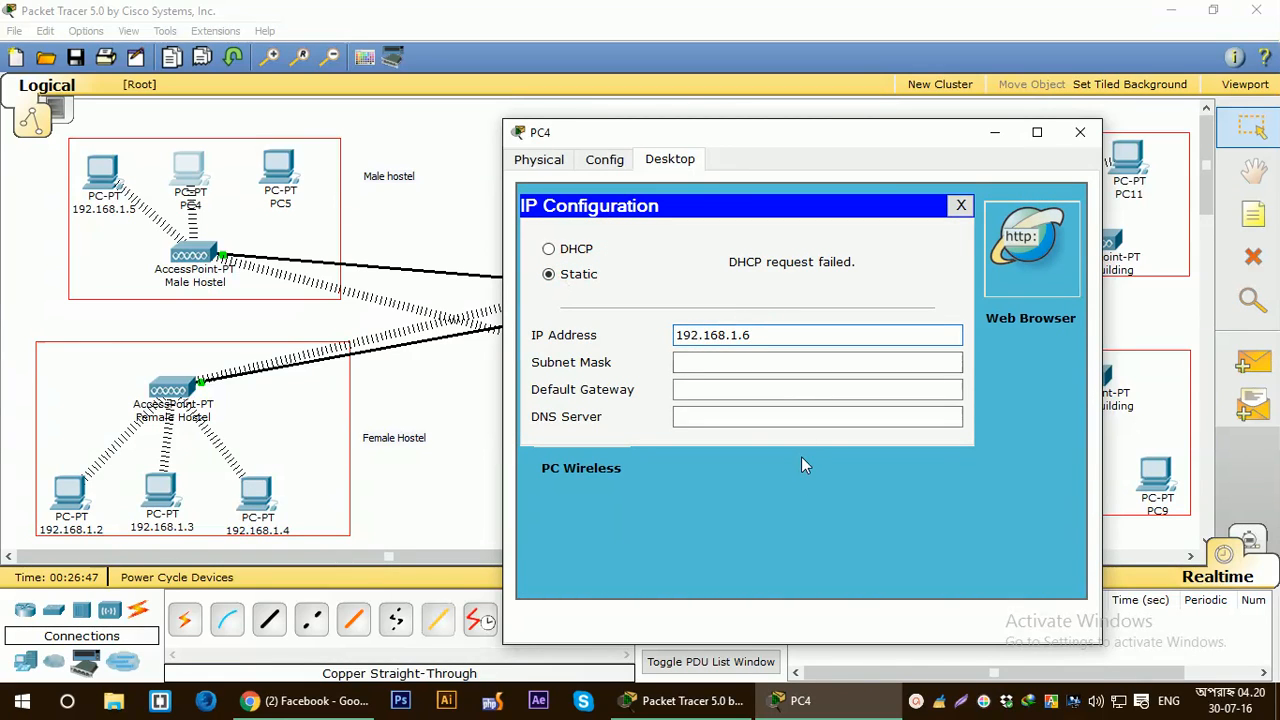
{"action": "left_click", "coordinate": [780, 362]}
{"action": "left_click", "coordinate": [781, 396]}
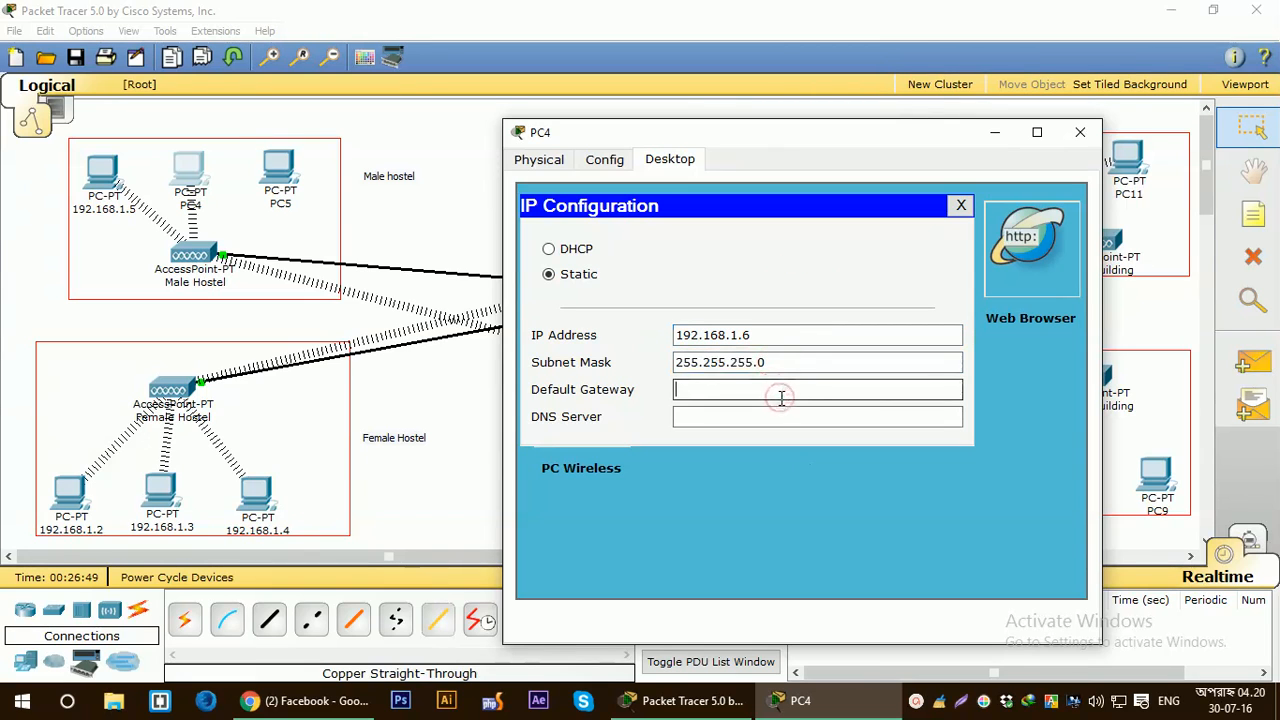
{"action": "type", "text": "192.168.1.1"}
{"action": "left_click", "coordinate": [794, 484]}
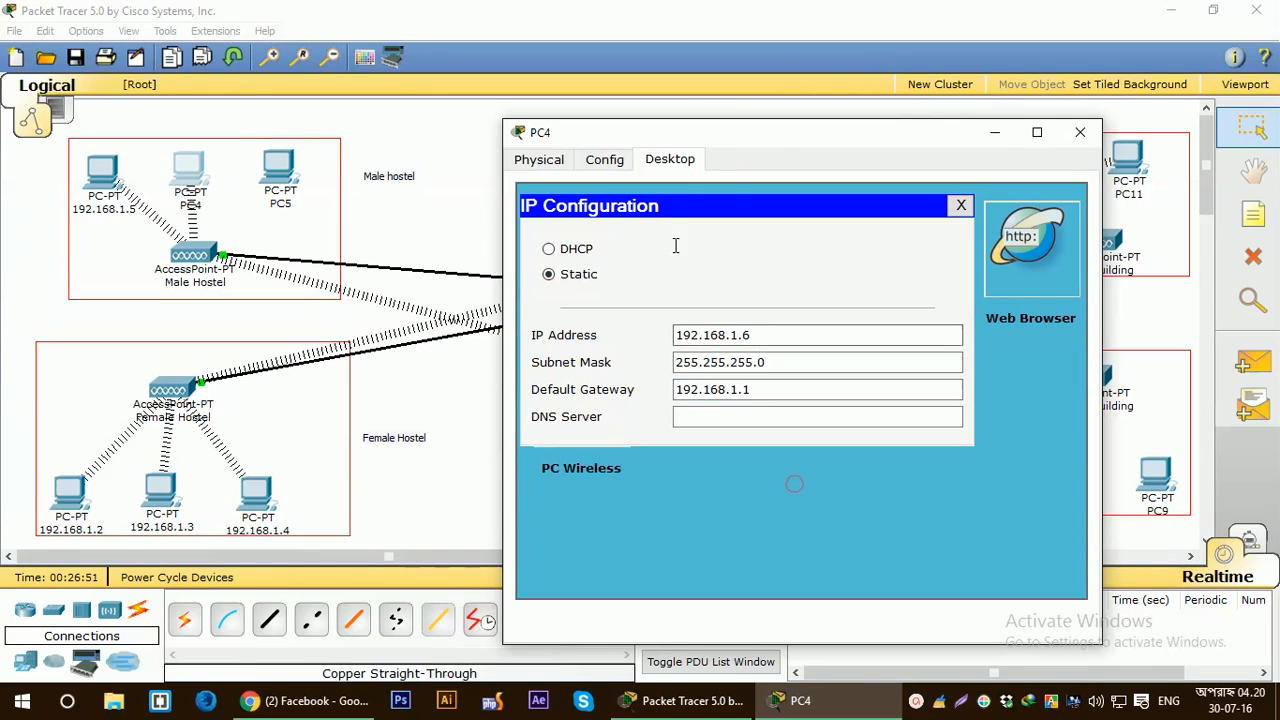
{"action": "left_click", "coordinate": [1072, 133]}
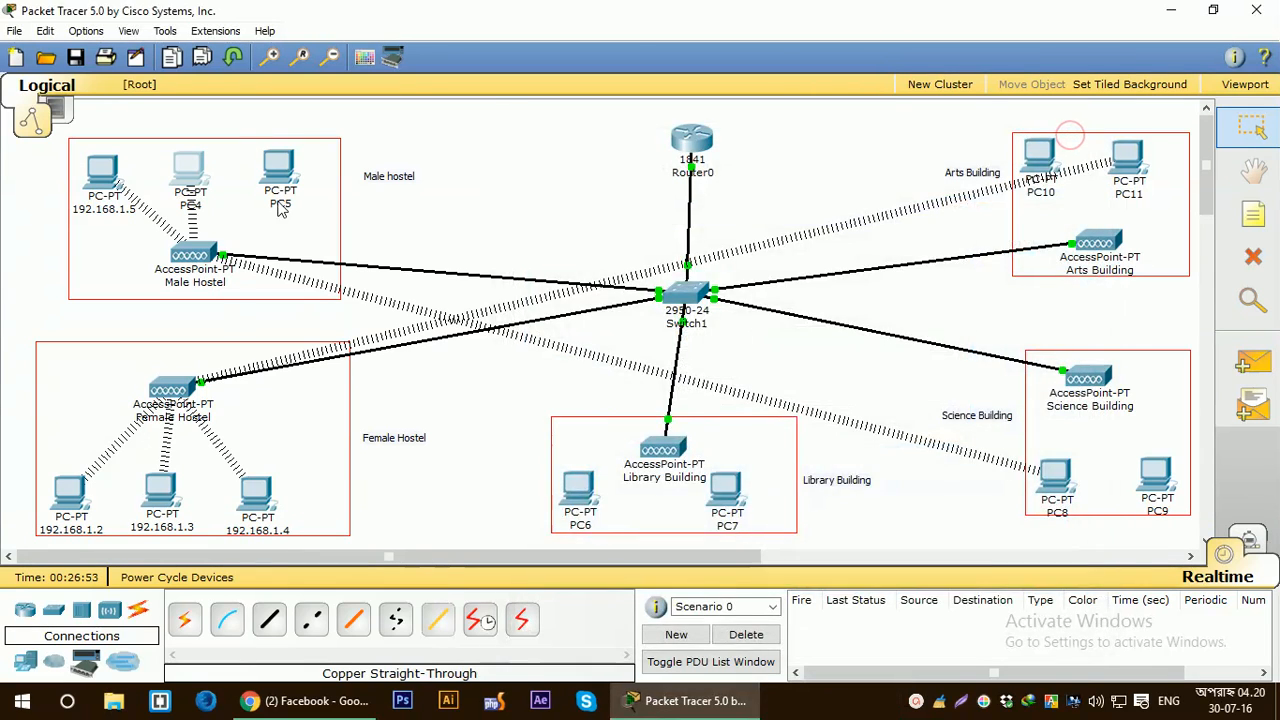
{"action": "left_click", "coordinate": [277, 176]}
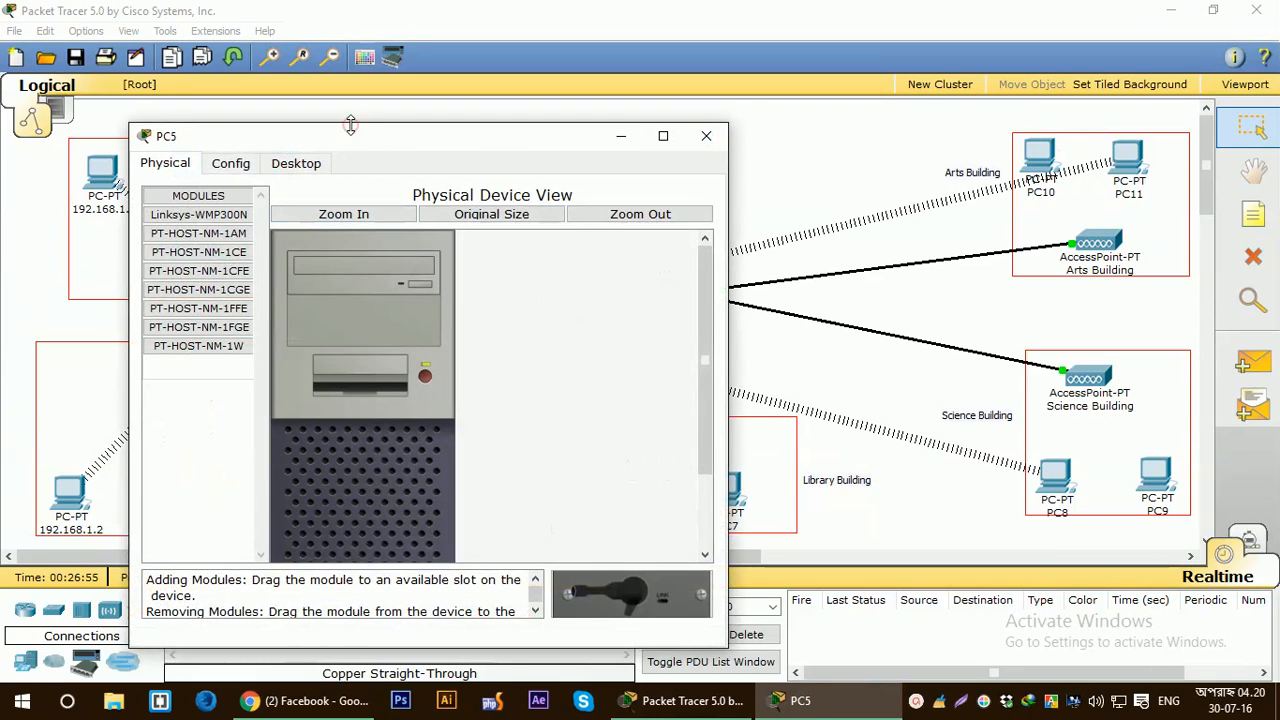
{"action": "left_click_drag", "start_coordinate": [350, 125], "coordinate": [858, 106]}
{"action": "left_click", "coordinate": [800, 145]}
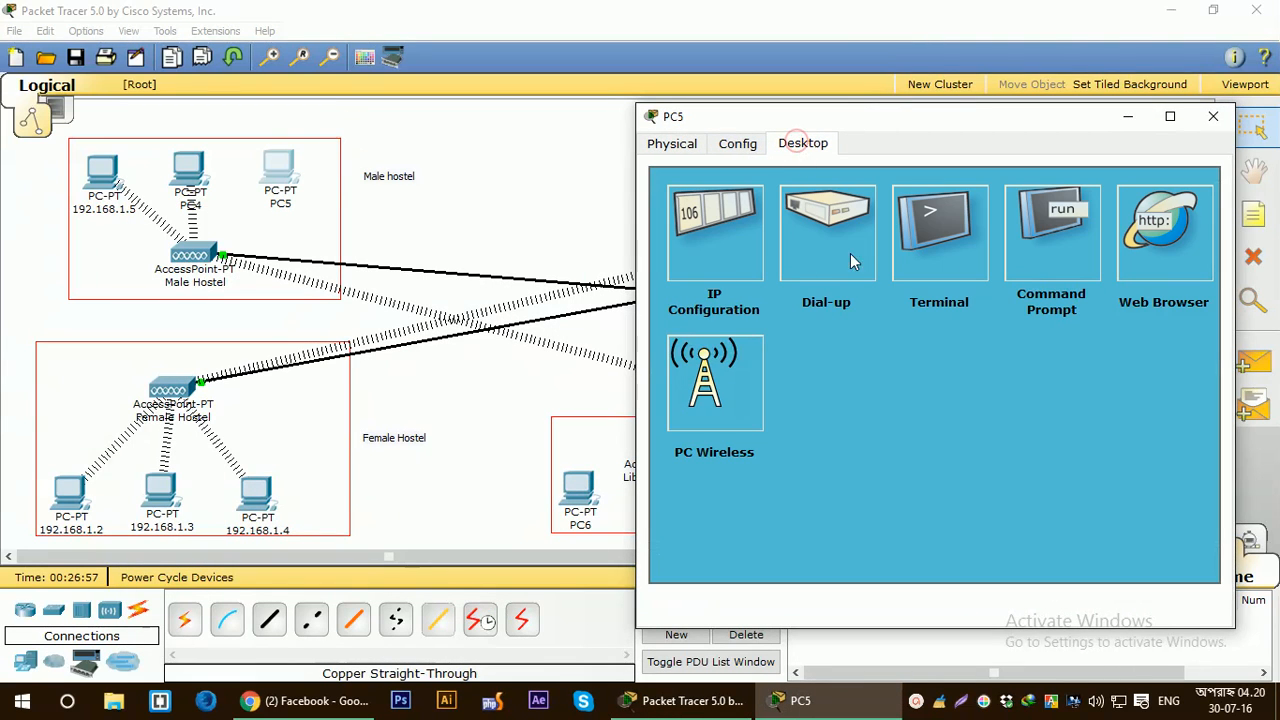
{"action": "left_click", "coordinate": [712, 398]}
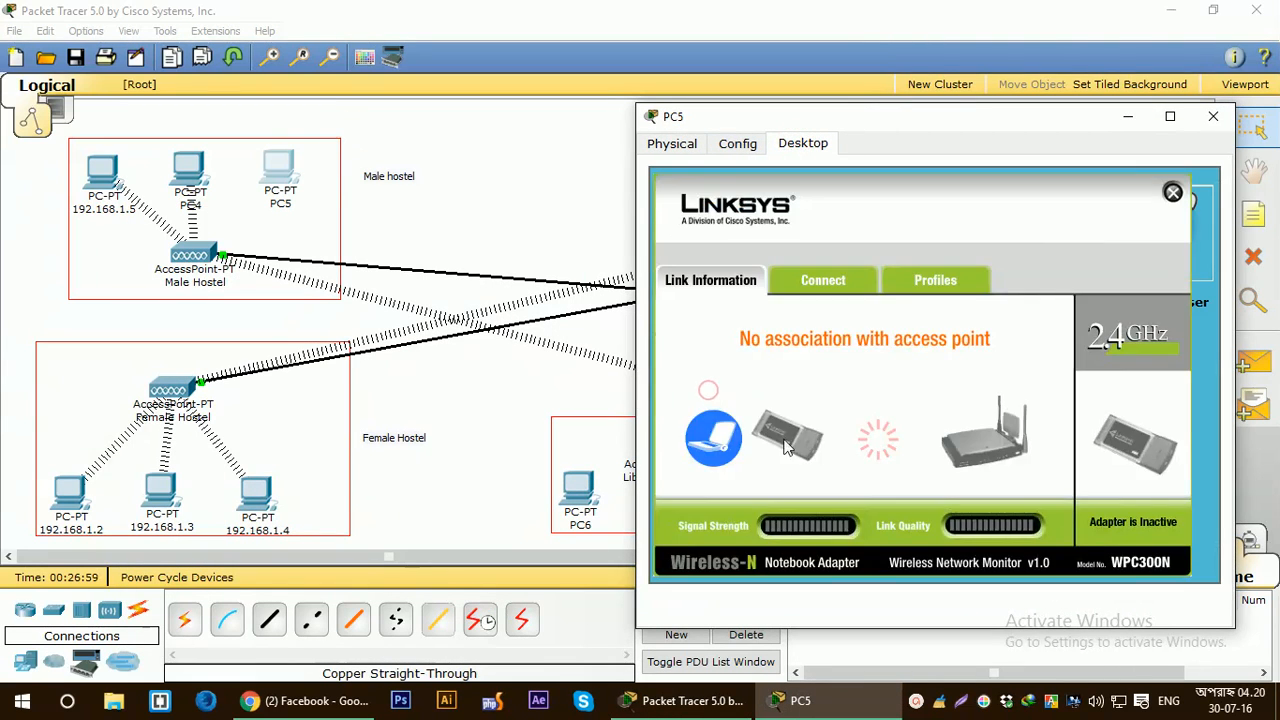
{"action": "left_click", "coordinate": [1173, 193]}
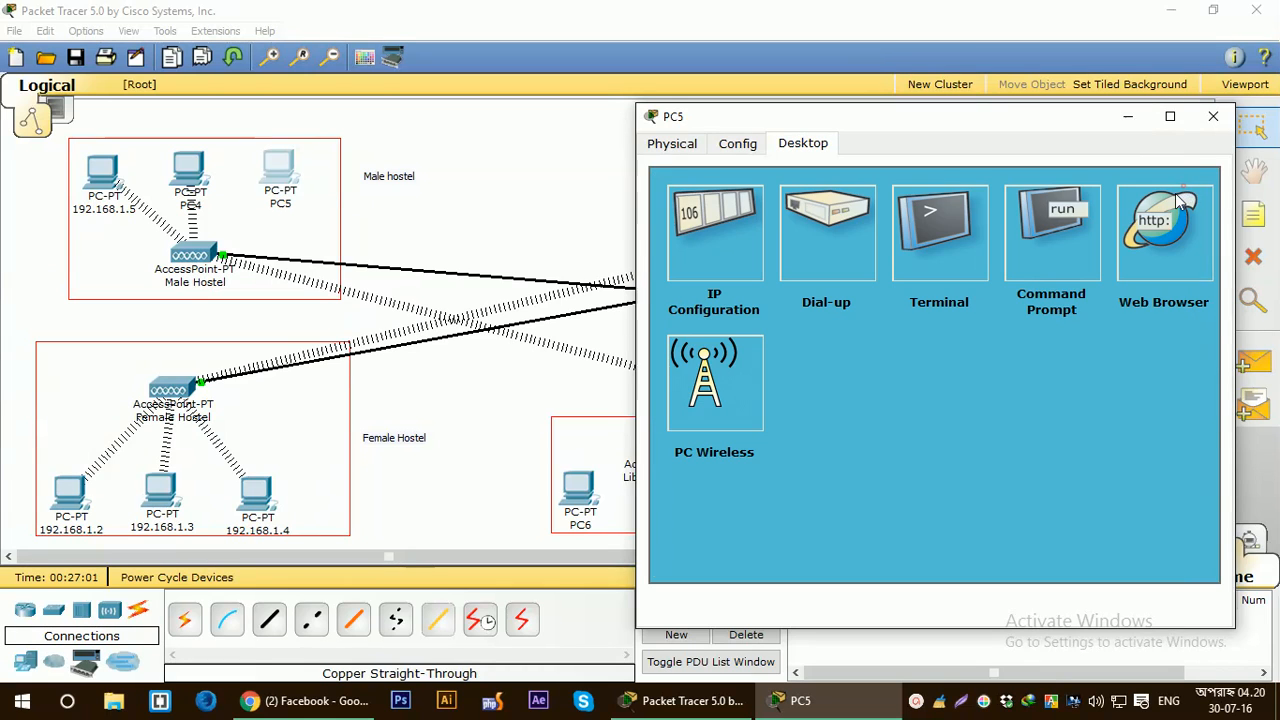
{"action": "left_click", "coordinate": [1213, 116]}
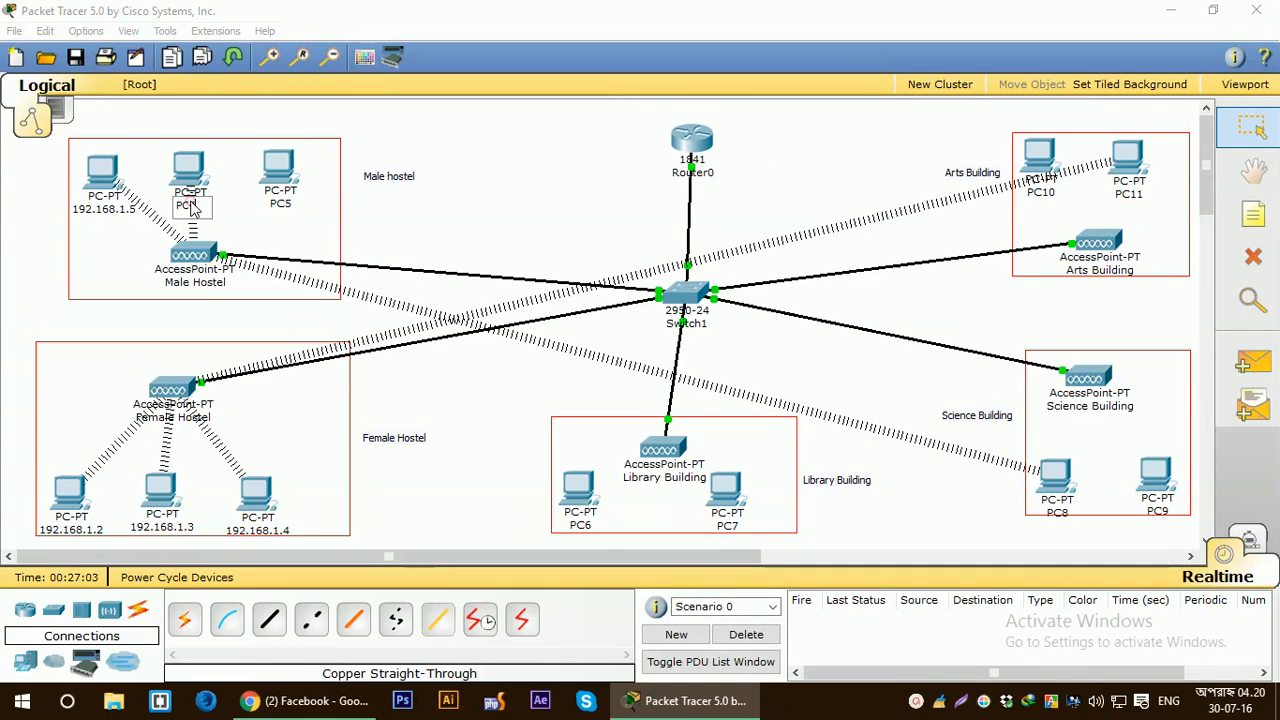
Rename PC4's label in the workspace to its IP address, 192.168.1.6
{"action": "type", "text": "192.168.1.1"}
{"action": "key", "text": "BackSpace"}
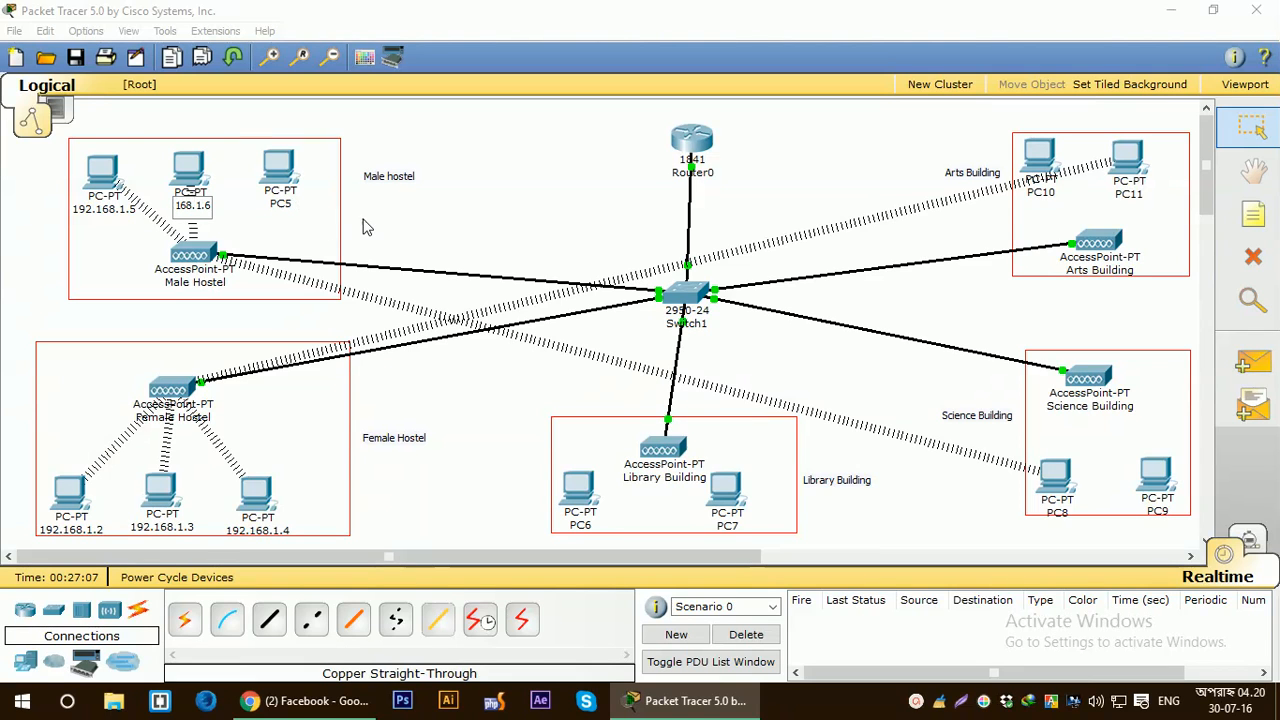
{"action": "left_click", "coordinate": [363, 220]}
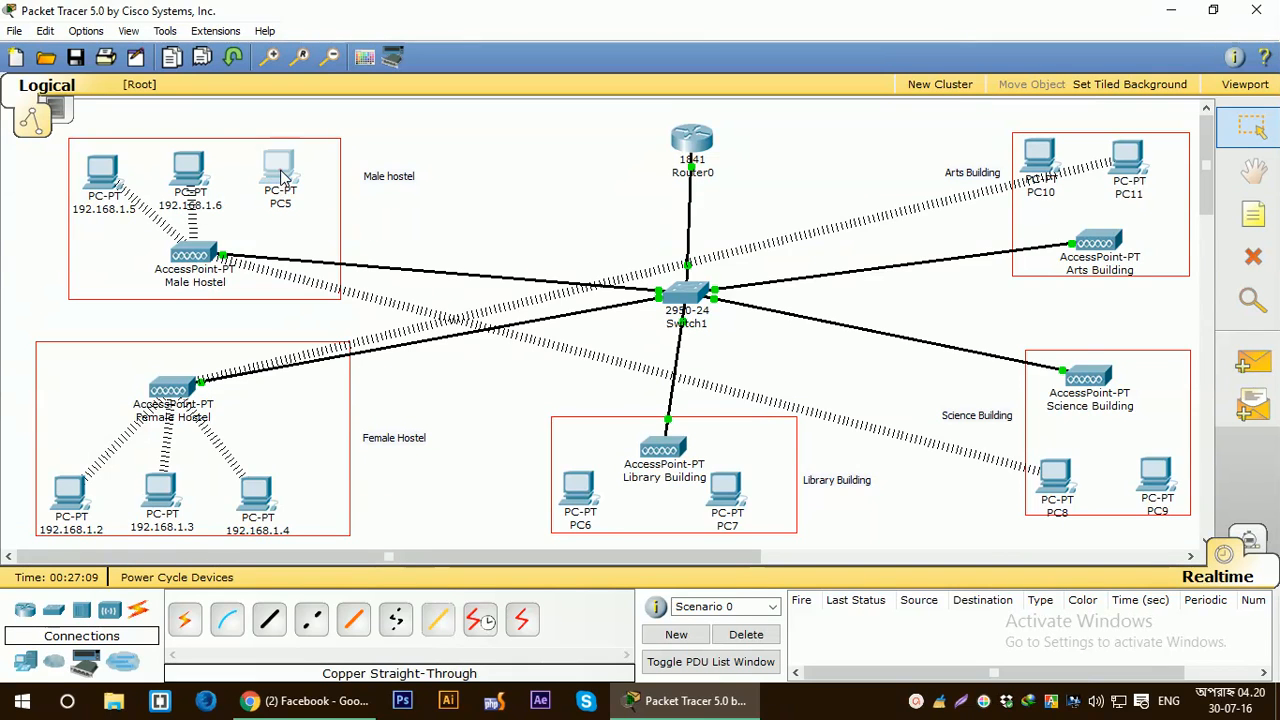
Open PC5's wireless utility and refresh its list of available wireless networks
{"action": "left_click", "coordinate": [280, 185]}
{"action": "left_click_drag", "start_coordinate": [330, 165], "coordinate": [793, 141]}
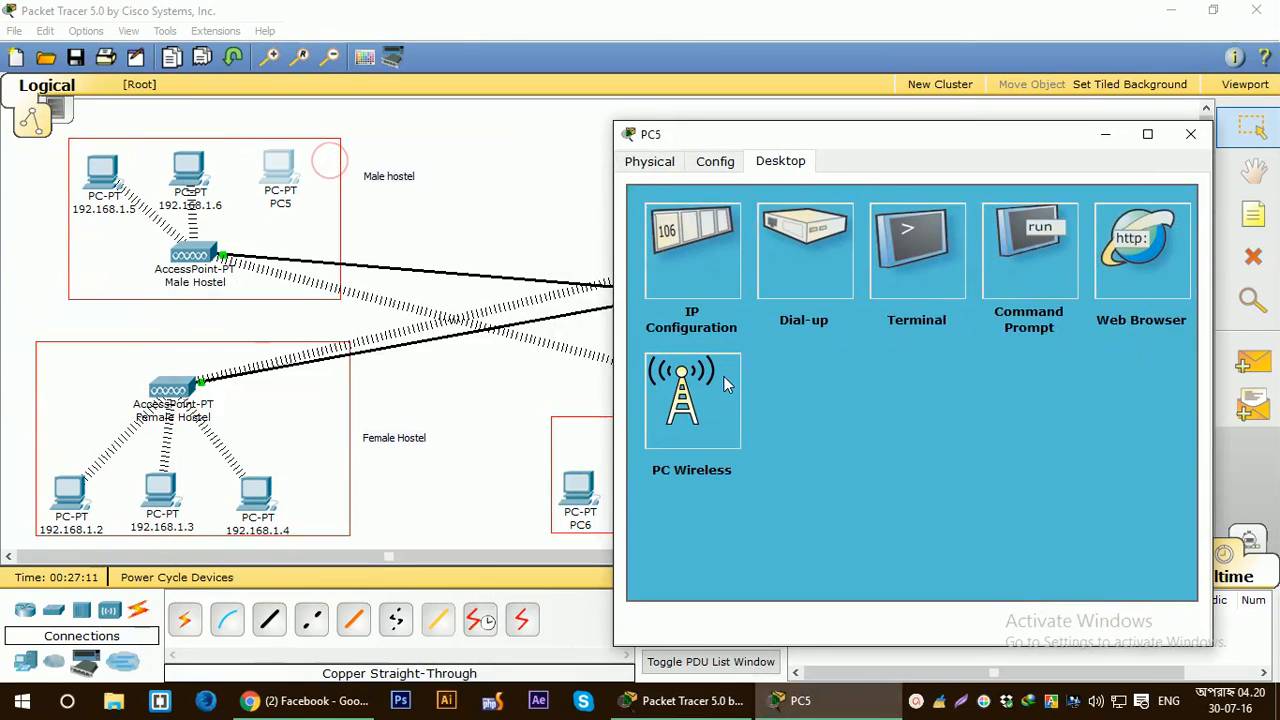
{"action": "left_click", "coordinate": [700, 387]}
{"action": "left_click", "coordinate": [797, 303]}
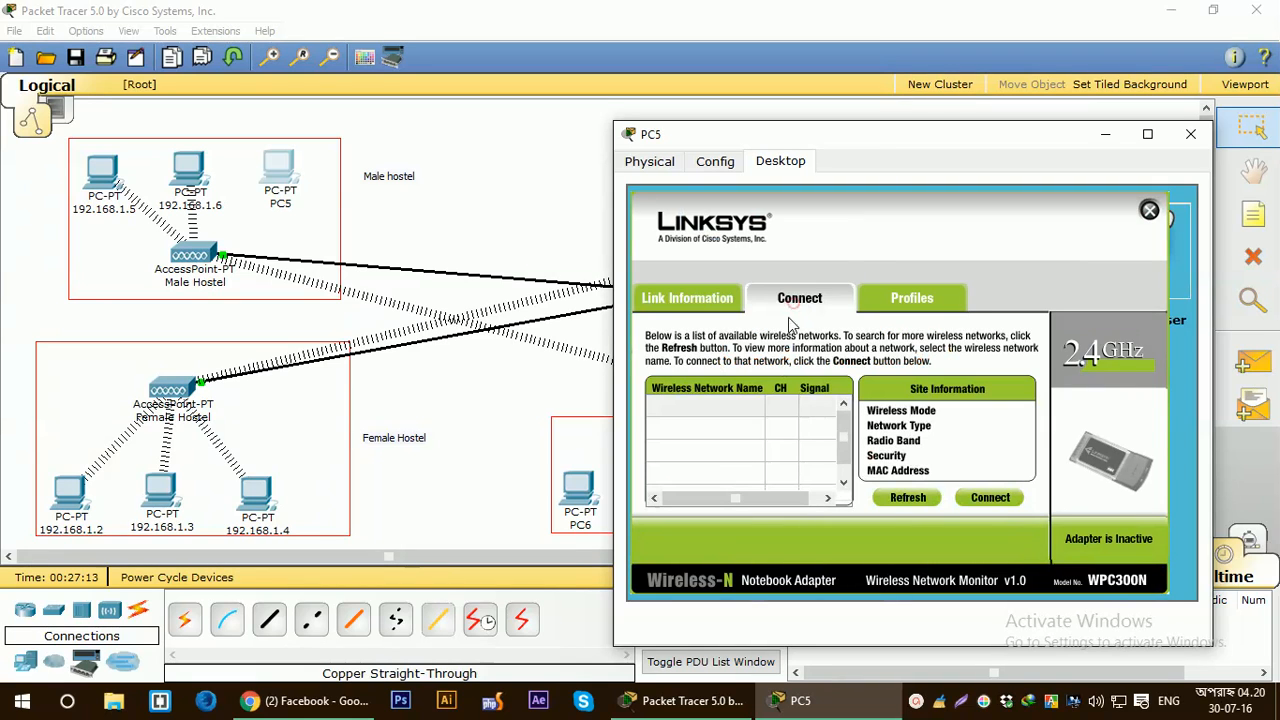
{"action": "left_click", "coordinate": [908, 498]}
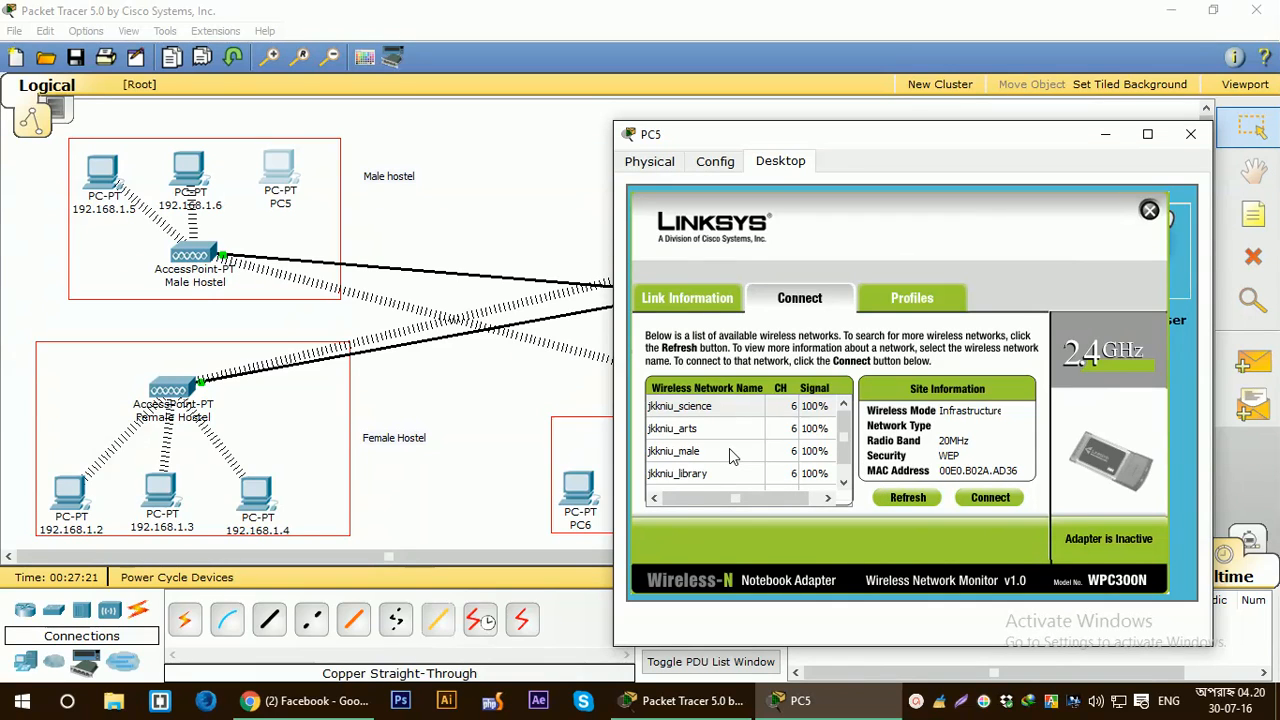
Connect PC5 to the jkkniu_male wireless network with 64-bit WEP, entering the network's WEP key, and close the wireless utility
{"action": "scroll", "coordinate": [730, 456], "scroll_direction": "down", "scroll_amount": 1}
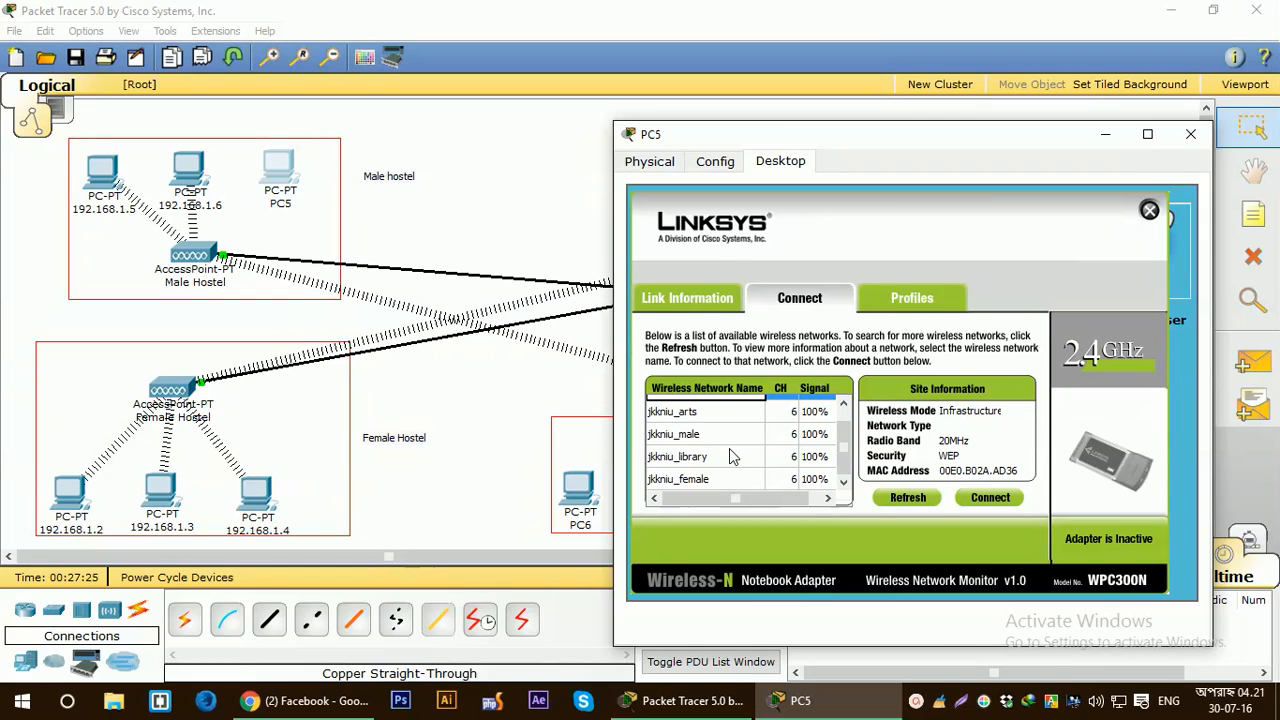
{"action": "left_click", "coordinate": [699, 438]}
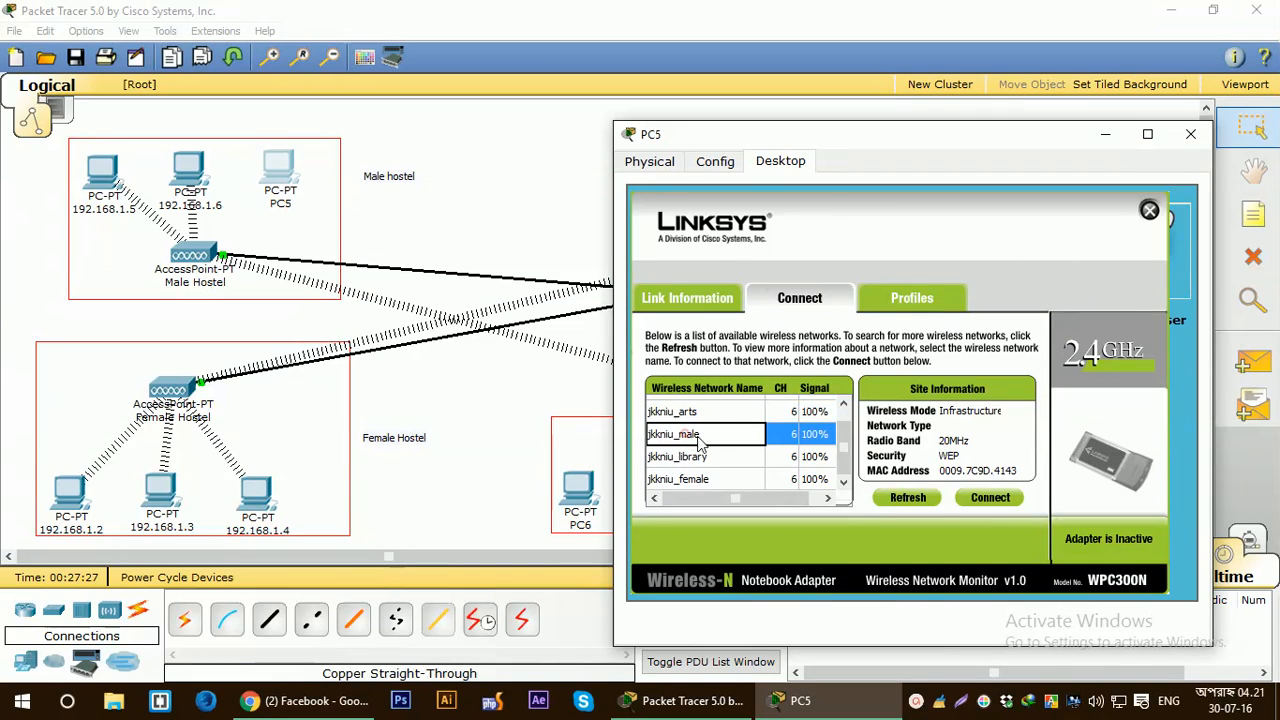
{"action": "left_click", "coordinate": [1000, 503]}
{"action": "left_click", "coordinate": [792, 465]}
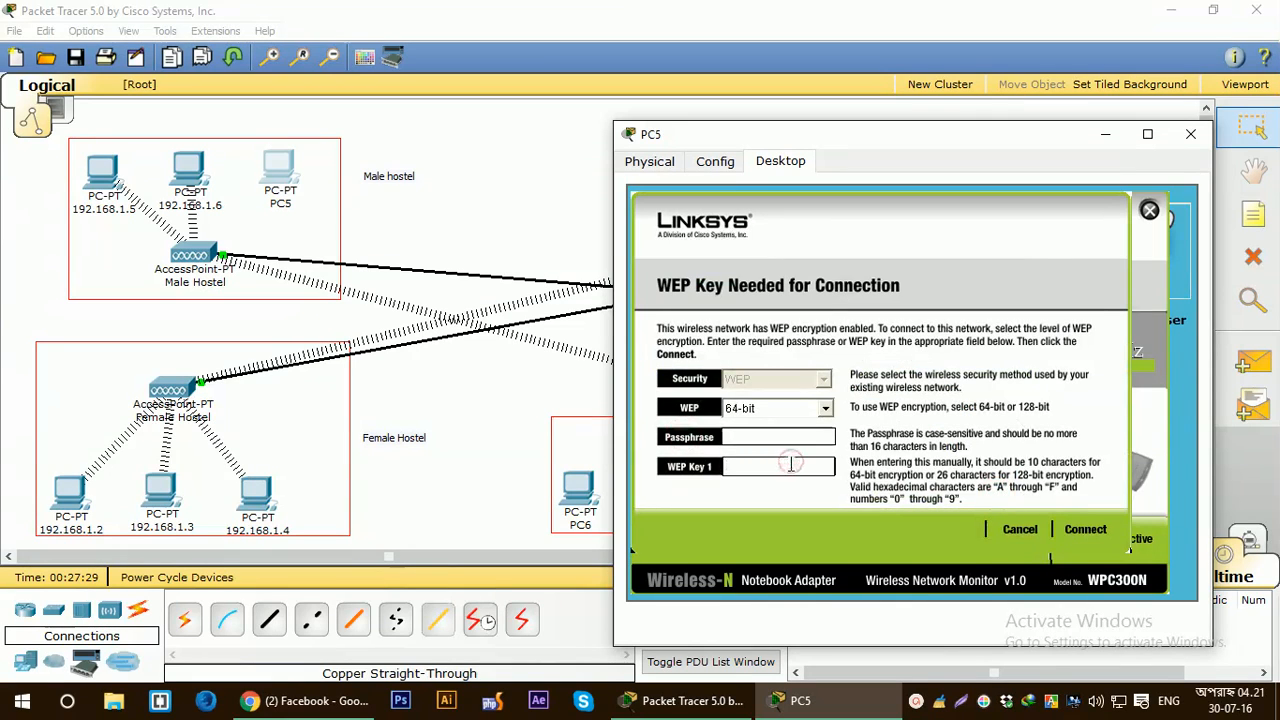
{"action": "type", "text": "1234567890"}
{"action": "left_click", "coordinate": [1085, 529]}
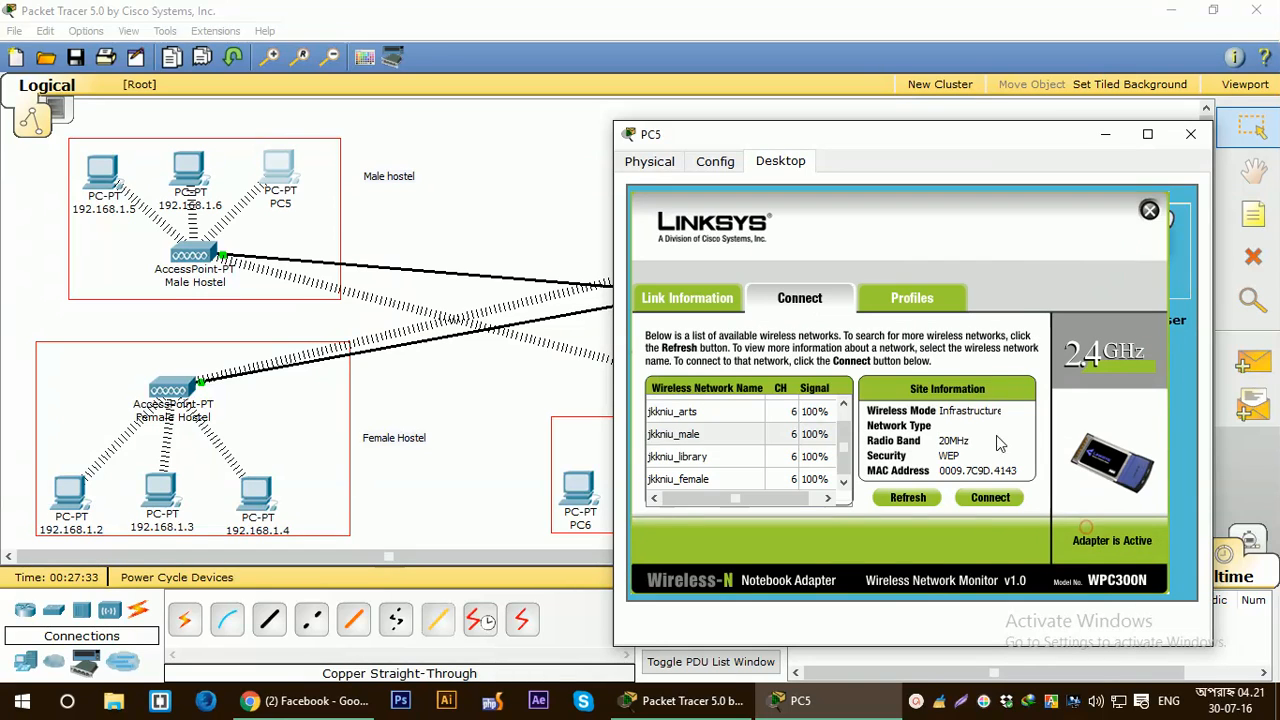
{"action": "left_click", "coordinate": [1149, 211]}
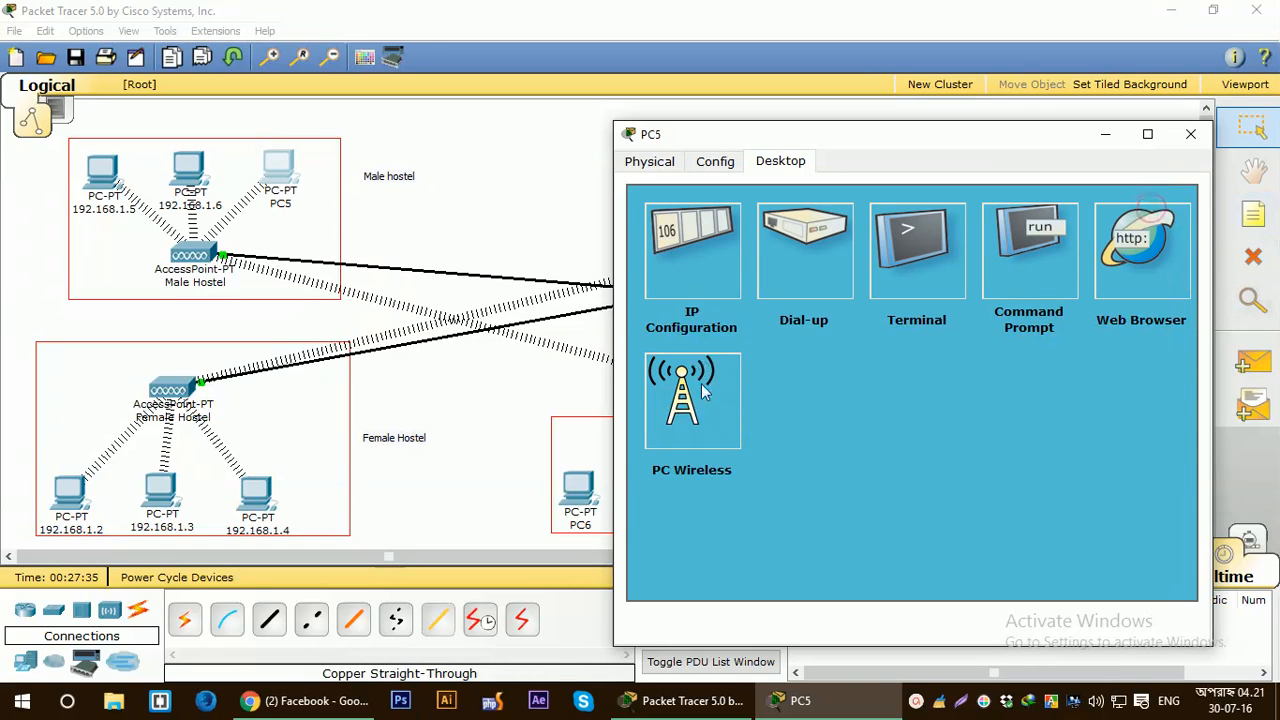
Give PC5 a static IP configuration with address 192.168.1.7, subnet mask 255.255.255.0 and gateway 192.168.1.1, and close its window
{"action": "left_click", "coordinate": [680, 259]}
{"action": "left_click", "coordinate": [704, 283]}
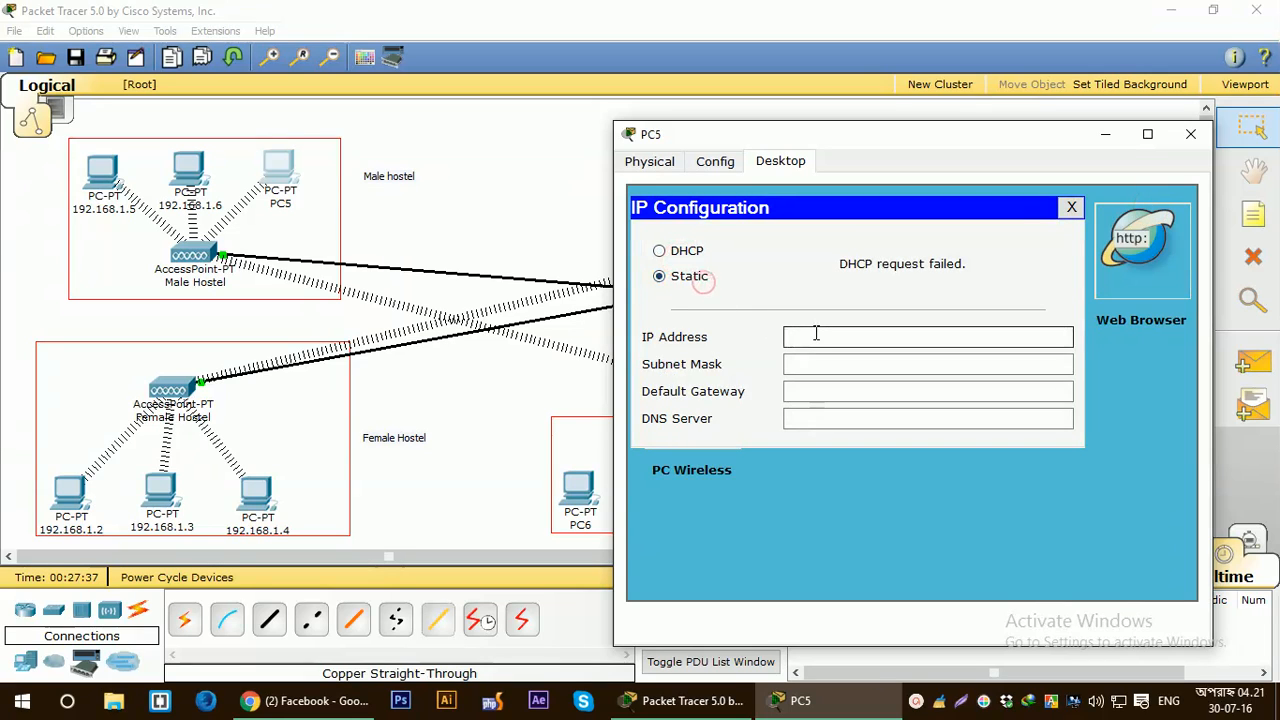
{"action": "type", "text": "192.168.1.1"}
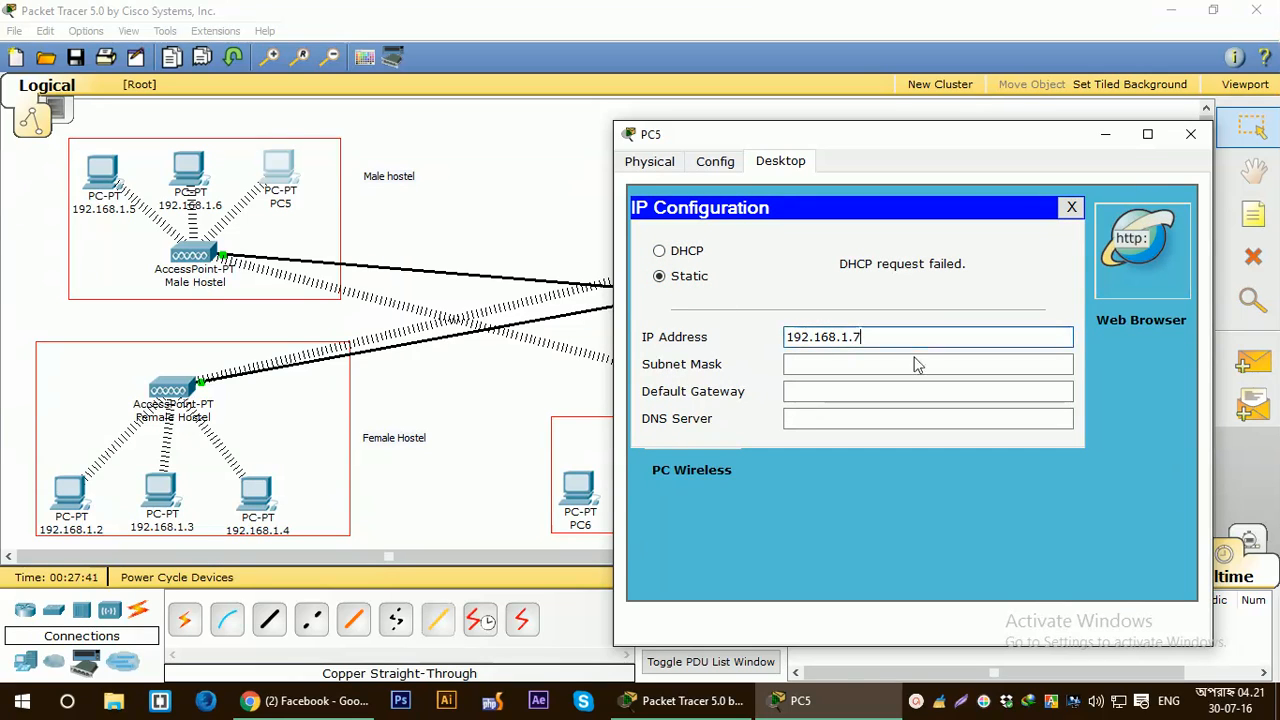
{"action": "left_click", "coordinate": [910, 364]}
{"action": "left_click", "coordinate": [914, 388]}
{"action": "type", "text": "192.168.1.1"}
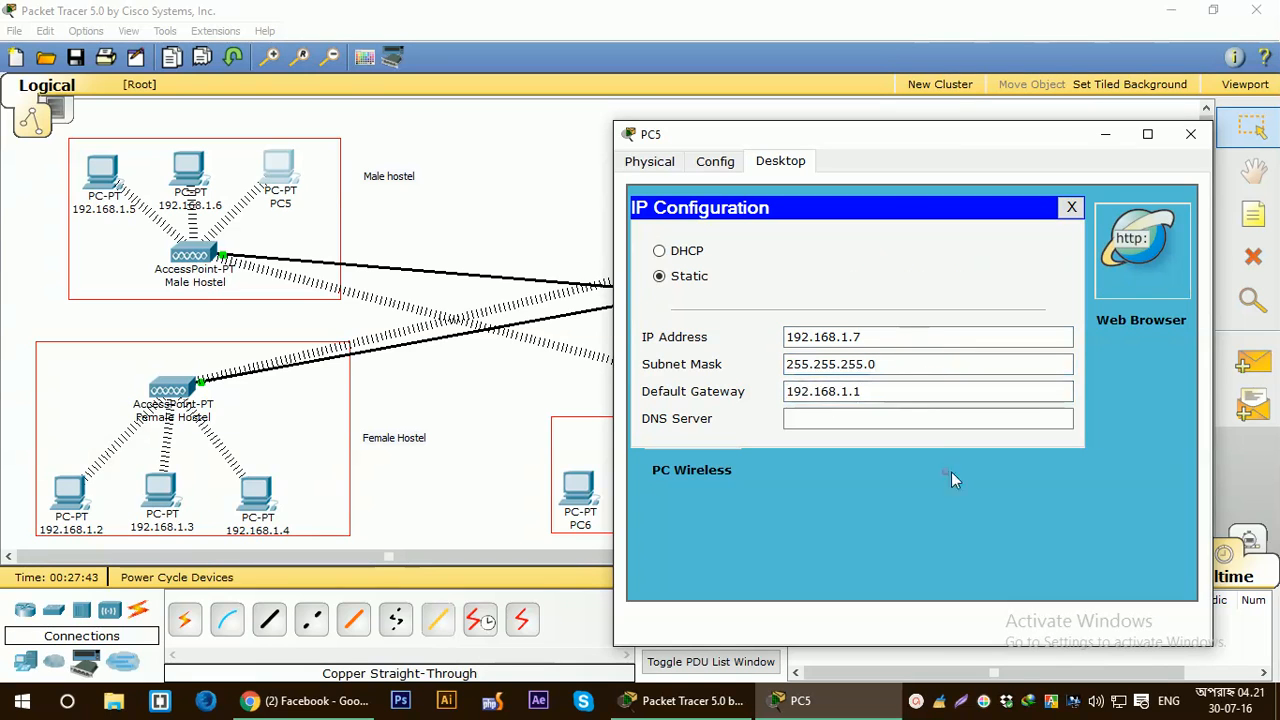
{"action": "left_click", "coordinate": [1191, 136]}
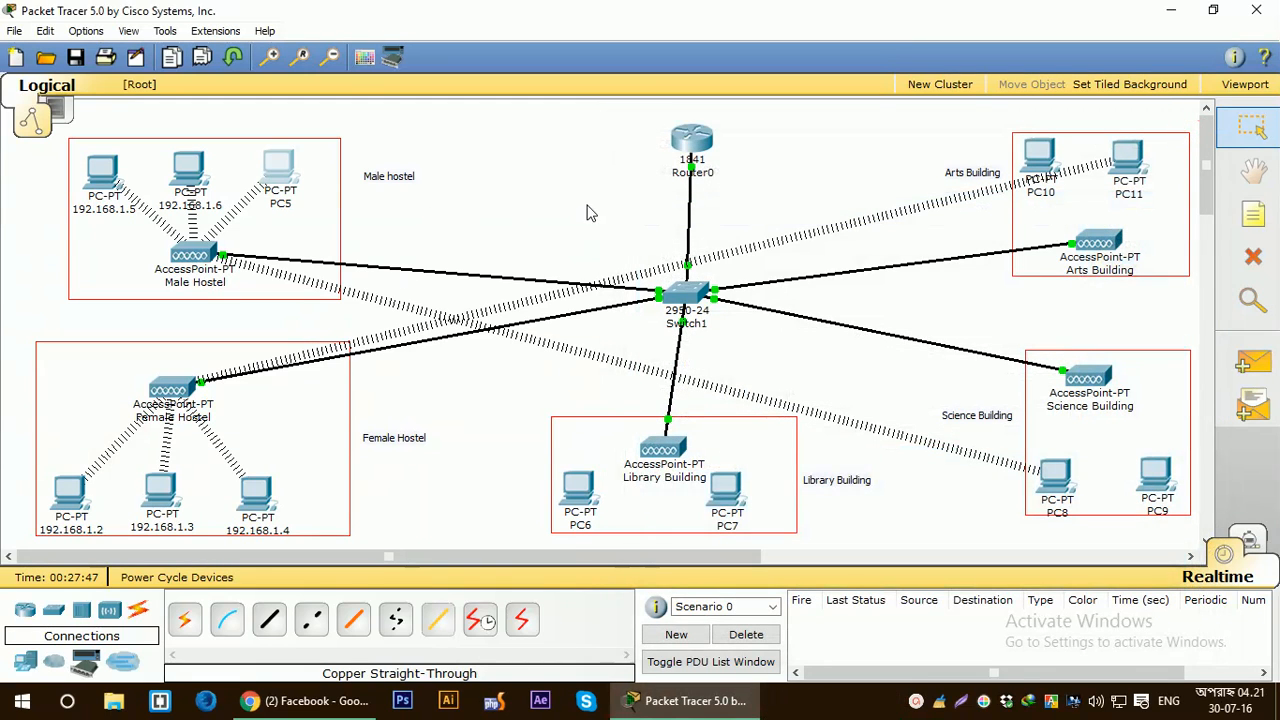
Open PC6's wireless utility and refresh its list of available wireless networks
{"action": "left_click", "coordinate": [582, 486]}
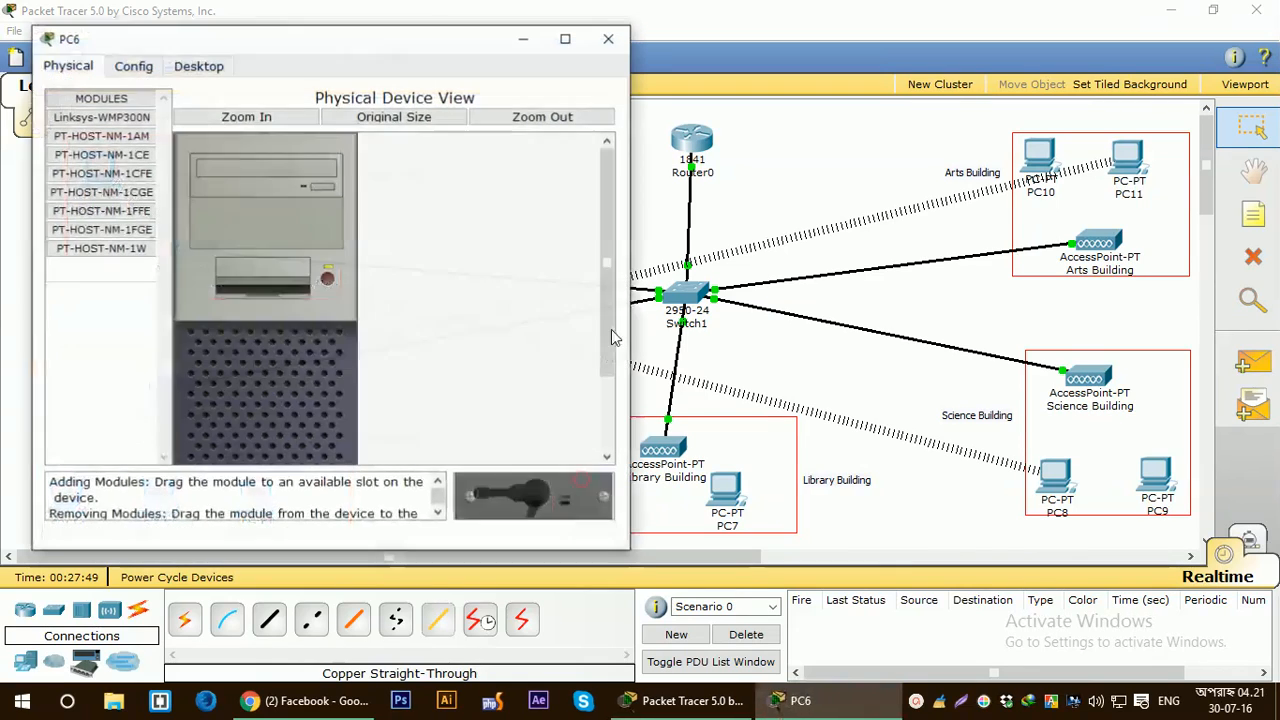
{"action": "left_click_drag", "start_coordinate": [397, 50], "coordinate": [1071, 141]}
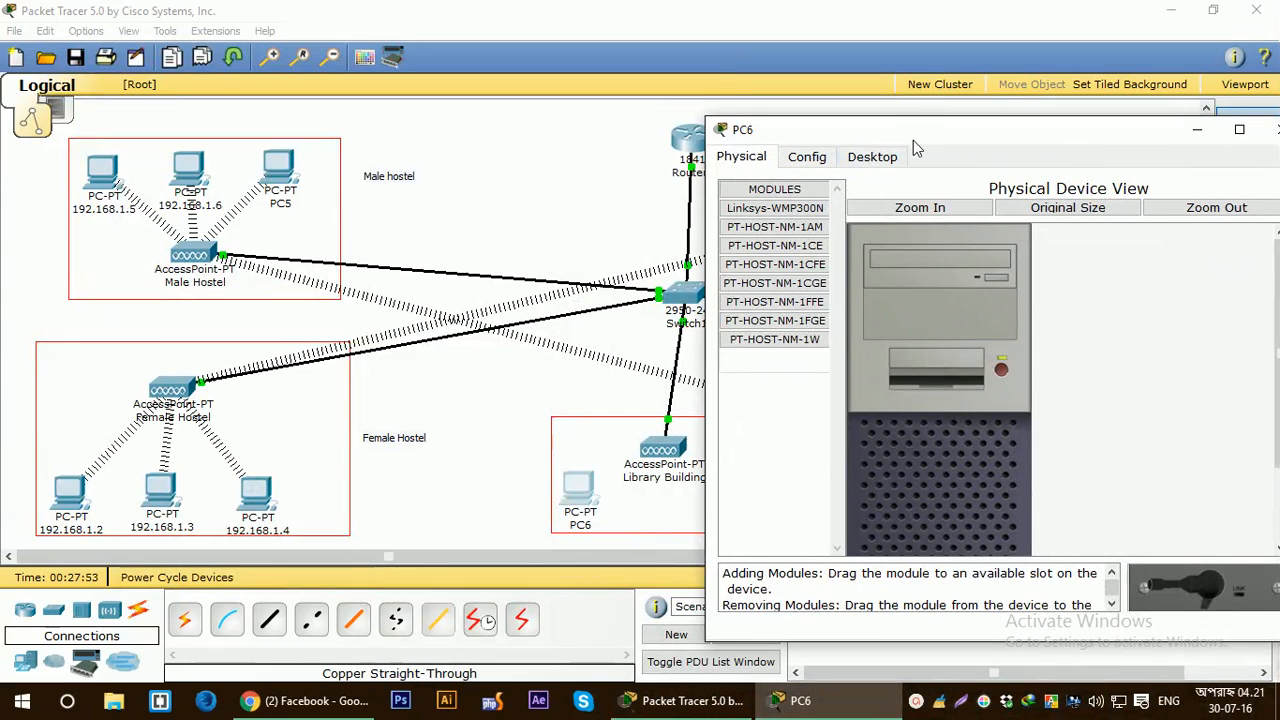
{"action": "left_click_drag", "start_coordinate": [913, 138], "coordinate": [956, 138]}
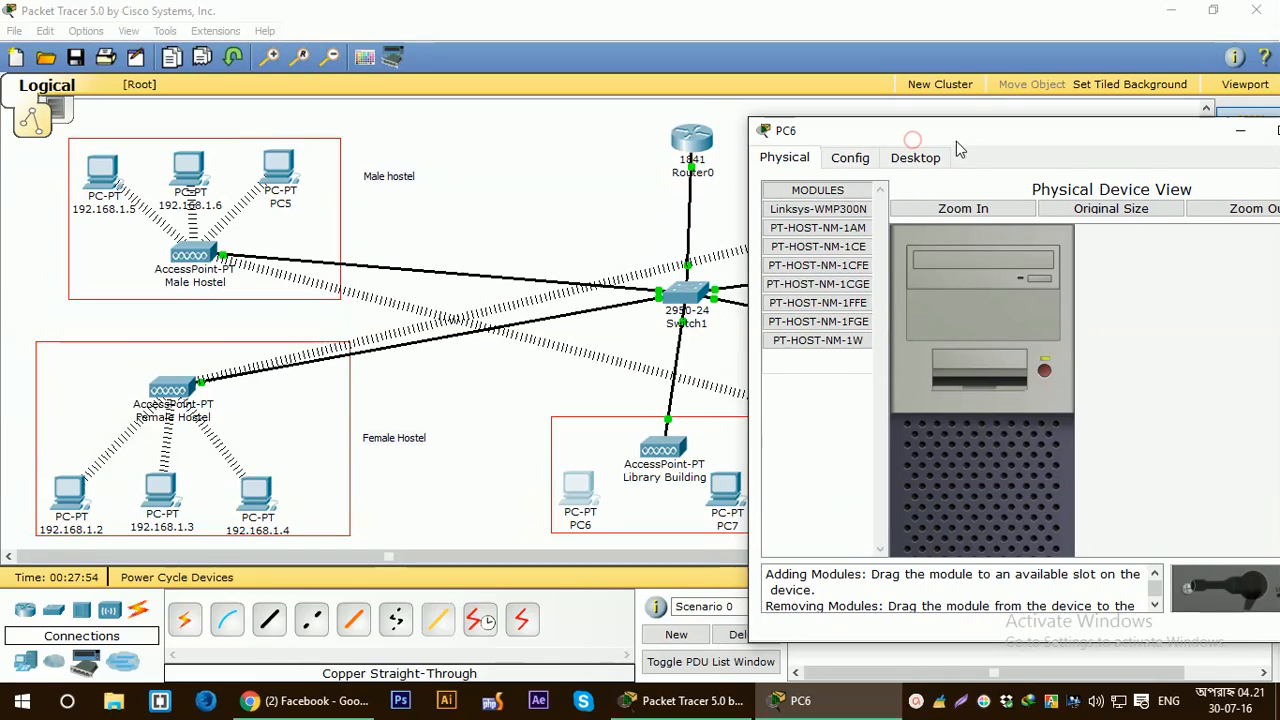
{"action": "left_click", "coordinate": [907, 160]}
{"action": "left_click", "coordinate": [830, 398]}
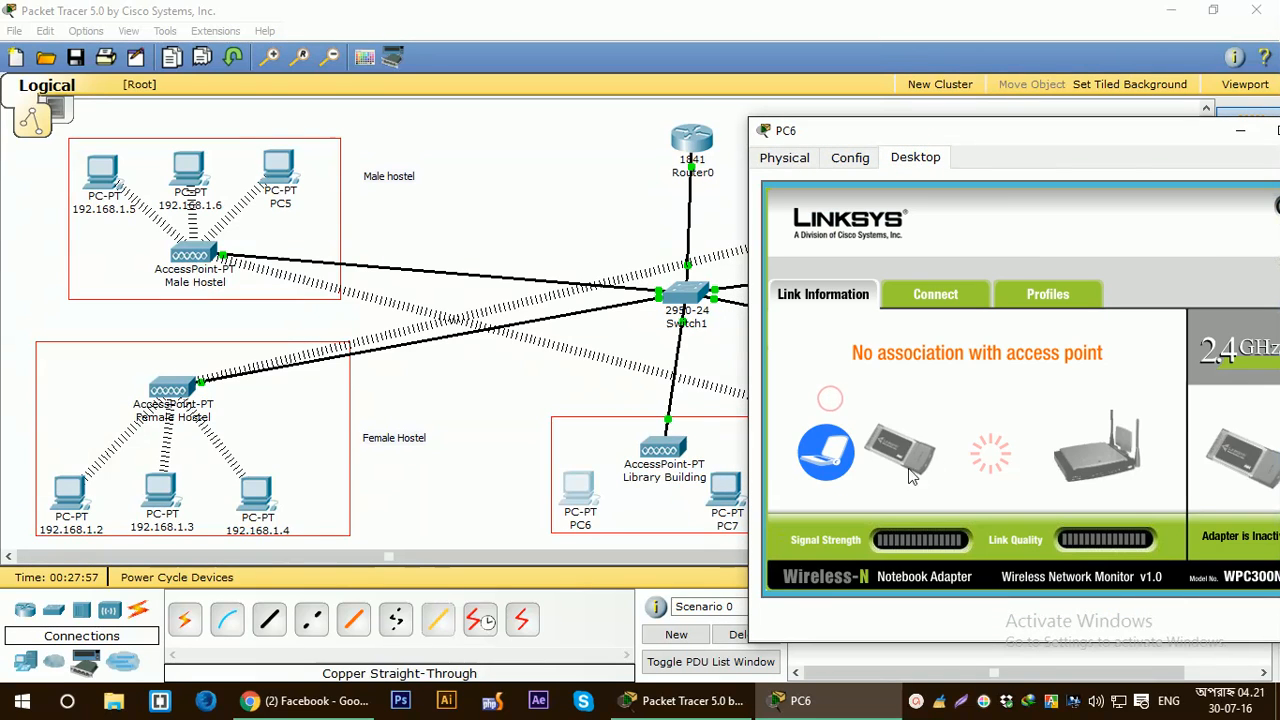
{"action": "left_click", "coordinate": [925, 310]}
{"action": "left_click", "coordinate": [1036, 494]}
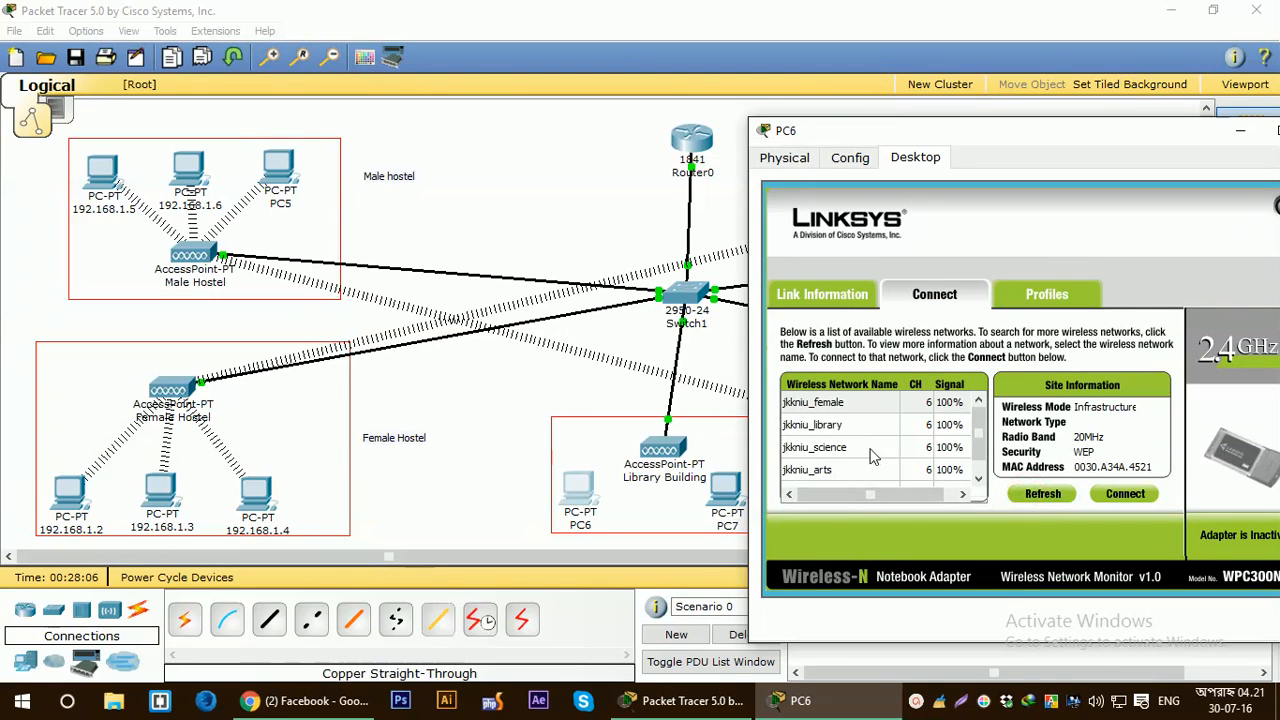
Connect PC6 to the jkkniu_library wireless network with 64-bit WEP, entering the network's WEP key, and close the wireless utility
{"action": "left_click", "coordinate": [845, 424]}
{"action": "left_click", "coordinate": [1112, 498]}
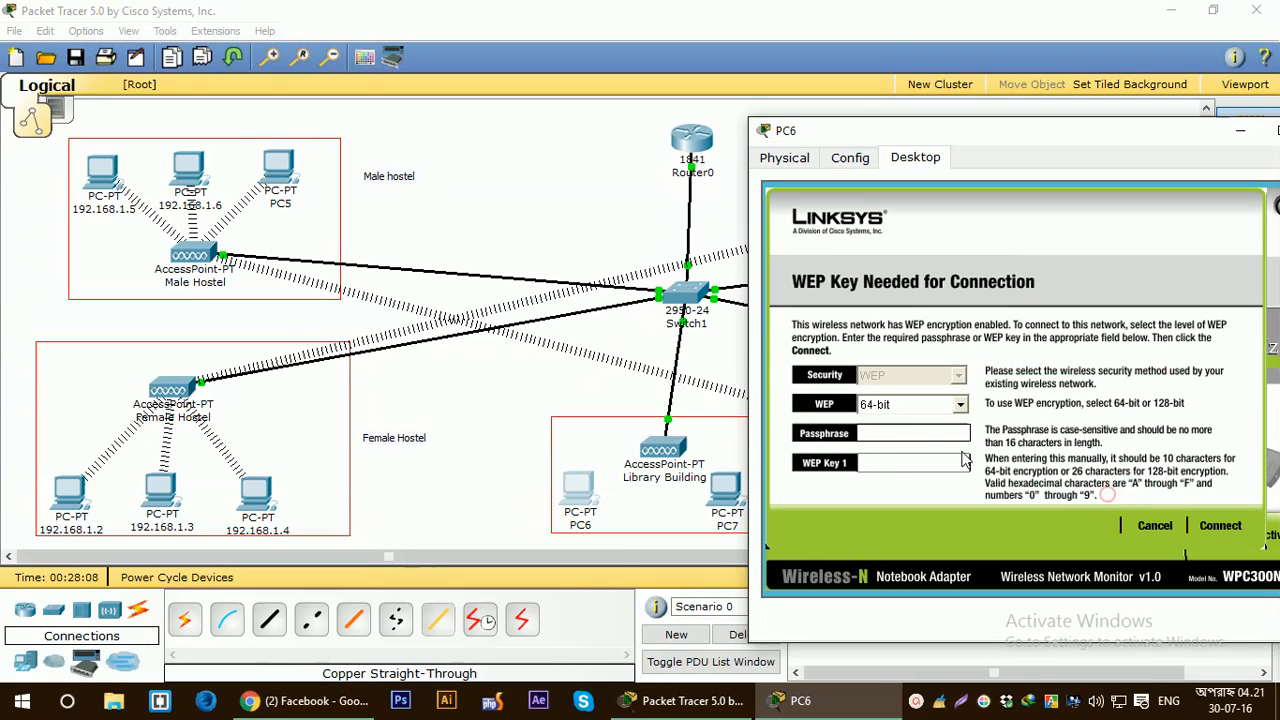
{"action": "left_click", "coordinate": [894, 462]}
{"action": "type", "text": "1234567890"}
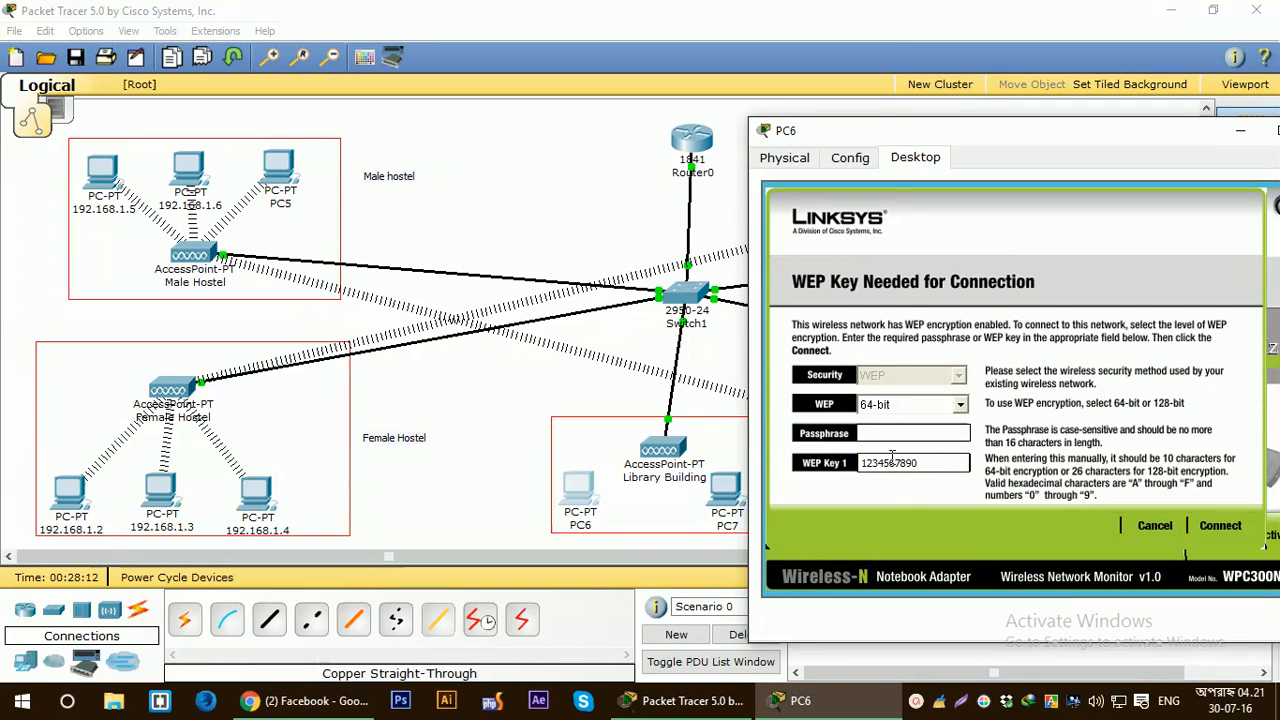
{"action": "left_click", "coordinate": [1222, 527]}
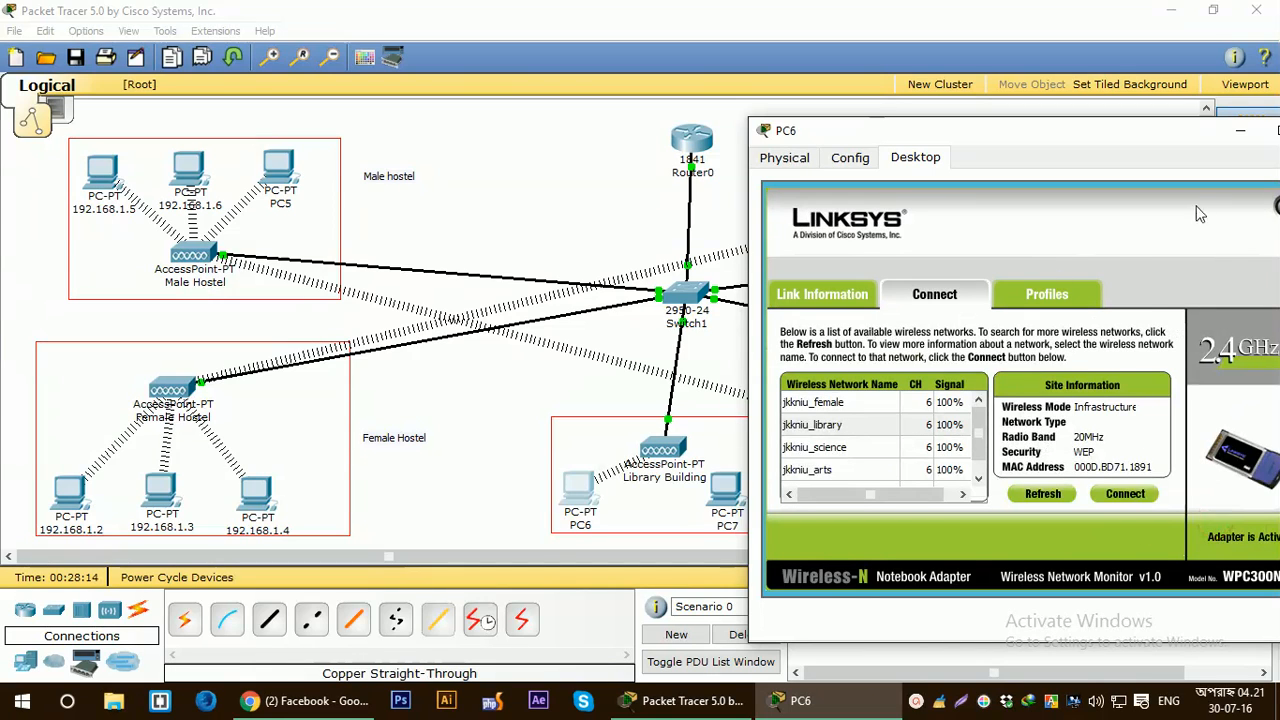
{"action": "left_click", "coordinate": [1274, 207]}
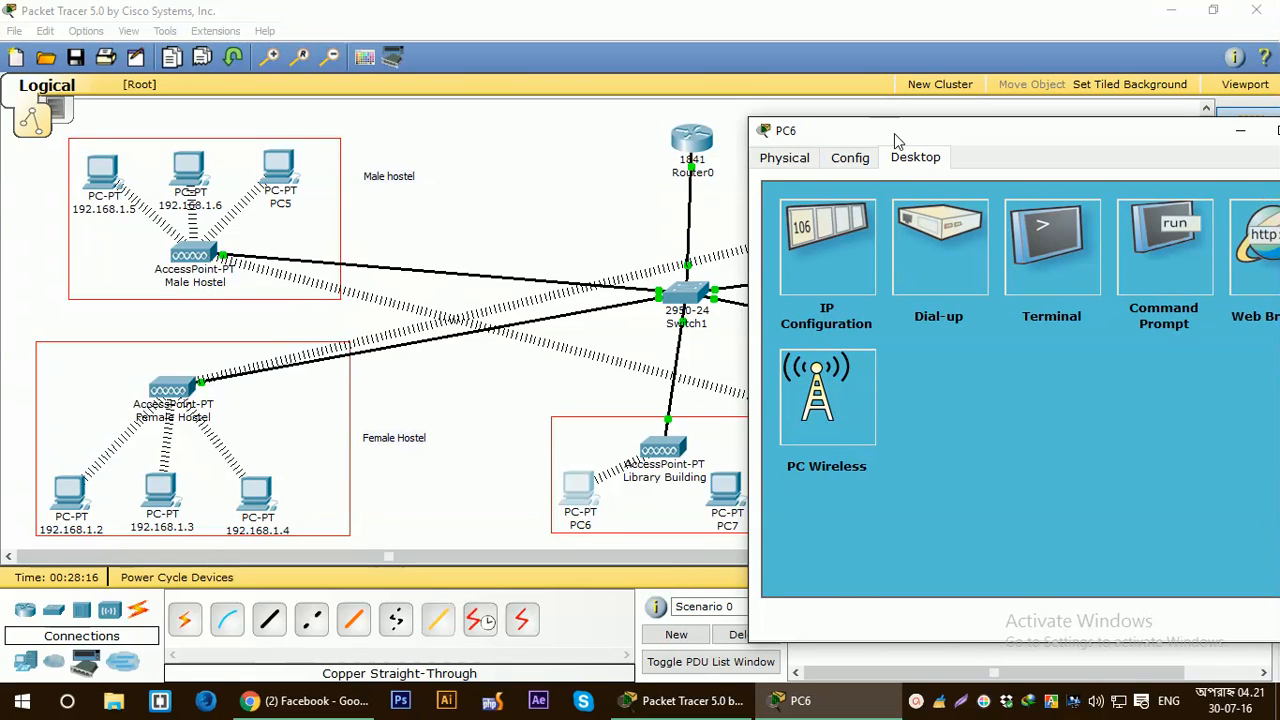
Give PC6 a static IP configuration with address 192.168.1.8, subnet mask 255.255.255.0 and gateway 192.168.1.1, and close its window
{"action": "left_click_drag", "start_coordinate": [893, 133], "coordinate": [840, 147]}
{"action": "left_click", "coordinate": [781, 240]}
{"action": "left_click", "coordinate": [778, 266]}
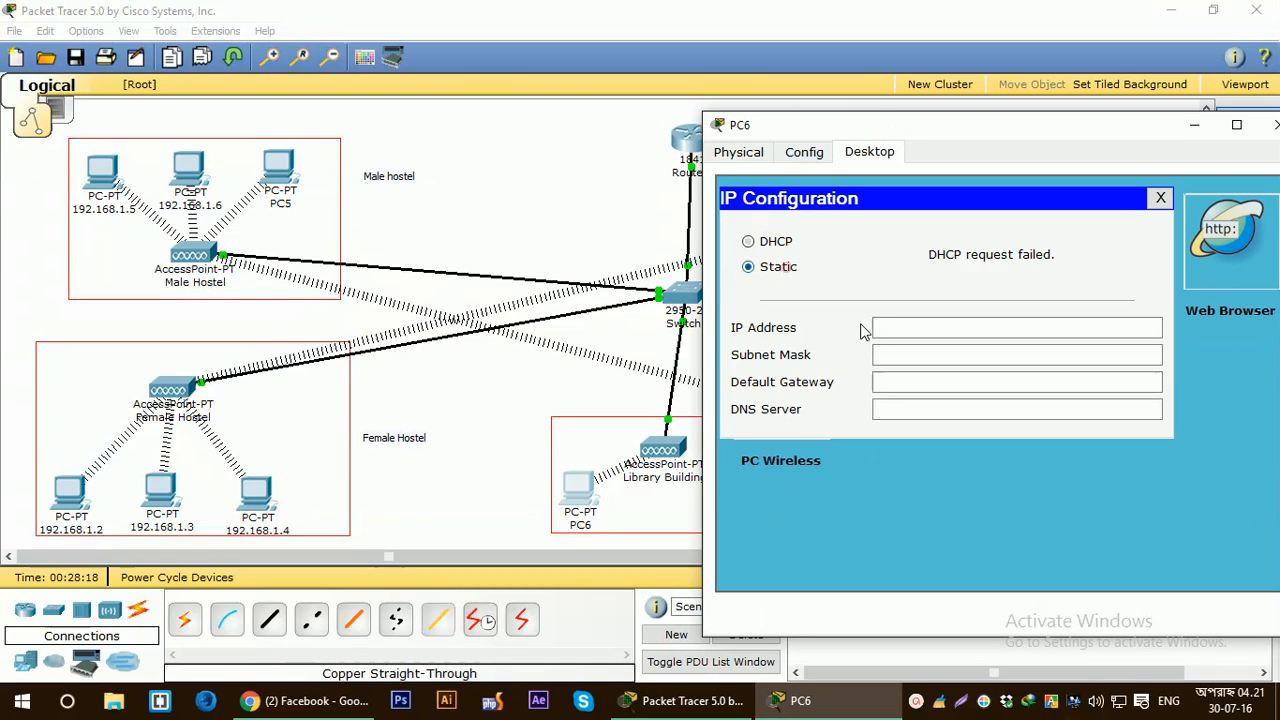
{"action": "left_click", "coordinate": [897, 324]}
{"action": "type", "text": "192.168.1.1"}
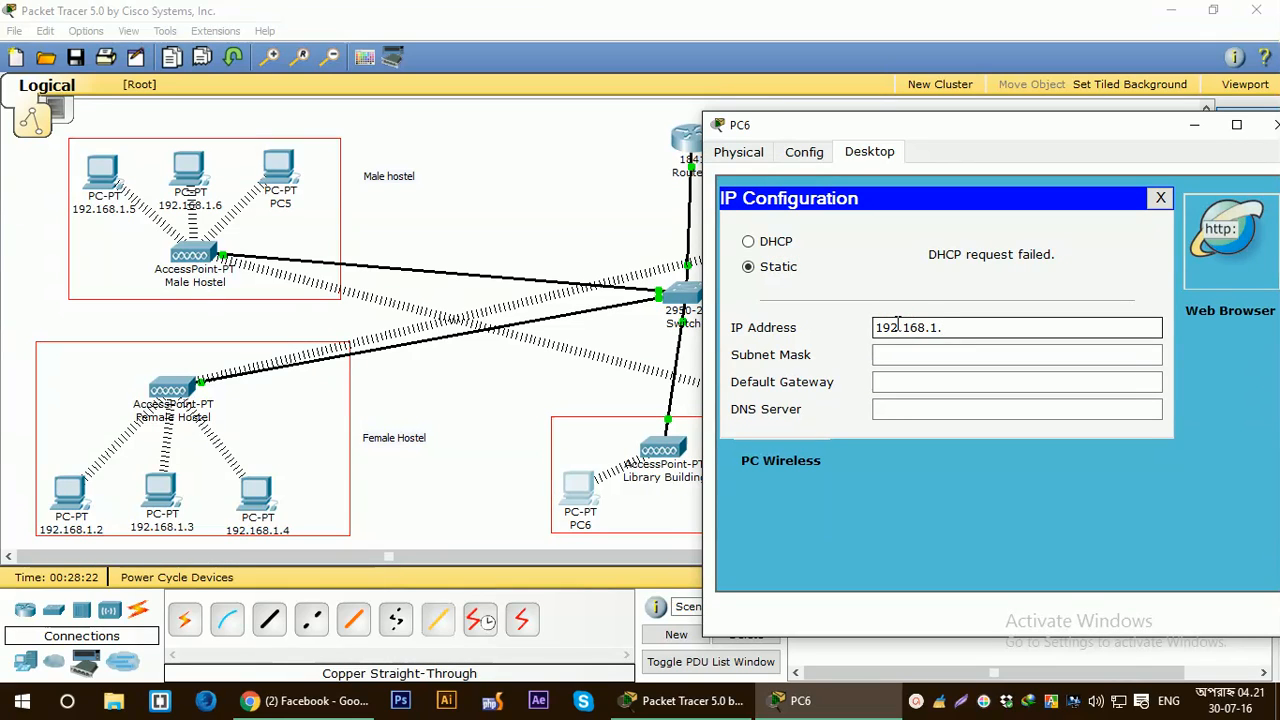
{"action": "left_click", "coordinate": [880, 352]}
{"action": "left_click", "coordinate": [908, 384]}
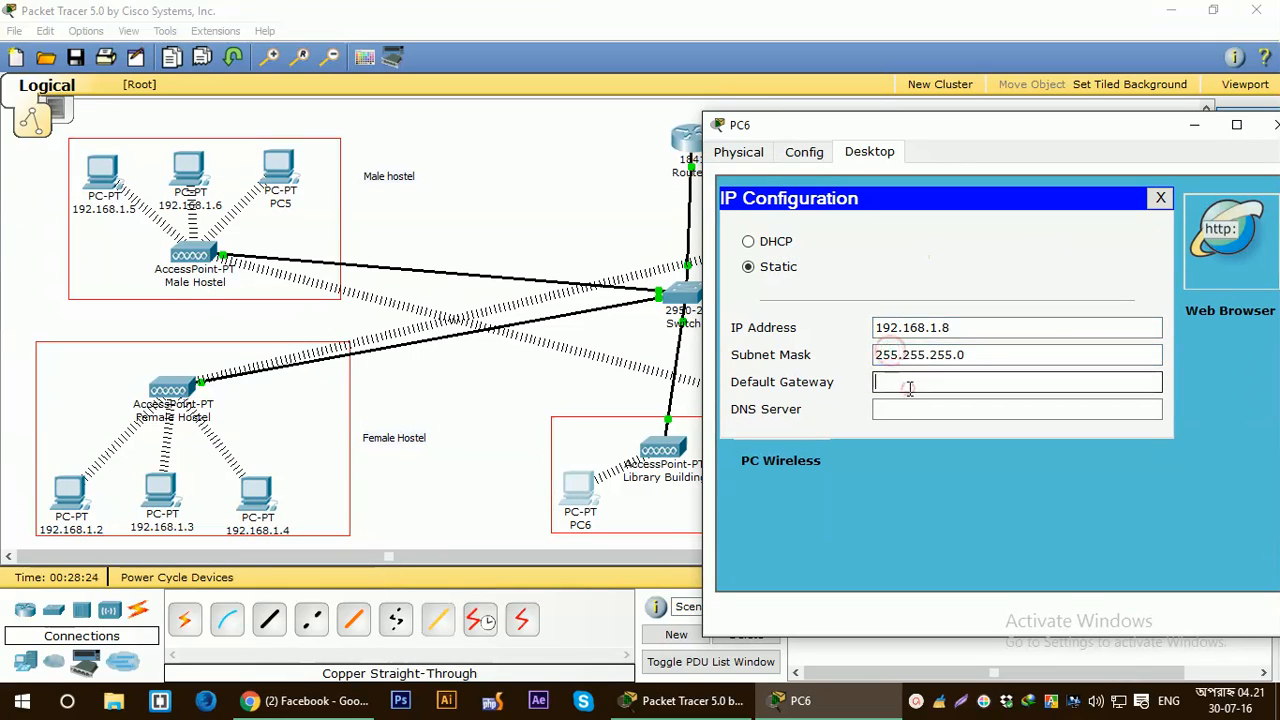
{"action": "type", "text": "192.168.1.1"}
{"action": "left_click_drag", "start_coordinate": [1076, 129], "coordinate": [995, 119]}
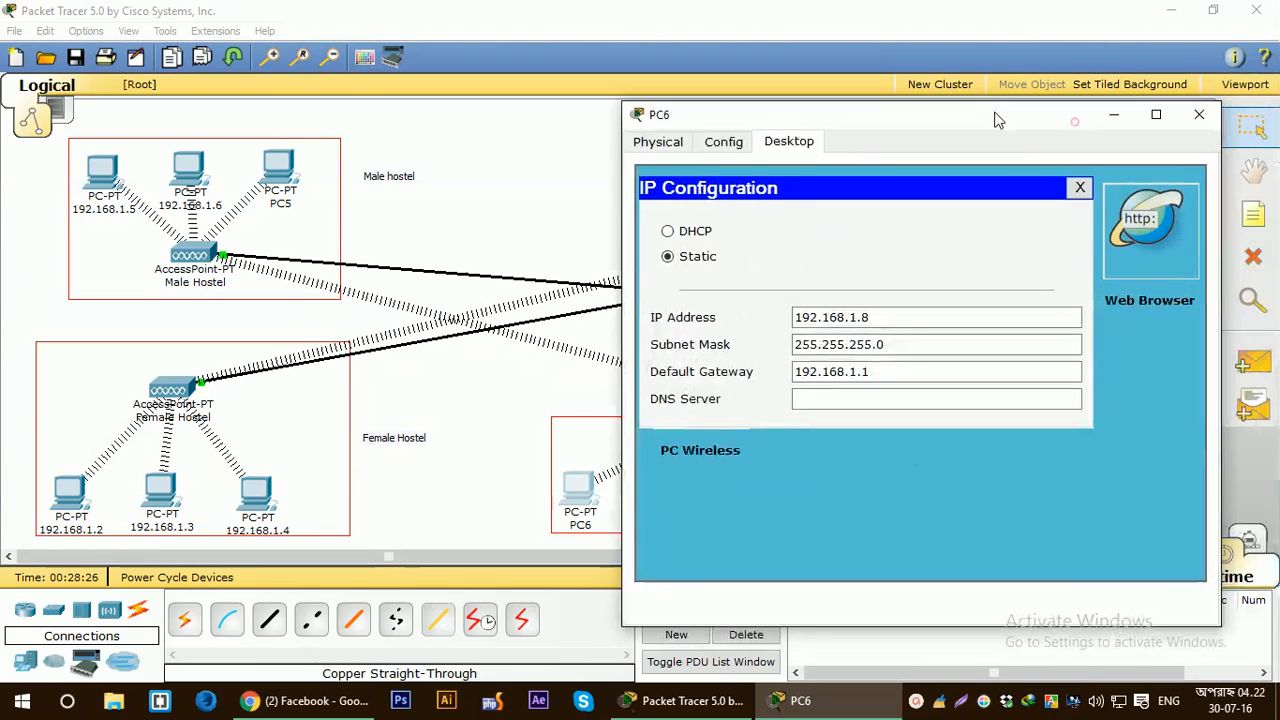
{"action": "left_click", "coordinate": [1199, 114]}
Rename PC5's label in the Male hostel area to its IP address, 192.168.1.7
{"action": "left_click", "coordinate": [283, 170]}
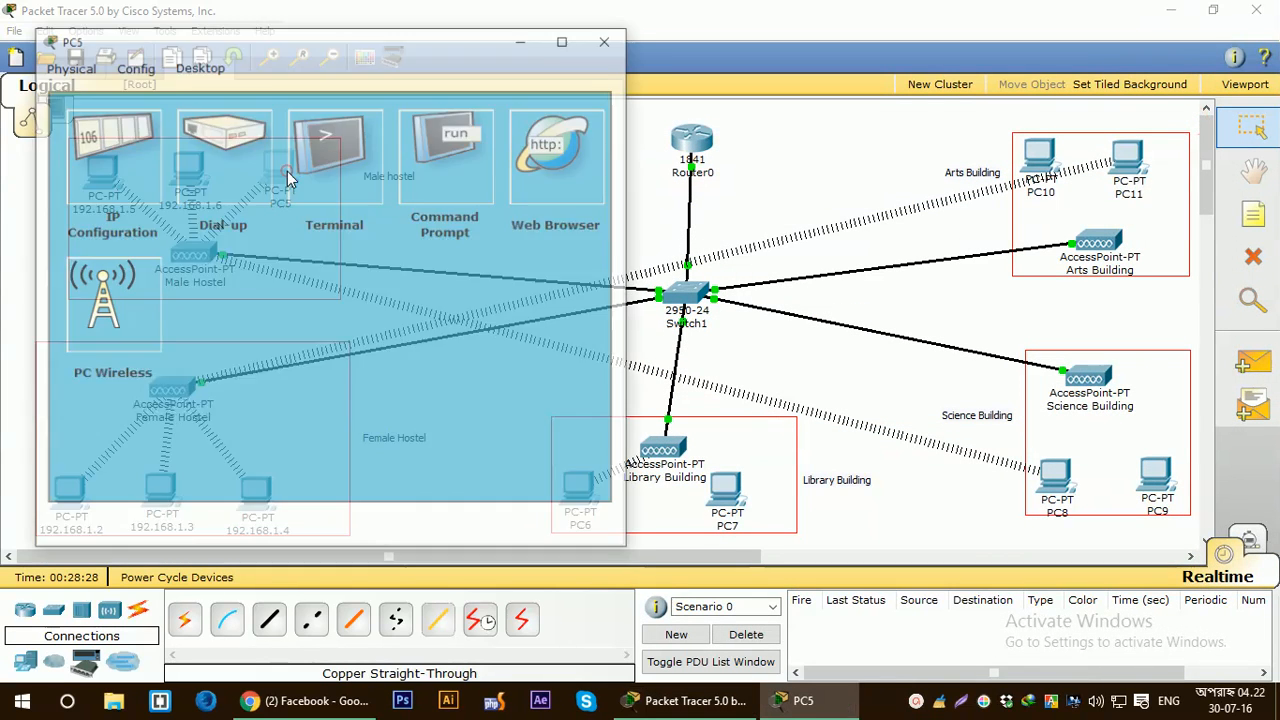
{"action": "left_click", "coordinate": [608, 38]}
{"action": "left_click", "coordinate": [290, 204]}
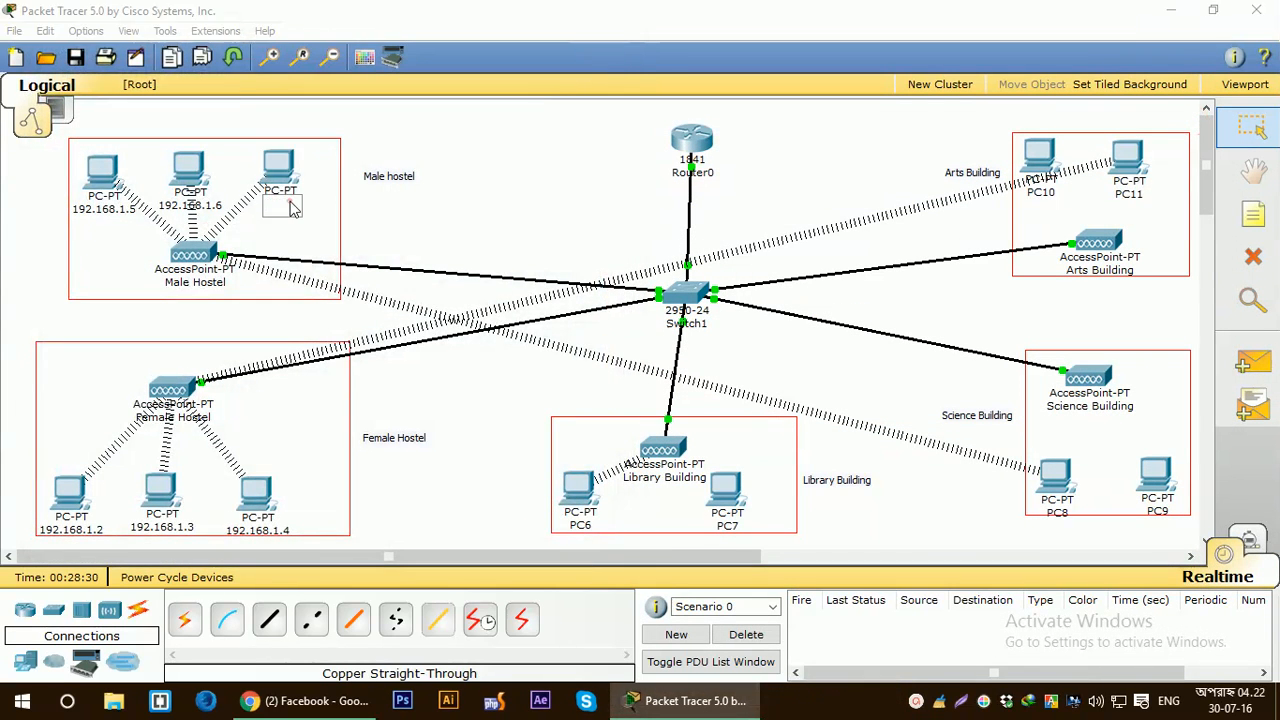
{"action": "double_click", "coordinate": [290, 204]}
Rename PC6's label in the Library Building area to its IP address, 192.168.1.8
{"action": "left_click", "coordinate": [588, 528]}
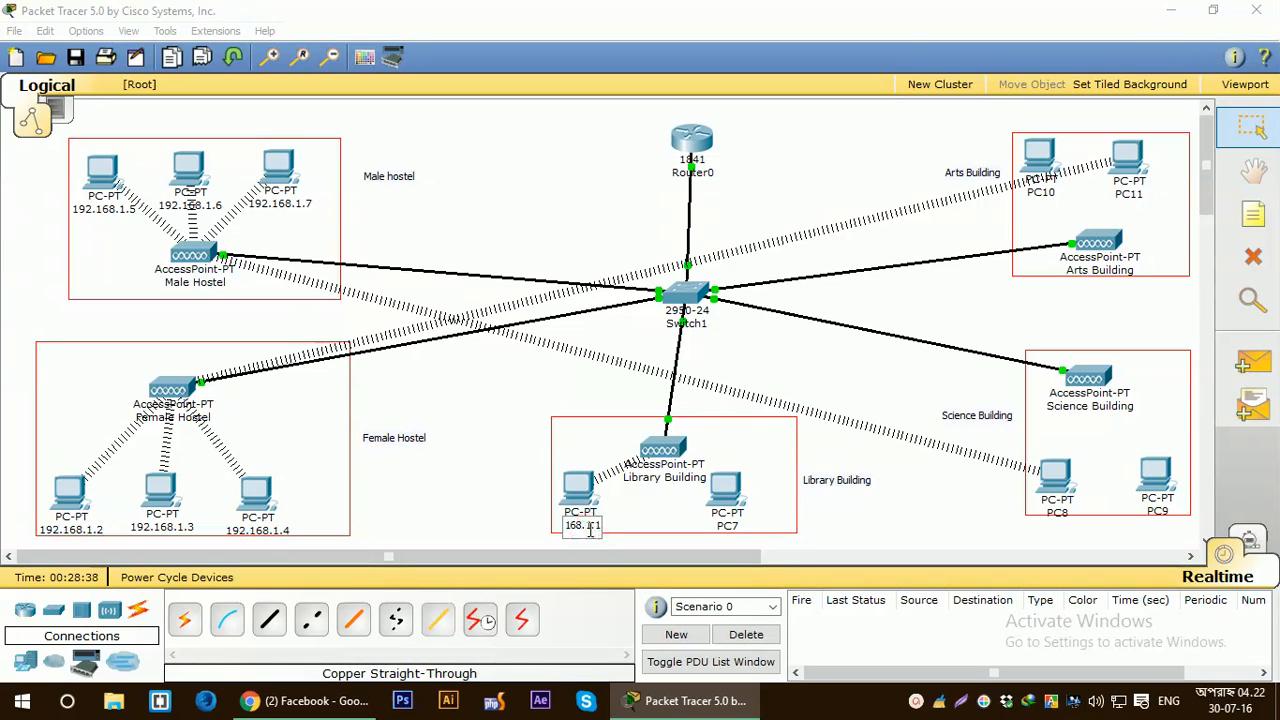
{"action": "type", "text": "192.168.1.8"}
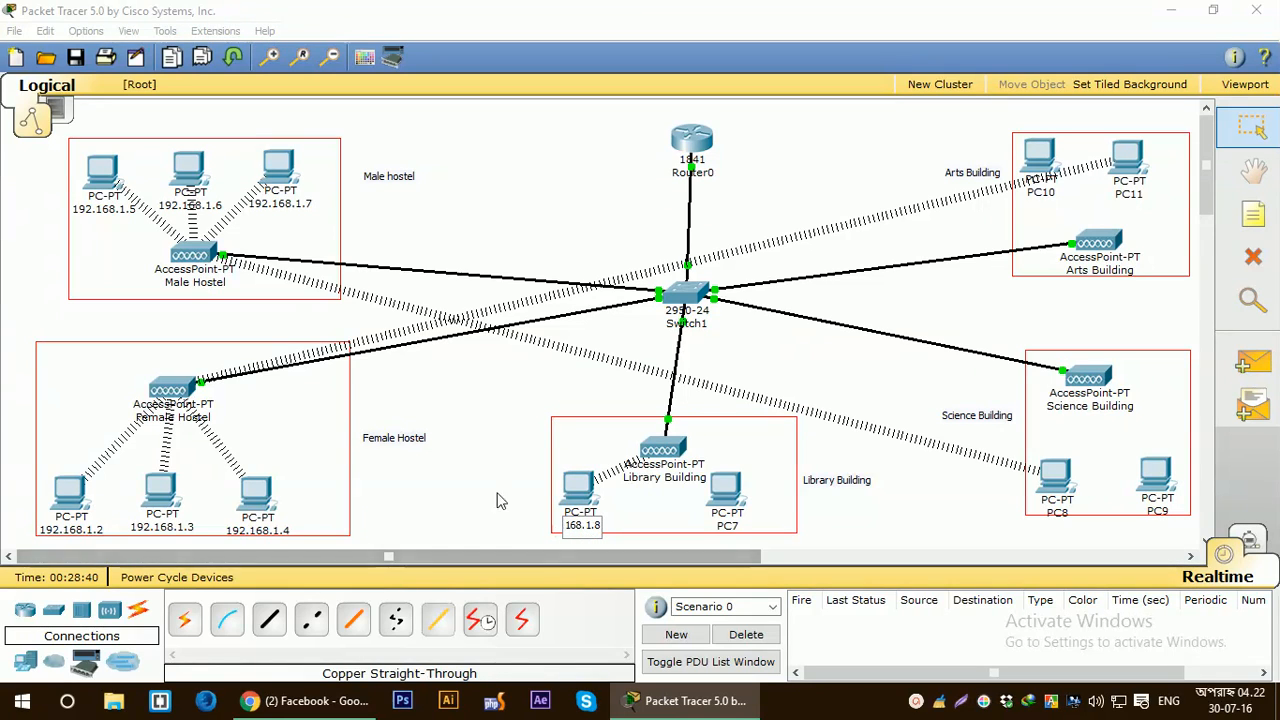
{"action": "left_click", "coordinate": [473, 385]}
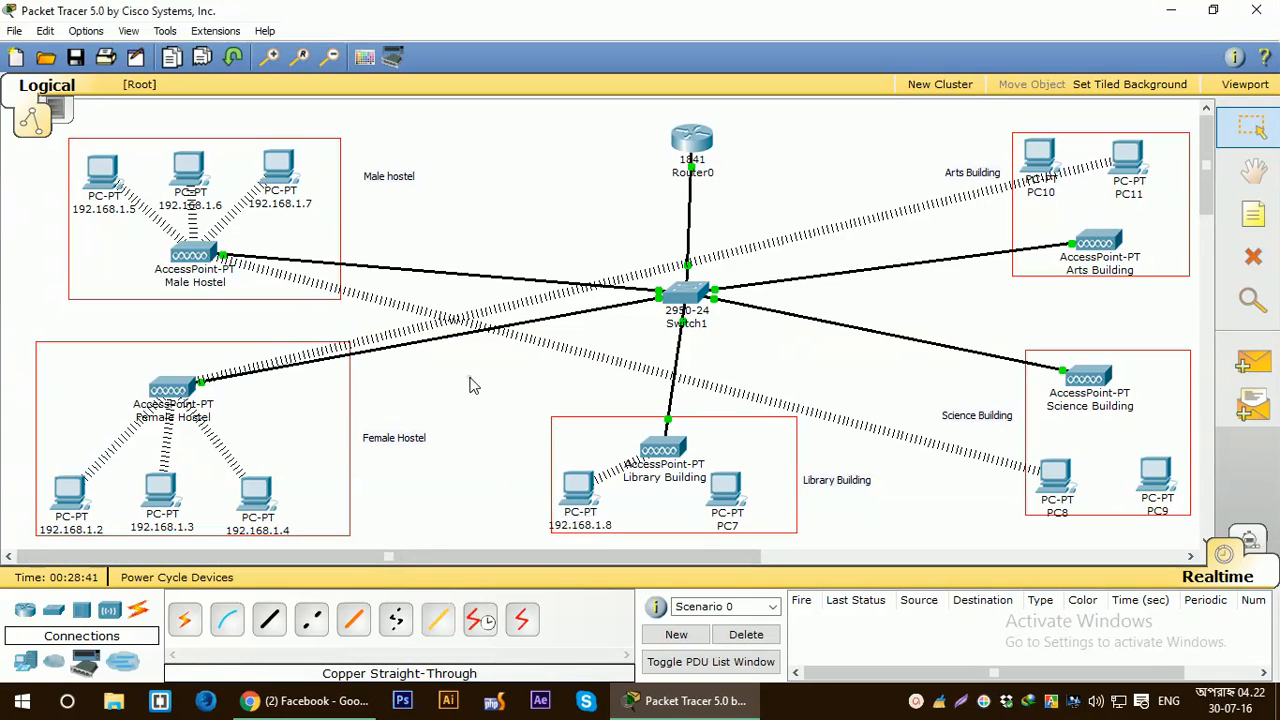
Open PC7's wireless utility and refresh its list of available wireless networks
{"action": "left_click", "coordinate": [725, 488]}
{"action": "left_click_drag", "start_coordinate": [475, 67], "coordinate": [864, 116]}
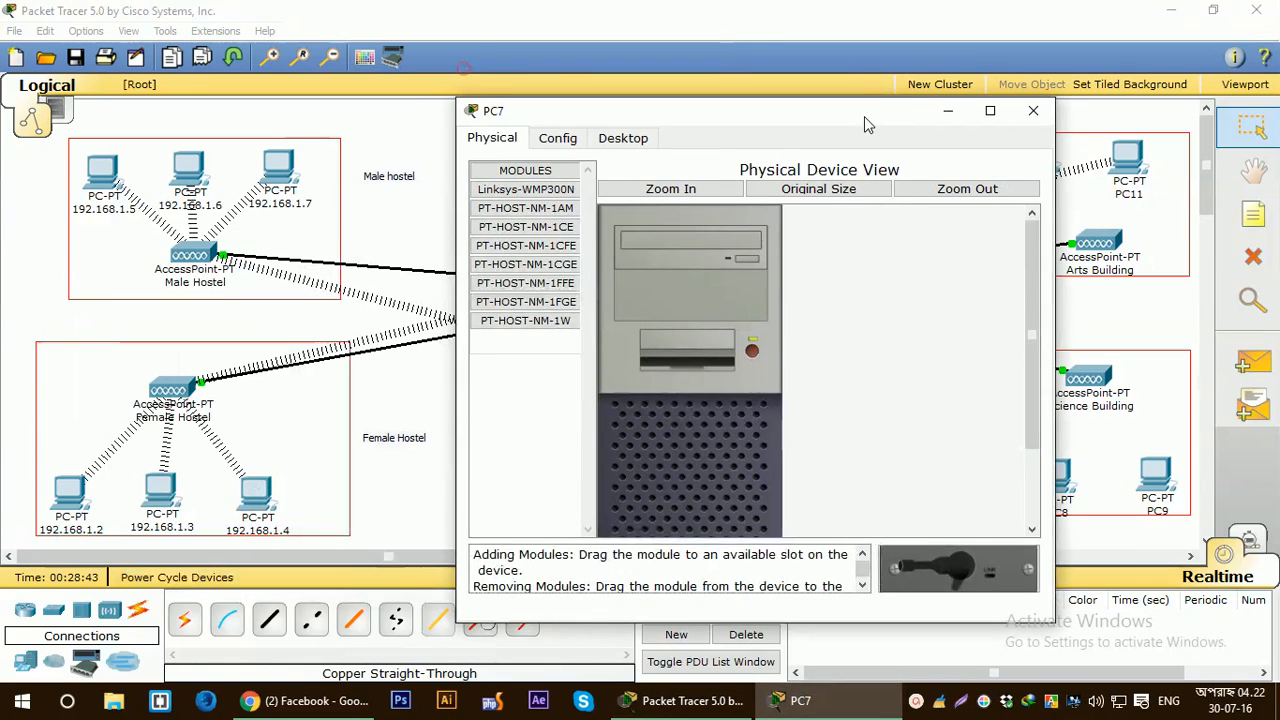
{"action": "left_click", "coordinate": [623, 138]}
{"action": "left_click", "coordinate": [528, 392]}
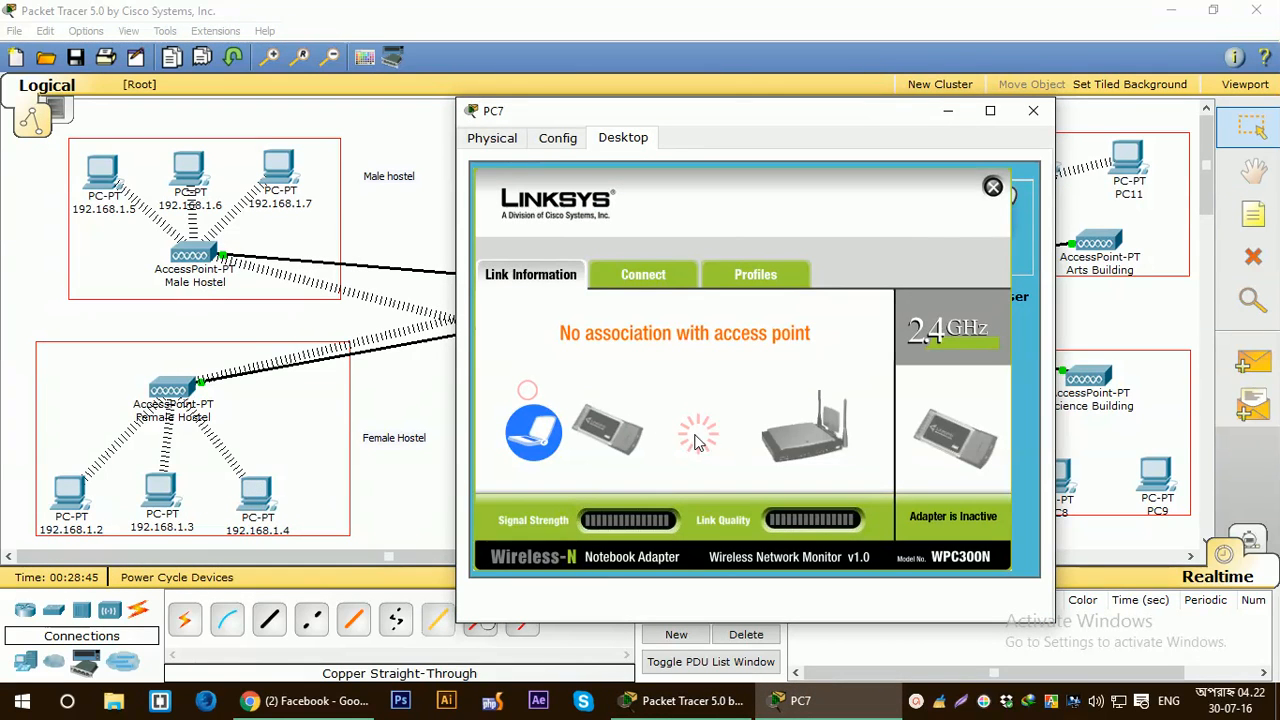
{"action": "left_click", "coordinate": [657, 281]}
{"action": "left_click", "coordinate": [738, 478]}
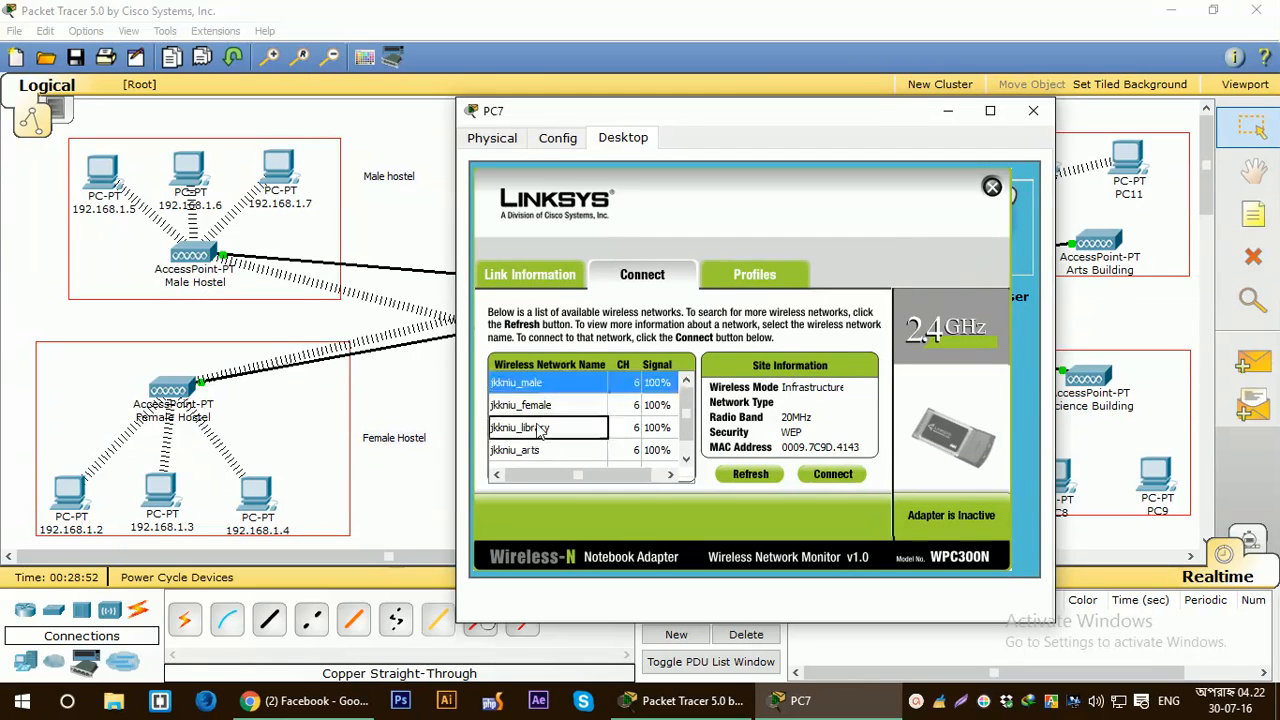
Connect PC7 to the jkkniu_library wireless network by entering its WEP key, and close the wireless utility
{"action": "left_click", "coordinate": [540, 428]}
{"action": "left_click", "coordinate": [828, 474]}
{"action": "left_click", "coordinate": [625, 445]}
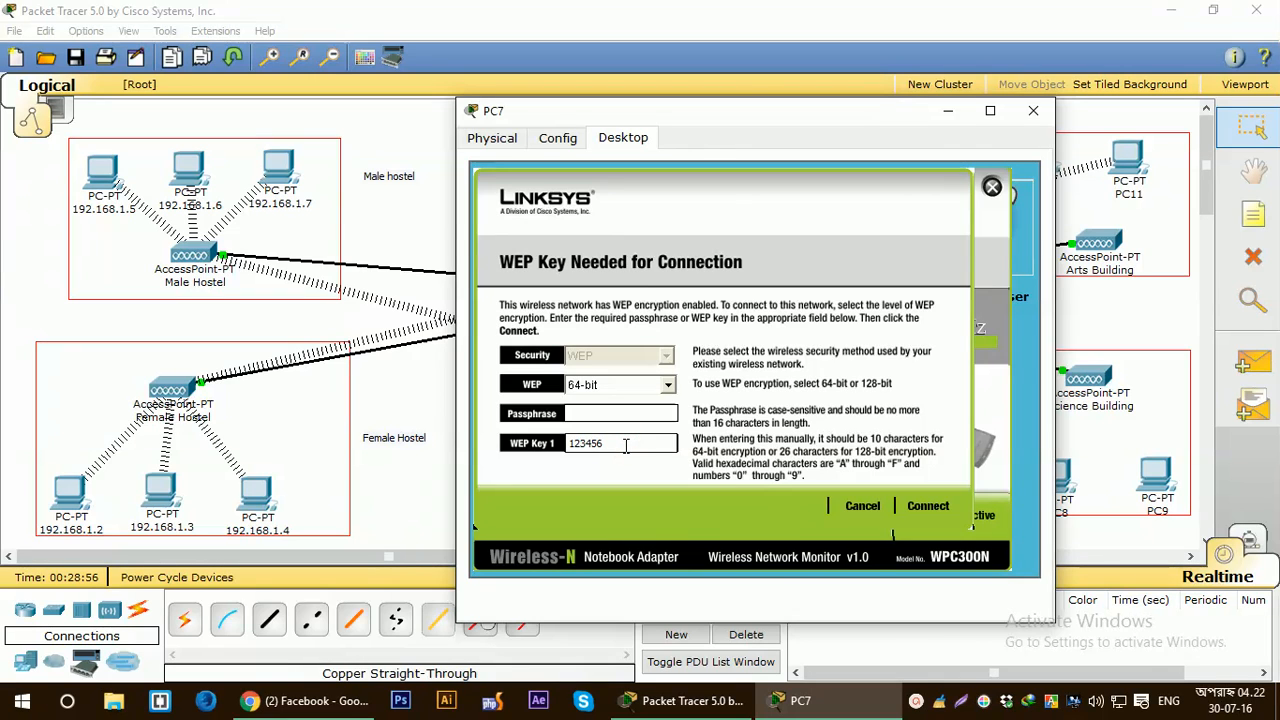
{"action": "left_click", "coordinate": [928, 507]}
{"action": "left_click", "coordinate": [992, 187]}
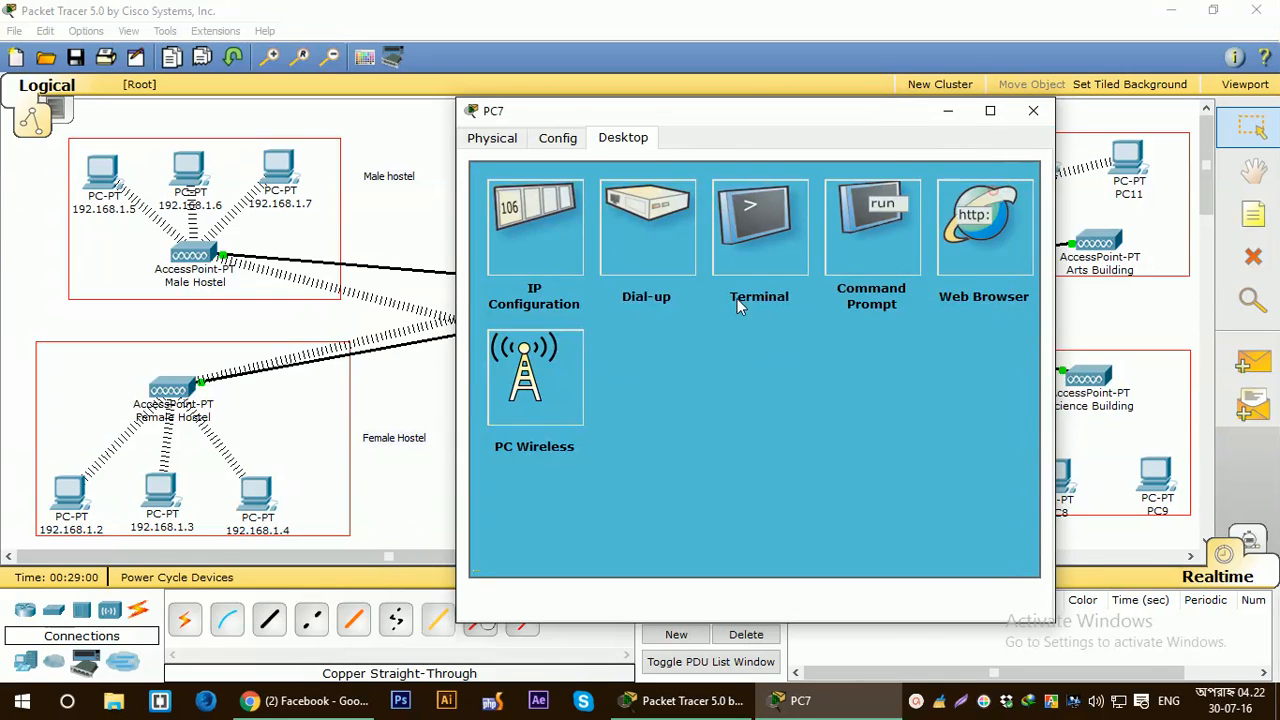
Give PC7 a static IP configuration with address 192.168.1.9, subnet mask 255.255.255.0 and gateway 192.168.1.1, and close its window
{"action": "left_click", "coordinate": [538, 228]}
{"action": "left_click", "coordinate": [628, 314]}
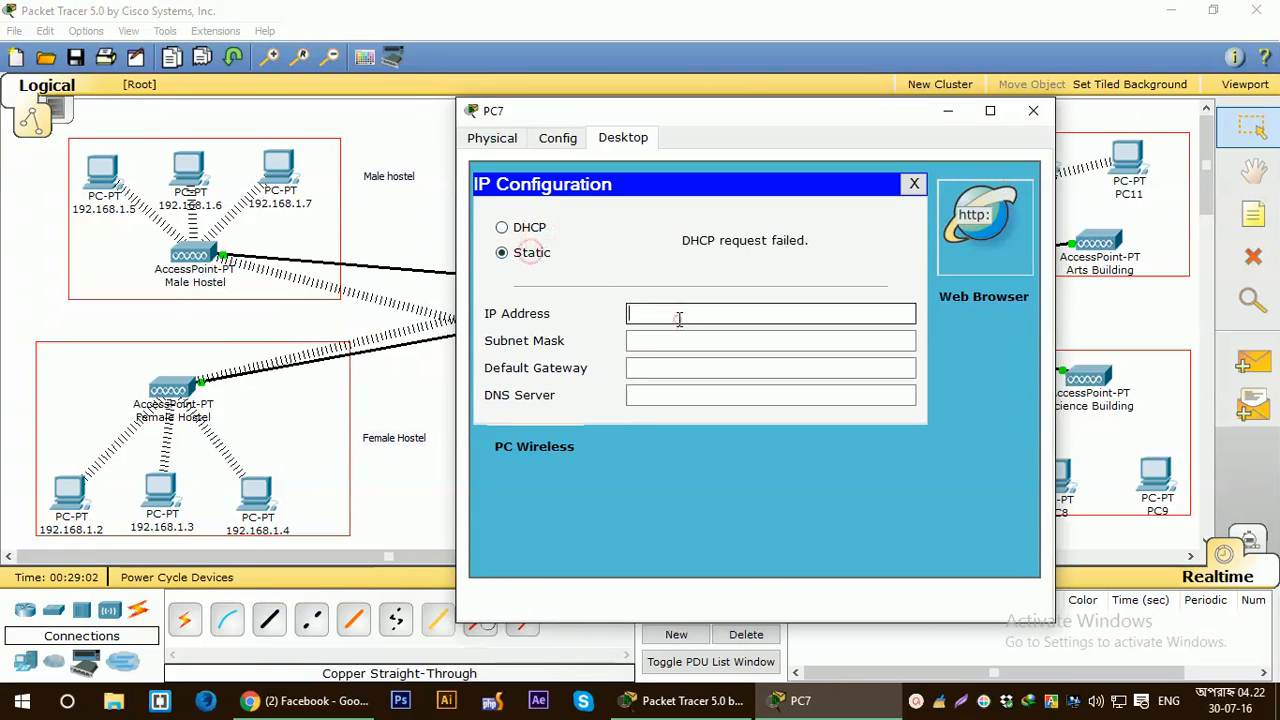
{"action": "type", "text": "192.168.1.1"}
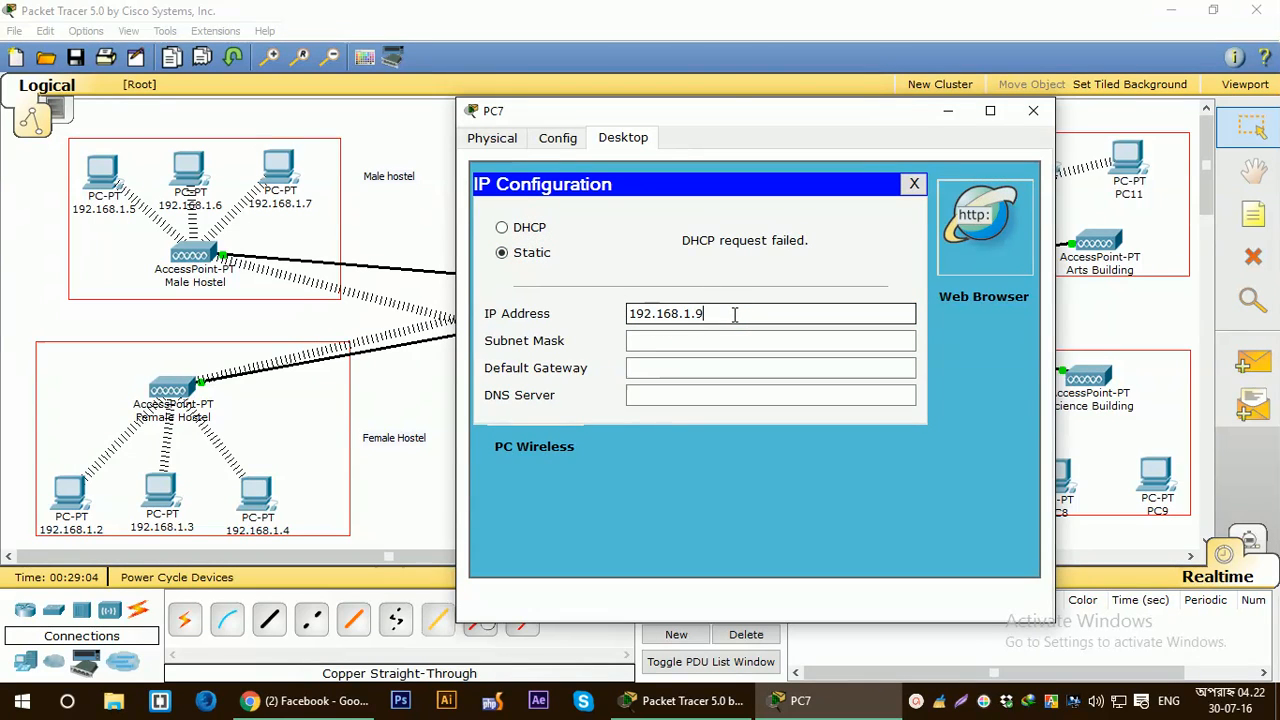
{"action": "left_click", "coordinate": [750, 341]}
{"action": "left_click", "coordinate": [747, 370]}
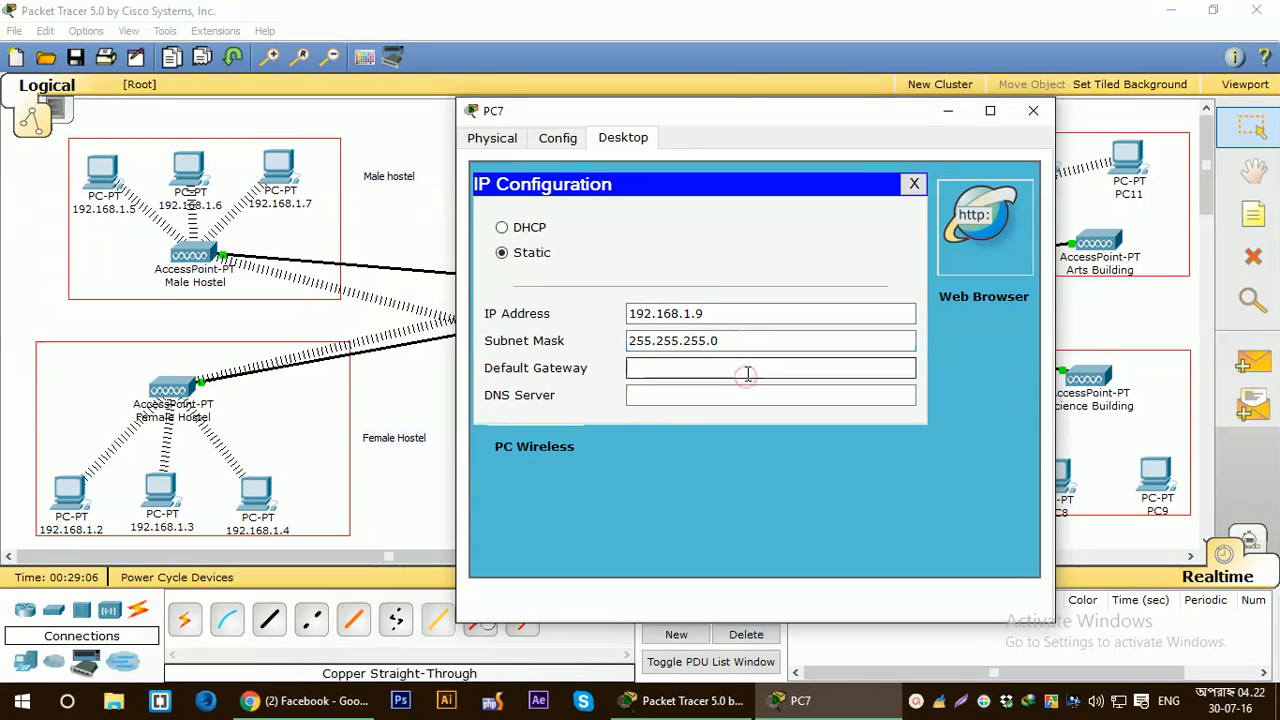
{"action": "type", "text": "192.168.1.1"}
{"action": "left_click", "coordinate": [782, 445]}
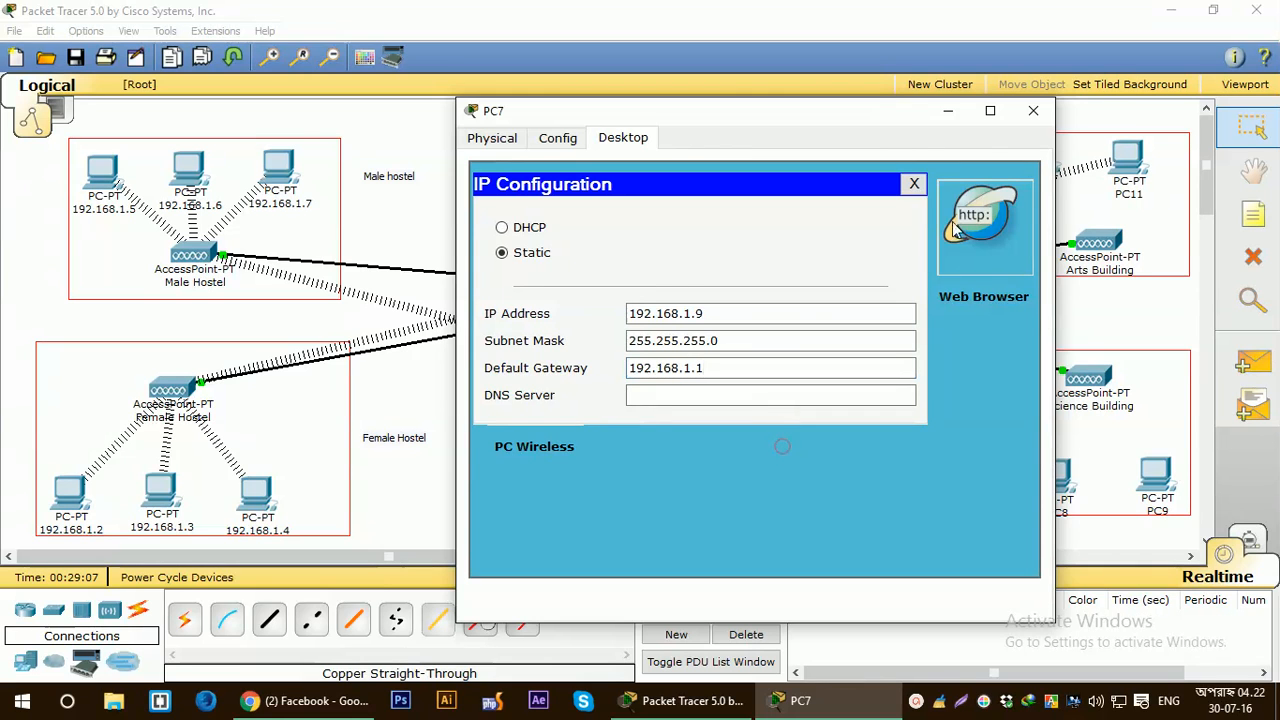
{"action": "left_click", "coordinate": [1041, 117]}
{"action": "left_click", "coordinate": [726, 490]}
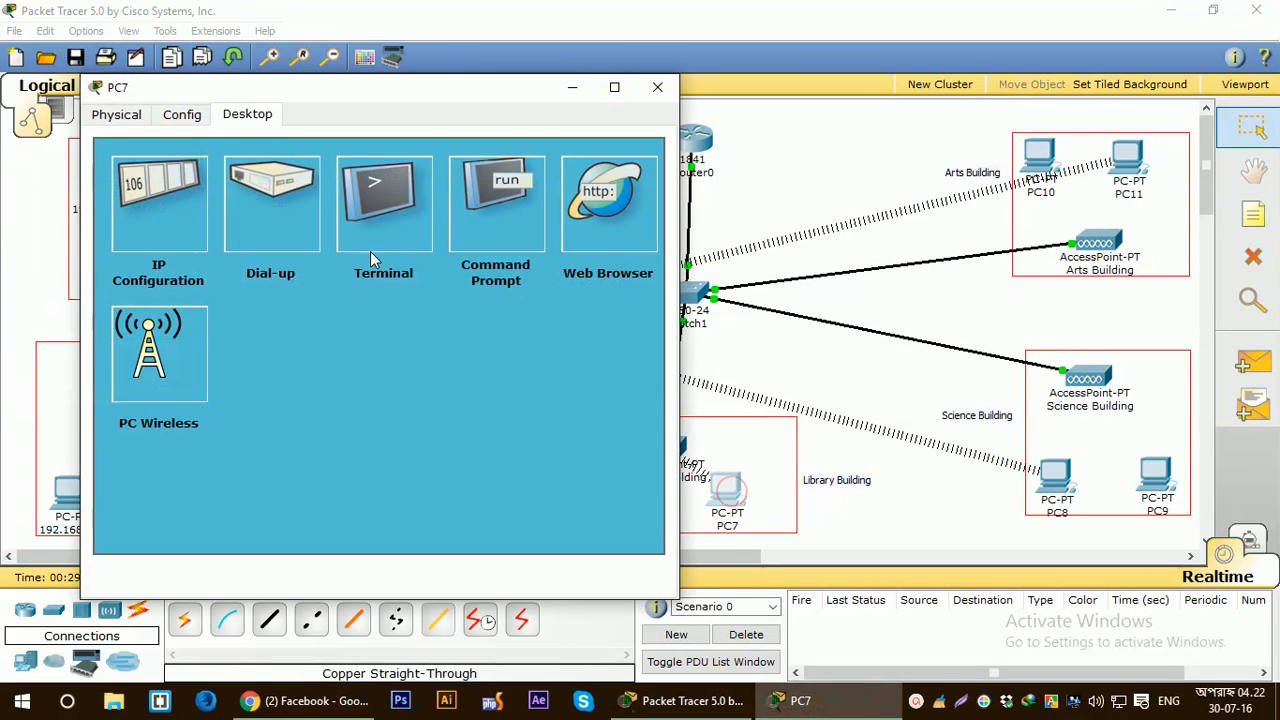
{"action": "left_click", "coordinate": [657, 87]}
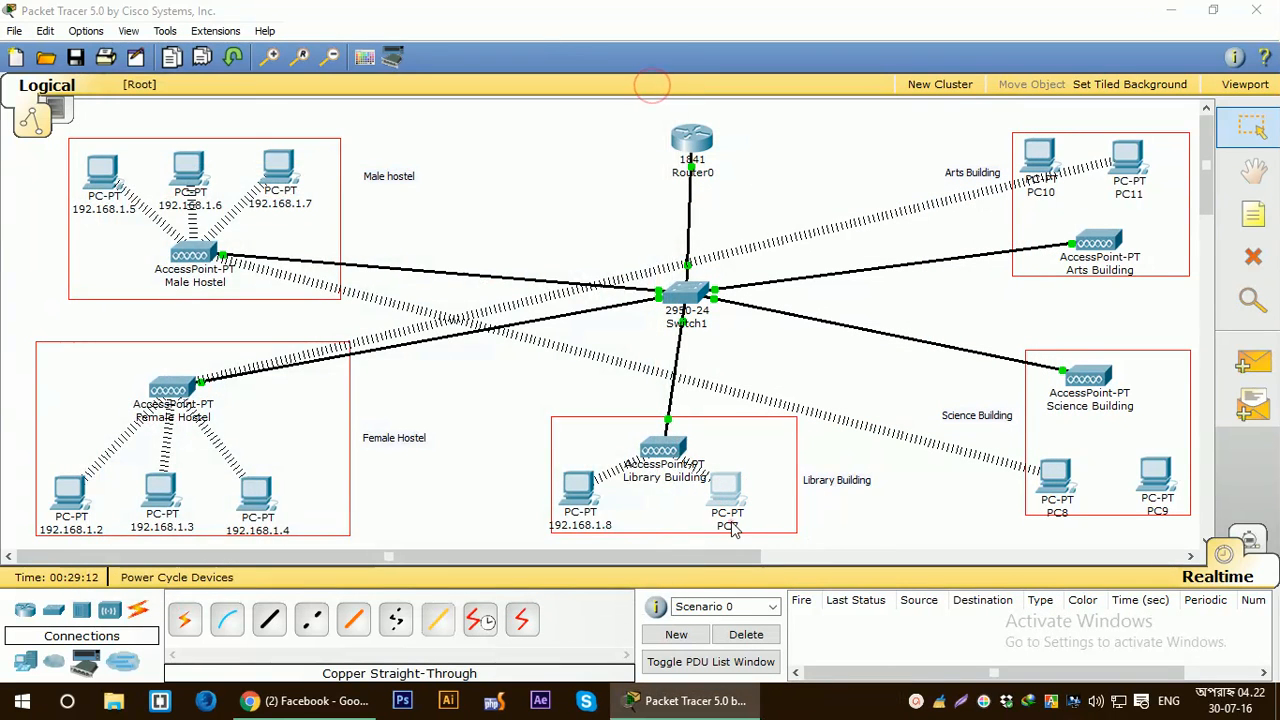
Rename PC7's label in the Library Building area to its IP address, 192.168.1.9
{"action": "left_click", "coordinate": [727, 526]}
{"action": "type", "text": "192.168.1."}
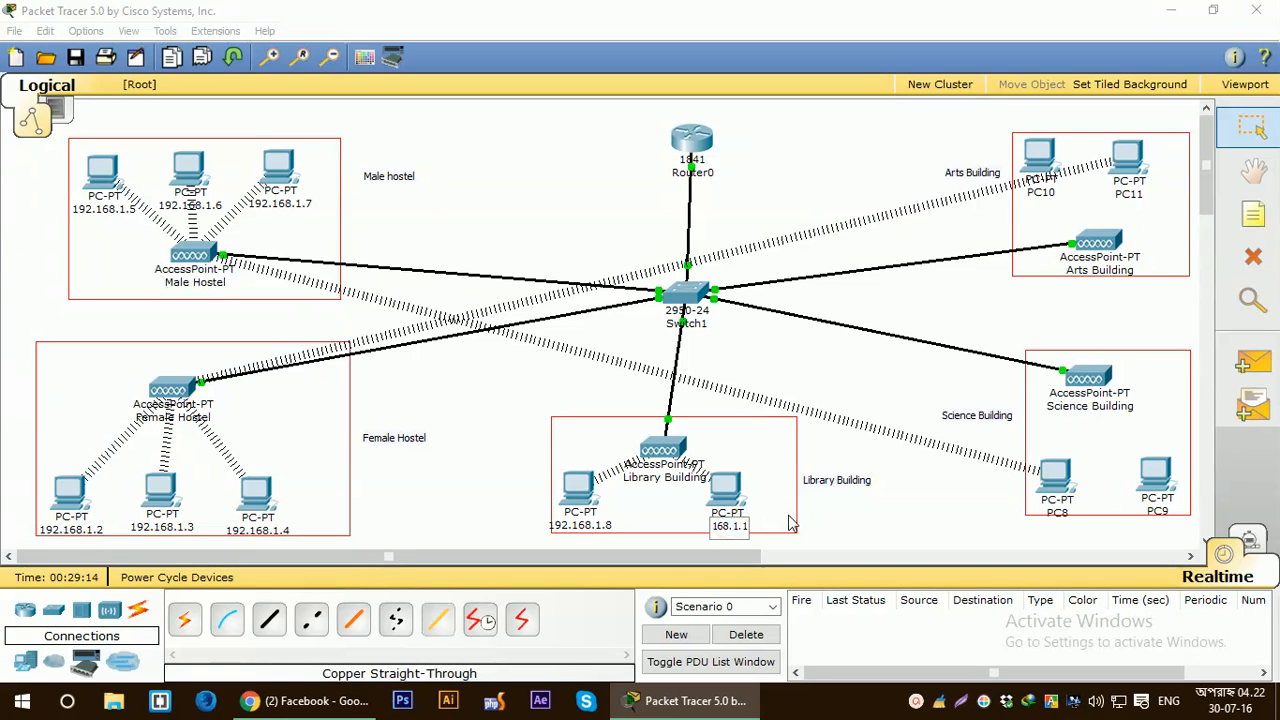
{"action": "type", "text": "9"}
{"action": "key", "text": "Return"}
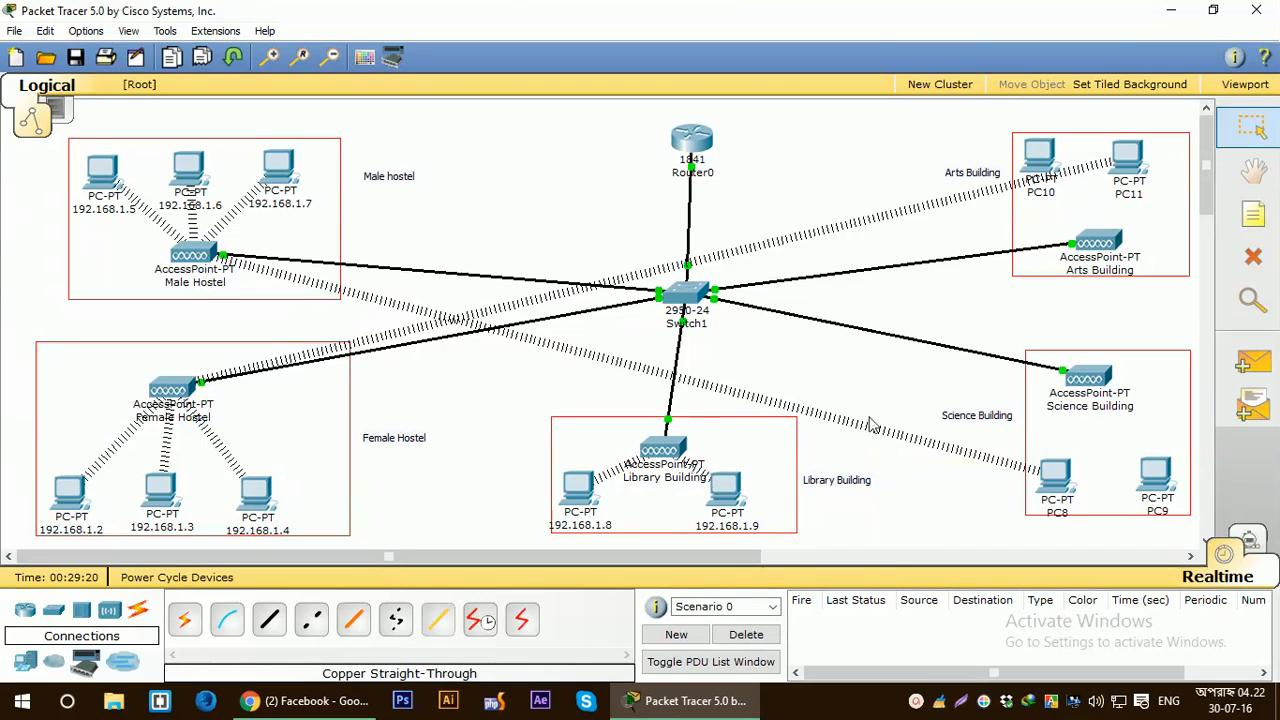
Open PC8's wireless utility and refresh its list of available wireless networks
{"action": "left_click", "coordinate": [1060, 484]}
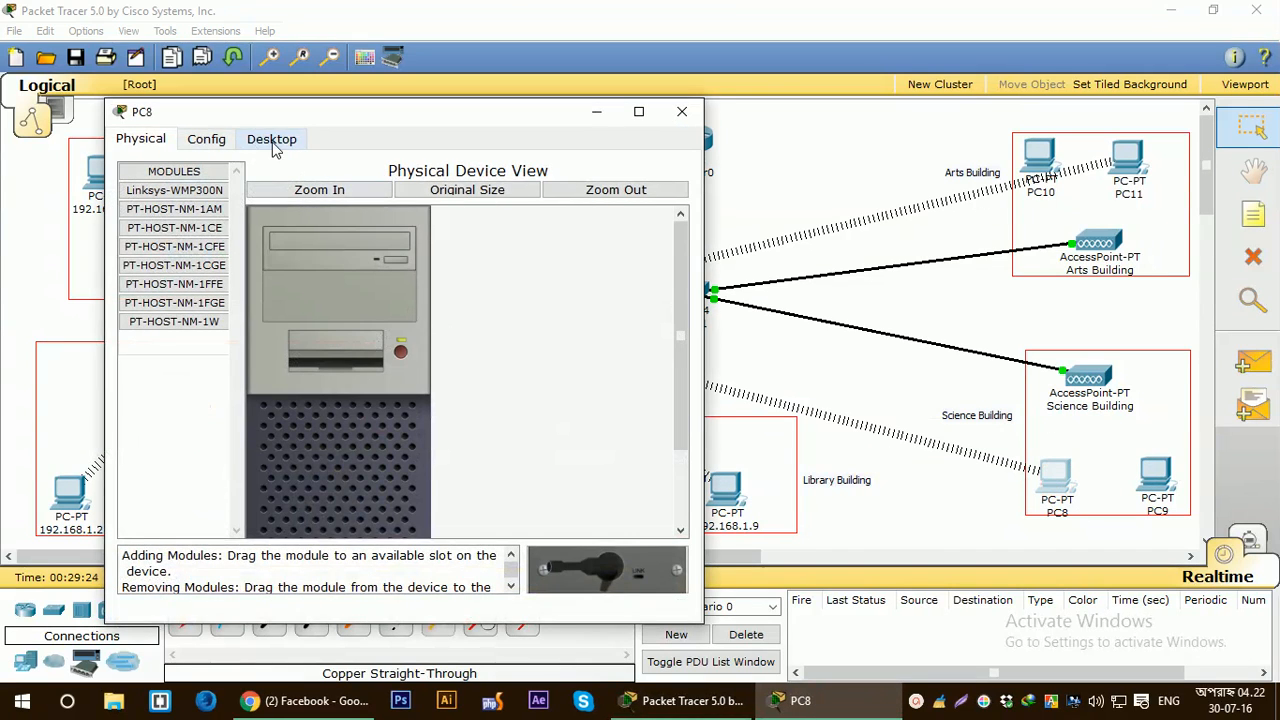
{"action": "left_click", "coordinate": [274, 142]}
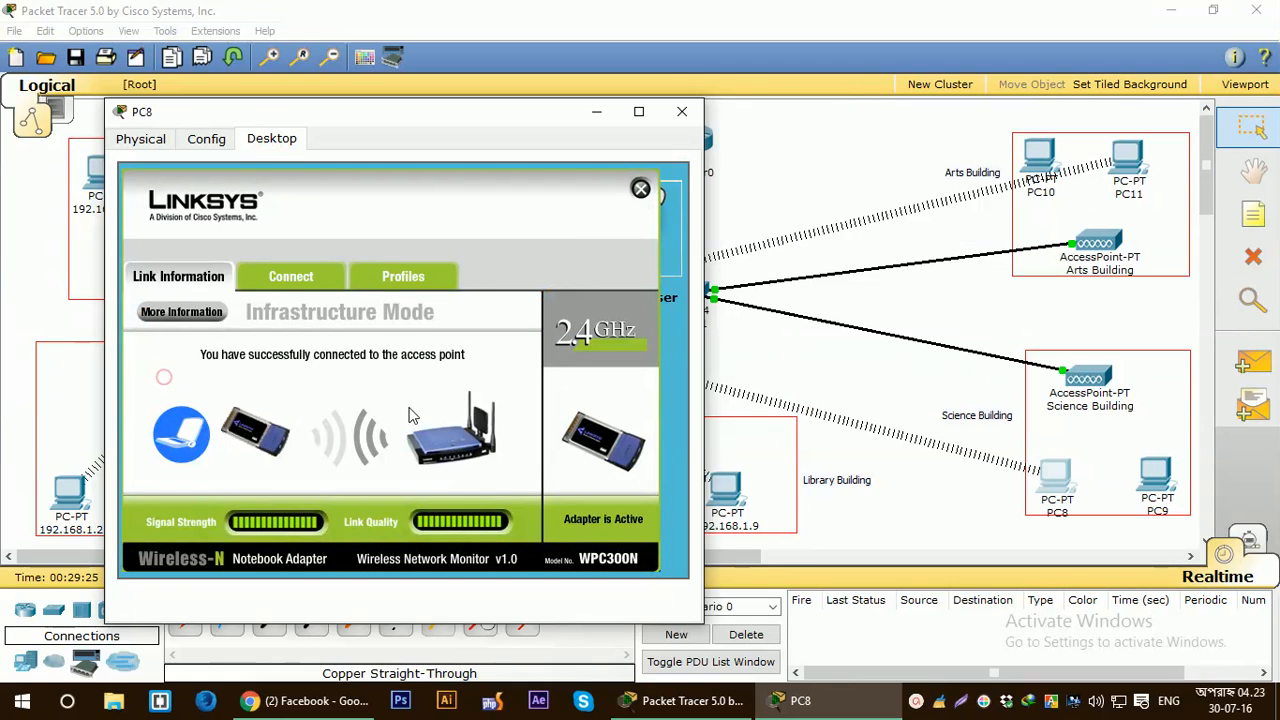
{"action": "left_click", "coordinate": [298, 278]}
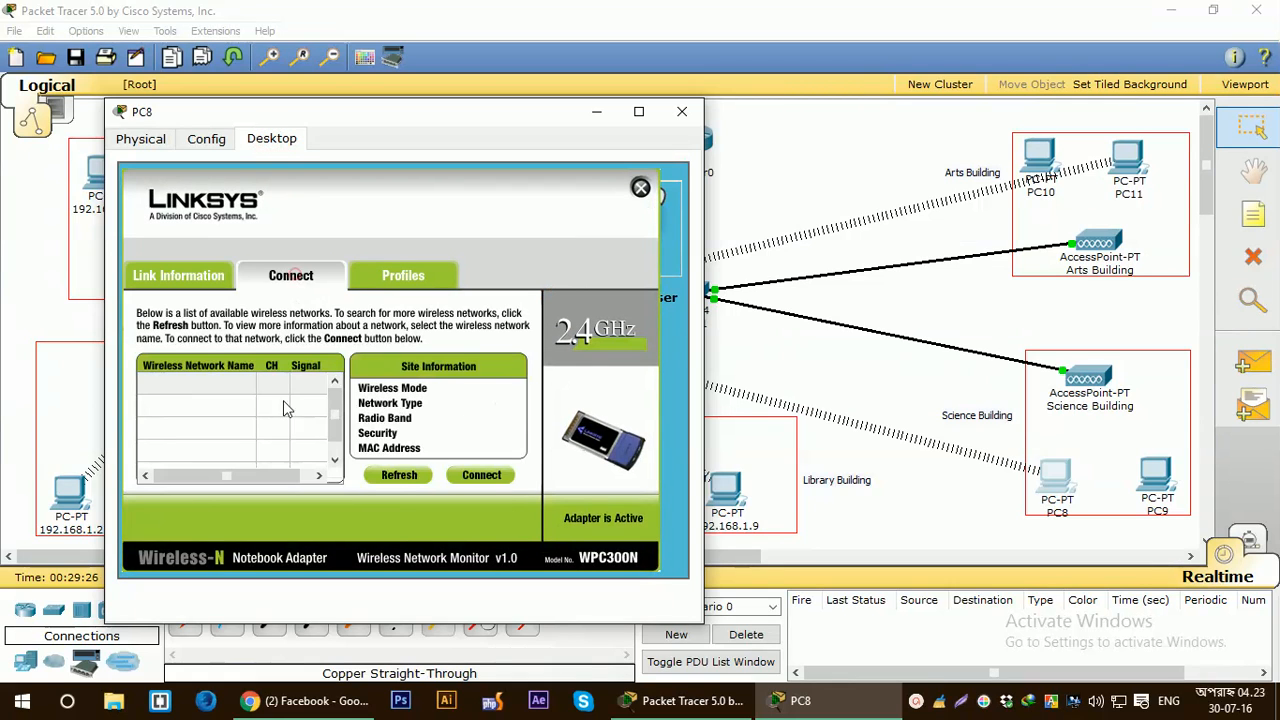
{"action": "left_click", "coordinate": [396, 483]}
{"action": "left_click", "coordinate": [396, 481]}
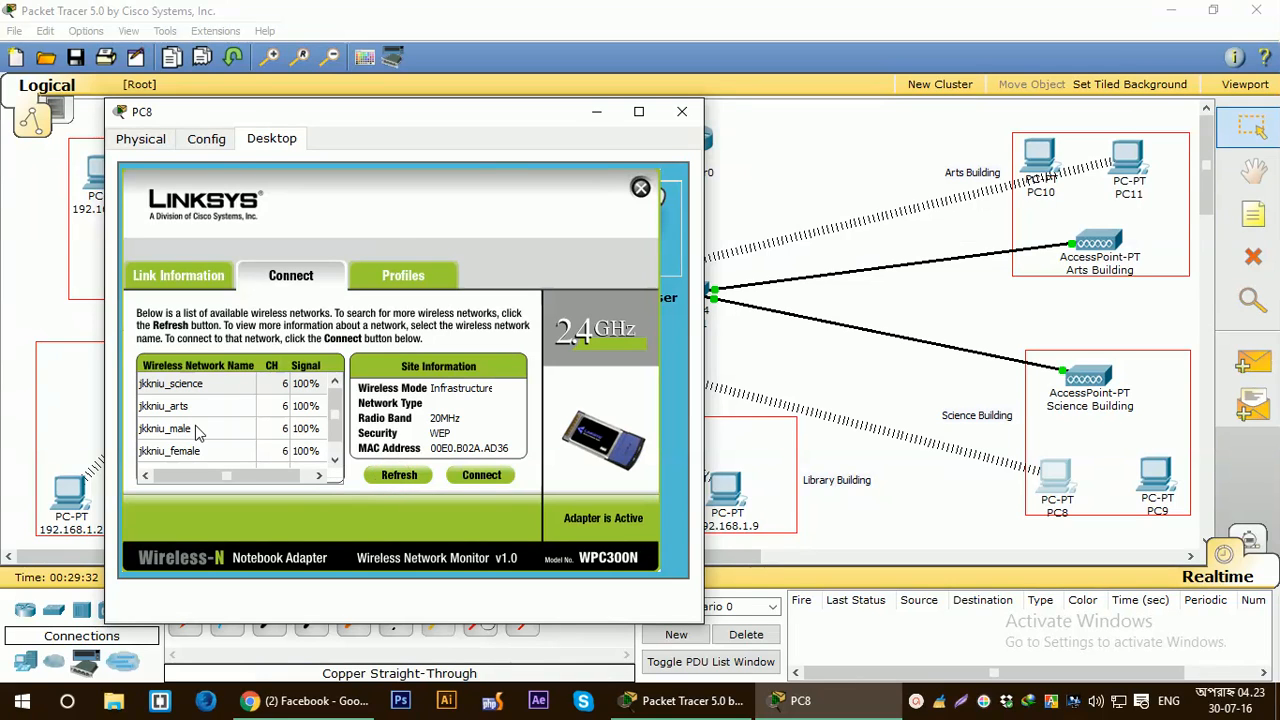
Connect PC8 to the jkkniu_science wireless network by entering its WEP key, and close the wireless utility
{"action": "left_click", "coordinate": [198, 384]}
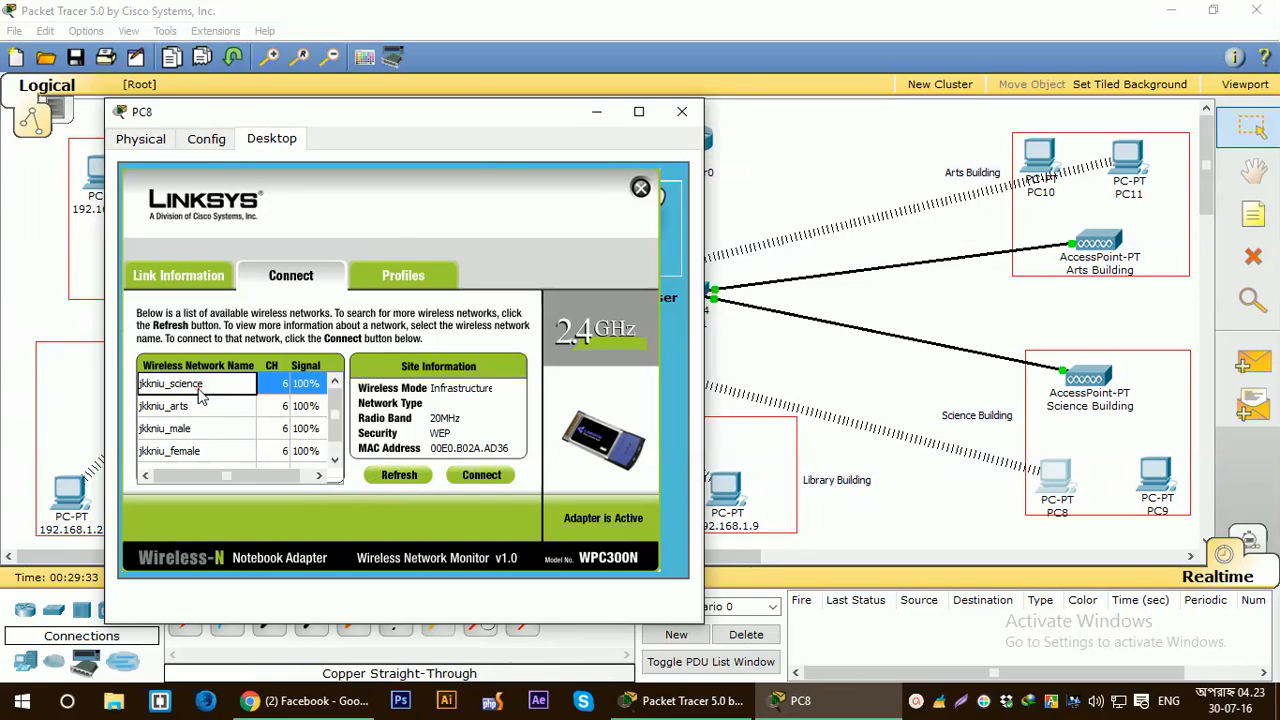
{"action": "left_click", "coordinate": [480, 476]}
{"action": "left_click", "coordinate": [265, 445]}
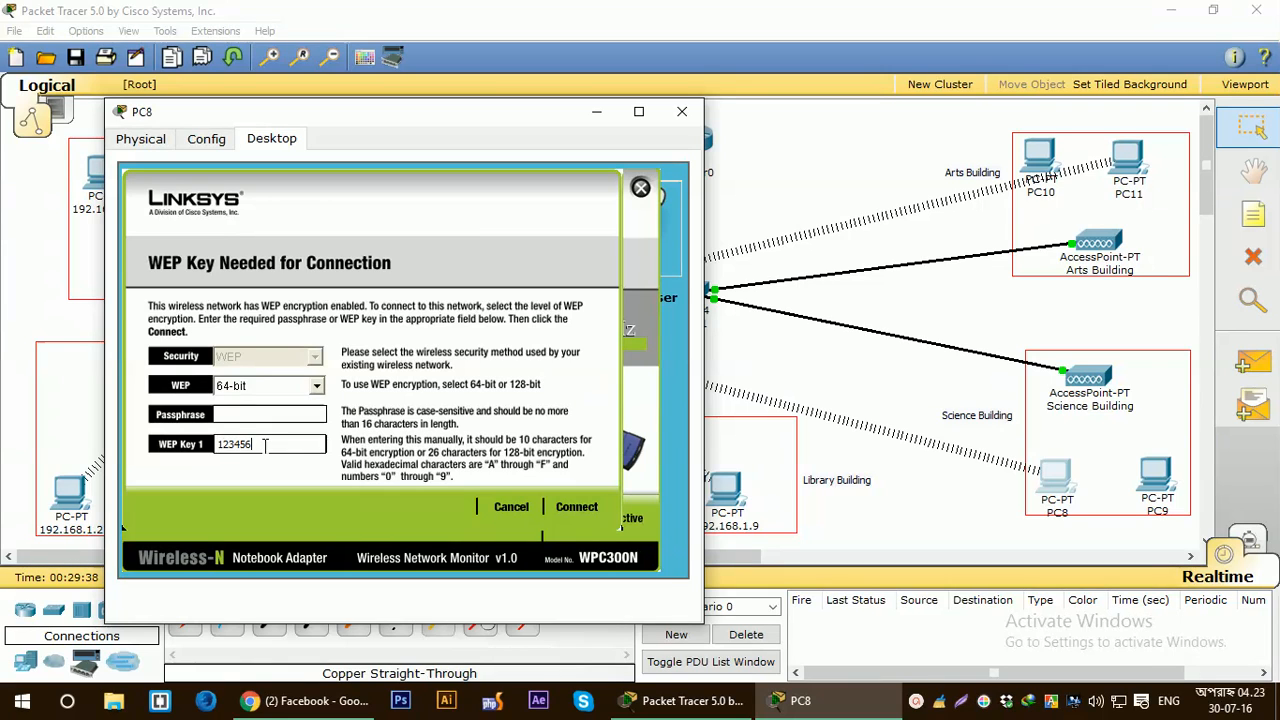
{"action": "left_click", "coordinate": [580, 507]}
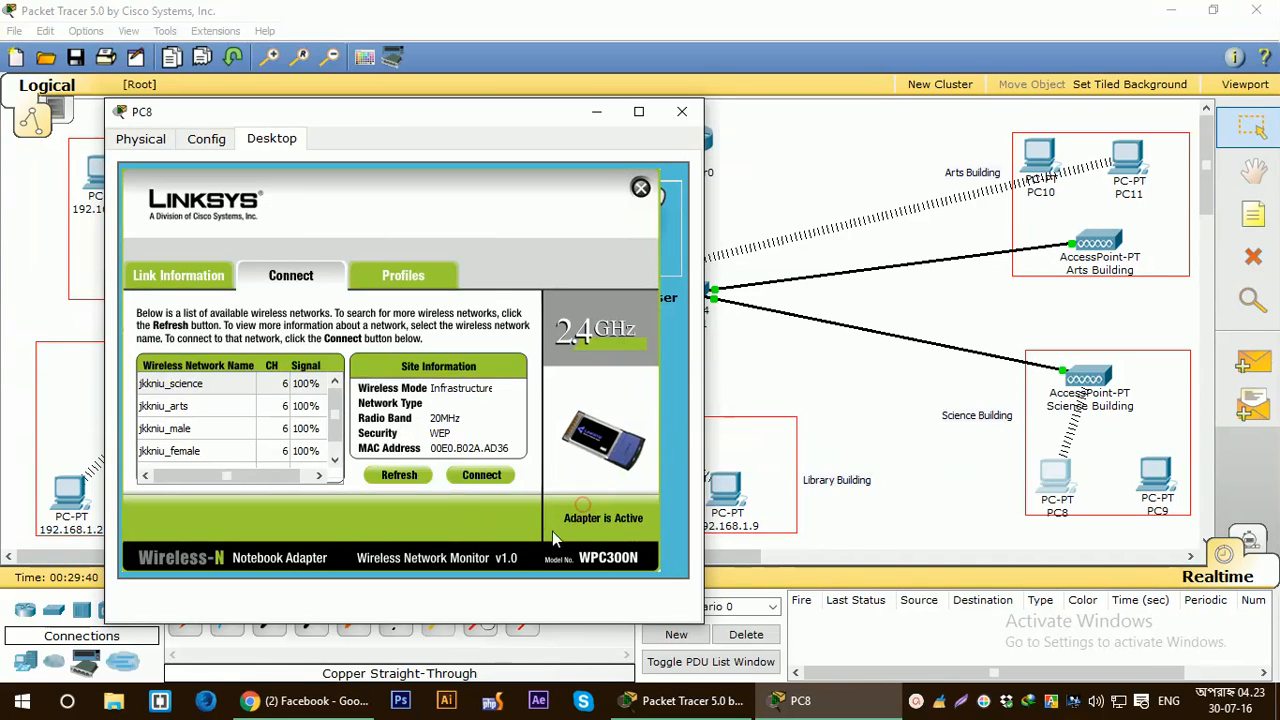
{"action": "left_click", "coordinate": [641, 188]}
Give PC8 a static IP configuration with address 192.168.1.10, subnet mask 255.255.255.0 and gateway 192.168.1.1, and close its window
{"action": "left_click", "coordinate": [152, 208]}
{"action": "left_click", "coordinate": [152, 254]}
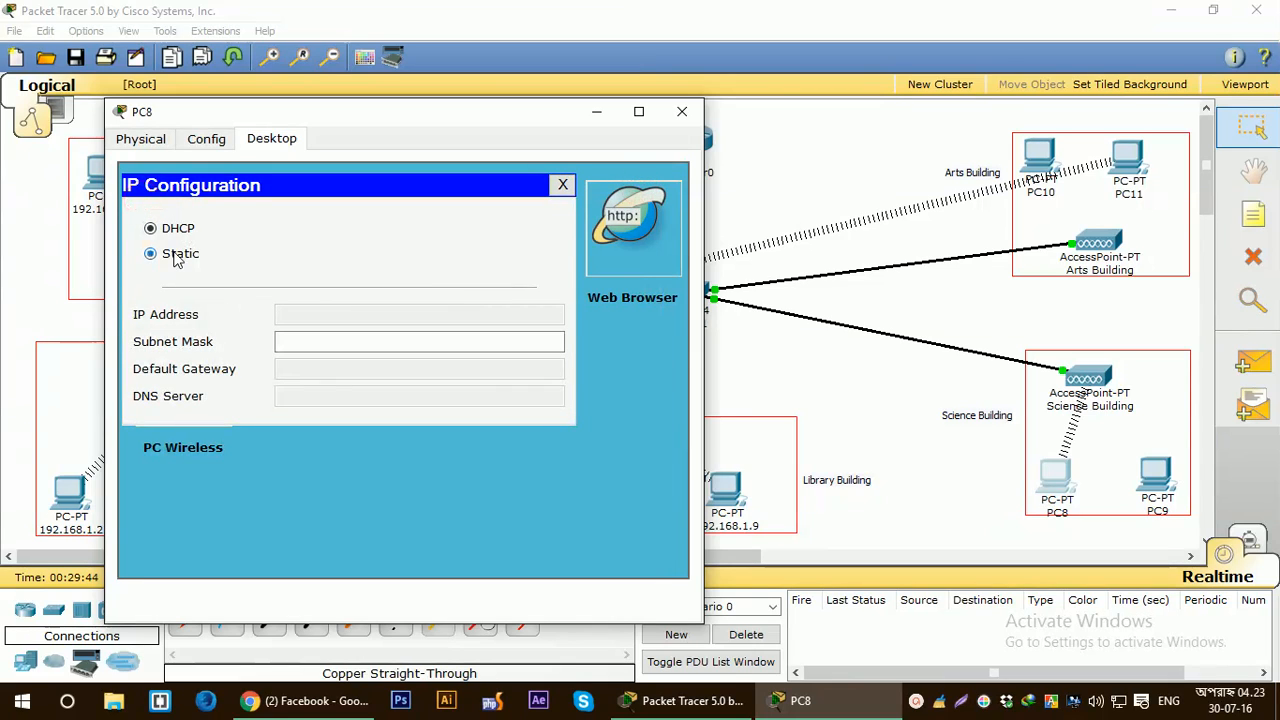
{"action": "left_click", "coordinate": [309, 313]}
{"action": "type", "text": "192.168.1.10"}
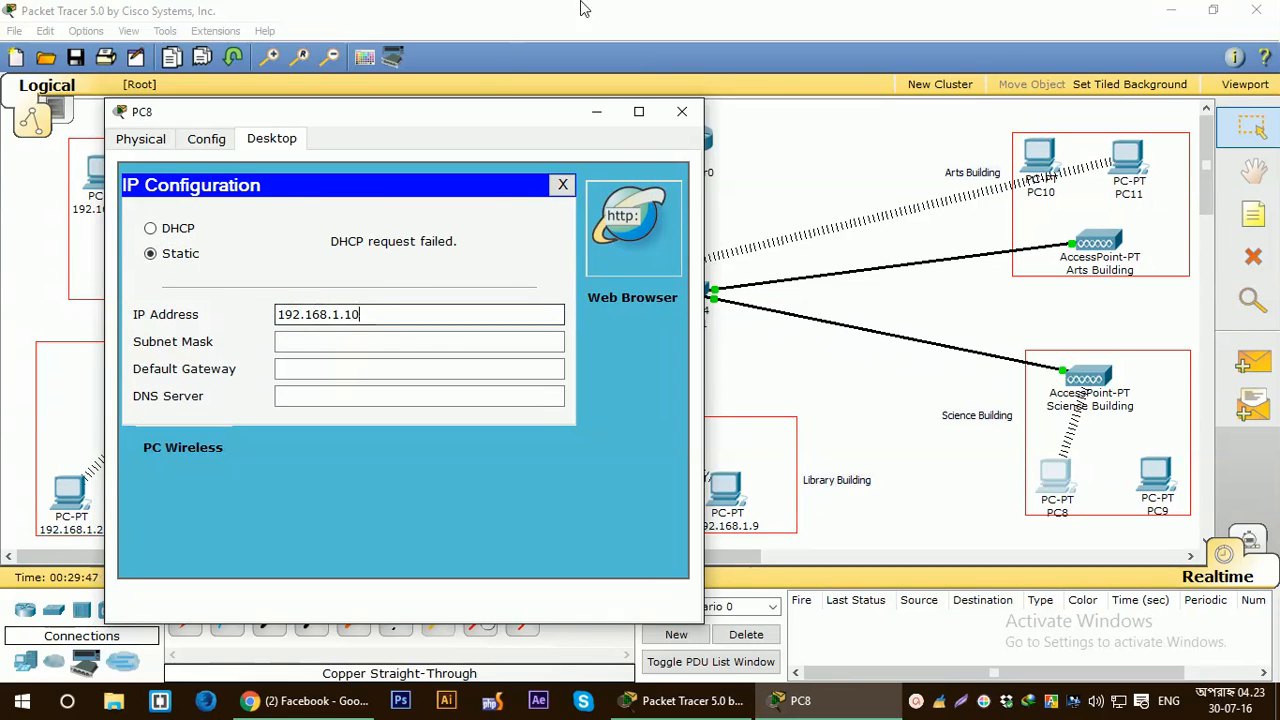
{"action": "left_click", "coordinate": [390, 338]}
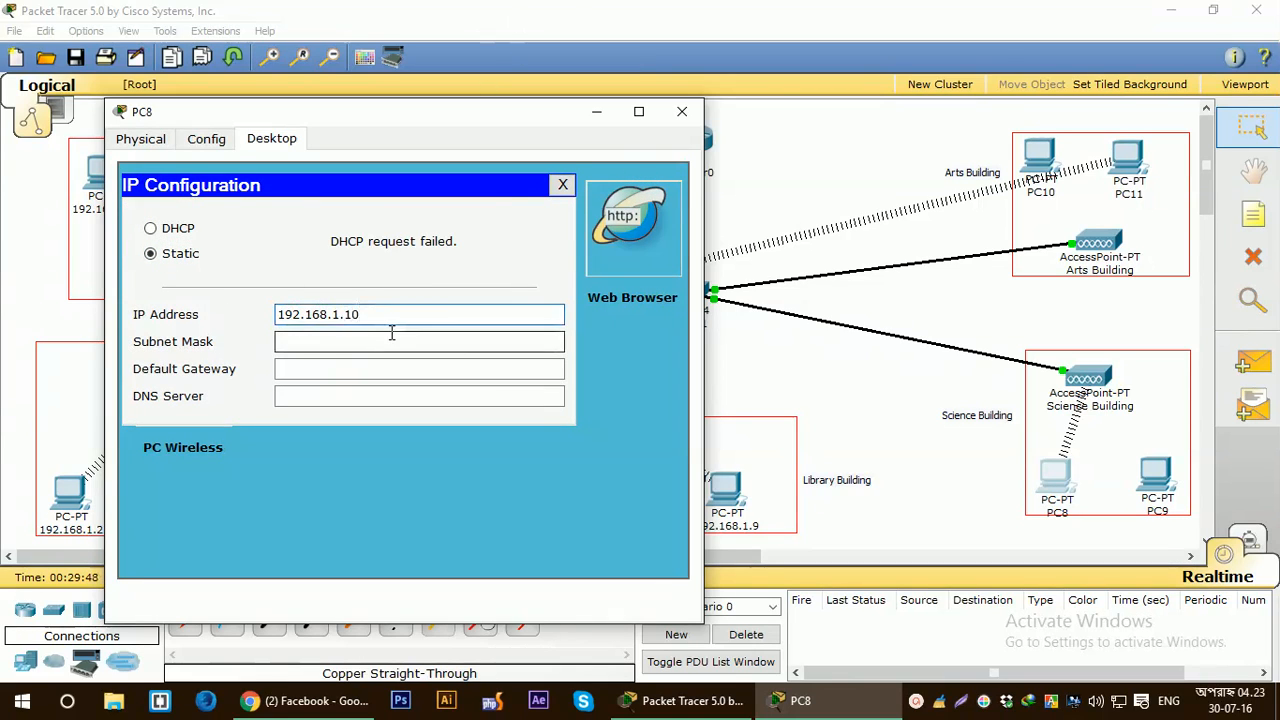
{"action": "type", "text": "255.255.255.0"}
{"action": "left_click", "coordinate": [408, 368]}
{"action": "type", "text": "192.168.1.1"}
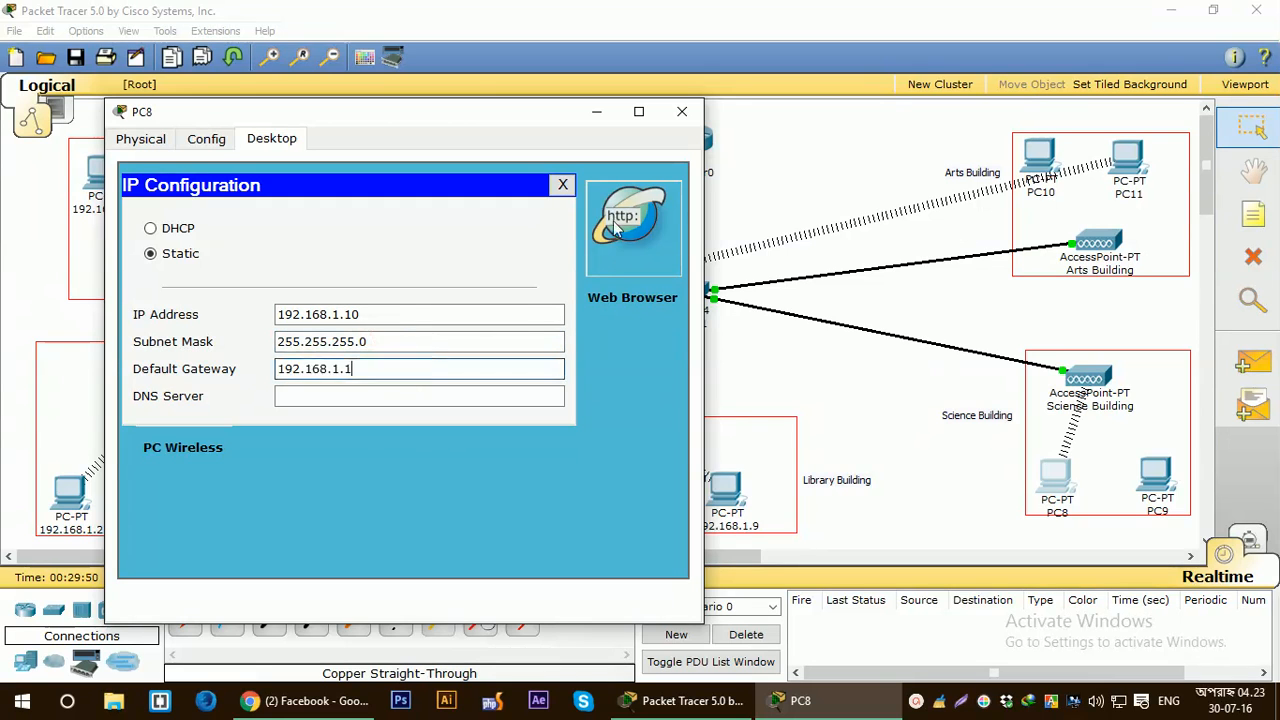
{"action": "left_click", "coordinate": [682, 111]}
Rename PC8's label in the Science Building area to its IP address, 192.168.1.10
{"action": "left_click", "coordinate": [1064, 514]}
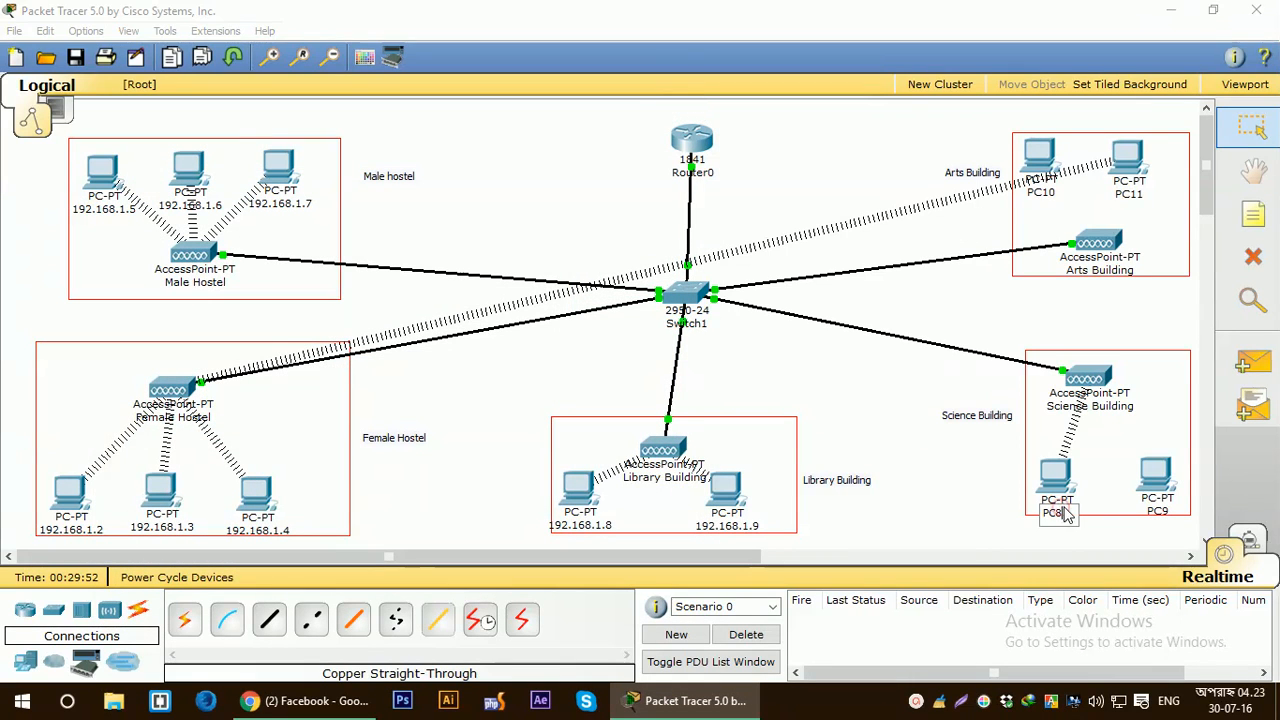
{"action": "double_click", "coordinate": [1065, 512]}
{"action": "type", "text": "192.168.1.1"}
{"action": "type", "text": "0"}
{"action": "left_click", "coordinate": [1000, 515]}
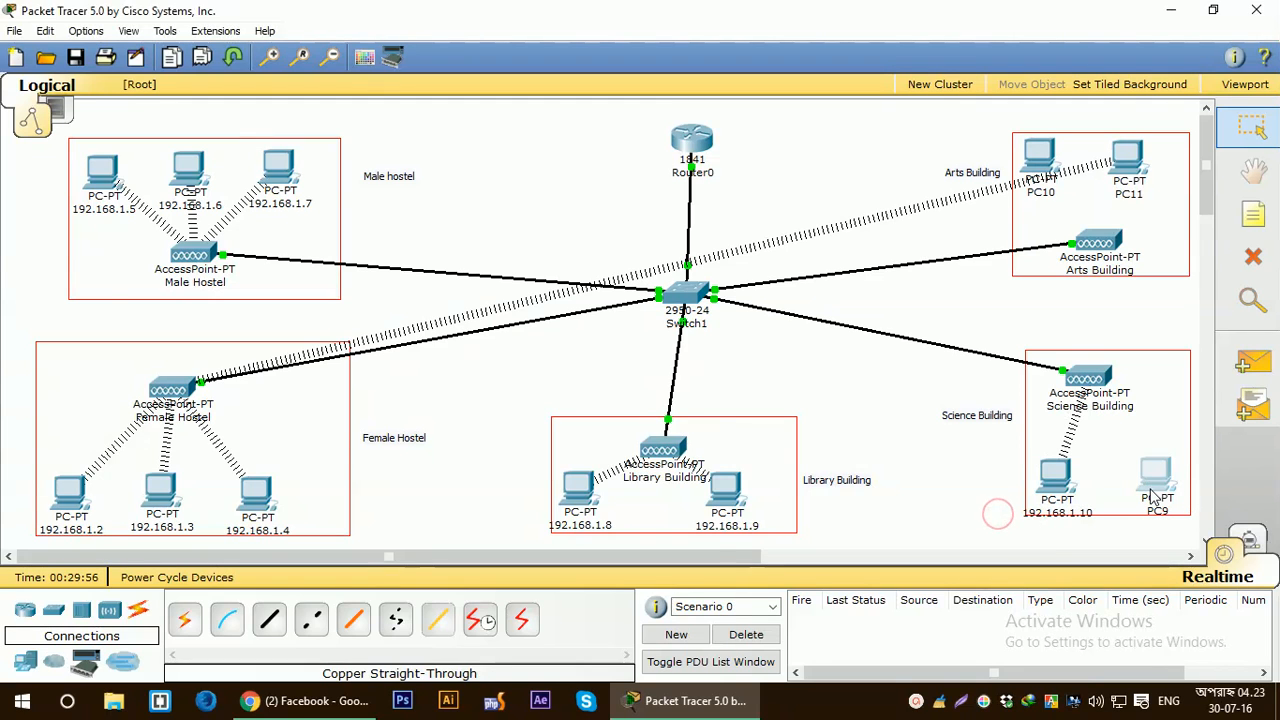
Open PC9's wireless utility and refresh its list of available wireless networks
{"action": "left_click", "coordinate": [1155, 478]}
{"action": "left_click", "coordinate": [296, 164]}
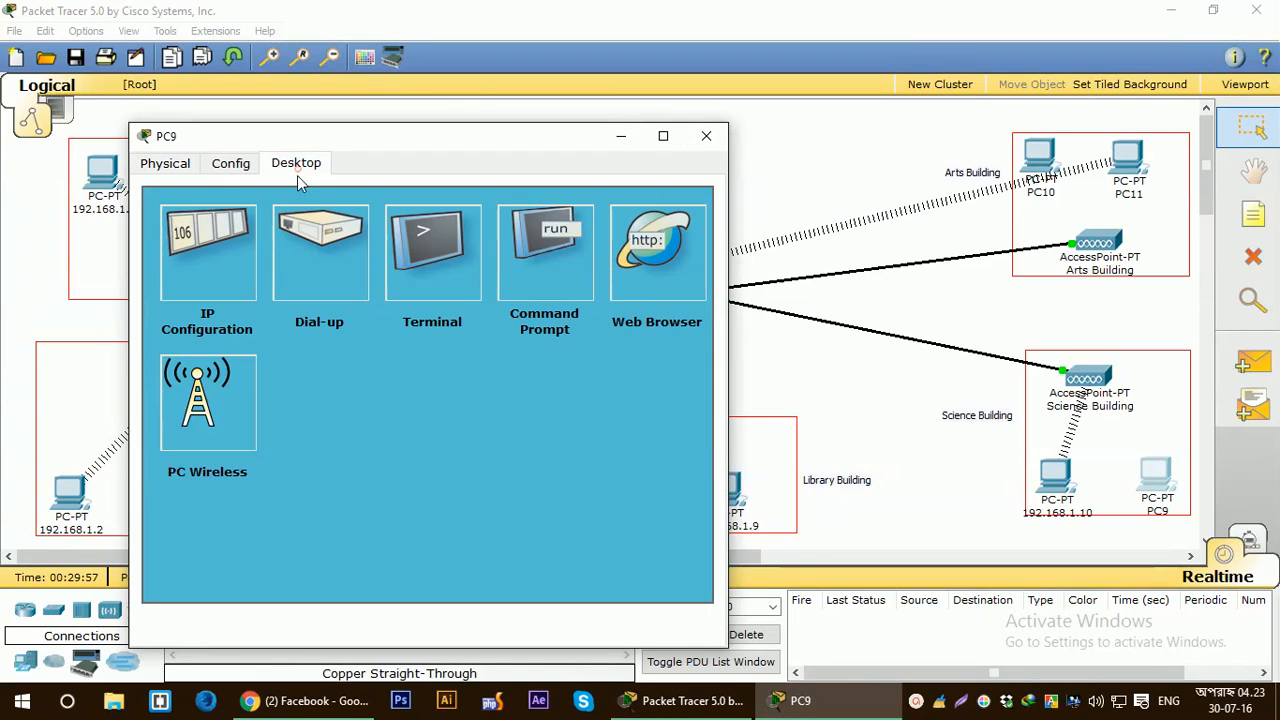
{"action": "left_click", "coordinate": [205, 408]}
{"action": "left_click", "coordinate": [310, 306]}
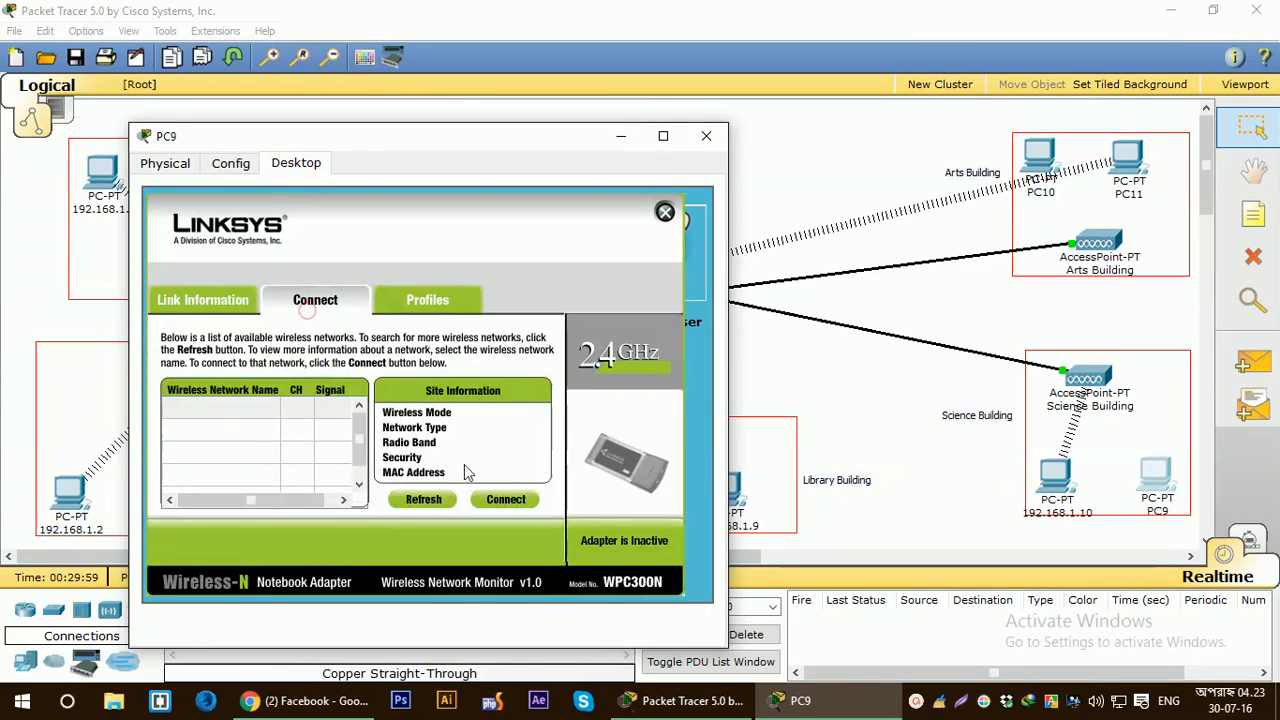
{"action": "left_click", "coordinate": [416, 504]}
{"action": "left_click", "coordinate": [416, 504]}
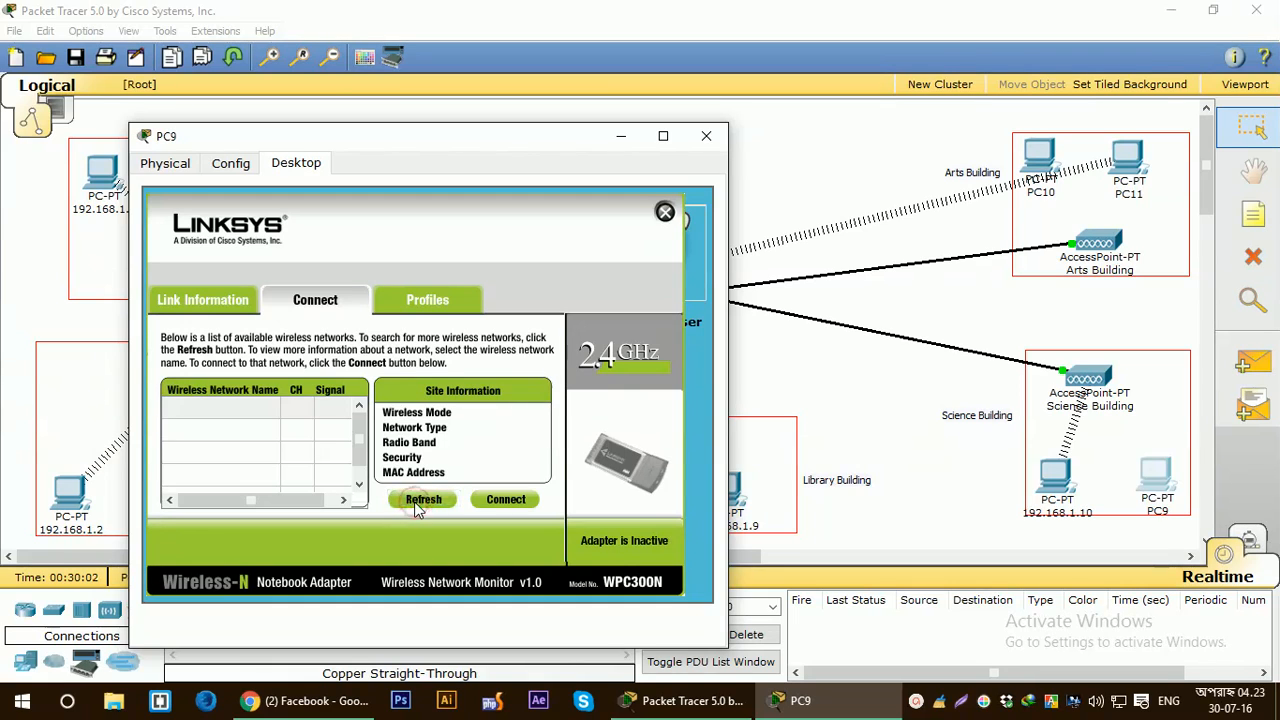
{"action": "left_click", "coordinate": [416, 504]}
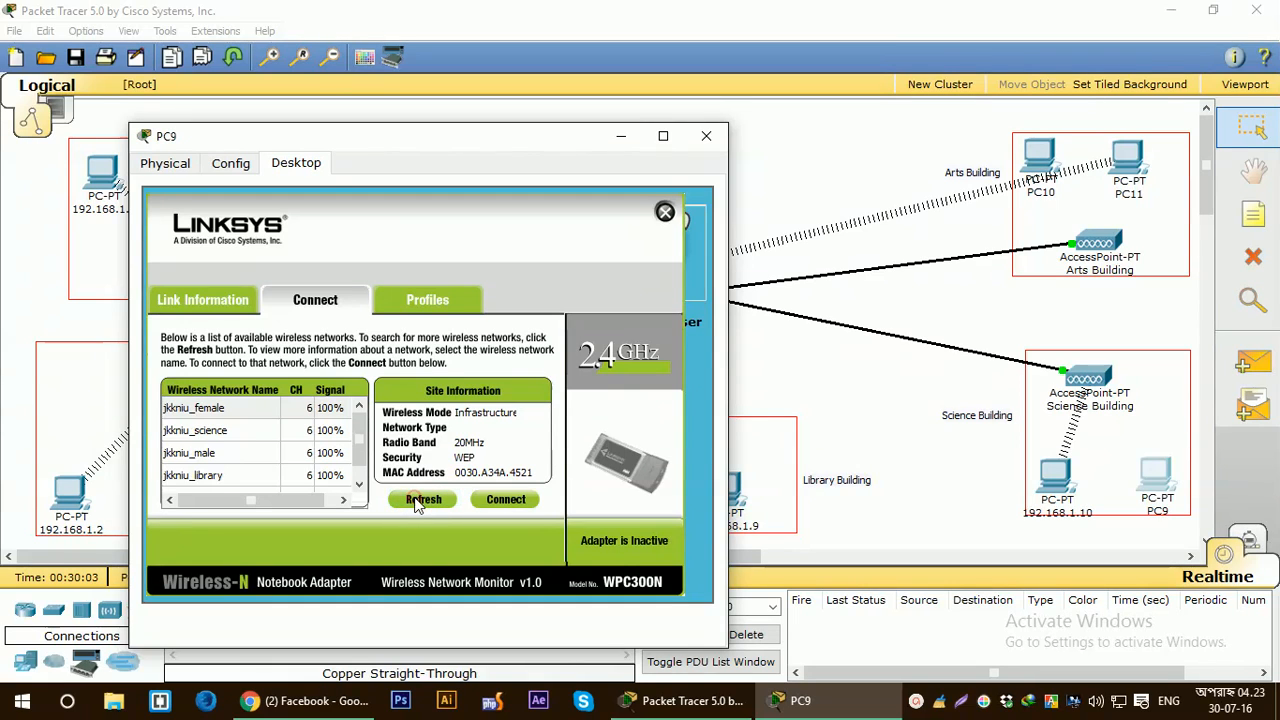
Connect PC9 to the jkkniu_science wireless network by entering its WEP key, and close the wireless utility
{"action": "left_click", "coordinate": [203, 432]}
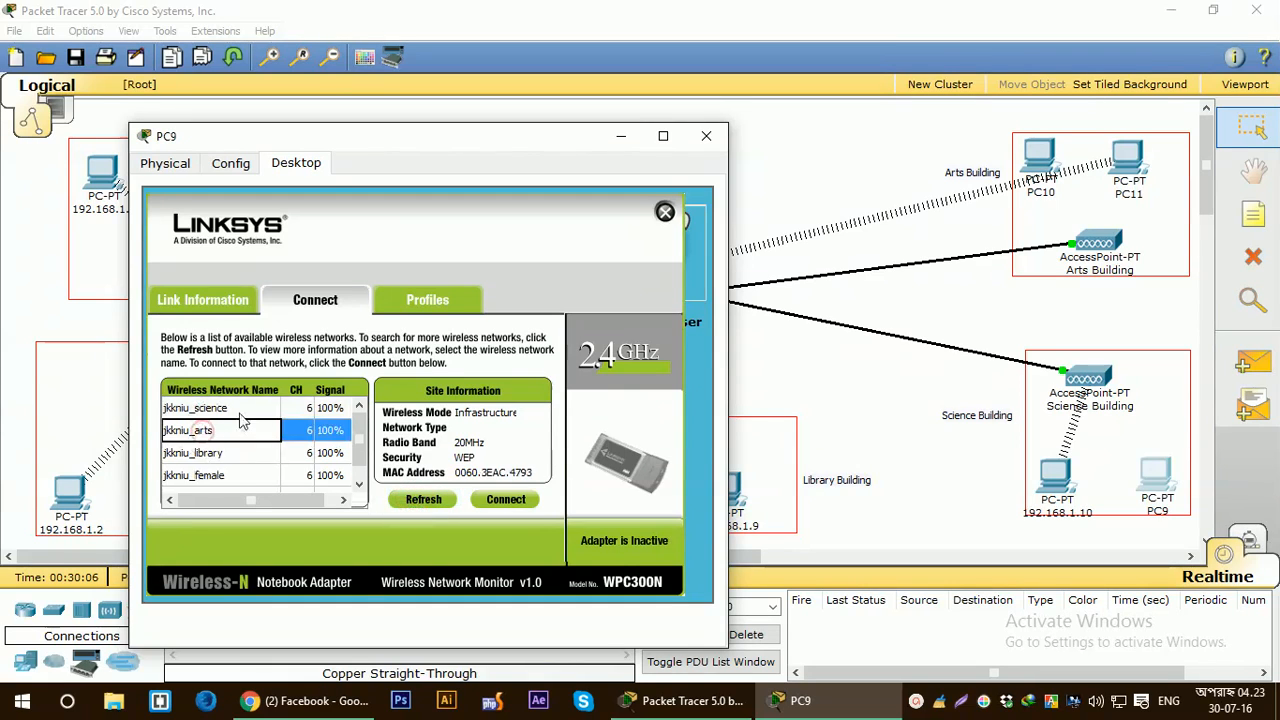
{"action": "left_click", "coordinate": [238, 410]}
{"action": "left_click", "coordinate": [505, 499]}
{"action": "left_click", "coordinate": [320, 470]}
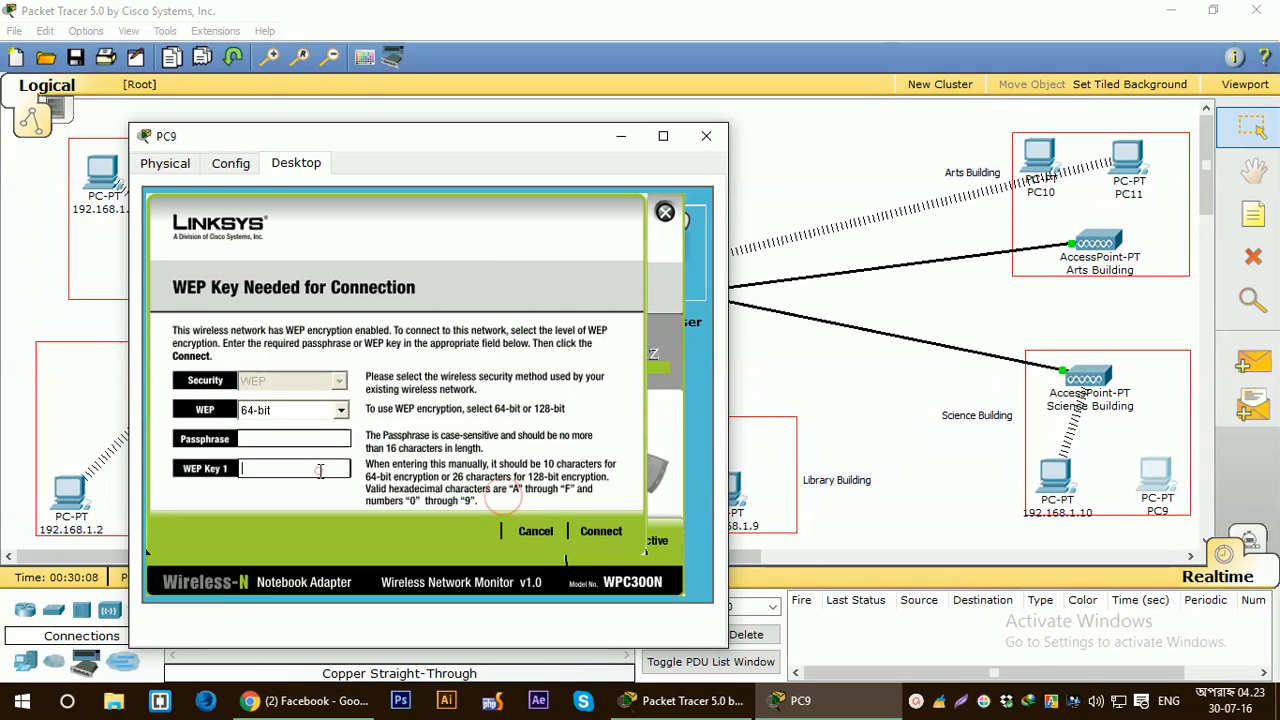
{"action": "type", "text": "1234567890"}
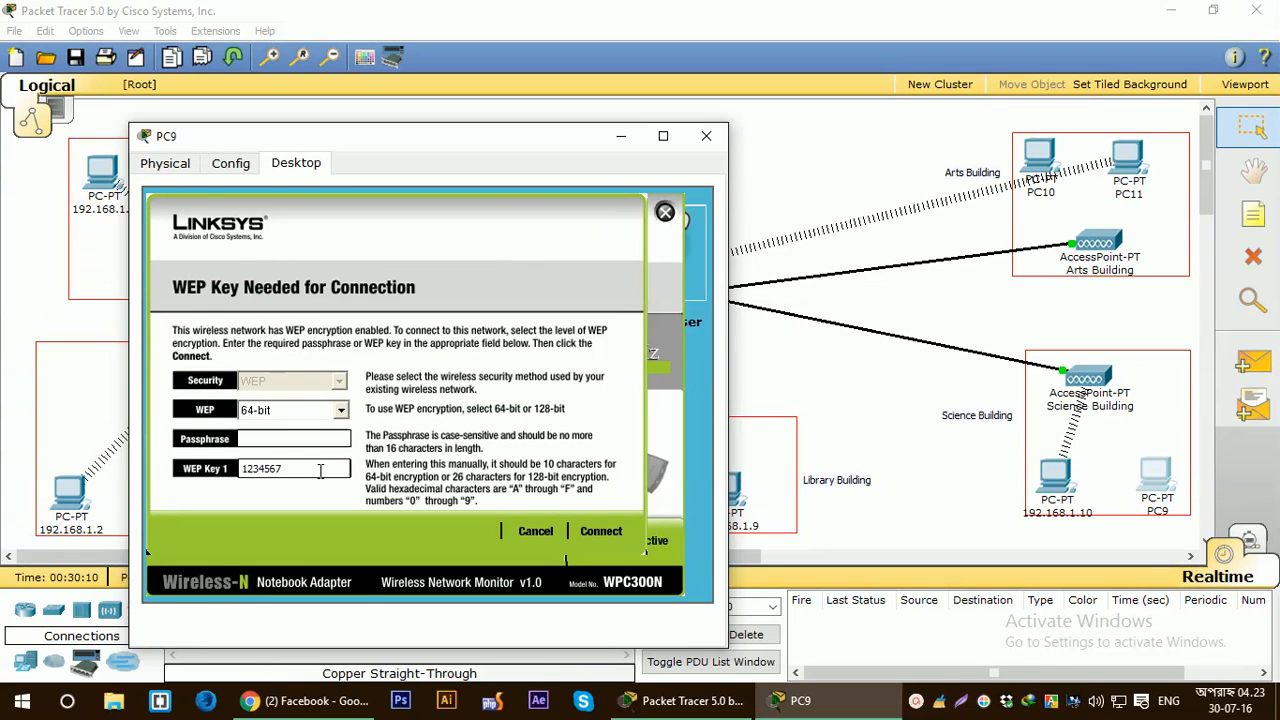
{"action": "left_click", "coordinate": [599, 538]}
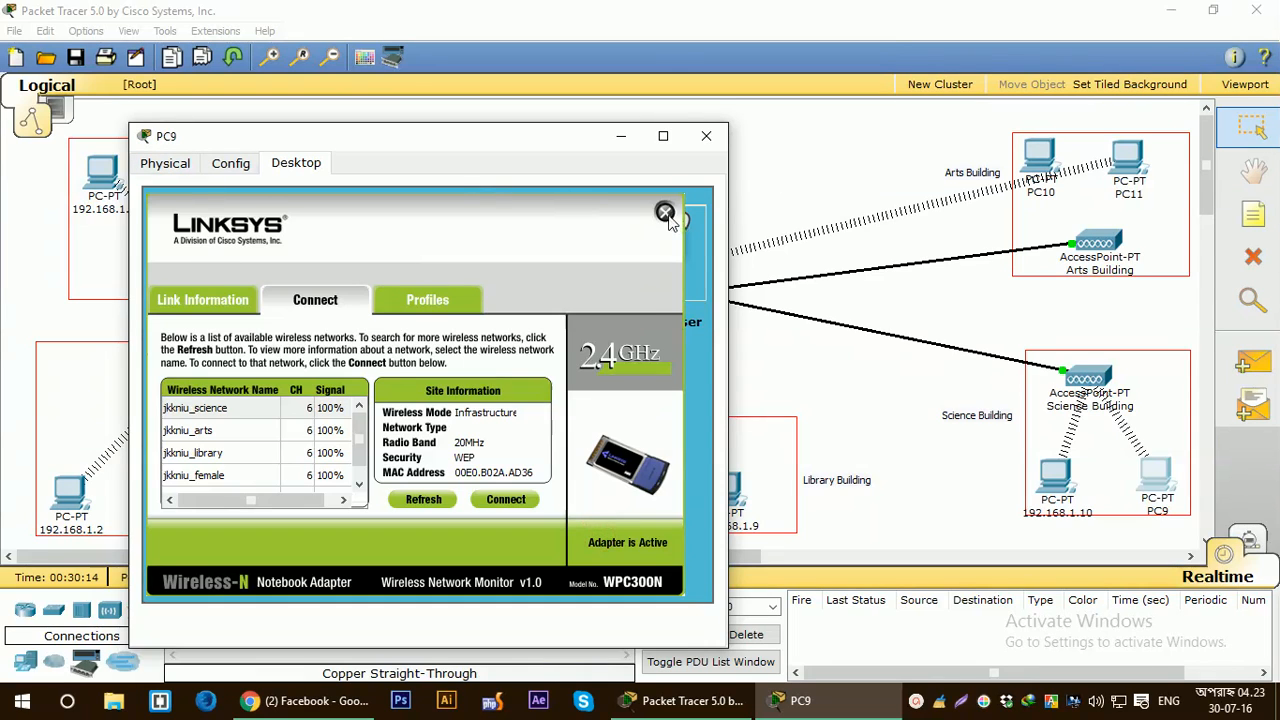
{"action": "left_click", "coordinate": [665, 213]}
Give PC9 a static IP configuration with address 192.168.1.11, subnet mask 255.255.255.0 and gateway 192.168.1.1
{"action": "left_click", "coordinate": [206, 250]}
{"action": "left_click", "coordinate": [178, 278]}
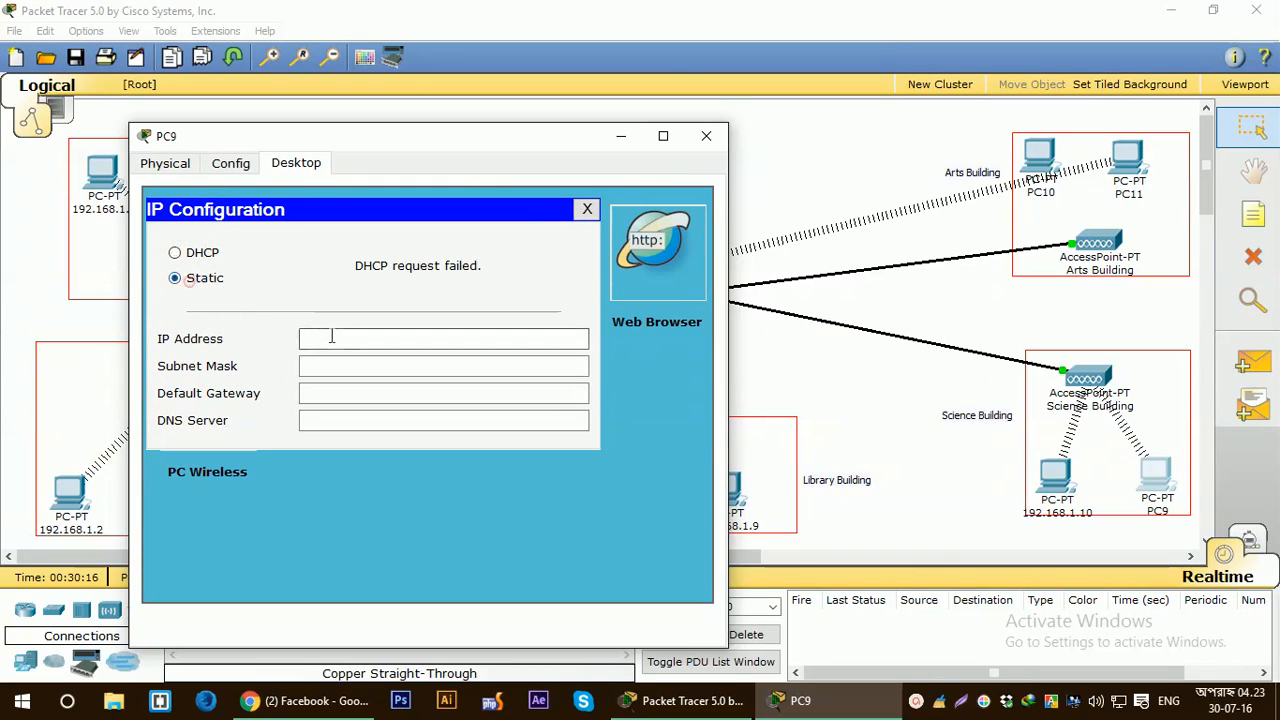
{"action": "left_click", "coordinate": [331, 337]}
{"action": "type", "text": "192.168.1.1"}
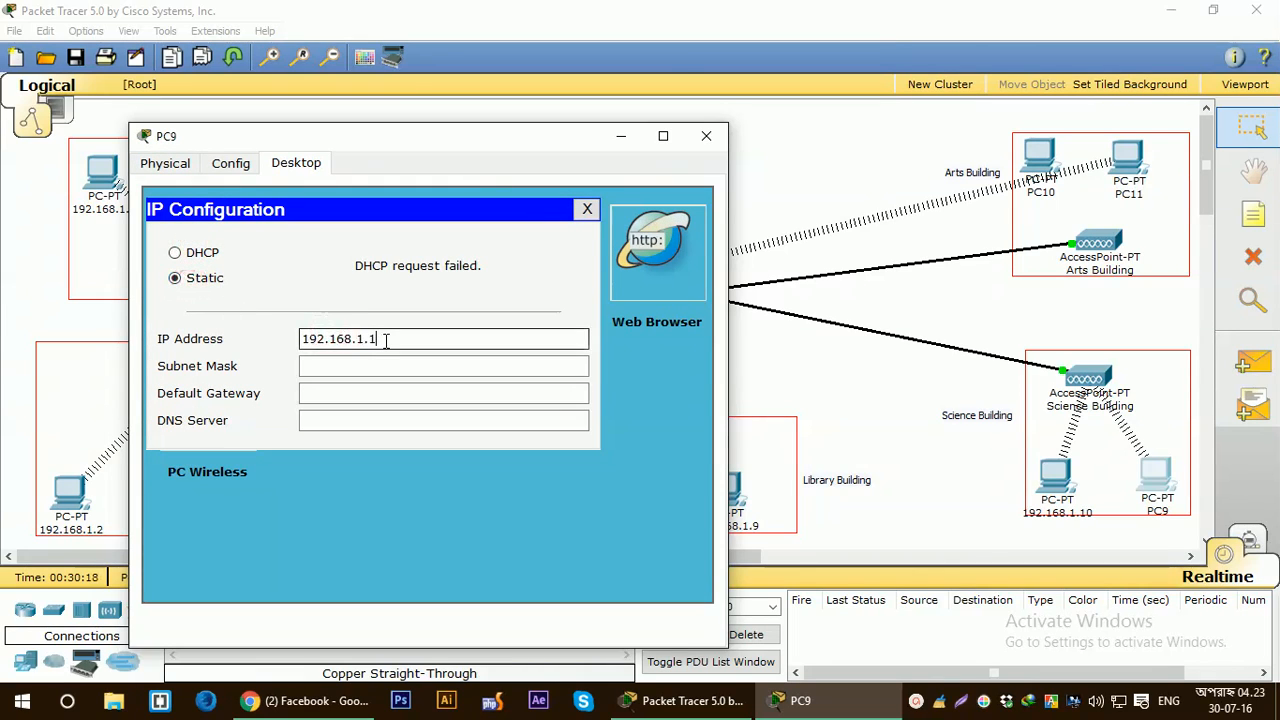
{"action": "type", "text": "1"}
{"action": "left_click", "coordinate": [365, 366]}
{"action": "left_click", "coordinate": [375, 394]}
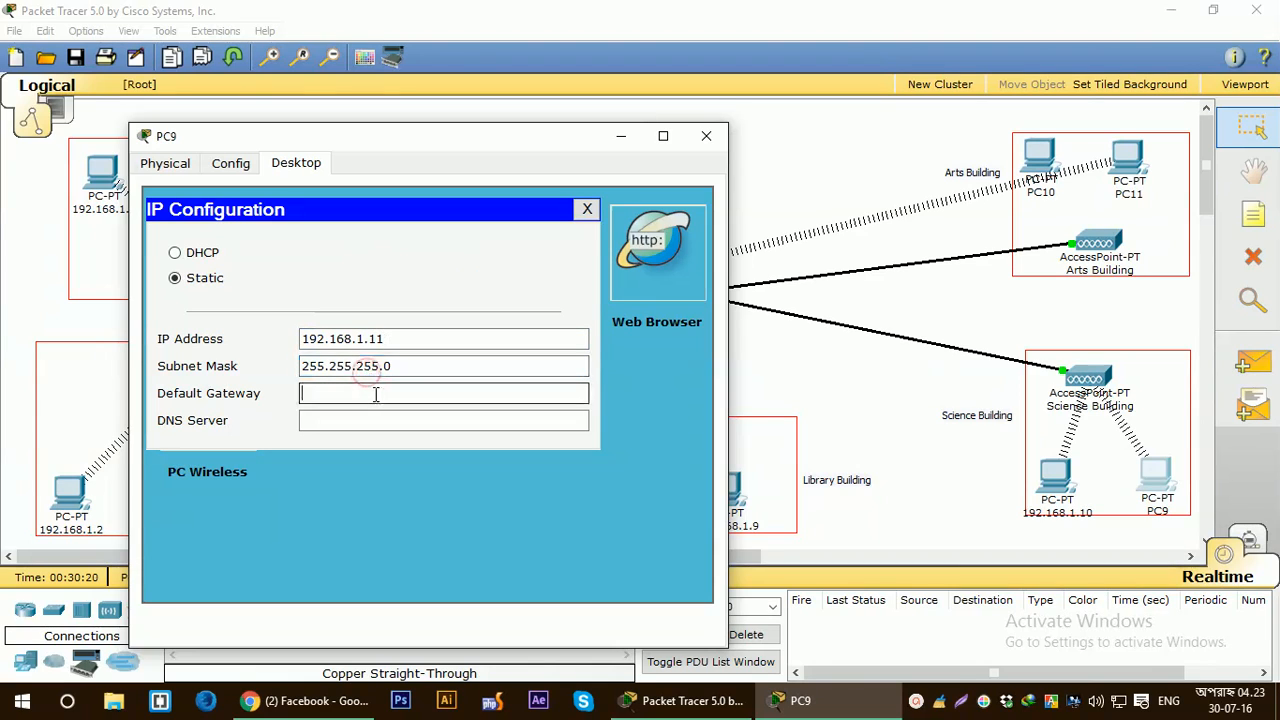
{"action": "type", "text": "192.168.1.1"}
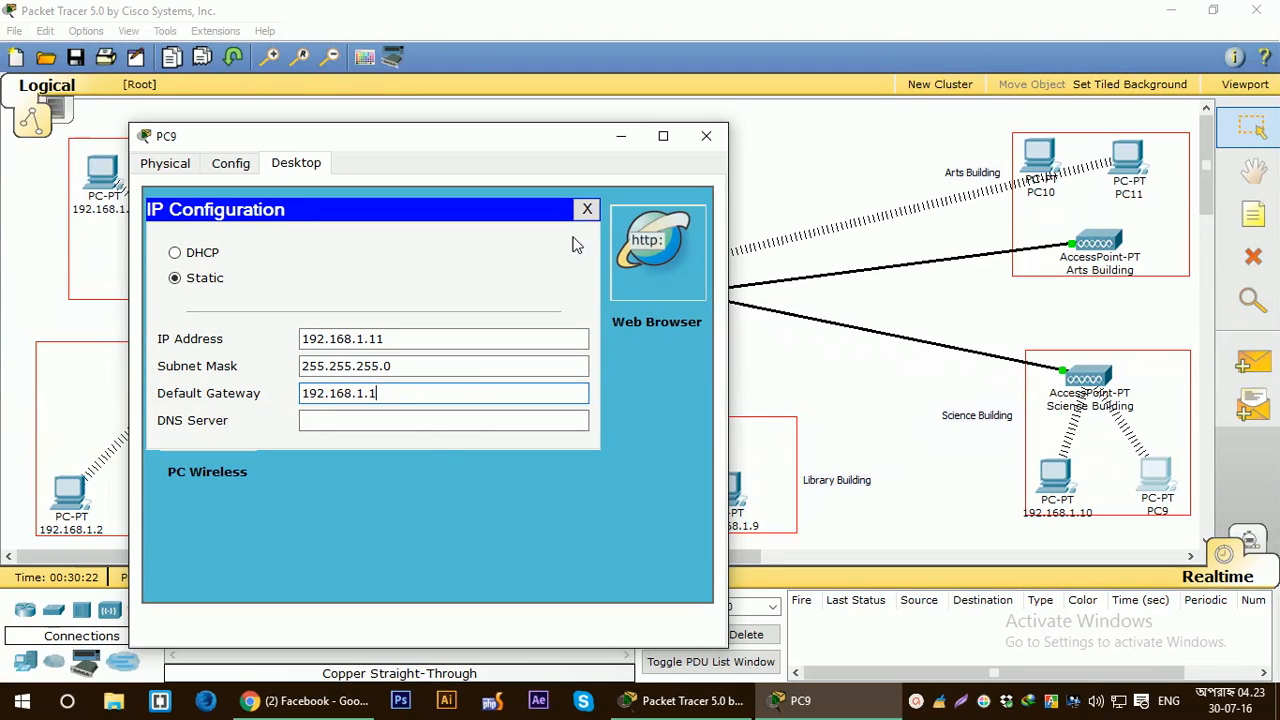
Close PC9's window and rename its label in the Science Building area to its IP address, 192.168.1.11
{"action": "left_click", "coordinate": [706, 140]}
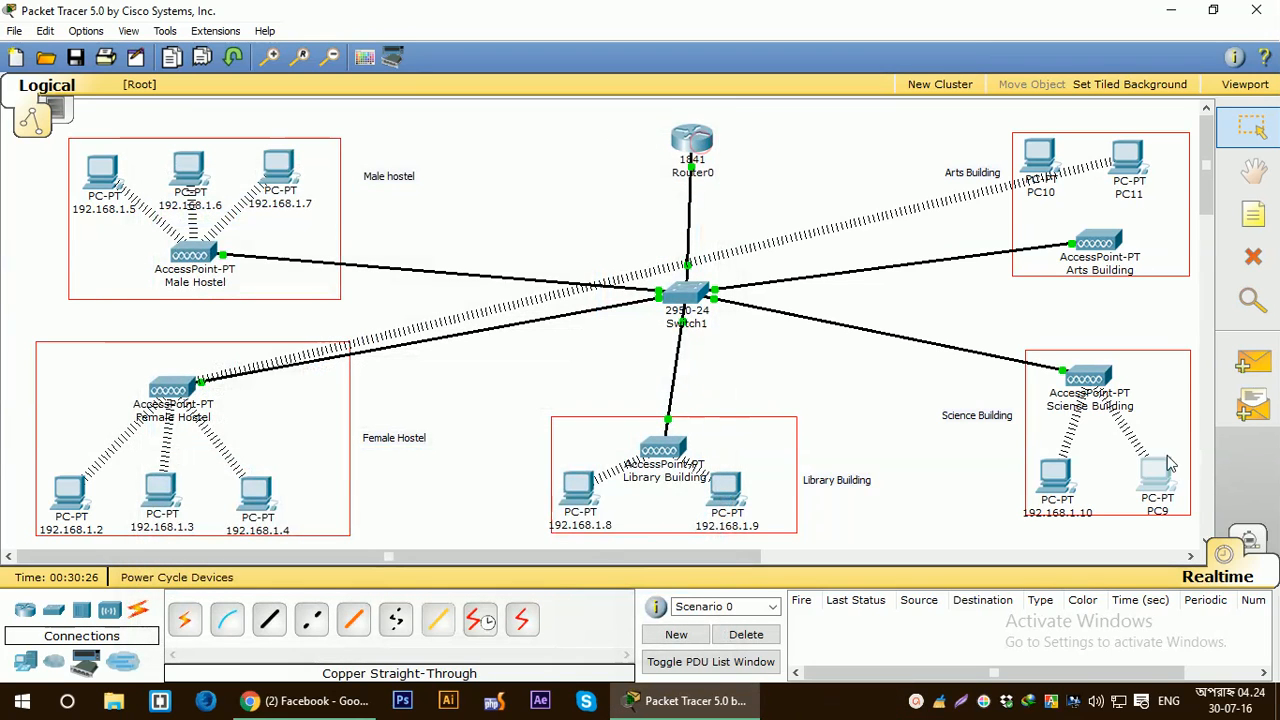
{"action": "left_click", "coordinate": [1158, 507]}
{"action": "type", "text": "1"}
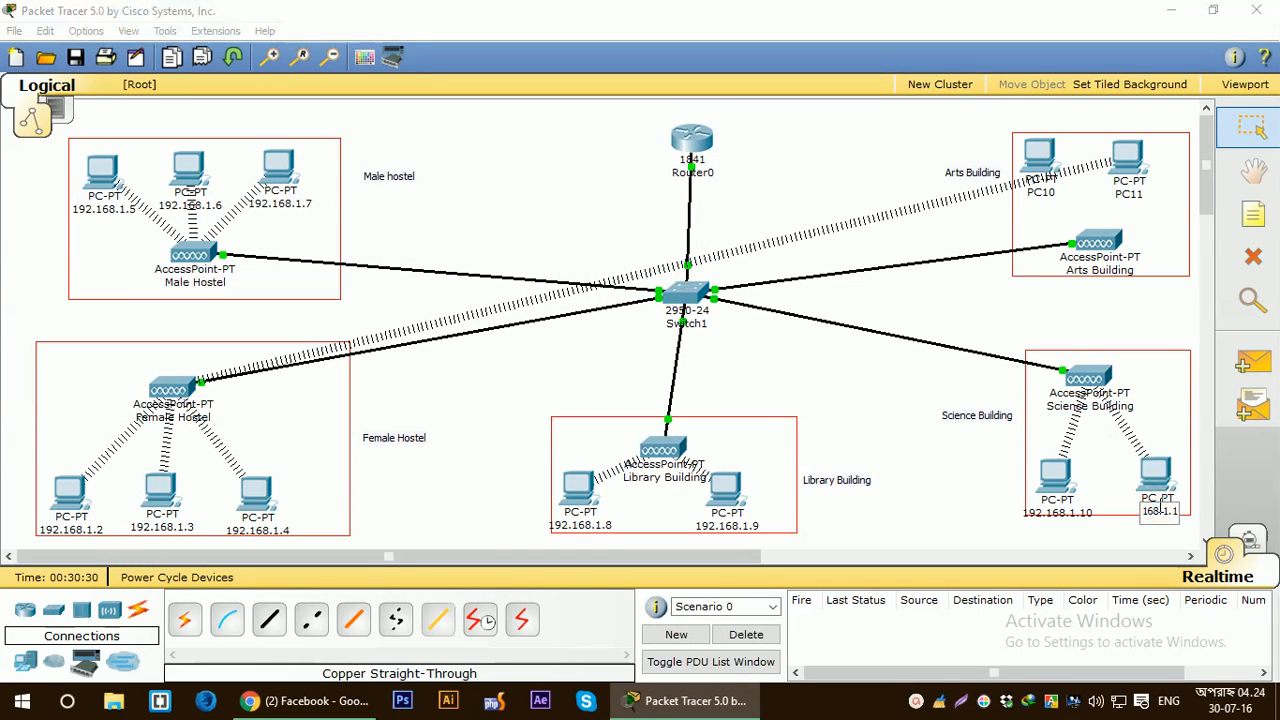
{"action": "type", "text": "92.168.1.11"}
{"action": "left_click", "coordinate": [980, 513]}
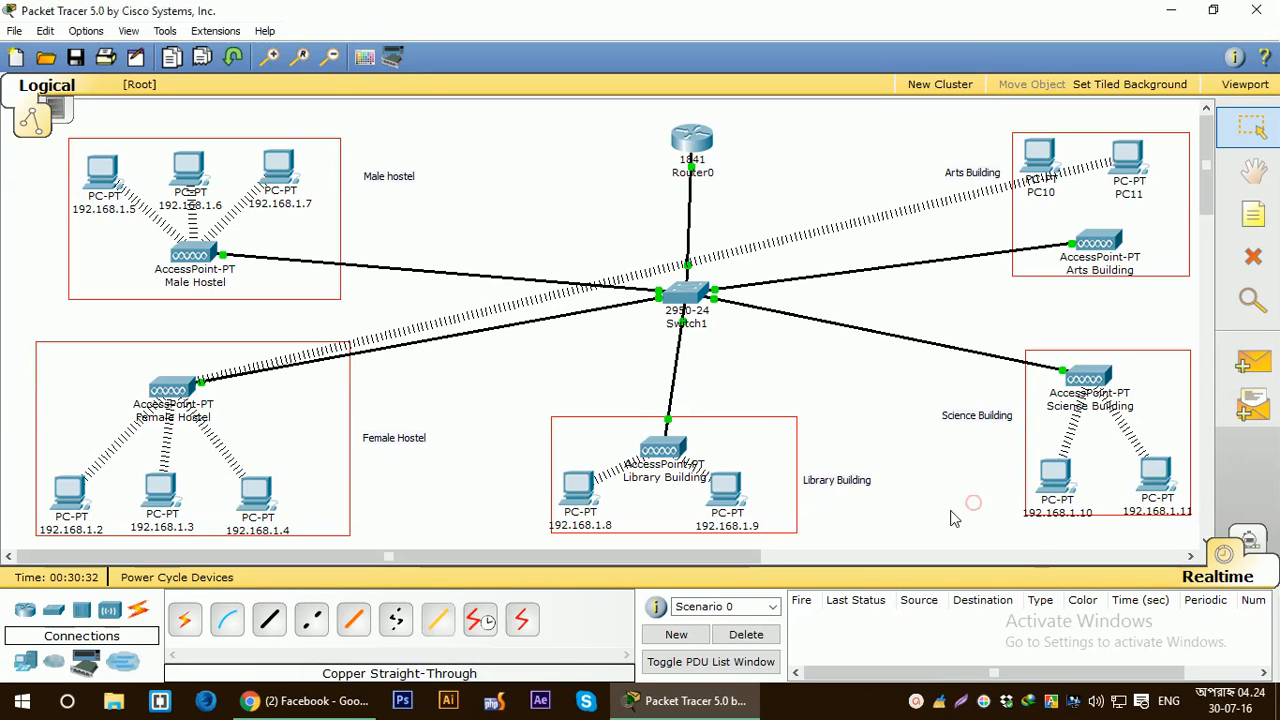
Open PC10's wireless utility and refresh its list of available wireless networks
{"action": "left_click", "coordinate": [1043, 165]}
{"action": "left_click_drag", "start_coordinate": [508, 168], "coordinate": [680, 145]}
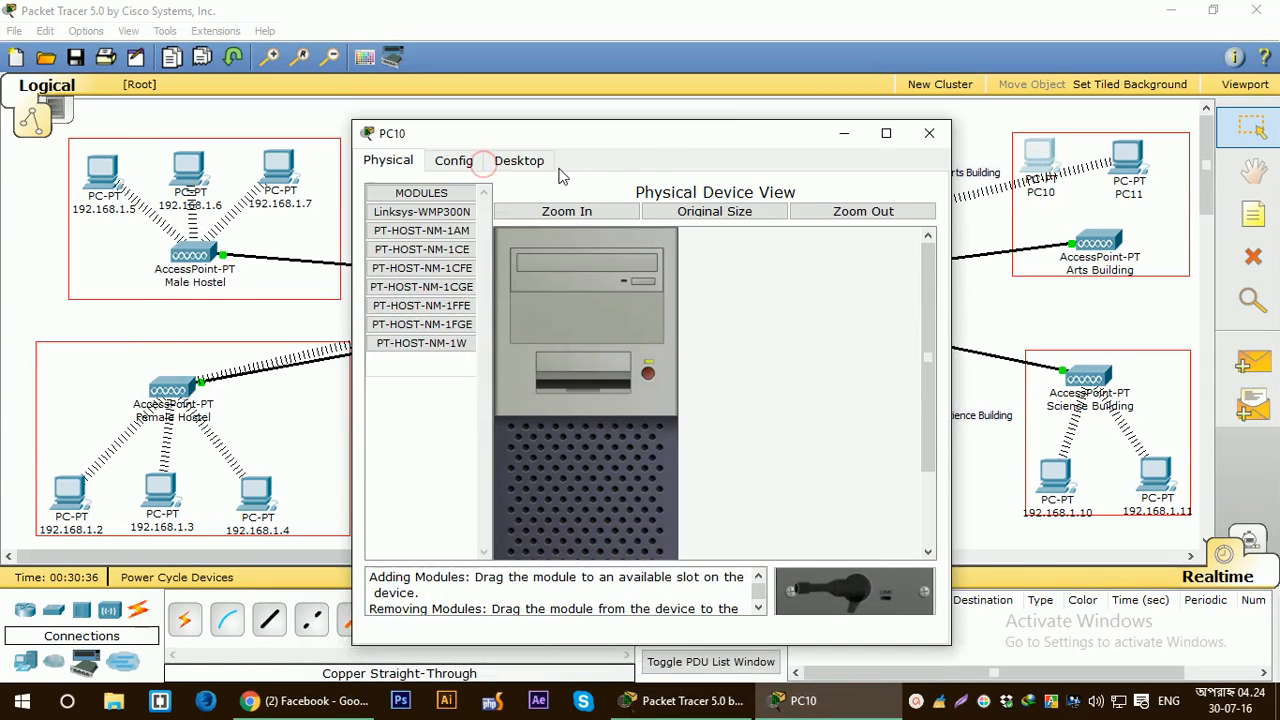
{"action": "left_click", "coordinate": [519, 161]}
{"action": "left_click", "coordinate": [430, 400]}
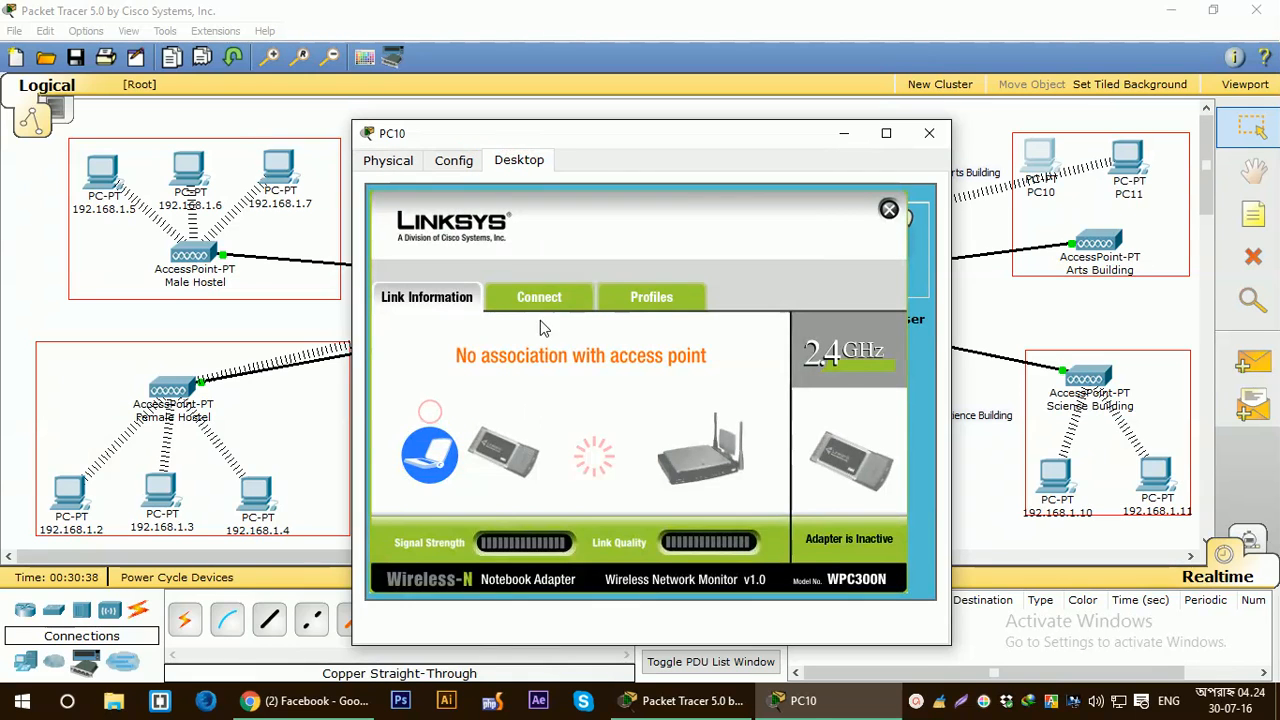
{"action": "left_click", "coordinate": [540, 300]}
{"action": "left_click", "coordinate": [638, 496]}
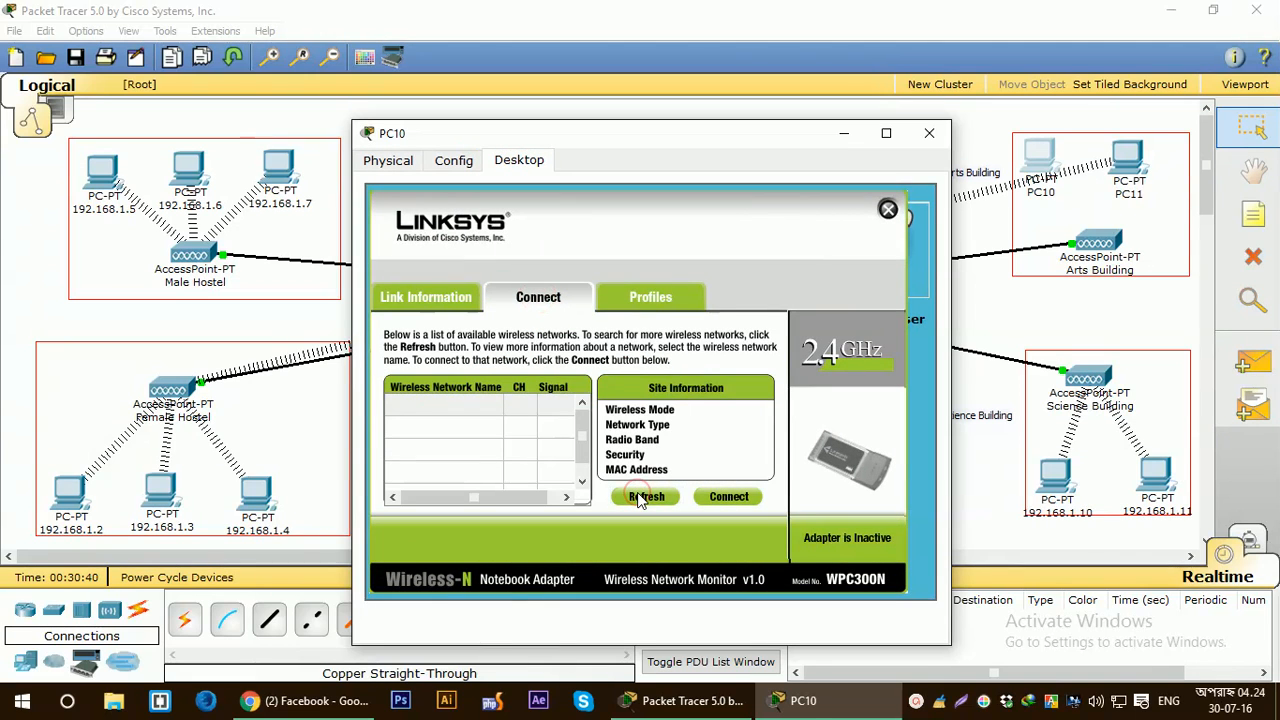
{"action": "left_click", "coordinate": [640, 498]}
{"action": "left_click", "coordinate": [641, 498]}
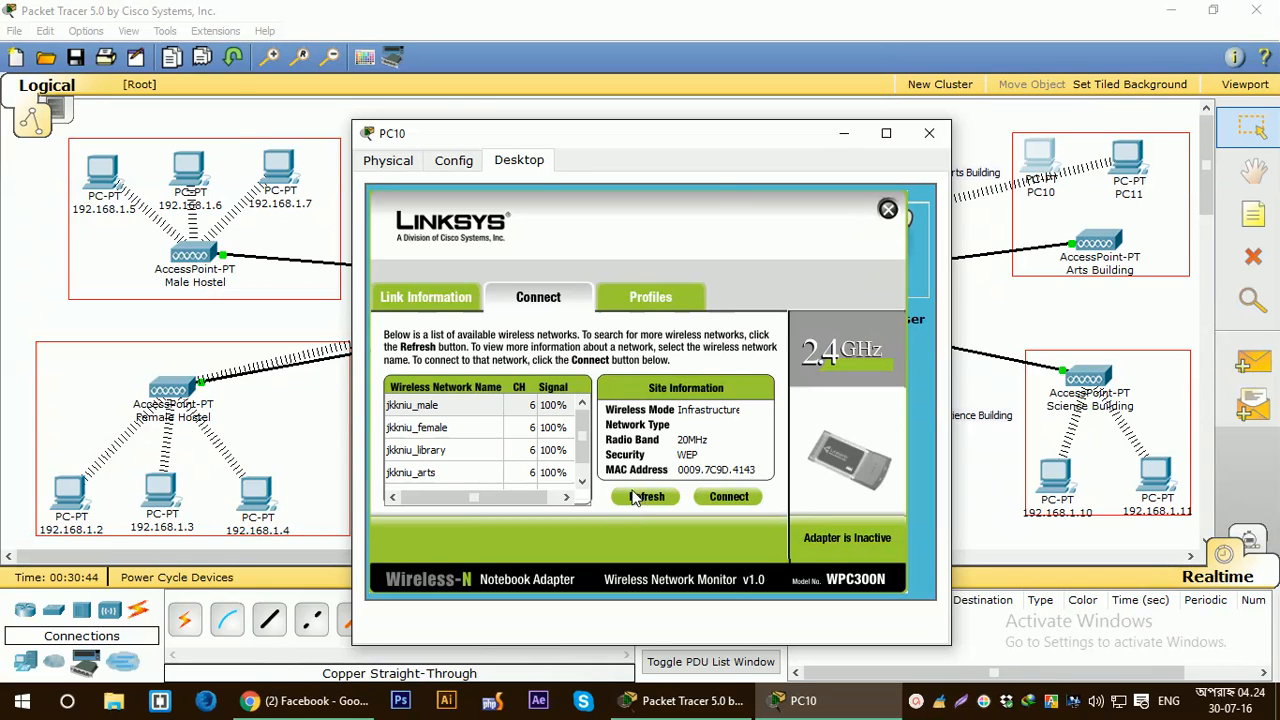
{"action": "left_click_drag", "start_coordinate": [676, 145], "coordinate": [593, 133]}
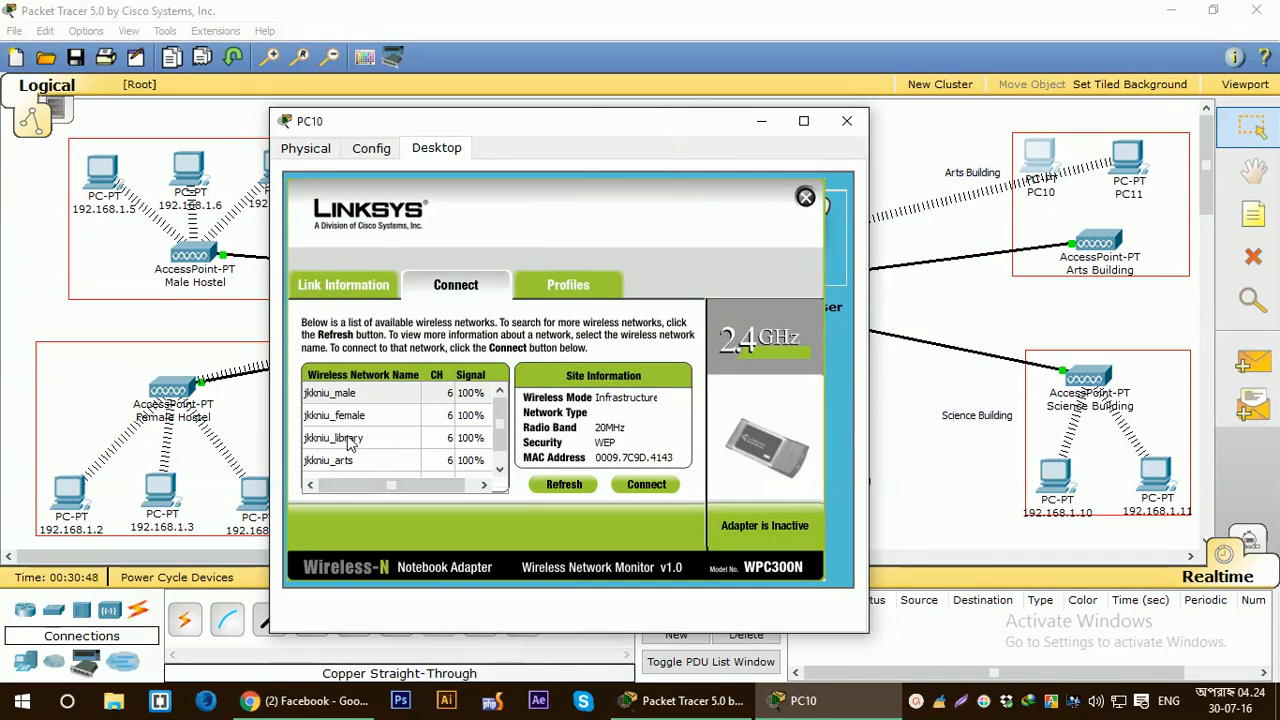
Connect PC10 to the jkkniu_arts wireless network by entering its WEP key, and close the wireless utility
{"action": "scroll", "coordinate": [349, 444], "scroll_direction": "down", "scroll_amount": 1}
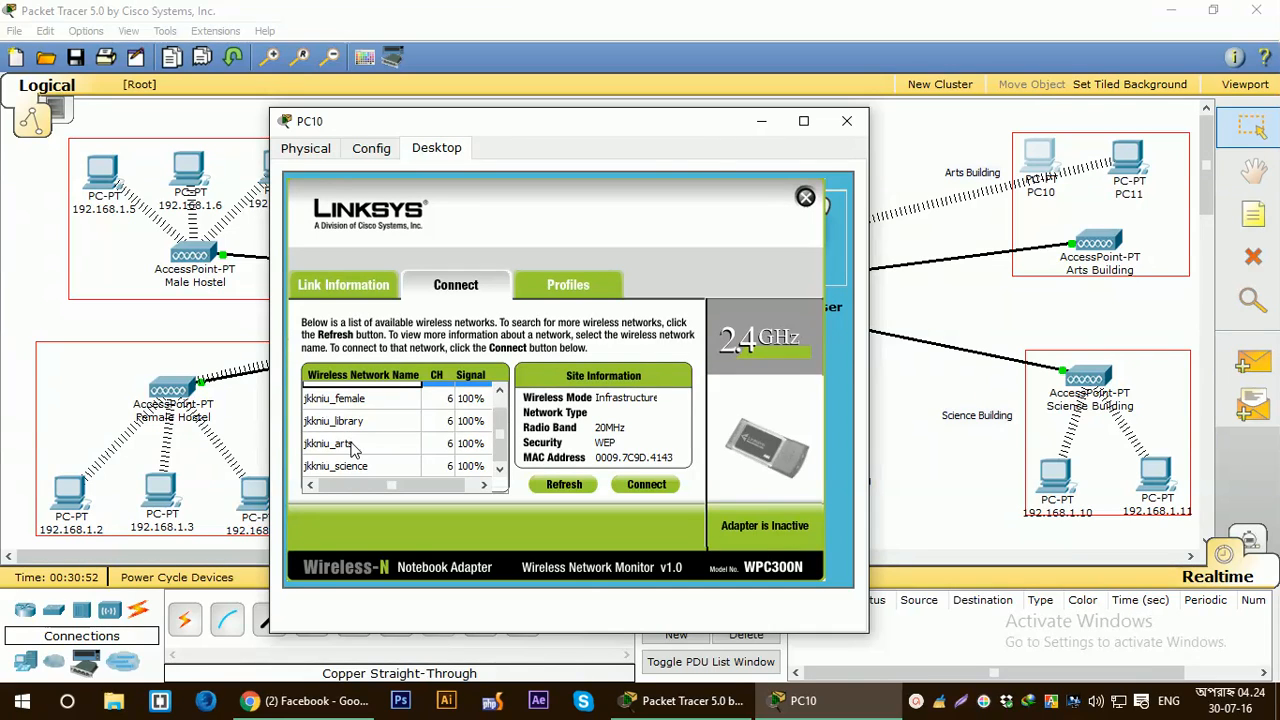
{"action": "left_click", "coordinate": [350, 446]}
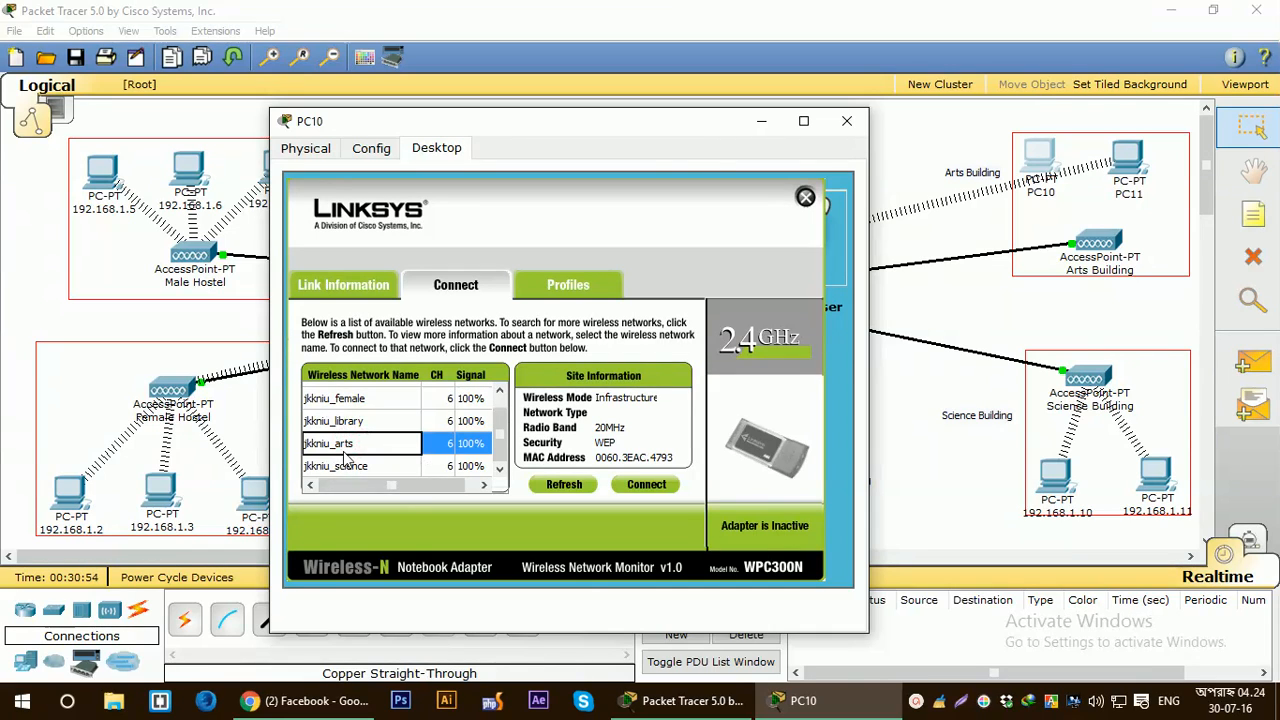
{"action": "left_click", "coordinate": [643, 484]}
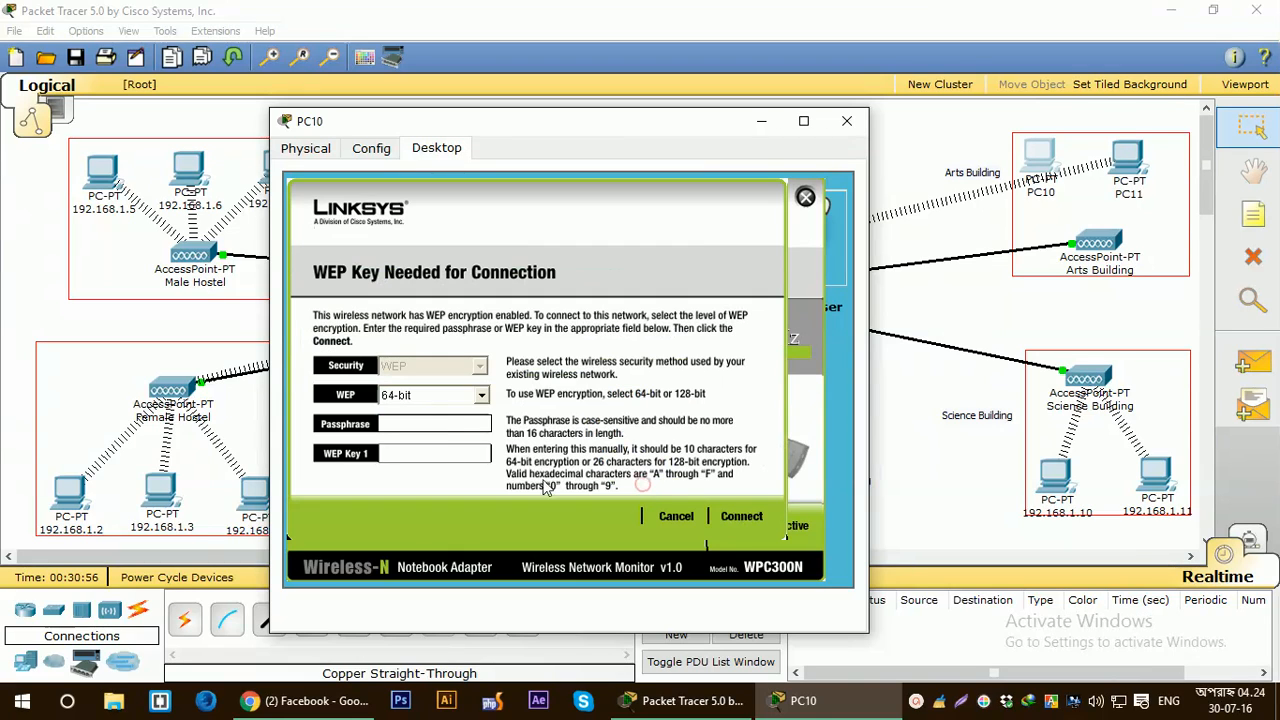
{"action": "left_click", "coordinate": [407, 452]}
{"action": "type", "text": "123"}
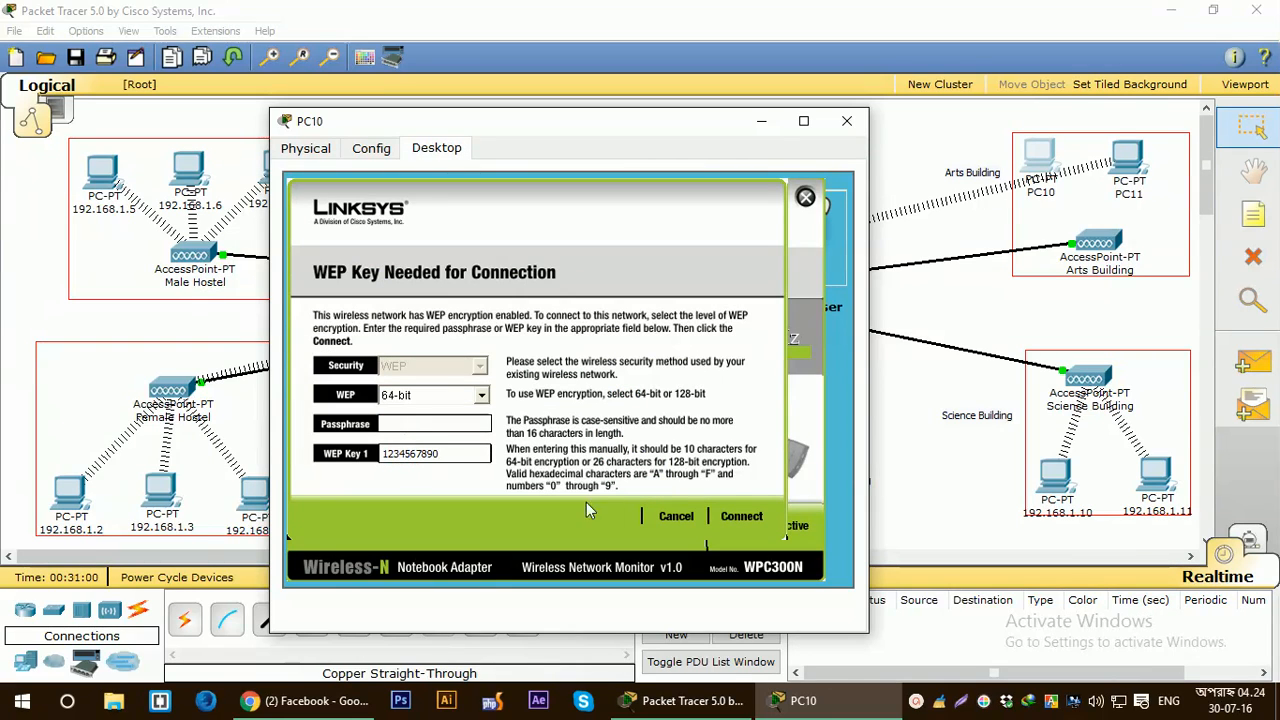
{"action": "type", "text": "4567890"}
{"action": "left_click", "coordinate": [741, 516]}
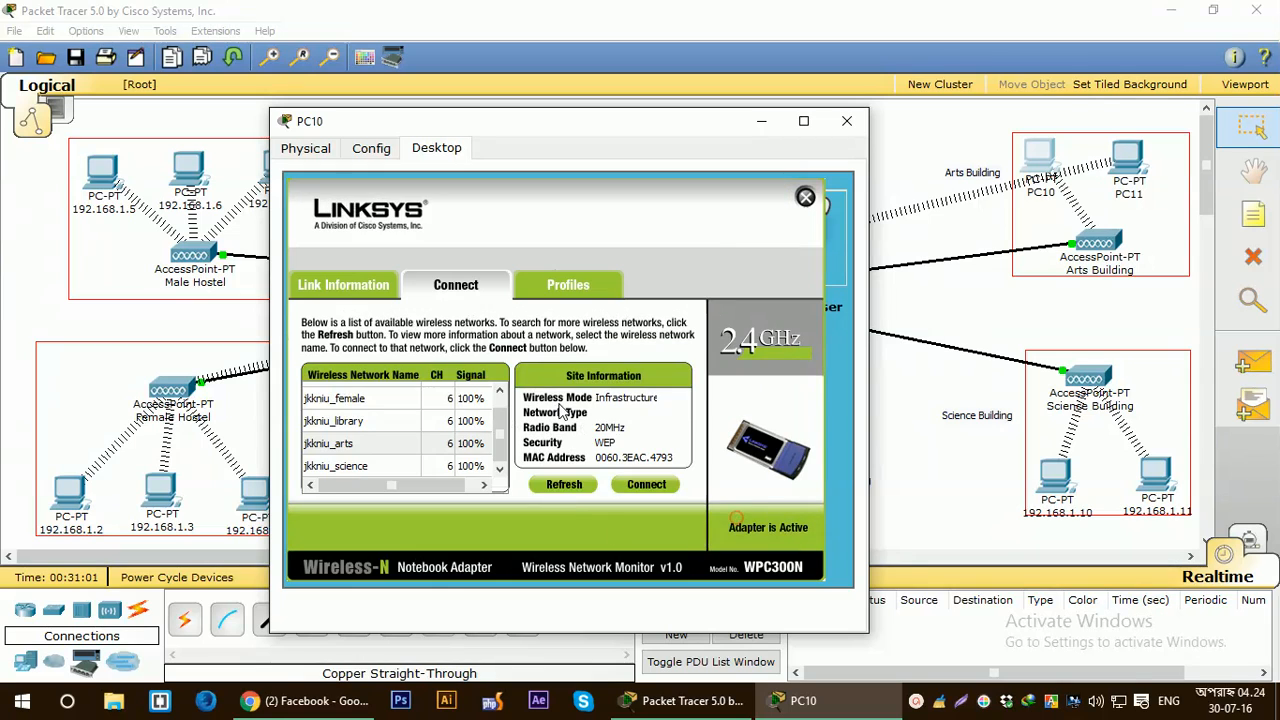
{"action": "left_click", "coordinate": [805, 197]}
Give PC10 a static IP configuration with address 192.168.1.100, subnet mask 255.255.255.0 and gateway 192.168.1.1
{"action": "left_click", "coordinate": [348, 258]}
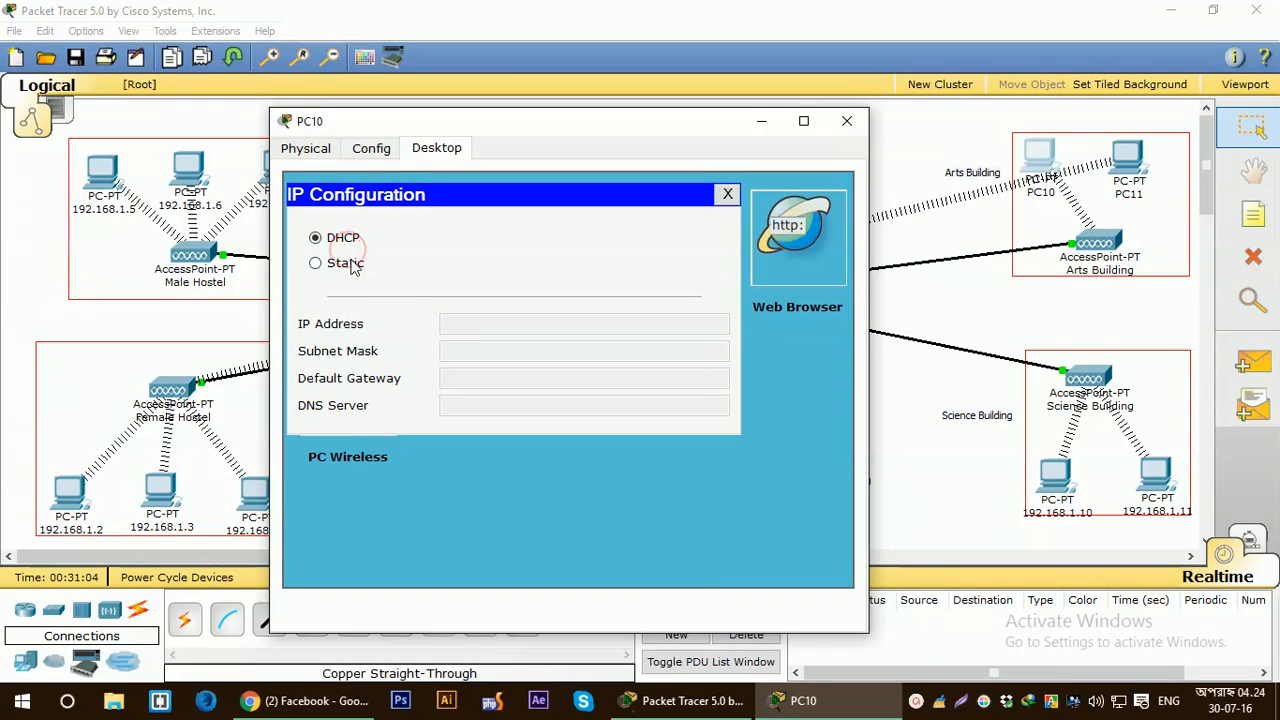
{"action": "left_click", "coordinate": [316, 263]}
{"action": "left_click", "coordinate": [480, 322]}
{"action": "type", "text": "192.168.1.1"}
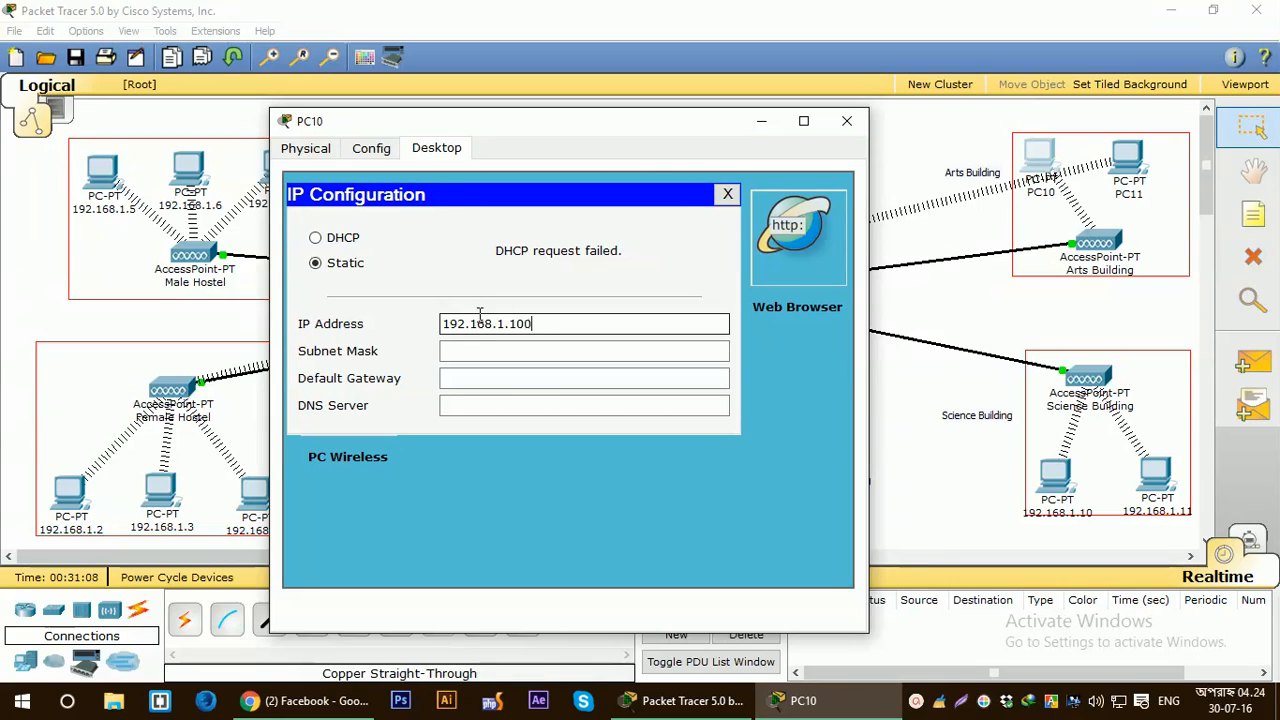
{"action": "type", "text": "00"}
{"action": "left_click", "coordinate": [543, 351]}
{"action": "left_click", "coordinate": [534, 378]}
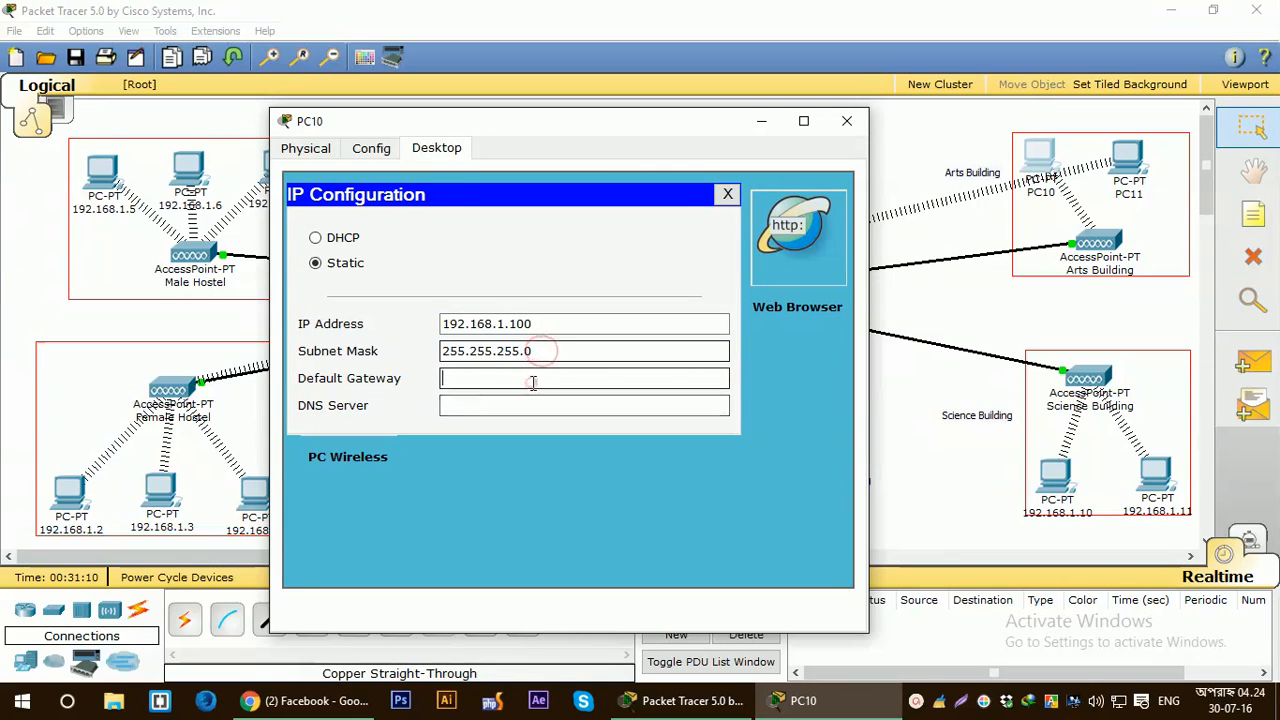
{"action": "type", "text": "192.168.1.1"}
{"action": "left_click", "coordinate": [574, 461]}
Close PC10's window and rename its label in the Arts Building area to its IP address, 192.168.1.100
{"action": "left_click", "coordinate": [847, 136]}
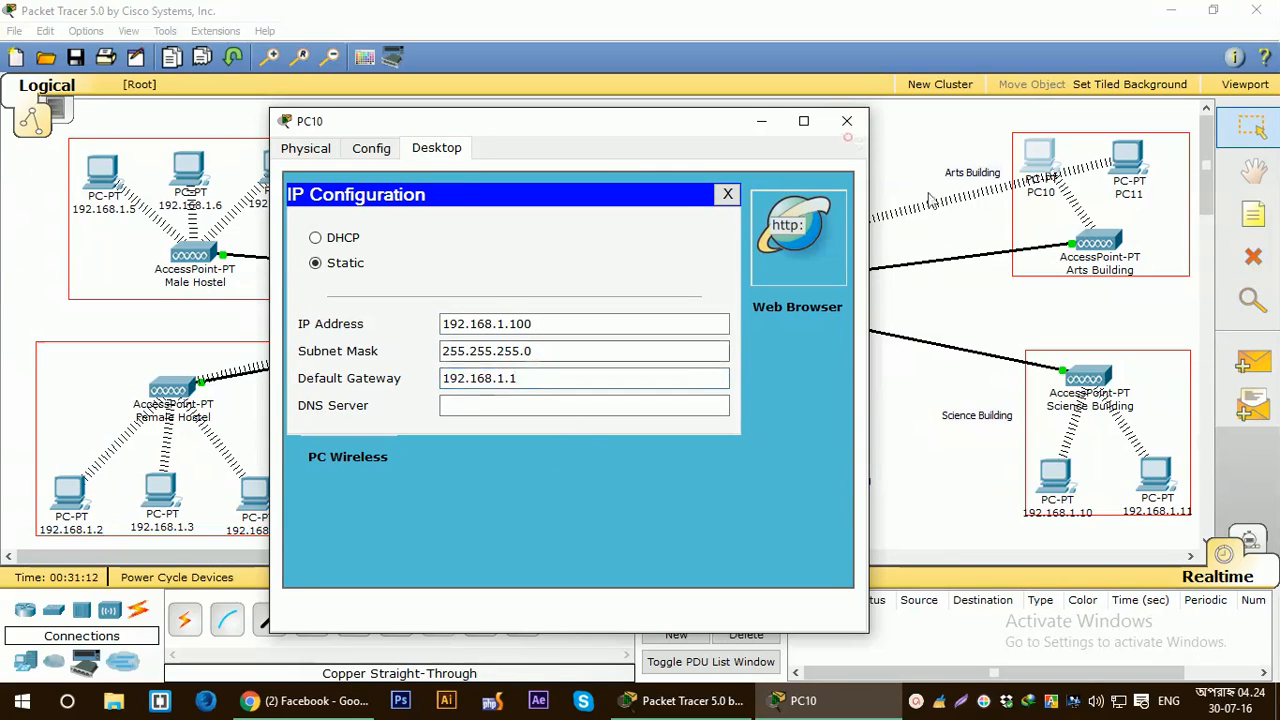
{"action": "left_click", "coordinate": [1043, 193]}
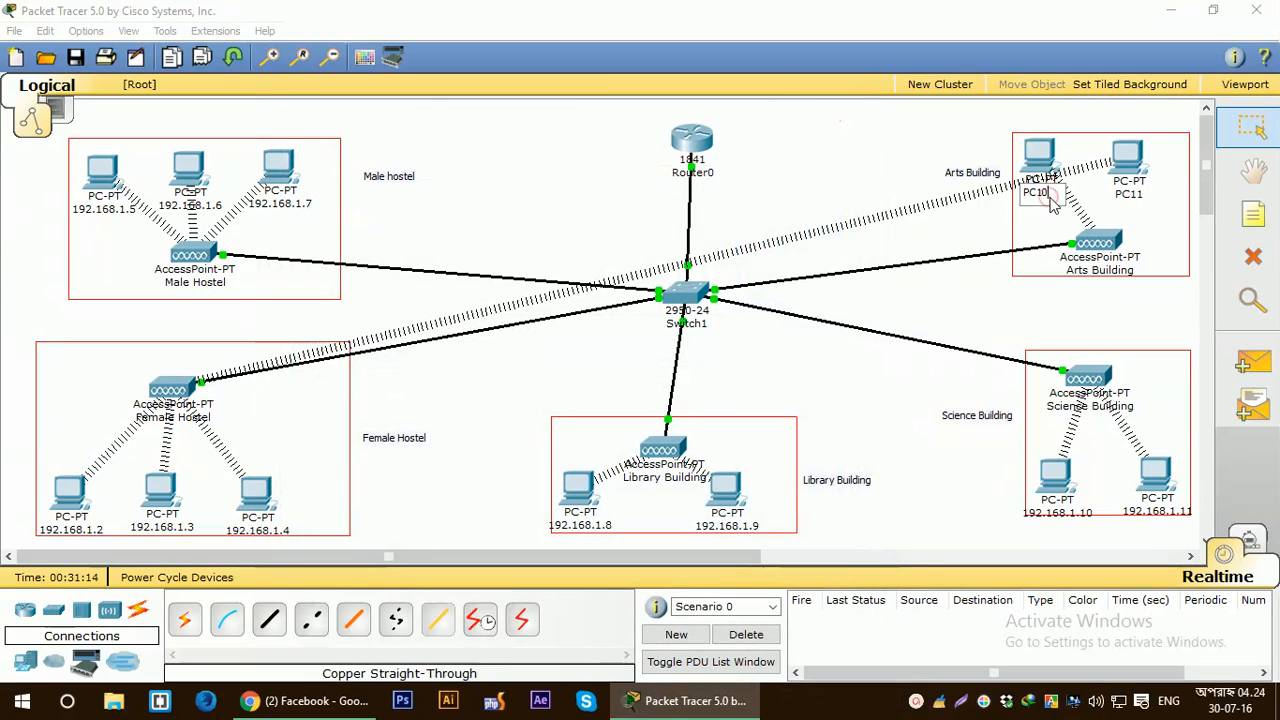
{"action": "type", "text": "192.168.1.1"}
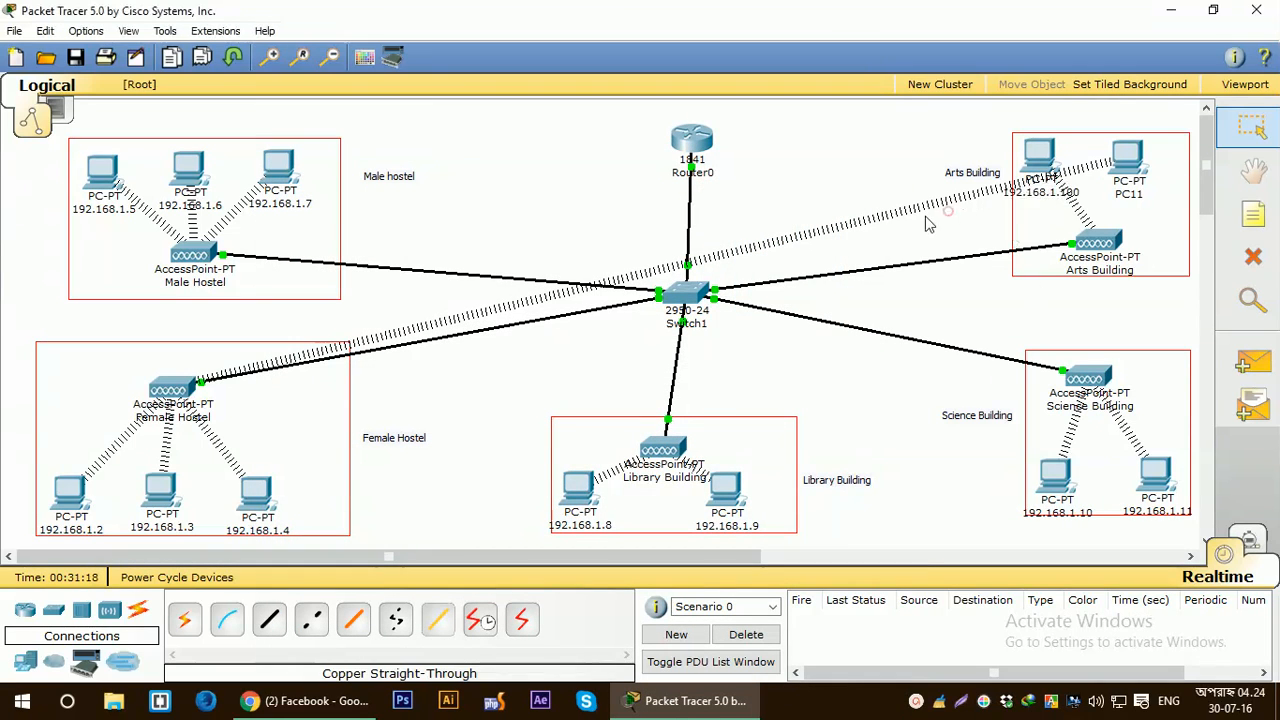
Open PC11's wireless utility and refresh its list of available wireless networks
{"action": "left_click", "coordinate": [1130, 176]}
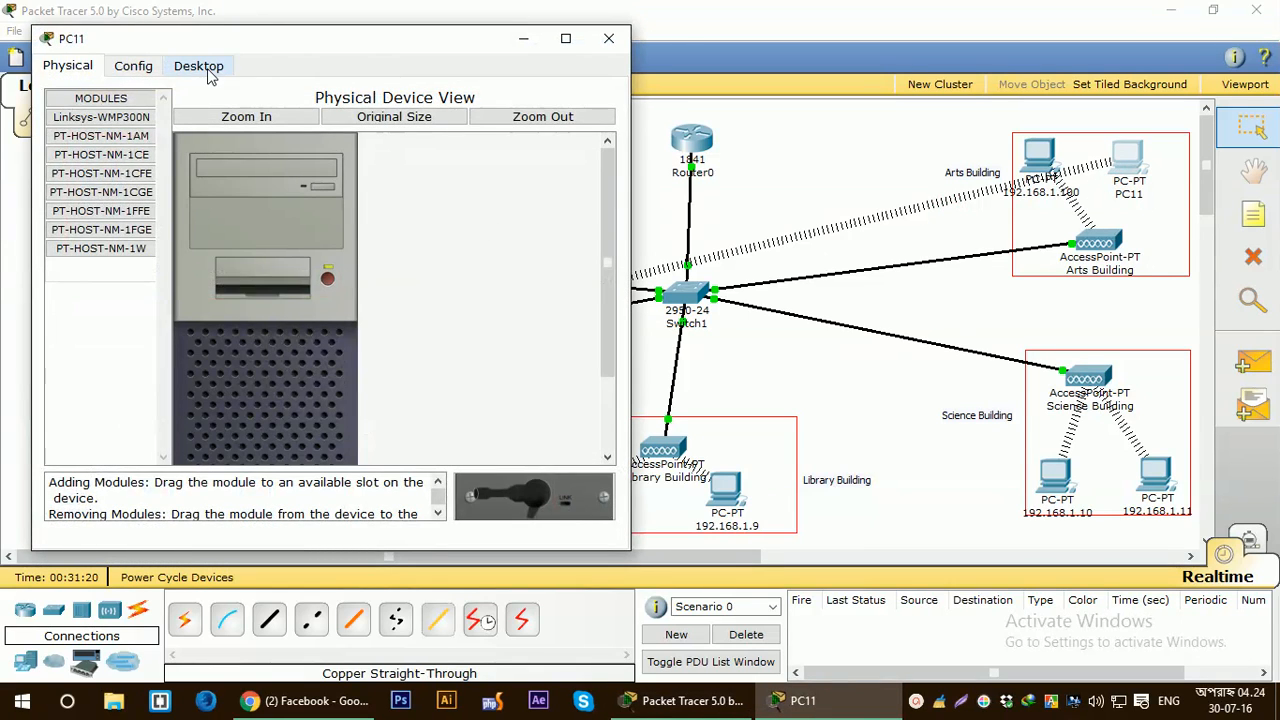
{"action": "left_click", "coordinate": [199, 65]}
{"action": "left_click", "coordinate": [89, 327]}
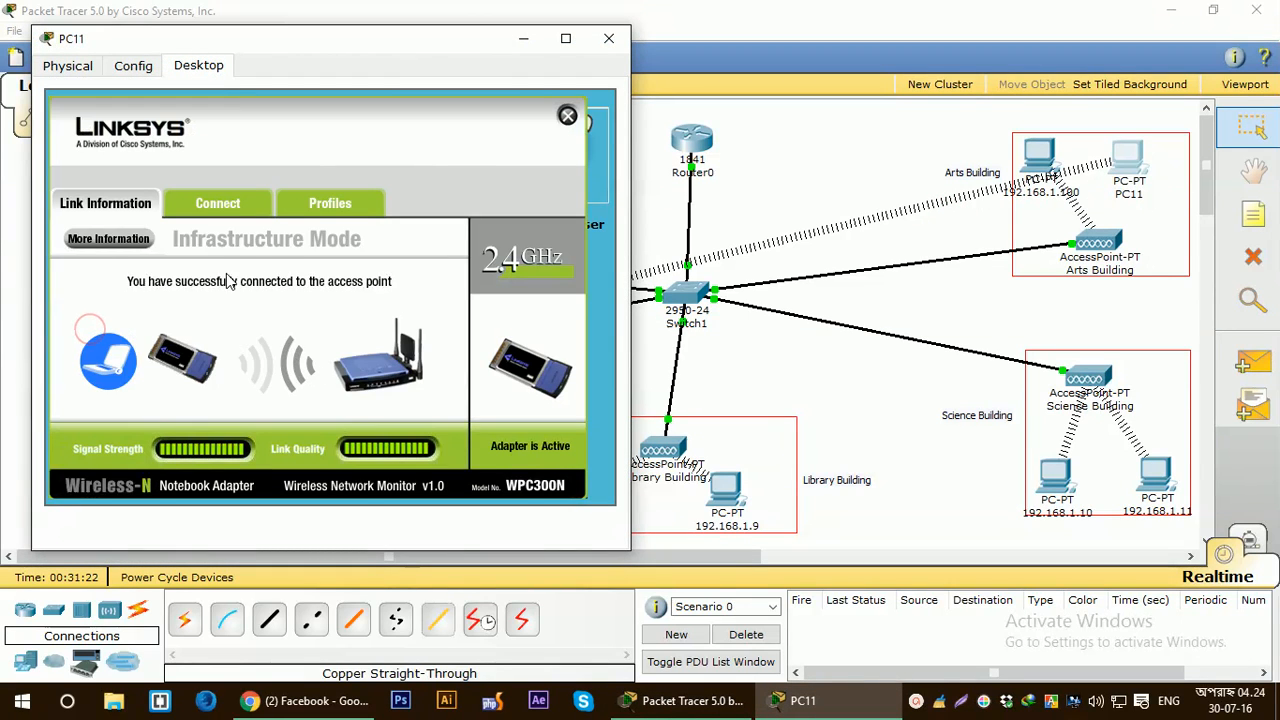
{"action": "left_click", "coordinate": [229, 205]}
{"action": "left_click", "coordinate": [318, 402]}
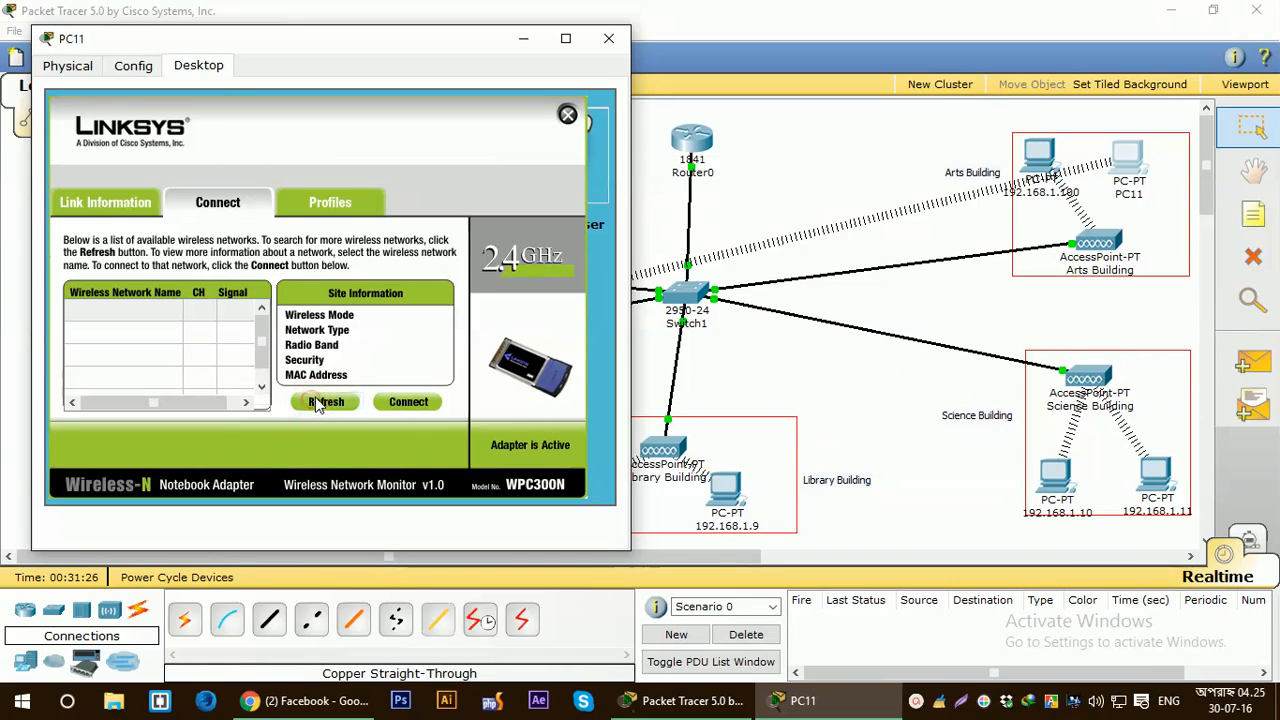
{"action": "left_click", "coordinate": [320, 402]}
{"action": "left_click", "coordinate": [320, 402]}
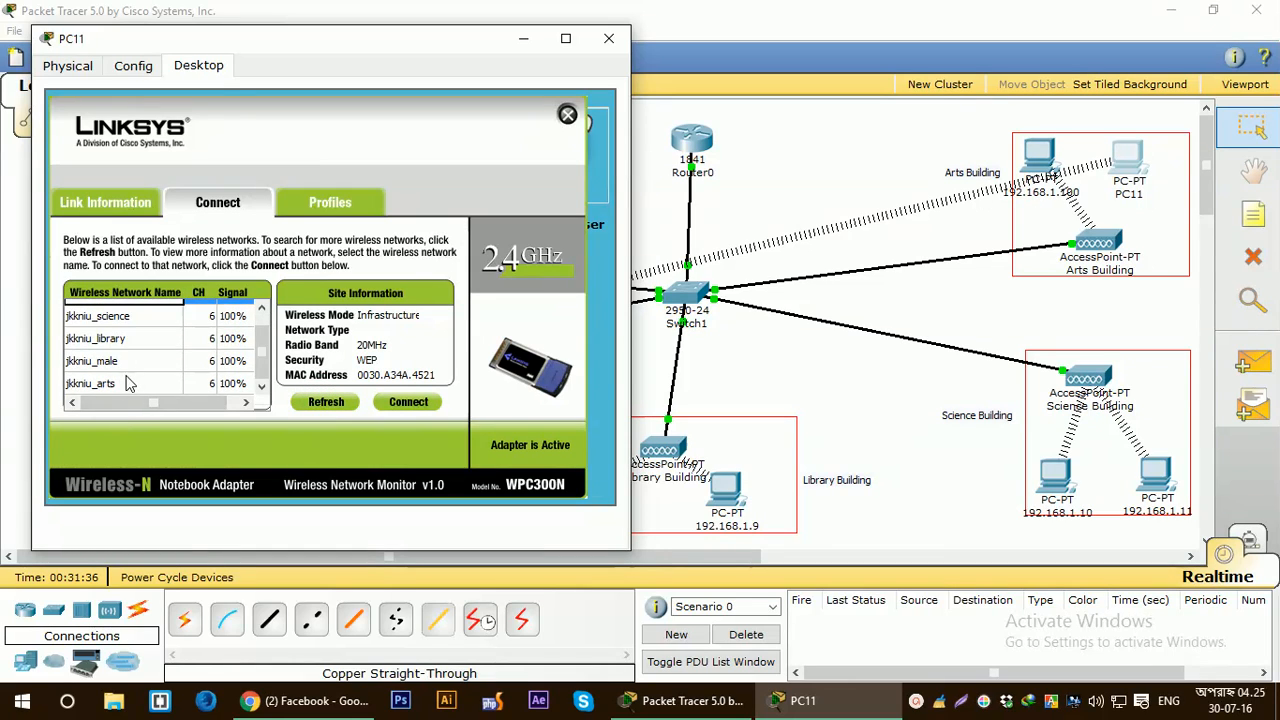
Connect PC11 to the jkkniu_arts wireless network by entering its WEP key, and close the wireless utility
{"action": "left_click", "coordinate": [130, 380]}
{"action": "left_click", "coordinate": [402, 402]}
{"action": "left_click", "coordinate": [231, 368]}
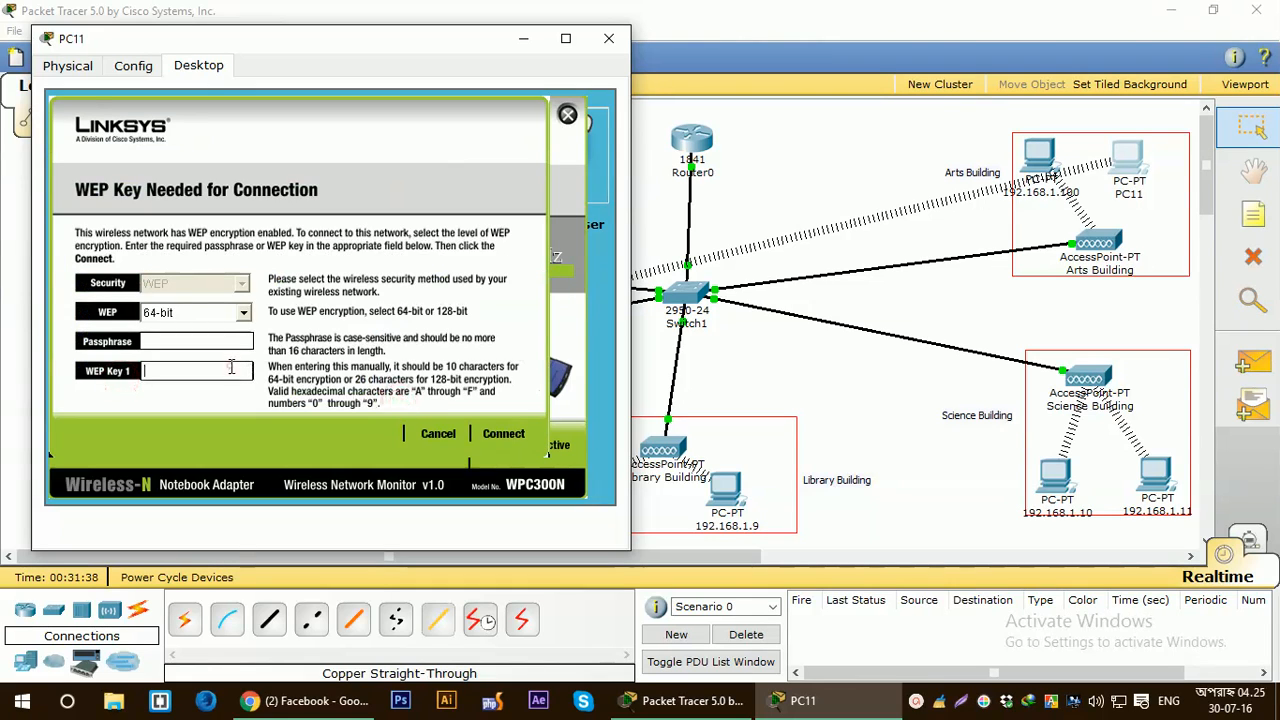
{"action": "type", "text": "1234567890"}
{"action": "left_click", "coordinate": [503, 433]}
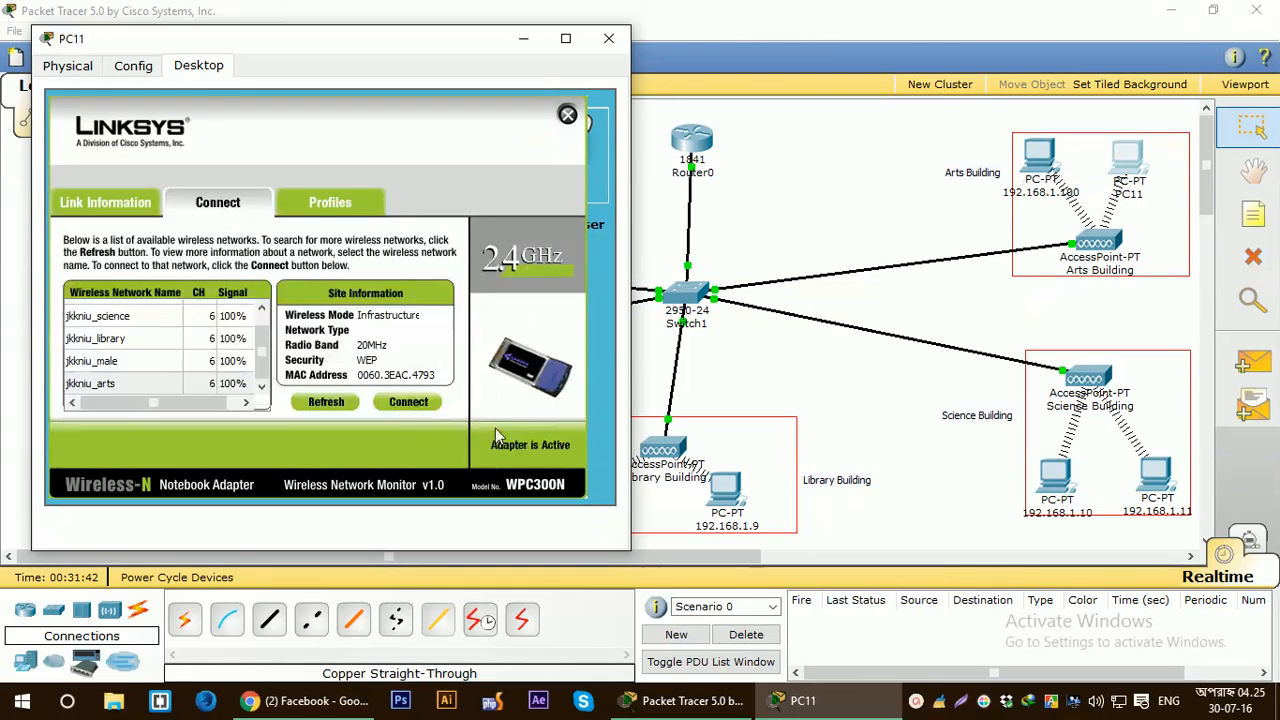
{"action": "left_click", "coordinate": [567, 115]}
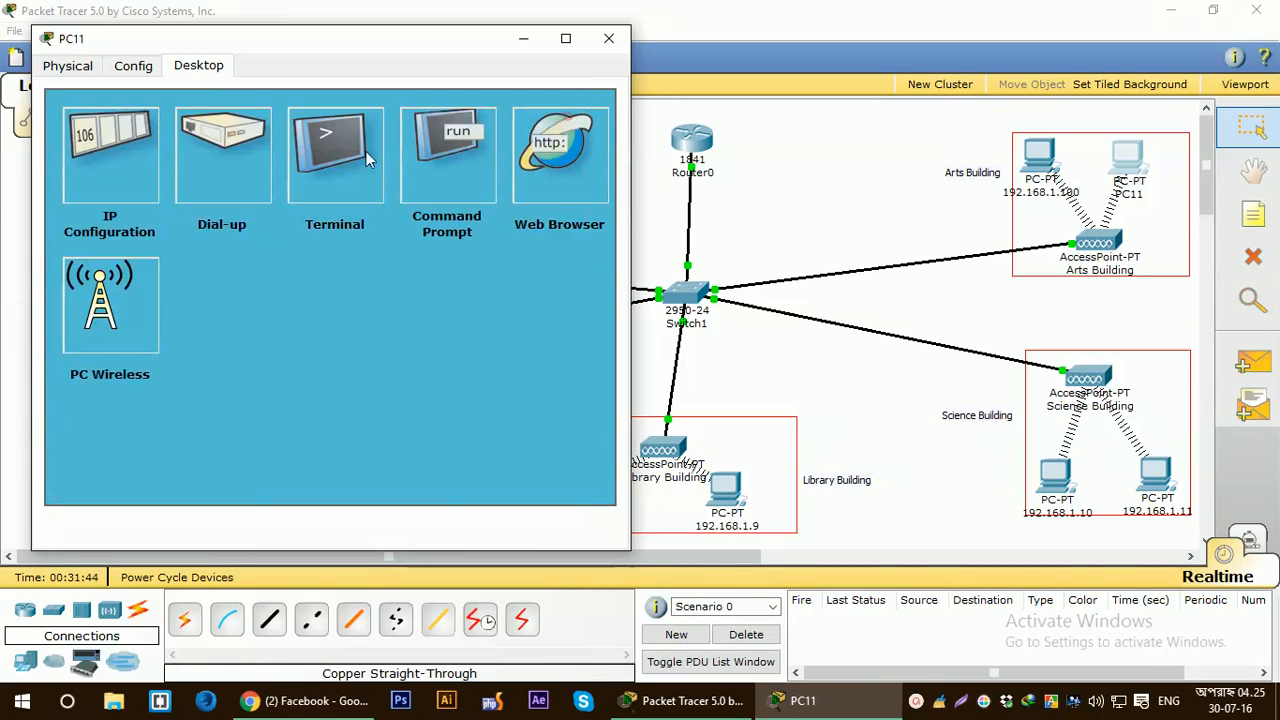
Give PC11 a static IP configuration with address 192.168.1.110, subnet mask 255.255.255.0 and gateway 192.168.1.1
{"action": "left_click", "coordinate": [112, 140]}
{"action": "left_click", "coordinate": [122, 179]}
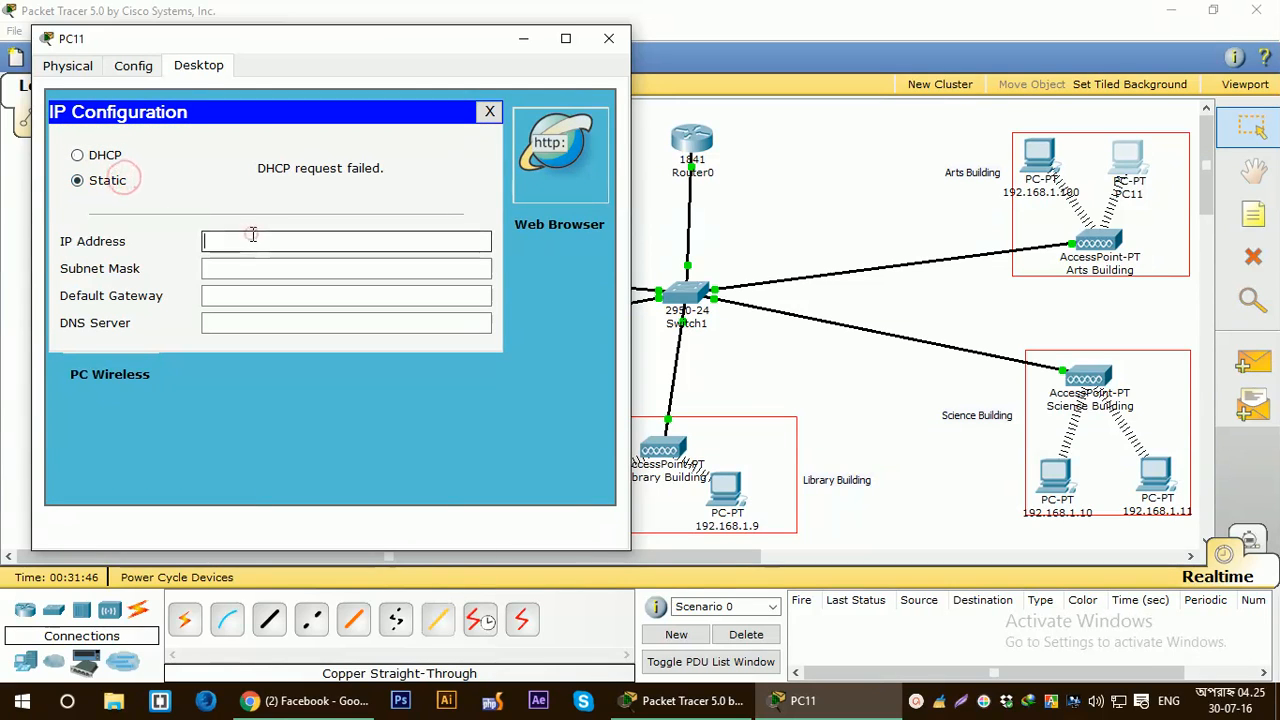
{"action": "type", "text": "192.168.1.1"}
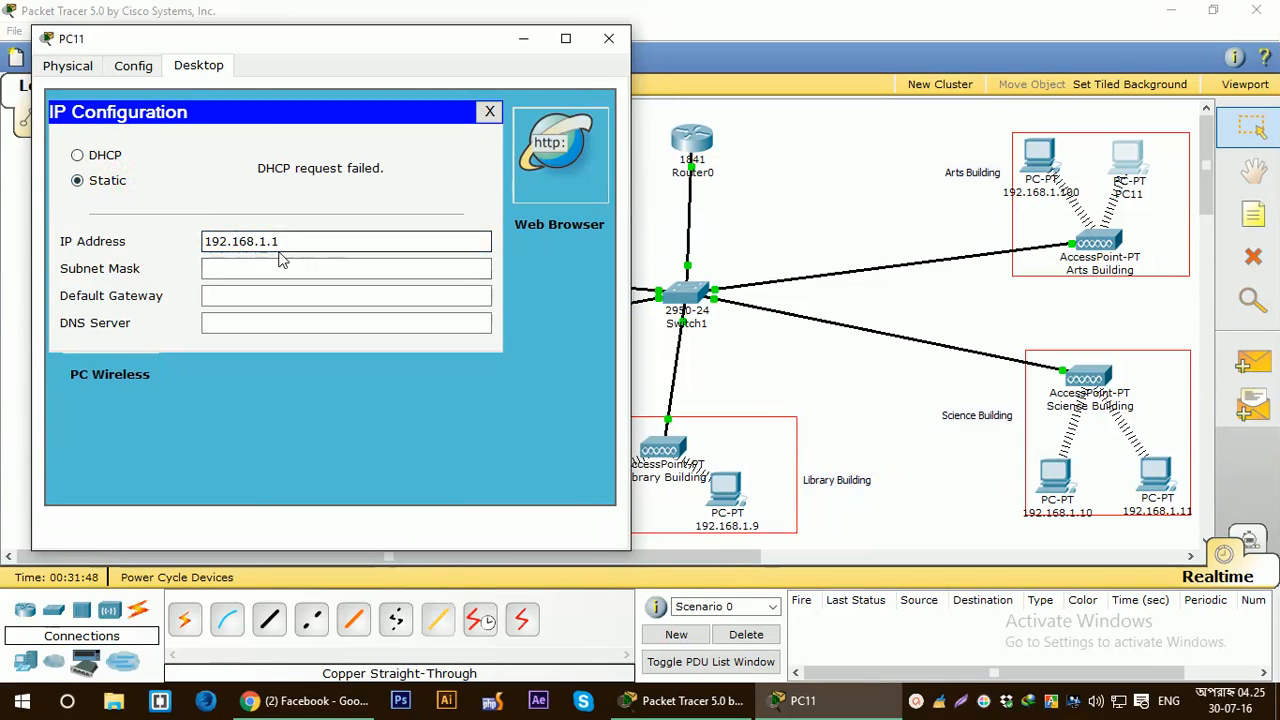
{"action": "type", "text": "10"}
{"action": "left_click", "coordinate": [274, 268]}
{"action": "left_click", "coordinate": [277, 295]}
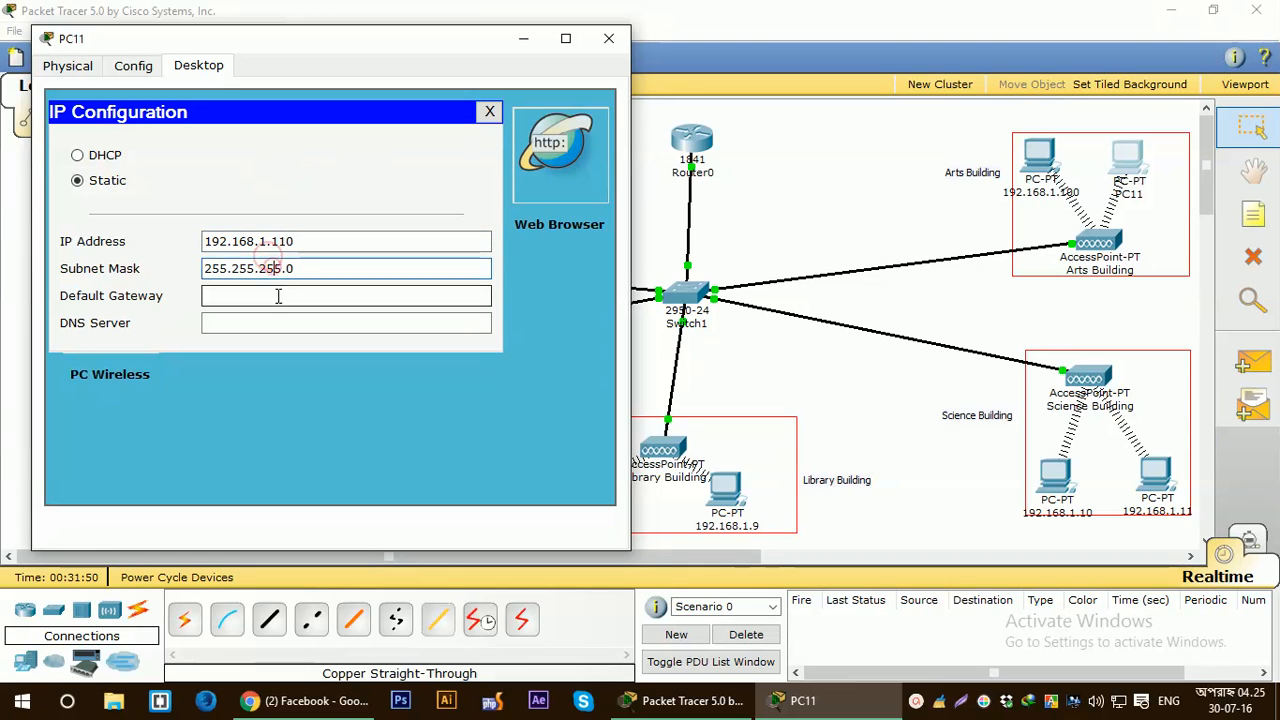
{"action": "type", "text": "192.168.1.1"}
Close PC11's window and rename its label in the Arts Building area to its IP address, 192.168.1.110
{"action": "left_click", "coordinate": [608, 38]}
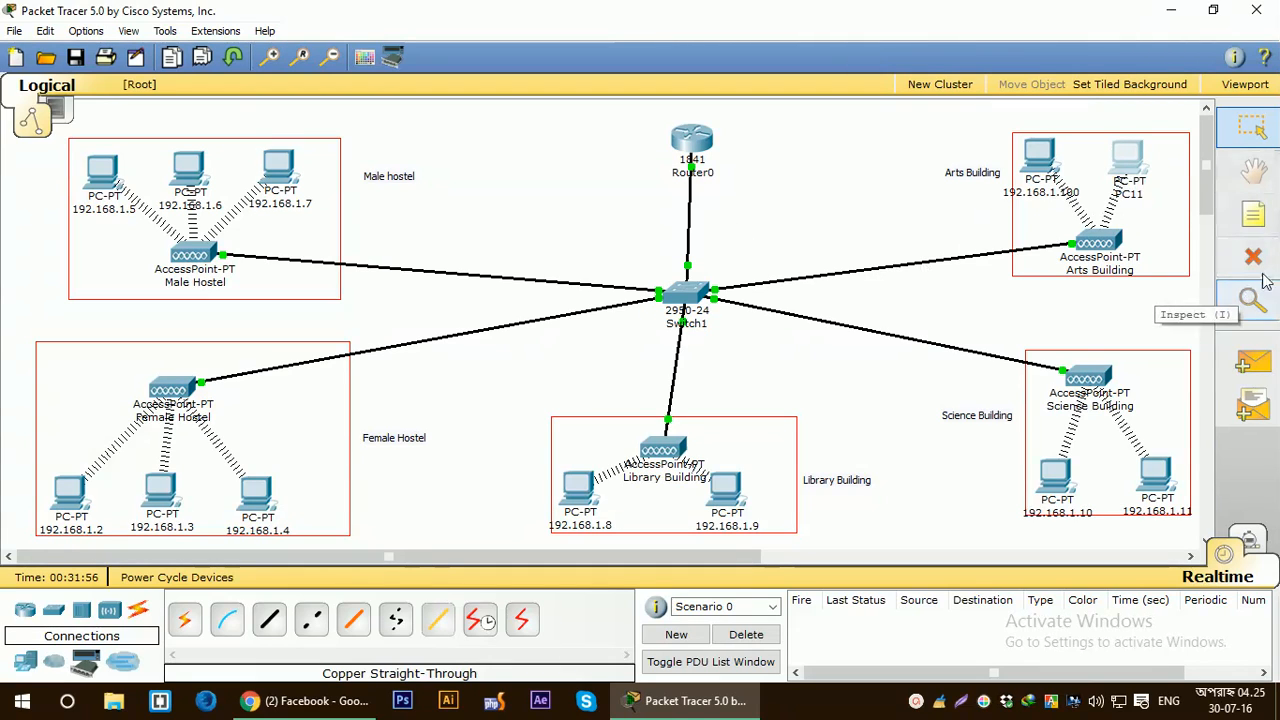
{"action": "left_click", "coordinate": [1141, 196]}
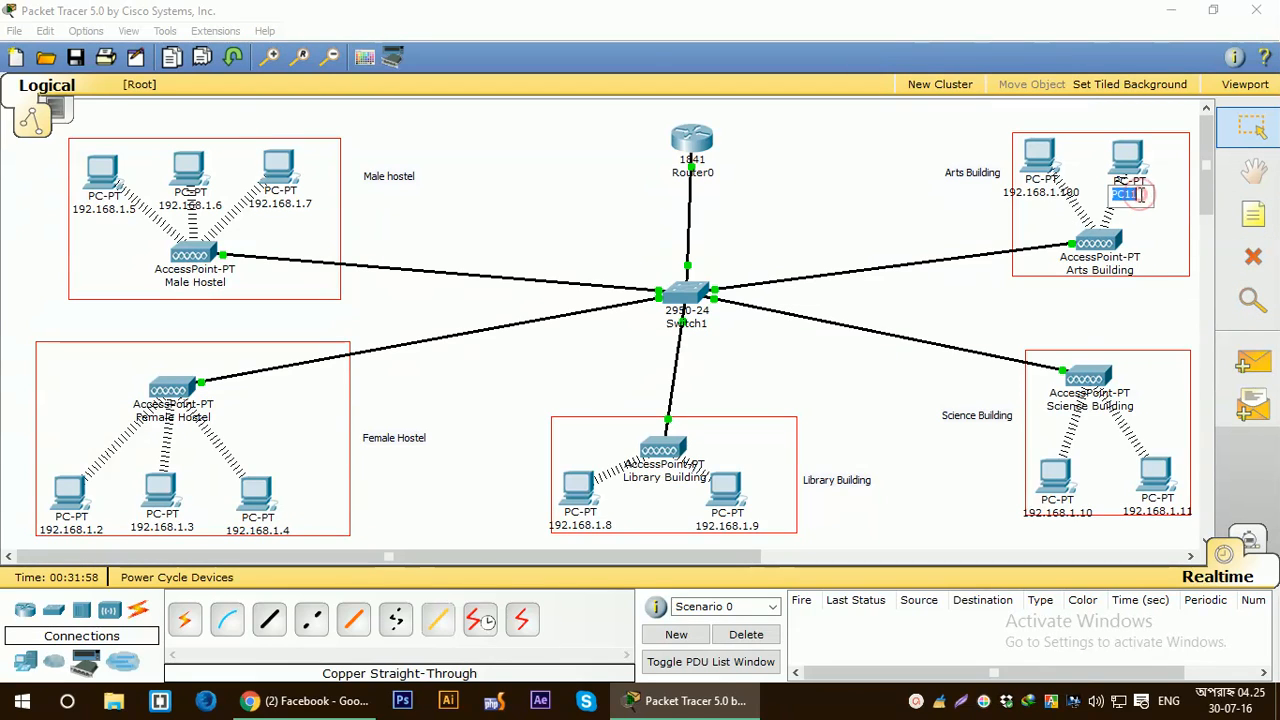
{"action": "type", "text": "192.168.1.1"}
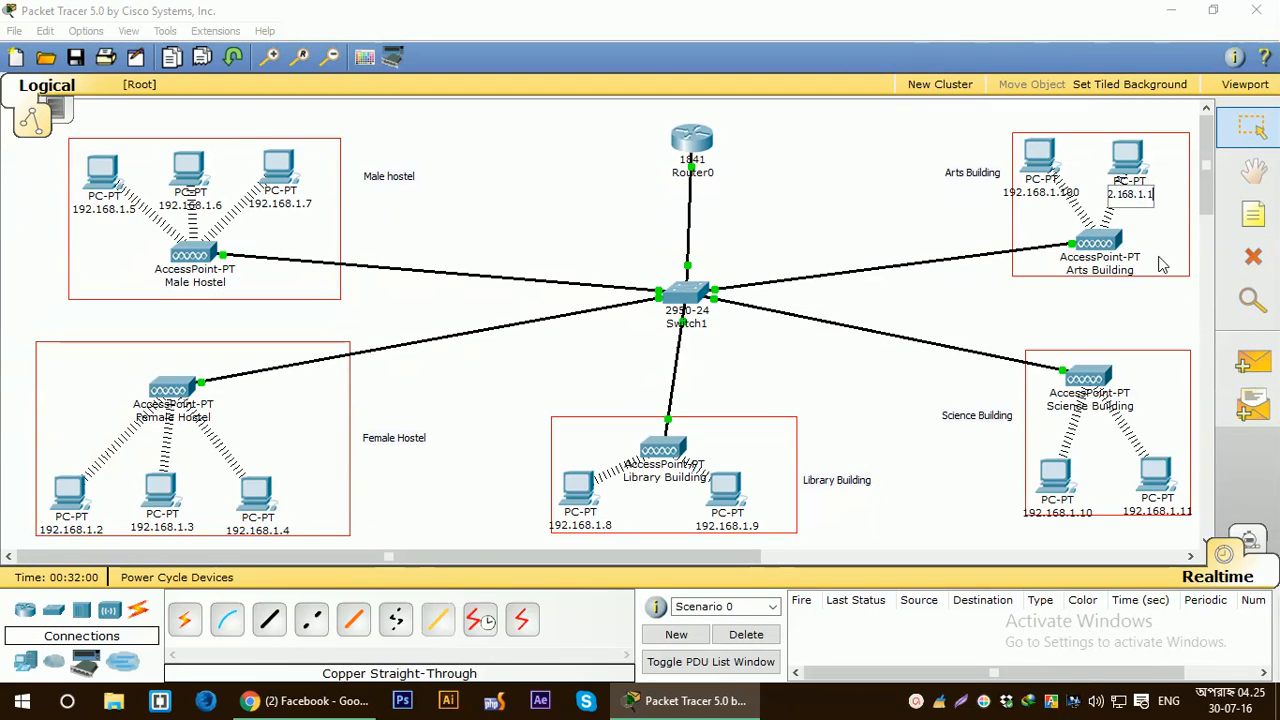
{"action": "type", "text": "10"}
{"action": "key", "text": "Return"}
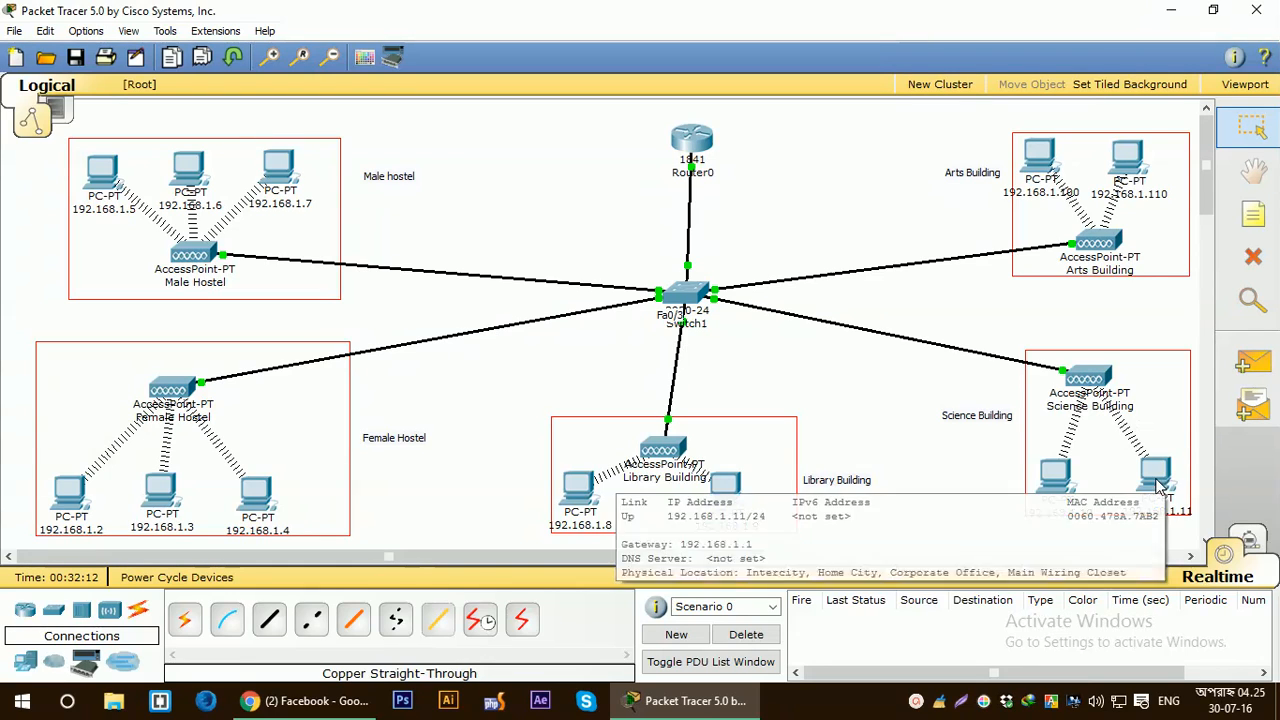
From the command prompt of PC 192.168.1.11 in the Science Building, ping the Male Hostel PC at 192.168.1.5
{"action": "mouse_move", "coordinate": [98, 215]}
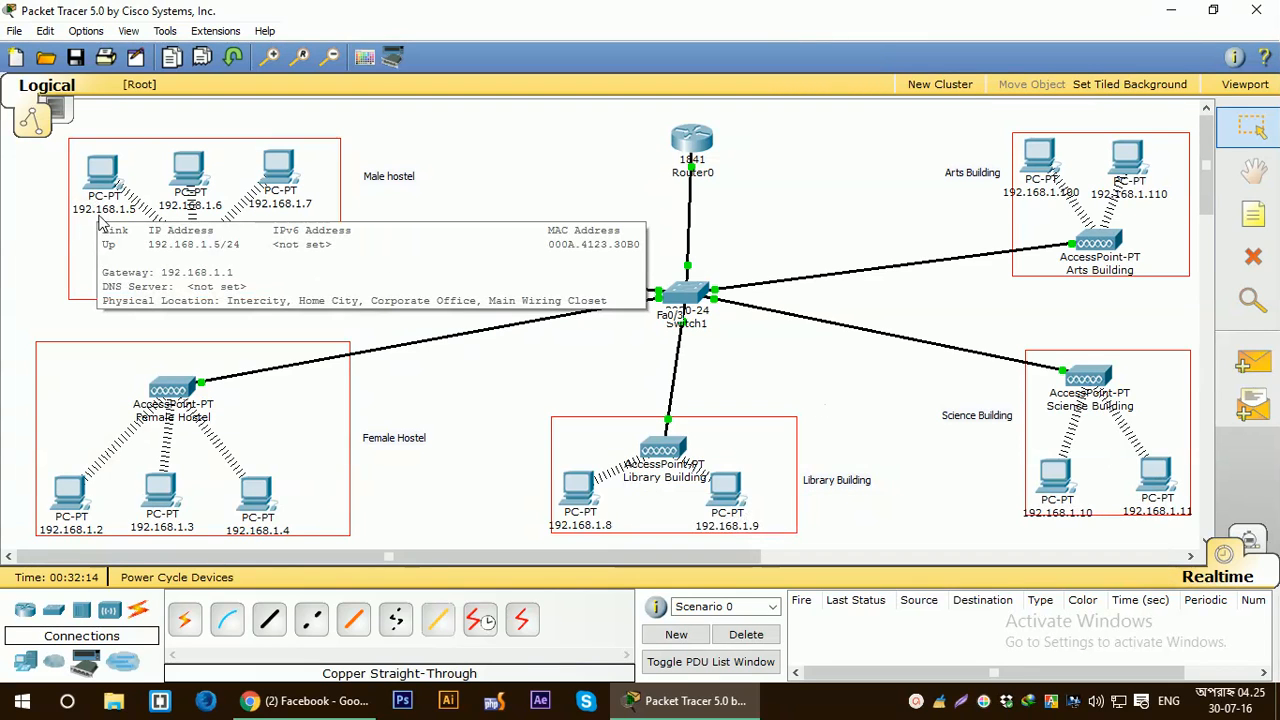
{"action": "left_click", "coordinate": [1155, 480]}
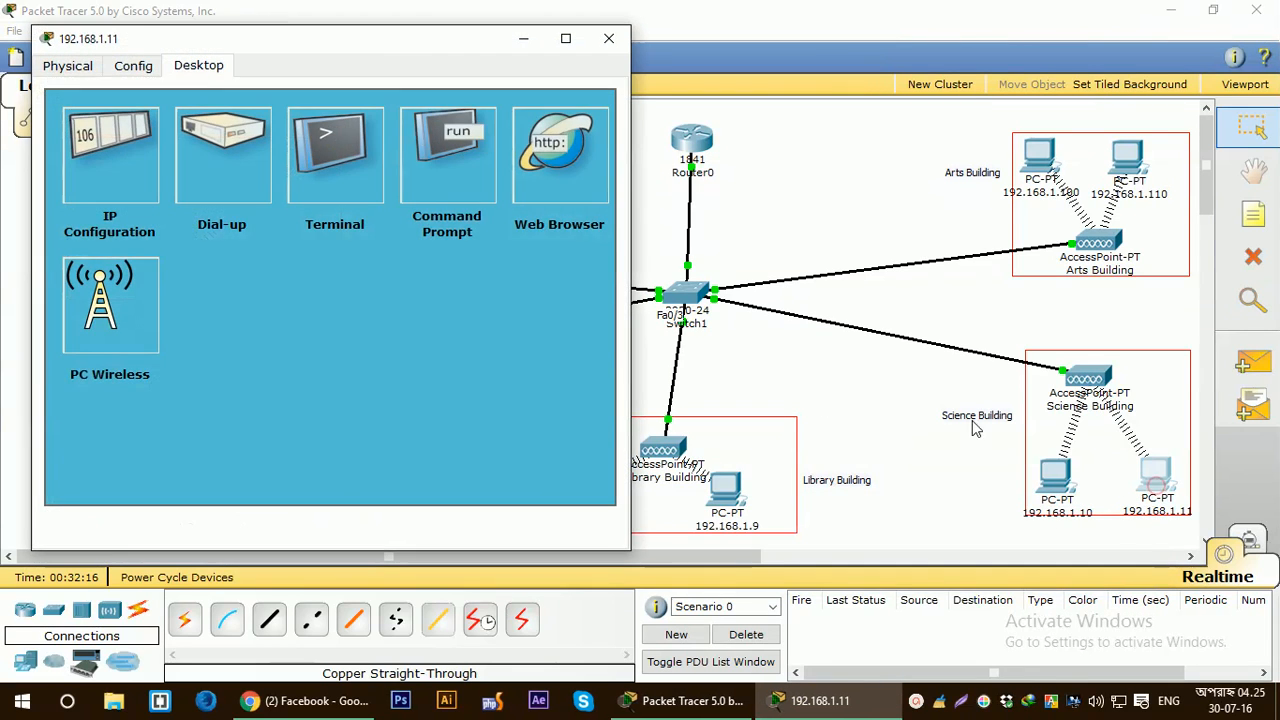
{"action": "left_click_drag", "start_coordinate": [403, 56], "coordinate": [935, 117]}
{"action": "left_click", "coordinate": [960, 190]}
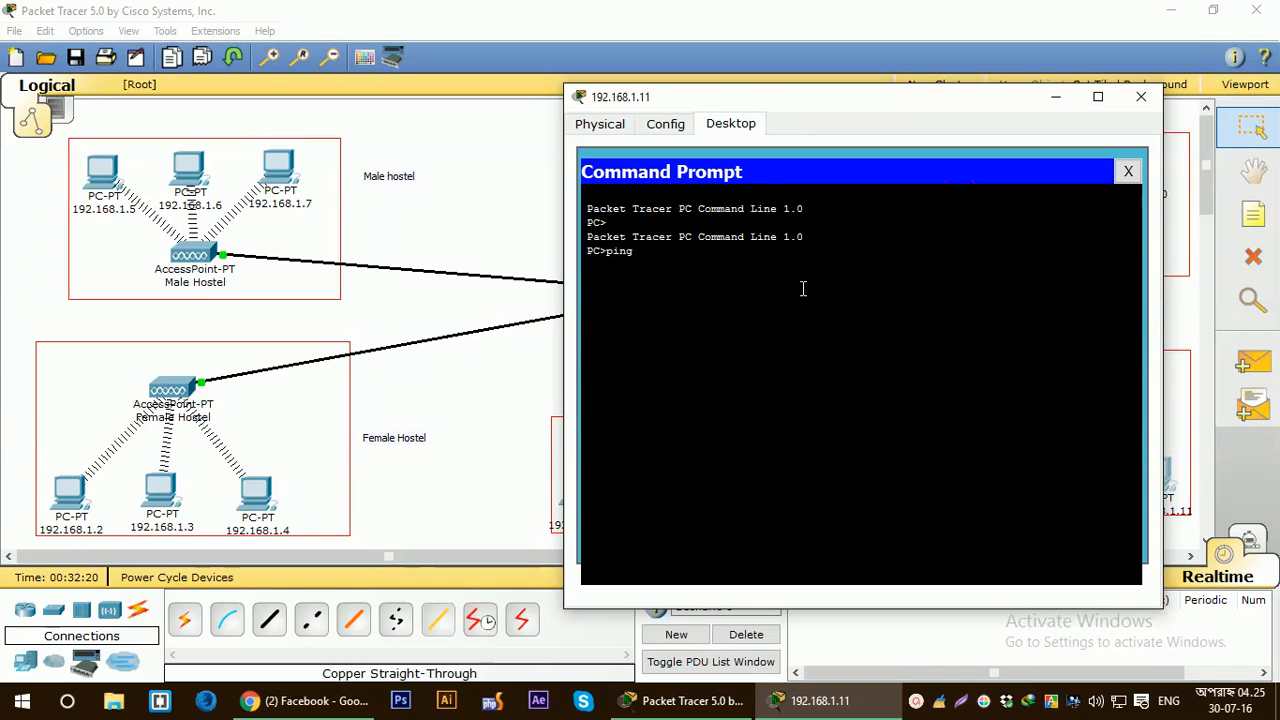
{"action": "type", "text": "ping"}
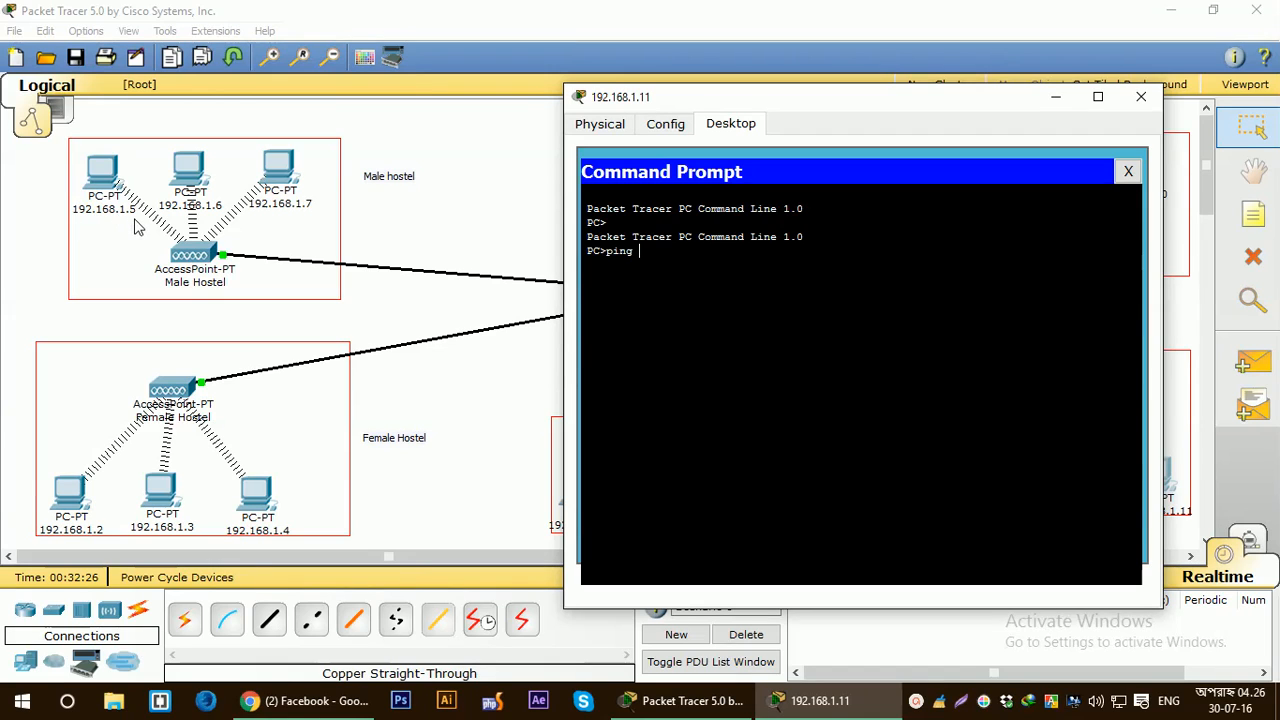
{"action": "type", "text": "192.168.1.5"}
{"action": "key", "text": "Return"}
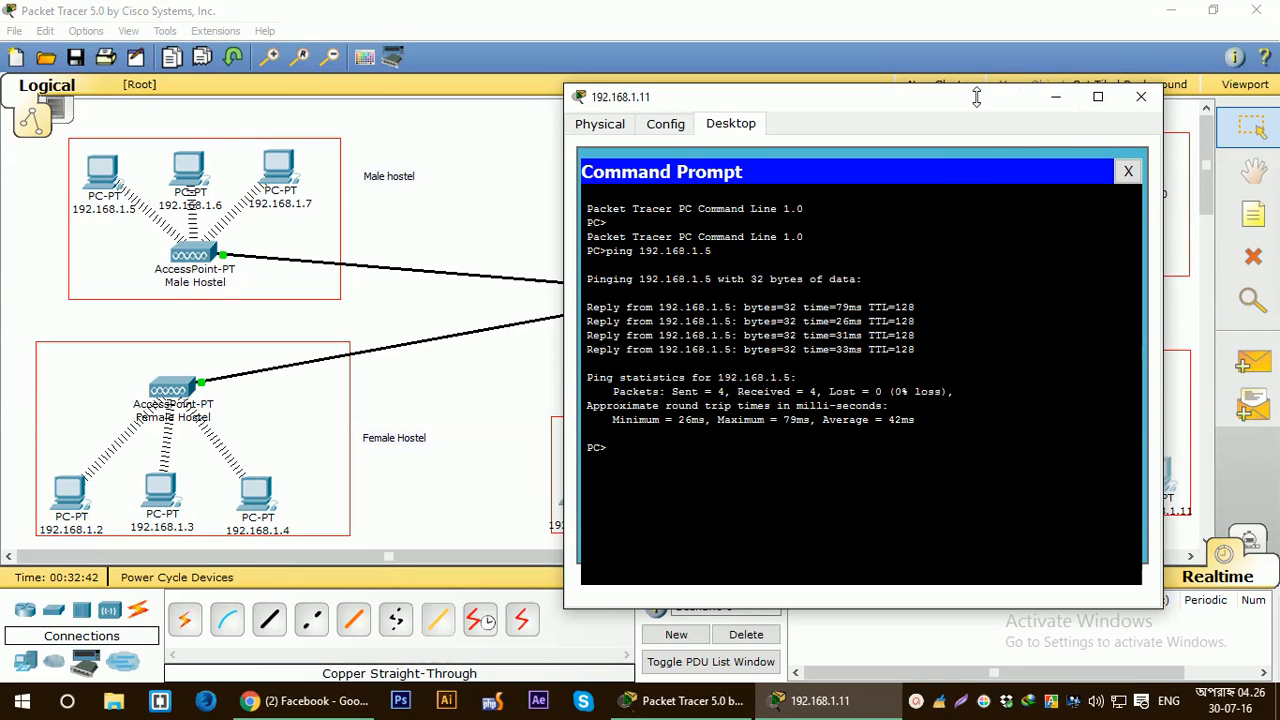
Ping the Female Hostel PC at 192.168.1.2 from the same command prompt, and close the PC's window
{"action": "left_click_drag", "start_coordinate": [976, 97], "coordinate": [803, 139]}
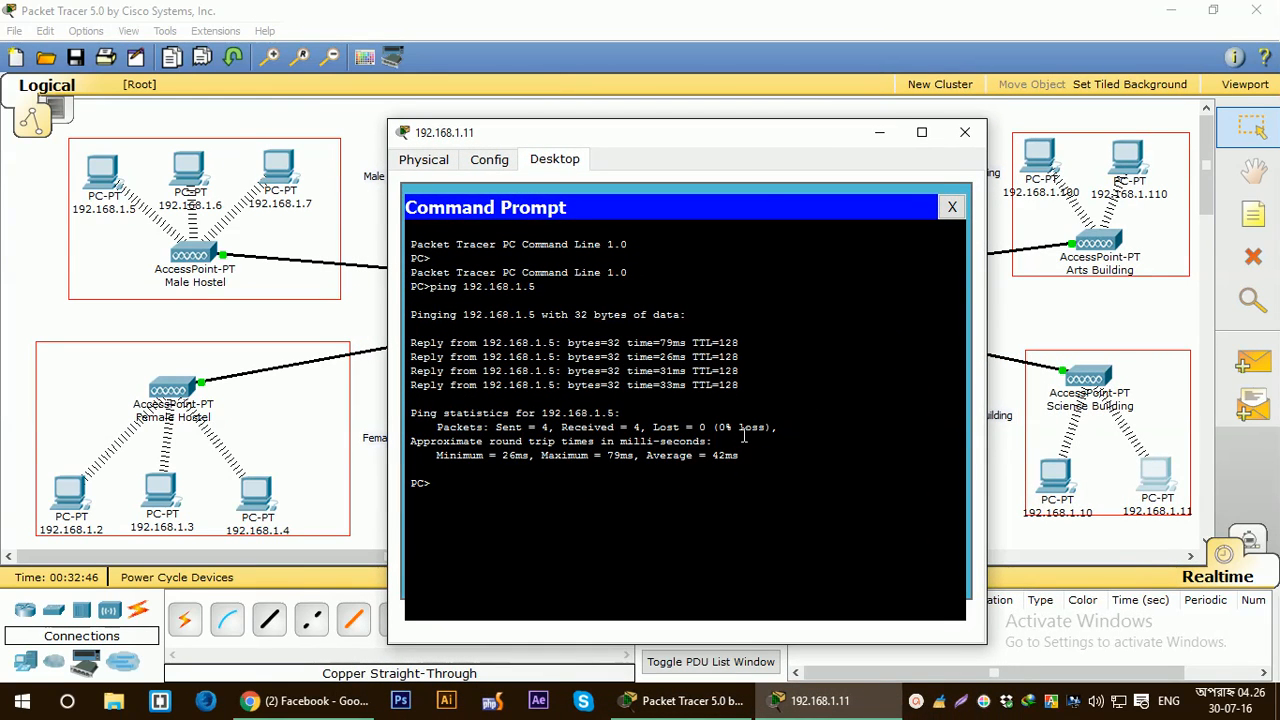
{"action": "key", "text": "Up"}
{"action": "key", "text": "Return"}
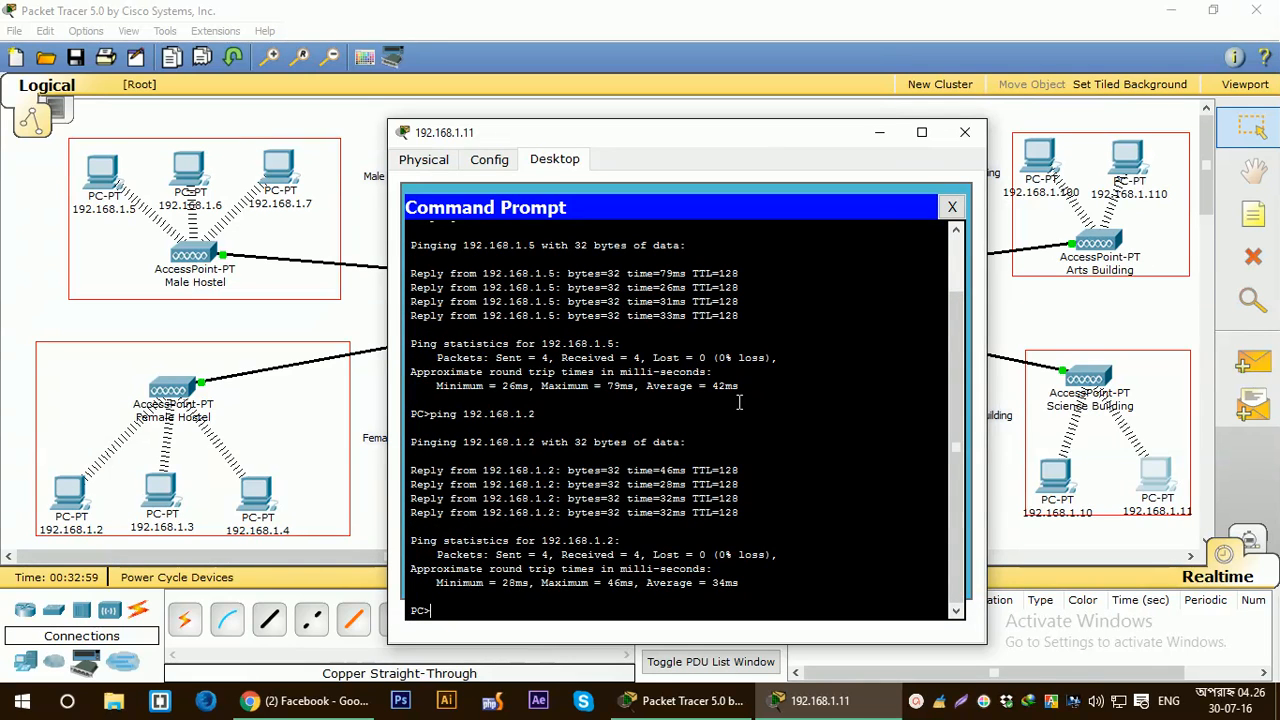
{"action": "left_click", "coordinate": [965, 132]}
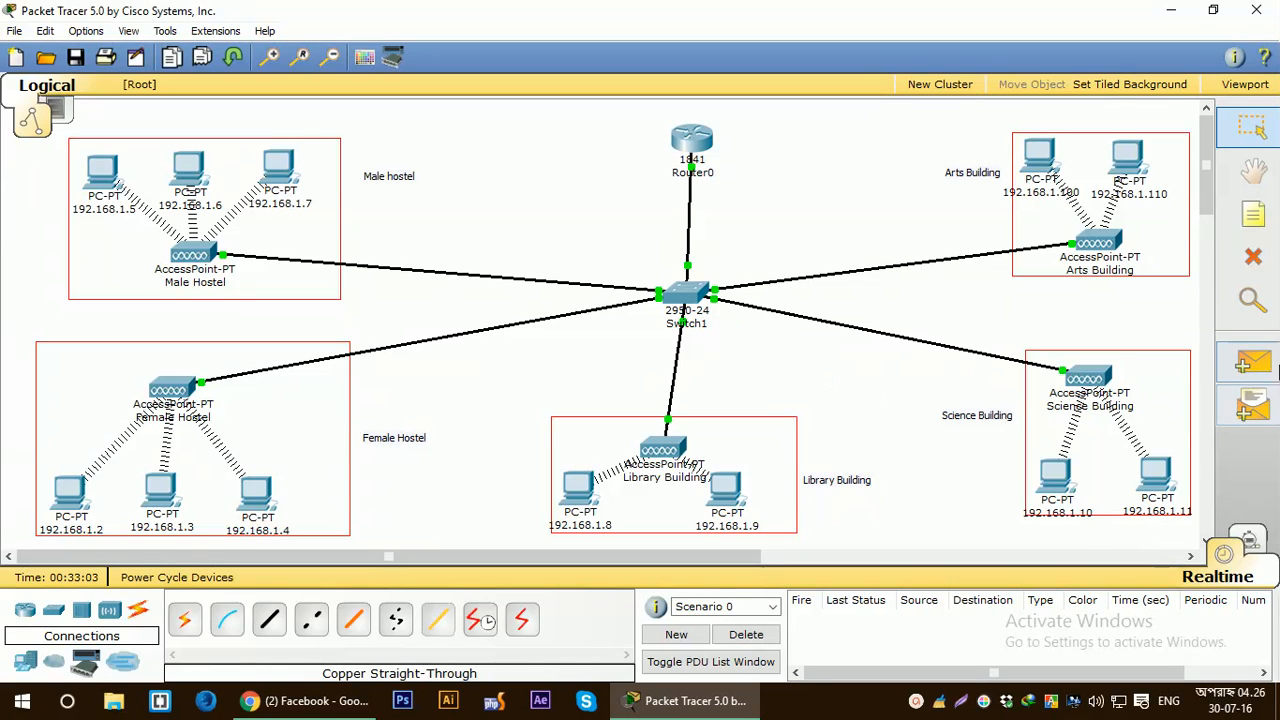
Switch to Simulation mode and add a simple PDU from Female Hostel PC 192.168.1.2 to Arts Building PC 192.168.1.110
{"action": "left_click", "coordinate": [1250, 540]}
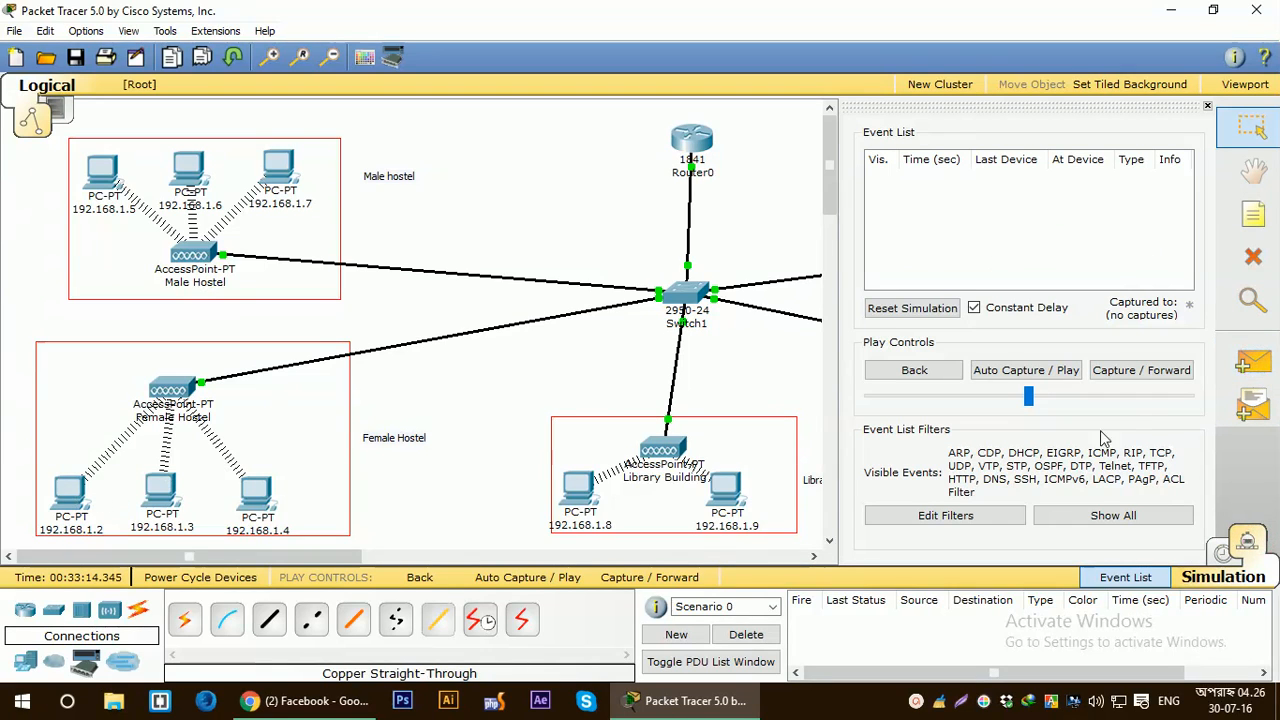
{"action": "left_click", "coordinate": [1251, 362]}
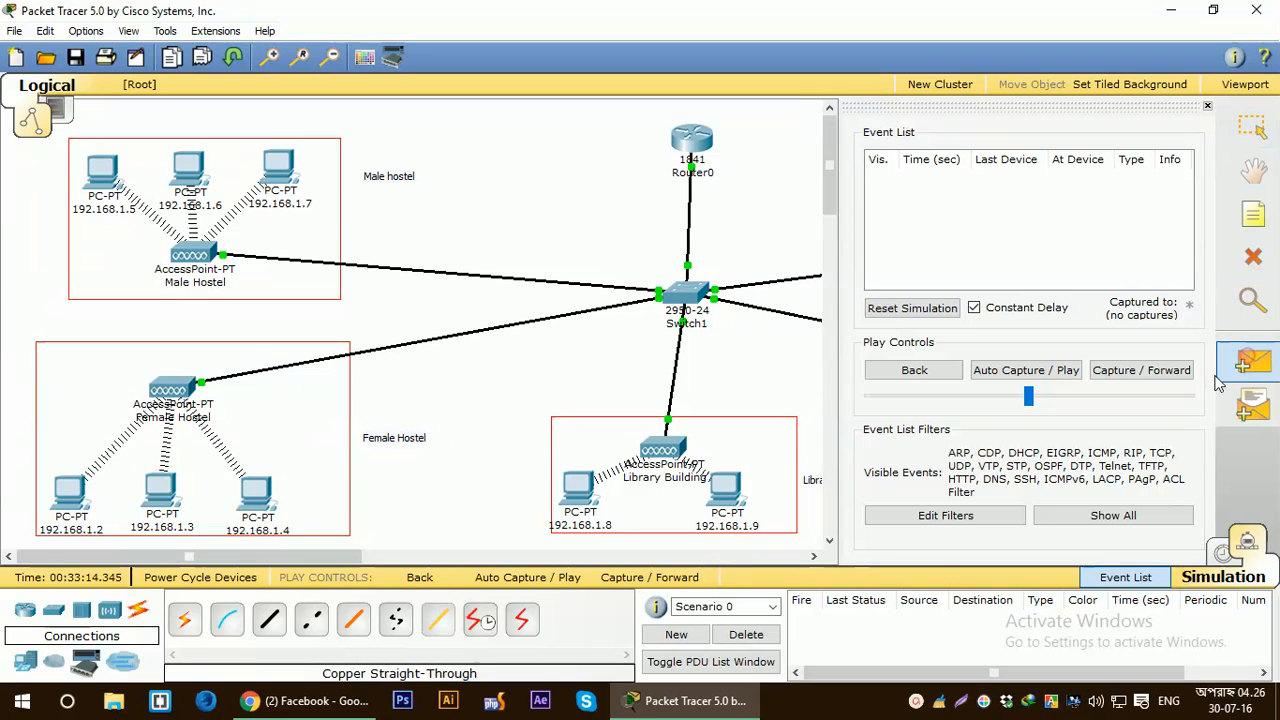
{"action": "left_click", "coordinate": [72, 497]}
{"action": "left_click_drag", "start_coordinate": [1018, 108], "coordinate": [838, 551]}
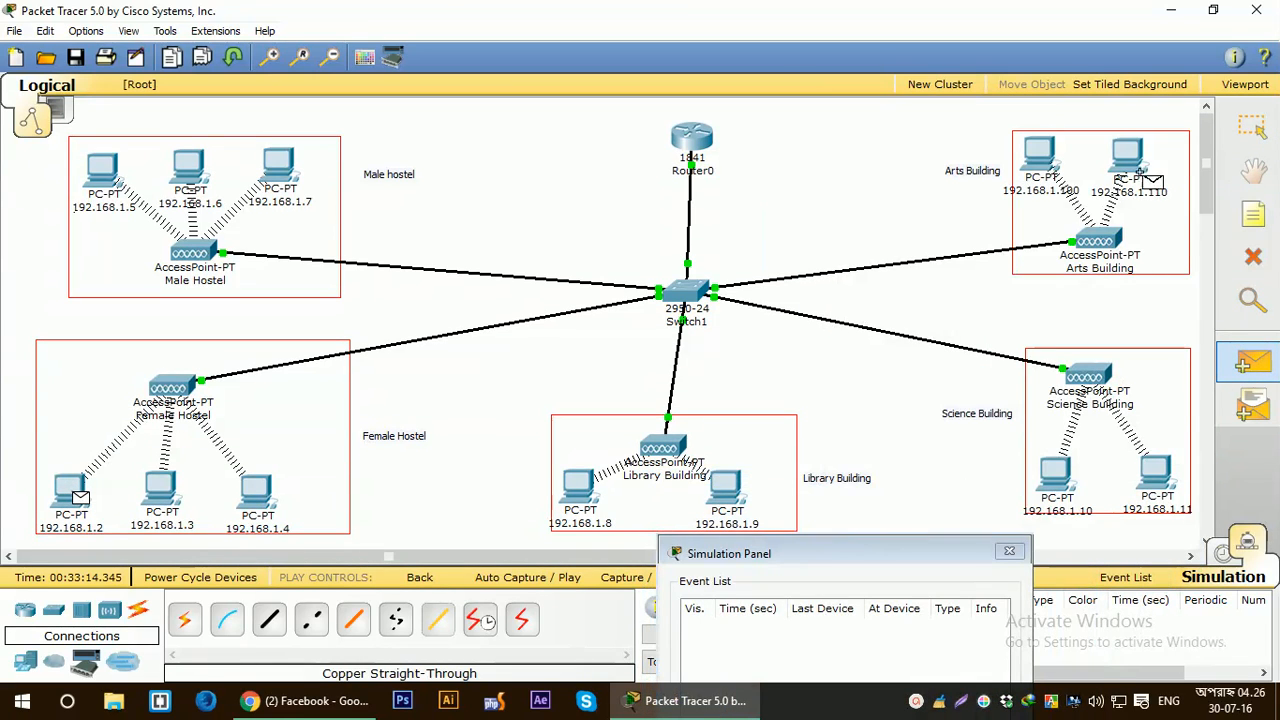
{"action": "left_click", "coordinate": [1138, 170]}
Raise the simulation's play speed, start Auto Capture / Play and follow the packets between the Female Hostel and the Arts Building
{"action": "left_click_drag", "start_coordinate": [848, 551], "coordinate": [543, 172]}
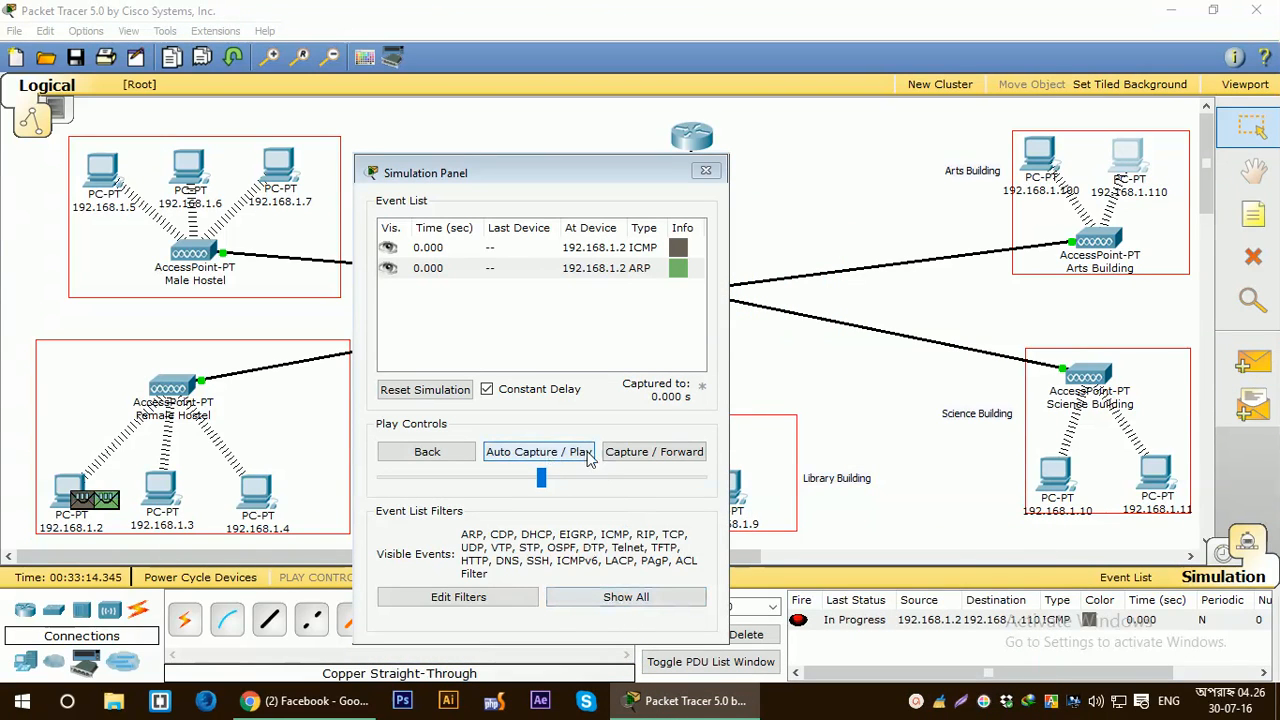
{"action": "left_click_drag", "start_coordinate": [544, 476], "coordinate": [629, 476]}
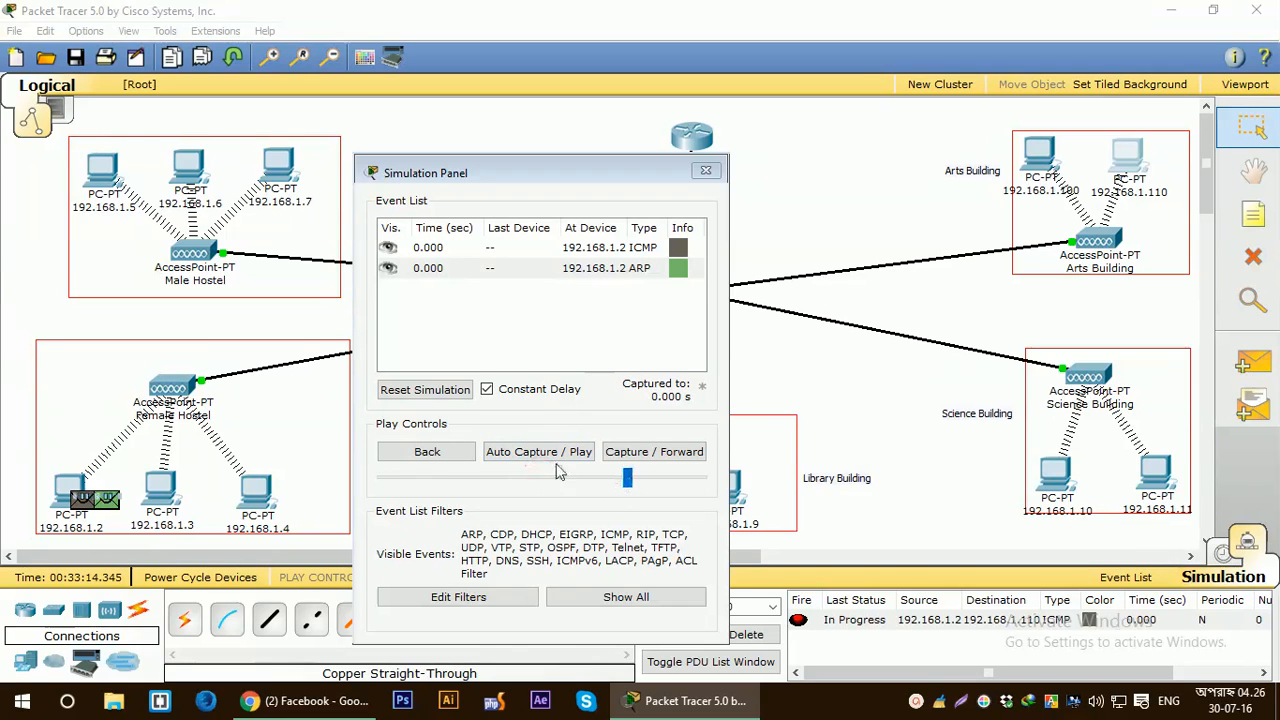
{"action": "left_click", "coordinate": [558, 452]}
{"action": "left_click_drag", "start_coordinate": [672, 160], "coordinate": [1275, 298]}
{"action": "left_click_drag", "start_coordinate": [1192, 230], "coordinate": [734, 534]}
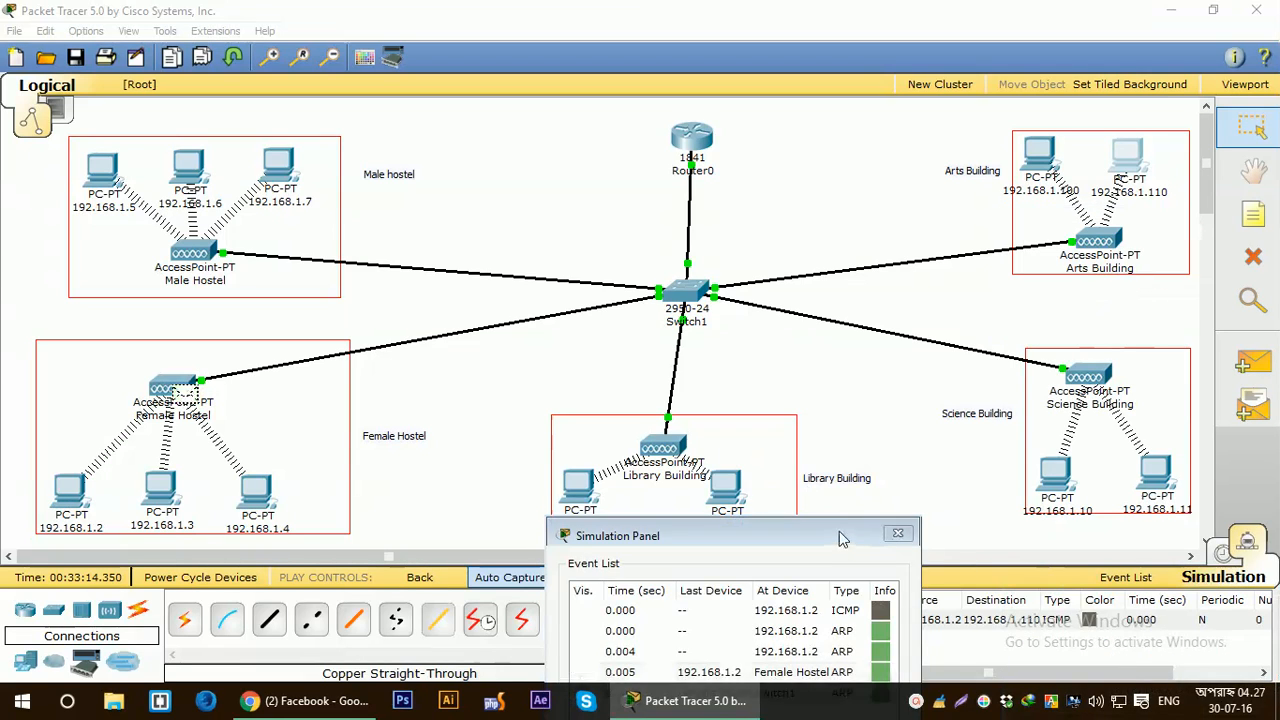
{"action": "left_click_drag", "start_coordinate": [840, 534], "coordinate": [1044, 636]}
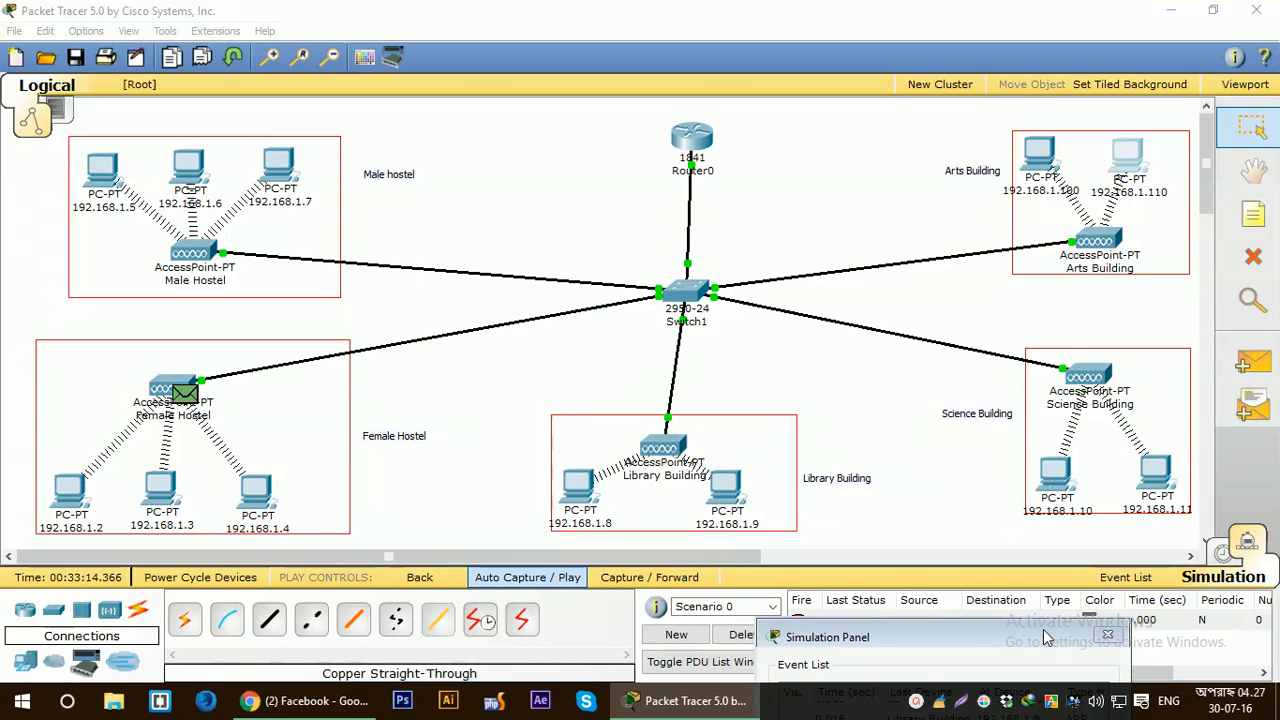
{"action": "left_click_drag", "start_coordinate": [1032, 638], "coordinate": [548, 640]}
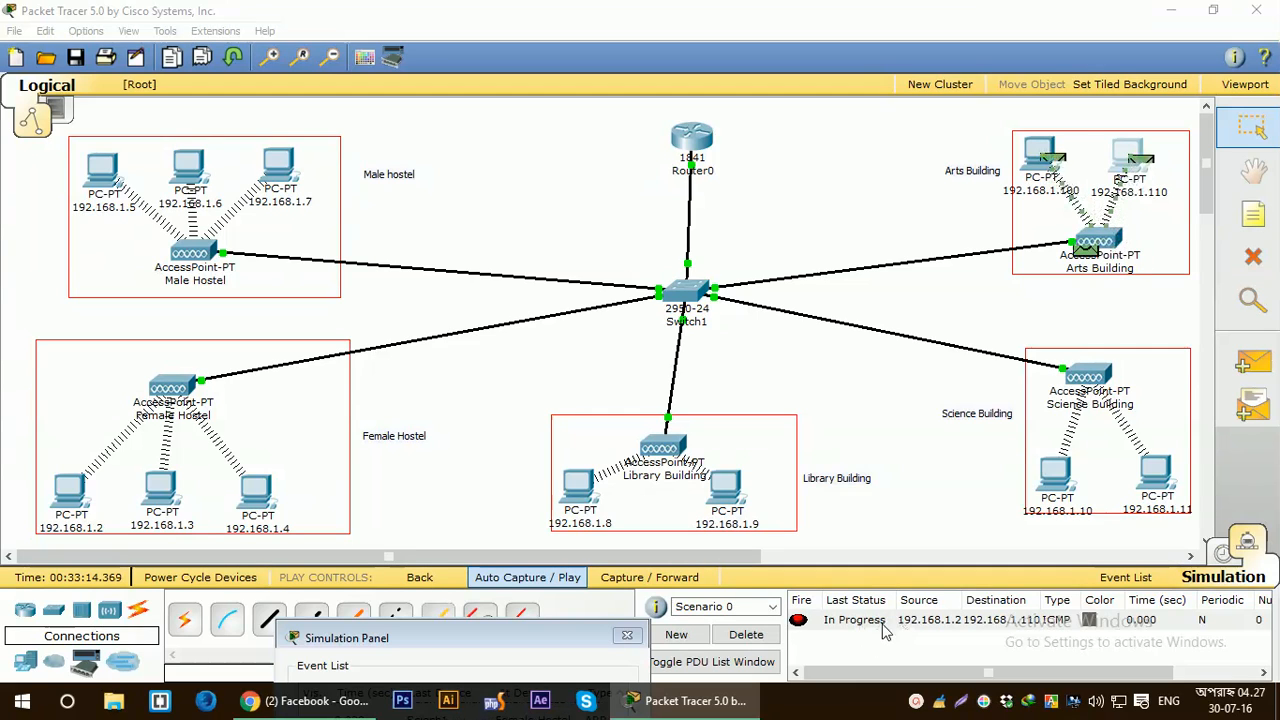
{"action": "left_click_drag", "start_coordinate": [551, 634], "coordinate": [497, 542]}
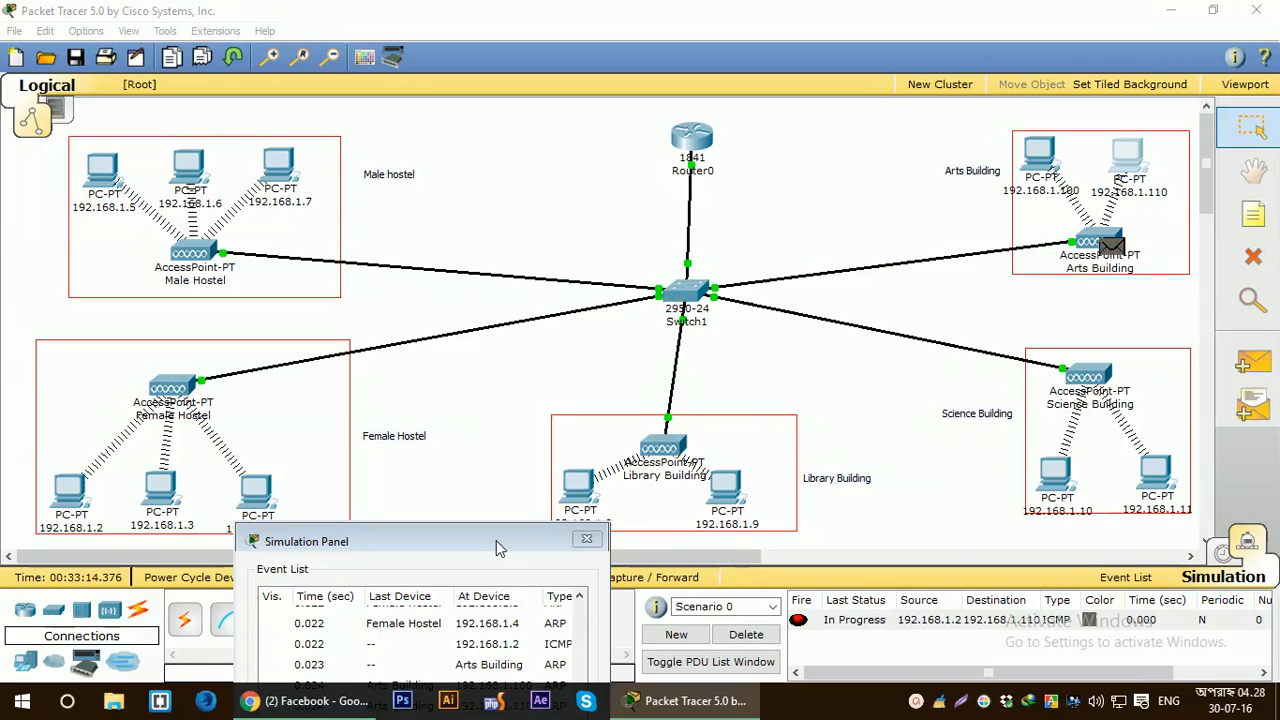
{"action": "left_click_drag", "start_coordinate": [496, 540], "coordinate": [520, 524]}
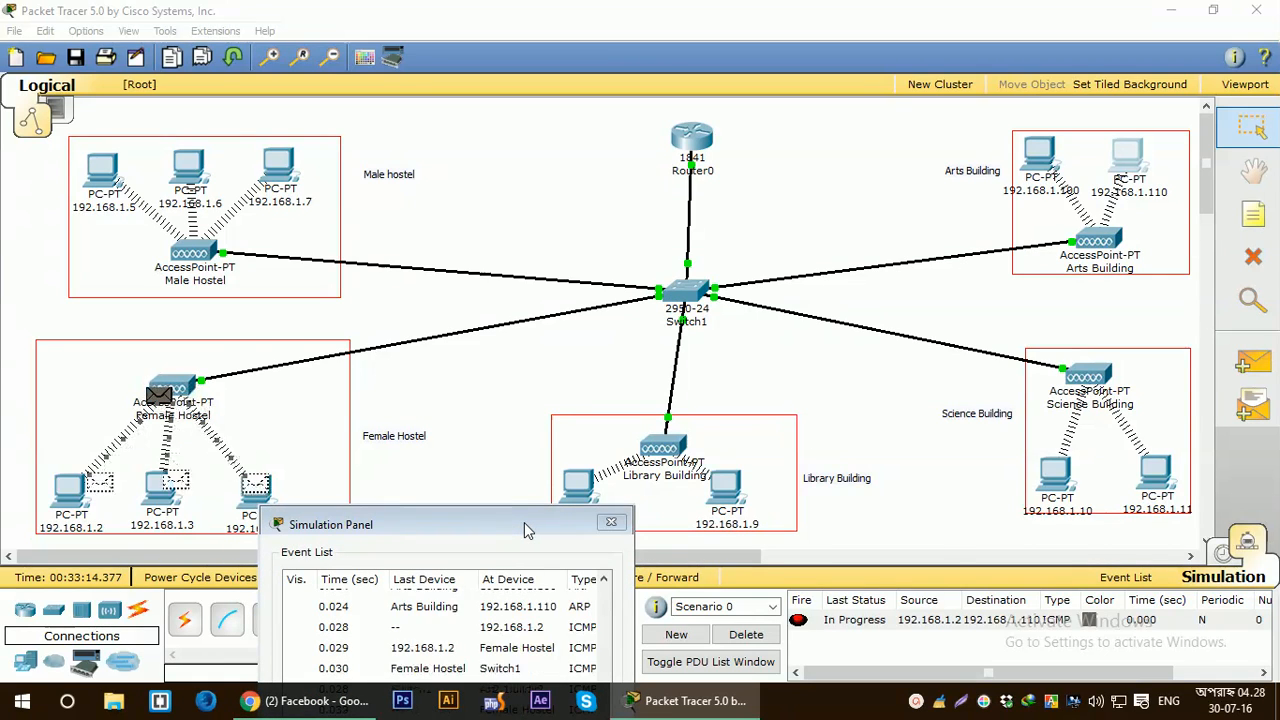
Increase the play speed further, check the PDU's last status after the return trip, and close the Simulation Panel
{"action": "left_click_drag", "start_coordinate": [523, 522], "coordinate": [563, 235]}
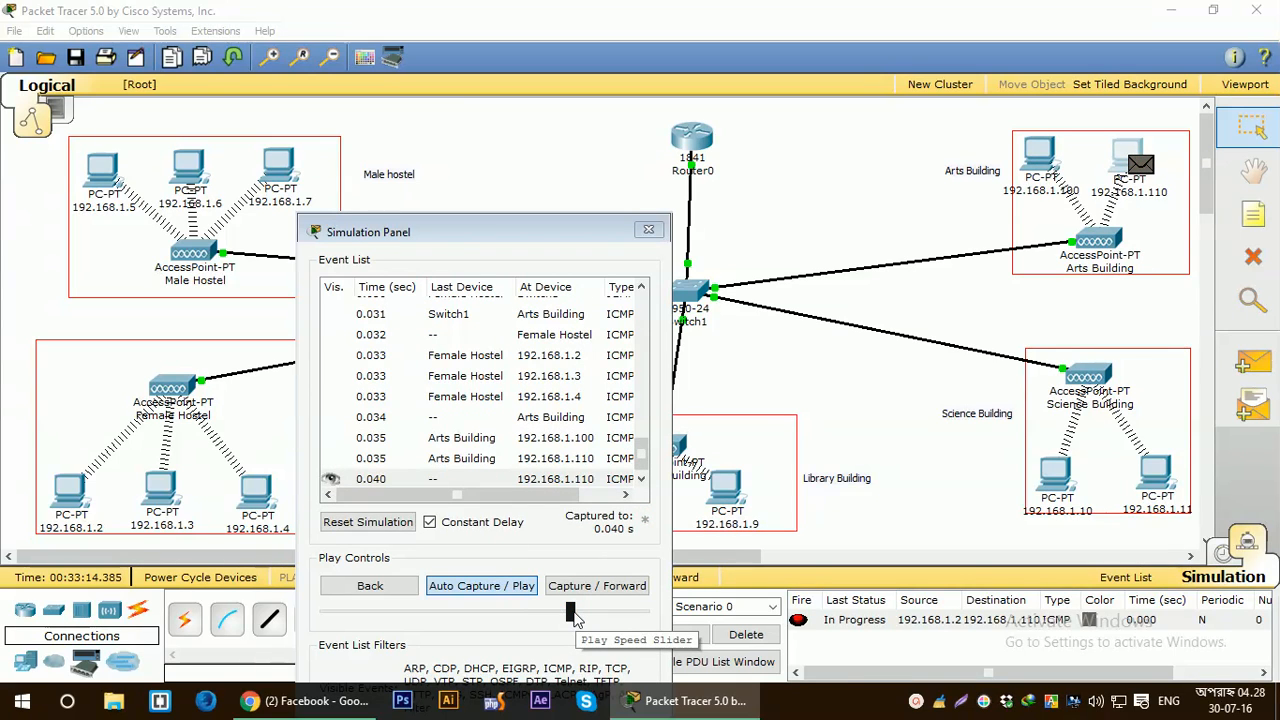
{"action": "left_click_drag", "start_coordinate": [466, 231], "coordinate": [489, 189]}
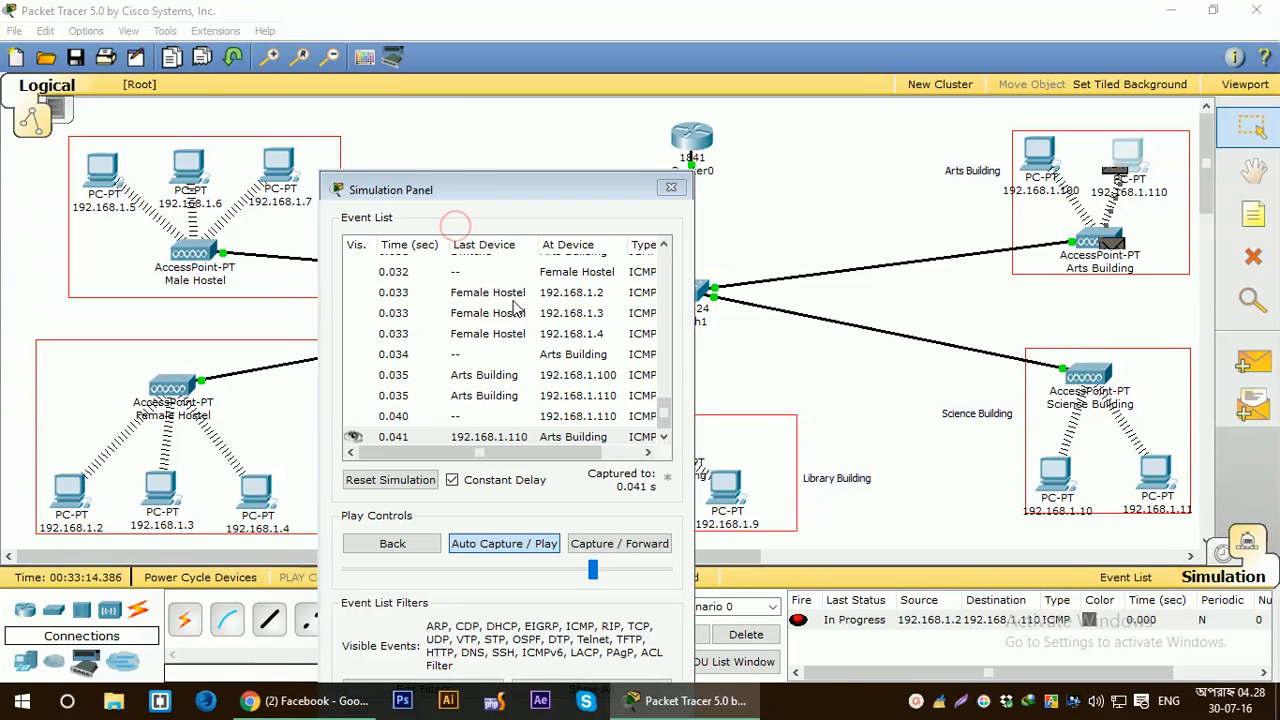
{"action": "left_click_drag", "start_coordinate": [594, 572], "coordinate": [627, 569]}
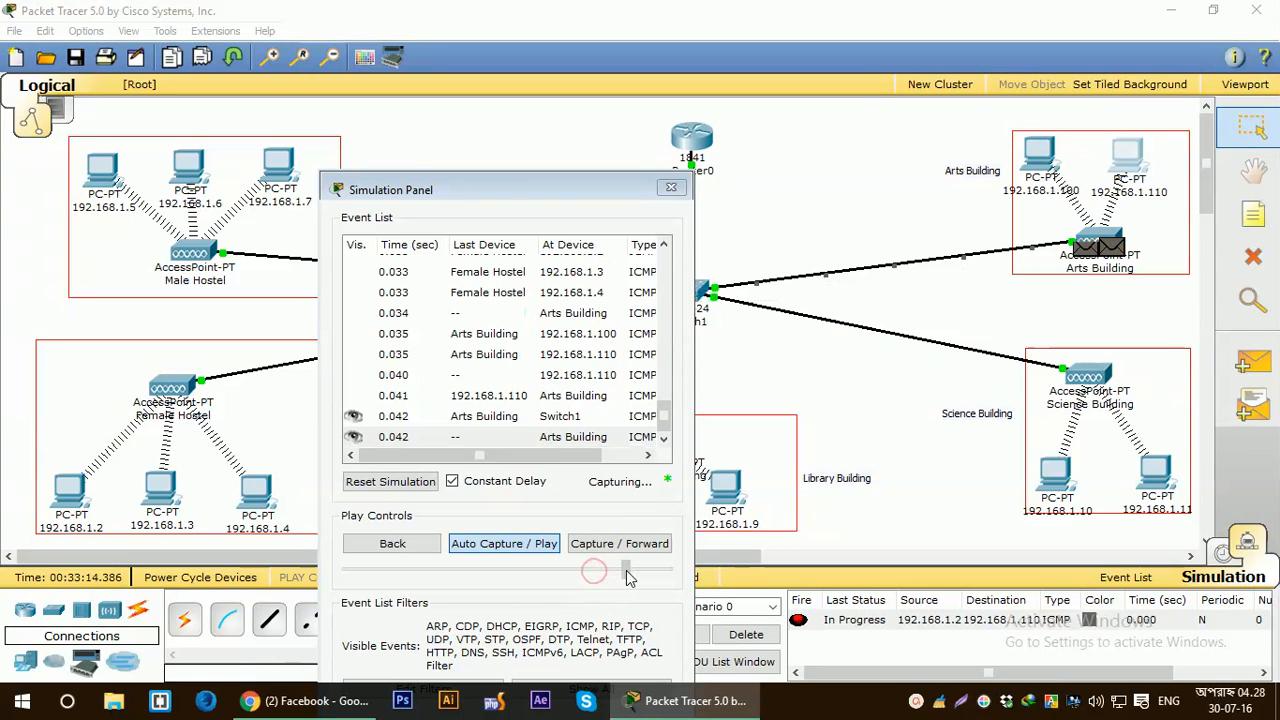
{"action": "left_click_drag", "start_coordinate": [511, 189], "coordinate": [533, 459]}
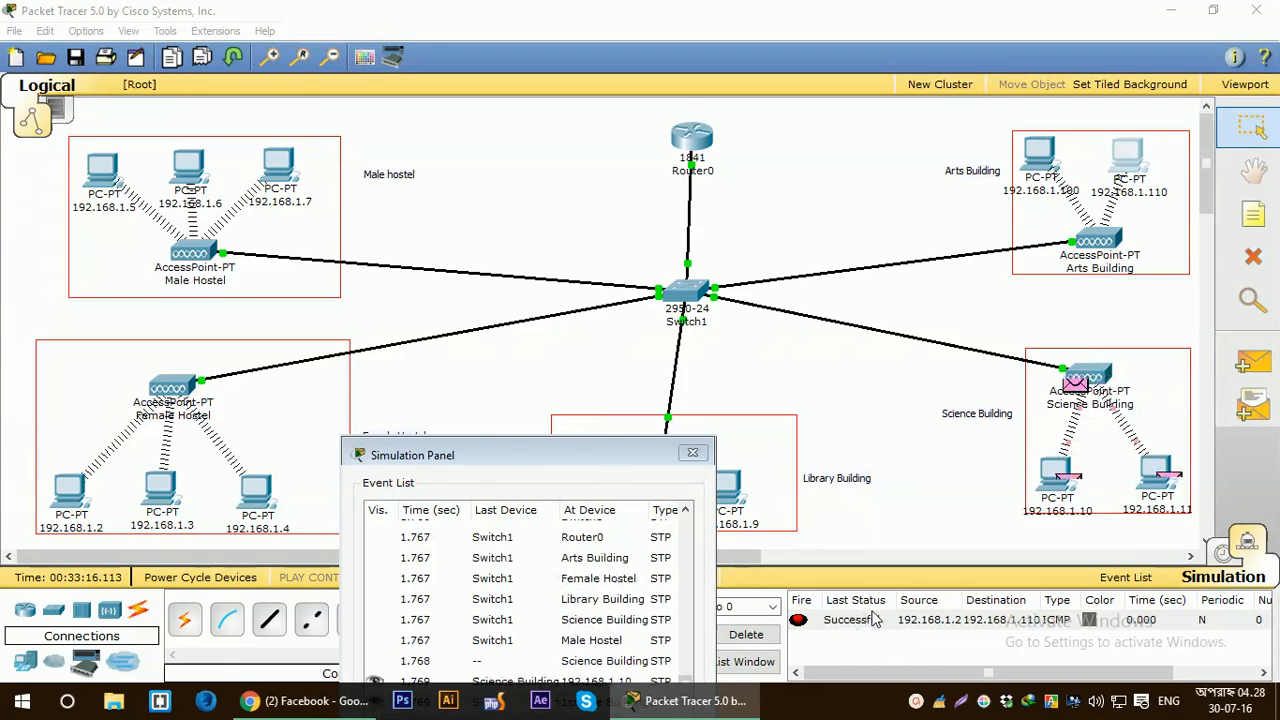
{"action": "left_click_drag", "start_coordinate": [598, 457], "coordinate": [725, 272]}
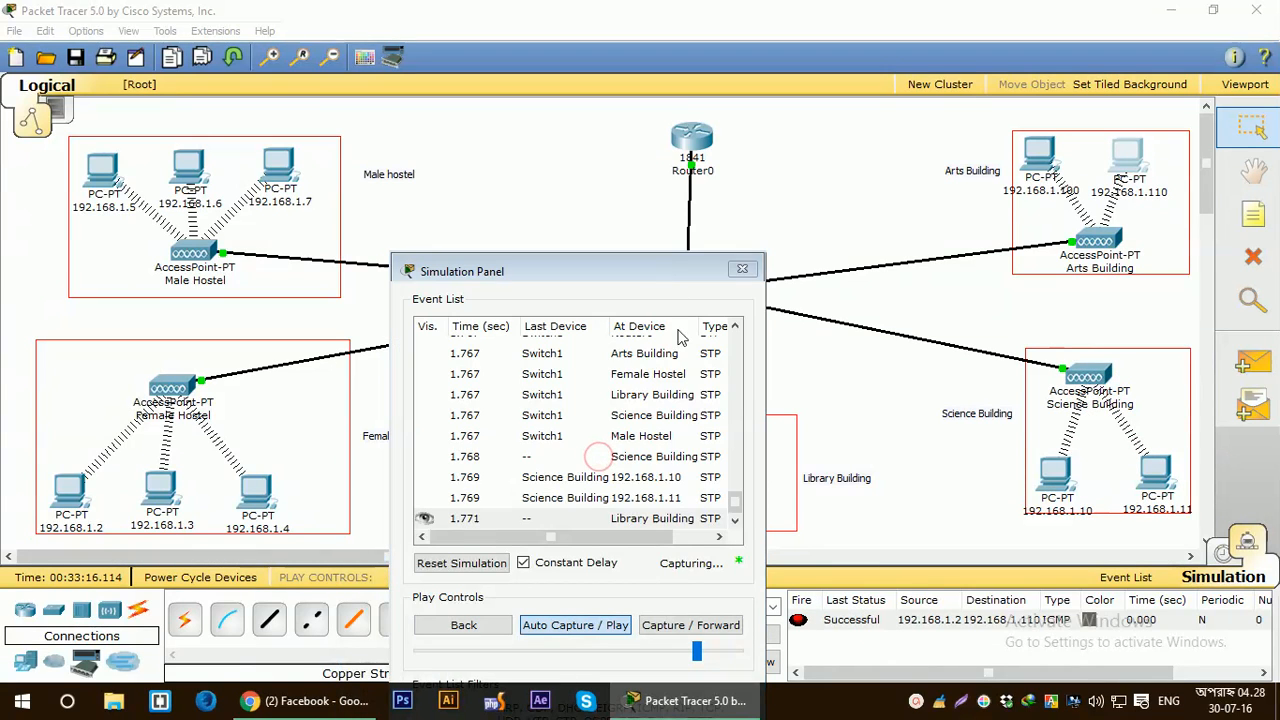
{"action": "left_click", "coordinate": [748, 274]}
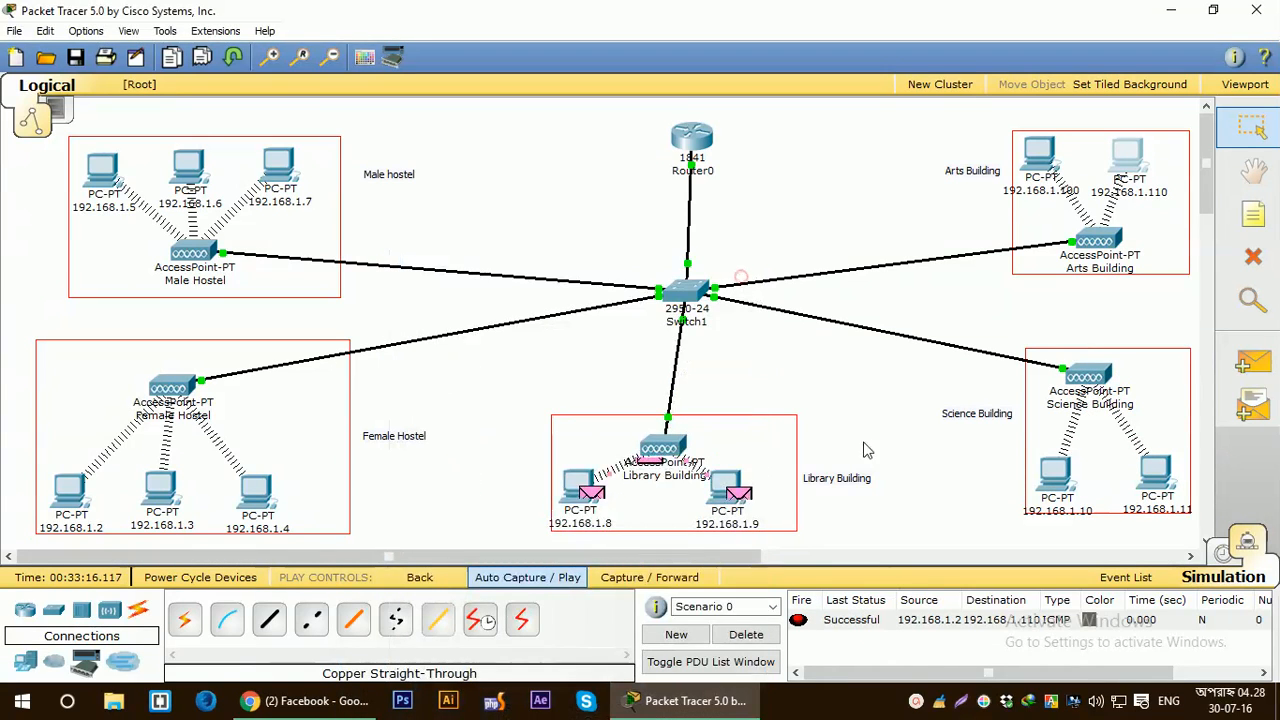
Delete the current PDU scenario and return the network to Realtime mode
{"action": "left_click", "coordinate": [746, 634]}
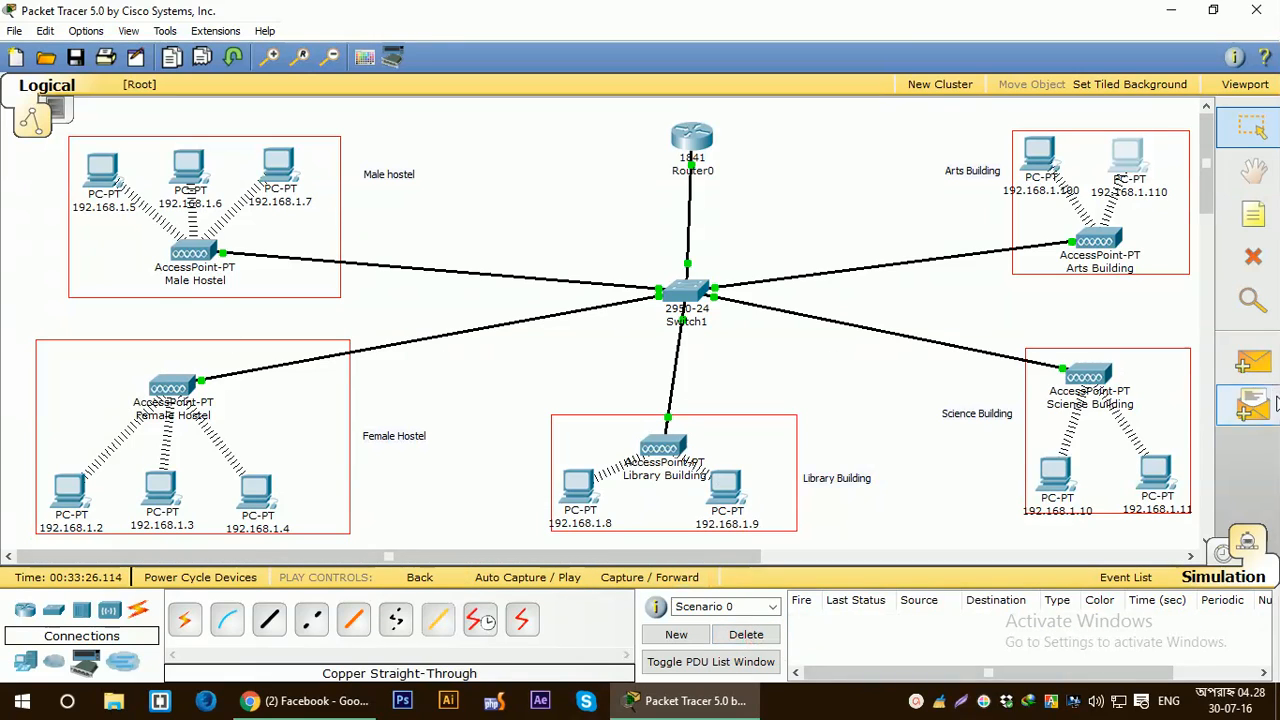
{"action": "left_click", "coordinate": [1221, 554]}
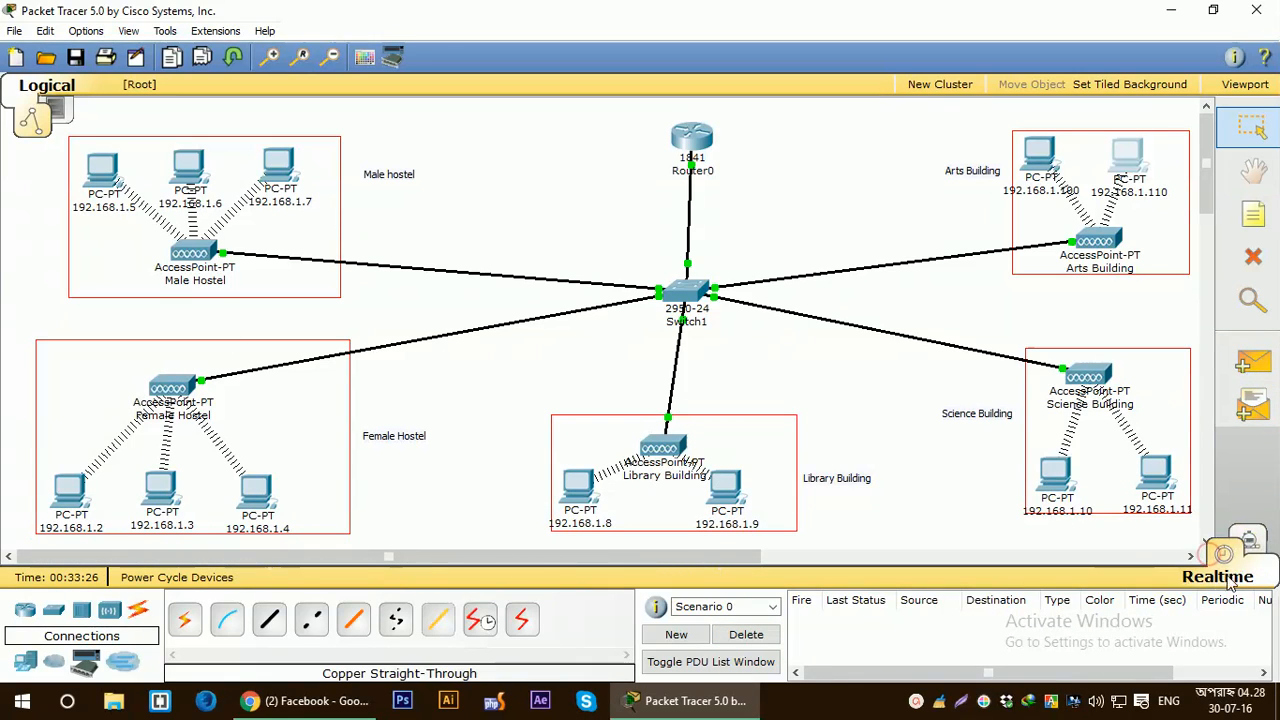
Send a simple PDU in Realtime mode from Female Hostel PC 192.168.1.2 to Arts Building PC 192.168.1.100
{"action": "left_click", "coordinate": [1253, 362]}
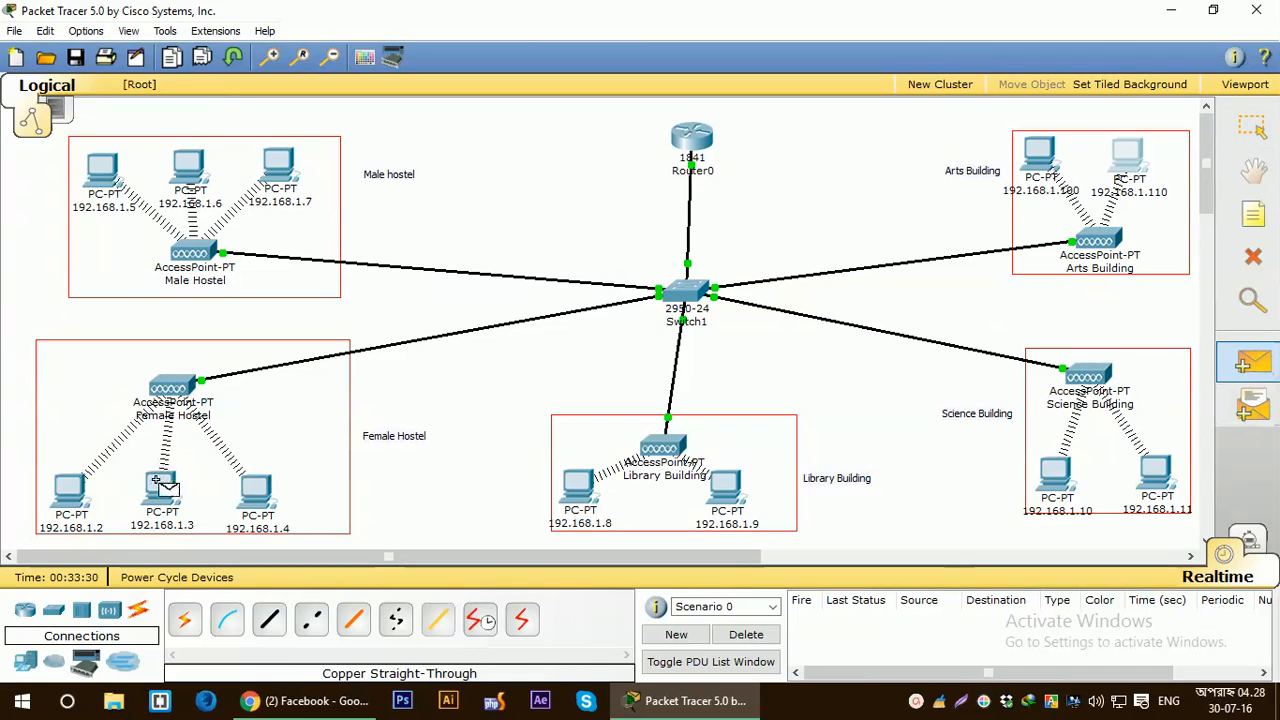
{"action": "left_click", "coordinate": [68, 488]}
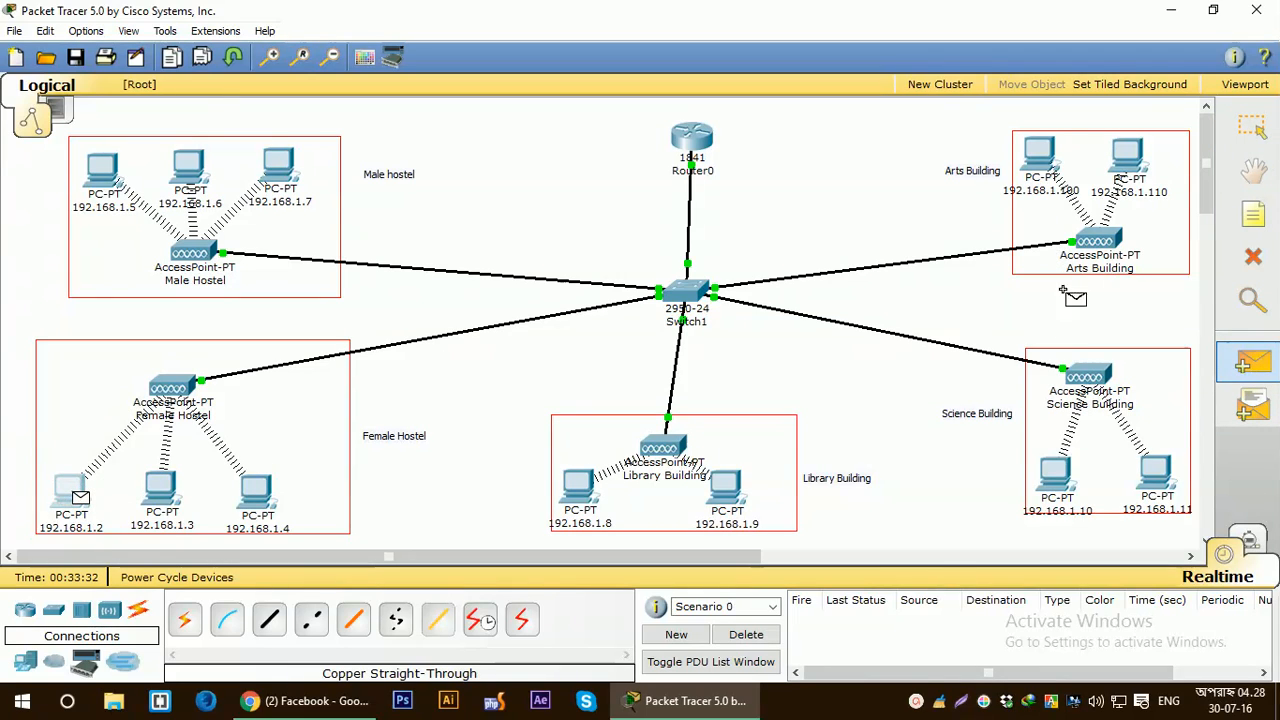
{"action": "left_click", "coordinate": [1040, 156]}
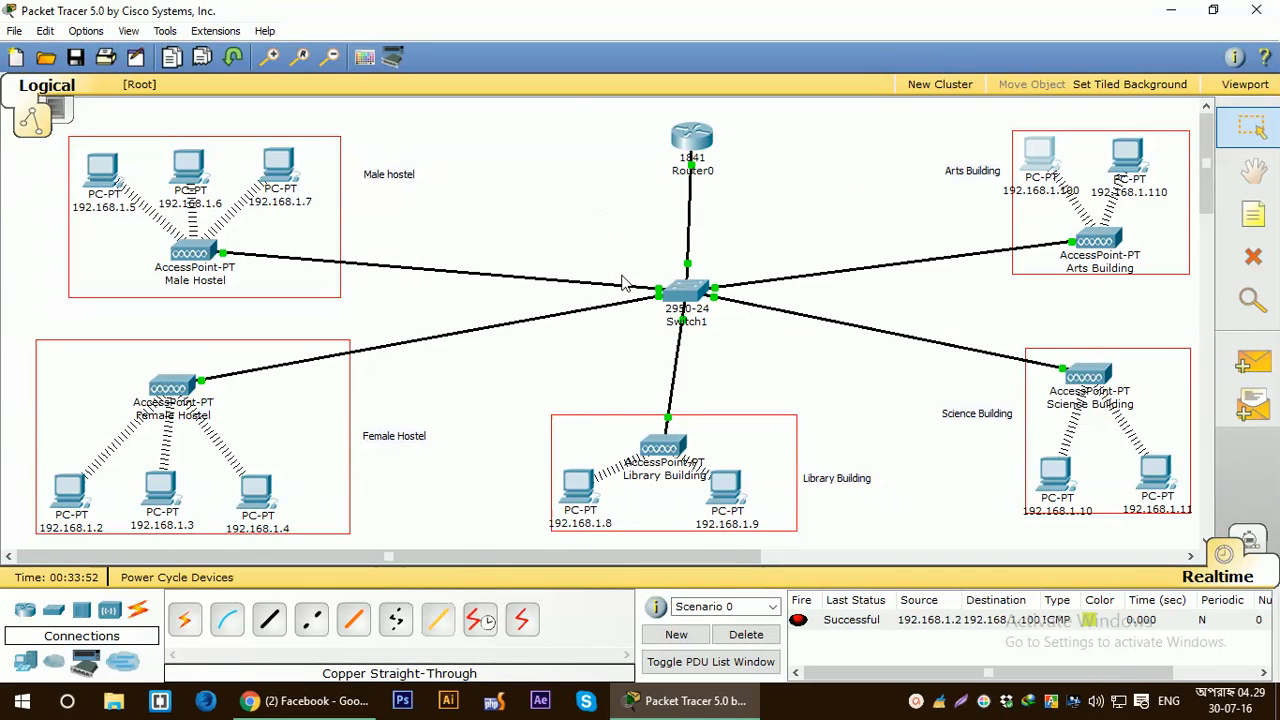
{"action": "left_click", "coordinate": [916, 701]}
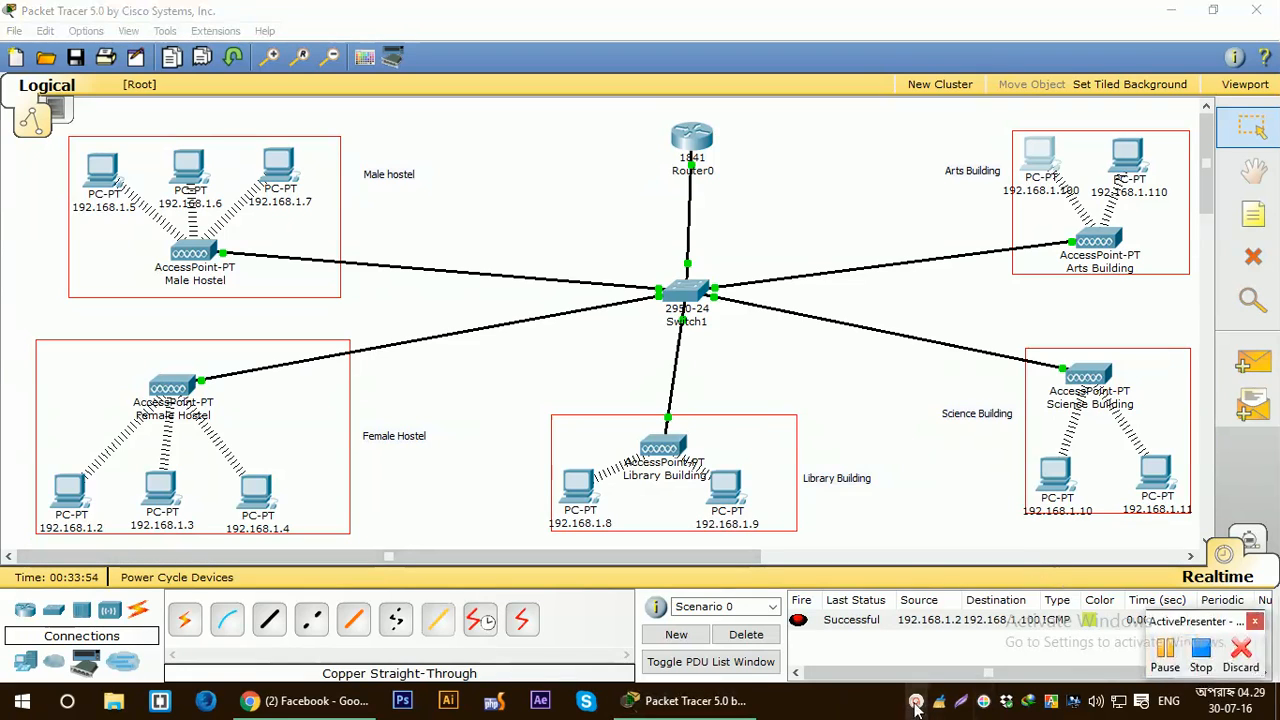